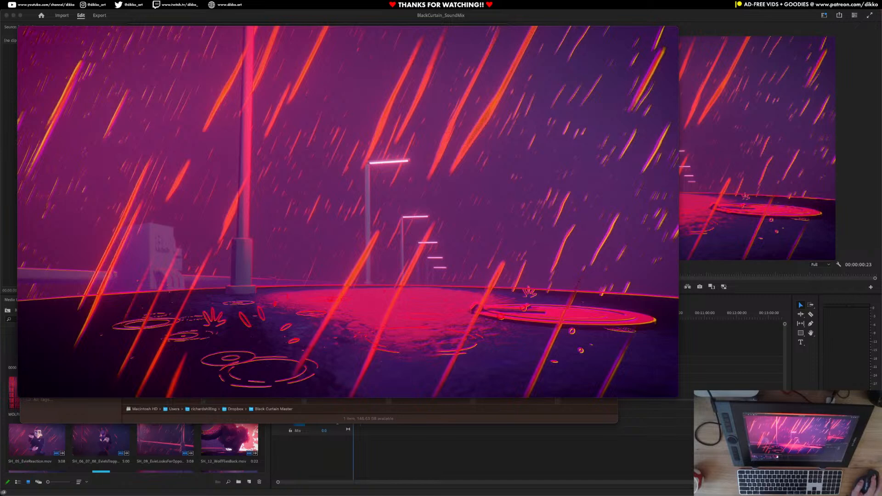
Close the video player window and minimise the text document, both file browser windows and the video editor to clear the desktop
mouse_move(506, 177)
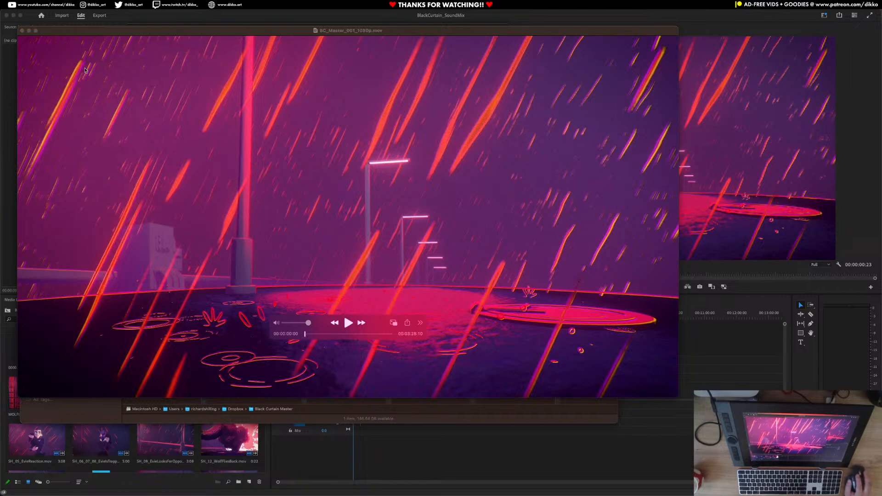
left_click(22, 31)
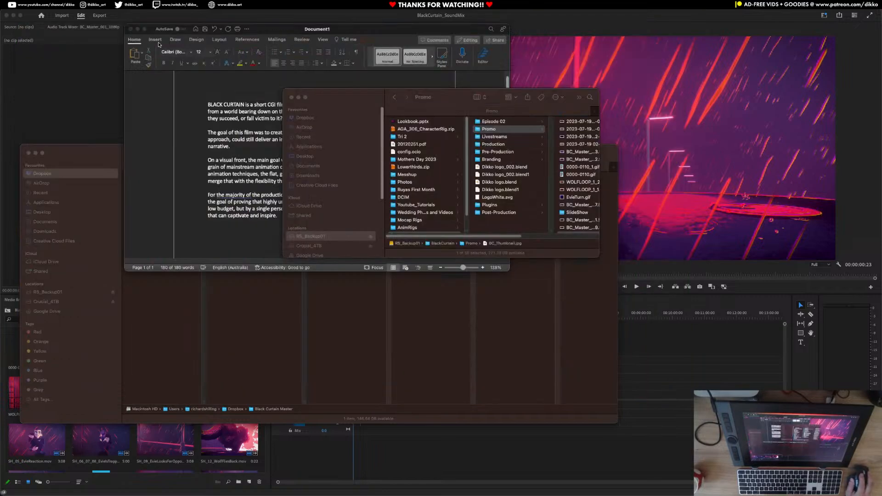
left_click(138, 29)
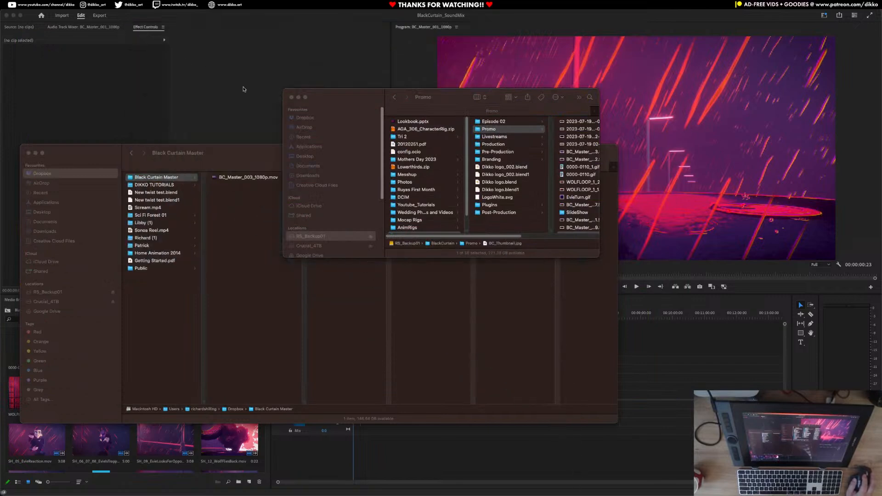
left_click(298, 97)
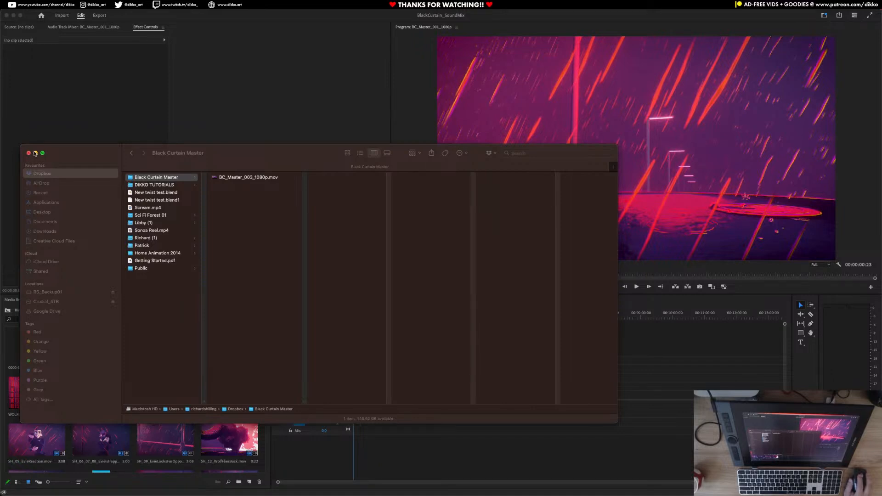
left_click(35, 152)
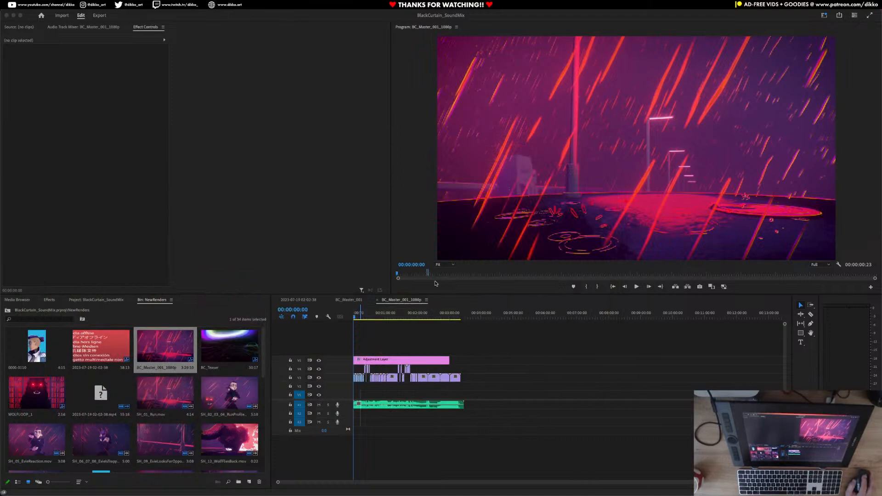
left_click(498, 393)
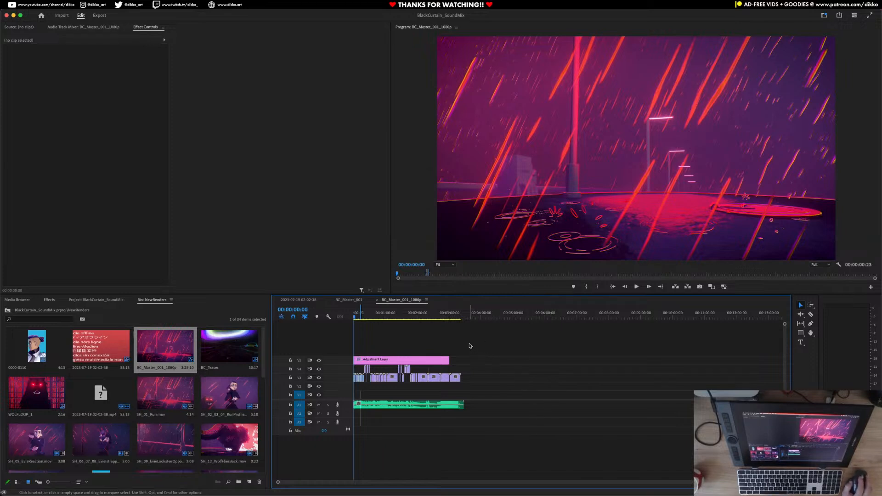
left_click(12, 16)
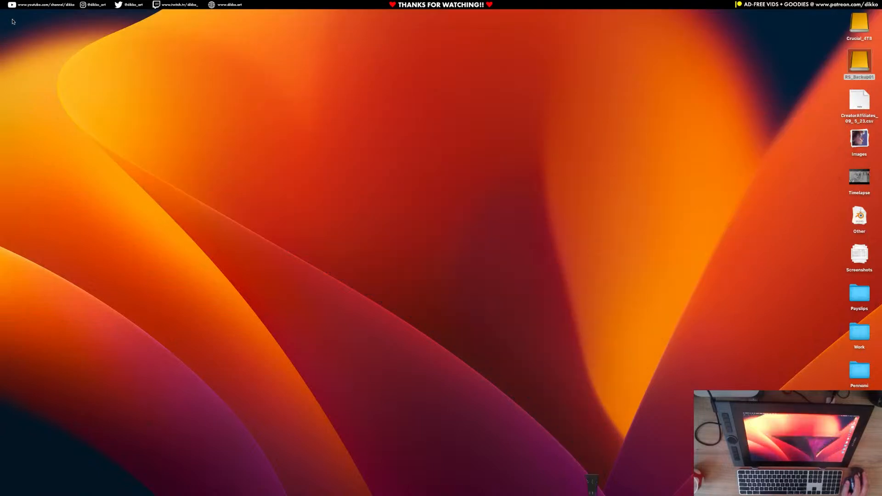
Launch Blender and open the recent file Dealer_004.blend
mouse_move(432, 493)
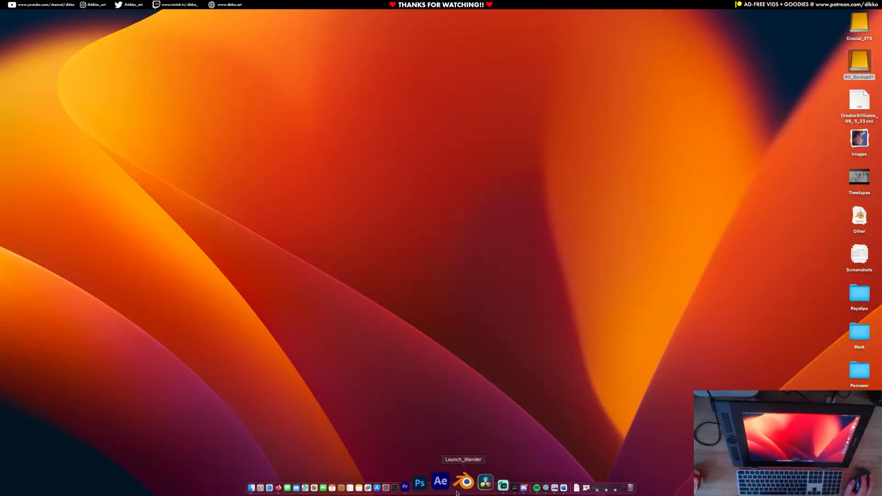
left_click(460, 488)
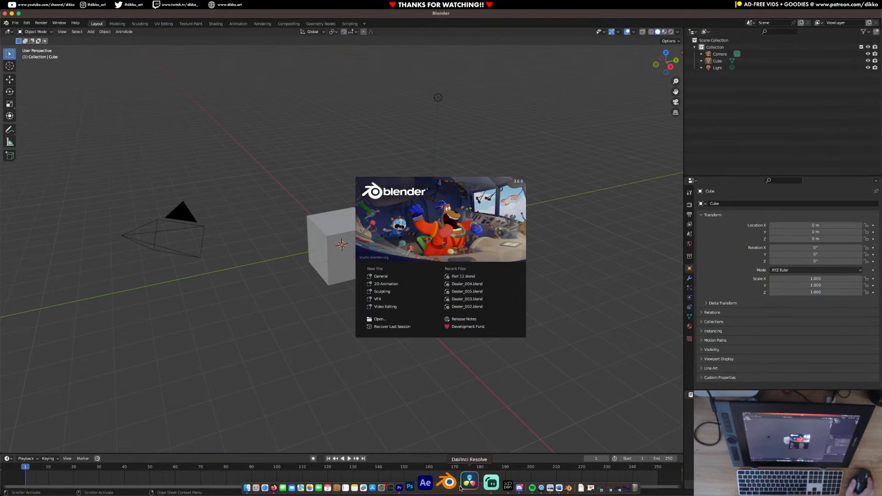
left_click(467, 283)
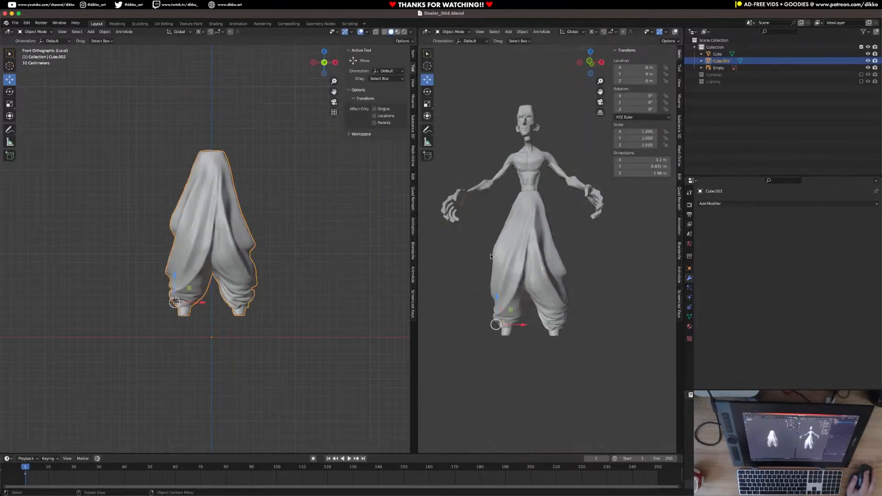
Open the recent file Dealer_005.blend in place of the current scene
scroll(222, 247, "up", 4)
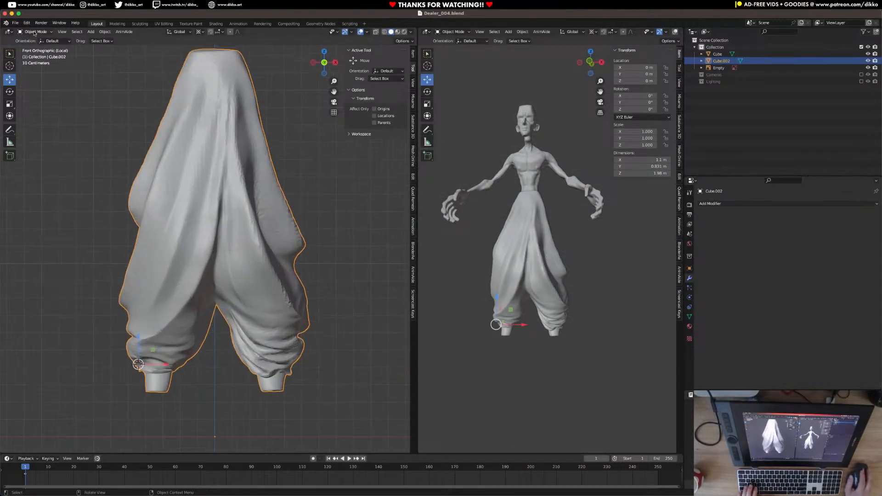
left_click(16, 22)
mouse_move(23, 45)
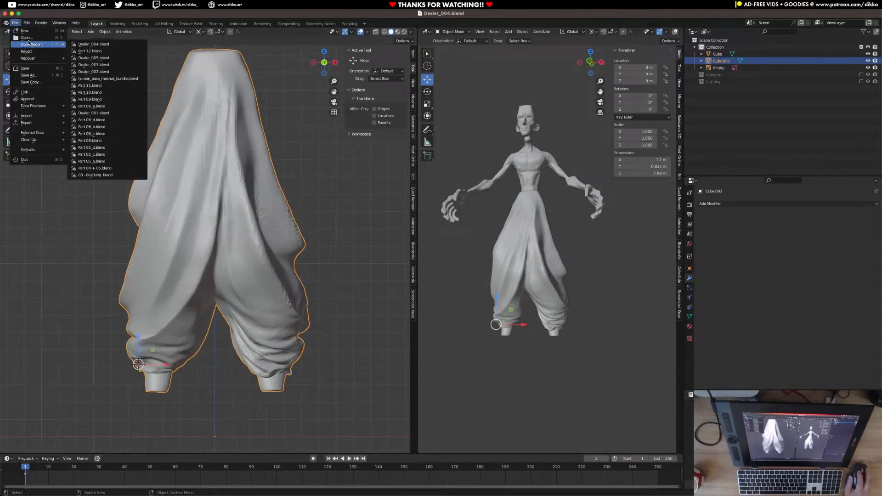
left_click(105, 58)
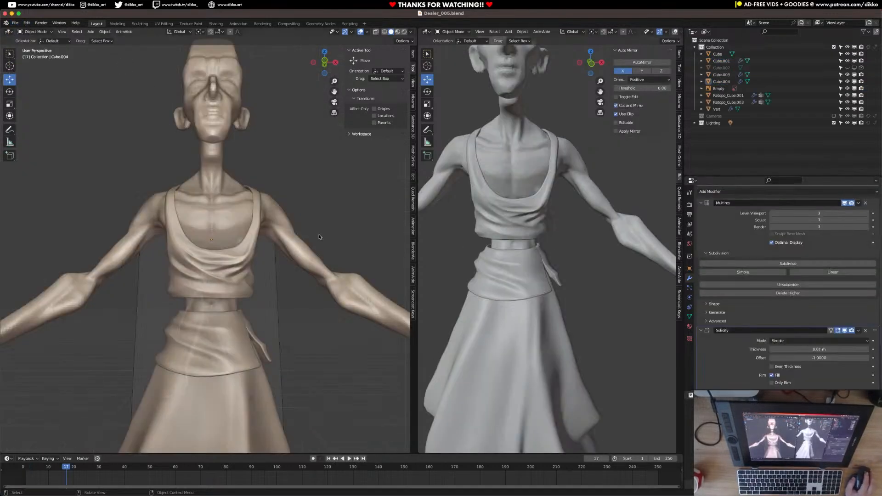
Open Dealer_006.blend from the Dealer characters folder
left_click(16, 24)
left_click(22, 40)
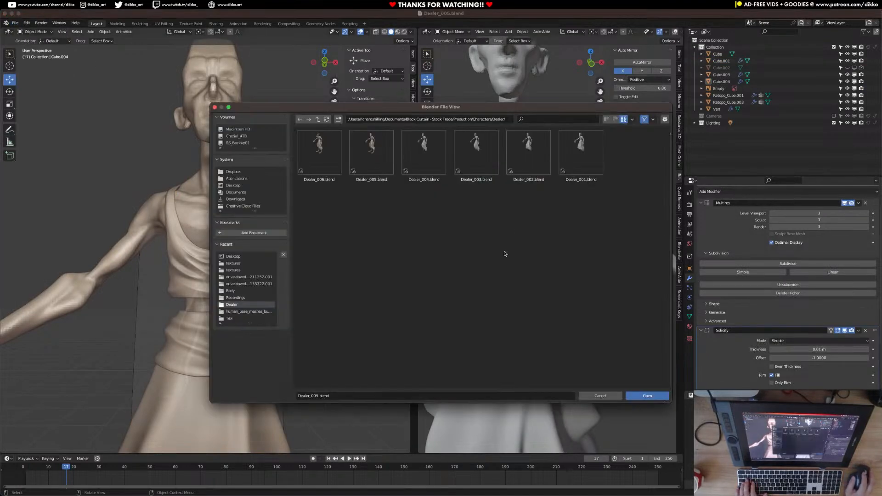
left_click(318, 151)
left_click(647, 395)
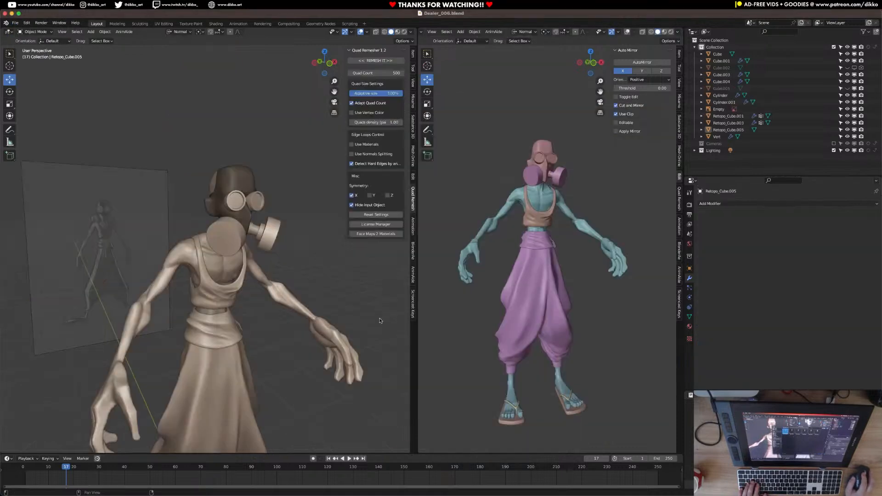
Examine the topology of the character's gas mask hood in Edit Mode, then return to Object Mode
middle_click_drag(279, 277, 148, 308)
scroll(180, 295, "up", 8)
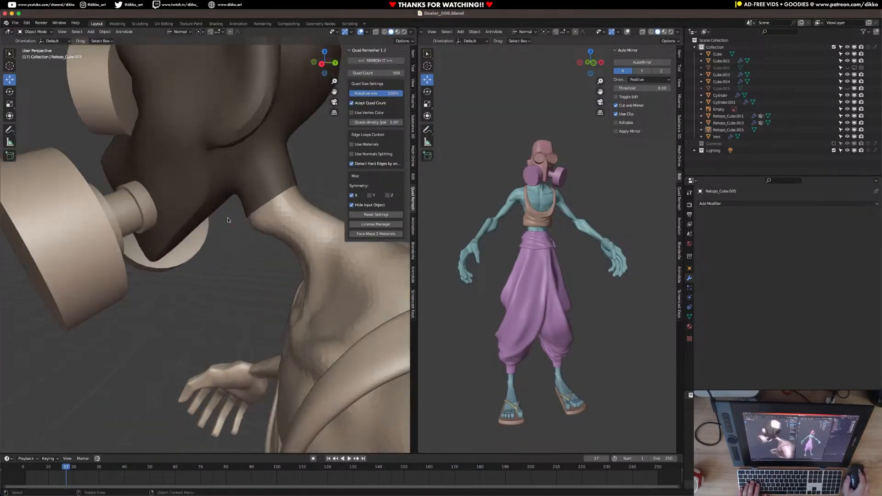
middle_click_drag(262, 207, 224, 267, "shift")
left_click(266, 257)
key("Tab")
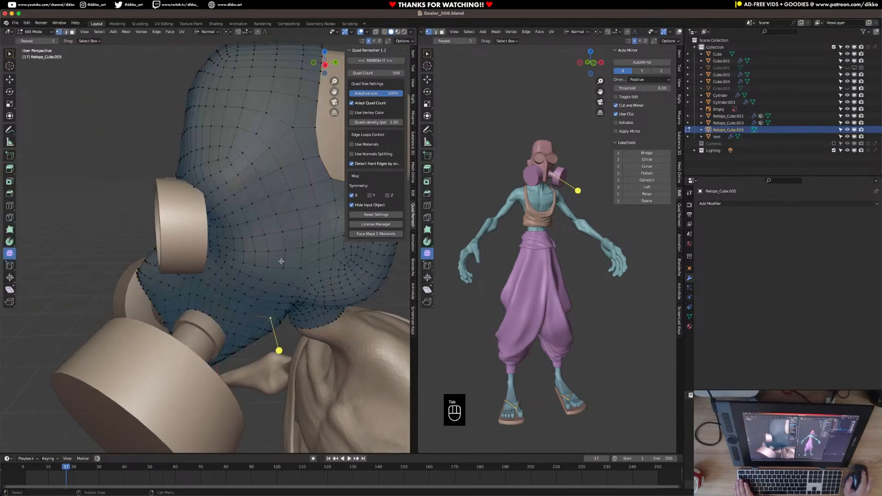
key("Tab")
middle_click_drag(280, 260, 264, 241)
Select the character's upper body mesh, save the file, and isolate the body in Local View
left_click(209, 257)
middle_click_drag(209, 257, 284, 266)
middle_click_drag(266, 321, 248, 260, "shift")
scroll(287, 305, "down", 3)
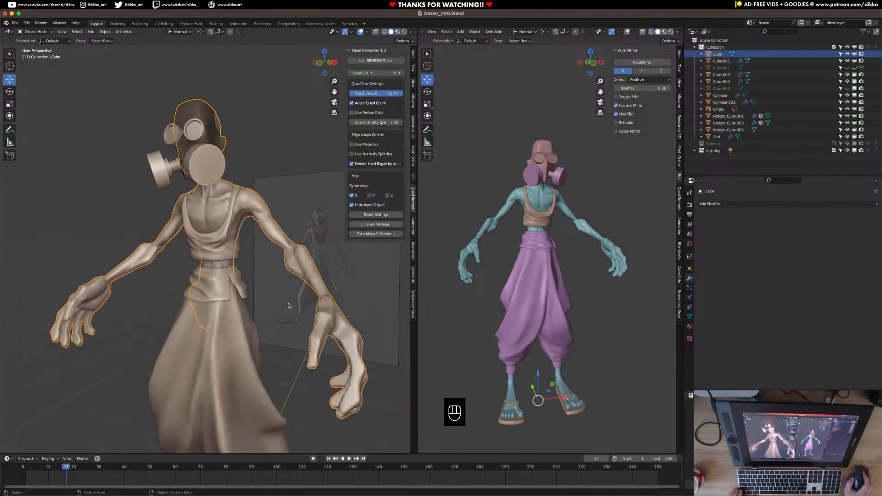
key("super+s")
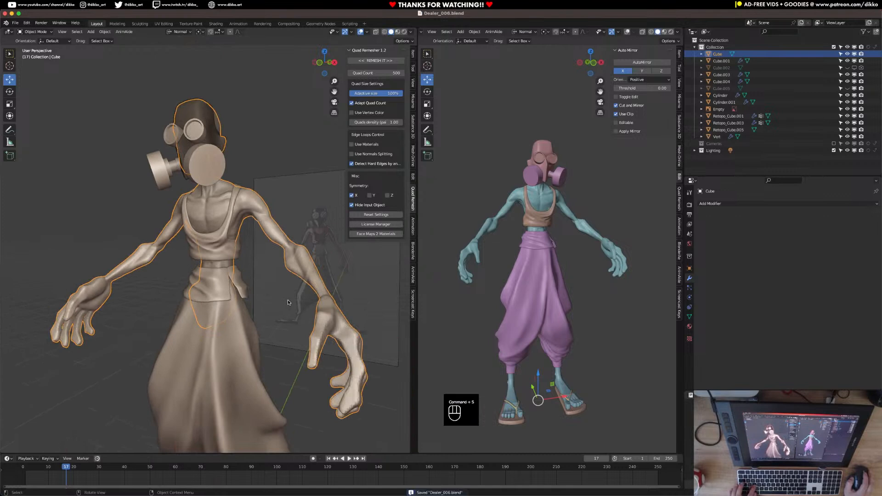
key("KP_Divide")
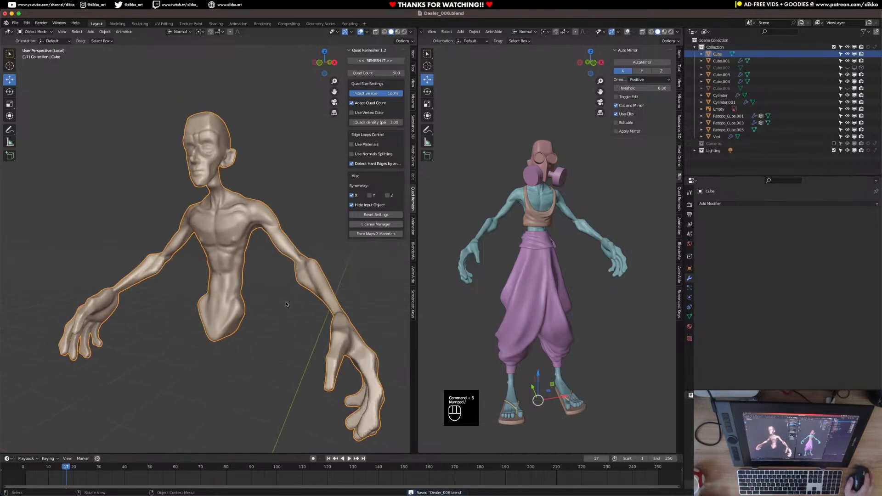
Remesh the upper body with Quad Remesher at a quad count of 2500
left_click(379, 73)
type("250")
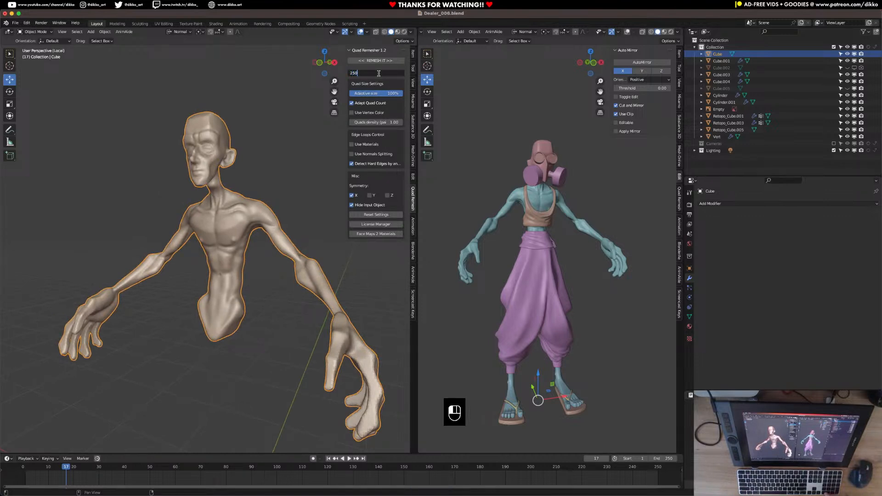
type("0")
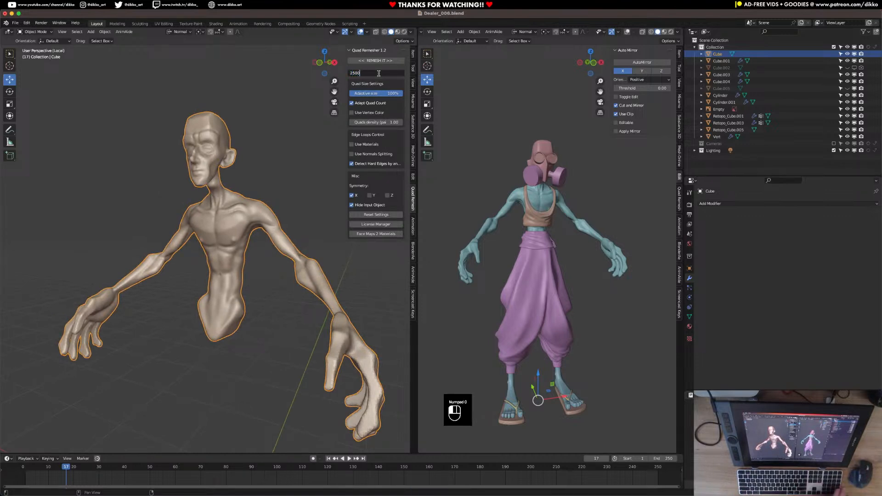
key("Return")
left_click(379, 63)
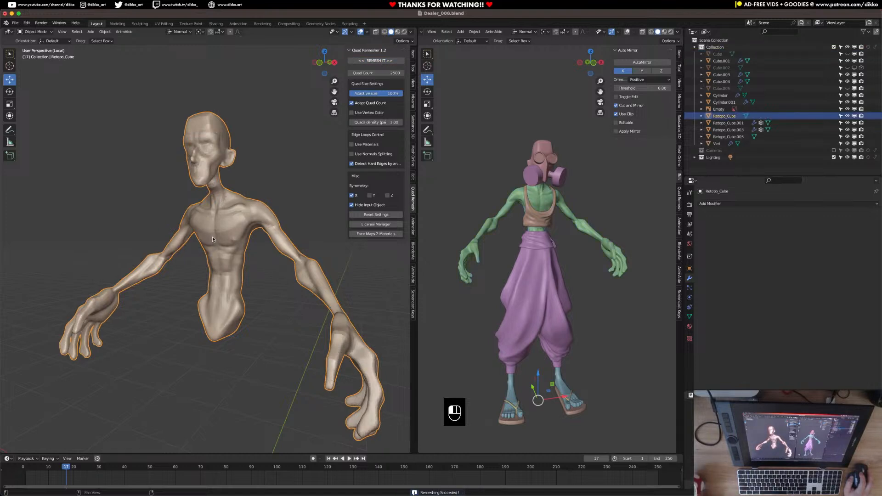
Enter Edit Mode on the remeshed body, clear the selection, and examine the topology of the torso, arm and hand
middle_click_drag(215, 231, 228, 258)
key("Tab")
scroll(247, 253, "up", 3)
key("Tab")
key("Tab")
scroll(258, 244, "up", 1)
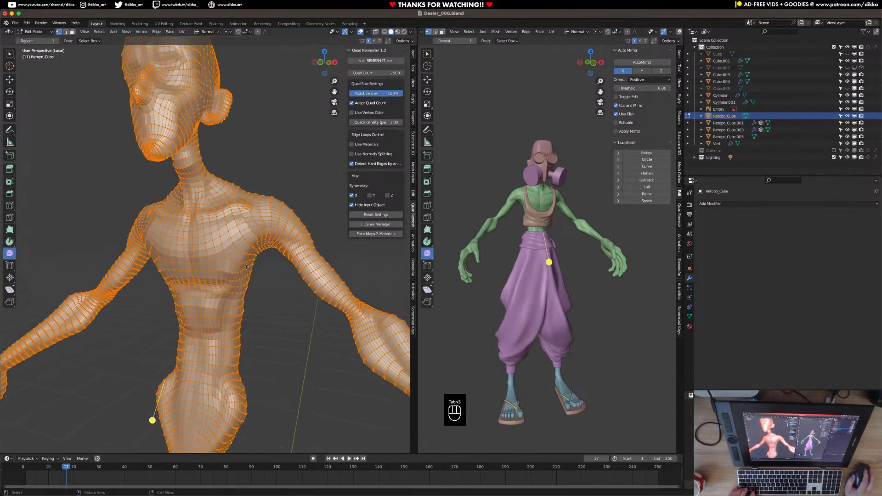
left_click(229, 256)
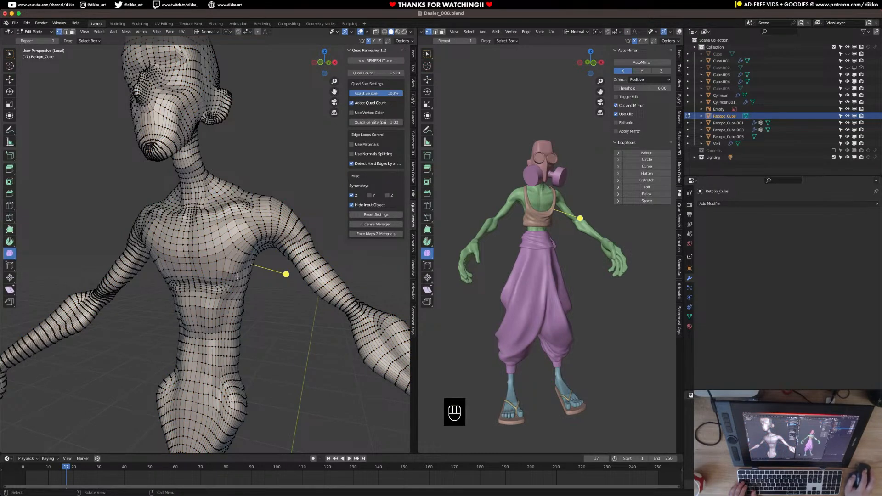
middle_click_drag(268, 275, 220, 280)
middle_click_drag(200, 360, 228, 326, "ctrl")
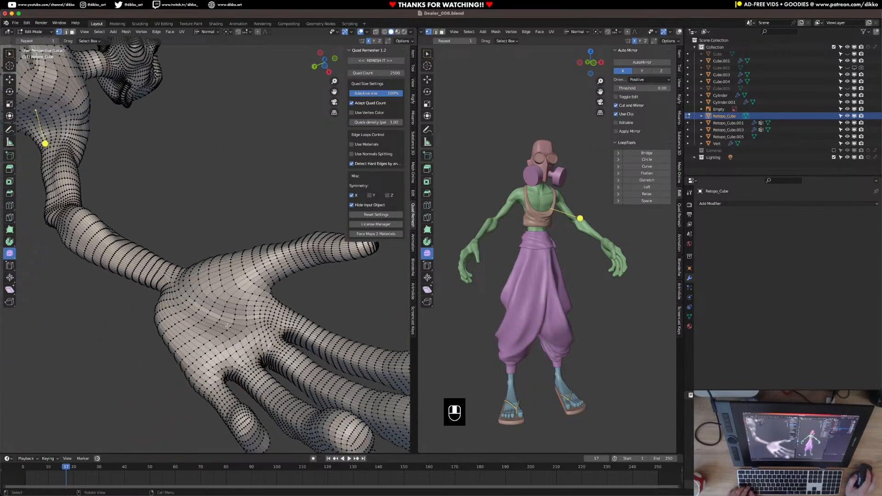
Switch to face selection and select a face loop across the palm to trace its flow through the hand and arm
left_click(73, 32)
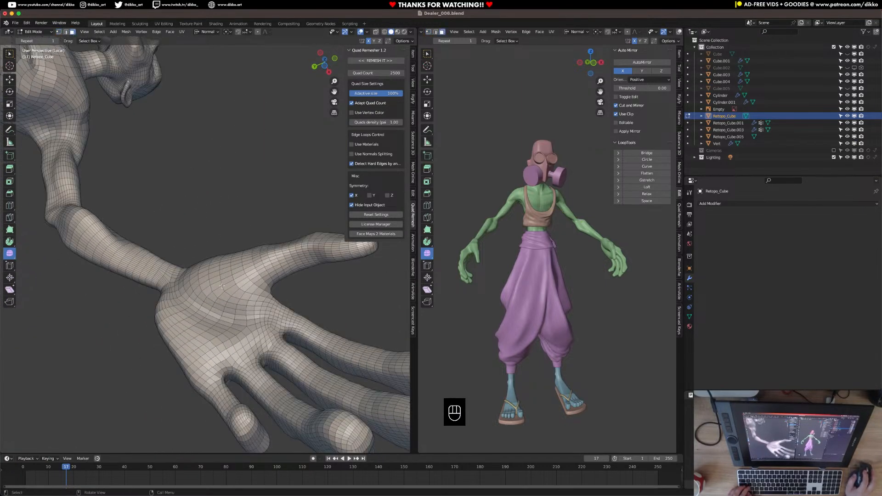
left_click(211, 307, "alt")
middle_click_drag(211, 307, 239, 280)
middle_click_drag(239, 280, 173, 261)
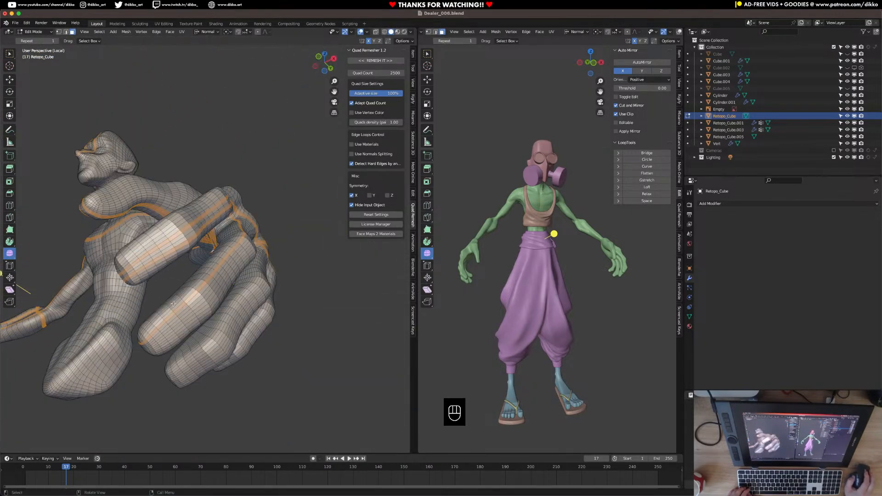
middle_click_drag(173, 303, 232, 289)
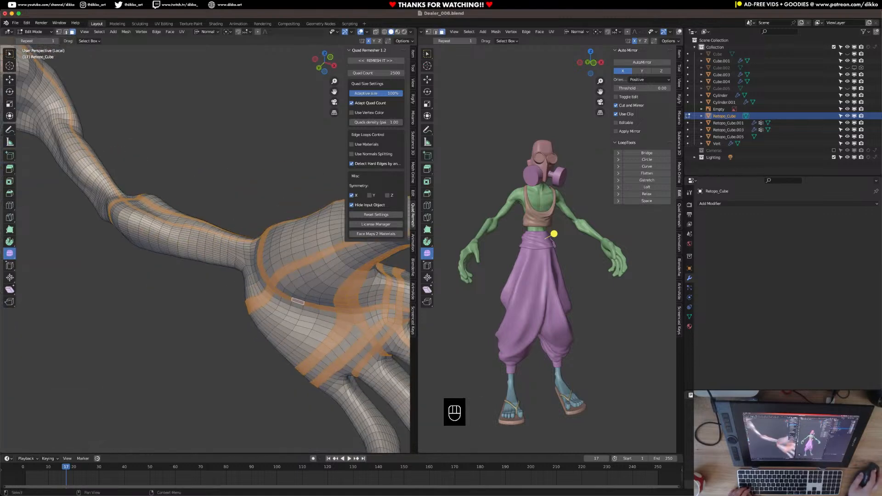
Select several neighbouring face loops near the wrist to compare how they run around the hand
middle_click_drag(352, 303, 276, 281)
scroll(252, 276, "up", 3)
left_click(255, 260, "alt")
left_click(240, 257, "alt")
left_click(232, 247, "alt")
Select a face loop on the hand and check its path across the knuckles and fingers
scroll(221, 242, "down", 5)
middle_click_drag(202, 235, 293, 289, "shift")
scroll(280, 294, "down", 4)
middle_click_drag(217, 312, 201, 256)
scroll(298, 316, "up", 6)
left_click(165, 241, "alt")
middle_click_drag(241, 204, 213, 207)
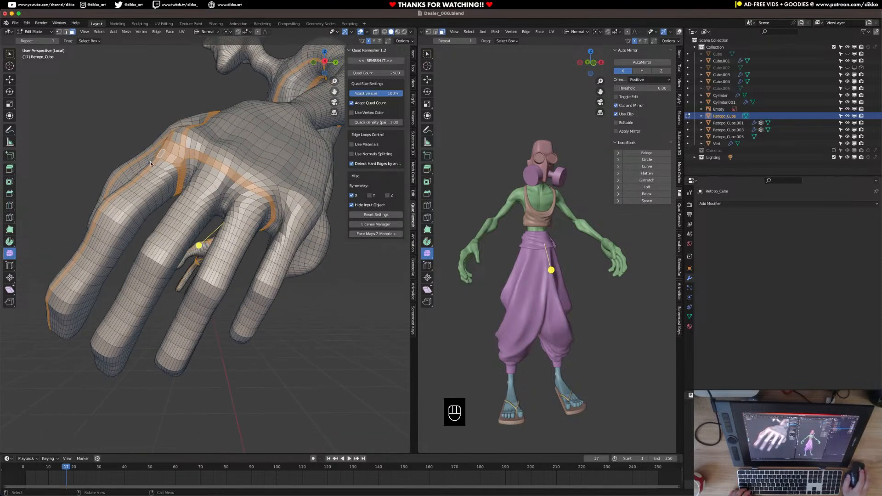
Select successive face loops at the knuckles and finger bases to check the edge flow between the fingers
left_click(200, 177, "alt")
left_click(206, 179, "alt")
left_click(243, 208, "alt")
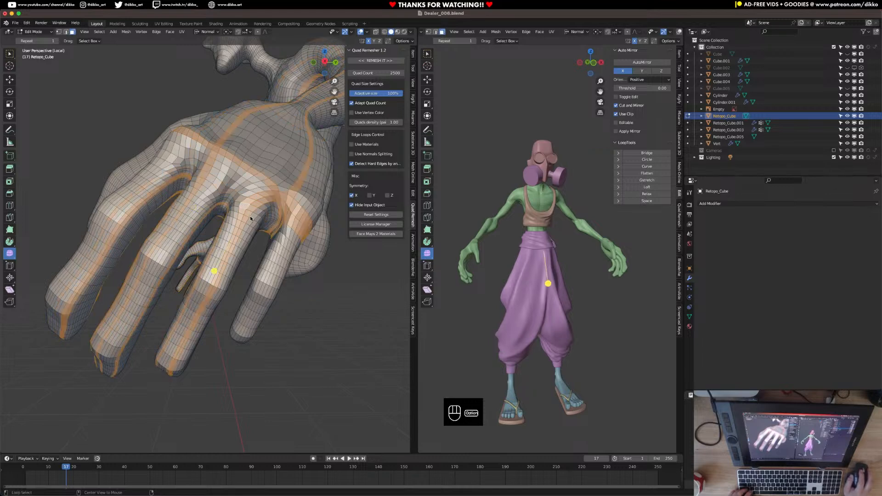
left_click(251, 218, "alt")
left_click(253, 216, "alt")
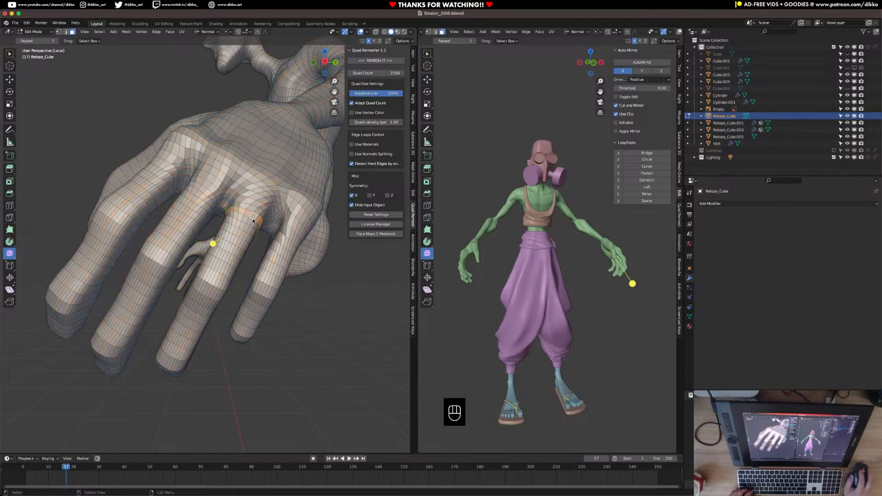
Select another face loop on the hand and inspect its route around the palm, thumb and wrist
middle_click_drag(260, 211, 277, 283)
left_click(191, 180, "alt")
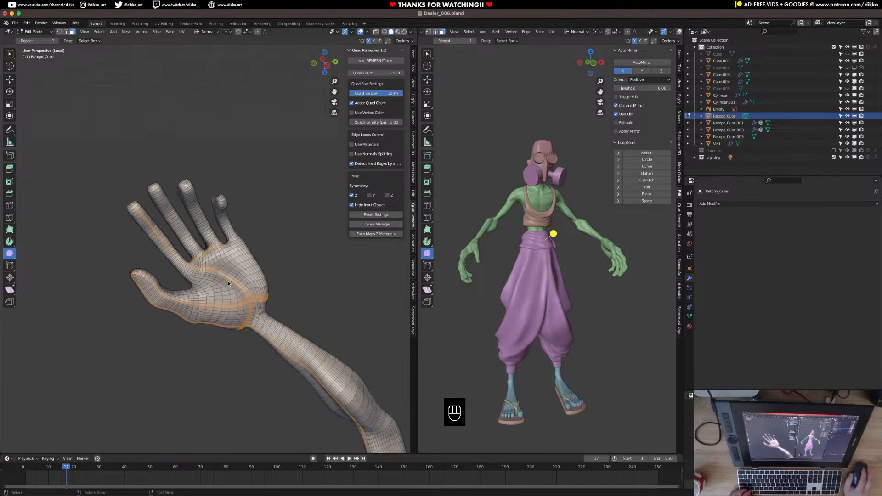
middle_click_drag(365, 326, 302, 418)
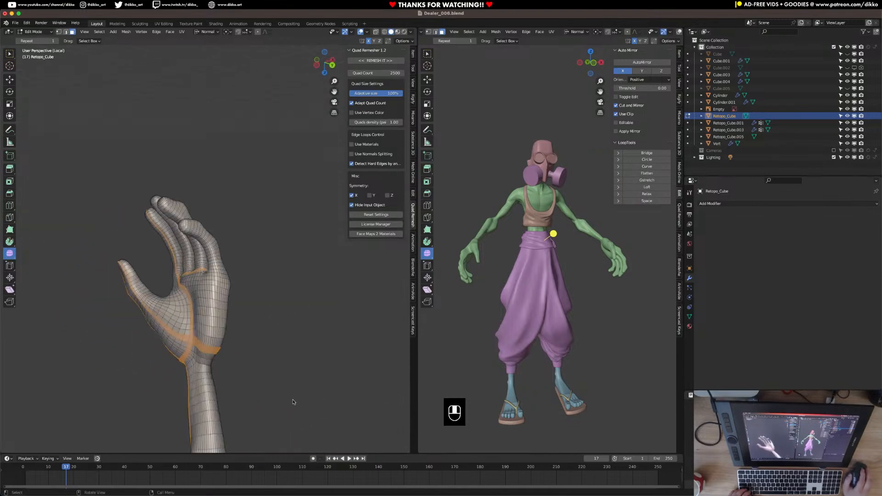
middle_click_drag(294, 179, 234, 289)
Undo the last two selection changes on the remeshed body
key("super+z")
key("super+z")
middle_click_drag(234, 289, 265, 330)
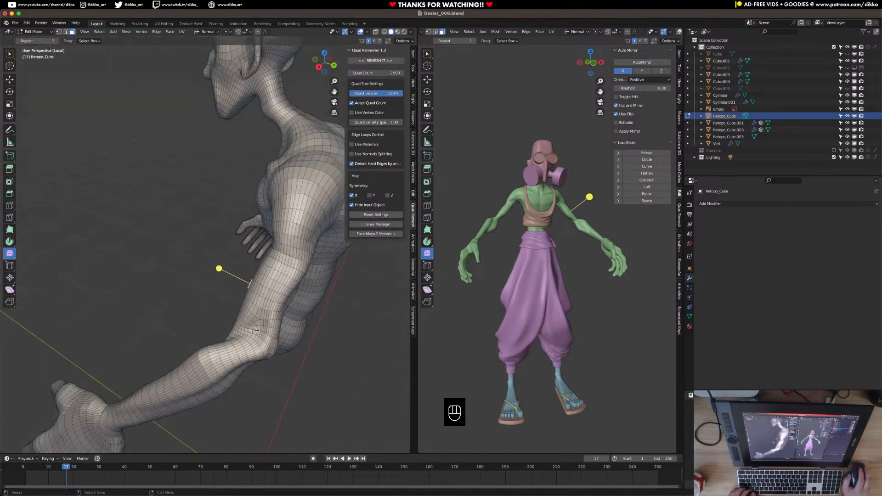
Select face loops running through the front of the torso and check their path across the chest, neck and shoulders
middle_click_drag(279, 254, 251, 294)
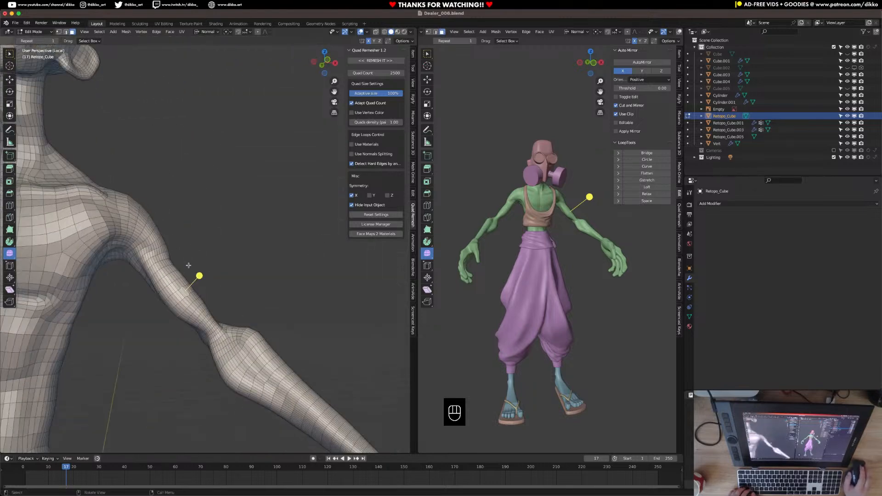
middle_click_drag(222, 290, 220, 321)
scroll(170, 305, "down", 3)
scroll(229, 310, "up", 4)
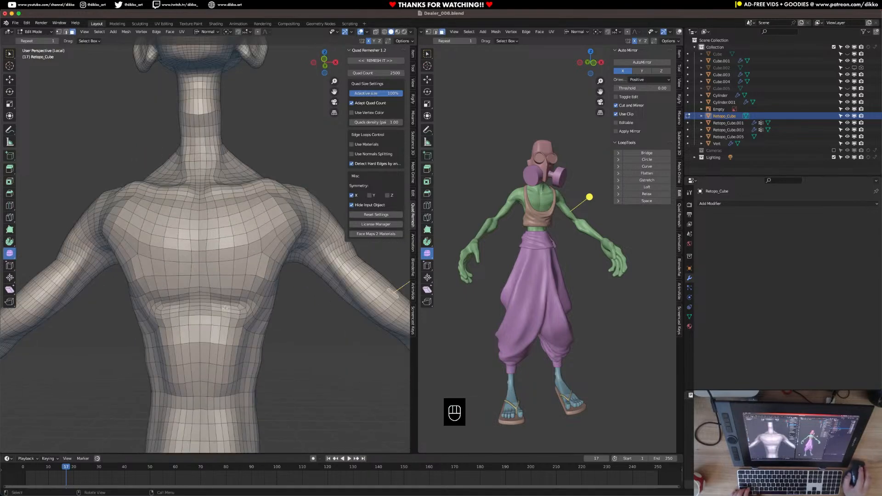
left_click(225, 318)
left_click(227, 317, "alt")
left_click(236, 315, "alt")
scroll(236, 318, "down", 3)
scroll(236, 318, "down", 2)
middle_click_drag(236, 318, 213, 318)
scroll(213, 317, "up", 4)
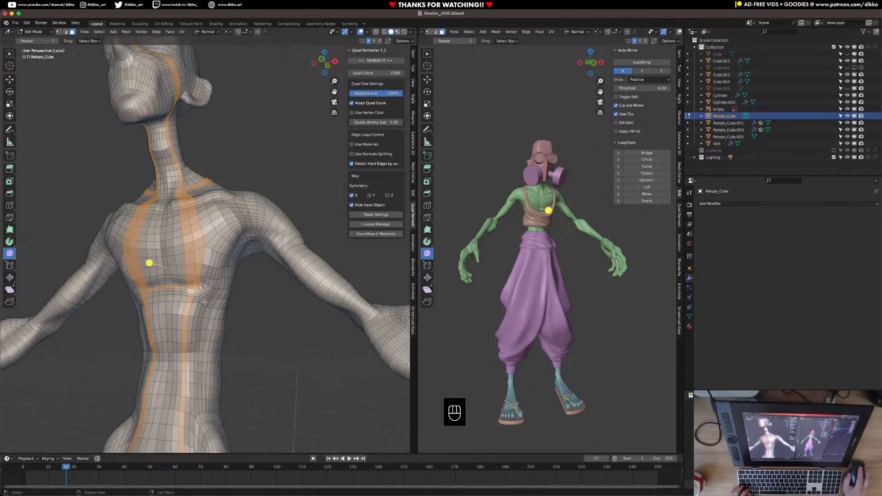
Select further face loops below the chest and on the abdomen to check how they travel around the torso
left_click(196, 291, "alt")
left_click(201, 291, "alt")
left_click(200, 337, "alt")
left_click(200, 323, "alt")
scroll(206, 349, "down", 3)
mouse_move(206, 348)
middle_mouse_down()
mouse_move(357, 352)
mouse_move(175, 331)
mouse_move(223, 321)
mouse_move(234, 333)
mouse_move(179, 348)
mouse_move(251, 372)
middle_mouse_up()
scroll(229, 310, "up", 2)
Delete the remeshed body in Object Mode, unhide the original Cube sculpt, and save the file
key("Tab")
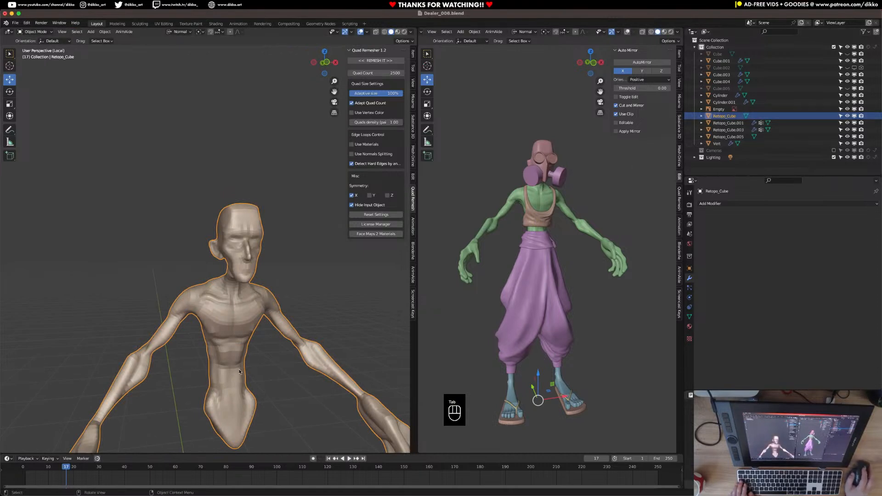
key("x")
left_click(230, 376)
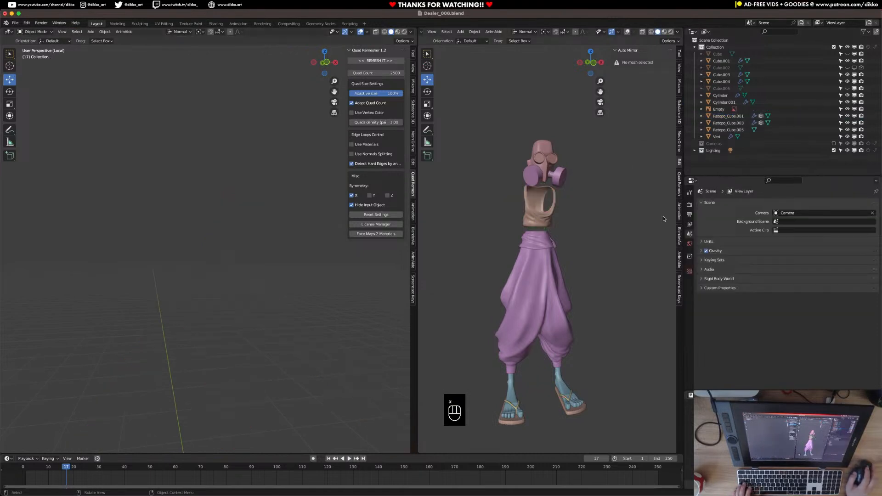
left_click(846, 89)
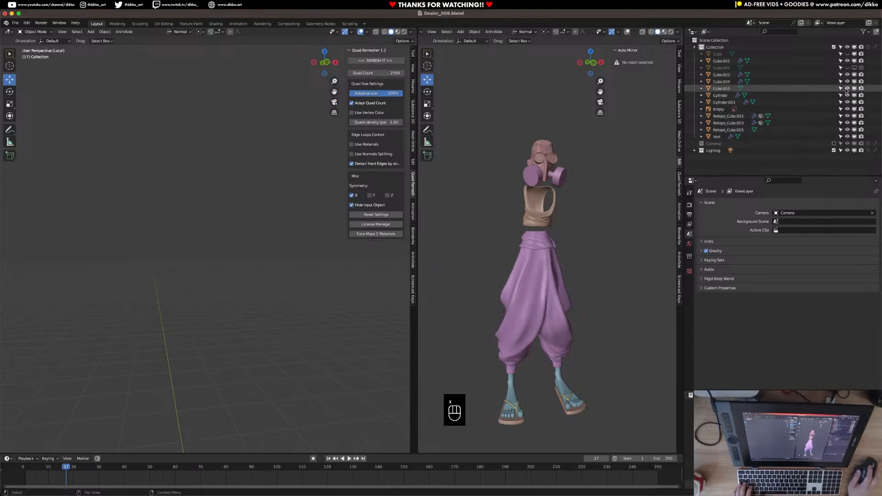
left_click(846, 54)
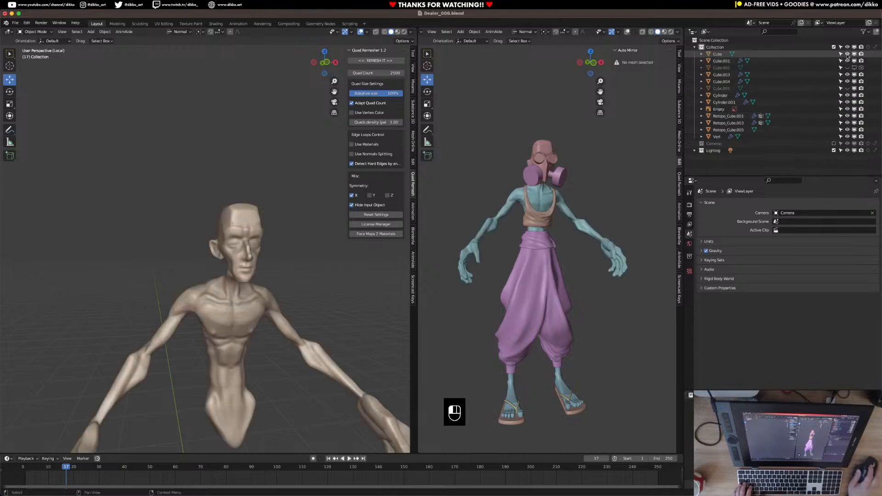
key("super+s")
Look over the sculpted head and torso, select the feet mesh, and leave the isolated view to show the whole character
middle_click_drag(266, 322, 227, 265)
scroll(244, 234, "up", 3)
middle_click_drag(244, 234, 223, 277)
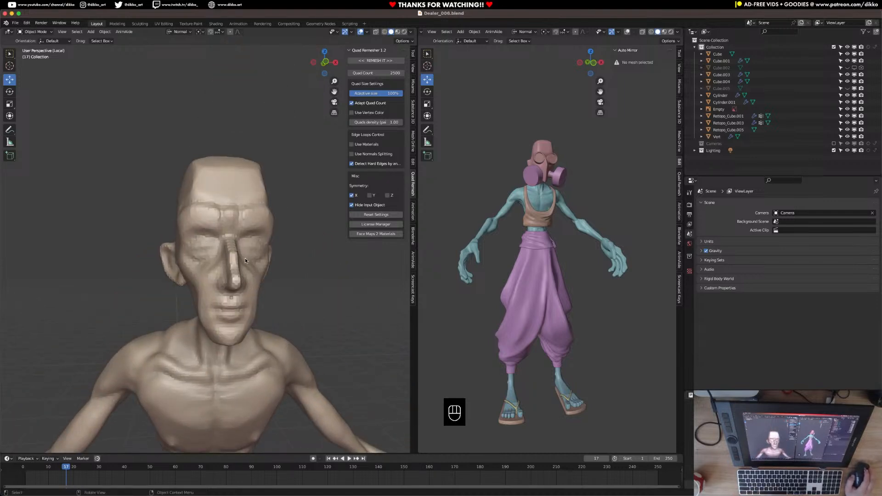
middle_click_drag(245, 260, 227, 297)
scroll(228, 300, "down", 6)
middle_click_drag(229, 349, 266, 237)
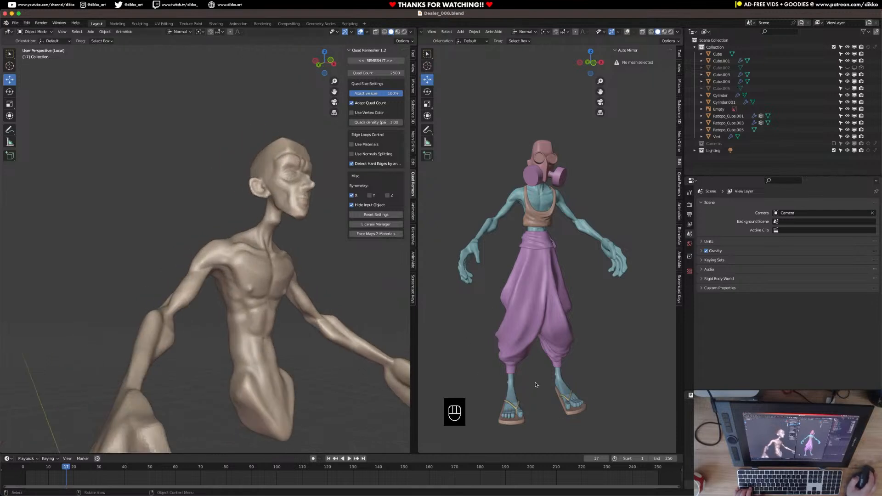
left_click(512, 391)
scroll(279, 366, "down", 7)
middle_click_drag(279, 366, 267, 352)
middle_click_drag(266, 352, 256, 236, "shift")
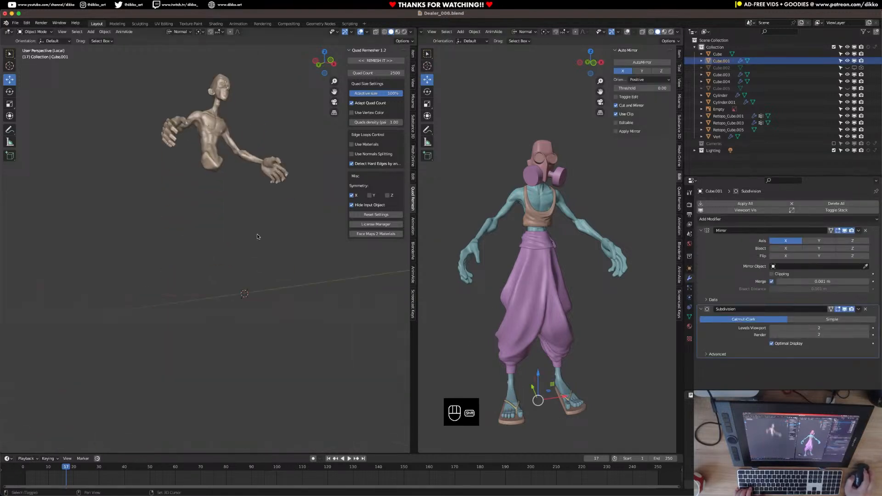
key("KP_Divide")
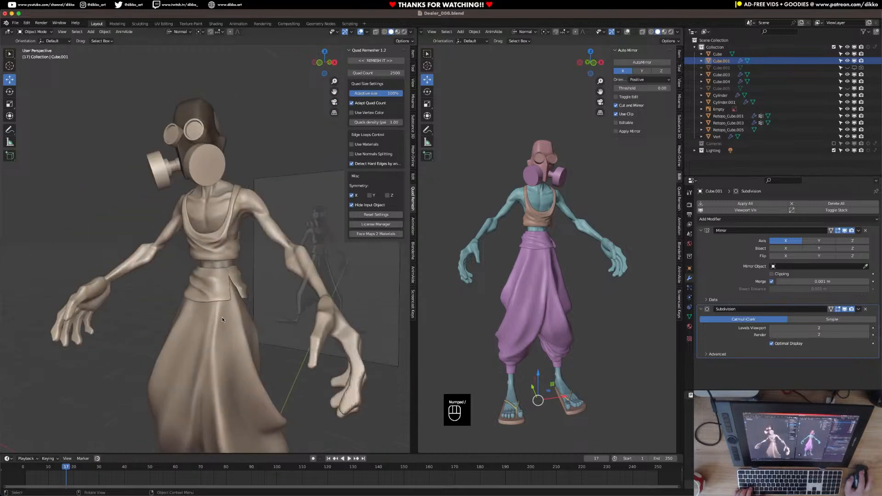
Select the tank top and switch it in and out of Edit Mode to inspect its topology
left_click(218, 283)
key("Tab")
key("Tab")
key("Tab")
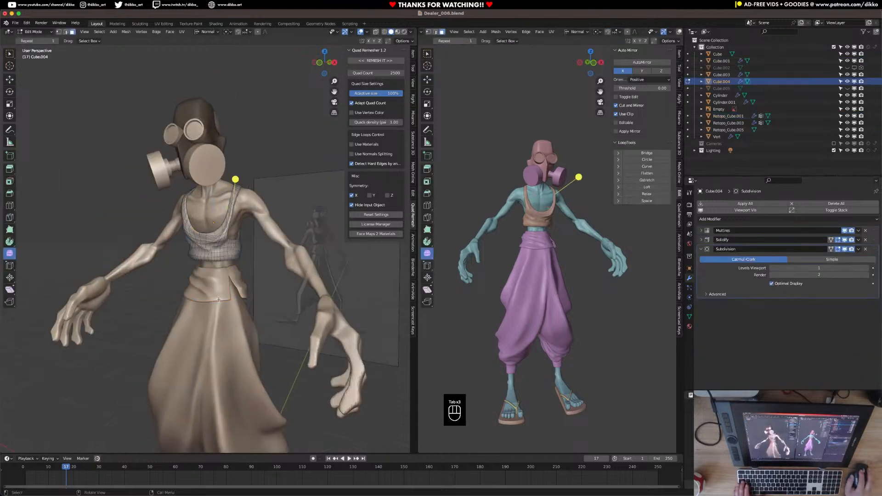
key("Tab")
key("Tab")
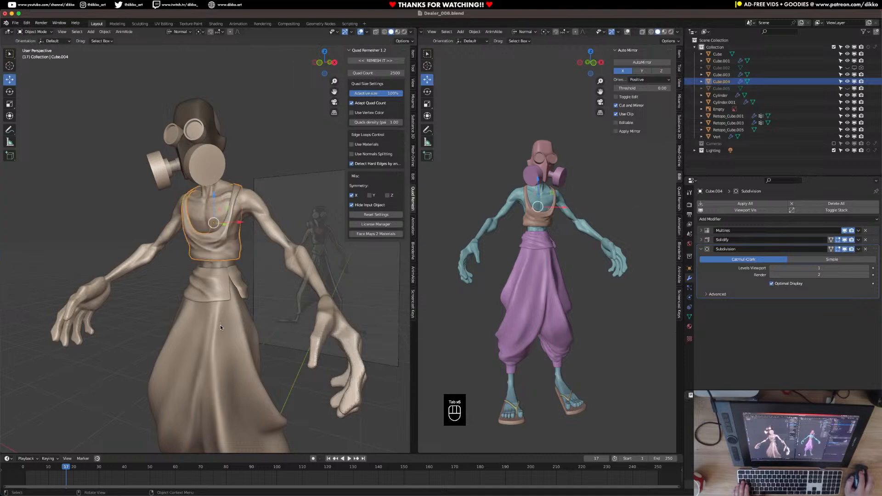
key("Tab")
Open the trousers mesh in Edit Mode to inspect its topology, and return to Object Mode
left_click(219, 325)
key("Tab")
middle_click_drag(220, 325, 232, 318)
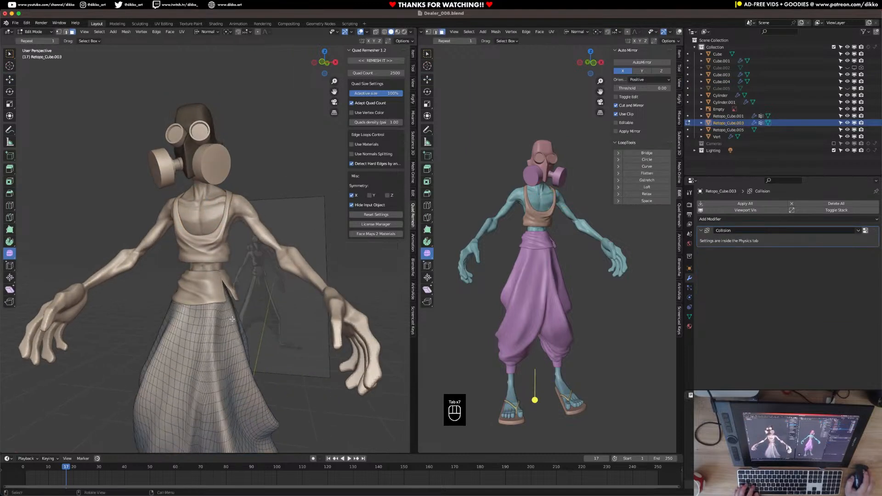
key("KP_Divide")
key("KP_Divide")
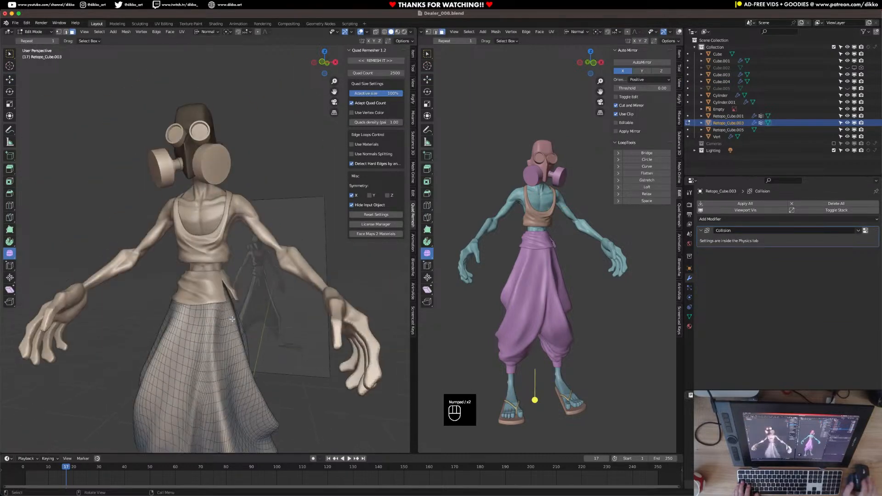
key("Tab")
Isolate the sculpted body in local view and save the file
left_click(263, 230)
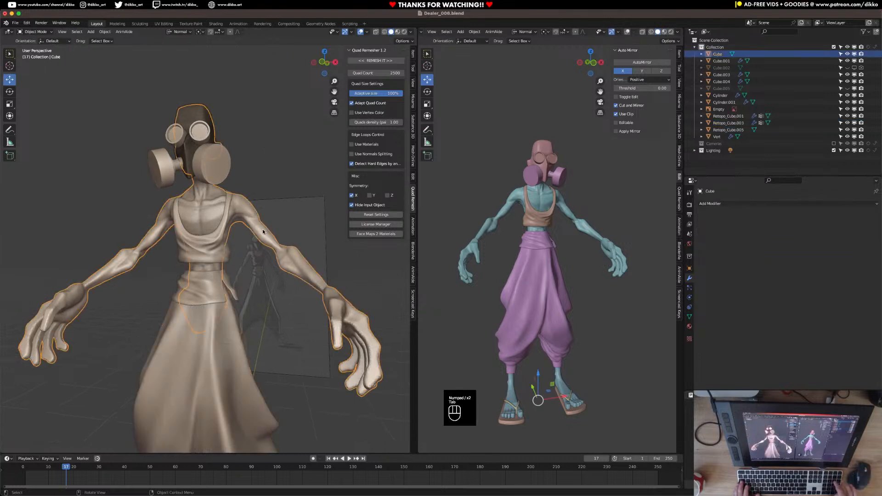
key("KP_Divide")
key("super+s")
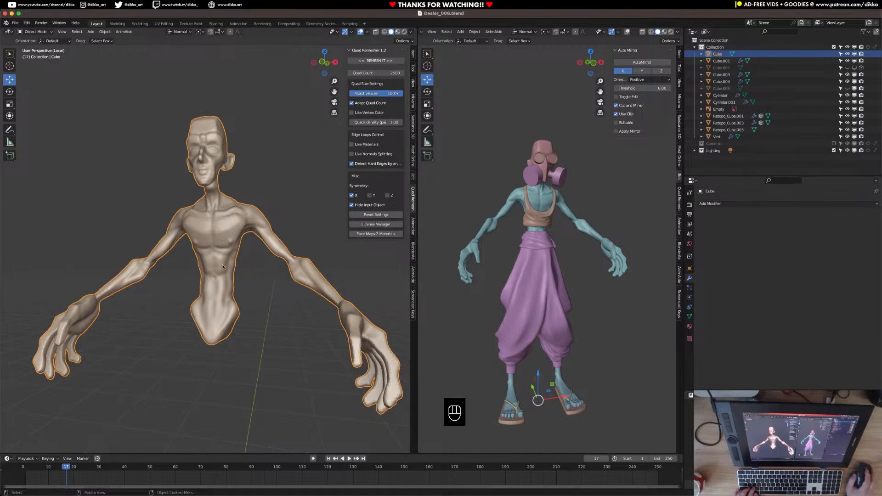
mouse_move(211, 230)
middle_mouse_down()
mouse_move(120, 248)
mouse_move(217, 243)
middle_mouse_up()
key("super+s")
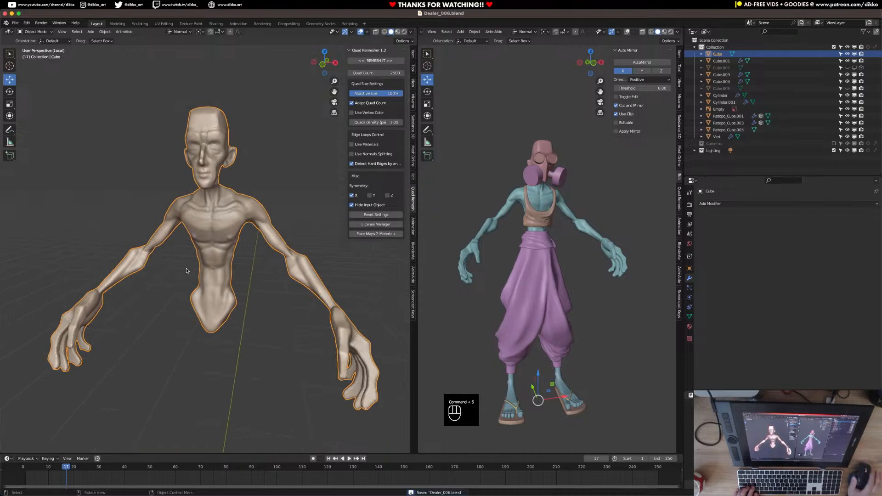
Add a mesh plane below the isolated body and clear its location to place it at the world origin
middle_click_drag(186, 271, 184, 169)
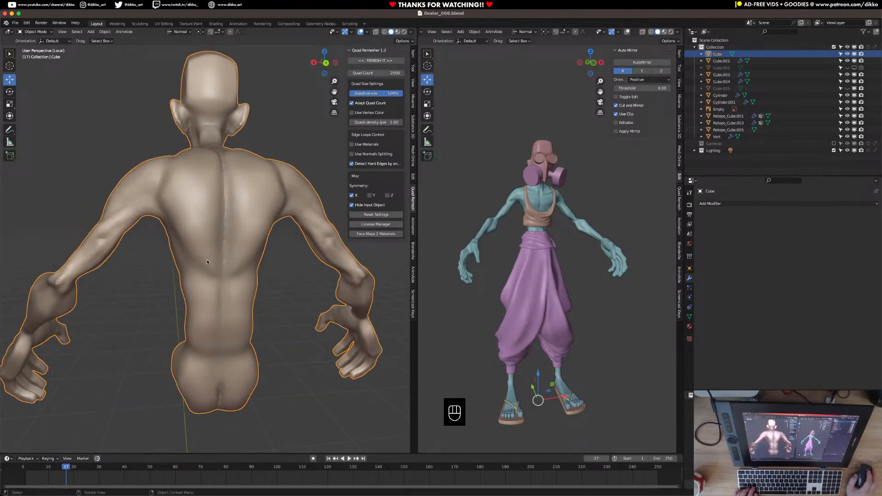
middle_click_drag(173, 214, 224, 276)
scroll(253, 292, "up", 4)
scroll(225, 276, "down", 4)
middle_click_drag(254, 346, 246, 151, "shift")
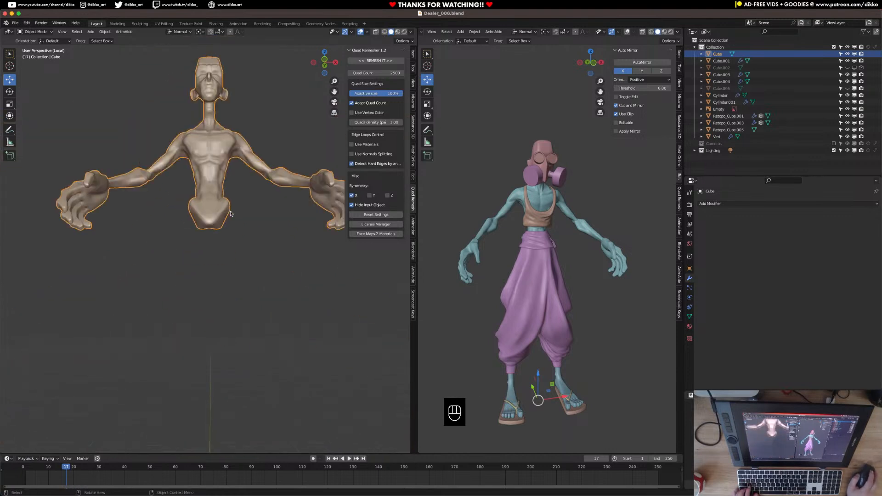
scroll(214, 276, "down", 4)
key("shift+a")
mouse_move(215, 285)
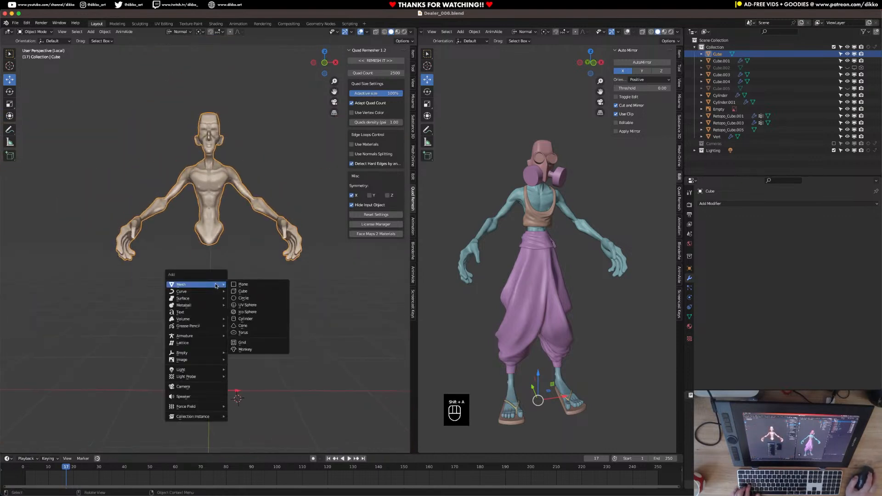
left_click(243, 285)
scroll(239, 325, "down", 4)
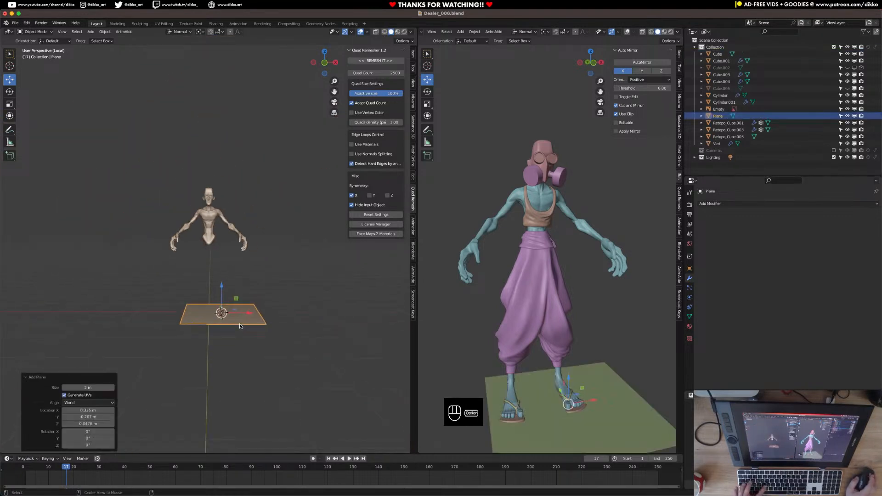
key("alt+g")
middle_click_drag(239, 325, 233, 326)
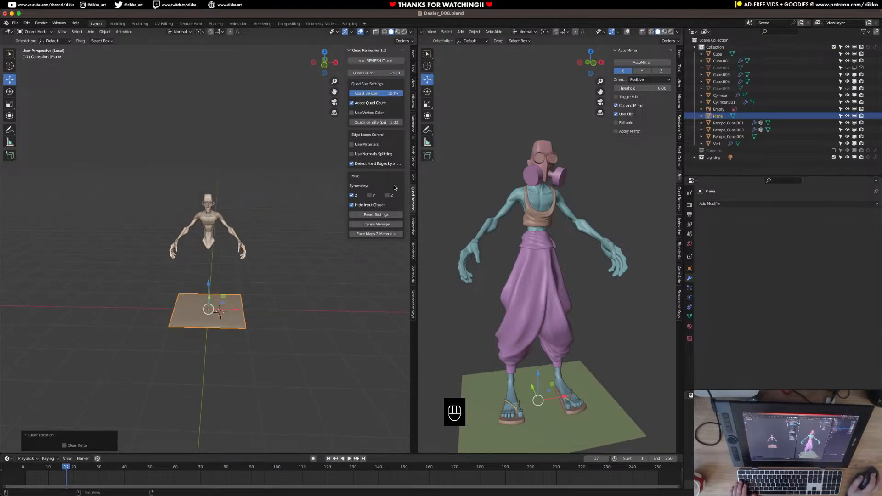
Apply AutoMirror to the plane along the X axis with positive orientation and check the mirrored half in Edit Mode
left_click(413, 178)
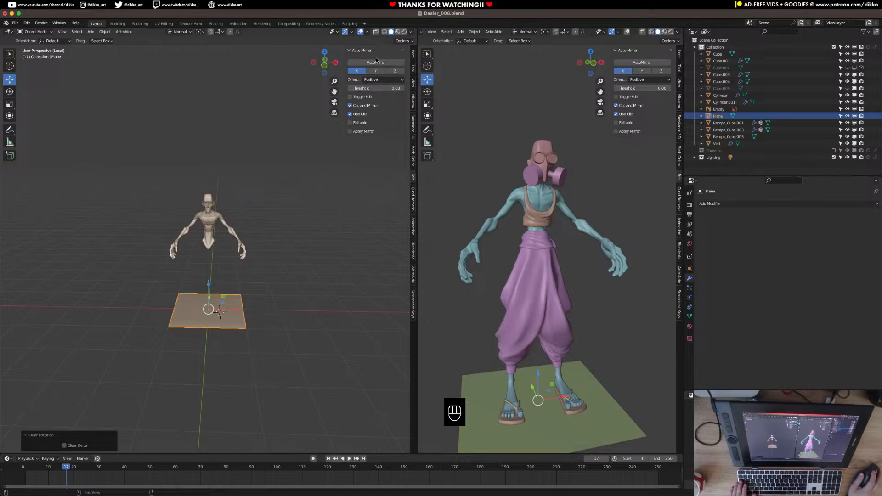
left_click(376, 62)
key("Tab")
scroll(182, 358, "up", 2)
middle_click_drag(220, 340, 230, 264)
key("Tab")
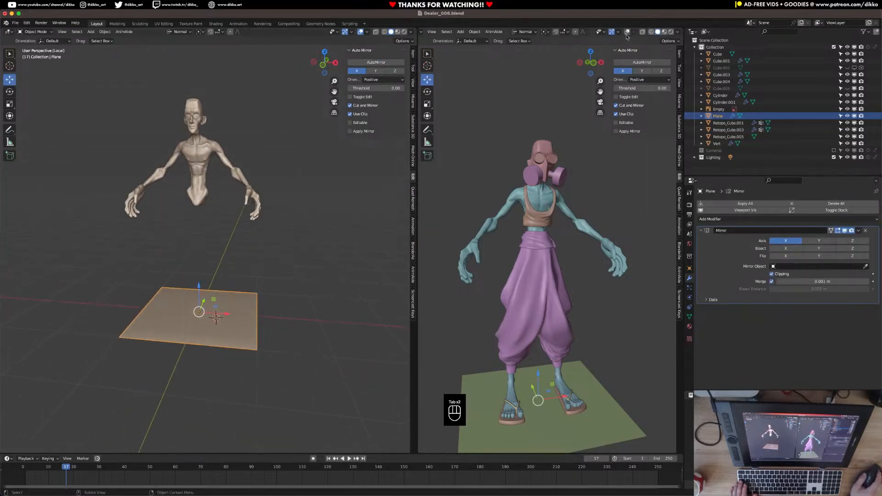
Enable the Retopology viewport overlay while editing the plane
left_click(410, 32)
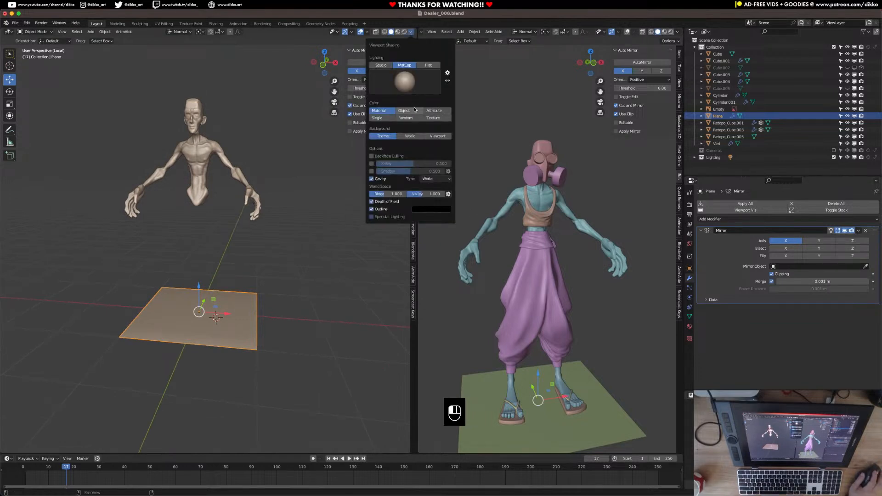
left_click(366, 32)
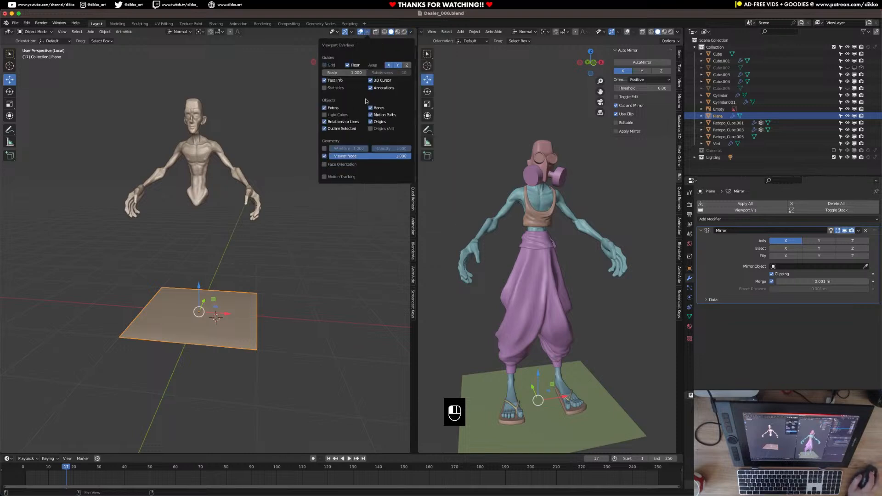
left_click(411, 32)
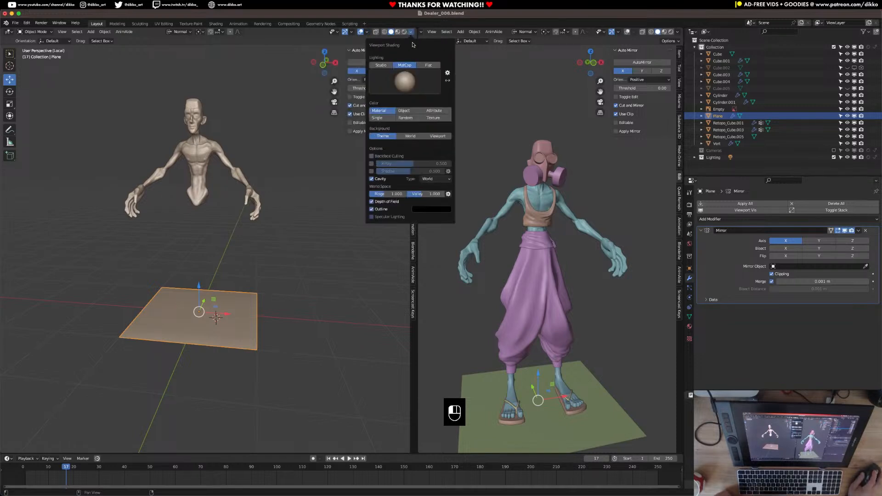
left_click(366, 33)
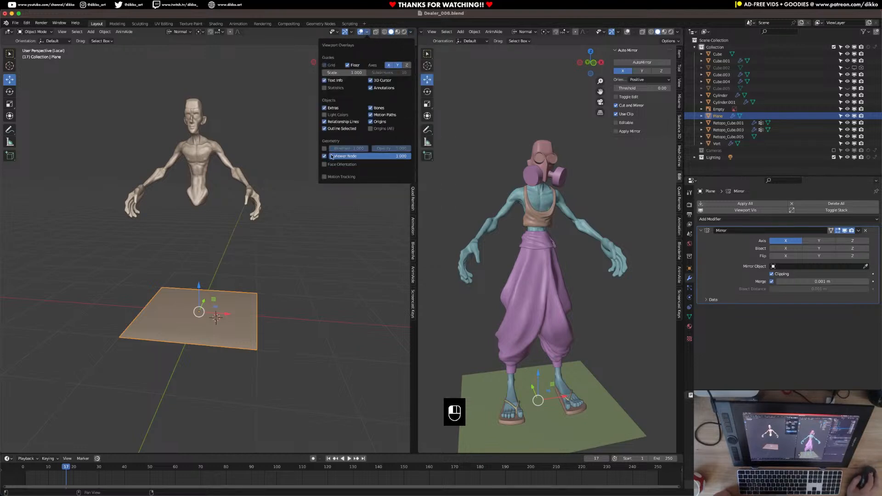
key("Tab")
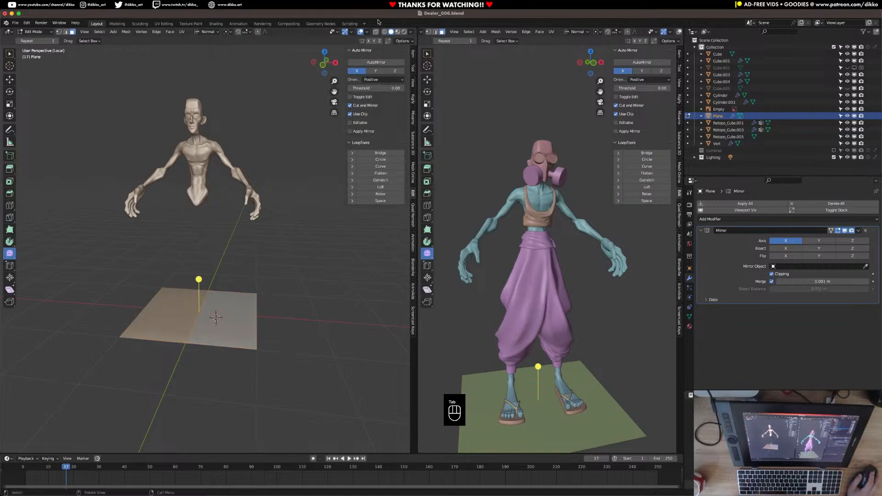
left_click(368, 33)
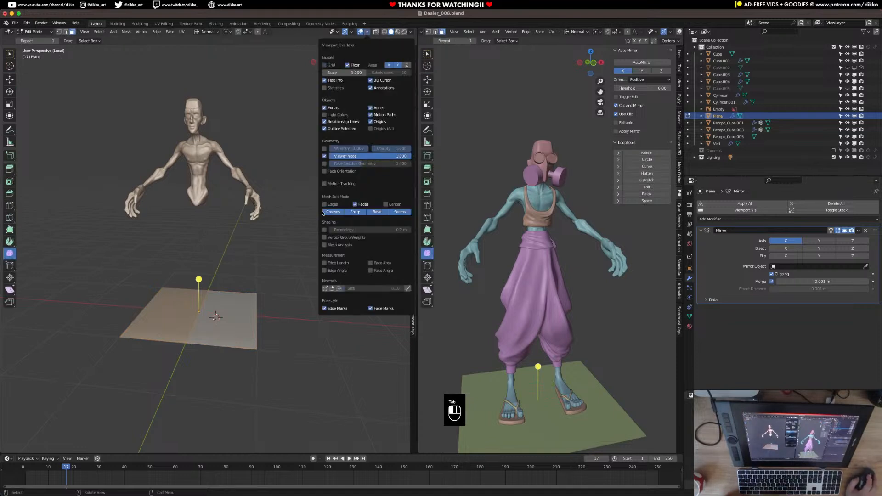
left_click(325, 230)
left_click(325, 229)
left_click(325, 230)
middle_click_drag(232, 262, 218, 305)
scroll(211, 297, "up", 2)
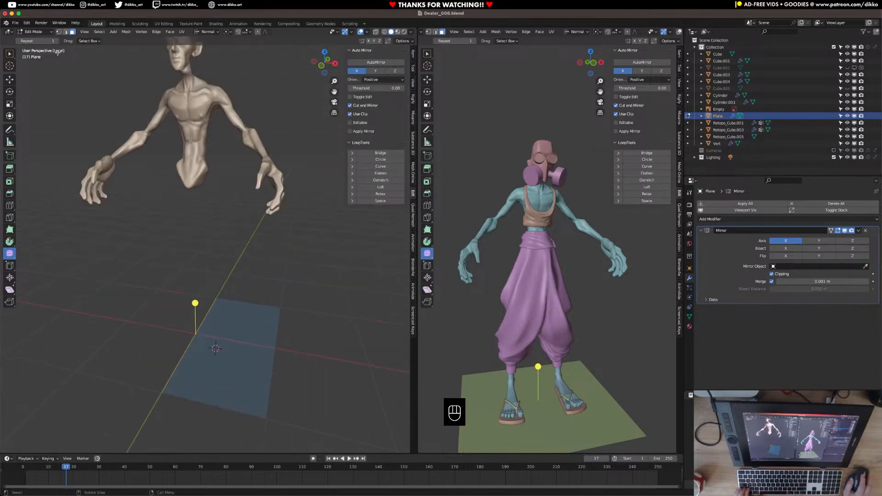
Select the plane's far vertex on the mirror line and set up snapping with Face Project as the snap target
left_click(215, 288)
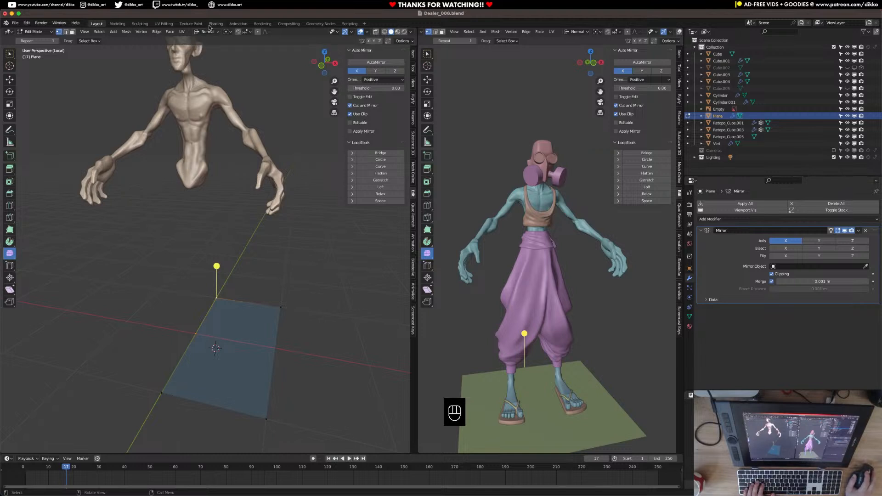
middle_click_drag(206, 138, 209, 106)
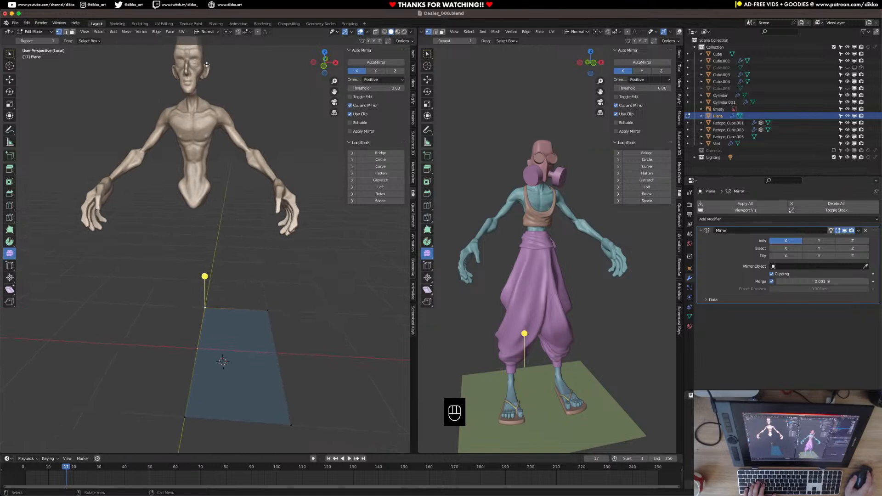
left_click(245, 32)
left_click(231, 73)
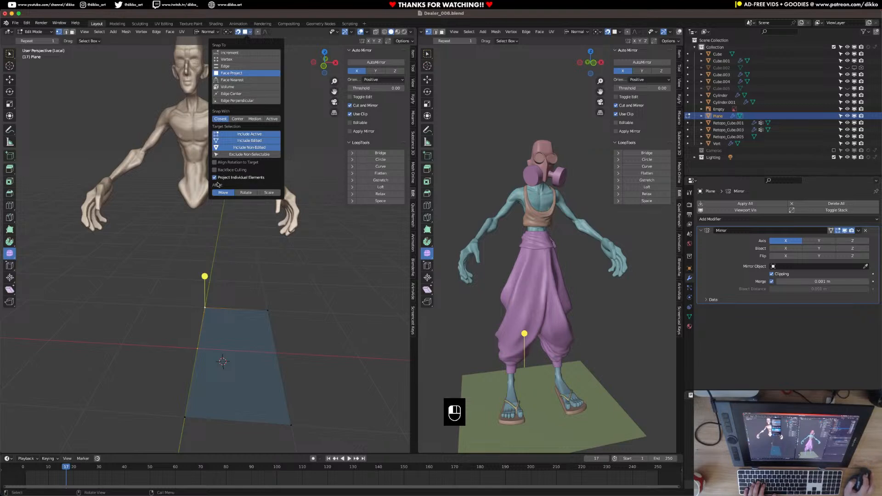
Save the file and move the plane's two mirror-line vertices up onto the sculpt's head and neck area
key("super+s")
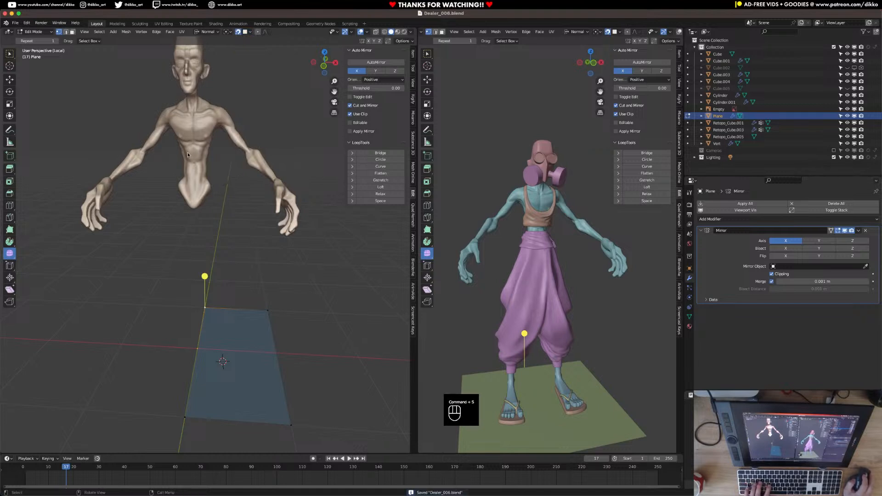
key("g")
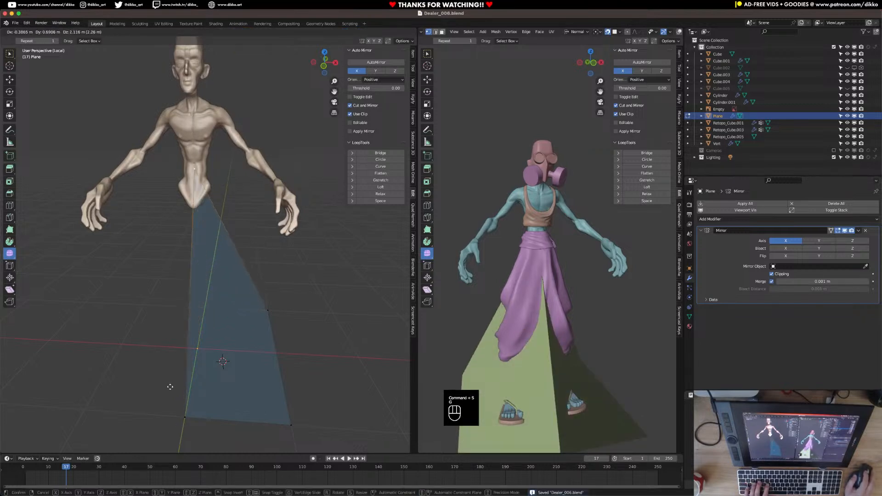
left_click(173, 302)
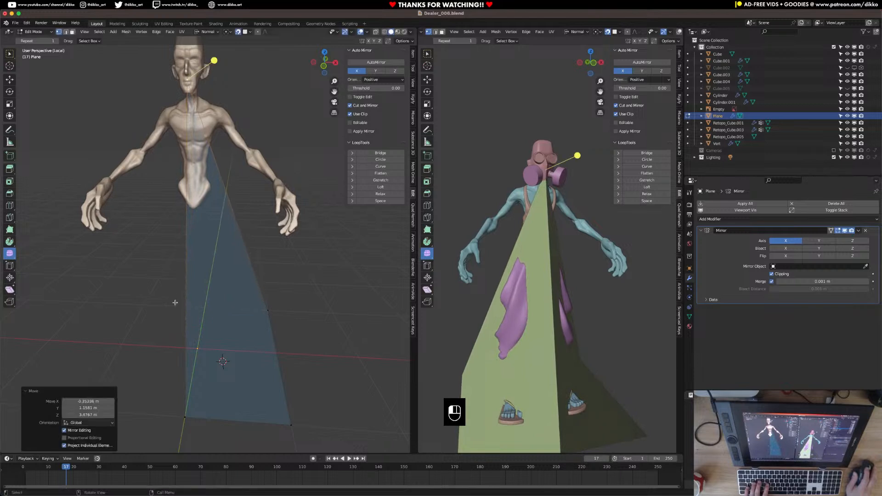
left_click(186, 418)
key("g")
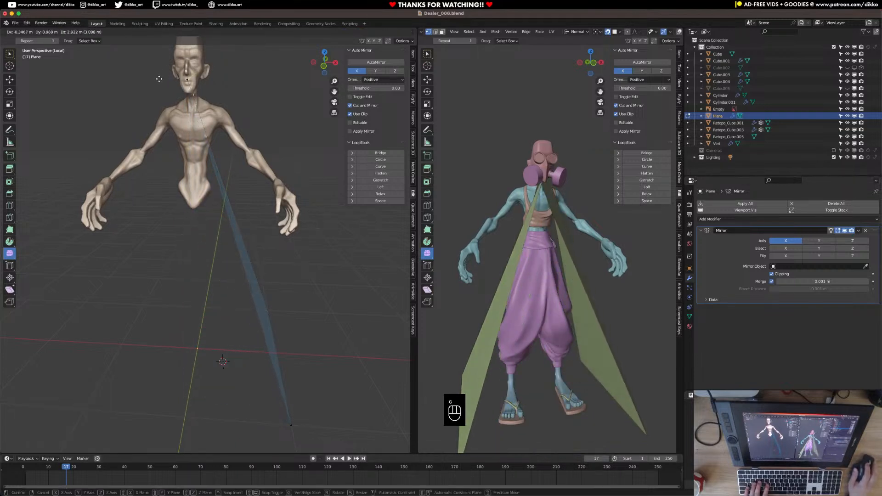
left_click(190, 90)
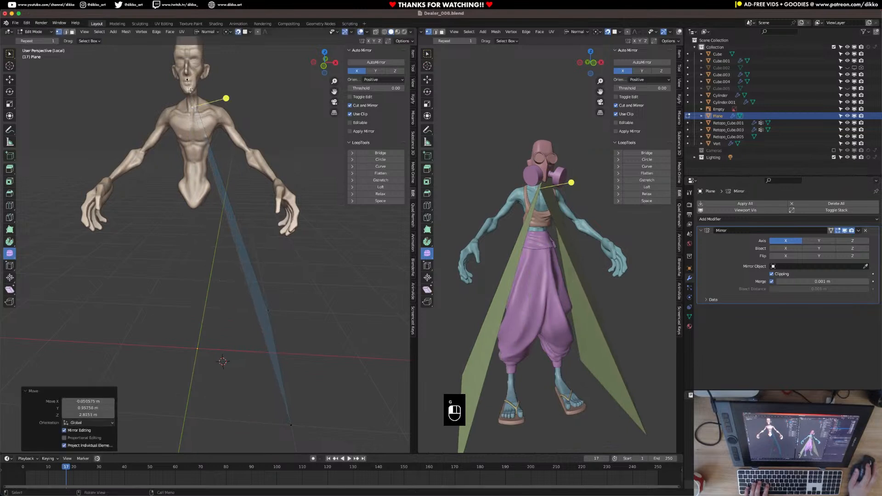
Move the plane's two outer vertices up onto the sculpt's face so the whole plane sits on the head
left_click(292, 414)
key("g")
left_click(252, 338)
left_click(269, 311)
key("g")
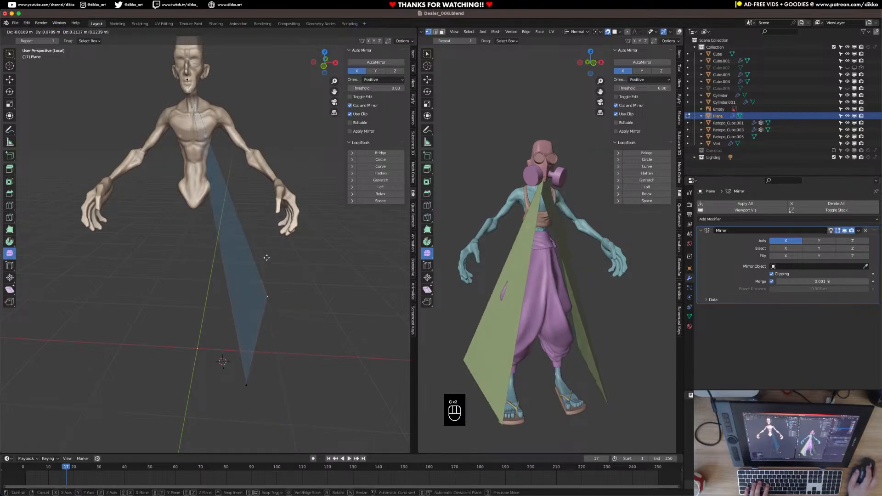
left_click(259, 342)
left_click(266, 393)
key("g")
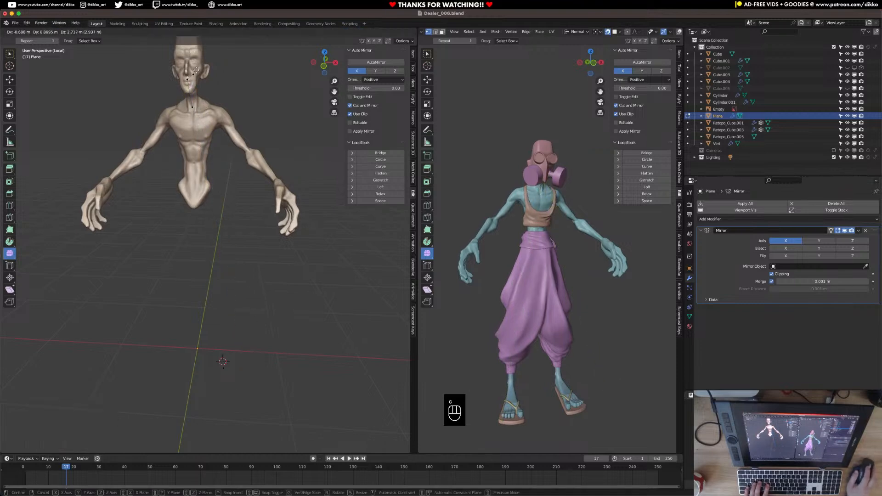
left_click(210, 81)
Frame the face closely and reposition the plane's vertices around the mouth, placing the upper mirror-line vertex below the nose
key("KP_Decimal")
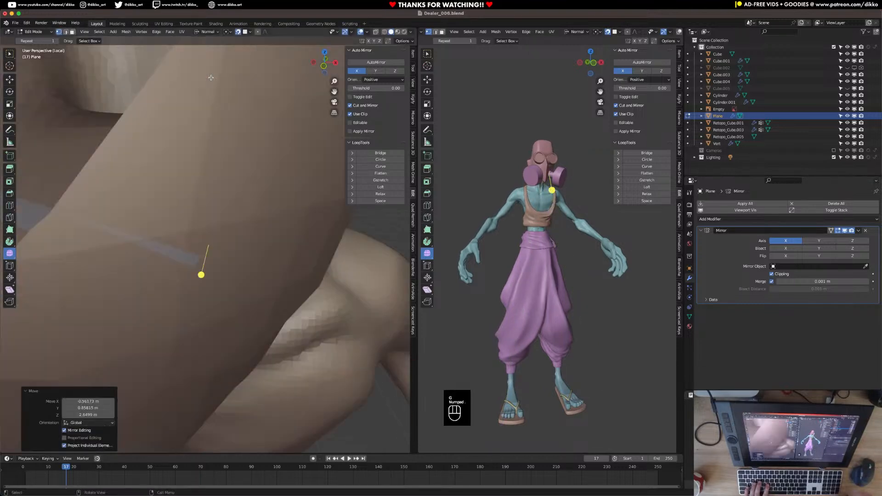
scroll(211, 85, "down", 7)
middle_click_drag(188, 364, 181, 331)
left_click(203, 375)
key("g")
left_click(127, 216)
middle_click_drag(127, 216, 175, 298, "shift")
left_click(146, 243)
key("g")
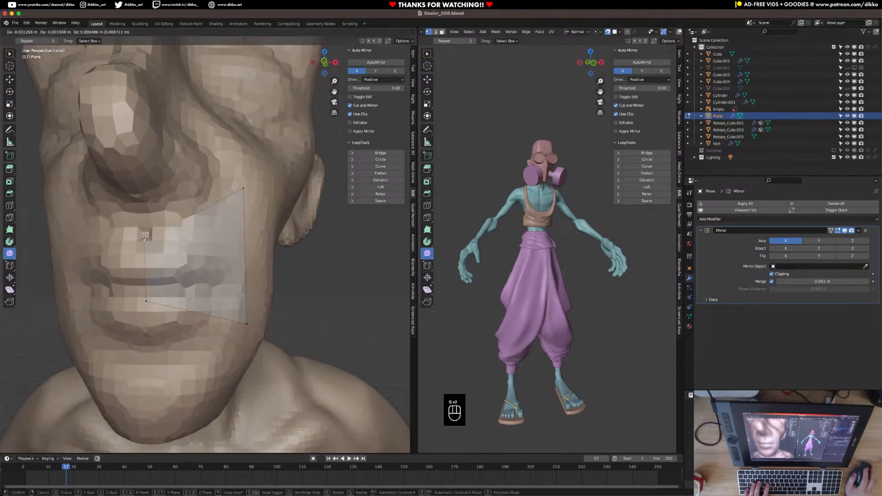
left_click(140, 210)
Raise the quad's two lower vertices from below the mouth to the area above the upper lip
left_click(146, 301)
key("g")
left_click(146, 246)
left_click(243, 320)
key("g")
left_click(222, 232)
Pull the quad's outer vertices in toward the mirror line to shrink it to the space under the nose
scroll(221, 231, "down", 2)
middle_click_drag(221, 231, 237, 257, "shift")
left_click(243, 226)
key("g")
left_click(210, 243)
left_click(232, 263)
key("g")
left_click(213, 259)
Fine-tune the small quad's vertices so it fits the philtrum between the nose and the upper lip
key("g")
left_click(198, 248)
key("g")
left_click(181, 267)
key("g")
left_click(208, 246)
left_click(209, 246)
key("g")
left_click(207, 245)
Extrude the quad's lower edge down to the upper lip and shift the new face's outer side inward
key("2")
left_click(196, 265)
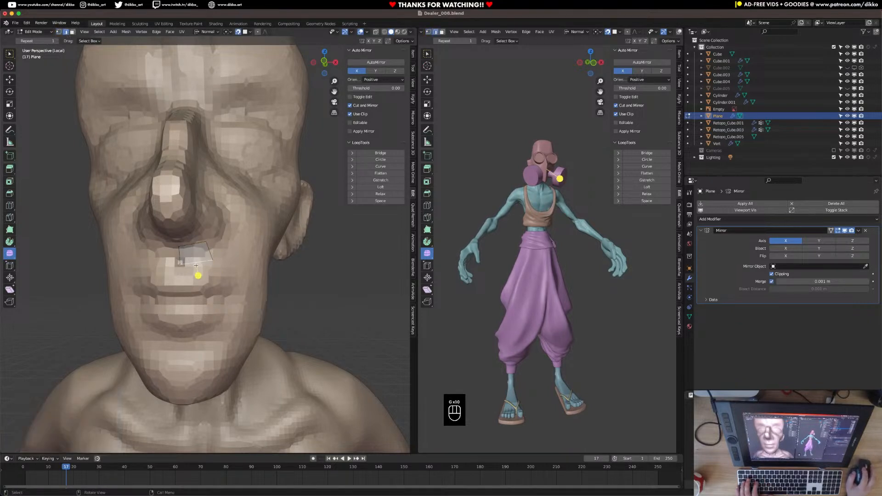
key("e")
left_click(197, 277)
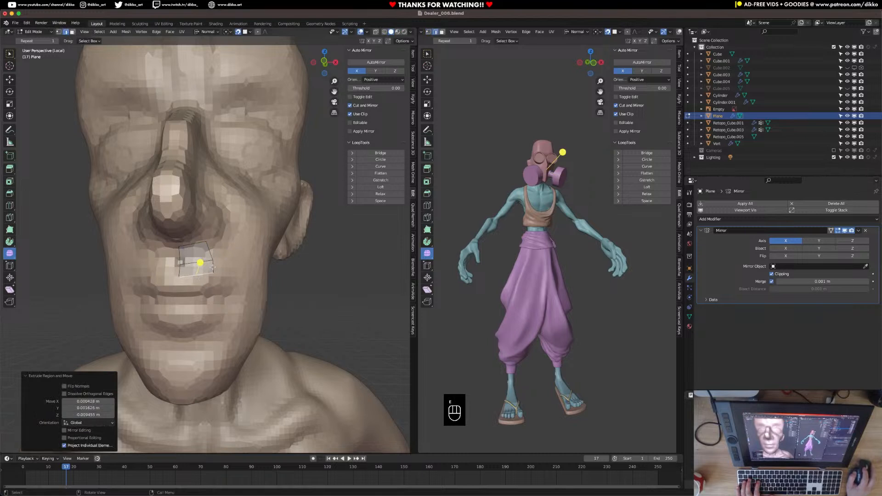
key("g")
left_click(213, 262)
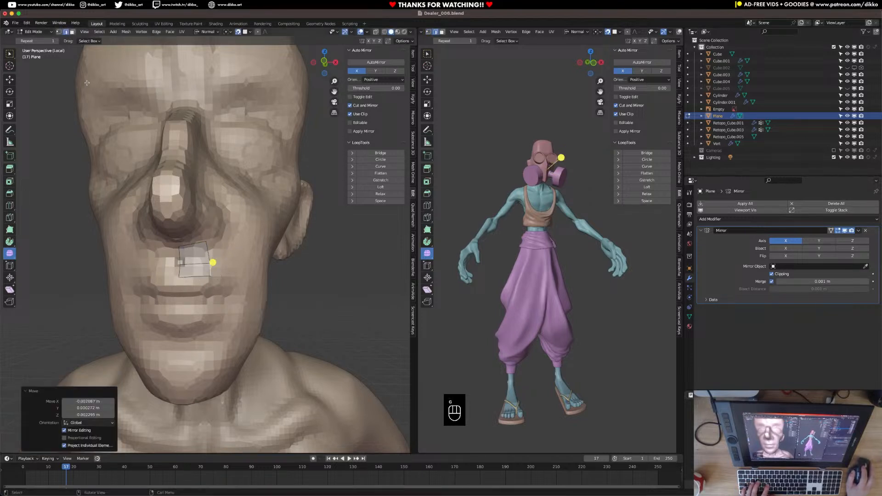
Reposition the outer vertices of the two philtrum quads individually to even out their side
left_click(59, 33)
key("g")
left_click(211, 255)
key("g")
left_click(213, 258)
key("g")
left_click(211, 265)
key("g")
left_click(205, 266)
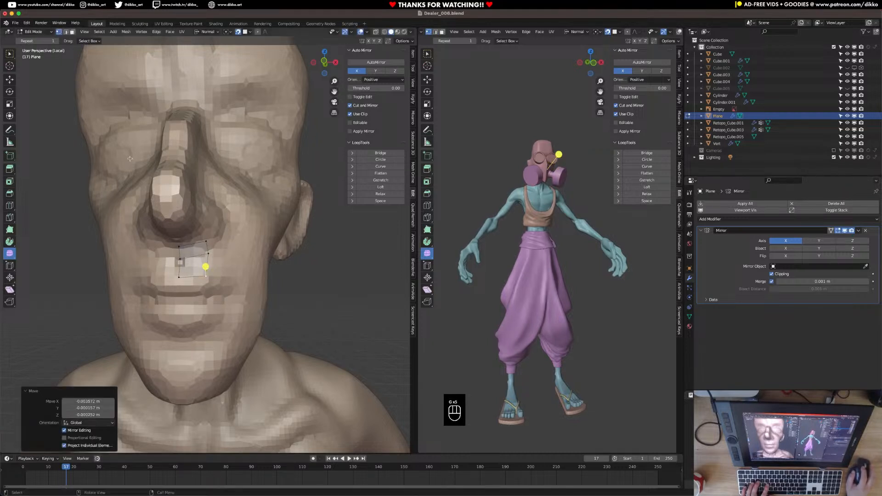
Extrude the lower philtrum quad's outer edge along the upper lip and rotate it toward the mouth corner
left_click(66, 31)
middle_click_drag(197, 252, 204, 258)
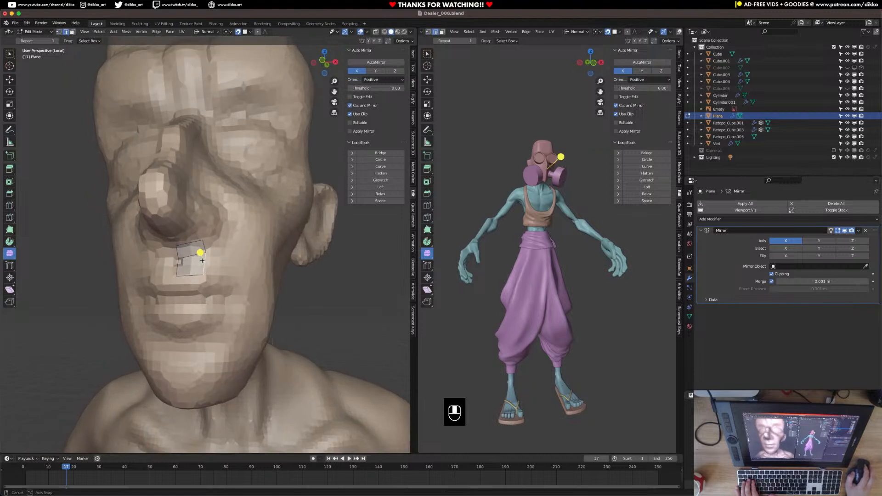
key("e")
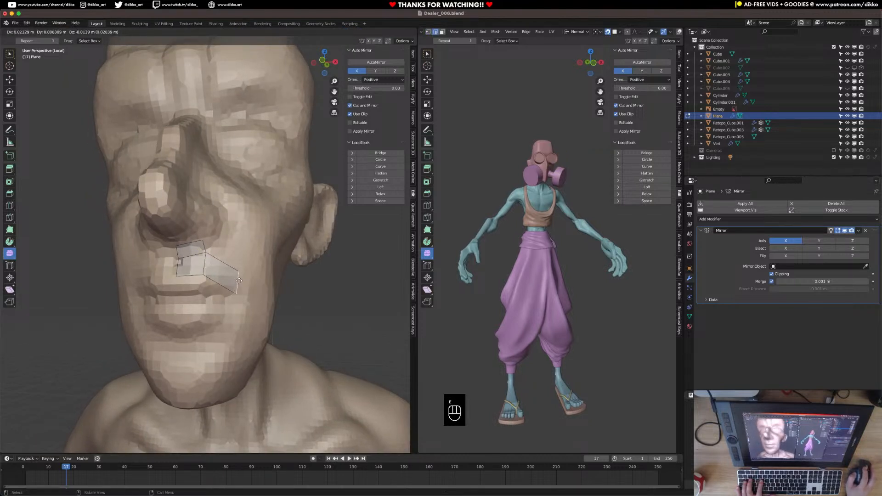
left_click(236, 271)
key("r")
left_click(225, 272)
Extrude another face down to the mouth corner, rotating and moving its end edge to follow the lips
key("e")
left_click(244, 298)
key("r")
left_click(266, 307)
key("g")
left_click(267, 314)
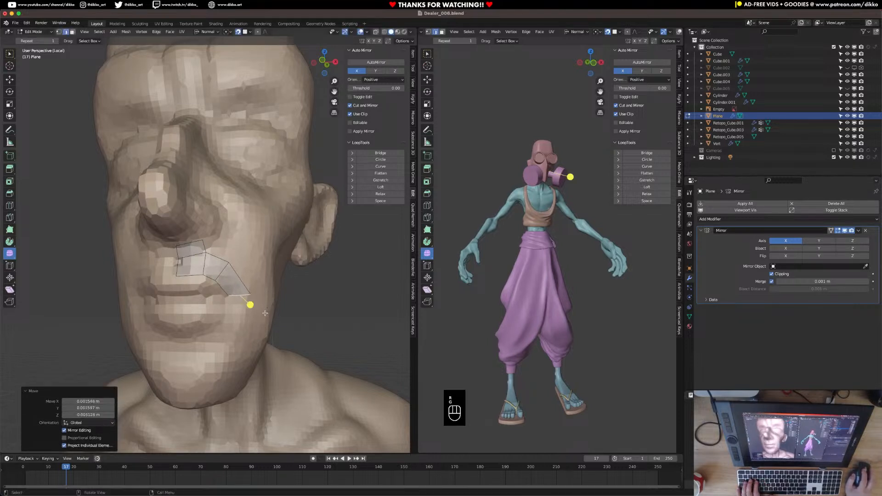
Extrude two more faces from the mouth corner around to below the lower lip, rotating each end edge
key("e")
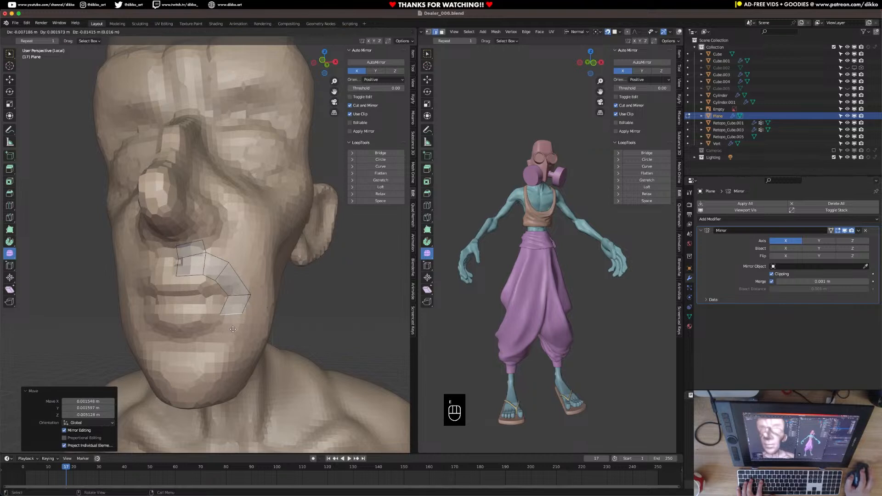
left_click(236, 327)
key("r")
left_click(246, 316)
key("e")
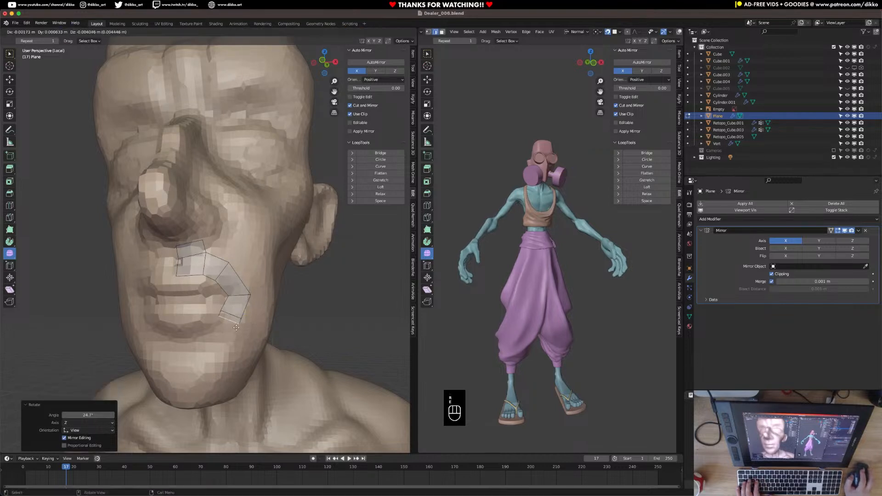
left_click(224, 341)
key("r")
left_click(240, 351)
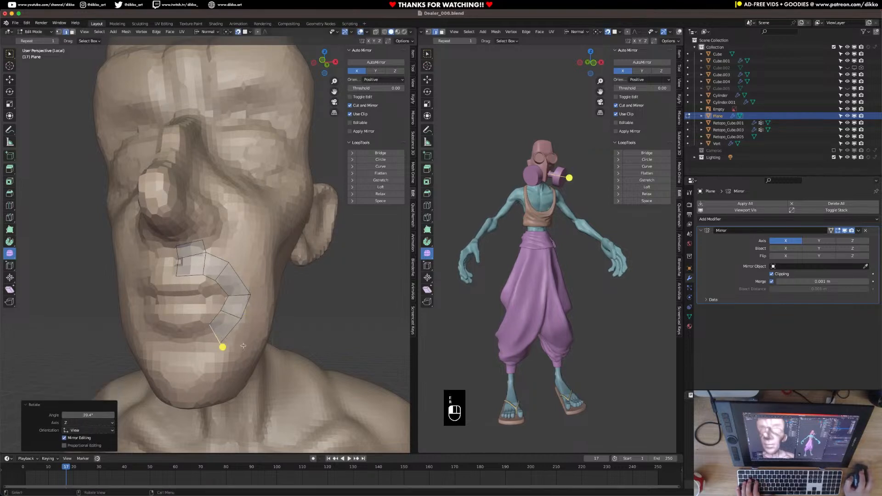
Extrude the strip's end edge to the mirror line below the lower lip and adjust the lower centre vertex
middle_click_drag(230, 342, 243, 341)
key("e")
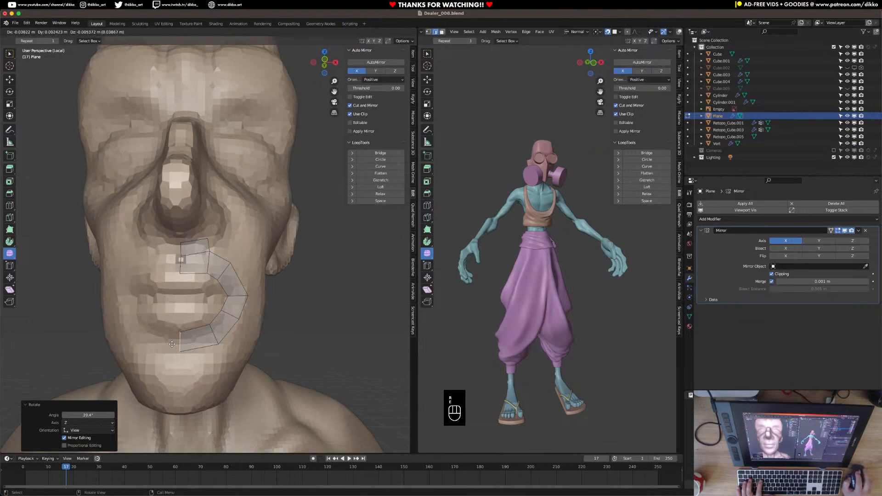
left_click(171, 344)
left_click(59, 31)
left_click_drag(180, 352, 180, 352)
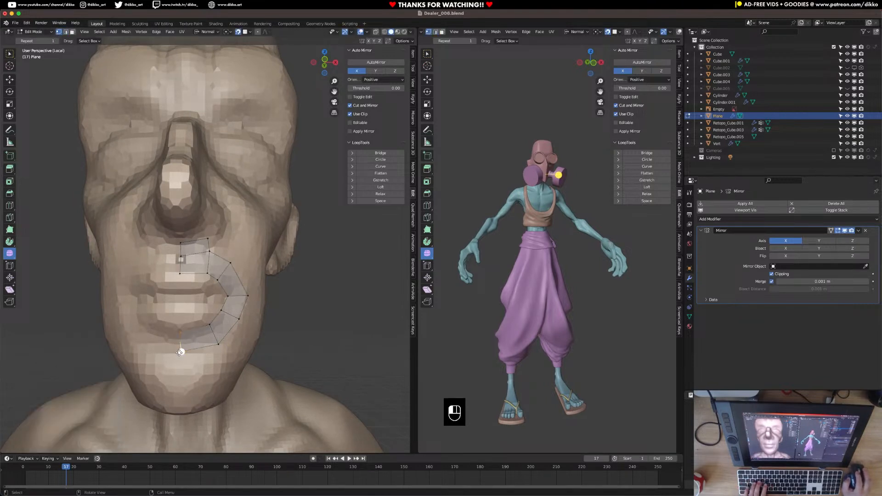
key("g")
left_click(178, 352)
Reposition the outer vertices of the mouth loop from the chin up to the mouth corner
left_click(222, 344)
key("g")
left_click(226, 343)
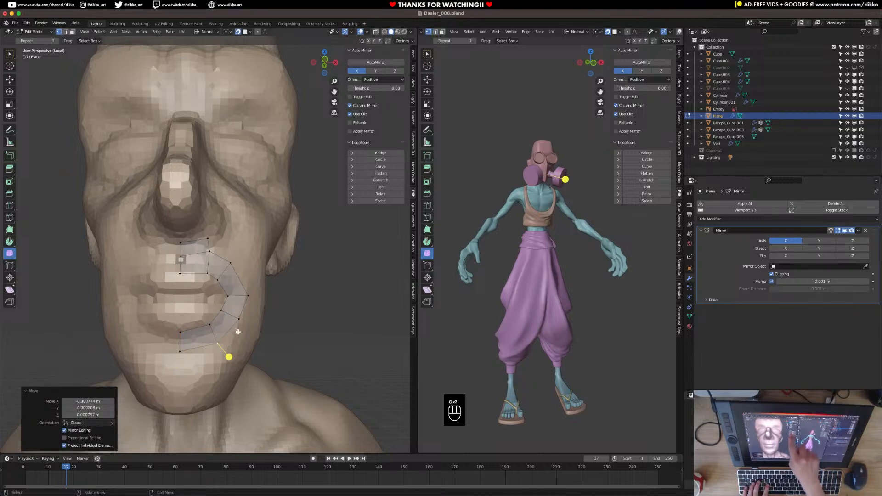
left_click(238, 318)
key("g")
left_click(235, 321)
left_click(247, 301)
key("g")
left_click(247, 303)
Adjust the outer and inner vertices of the mouth loop just above the mouth corner
left_click(232, 264)
key("g")
left_click(231, 265)
left_click(218, 279)
key("g")
left_click(221, 280)
Move the outer vertices of the philtrum quads closer to the mirror line to narrow both faces
middle_click_drag(227, 274, 232, 293, "shift")
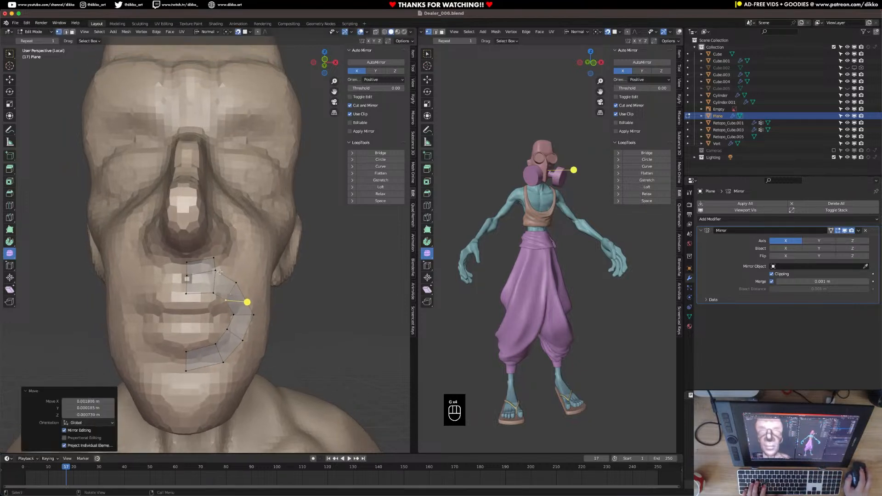
left_click(216, 269)
key("g")
left_click(208, 270)
key("g")
left_click(210, 269)
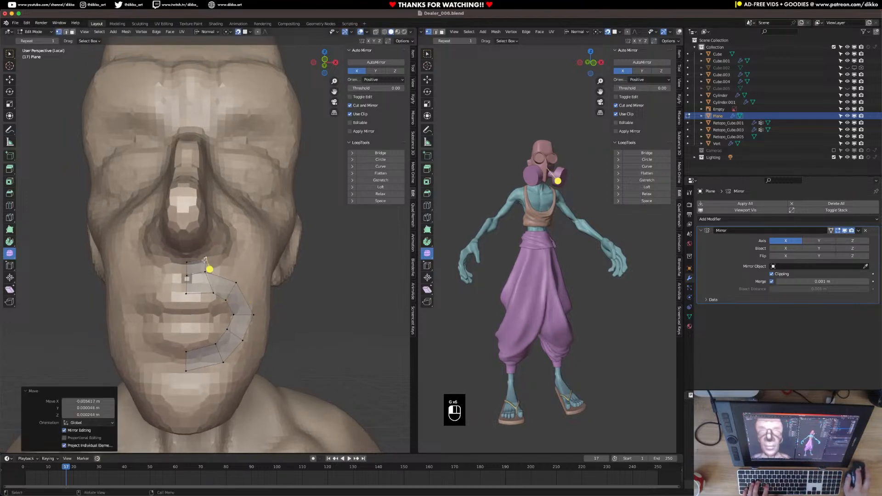
key("g")
left_click(213, 284)
key("g")
left_click(211, 274)
Nudge the middle vertices between the two philtrum quads into line with each other
key("g")
left_click(184, 273)
key("g")
left_click(185, 274)
key("g")
left_click(184, 275)
key("g")
left_click(212, 270)
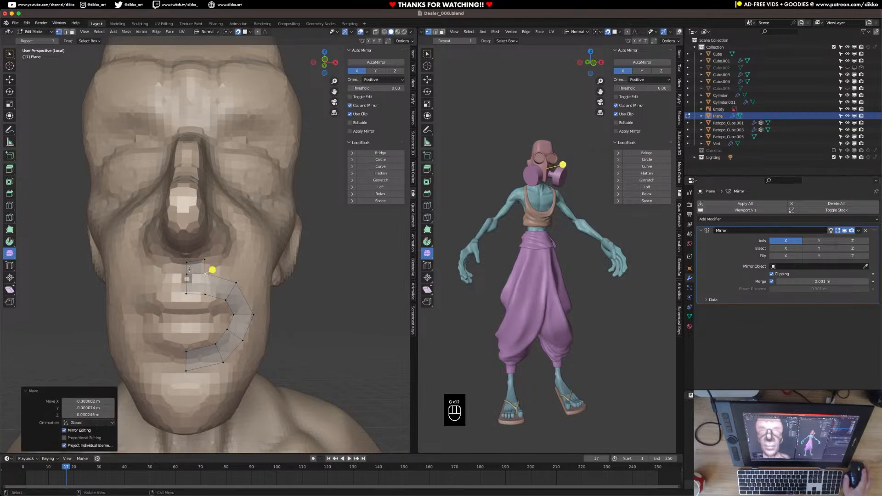
Extrude two faces from the upper philtrum quad's outer edge around the nostril, rotating each to follow its curve
middle_click_drag(191, 278, 193, 237)
left_click(67, 33)
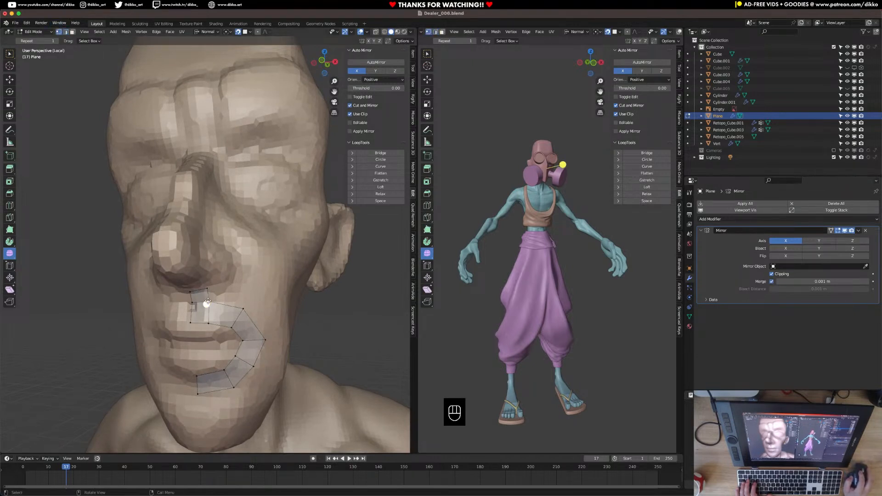
left_click(65, 31)
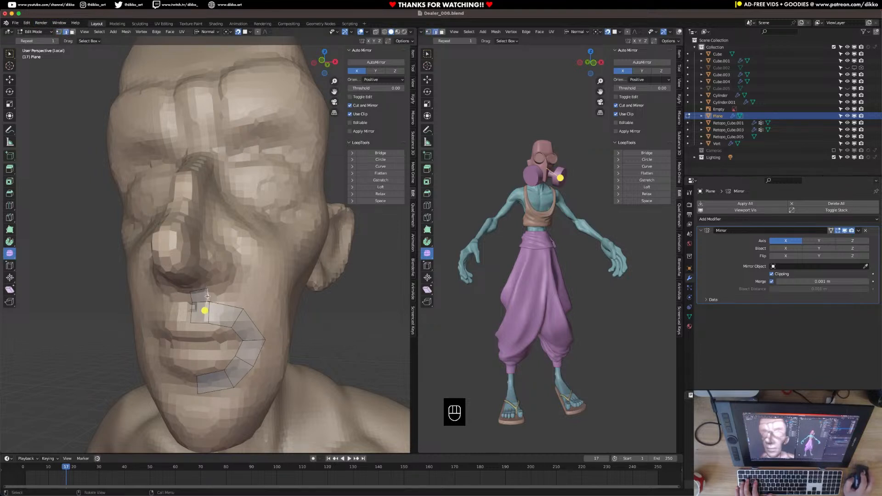
key("e")
left_click(236, 299)
key("r")
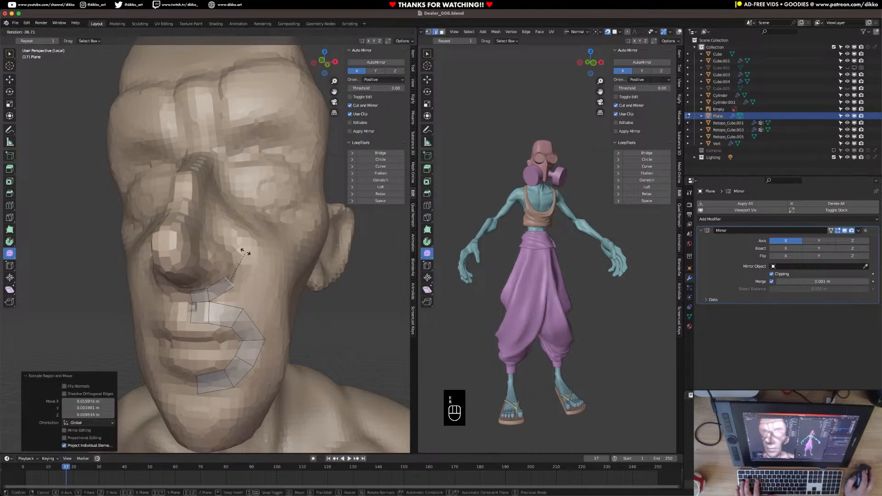
left_click(234, 274)
key("e")
left_click(248, 248)
key("r")
left_click(245, 219)
Extrude three more faces up the side of the nose toward the inner eye corner, rotating each end edge
middle_click_drag(245, 219, 238, 236)
key("e")
left_click(246, 211)
key("r")
left_click(244, 209)
key("e")
left_click(241, 205)
key("r")
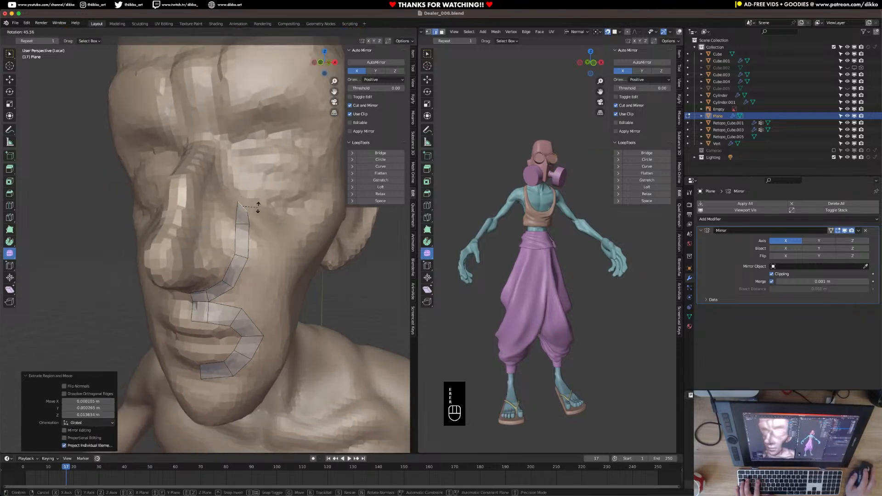
left_click(259, 200)
key("e")
left_click(263, 188)
key("r")
left_click(271, 192)
Extrude two faces from the nose-side strip's upper end toward the nose bridge, rotating each end edge to follow the surface
middle_click_drag(271, 192, 257, 237)
key("e")
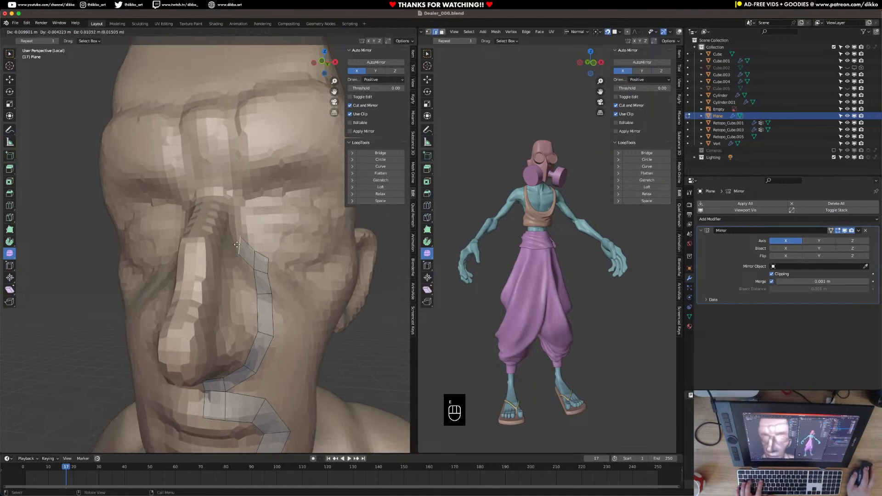
left_click(270, 248)
key("r")
left_click(259, 248)
key("e")
left_click(251, 240)
key("r")
left_click(252, 236)
Extrude one more face across to the mirror line on the nose bridge and rotate its end edge
middle_click_drag(237, 231, 239, 237)
key("e")
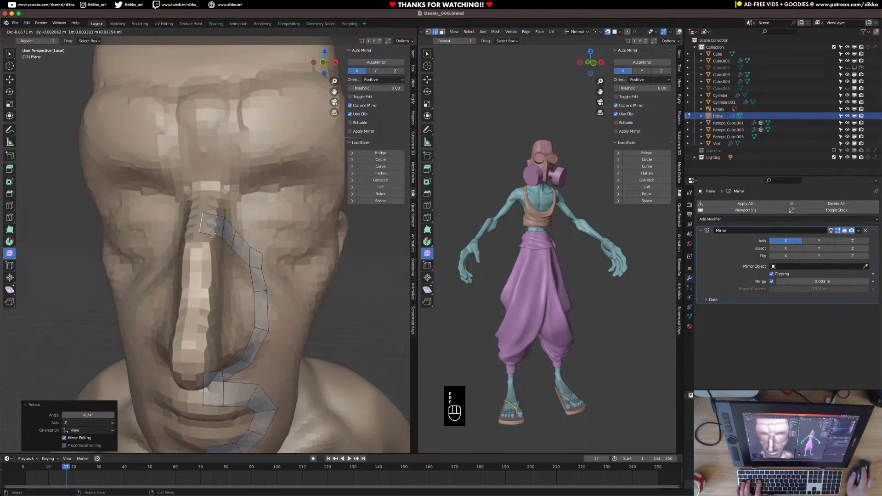
left_click(207, 233)
key("r")
left_click(248, 225)
Extrude a face from the nose strip's outer edge into the area under the eye, then rotate and reposition its end edge
middle_click_drag(248, 224, 225, 261)
key("e")
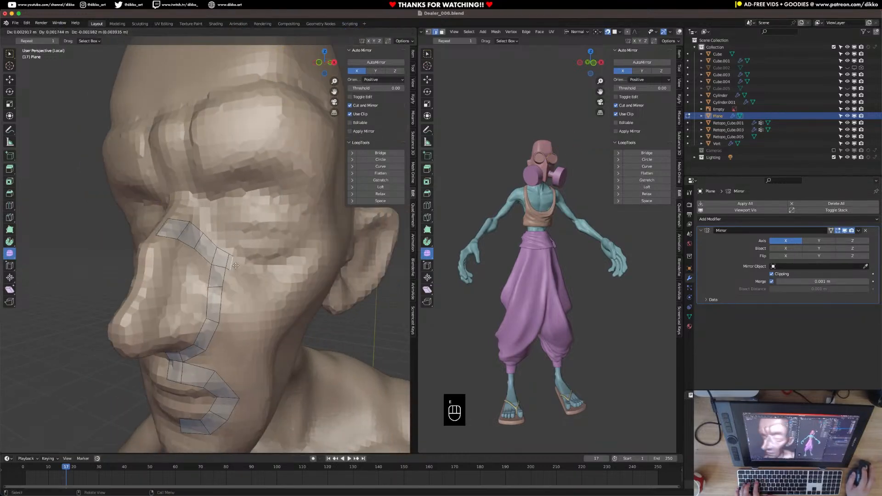
left_click(259, 273)
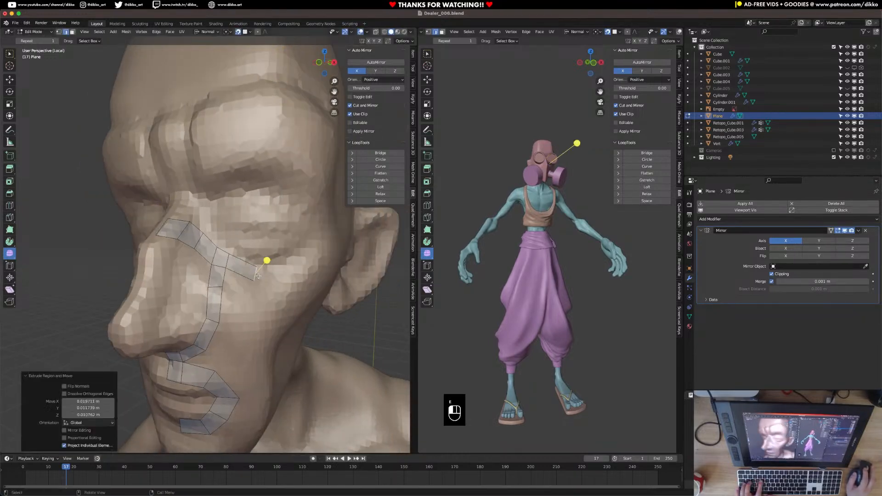
key("r")
left_click(236, 256)
key("g")
key("g")
left_click(256, 275)
key("g")
left_click(259, 289)
Extrude two more faces along the lower eye socket toward the outer eye corner, rotating the first end edge
key("e")
left_click(293, 282)
key("r")
left_click(296, 266)
middle_click_drag(296, 266, 266, 290)
key("e")
left_click(320, 258)
Extrude two faces upward around the outer eye corner, rotating each end edge to follow the socket
key("e")
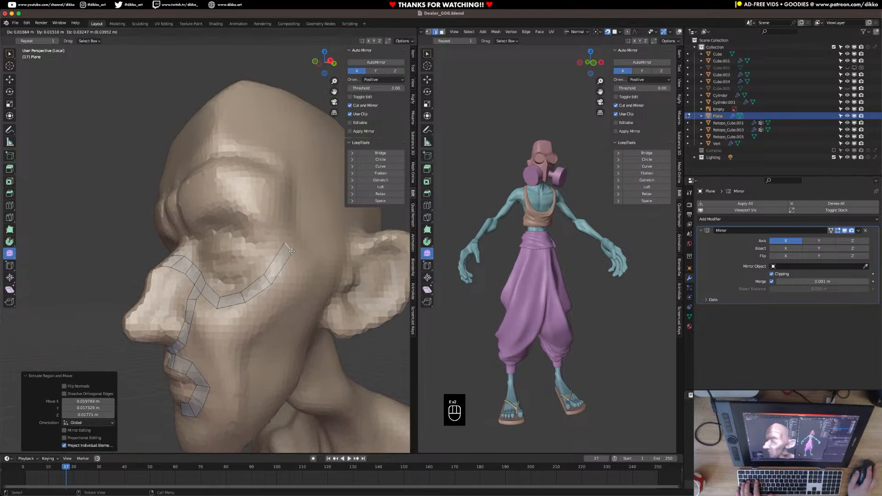
left_click(288, 252)
key("r")
left_click(292, 259)
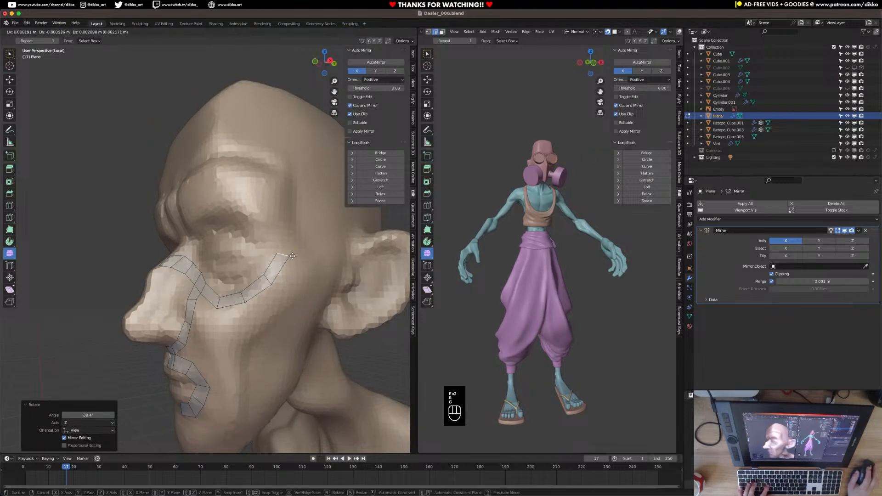
key("e")
left_click(289, 233)
key("r")
left_click(314, 262)
Extrude two faces up to the outer end of the brow, rotating the first end edge and enlarging the second
middle_click_drag(314, 262, 304, 248)
key("e")
left_click(296, 231)
key("r")
left_click(291, 210)
middle_click_drag(288, 212, 298, 218)
key("e")
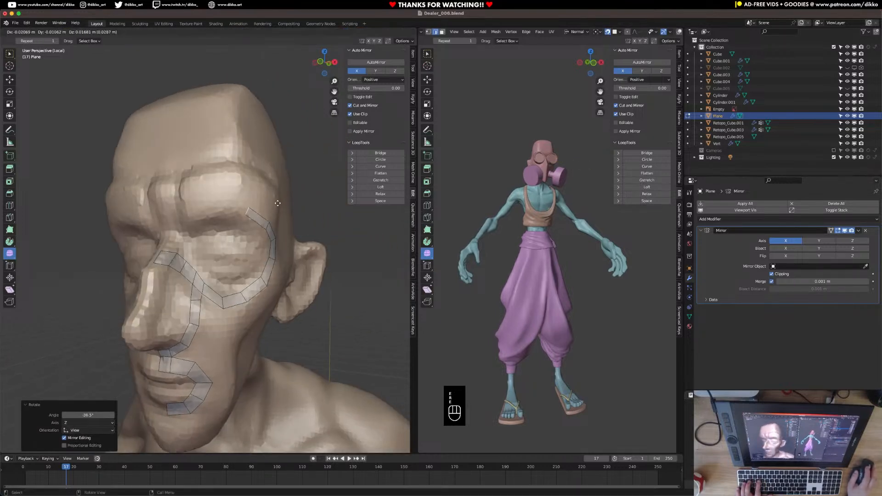
left_click(278, 203)
key("s")
left_click(305, 197)
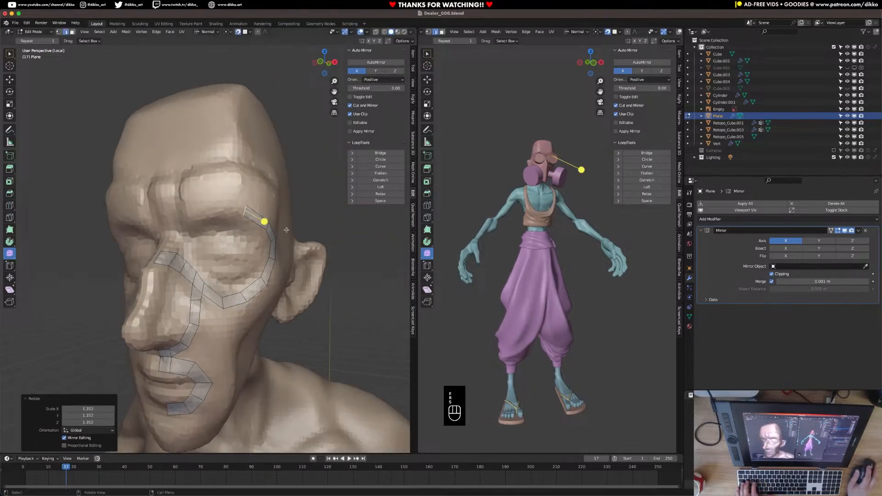
Extrude a face inward along the outer brow, then rotate and scale its end edge to match the strip
middle_click_drag(310, 198, 257, 211)
key("e")
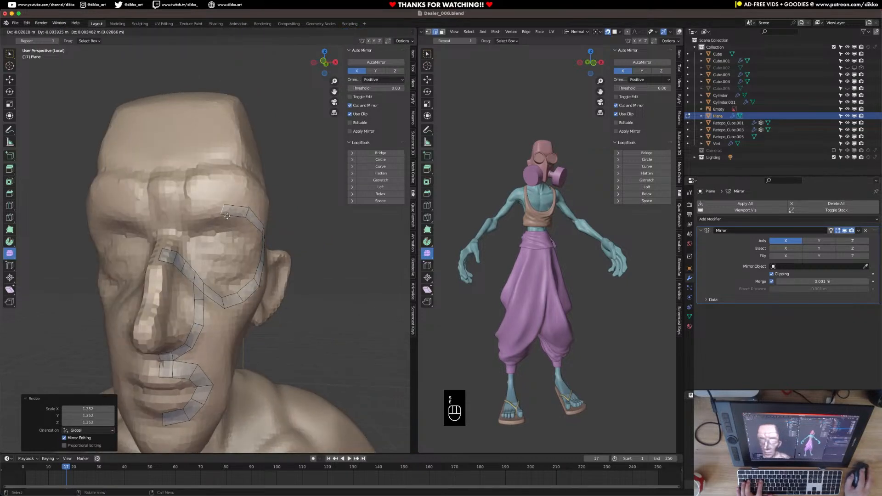
left_click(227, 216)
key("r")
left_click(263, 182)
key("s")
left_click(282, 184)
Extrude three faces along the brow to the mirror line above the nose and rotate the last end edge
key("e")
left_click(258, 192)
key("e")
left_click(230, 206)
key("e")
left_click(200, 209)
key("r")
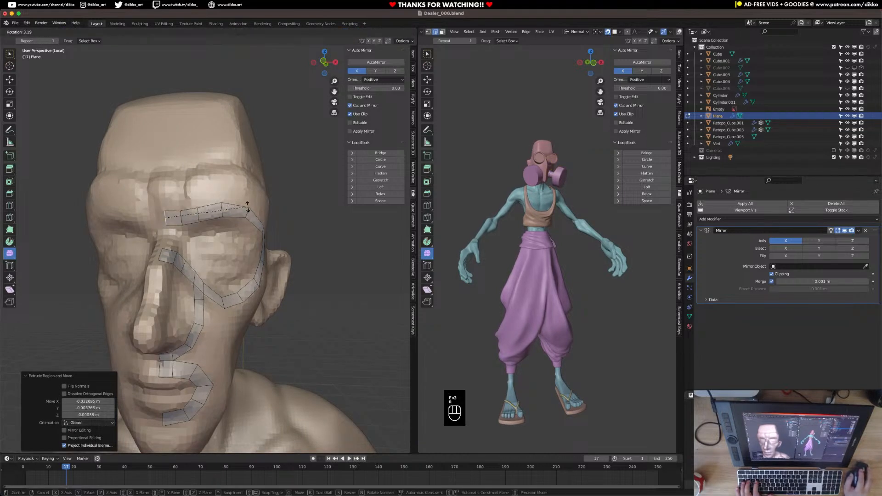
left_click(247, 207)
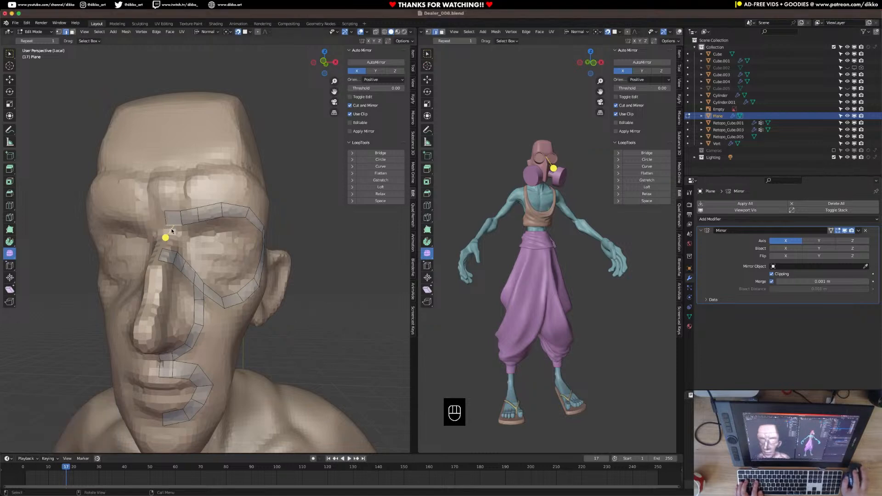
Extrude a face down from the inner brow and fill the gap between it and the nose-bridge strip
key("e")
left_click(170, 241)
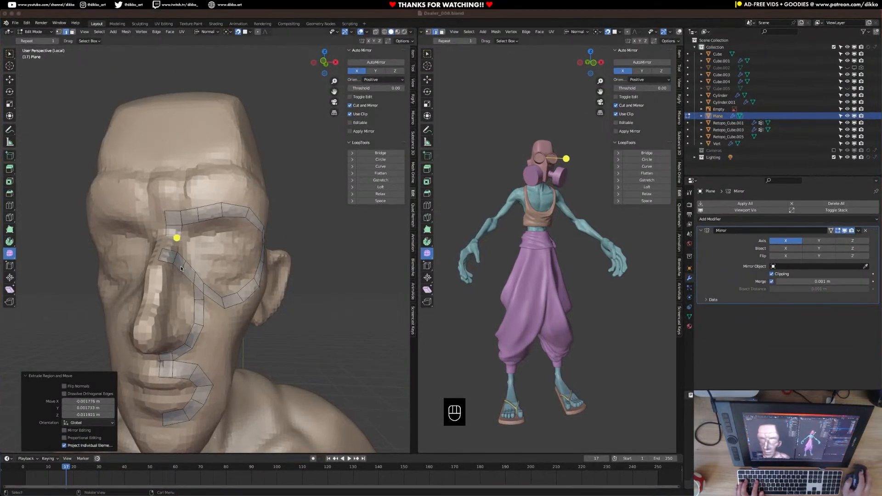
left_click(162, 251, "shift")
key("f")
Select the outer edges joining the inner brow to the nose bridge and shift them slightly toward the mirror line
scroll(165, 250, "up", 2)
left_click(158, 265)
left_click(166, 244, "shift")
left_click(169, 224, "shift")
left_click(169, 208, "shift")
key("e")
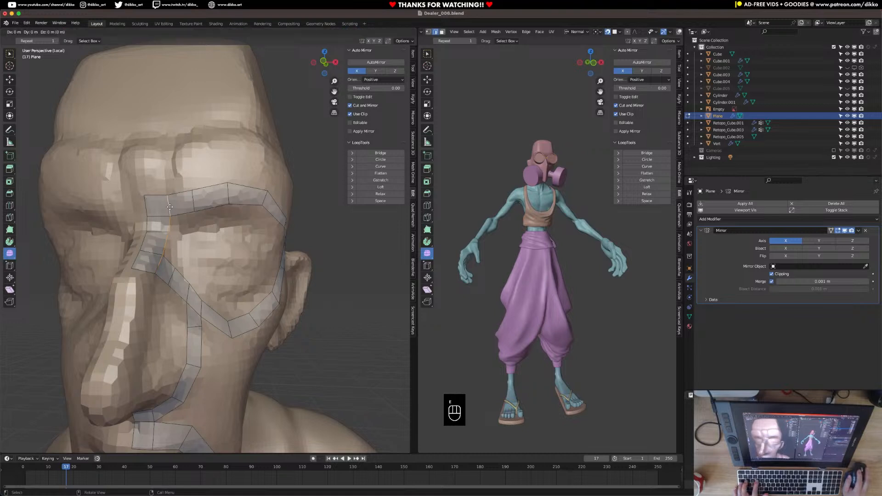
left_click(168, 208)
key("super+shift+z")
key("super+z")
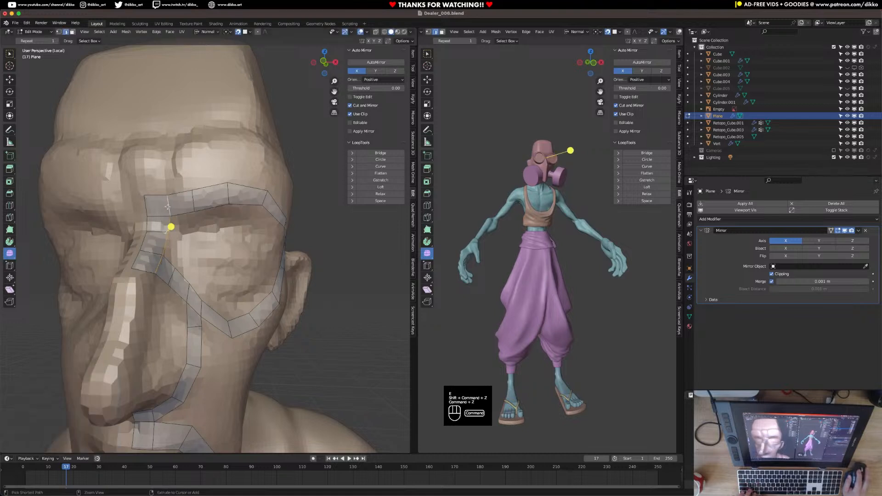
key("g")
left_click(165, 205)
middle_click_drag(165, 205, 207, 327)
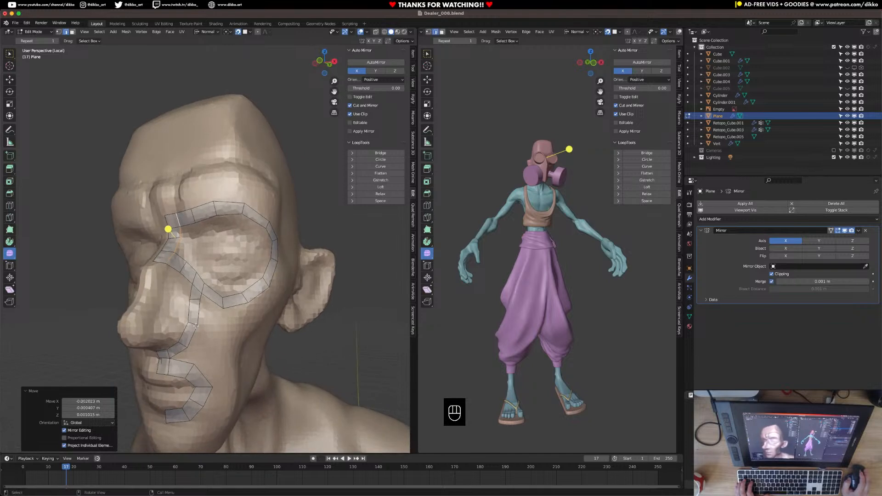
Adjust the vertex where the nose-side and under-eye strips meet, and fill two quads below the strip toward the nose bridge
left_click(58, 32)
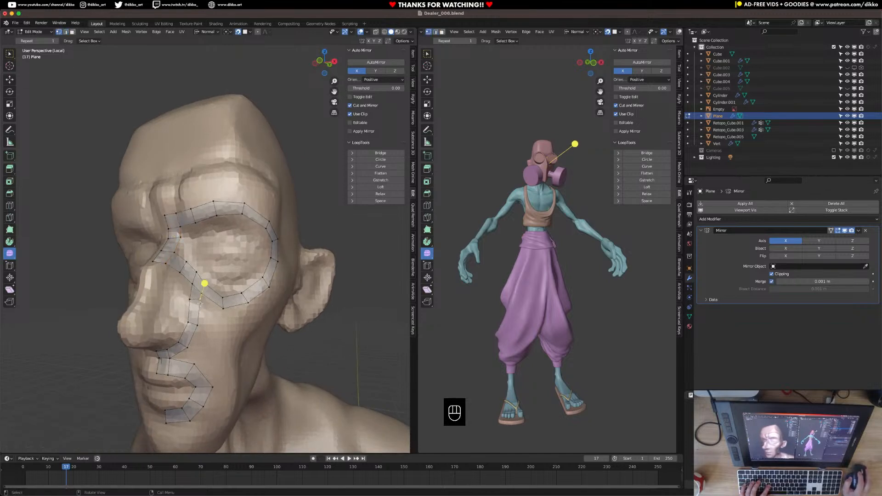
key("g")
left_click(202, 313)
left_click(193, 290)
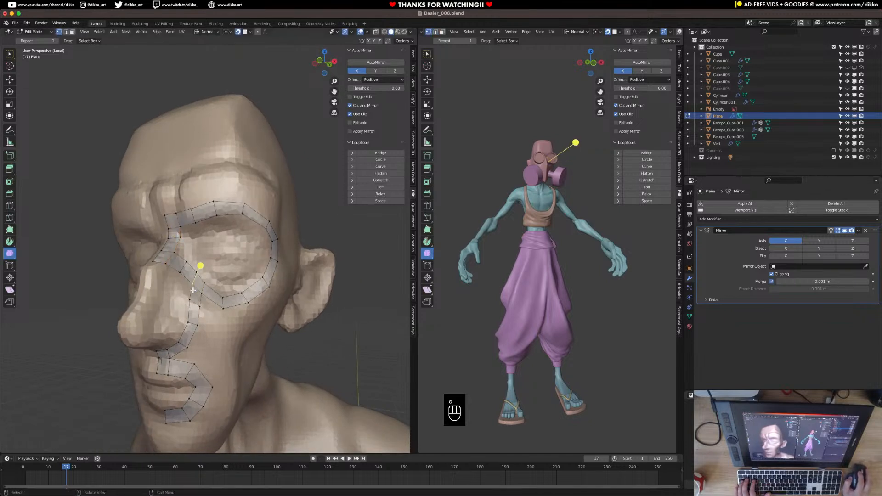
key("g")
left_click(185, 266)
key("g")
left_click(181, 273)
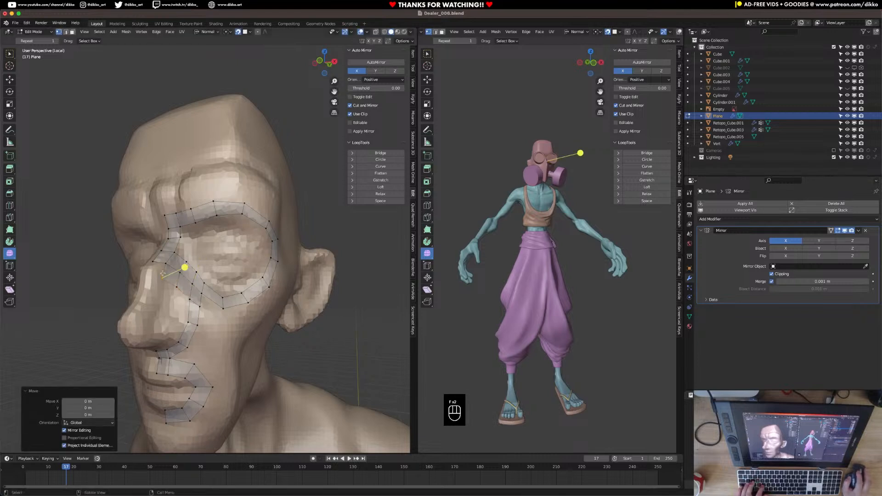
Continue the second row of quads up to the nose bridge and undo the last change
key("g")
left_click(161, 261)
key("g")
left_click(151, 272)
key("super+z")
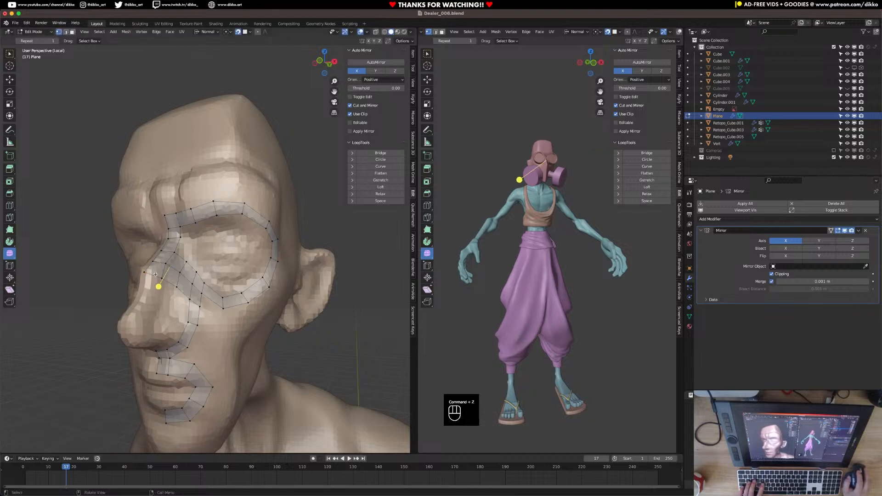
Reposition the new row's lower vertices from the nose bridge down to the nose-side strip to even out the quads
middle_click_drag(157, 275, 134, 288)
key("g")
left_click(137, 281)
key("g")
left_click(170, 294)
key("g")
left_click(190, 286)
key("g")
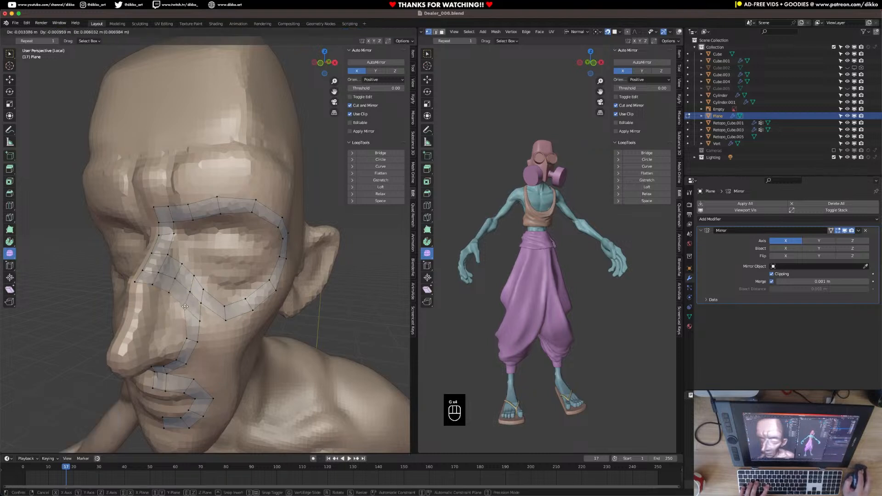
left_click(197, 299)
key("g")
left_click(203, 315)
middle_click_drag(203, 315, 196, 312)
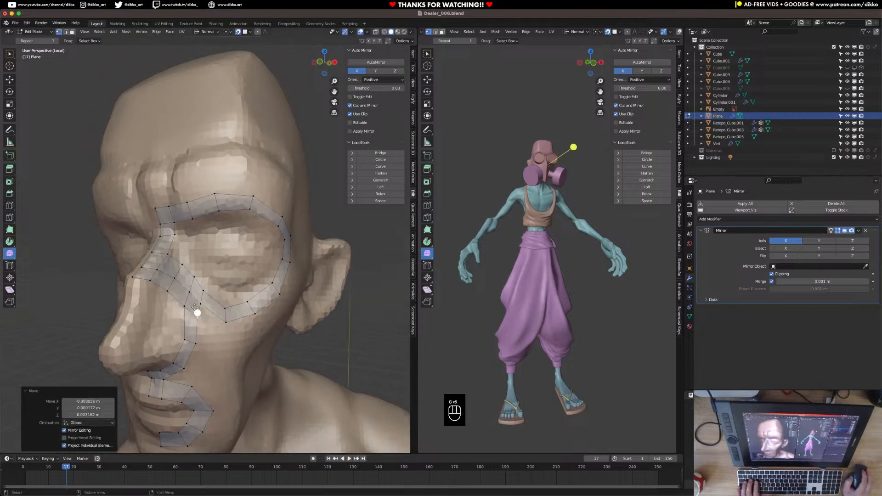
Fill a quad below the under-eye strip, next to its junction with the nose-side strip
left_click(200, 305)
key("g")
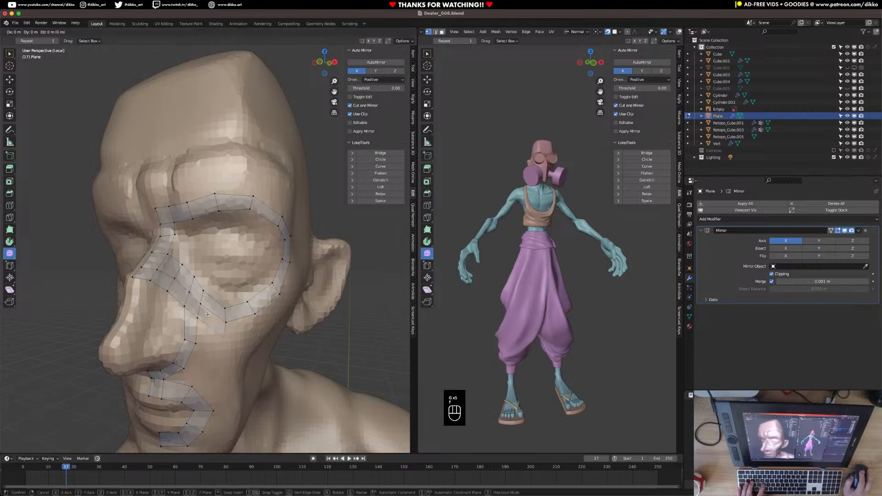
left_click(208, 314)
middle_click_drag(208, 315, 211, 290)
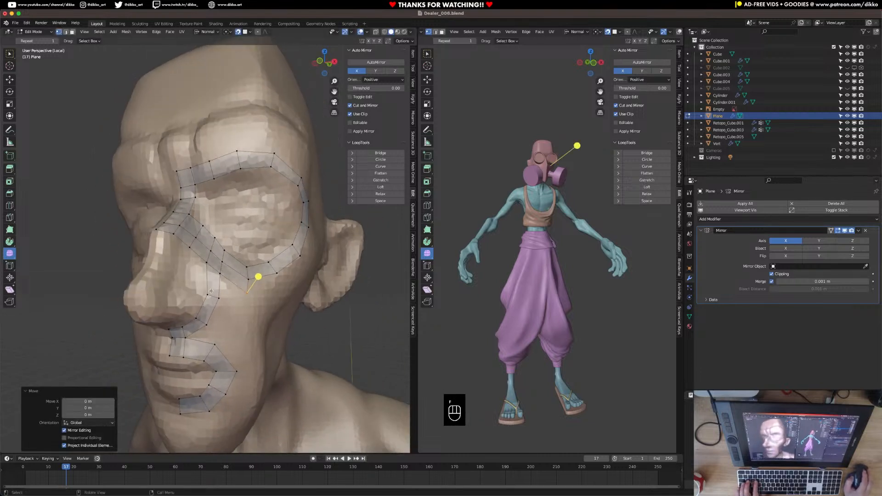
Move the nose-side strip's upper inner vertex up and fill the quad beside it
left_click(208, 293)
key("g")
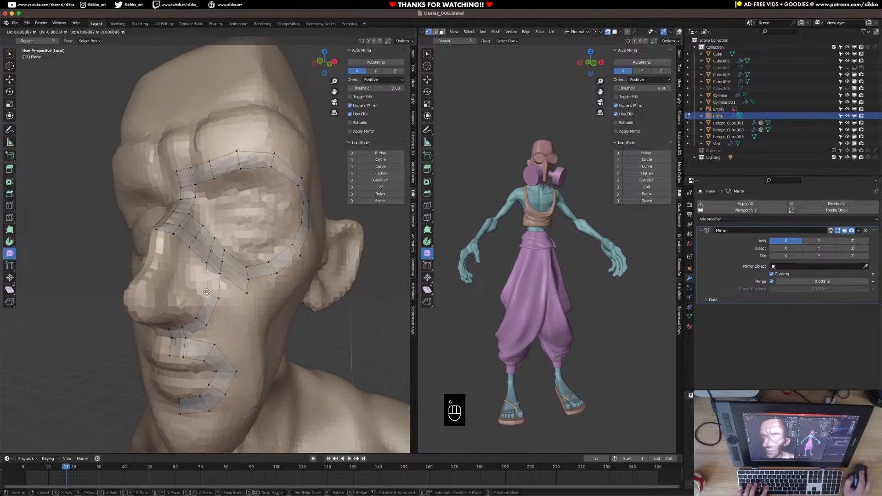
left_click(203, 263)
left_click(203, 264)
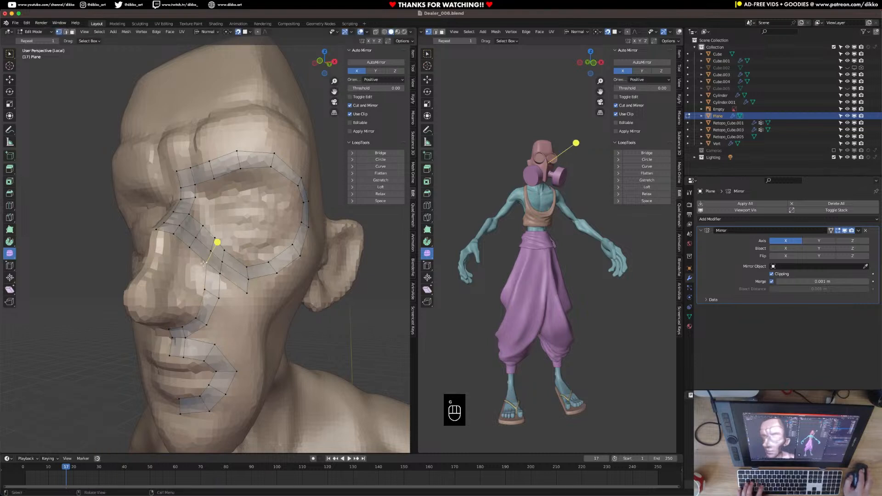
key("g")
left_click(203, 263)
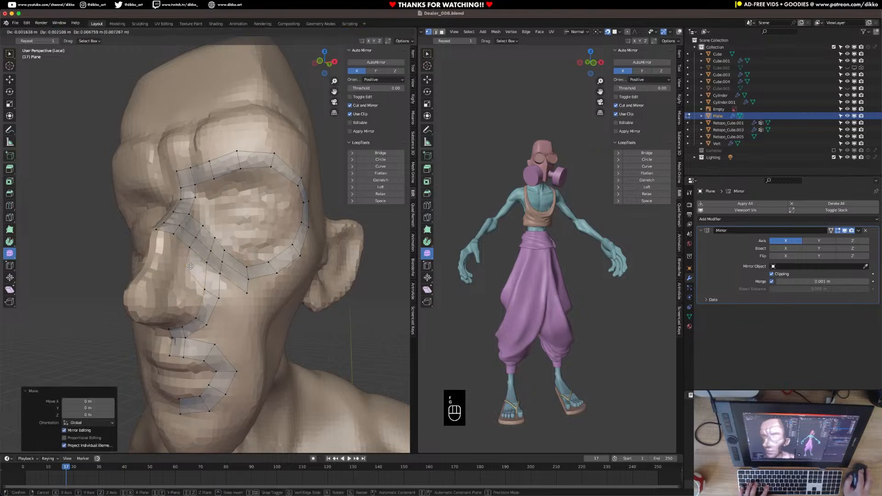
Fill two more quads along the side of the nose below the second row and position their free vertices
left_click(188, 252)
key("g")
left_click(188, 252)
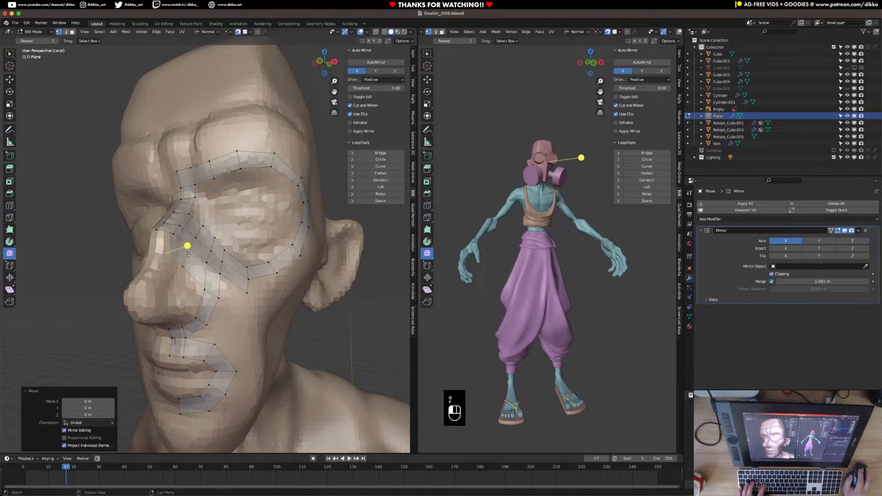
key("g")
left_click(169, 258)
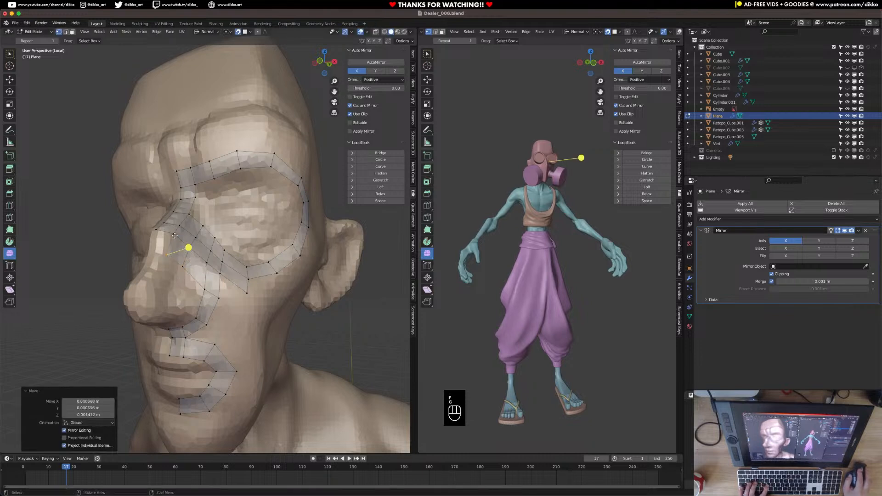
Try to fill a face between the nose-bridge row and the new quads on the side of the nose
left_click(174, 236)
key("f")
left_click(167, 239)
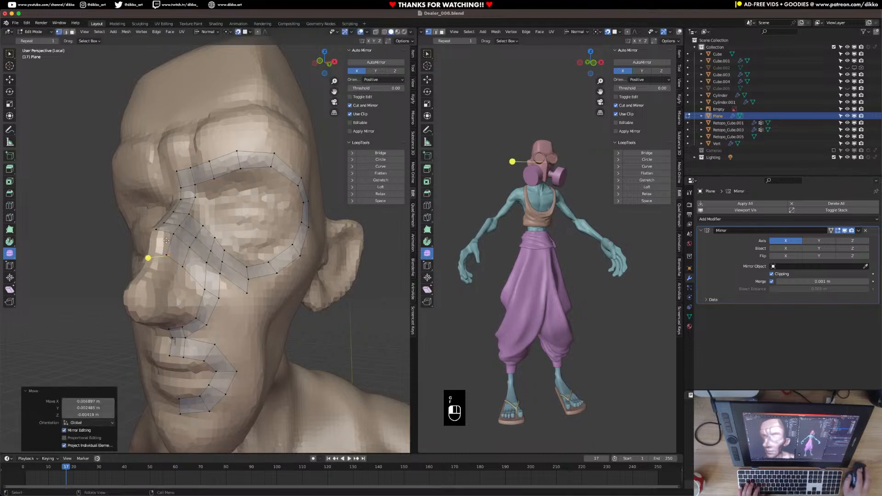
key("super+z")
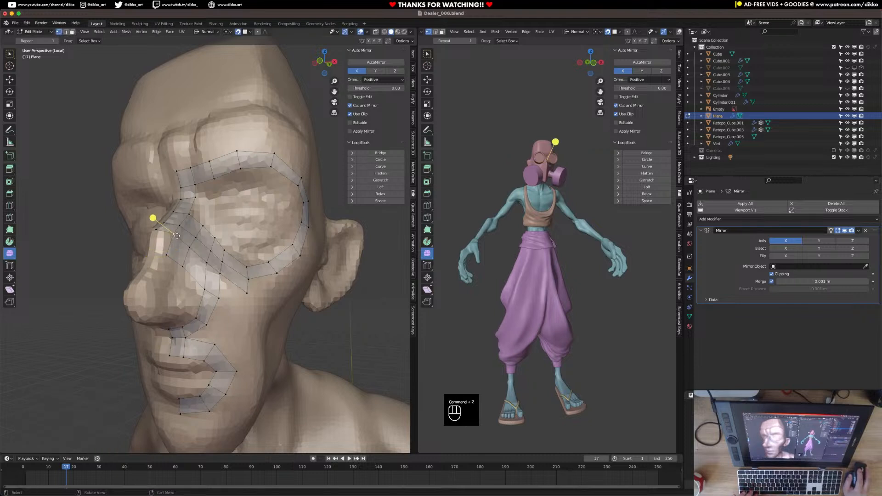
key("f")
left_click(175, 236)
key("super+z")
key("f")
left_click(170, 238)
key("super+z")
key("super+z")
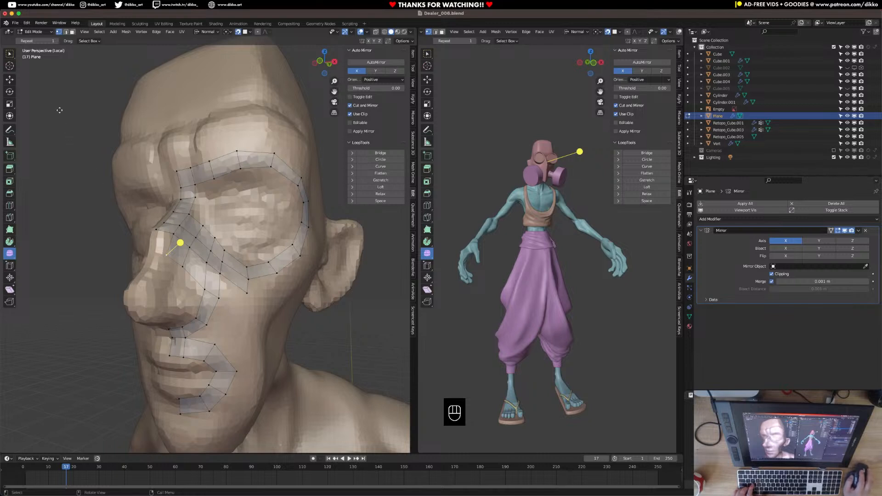
Try to extrude the lower edge of the nose-bridge quad down along the bridge
left_click(67, 31)
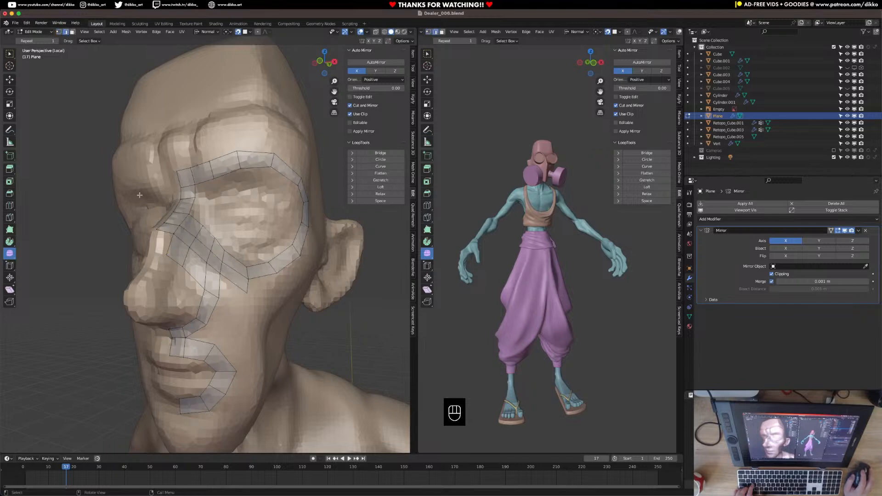
left_click(163, 232)
key("e")
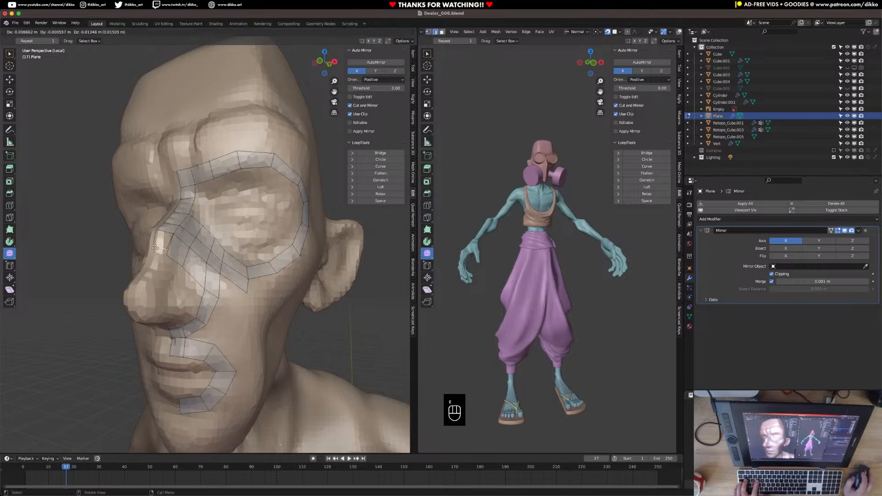
left_click(158, 249)
key("super+z")
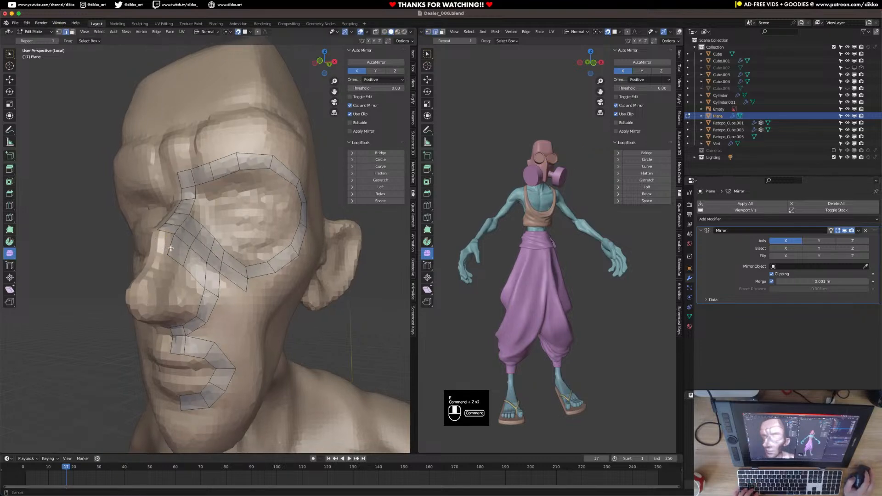
Try to delete a face in the second row beside the nose bridge
scroll(170, 245, "up", 4)
middle_click_drag(170, 245, 138, 184)
left_click(72, 32)
left_click(152, 224)
key("x")
left_click(155, 227)
key("super+z")
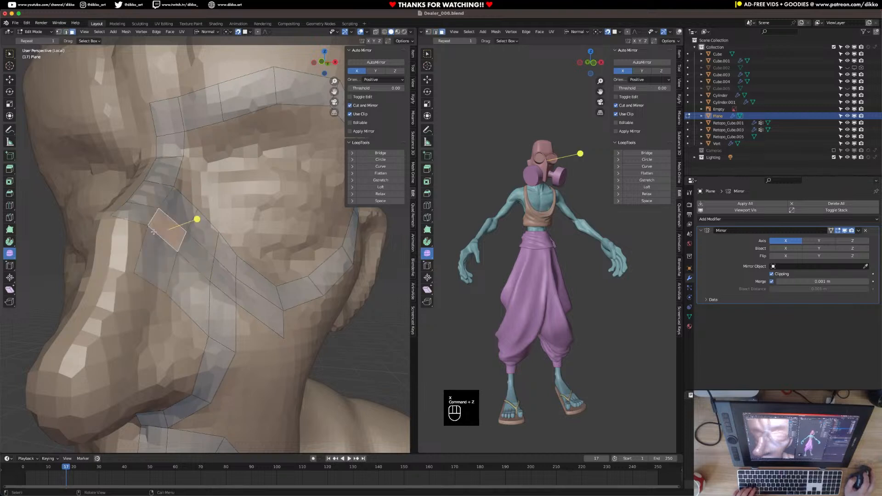
Delete the misplaced faces in the second row beside the nose bridge
key("x")
left_click(137, 244)
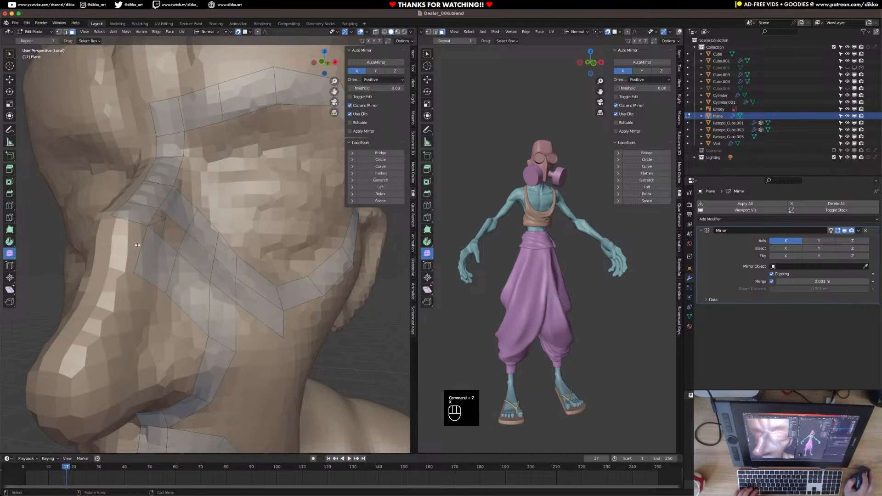
left_click(162, 221)
key("x")
left_click(161, 224)
left_click(162, 220)
key("x")
left_click(161, 218)
Refill the gap beside the nose bridge with quads and add a new quad reaching onto the bridge
key("2")
left_click(158, 236)
key("f")
key("1")
key("f")
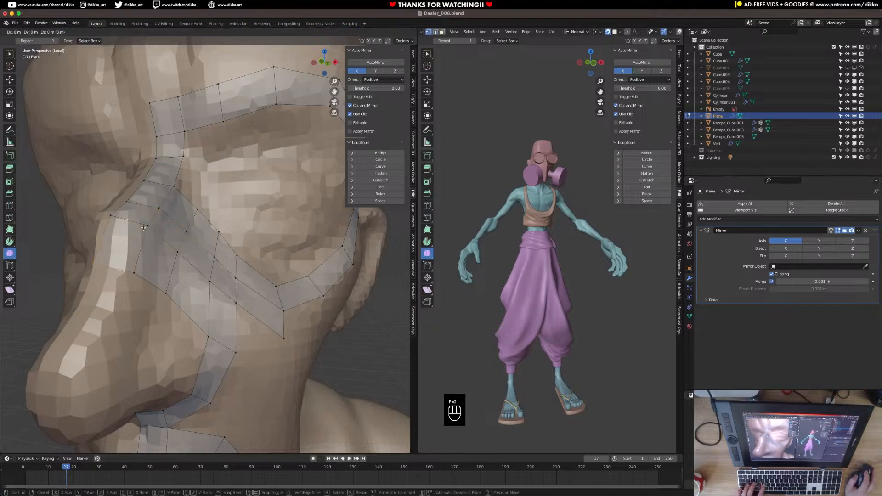
left_click(127, 226)
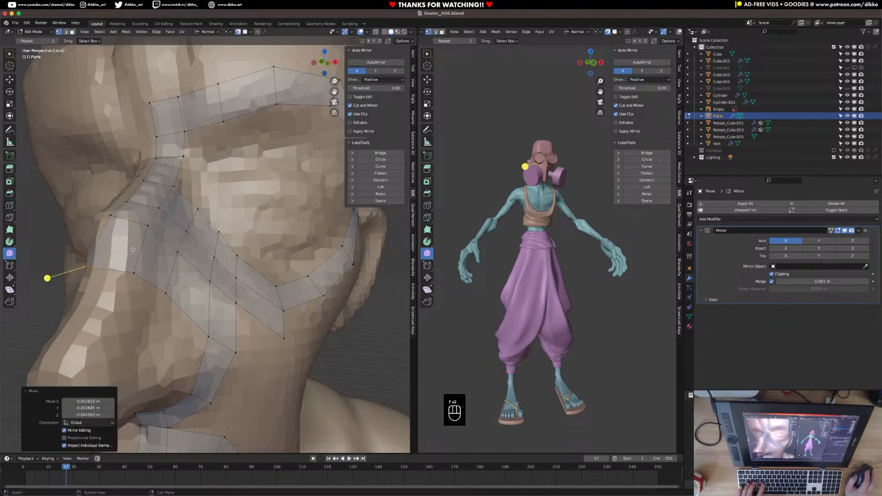
Reposition the free lower vertex of the new bridge quad onto the centre of the nose
middle_click_drag(109, 274, 120, 285)
key("g")
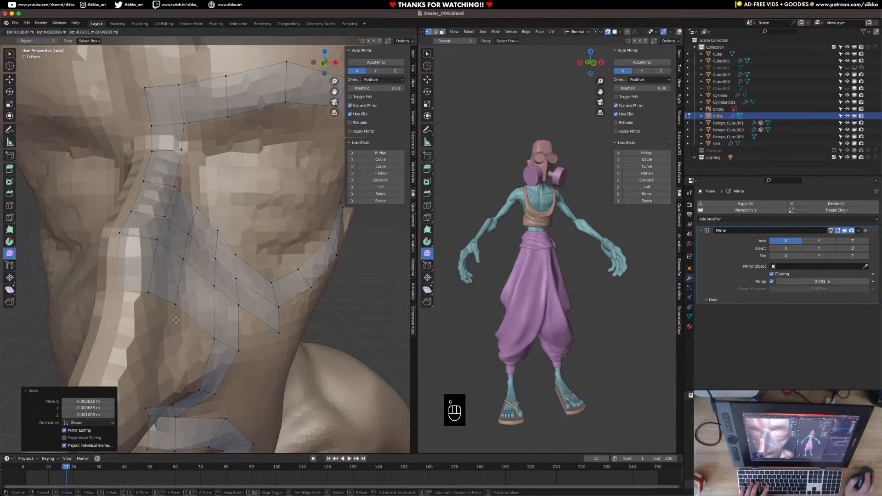
left_click(223, 320)
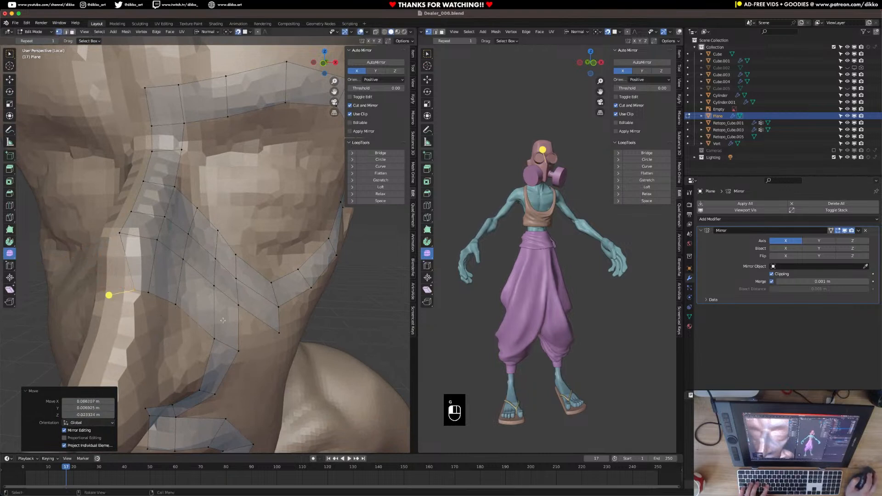
key("g")
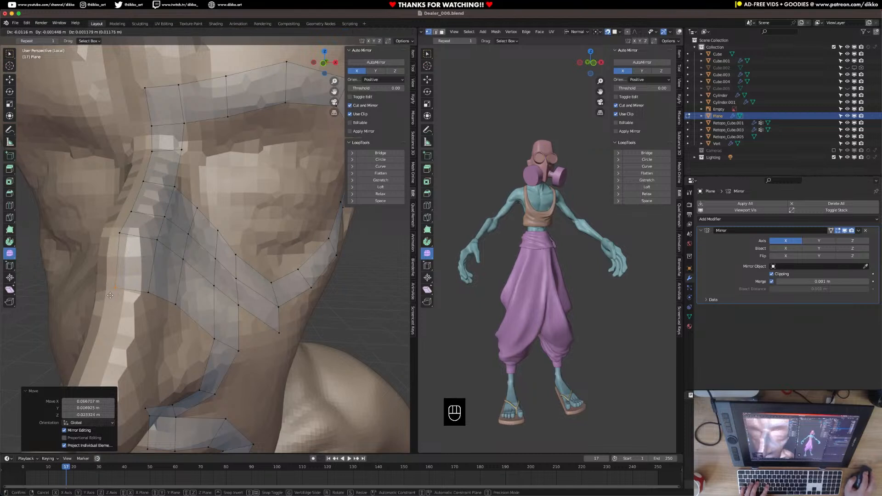
left_click(121, 285)
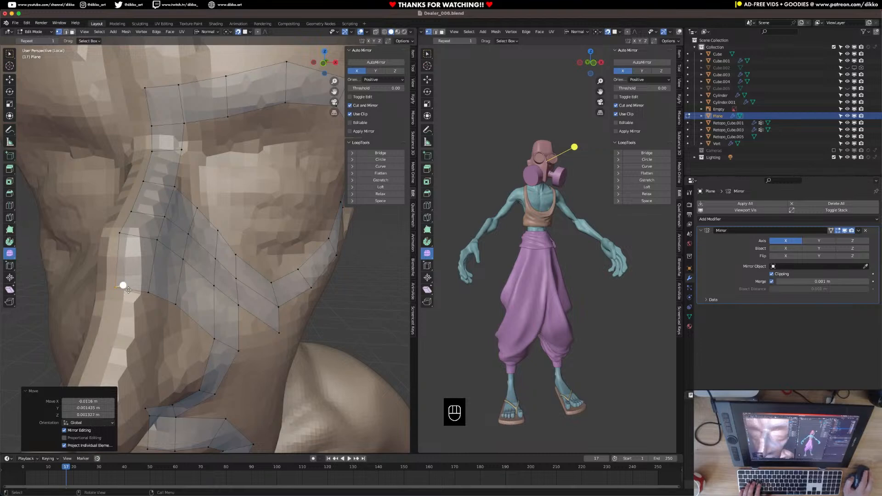
Even out the spacing of the vertices along the side of the nose down to the nostril crease
scroll(131, 292, "down", 5)
middle_click_drag(134, 294, 98, 296)
middle_click_drag(157, 301, 151, 270, "shift")
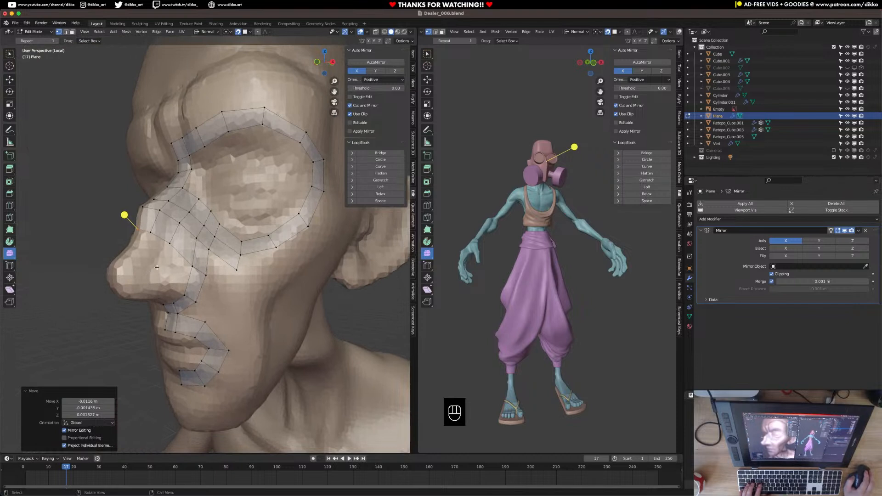
left_click(205, 275)
left_click(191, 266)
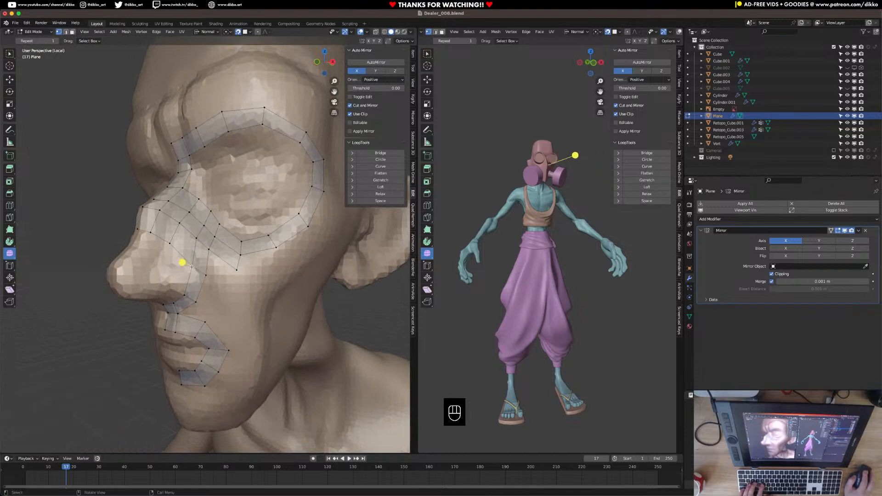
key("g")
left_click(182, 260)
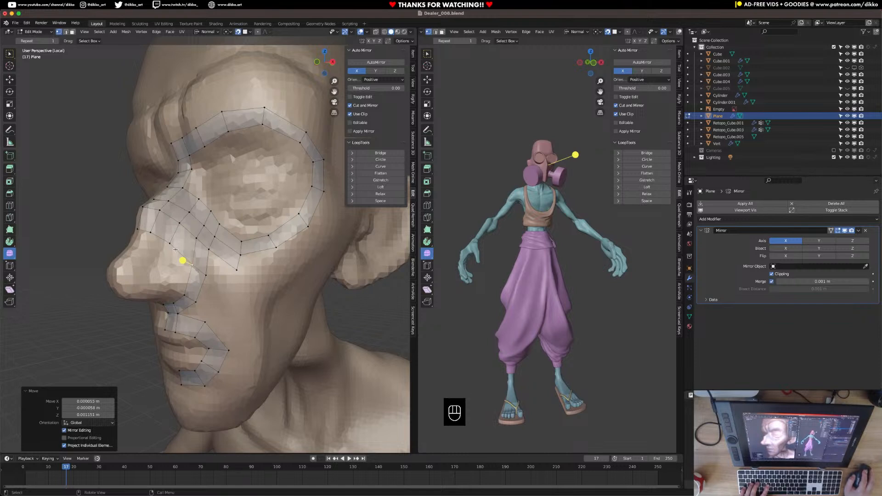
left_click(173, 248)
key("g")
left_click(175, 251)
left_click(192, 264)
key("g")
left_click(192, 263)
left_click(206, 276)
key("g")
left_click(205, 275)
Fill a quad on the cheek beside the nose and extrude its lower edge down the cheek, rotating the new edge
left_click(211, 252)
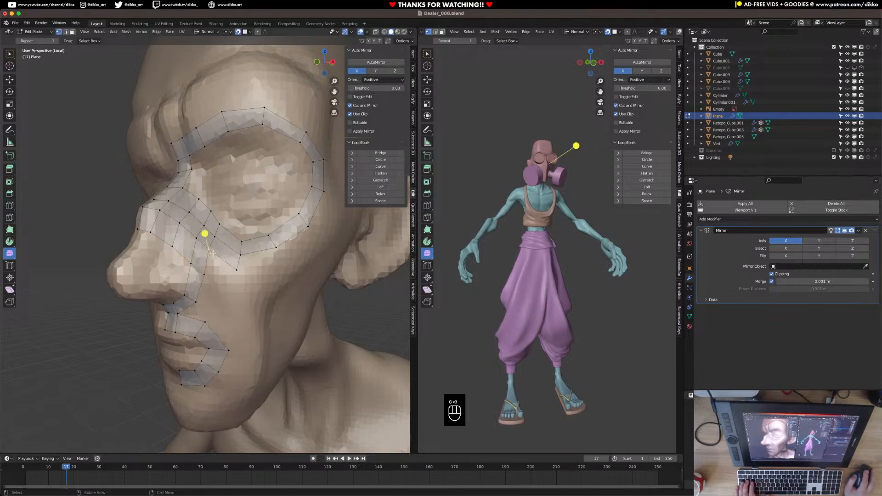
key("g")
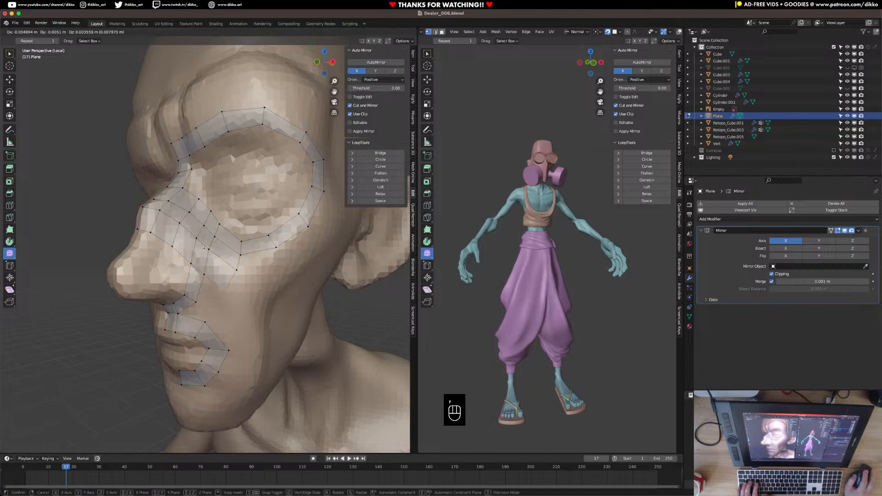
left_click(205, 249)
key("2")
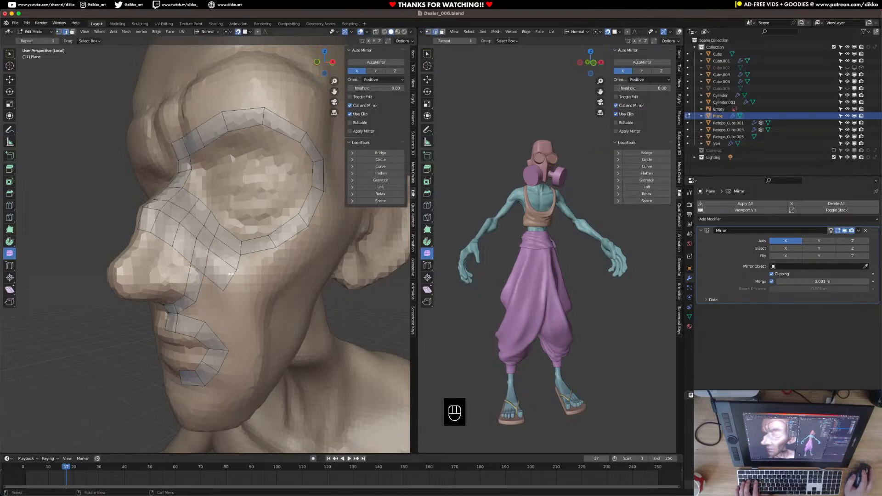
key("e")
left_click(265, 325)
key("r")
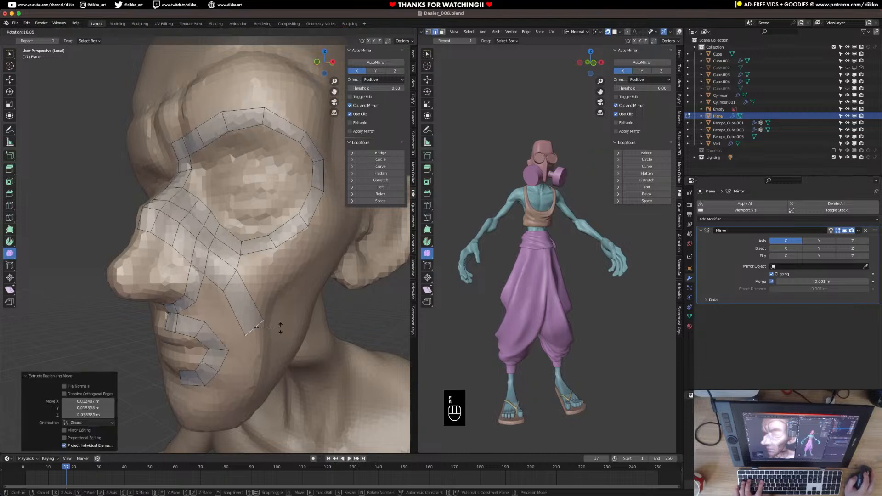
left_click(282, 335)
Reposition the cheek strip's end edge, extrude another quad down past the mouth corner and rotate its edge
middle_click_drag(271, 338, 275, 257, "shift")
key("g")
left_click(282, 279)
key("e")
left_click(284, 308)
key("r")
left_click(281, 311)
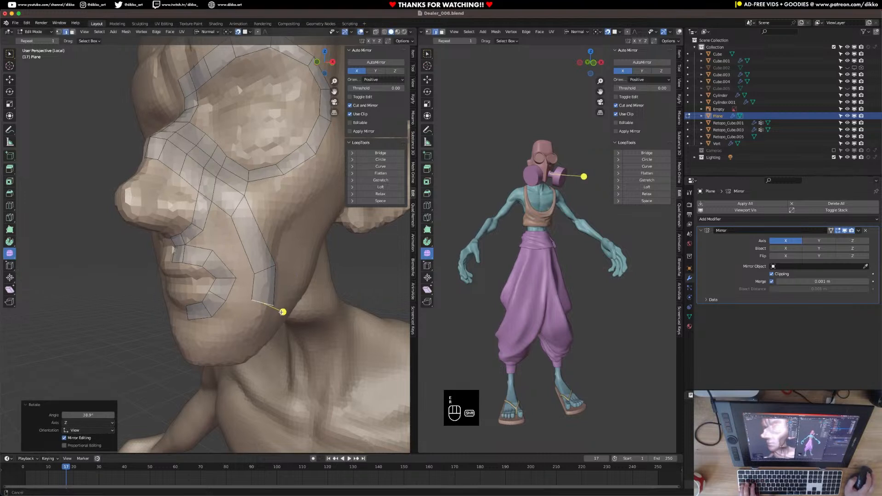
Extend the cheek strip by one quad towards the jaw and angle its end edge around the mouth
middle_click_drag(282, 311, 309, 264, "shift")
key("g")
left_click(297, 282)
key("e")
left_click(284, 301)
key("r")
left_click(286, 303)
Extrude the strip's end edge across the chin to the mirror centre line below the lower lip
middle_click_drag(286, 302, 278, 298)
key("g")
left_click(267, 304)
key("e")
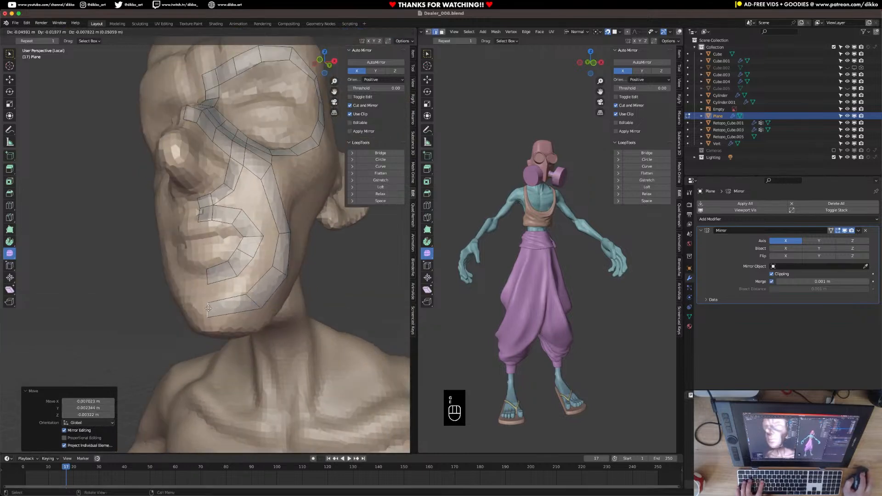
left_click(223, 304)
key("g")
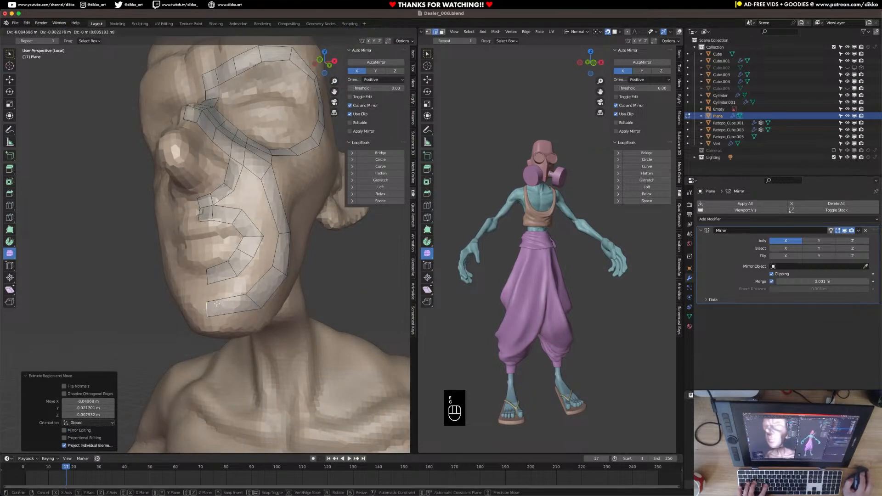
left_click(221, 318)
Adjust individual vertices of the new strip along the chin and jaw to even out its width
left_click(59, 32)
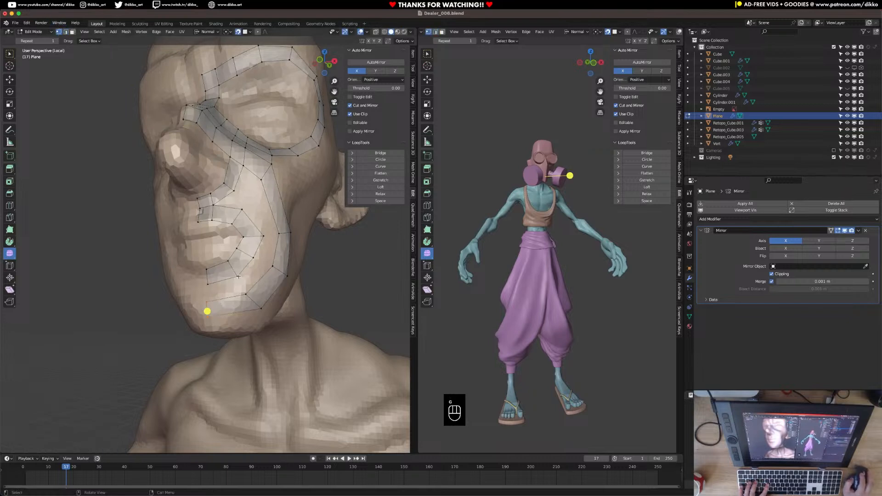
key("g")
left_click(253, 303)
key("g")
left_click(258, 320)
key("g")
left_click(279, 275)
key("g")
left_click(281, 278)
Reposition the strip's vertices beside the mouth corner and on the cheek from a side view
middle_click_drag(280, 278, 277, 320)
key("g")
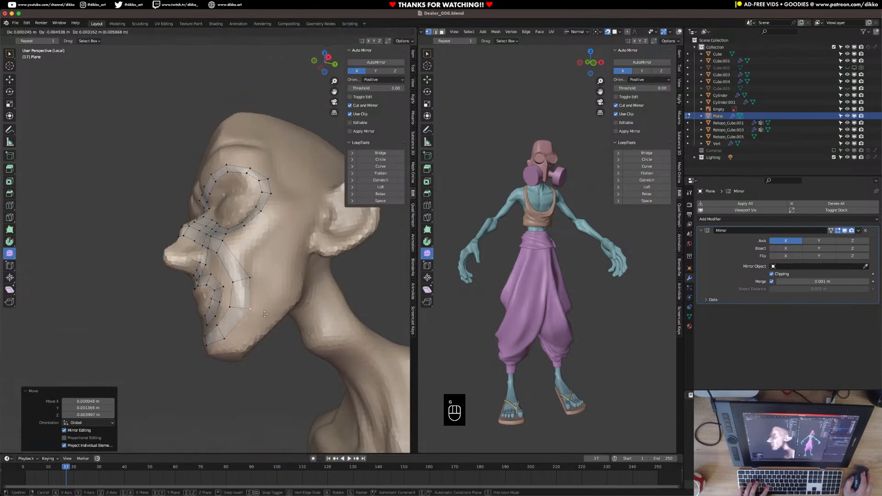
left_click(256, 279)
left_click(251, 278)
key("g")
left_click(243, 270)
left_click(234, 283)
key("g")
left_click(228, 275)
Move the outer vertex where the cheek strip meets the quads below the eye loop
middle_click_drag(230, 276, 277, 290)
scroll(276, 289, "up", 2)
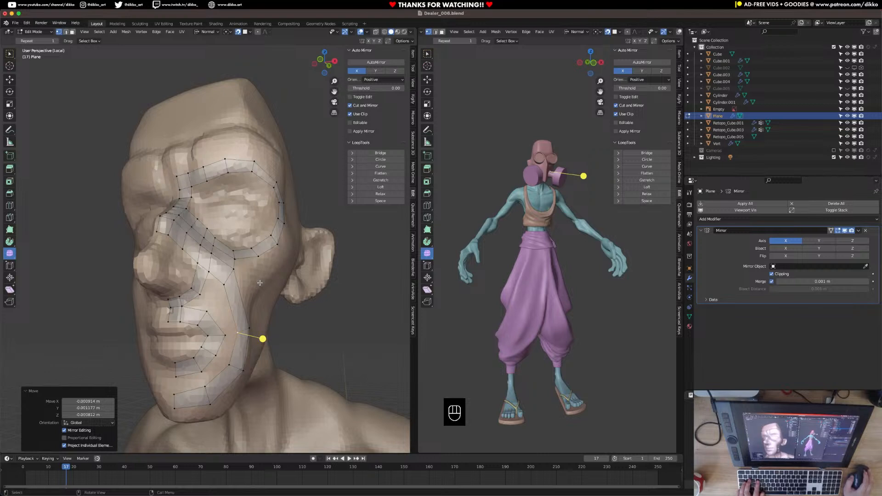
middle_click_drag(260, 283, 233, 268)
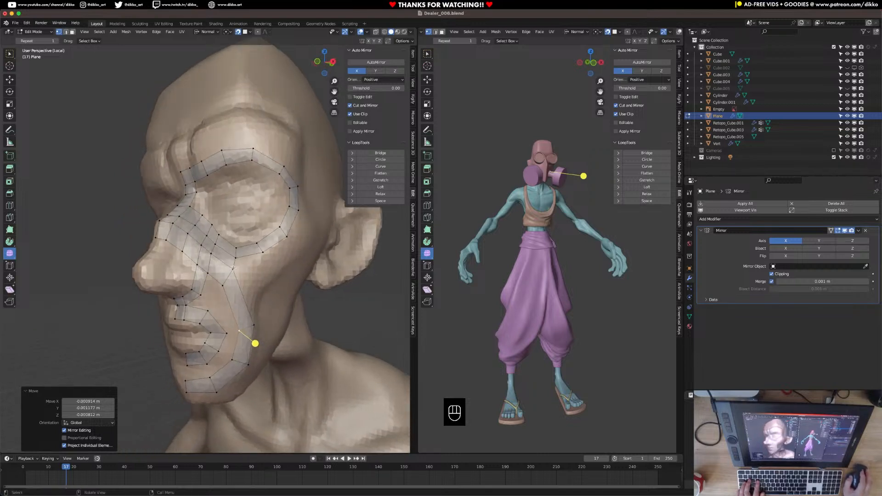
left_click(233, 267)
key("g")
left_click(231, 269)
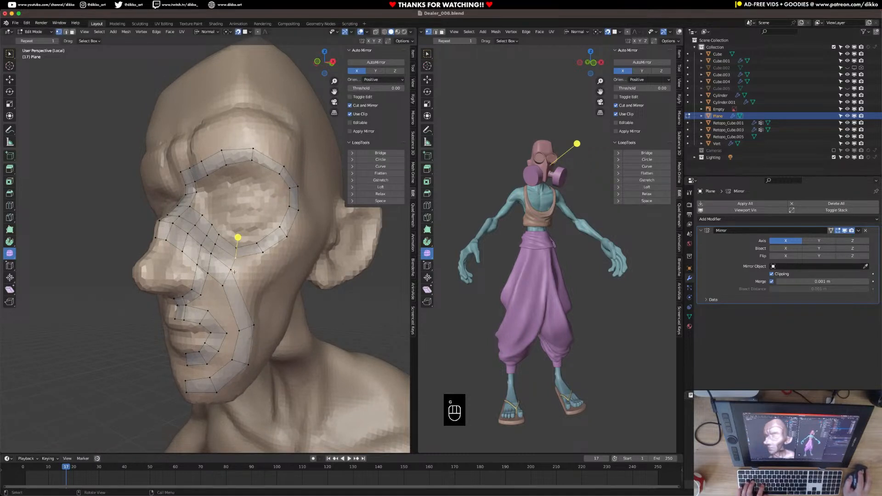
Fill a quad beneath the eye loop from the cheek strip's corner and position its free vertex
key("g")
left_click(257, 265)
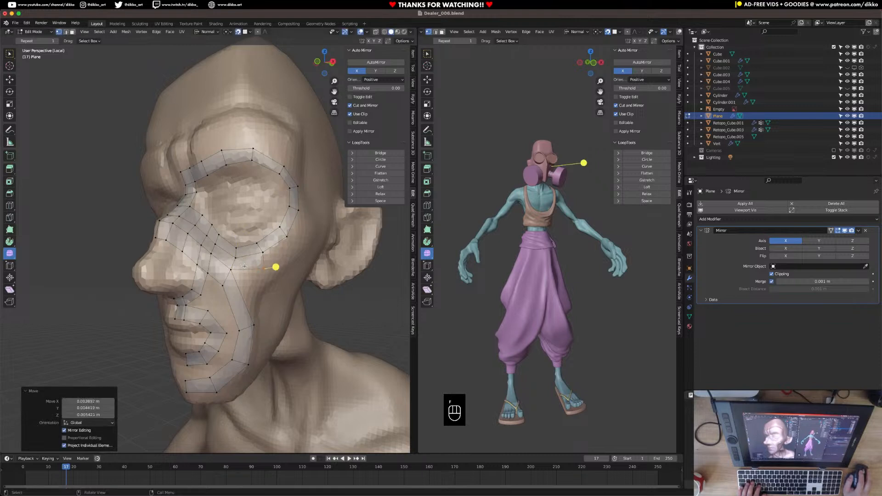
left_click(263, 252)
left_click(265, 270)
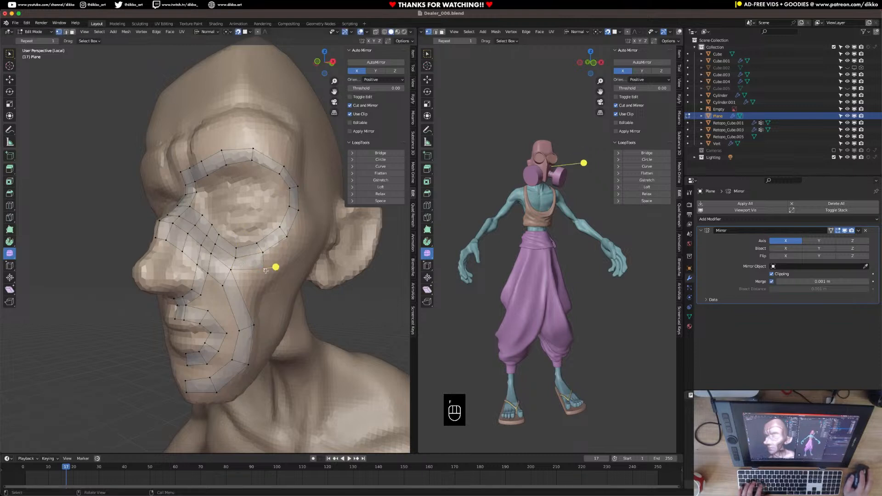
key("g")
left_click(266, 263)
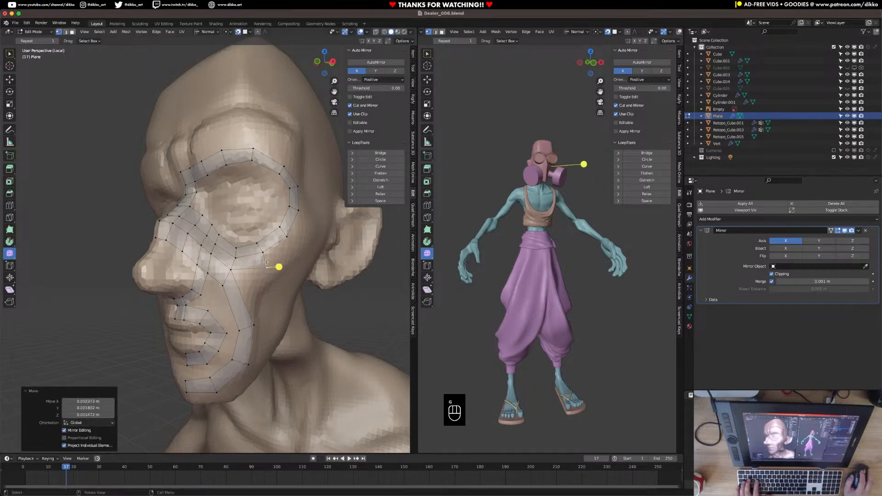
Fill another quad along the lower edge of the eye loop towards the outer eye corner
left_click(266, 254)
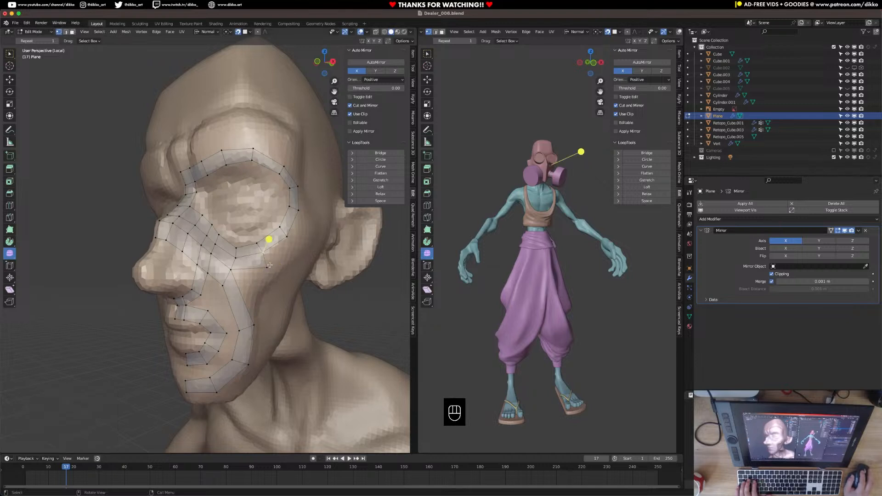
key("f")
left_click(274, 263)
middle_click_drag(274, 264, 262, 264)
mouse_move(262, 264)
middle_mouse_down("shift")
mouse_move(273, 264)
mouse_move(267, 277)
middle_mouse_up("shift")
left_click(282, 255)
key("e")
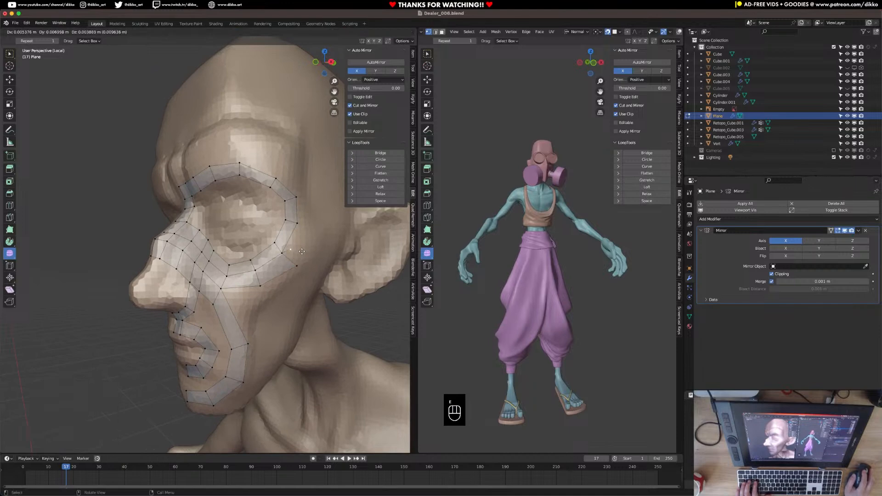
left_click(301, 251)
key("super+z")
Continue the second eye ring past the outer eye corner, extruding a chain of vertices up and over the brow
key("f")
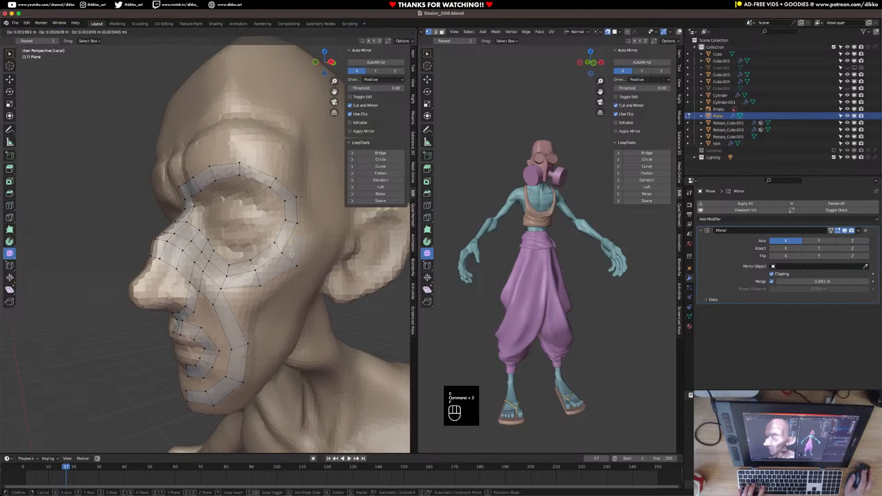
left_click(291, 245)
middle_click_drag(278, 252, 312, 276)
left_click(313, 274)
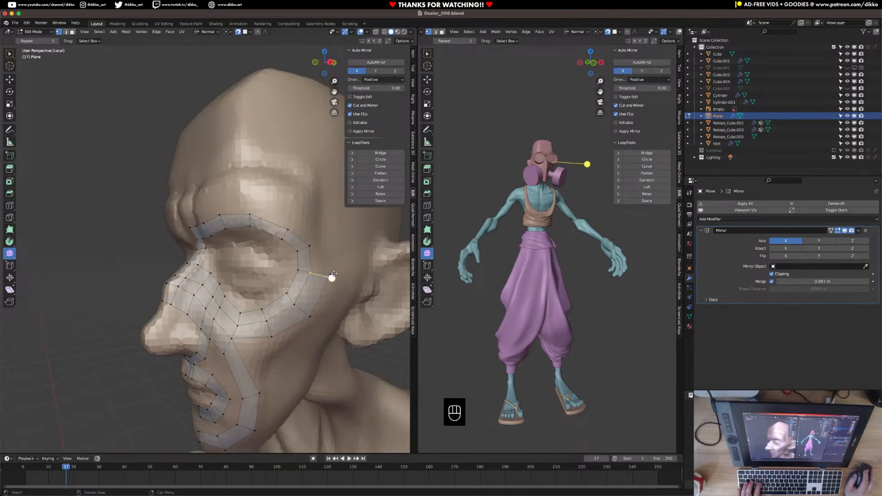
key("e")
key("e")
left_click(311, 200)
middle_click_drag(310, 199, 282, 202)
key("e")
left_click(267, 194)
key("e")
left_click(219, 210)
Extrude the vertex chain across the inner brow to the mirror centre line on the forehead
middle_click_drag(219, 210, 178, 214)
key("e")
left_click(180, 214)
key("e")
left_click(177, 214)
key("e")
left_click(154, 214)
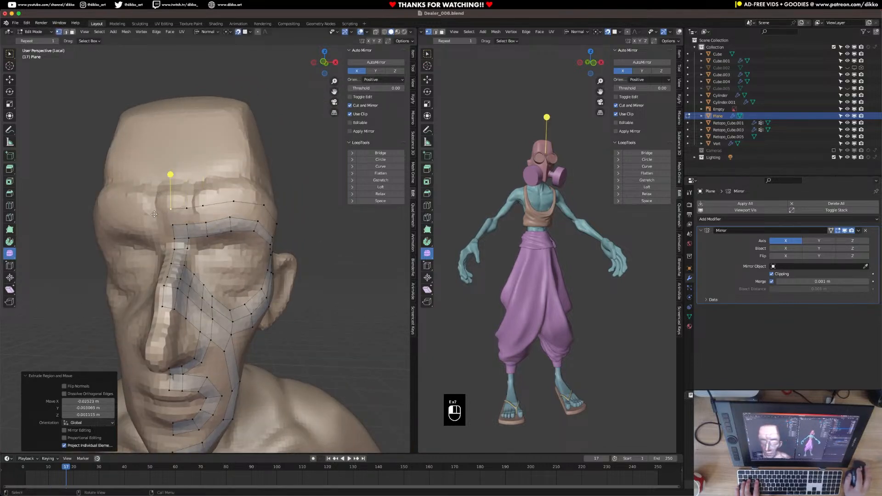
Fill quads between the eye loop and the new vertex chain, from the centre line around to the outer eye corner
left_click(66, 32)
left_click(178, 223)
left_click(179, 211, "shift")
key("f")
key("f")
key("f")
key("f")
key("f")
key("f")
middle_click_drag(276, 229, 280, 258)
key("f")
Adjust the vertices of both eye rings around the outer eye corner and temple
left_click(57, 32)
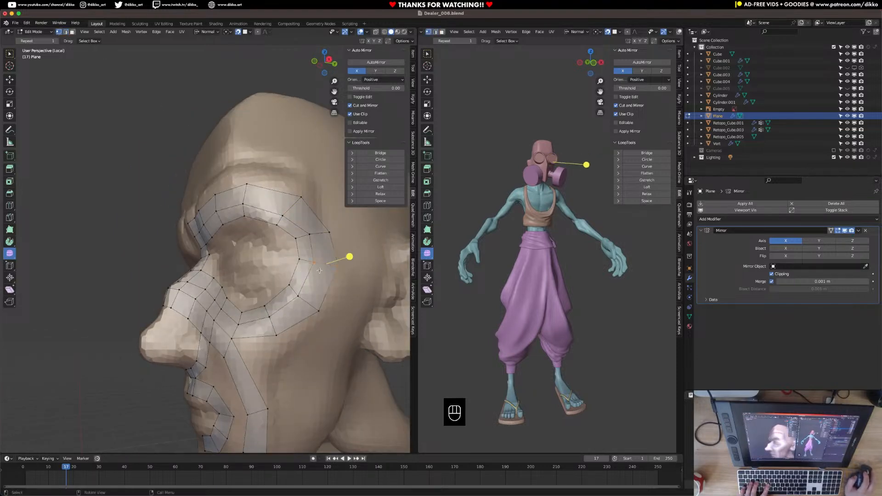
key("g")
left_click(335, 245)
key("g")
left_click(329, 229)
key("g")
left_click(312, 229)
key("g")
left_click(322, 220)
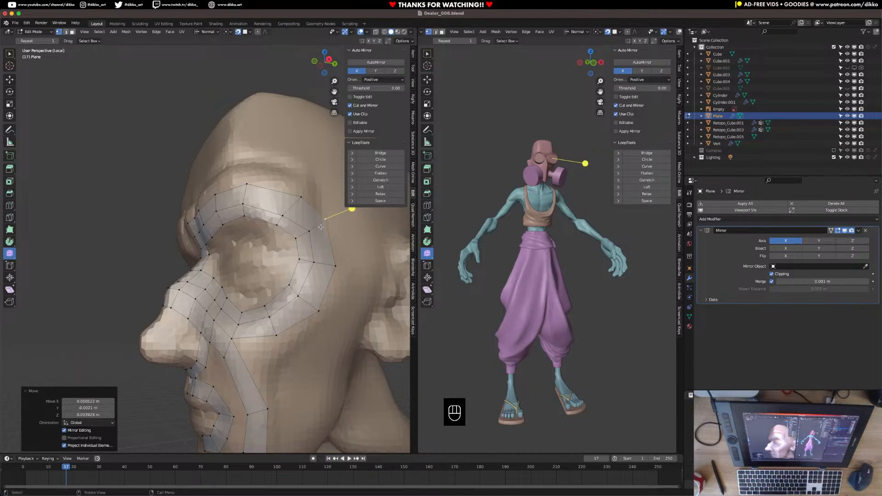
Reposition the inner eye-corner vertex and fill the gap between the nose-side strip and the brow loop to close the eye ring
middle_click_drag(179, 318, 213, 294)
scroll(210, 318, "up", 2)
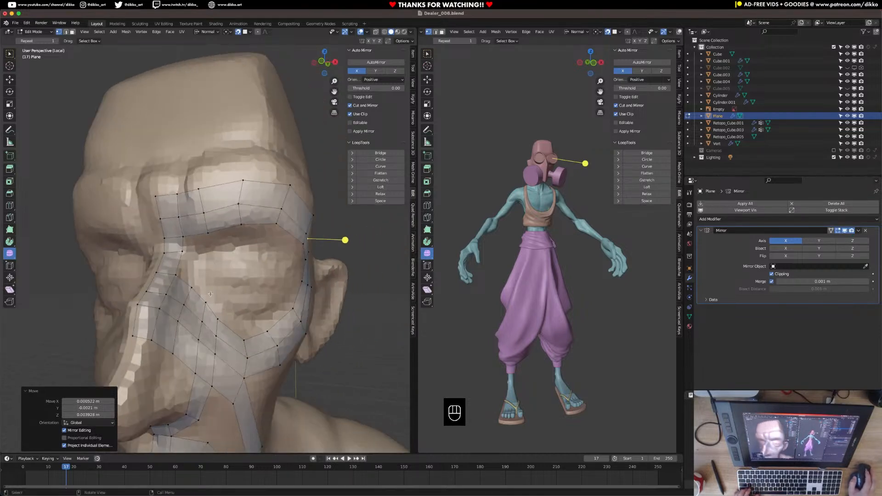
left_click(179, 273)
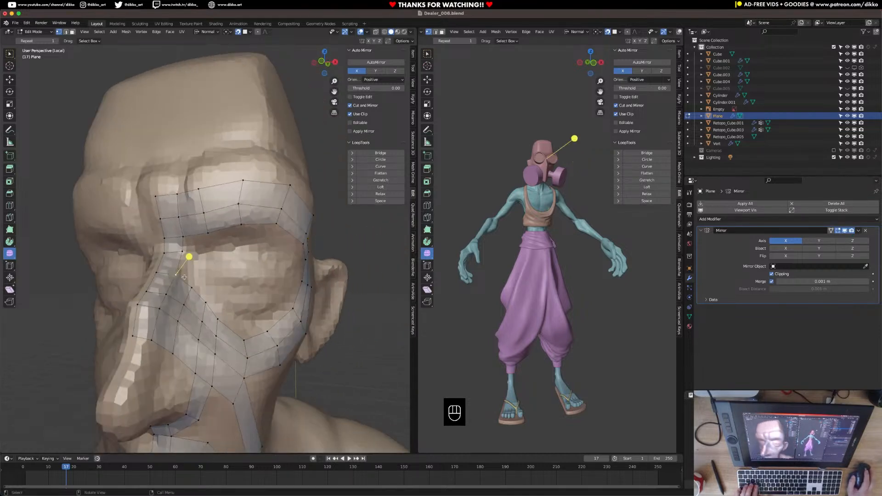
key("f")
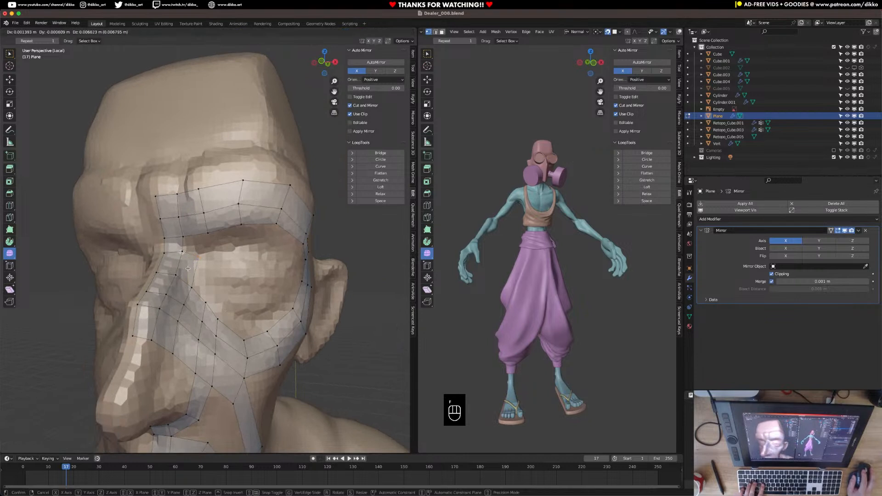
left_click(186, 267)
key("2")
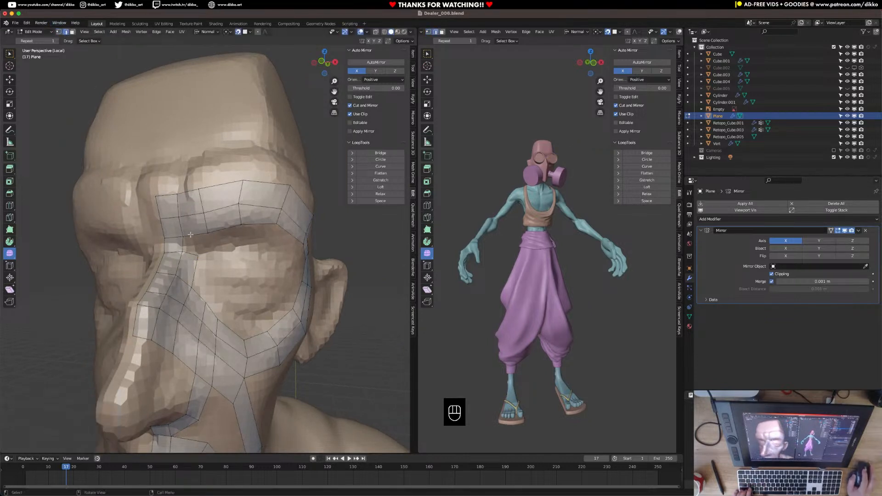
left_click(196, 237, "shift")
key("f")
left_click(198, 237)
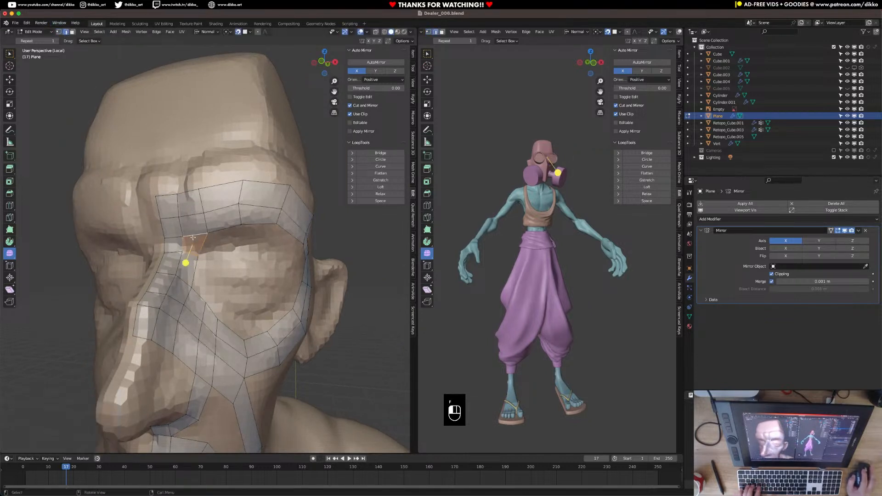
middle_click_drag(204, 242, 222, 248)
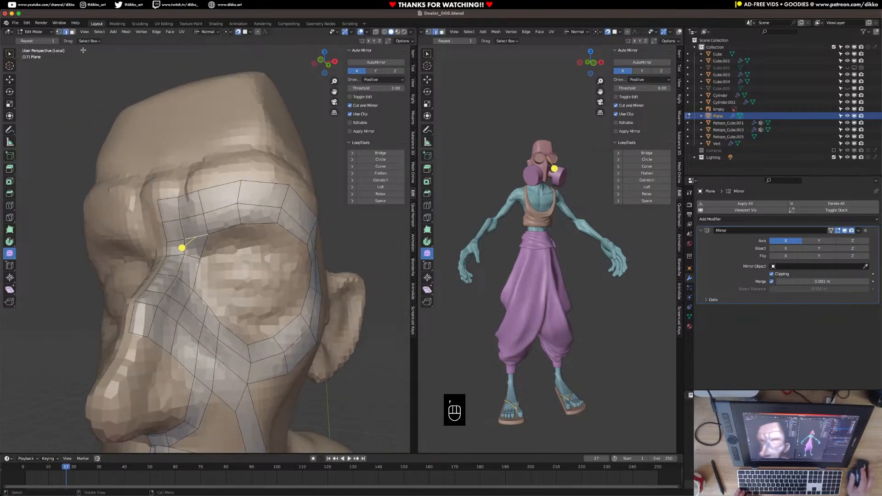
Smooth the vertices of the inner edge loop around the eye opening
left_click(199, 298, "alt")
left_click_drag(274, 276, 357, 270)
mouse_move(239, 317)
middle_mouse_down()
mouse_move(271, 301)
mouse_move(235, 304)
mouse_move(233, 325)
middle_mouse_up()
middle_click_drag(195, 401, 242, 318)
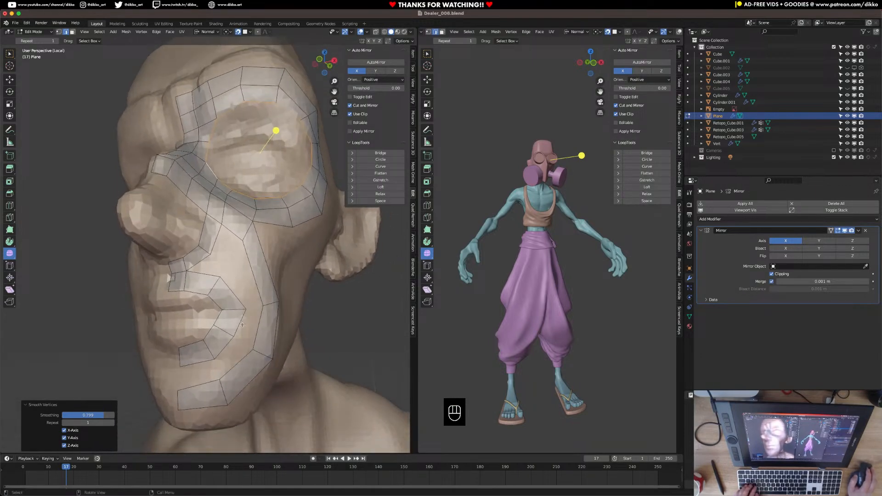
Fill the gap between the lower mouth loop and the outer chin loop with quads and add a loop cut along the new strip
left_click(190, 360)
left_click(193, 388)
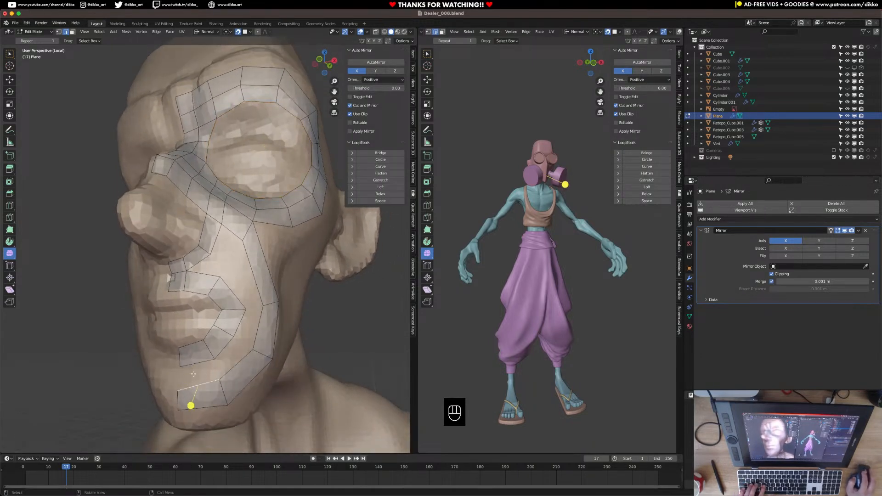
left_click(194, 366, "shift")
key("f")
left_click(220, 371)
key("f")
key("f")
key("f")
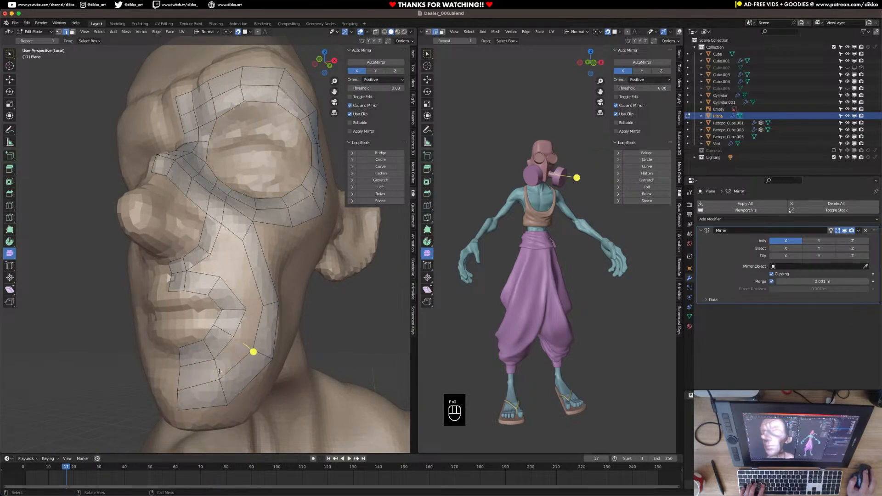
key("super+r")
double_click(240, 266)
Fill the gap between the upper-lip loop and the nose-side loop, and add one centred loop cut across the chin and mouth strips
left_click(196, 270)
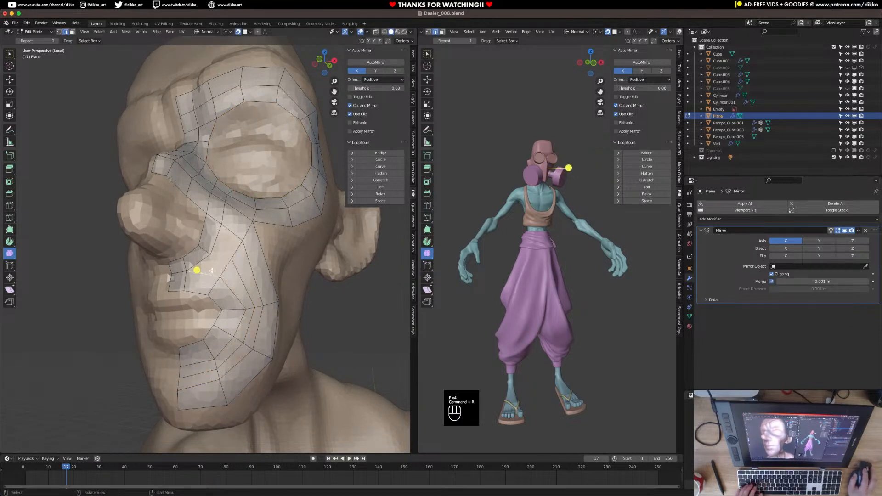
key("f")
key("f")
middle_click_drag(224, 308, 207, 280)
key("super+r")
left_click(233, 356)
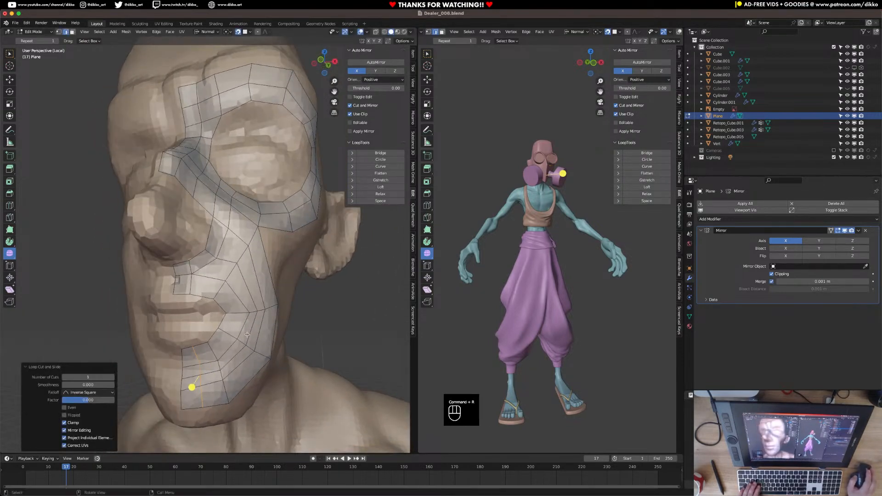
Extrude the eye-opening edge loop inward, scaling it to 0.750
middle_click_drag(247, 335, 193, 406)
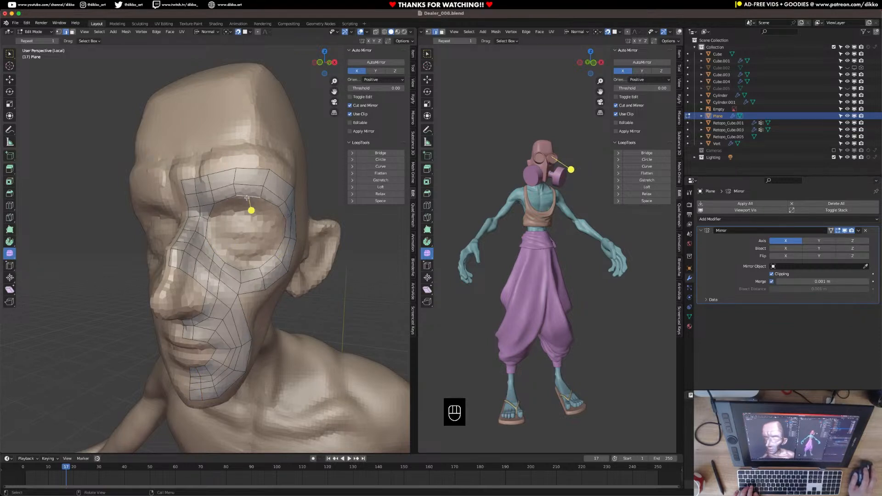
middle_click_drag(210, 234, 202, 270)
scroll(188, 303, "up", 2)
left_click(187, 309, "alt")
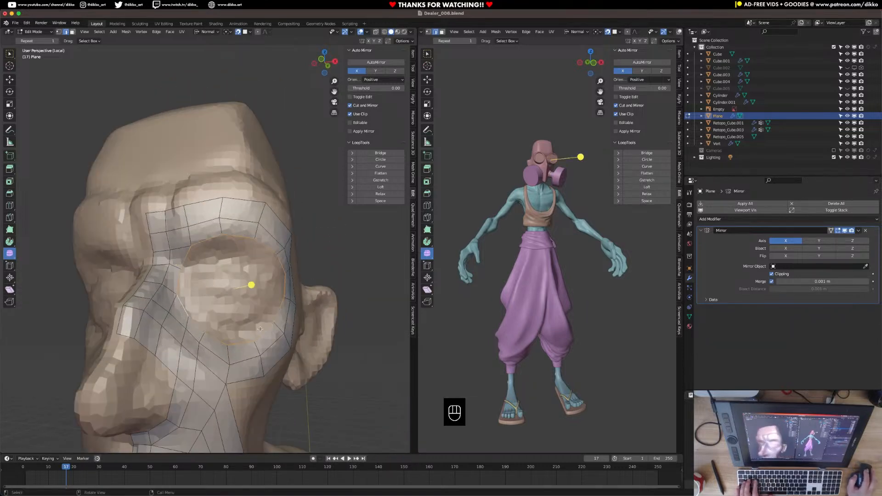
key("s")
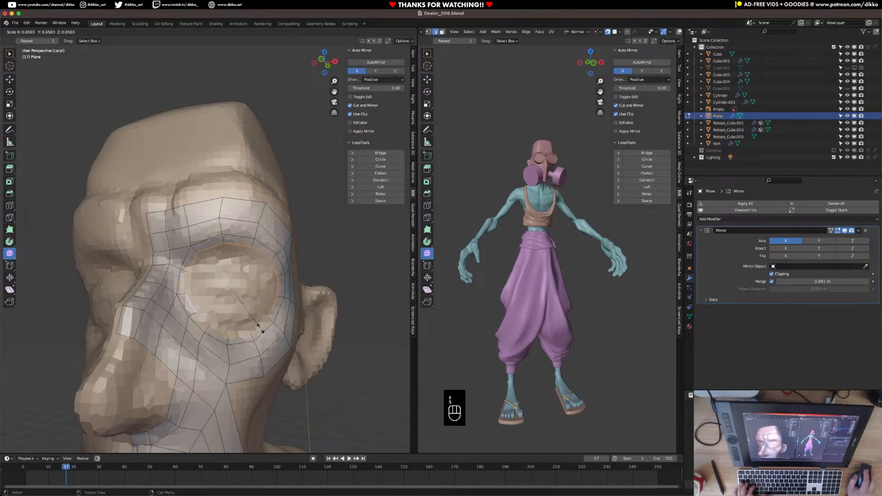
left_click(245, 291)
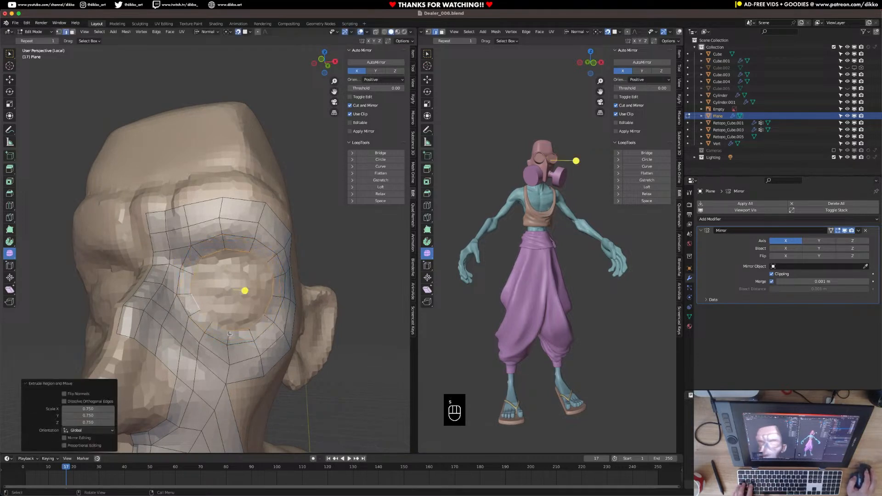
middle_click_drag(230, 335, 205, 305)
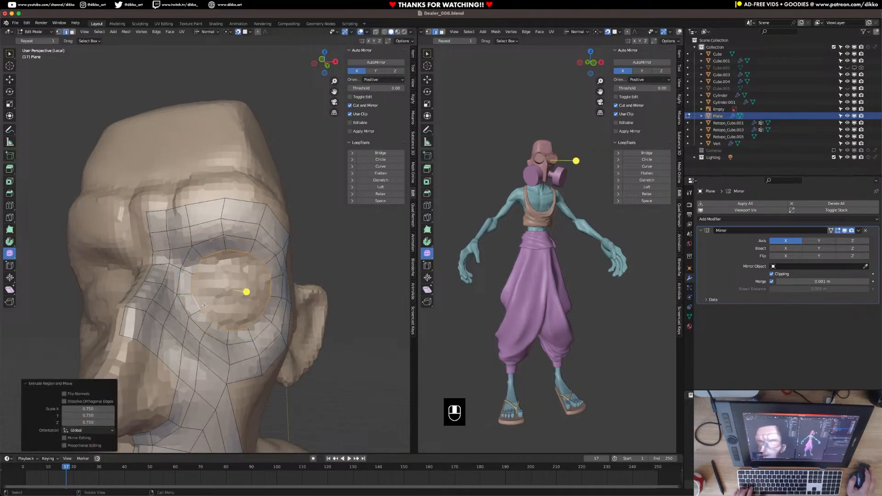
Reposition the vertices of the new inner eye loop around the inner eye corner
left_click(59, 32)
scroll(198, 313, "up", 2)
left_click(182, 322)
key("g")
left_click(178, 323)
middle_click_drag(315, 318, 184, 291)
key("g")
left_click(236, 330)
key("g")
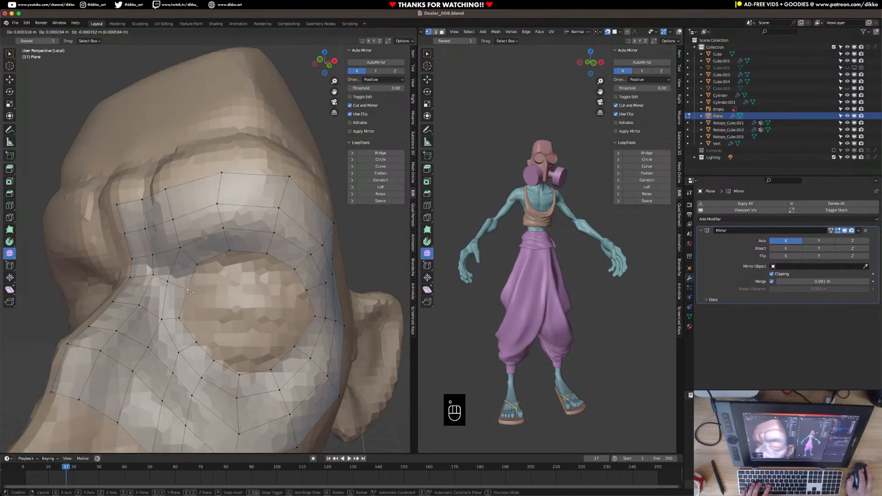
left_click(200, 266)
Move the upper vertices of the inner eye loop down onto the eyelid line, from the inner to the outer corner
left_click(200, 265)
key("g")
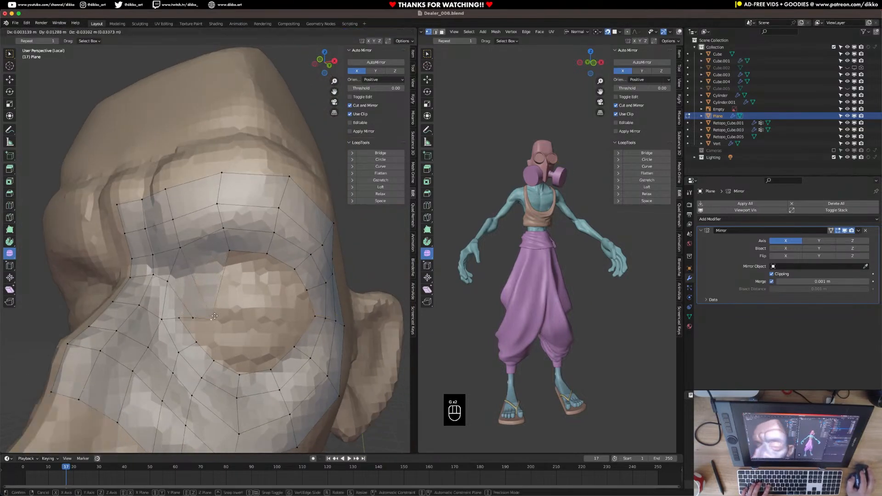
left_click(213, 318)
left_click(230, 257)
key("g")
left_click(230, 328)
left_click(277, 260)
key("g")
left_click(263, 327)
key("g")
left_click(279, 317)
key("g")
left_click(300, 323)
Move the inner lower vertices of the eye loop up to the eyelid line
middle_click_drag(261, 345, 271, 308, "shift")
left_click(207, 309)
middle_click_drag(207, 308, 218, 309)
key("g")
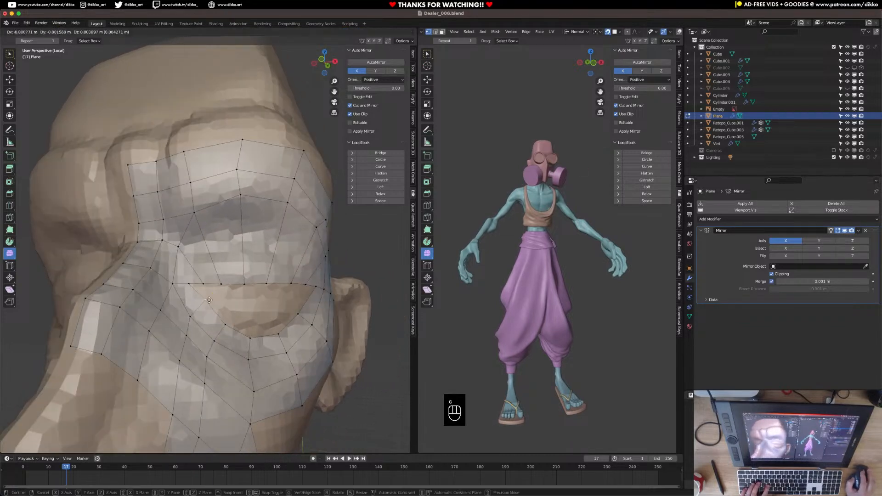
left_click(212, 286)
key("g")
left_click(222, 280)
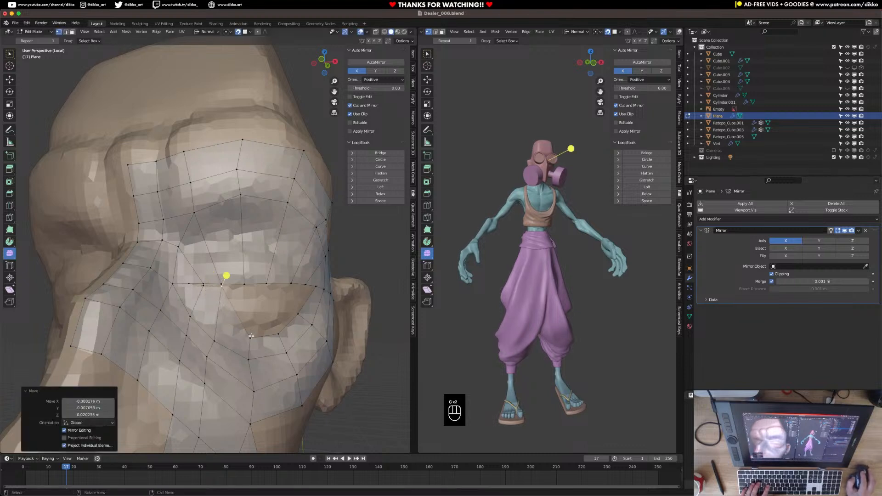
key("g")
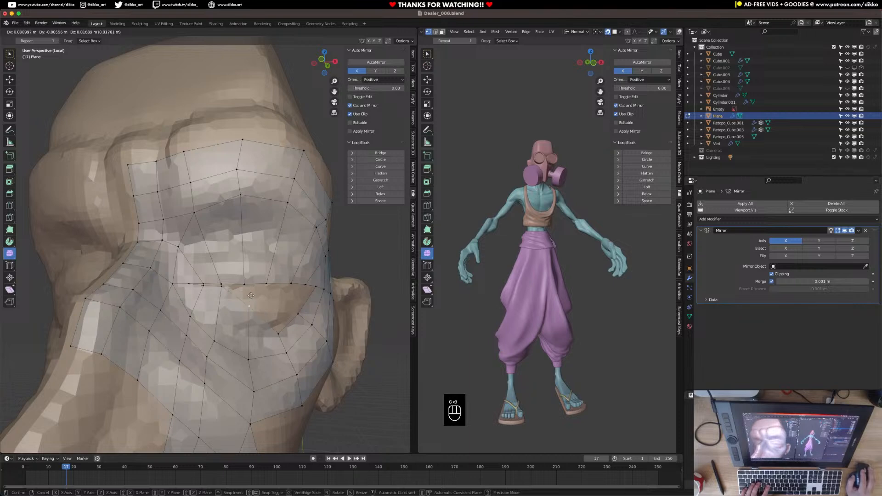
left_click(252, 342)
middle_click_drag(261, 330, 258, 329)
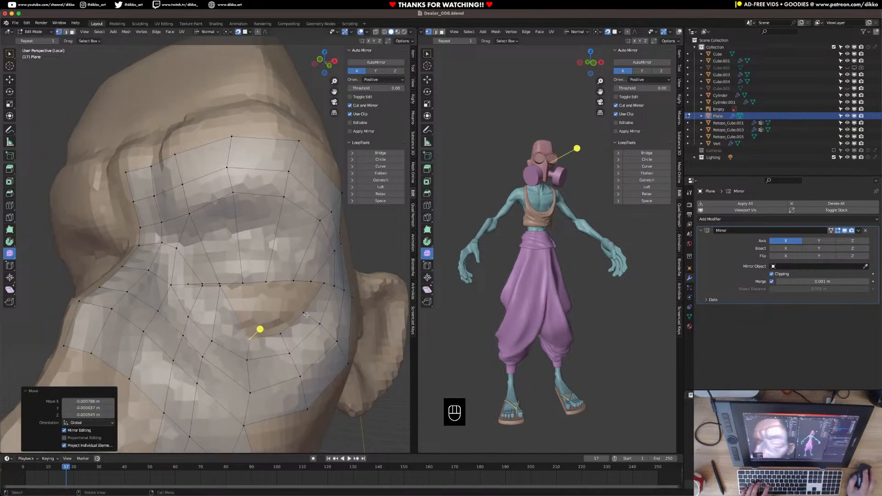
key("g")
left_click(309, 292)
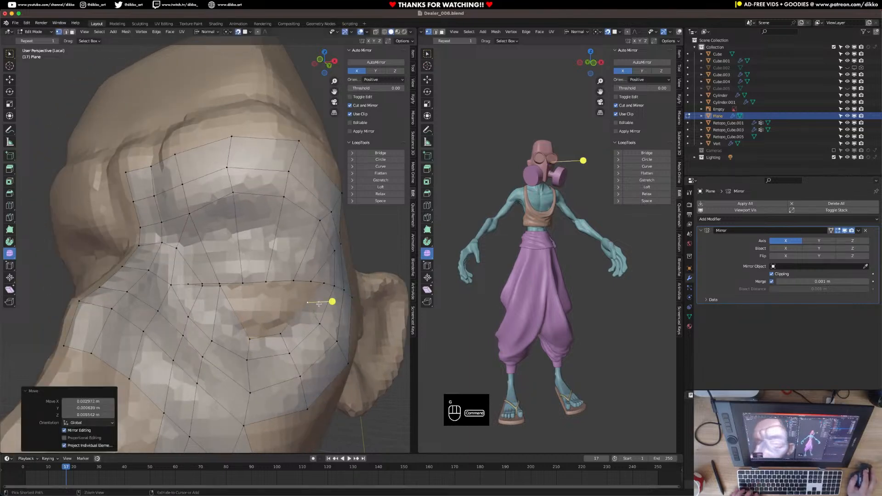
key("super+z")
Add one centred loop cut running up the cheek to the lower edge of the eye opening
scroll(250, 348, "down", 4)
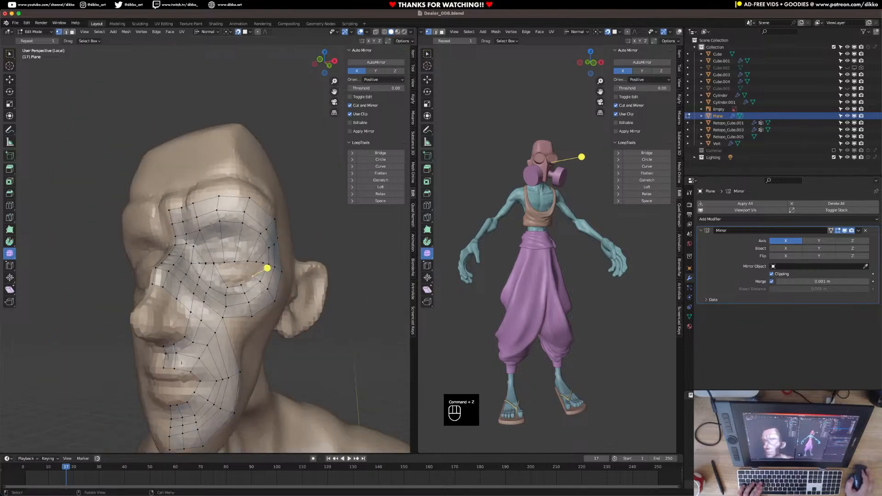
key("super+r")
left_click(216, 330)
scroll(230, 303, "up", 4)
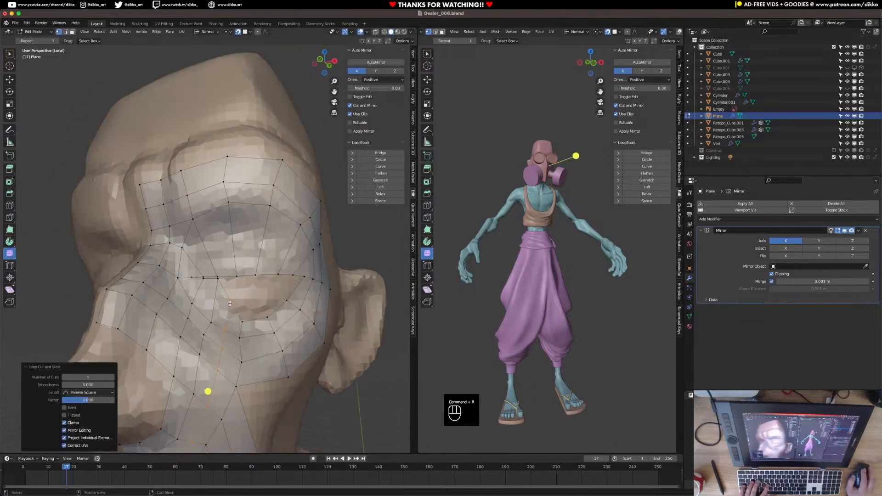
Move the remaining lower eye-loop vertices up to the eyelid line so that the eye opening narrows to a slit
key("g")
left_click(240, 271)
key("g")
left_click(256, 270)
key("g")
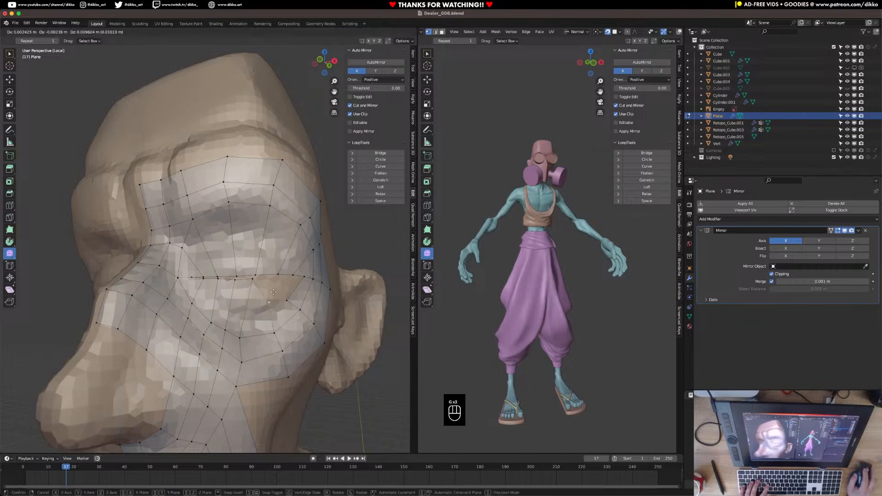
left_click(291, 272)
key("g")
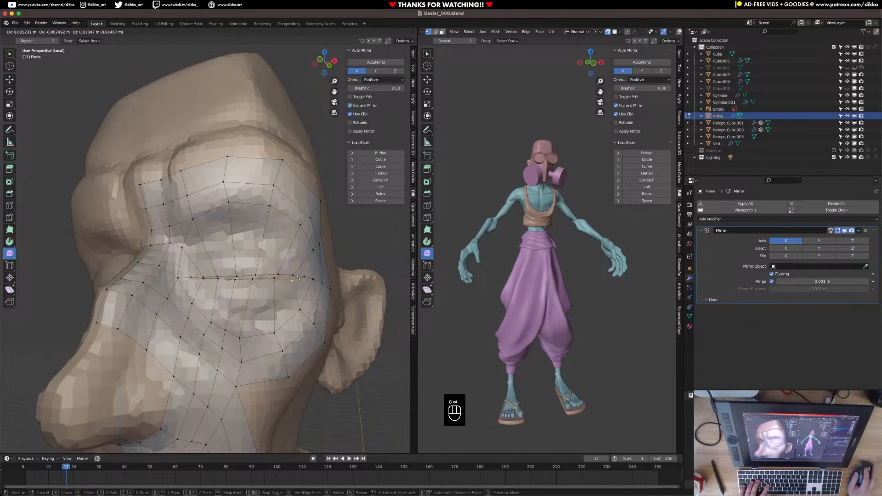
left_click(297, 279)
Reposition the vertices of the ring under the eye to even out the quads above the cheek
middle_click_drag(318, 280, 300, 283)
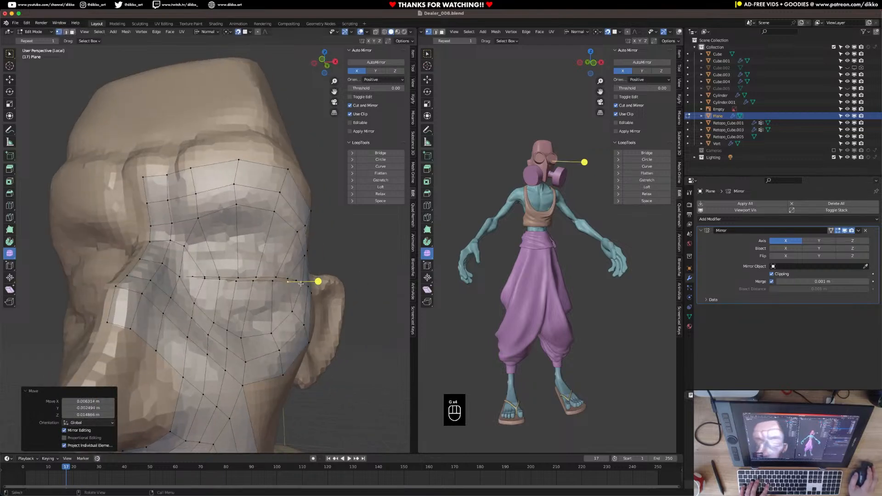
key("g")
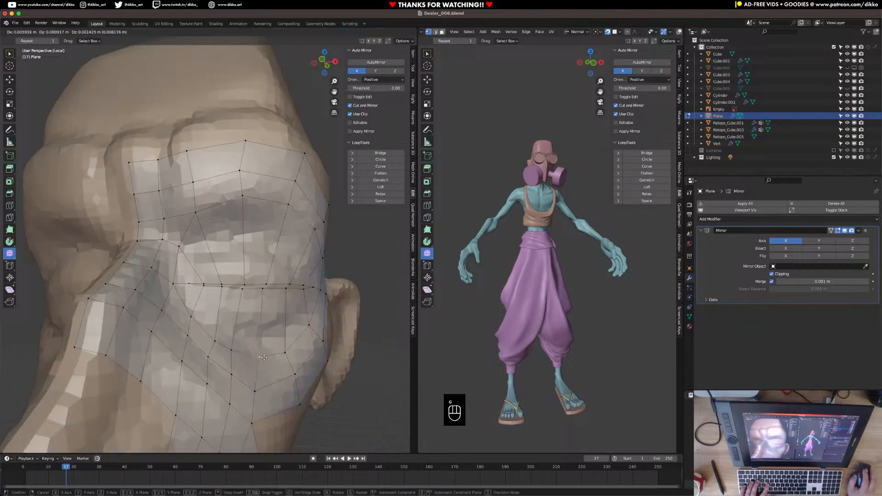
left_click(266, 360)
middle_click_drag(267, 361, 222, 260)
key("g")
left_click(246, 340)
key("g")
left_click(243, 360)
Fine-tune the vertices just below the lower eyelid and along the eyelid line
mouse_move(257, 360)
middle_mouse_down()
mouse_move(233, 360)
mouse_move(241, 363)
middle_mouse_up()
key("g")
left_click(242, 330)
key("g")
left_click(242, 311)
key("g")
left_click(262, 311)
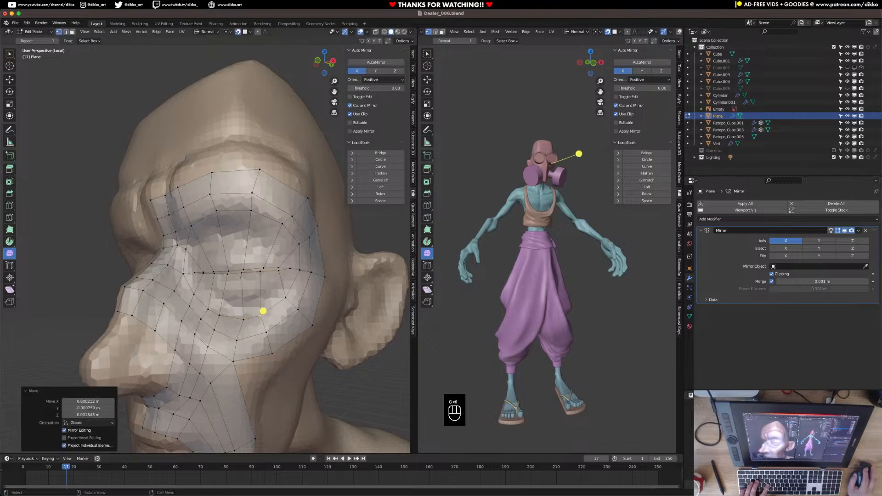
key("g")
left_click(239, 278)
key("g")
left_click(253, 214)
middle_click_drag(253, 214, 204, 256)
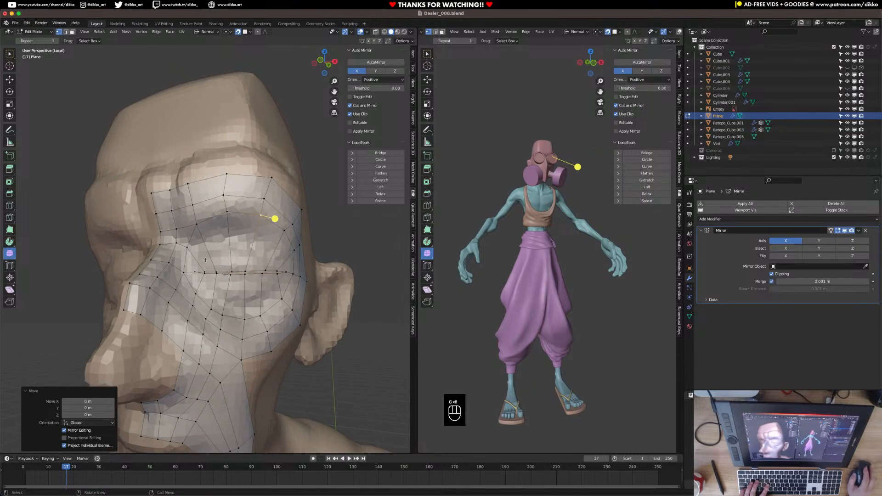
Flatten the eyelid-line loop by scaling it on local Z to about 0.479, and rotate it slightly in the view
left_click(237, 276, "alt")
key("s")
key("z")
key("z")
left_click(248, 303)
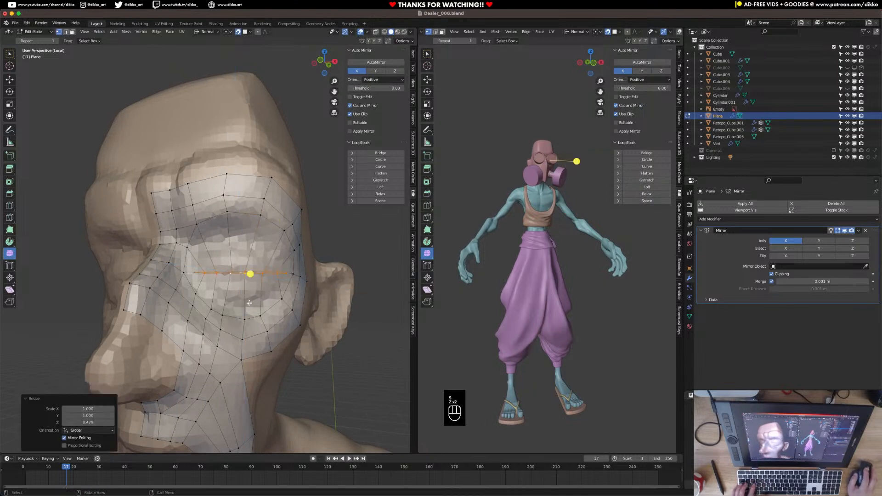
middle_click_drag(248, 275, 256, 274)
key("r")
left_click(284, 298)
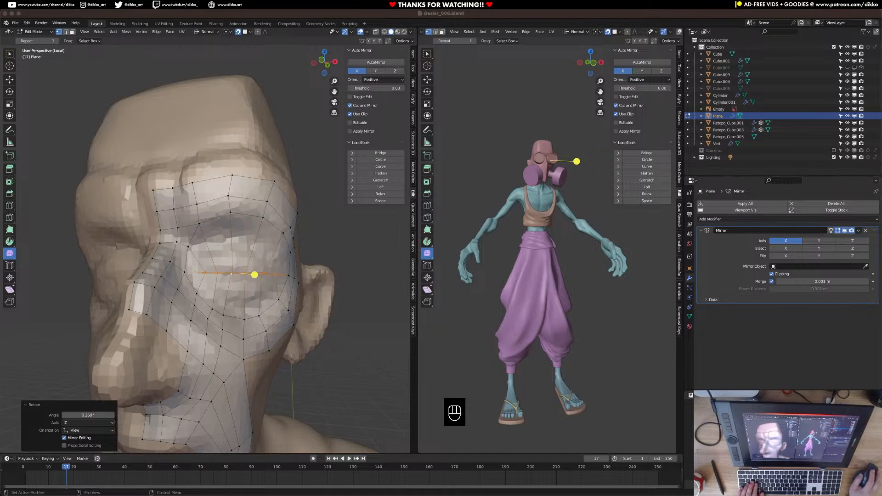
Shift the eyelid-line vertex near the outer eye corner inward along the slit
middle_click_drag(223, 284, 294, 282)
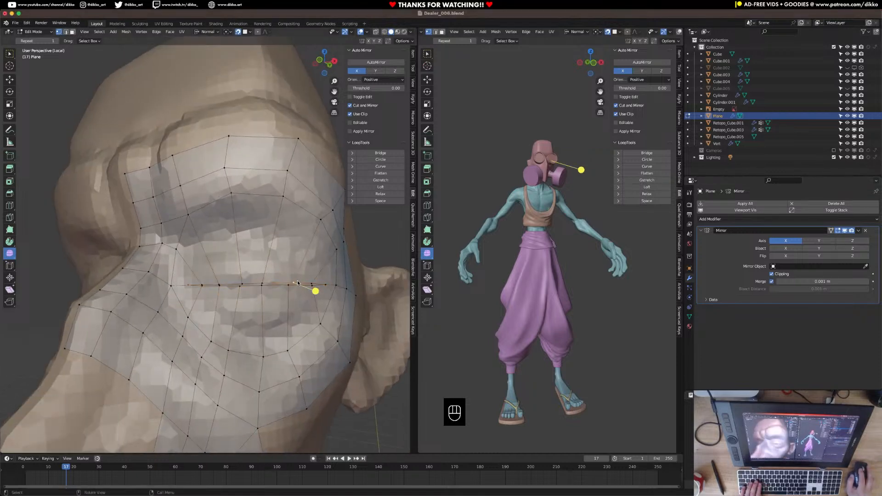
key("g")
left_click(312, 282)
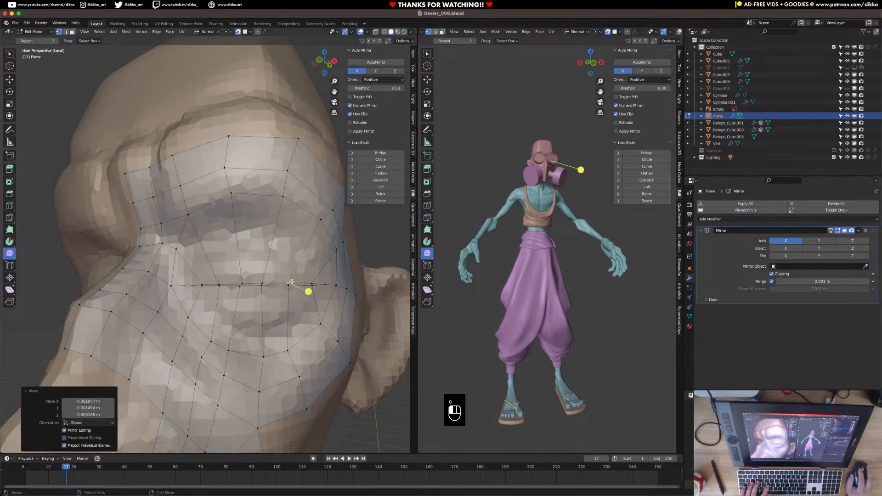
Nudge the eyelid-line vertices toward the outer eye corner to even out their spacing along the slit
left_click(313, 283)
key("g")
left_click(313, 284)
left_click(313, 285)
key("g")
left_click(313, 285)
left_click(288, 284)
key("g")
left_click(287, 286)
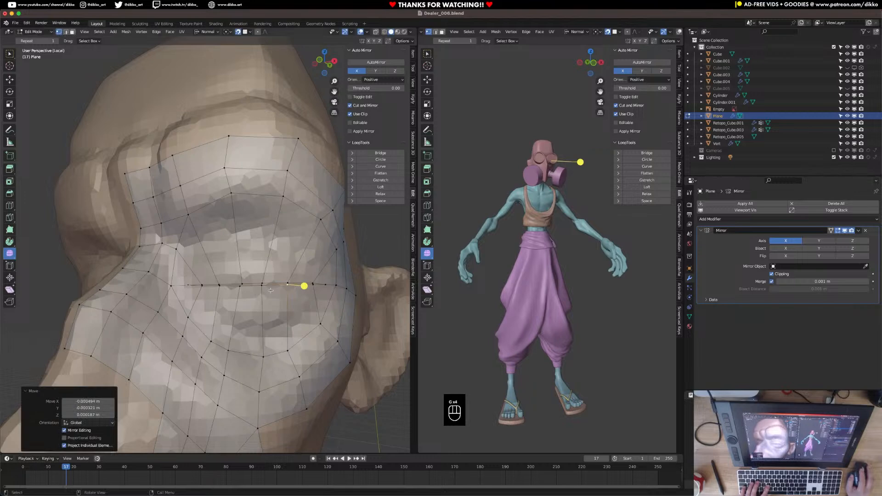
Fine-tune the position of the vertex near the middle of the eyelid line so the slit stays closed
middle_click_drag(286, 285, 301, 285)
left_click(243, 286)
key("g")
left_click(241, 286)
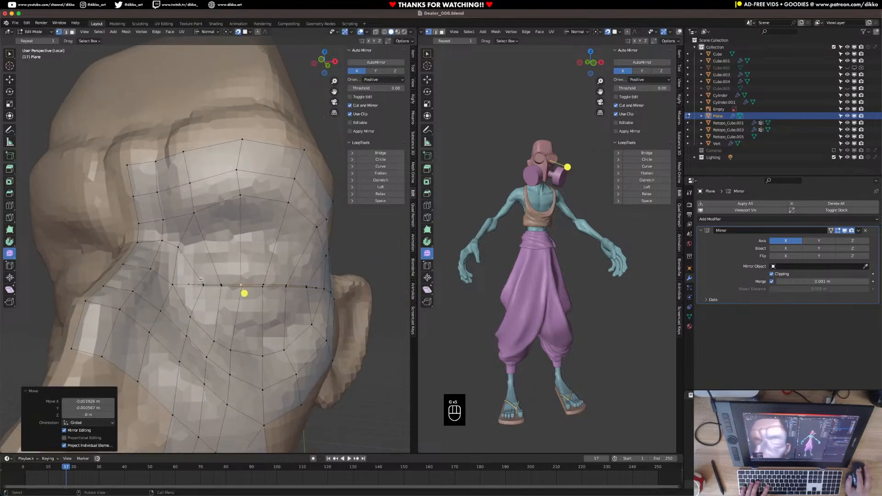
key("g")
left_click(242, 289)
key("g")
left_click(241, 290)
key("g")
left_click(241, 290)
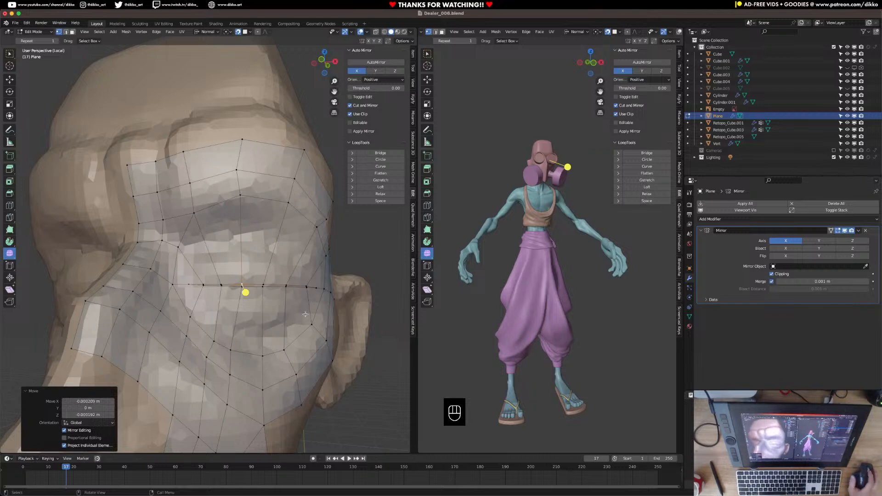
middle_click_drag(269, 310, 263, 304)
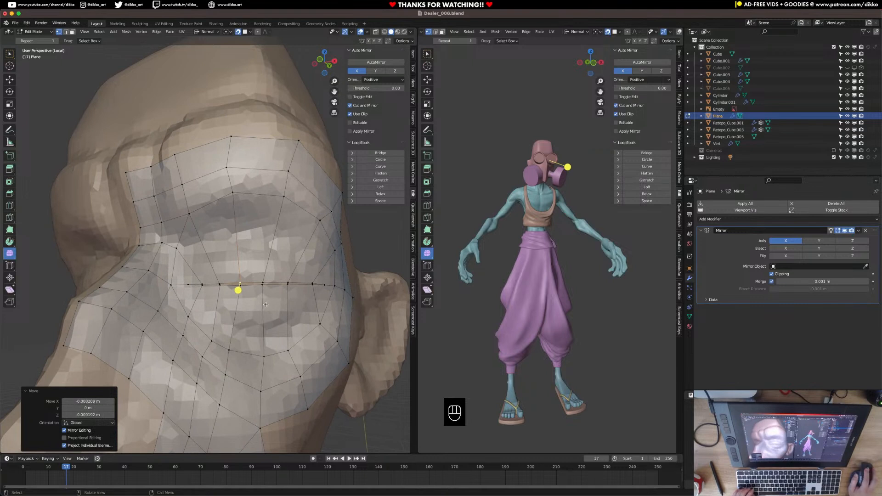
Add four concentric loop cuts to the upper and lower eyelids around the slit and snap them to the sculpt
left_click(264, 304)
key("super+r")
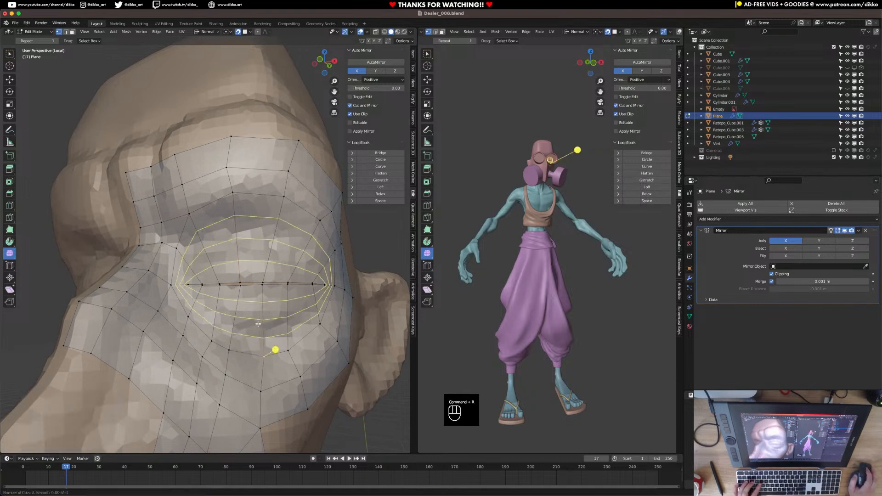
scroll(258, 324, "up", 2)
left_click(258, 324)
right_click(259, 324)
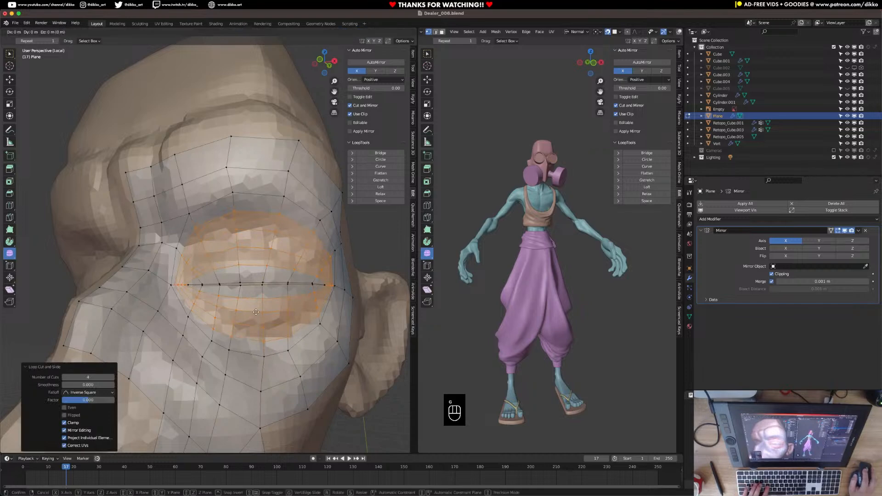
key("g")
left_click(257, 313)
middle_click_drag(257, 313, 290, 326)
left_click(272, 325)
scroll(274, 325, "down", 3)
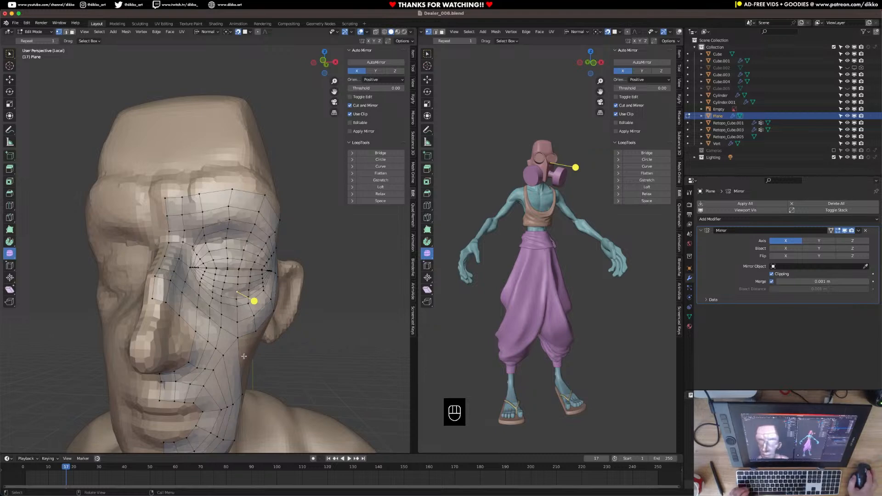
Compare the vertices along the upper and lower lip edges, from the centre line to the mouth corner
middle_click_drag(242, 371, 227, 282)
scroll(213, 349, "up", 2)
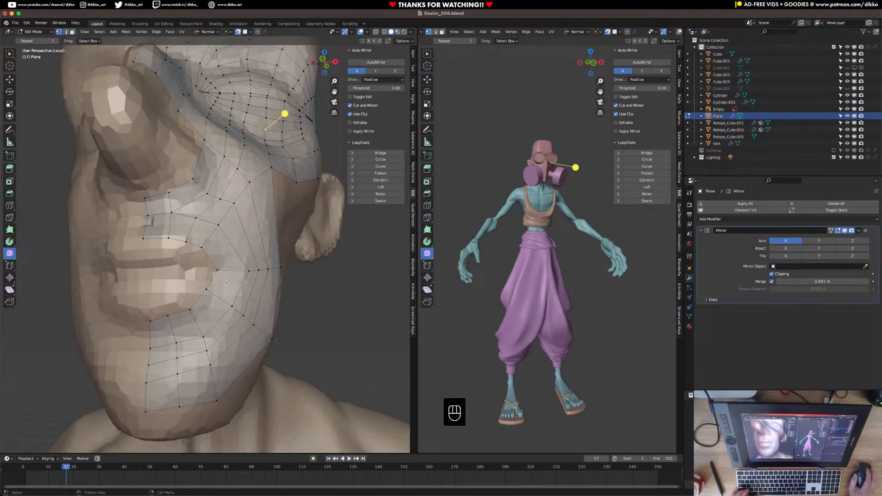
left_click(144, 239)
left_click(169, 239)
left_click(186, 242)
left_click(201, 248)
left_click(217, 271)
left_click(150, 328)
left_click(168, 317)
left_click(189, 312)
left_click(206, 290)
left_click(218, 271)
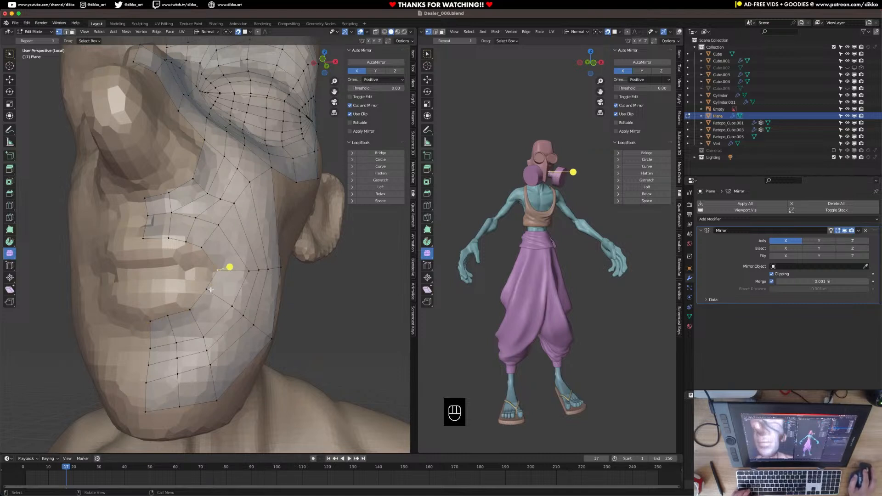
middle_click_drag(148, 269, 179, 291)
Save the file, and add one loop cut above and one below the mouth corner across the cheek rings
key("super+s")
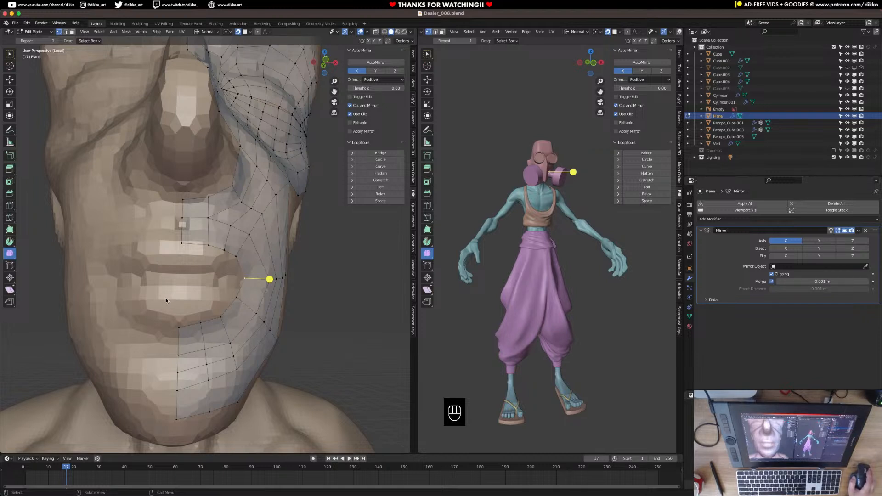
mouse_move(167, 294)
middle_mouse_down()
mouse_move(215, 259)
mouse_move(156, 271)
mouse_move(196, 253)
mouse_move(189, 266)
middle_mouse_up()
scroll(198, 254, "up", 4)
middle_click_drag(210, 300, 214, 295)
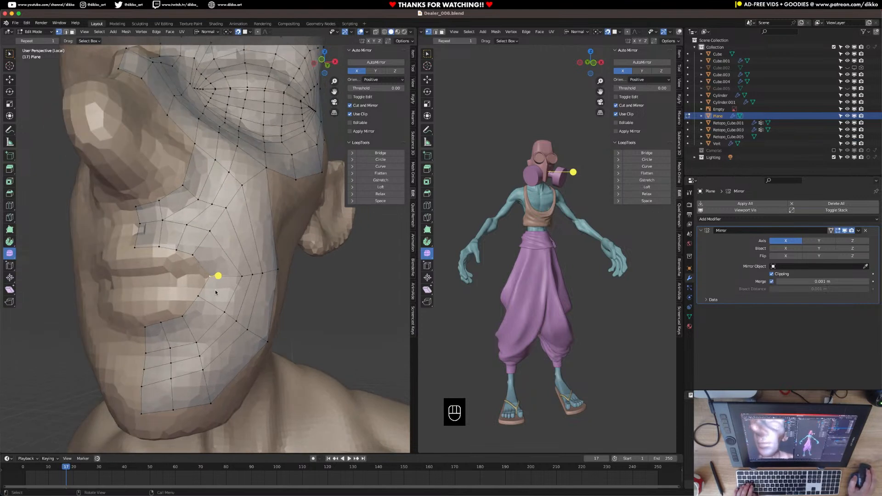
key("super+r")
left_click(229, 270)
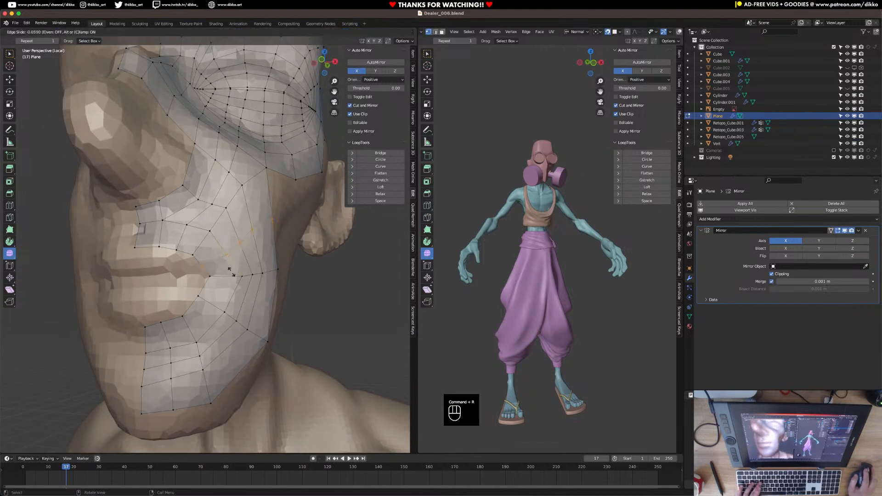
left_click(229, 265)
key("super+r")
left_click(236, 293)
left_click(236, 292)
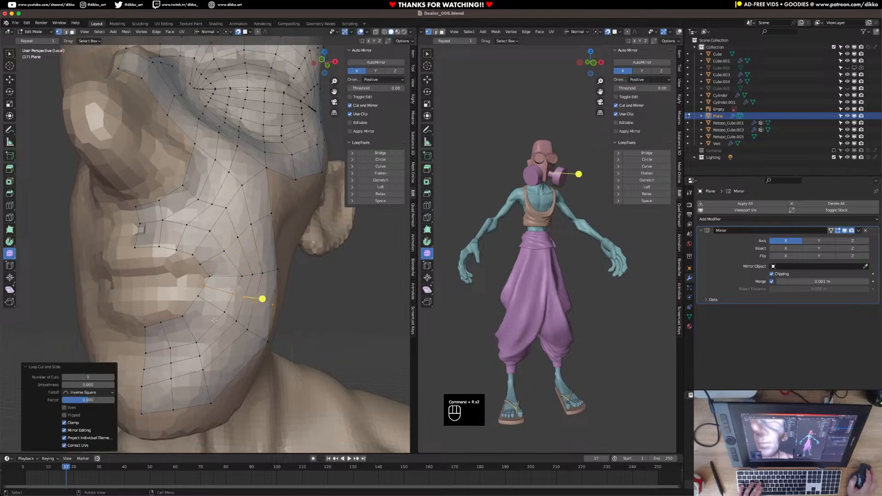
middle_click_drag(205, 317, 219, 318)
Move the upper-lip edge vertices nearest the centre line down onto the mouth slit and reposition the neighbouring ones
left_click(142, 243)
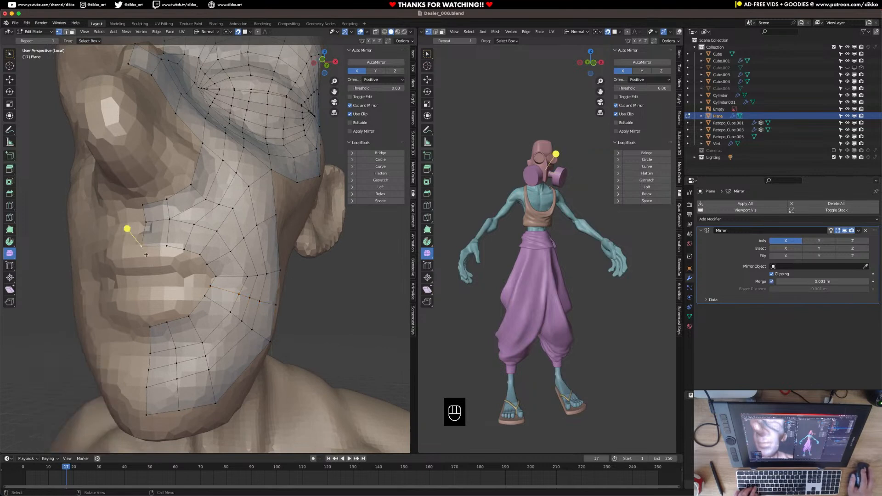
middle_click_drag(143, 245, 157, 253)
key("g")
left_click(180, 260)
key("g")
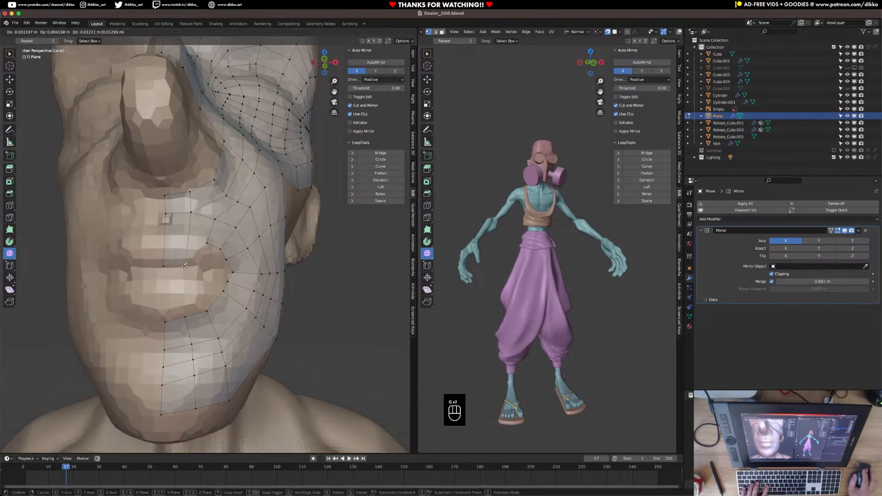
left_click(187, 267)
key("g")
left_click(213, 256)
key("g")
left_click(228, 258)
Pull the remaining upper-lip edge vertices and the mouth corner vertices onto the line of the mouth slit
scroll(224, 278, "up", 3)
key("g")
left_click(223, 283)
key("g")
left_click(206, 281)
key("g")
left_click(216, 281)
key("g")
left_click(252, 291)
key("g")
left_click(256, 291)
Raise the lower-lip edge vertices from the mouth corner to the centre line up to the mouth slit
key("g")
left_click(234, 295)
key("g")
left_click(198, 289)
key("g")
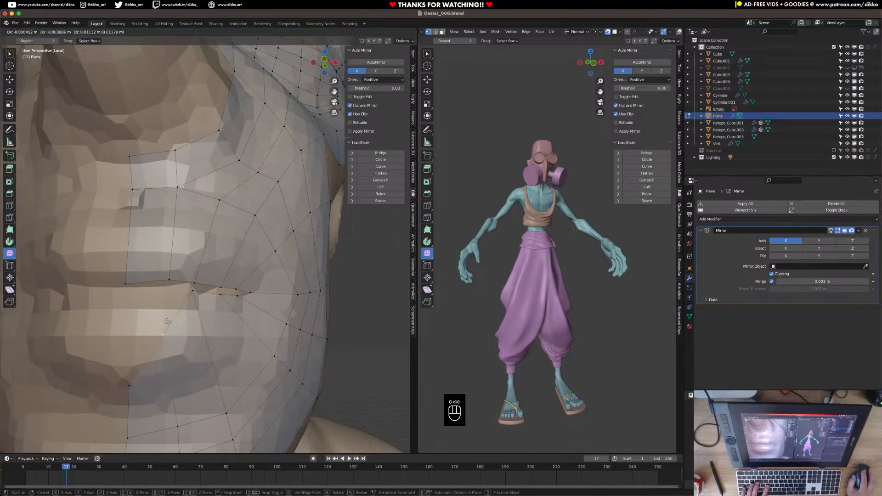
left_click(168, 289)
key("g")
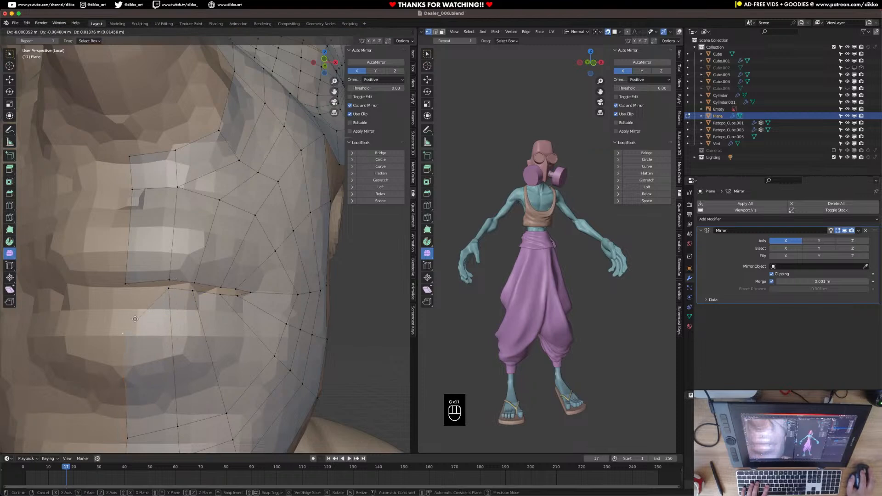
left_click(136, 285)
Add one vertical loop cut beside the centre line of the upper lip, and shift the neighbouring vertex above the lip outward
scroll(136, 282, "down", 3)
middle_click_drag(142, 275, 149, 271)
key("super+r")
left_click(180, 207)
right_click(180, 208)
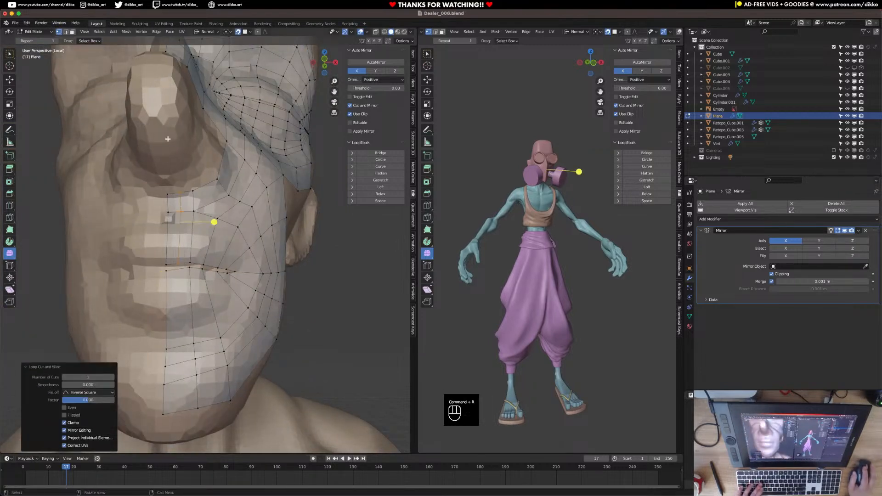
left_click(200, 207)
key("g")
left_click(202, 210)
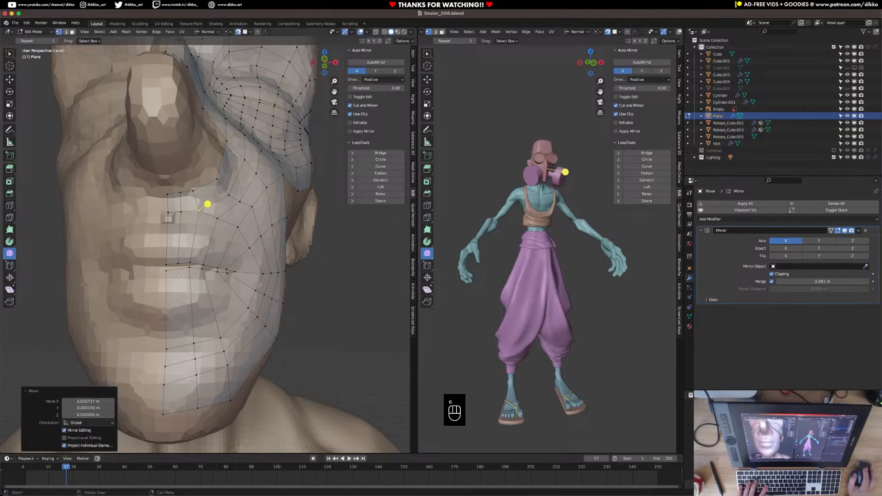
Add one vertical loop cut beside the centre line through the lower lip and chin
key("super+r")
left_click(175, 276)
right_click(175, 276)
scroll(174, 277, "up", 3)
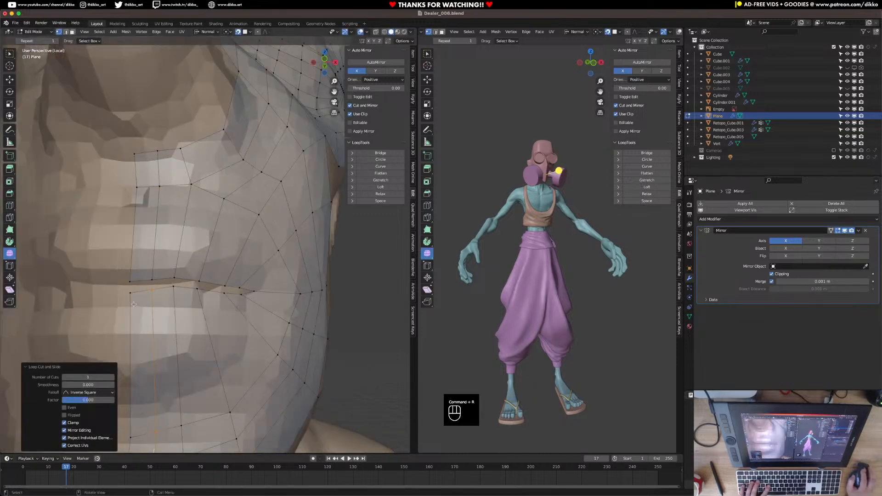
Reposition the upper- and lower-lip vertices nearest the centre line to align them along the mouth slit
left_click(131, 280)
key("g")
left_click(131, 280)
key("g")
left_click(138, 281)
key("g")
left_click(148, 282)
key("g")
left_click(152, 292)
key("g")
left_click(176, 276)
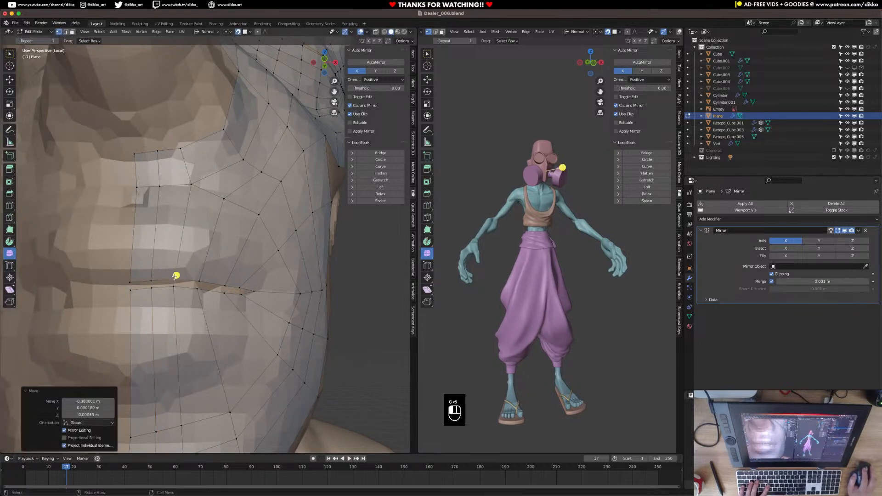
Nudge the facing upper- and lower-lip vertices midway to the mouth corner into line with the slit
left_click(199, 290)
key("g")
left_click(200, 291)
left_click(199, 281)
key("g")
left_click(199, 282)
scroll(199, 281, "down", 3)
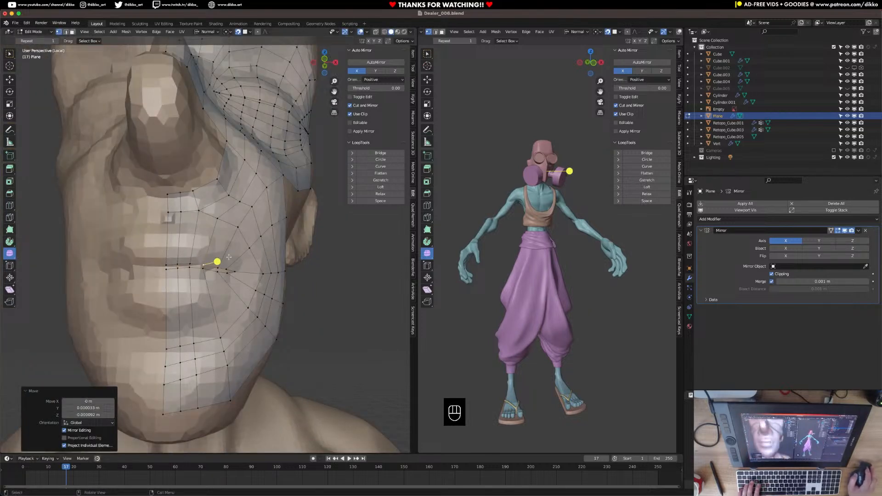
Adjust the position of the vertex at the mouth corner
middle_click_drag(271, 66, 196, 246)
scroll(229, 195, "down", 4)
scroll(202, 257, "up", 4)
middle_click_drag(195, 317, 254, 123)
key("g")
left_click(218, 295)
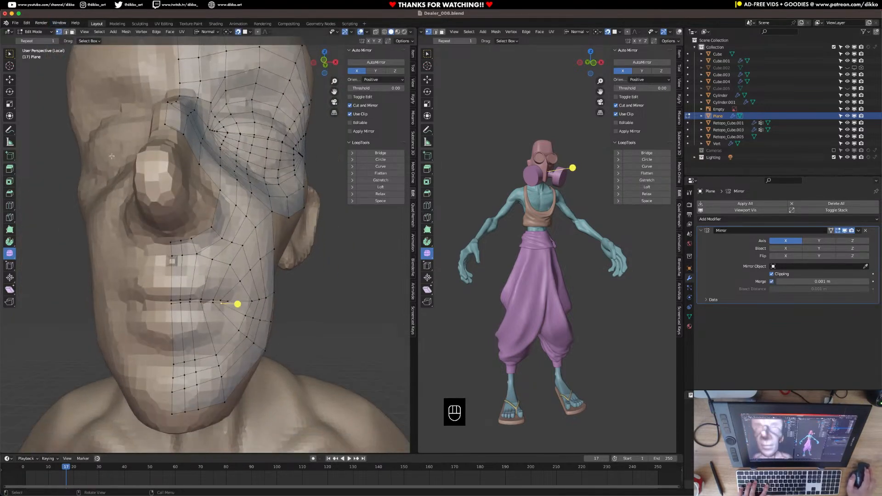
Reposition the cheek vertices beside and below the mouth corner to even out the surrounding quads
middle_click_drag(185, 317, 223, 273)
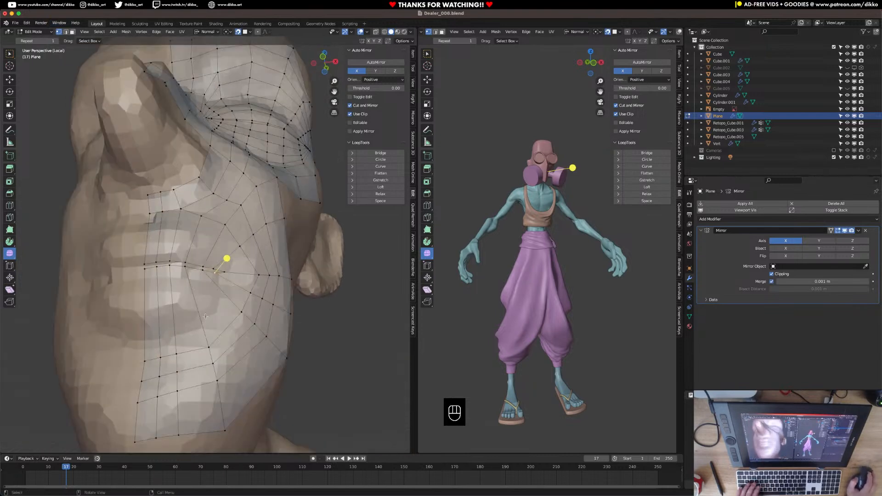
key("g")
left_click(251, 275)
left_click(258, 299)
key("g")
left_click(255, 298)
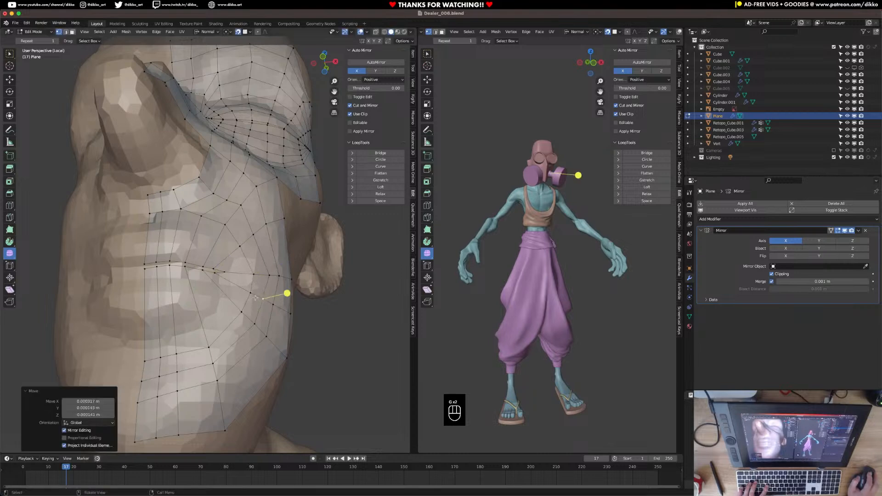
Add a centred loop cut around the mouth, running between the slit and the ring outlining the lips
middle_click_drag(211, 280, 238, 299)
key("ctrl+r")
left_click(238, 302)
right_click(212, 305)
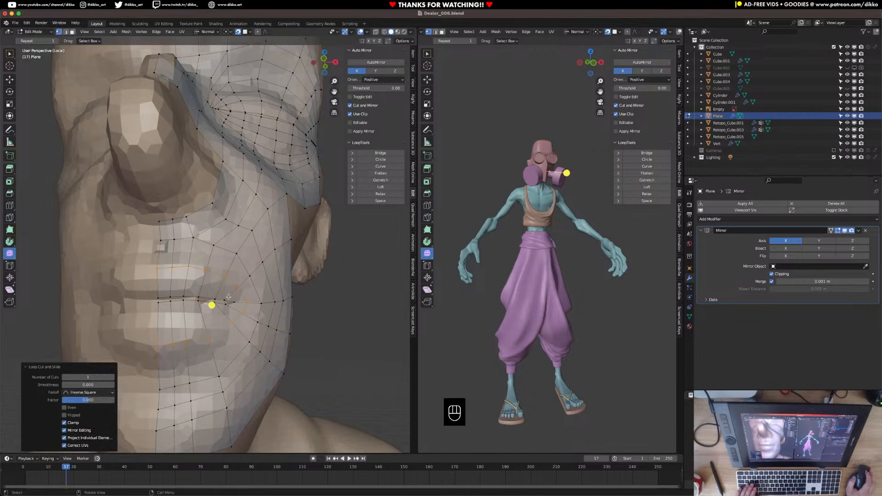
key("shift")
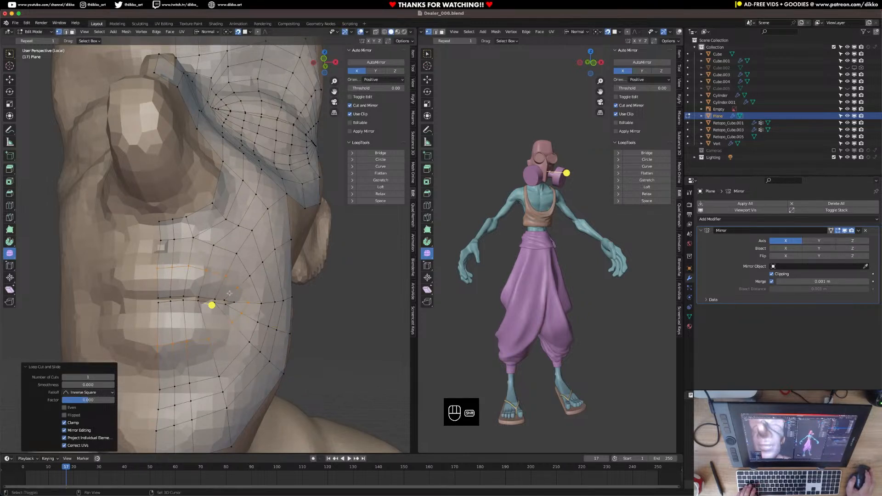
middle_click_drag(231, 291, 200, 290, "shift")
Add further concentric loop cuts around the mouth, inside and outside the middle lip loop
key("super+r")
scroll(181, 286, "up", 1)
scroll(181, 286, "down", 1)
scroll(181, 286, "up", 1)
left_click(181, 285)
right_click(181, 285)
key("super+r")
left_click(176, 259)
right_click(178, 260)
scroll(177, 261, "down", 1)
Leave Edit Mode and inspect the mirrored face mesh on its own and with the full character
key("Tab")
middle_click_drag(178, 264, 277, 313)
scroll(236, 312, "down", 1)
key("KP_Divide")
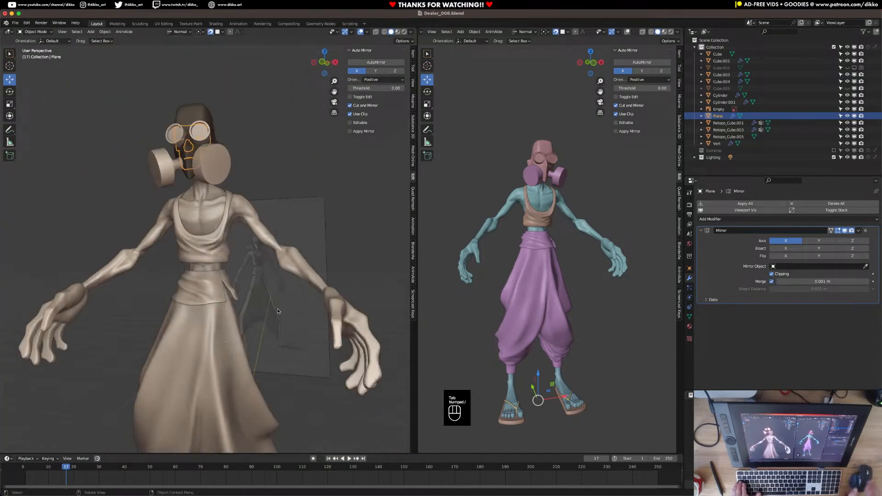
key("KP_Divide")
middle_click_drag(261, 271, 205, 314)
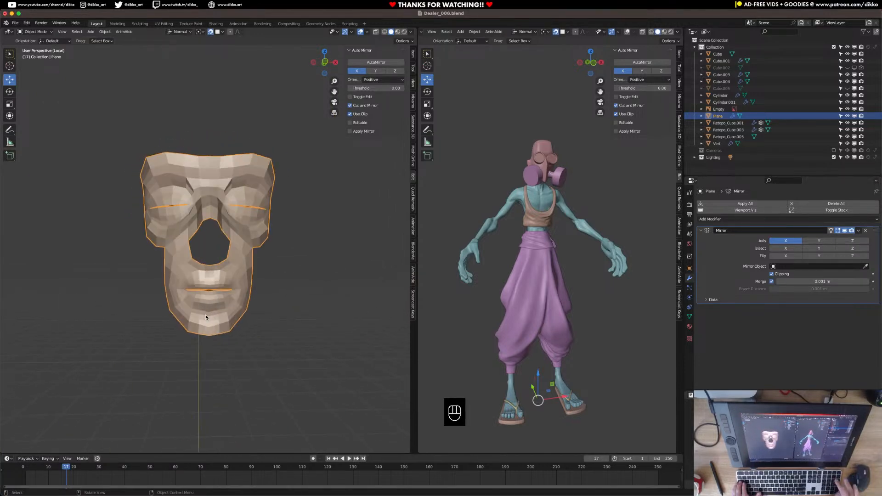
key("KP_Divide")
middle_click_drag(191, 204, 189, 175)
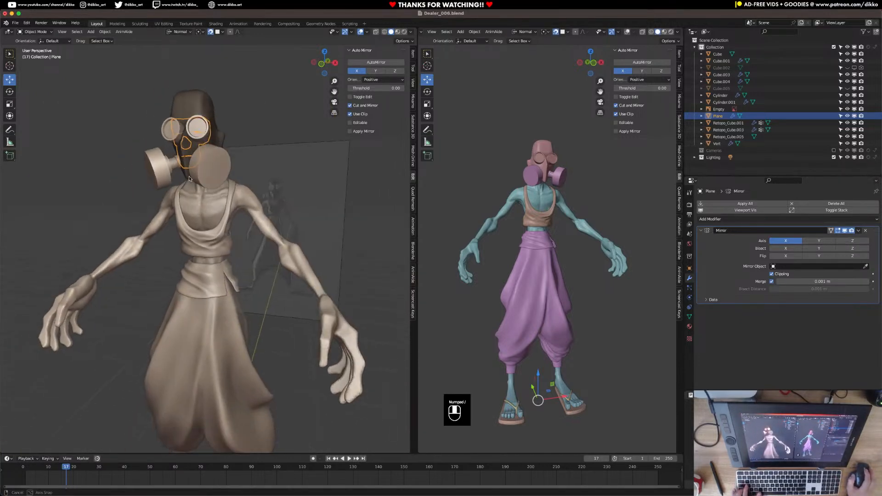
Isolate the sculpted body together with the face retopology mesh, and save the file
left_click(243, 198)
key("KP_Divide")
key("super+s")
scroll(243, 199, "up", 5)
middle_click_drag(208, 206, 347, 120, "shift")
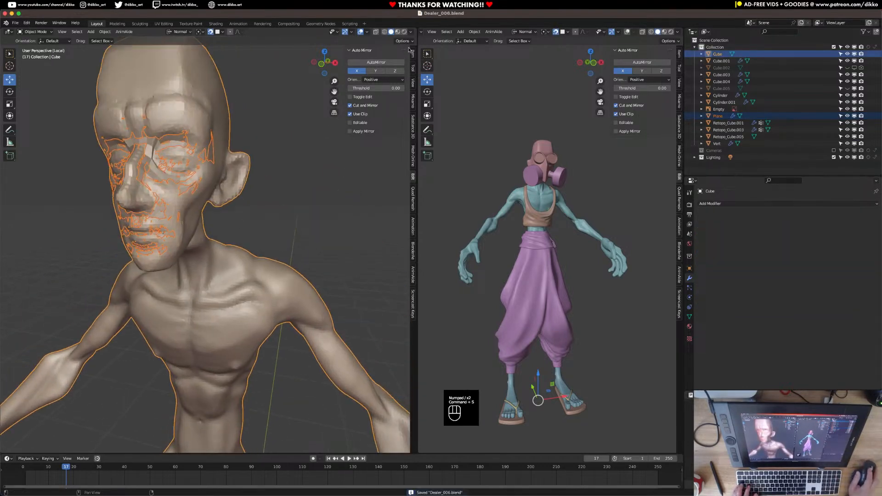
Set the modelling viewport's shading to show each object in its own random colour
left_click(411, 32)
left_click(411, 120)
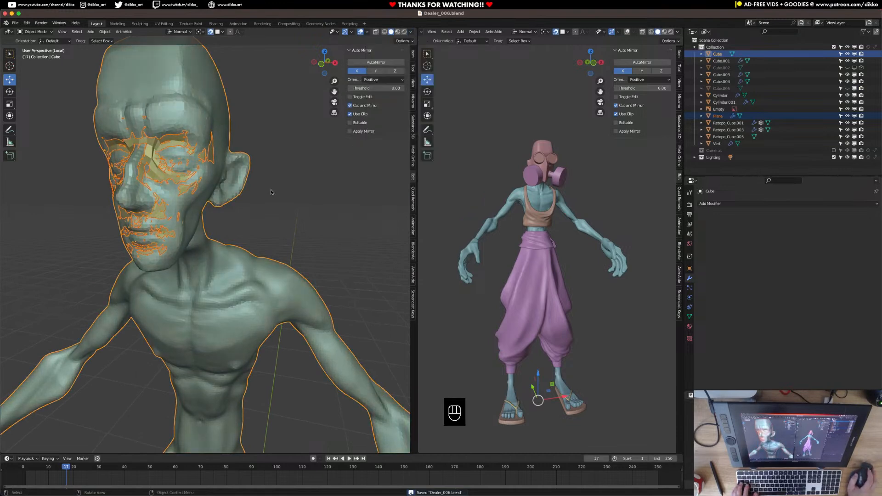
middle_click_drag(272, 191, 291, 191)
Select the face retopology mesh, open its object properties and enter Edit Mode
left_click(189, 171)
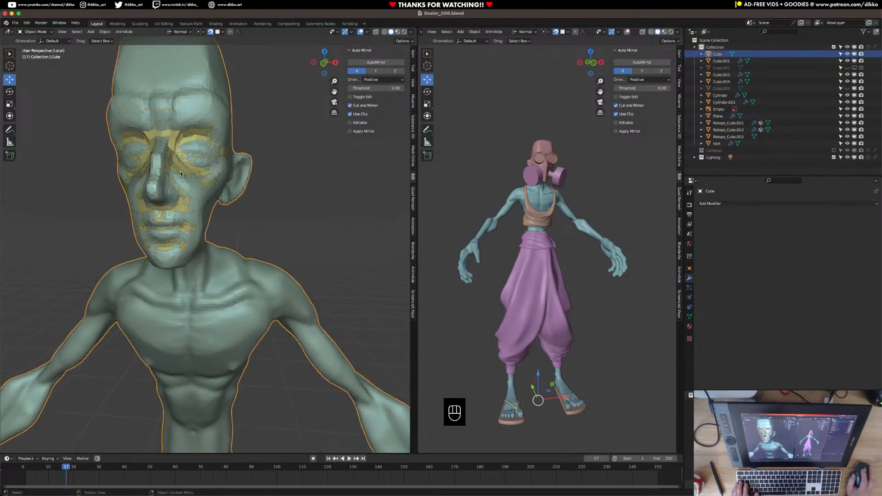
left_click(688, 268)
key("Tab")
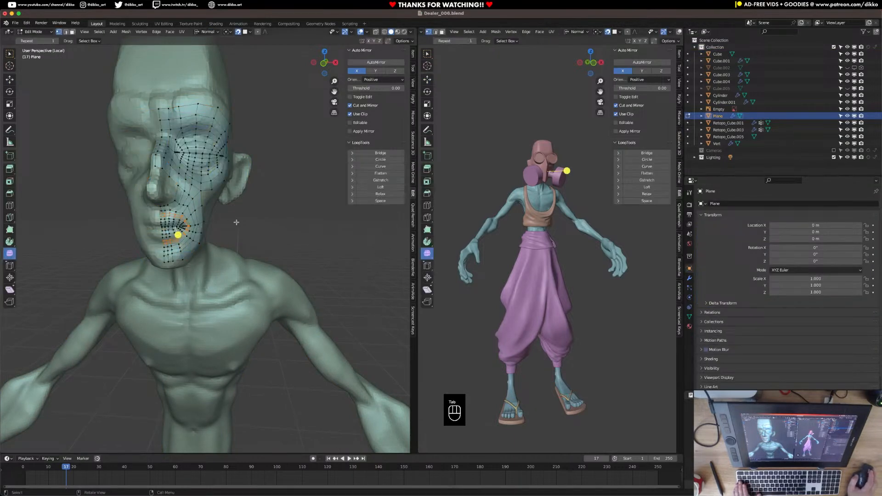
Move a vertex on the mesh's outer lower-cheek border so it follows the sculpted cheek
middle_click_drag(218, 212, 227, 335)
scroll(153, 193, "up", 5)
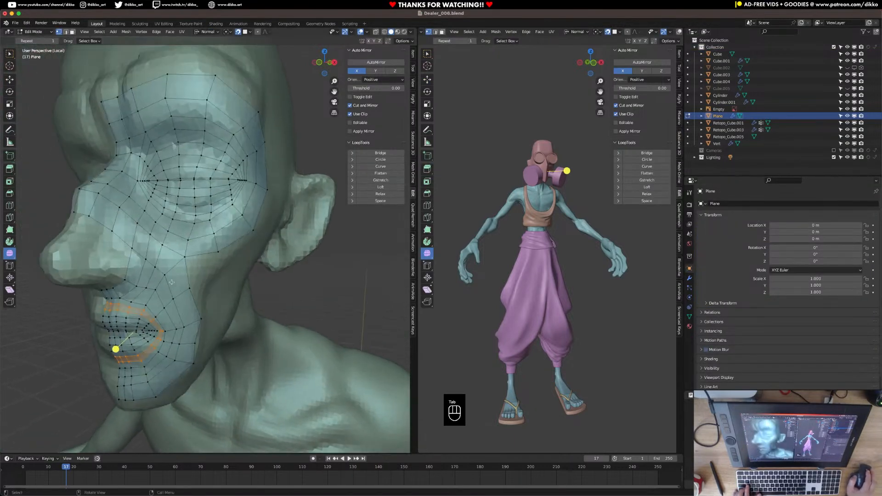
middle_click_drag(200, 308, 165, 275)
left_click(174, 303)
key("g")
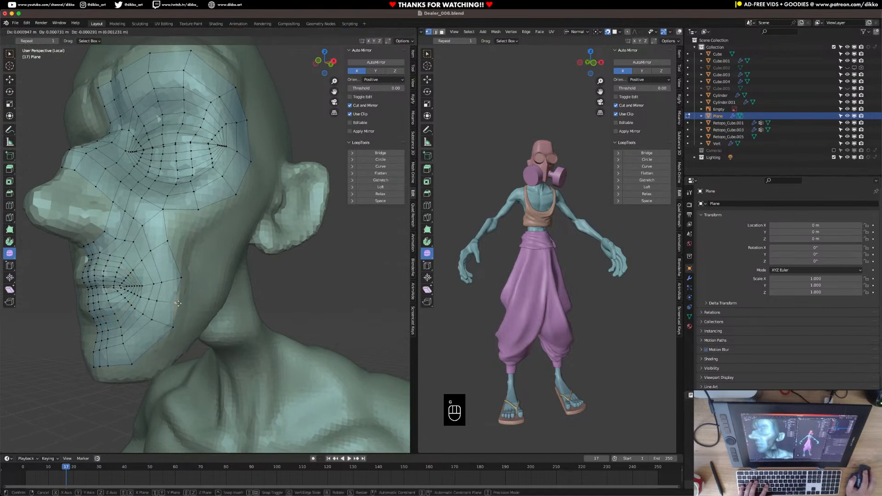
left_click(181, 304)
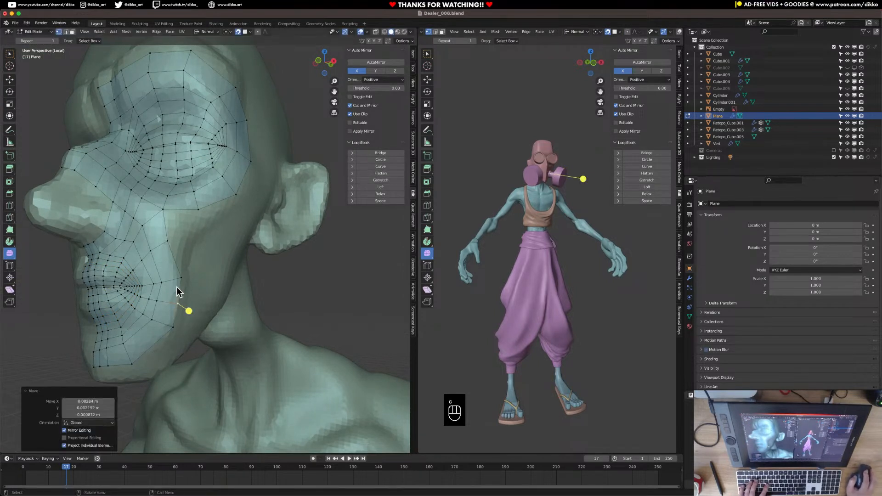
Replace the modelling viewport's random object colours with the plain matcap colour, and save the file
left_click(411, 32)
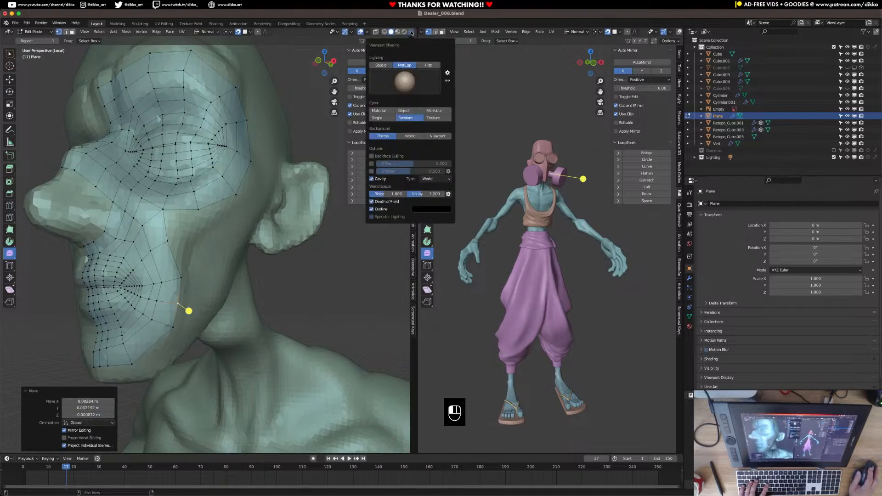
left_click(384, 114)
mouse_move(239, 220)
middle_mouse_down()
mouse_move(199, 235)
mouse_move(192, 250)
mouse_move(191, 242)
mouse_move(152, 245)
middle_mouse_up()
key("super+s")
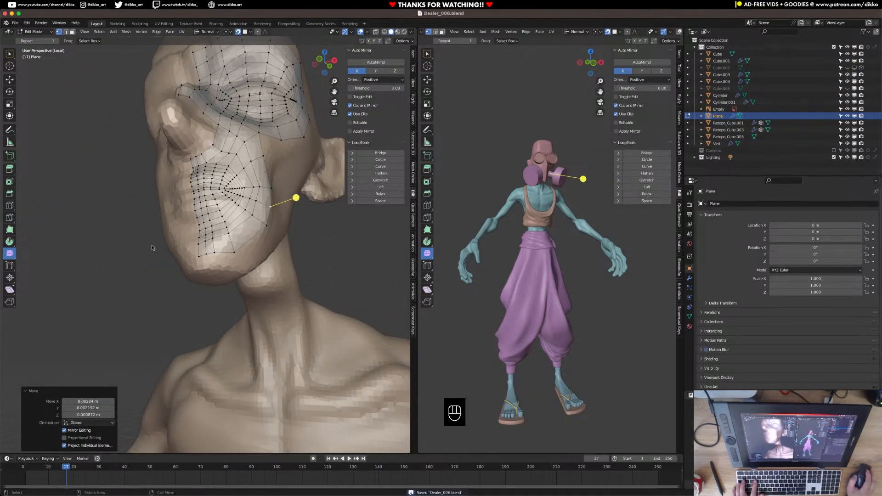
In edge selection mode, extrude the lowest chin edge down over the chin and underneath it in three segments
left_click(65, 32)
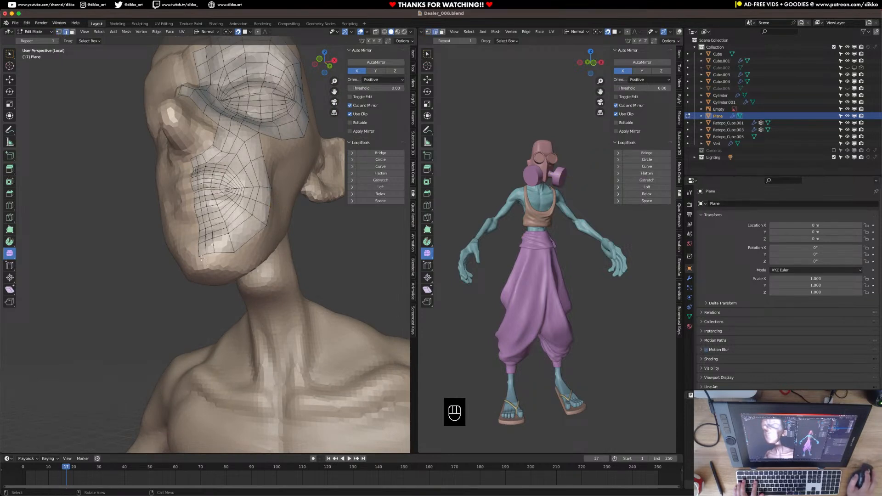
key("e")
key("e")
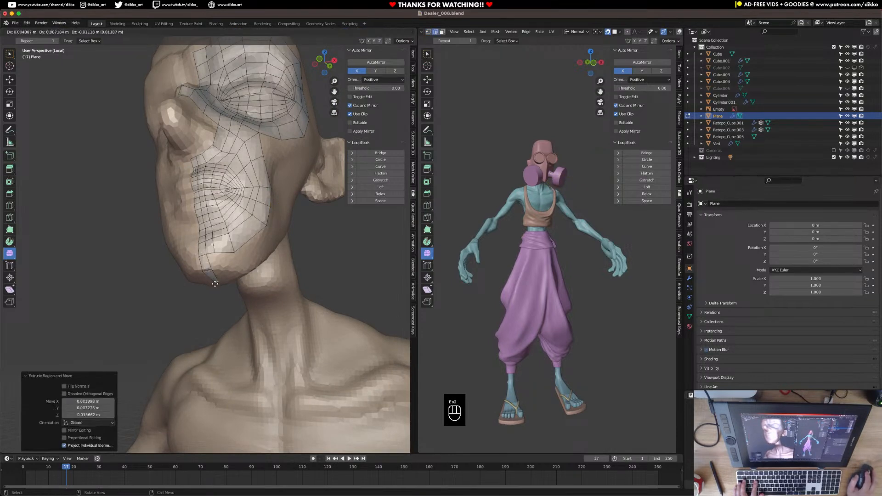
left_click(216, 279)
middle_click_drag(216, 279, 185, 281)
key("e")
left_click(194, 272)
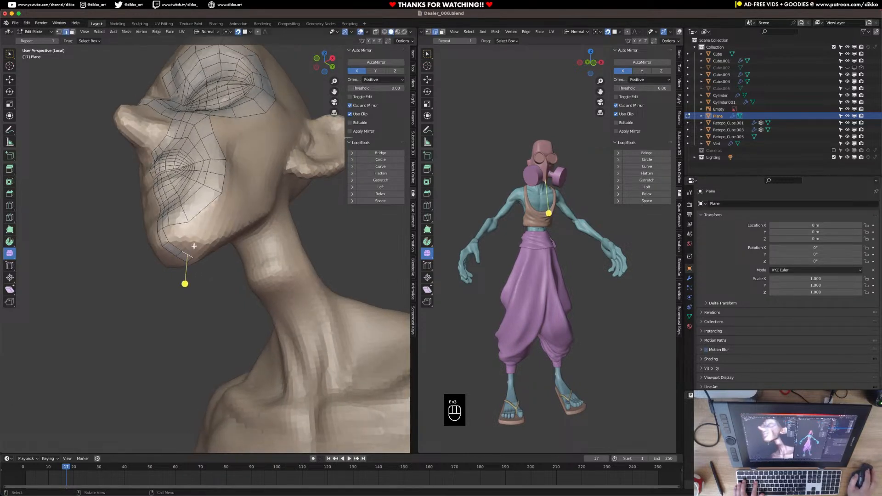
Extrude two more segments from under the chin onto the jawline and rotate the end edge to follow it
key("e")
left_click(202, 241)
key("e")
left_click(218, 233)
key("r")
left_click(235, 228)
Continue extruding the strip back along the jawline to the jaw corner, rotating its end edge to match the jaw
middle_click_drag(235, 226, 225, 235)
key("e")
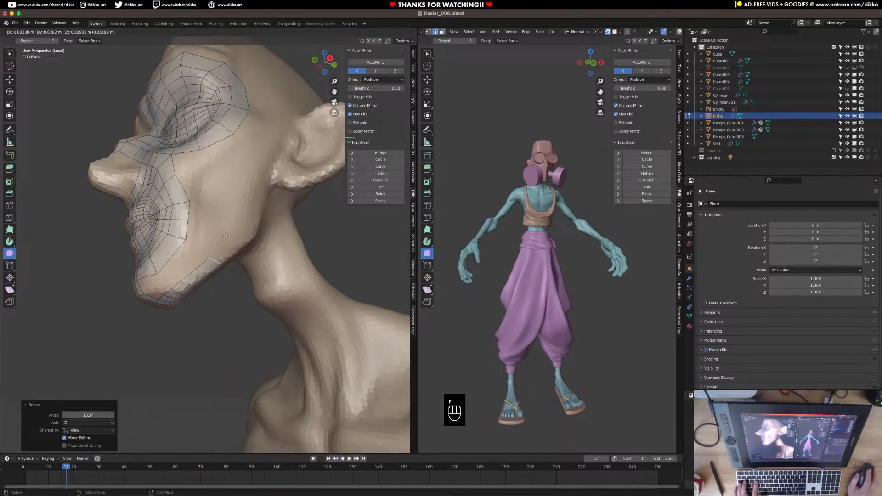
left_click(238, 224)
key("r")
left_click(243, 232)
middle_click_drag(244, 233, 236, 236)
middle_click_drag(235, 236, 199, 285, "shift")
key("e")
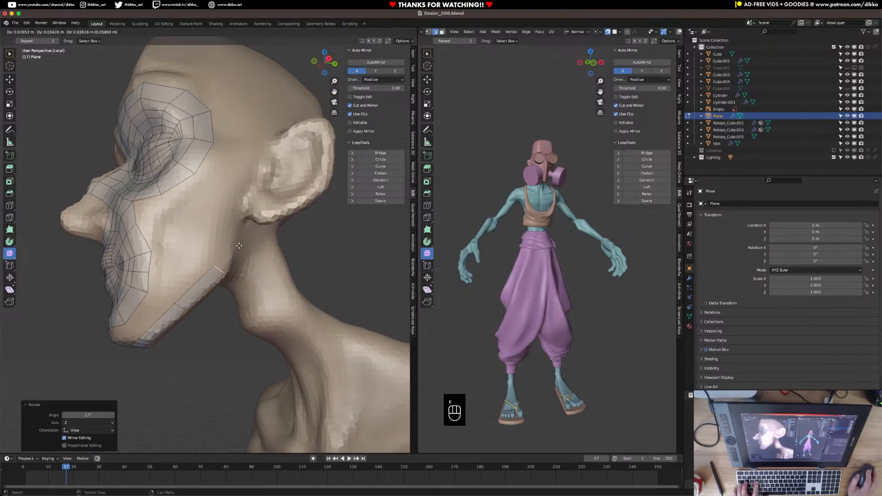
left_click(241, 244)
Extrude the strip around the jaw corner towards the earlobe, then rotate and reposition its end edge
key("e")
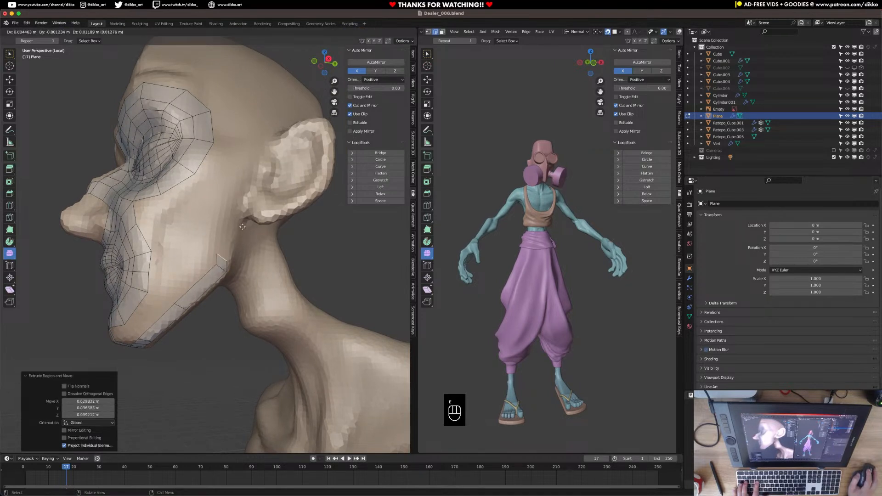
left_click(250, 234)
key("r")
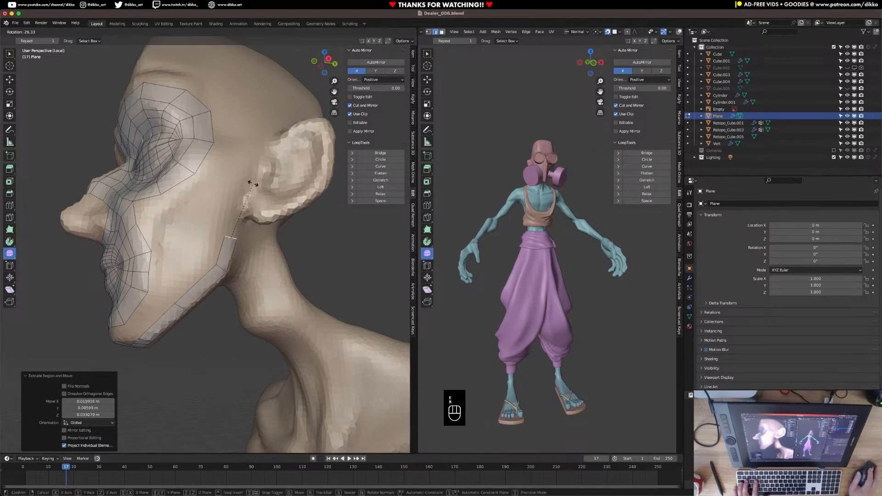
left_click(251, 184)
key("g")
left_click(251, 181)
Add a centred loop cut across the long segment of the jawline strip
key("super+r")
left_click(202, 287)
right_click(203, 286)
Extrude the strip's upper end edge in two segments up the cheek in front of the earlobe
left_click(229, 233)
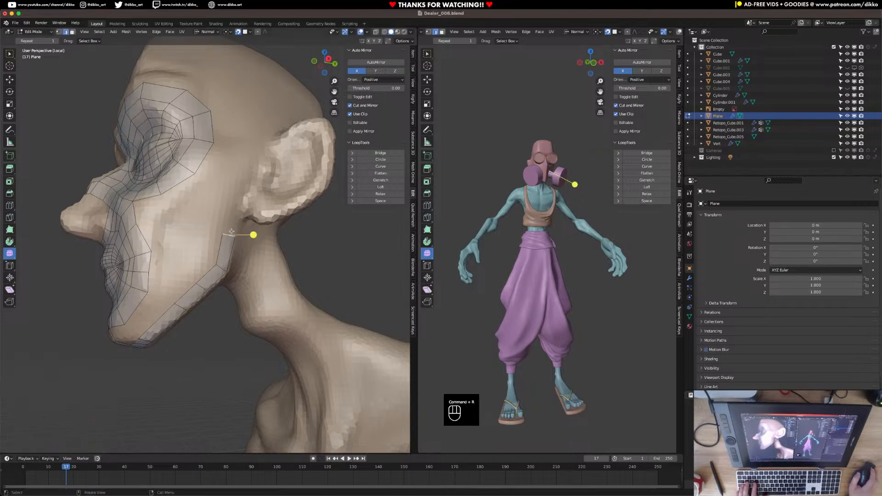
middle_click_drag(228, 228, 218, 277, "shift")
key("e")
left_click(221, 247)
key("e")
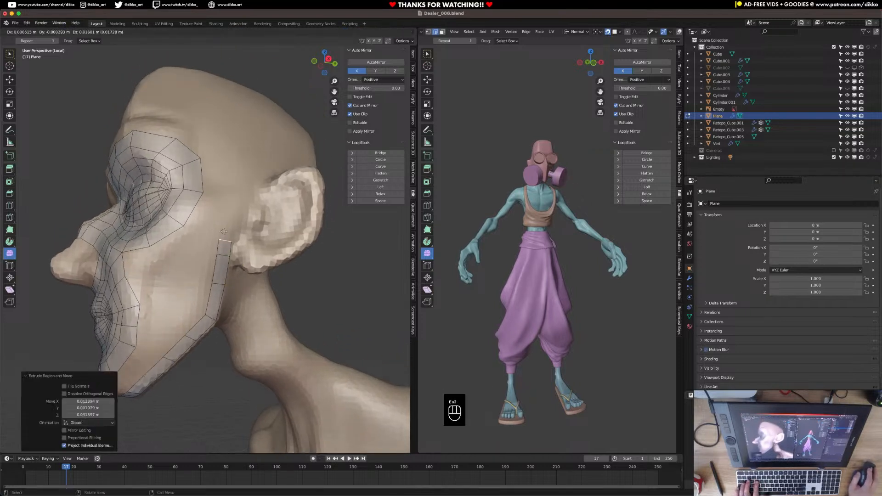
left_click(226, 225)
Extrude the strip two more segments upward past the front of the ear to the temple
middle_click_drag(225, 230, 225, 312)
key("e")
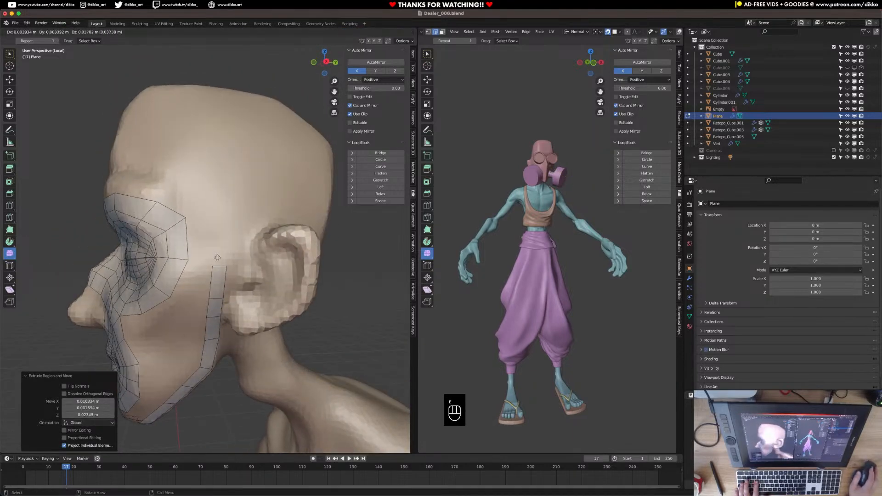
left_click(218, 254)
key("e")
left_click(220, 209)
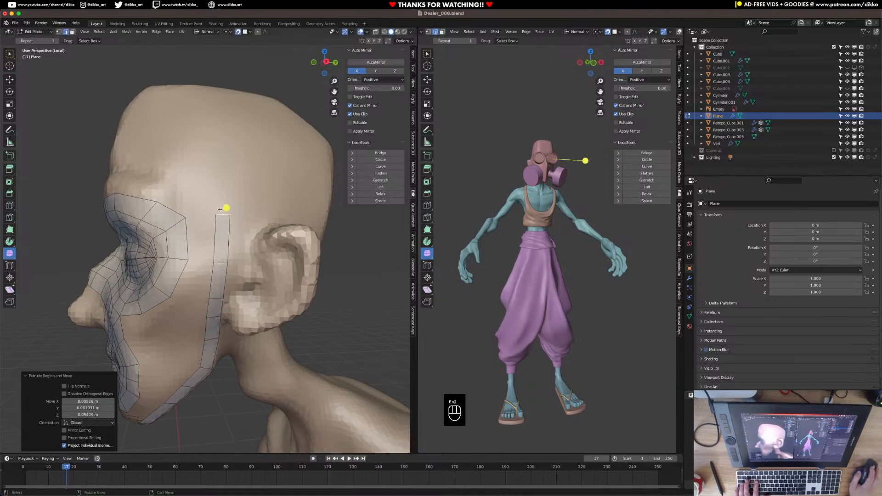
Fill faces between the outer eye loop and the vertical strip in front of the ear
middle_click_drag(162, 300, 189, 278)
left_click(220, 274)
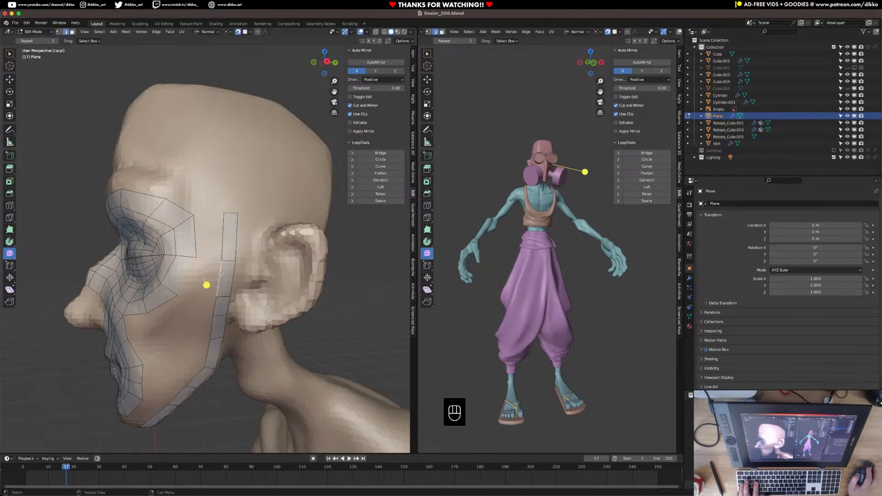
key("f")
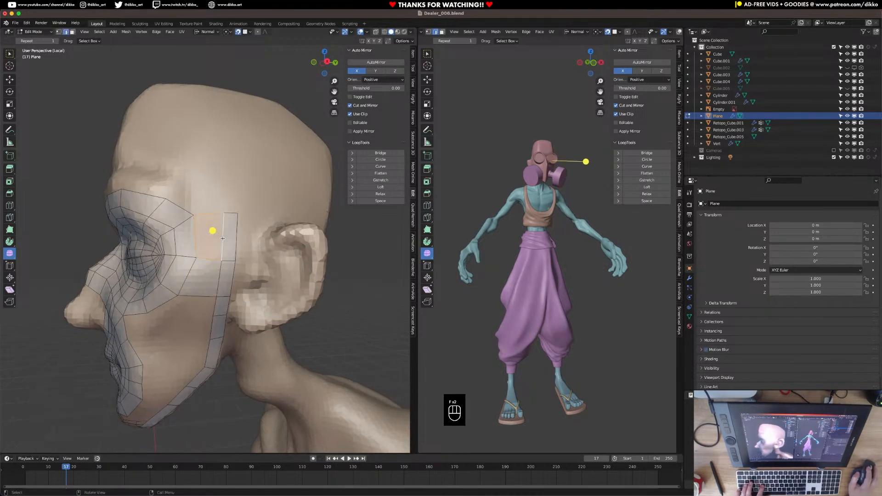
Select the facing edges of the lower cheek and the jawline strip and fill the gap between them
middle_click_drag(204, 319, 191, 341)
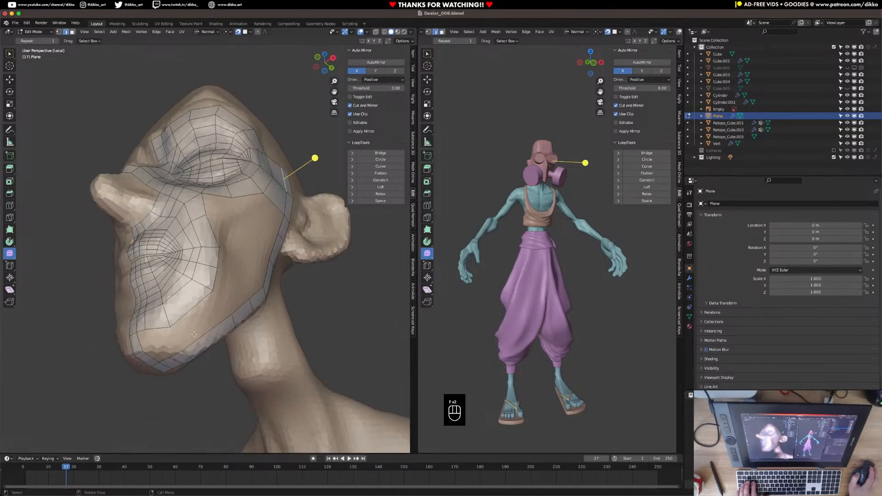
left_click(189, 310)
left_click(202, 344, "shift")
left_click(202, 337)
left_click(184, 312, "shift")
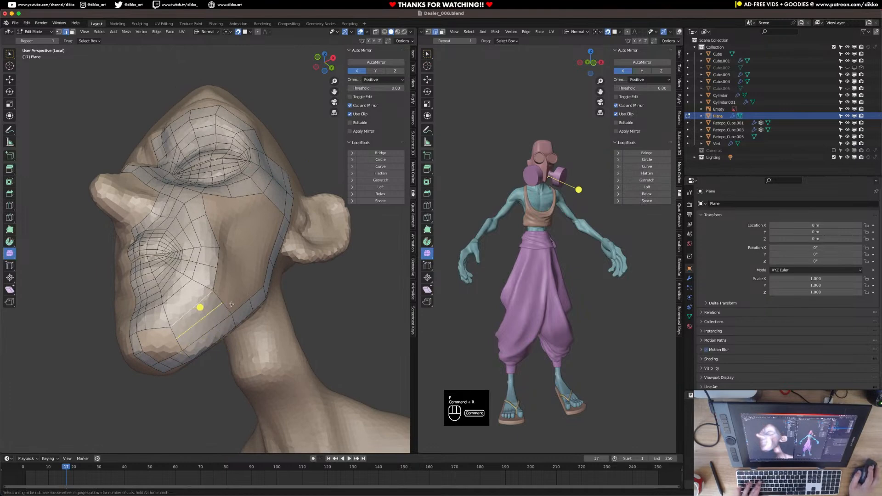
Add a loop cut through the new lower-cheek face along the jaw and snap it onto the sculpt
key("super+r")
double_click(181, 334)
key("g")
left_click(180, 334)
Grid fill the open border on the chin and nudge the new faces onto the sculpted surface
middle_click_drag(180, 334, 217, 311)
left_click(218, 304, "alt")
key("super+g")
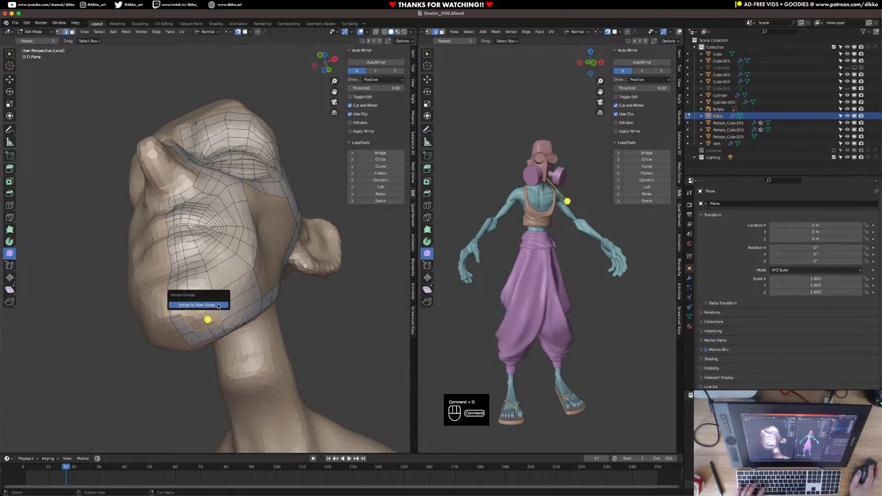
key("super+f")
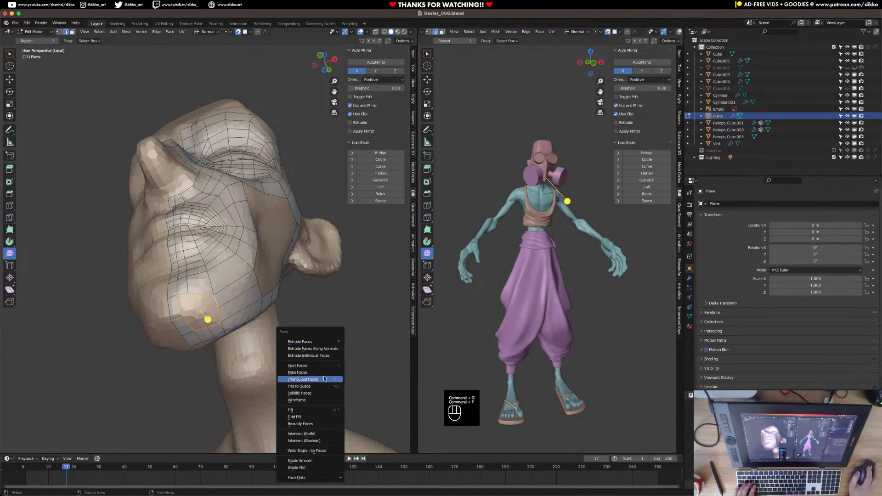
left_click(316, 417)
key("g")
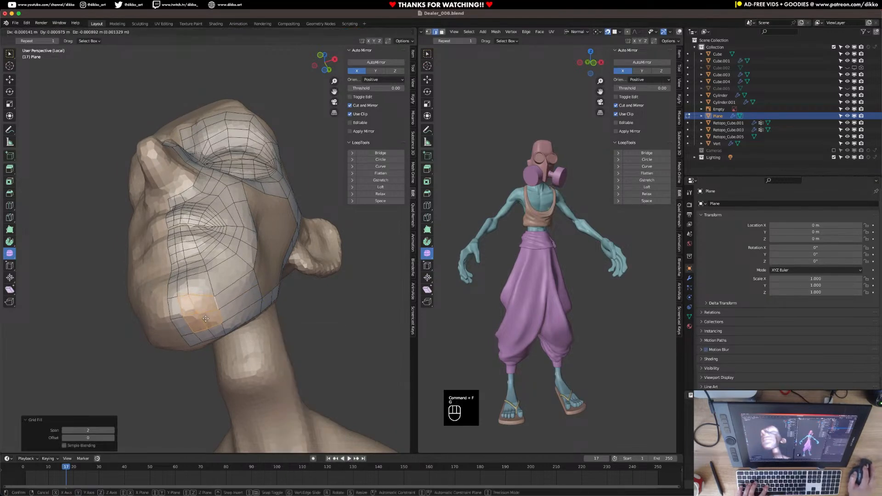
left_click(208, 320)
In vertex selection mode, reposition three vertices of the filled chin area to even out its rows
left_click(59, 31)
scroll(214, 316, "up", 4)
scroll(214, 317, "down", 4)
scroll(217, 324, "up", 2)
middle_click_drag(216, 324, 217, 332)
left_click(228, 352)
key("g")
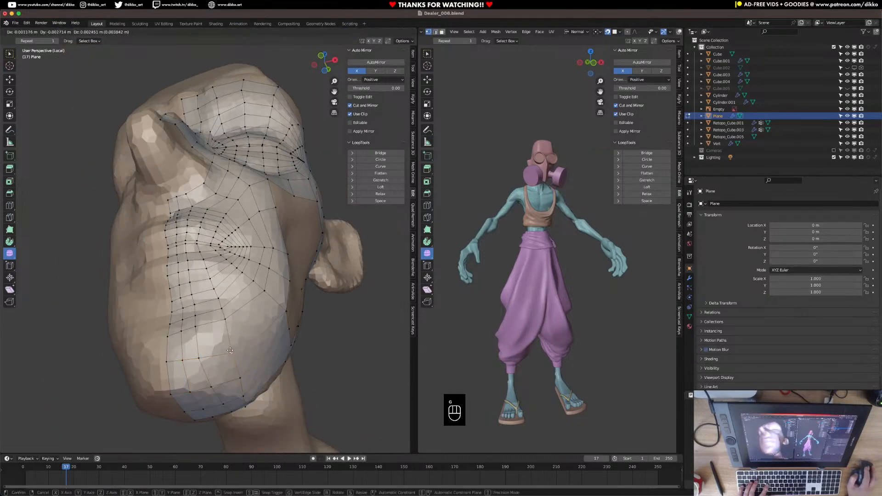
left_click(231, 345)
left_click(200, 358)
key("g")
left_click(201, 354)
left_click(186, 359)
key("g")
left_click(186, 359)
Move the vertices on the side and underside of the chin to even the spacing towards the jawline
middle_click_drag(252, 401, 65, 329)
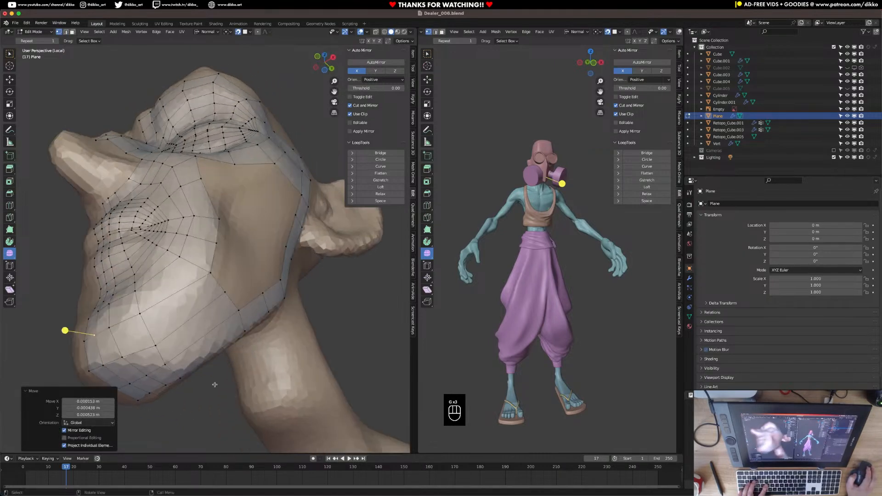
key("g")
left_click(162, 364)
key("g")
left_click(163, 351)
middle_click_drag(150, 343, 160, 364)
key("g")
left_click(175, 392)
scroll(184, 367, "down", 4)
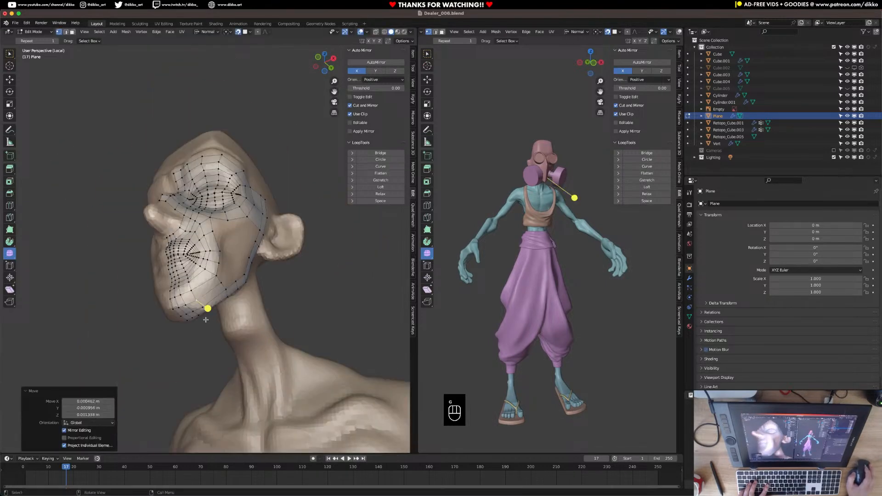
middle_click_drag(201, 312, 220, 353)
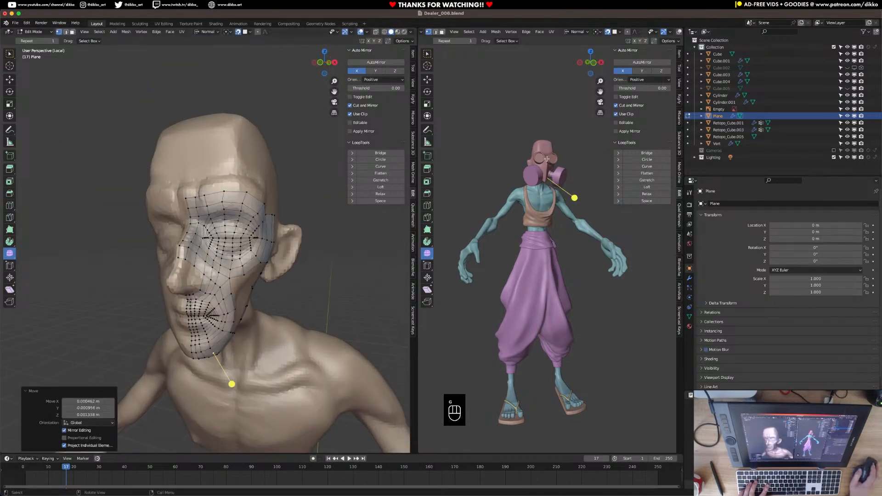
middle_click_drag(356, 259, 231, 219)
mouse_move(212, 309)
middle_mouse_down()
mouse_move(239, 317)
mouse_move(215, 321)
mouse_move(225, 323)
mouse_move(219, 350)
mouse_move(200, 340)
mouse_move(181, 350)
mouse_move(225, 332)
mouse_move(220, 318)
middle_mouse_up()
key("g")
left_click(207, 341)
key("super+z")
Reposition the vertices on the chin and just below the mouth to smooth the edge flow
left_click(201, 332)
key("g")
left_click(188, 344)
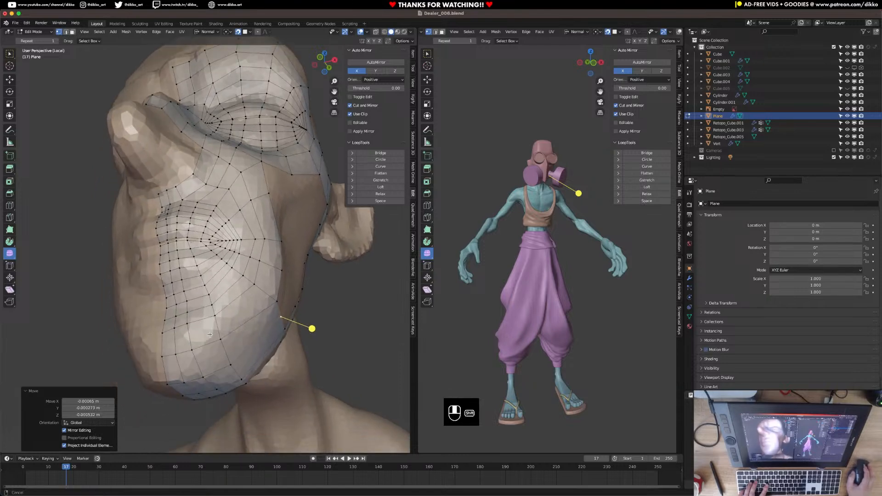
key("g")
left_click(207, 271)
key("g")
left_click(202, 260)
Shift the vertices running from below the mouth corner down to the jaw into an even curve
key("g")
left_click(211, 276)
key("g")
left_click(223, 288)
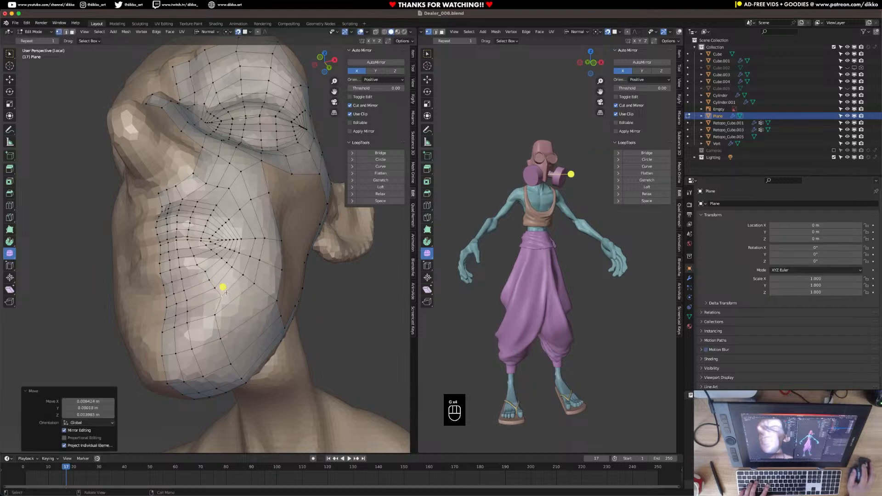
key("g")
left_click(236, 299)
key("g")
left_click(259, 328)
Reposition the lower-cheek and jawline vertices to widen and even out the faces along the jaw
middle_click_drag(240, 325, 184, 263)
key("g")
left_click(206, 290)
key("g")
left_click(208, 332)
key("g")
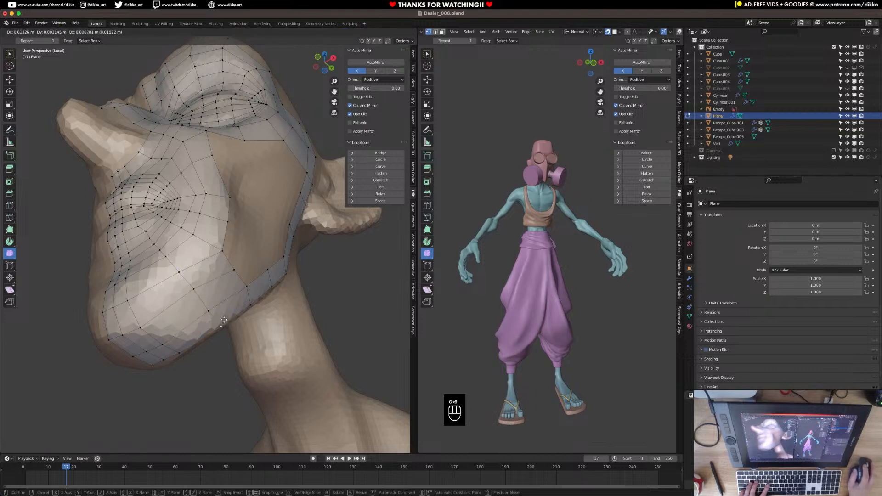
left_click(222, 318)
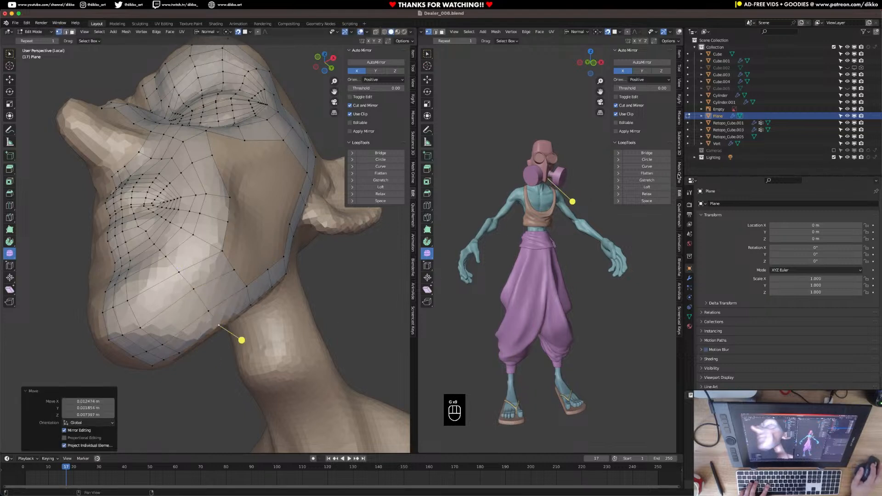
Hide the sidebar in the viewport showing the full character
left_click(679, 212)
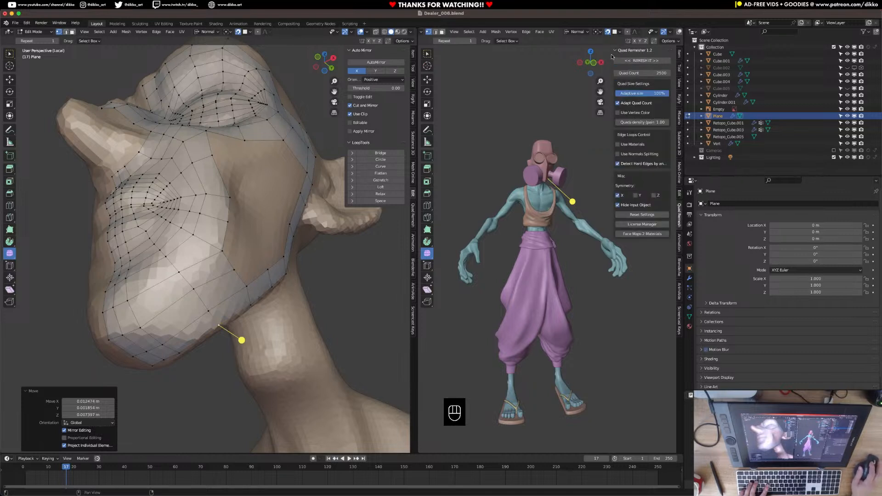
left_click_drag(610, 54, 693, 61)
Move three vertices along the underside of the jaw and chin to space the rows evenly
middle_click_drag(211, 306, 232, 335)
key("g")
left_click(225, 320)
left_click(174, 337)
key("g")
left_click(187, 331)
left_click(154, 328)
key("g")
left_click(163, 324)
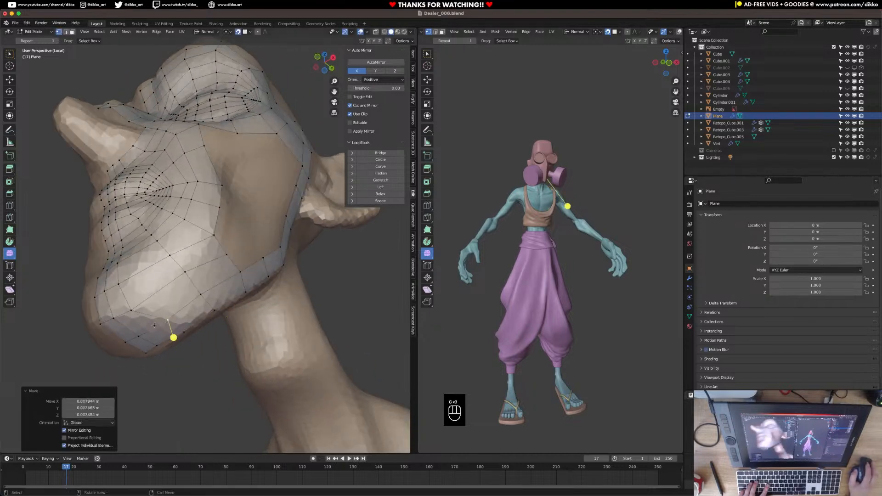
Move the chin vertices below the lower lip to even out the faces on the front of the chin
middle_click_drag(173, 334, 211, 374)
key("g")
left_click(164, 315)
left_click(163, 316)
key("g")
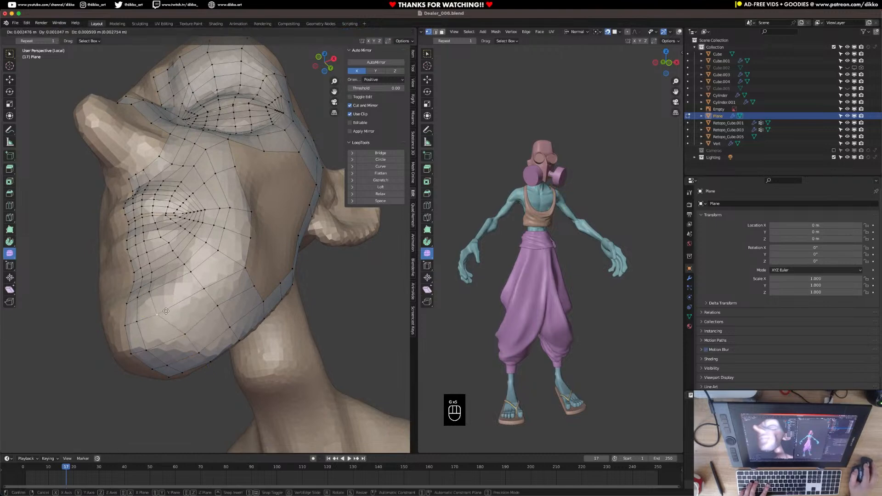
left_click(171, 307)
Reposition the lower chin vertices so the rows between the mouth and jaw are spaced evenly
middle_click_drag(168, 305, 208, 329)
key("g")
left_click(245, 356)
left_click(183, 337)
key("g")
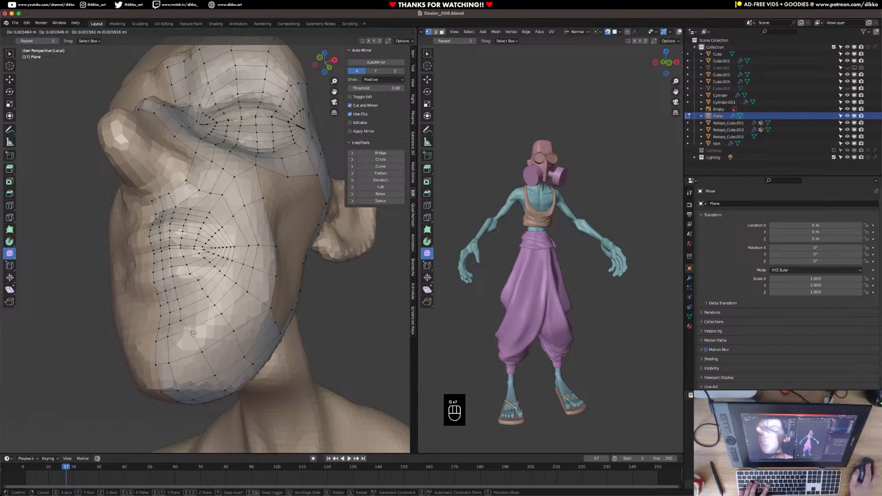
left_click(192, 322)
Shift the vertices just below the lower lip near the face's centre line for smoother spacing
key("g")
left_click(178, 305)
key("g")
left_click(186, 304)
left_click(177, 299)
key("g")
left_click(180, 301)
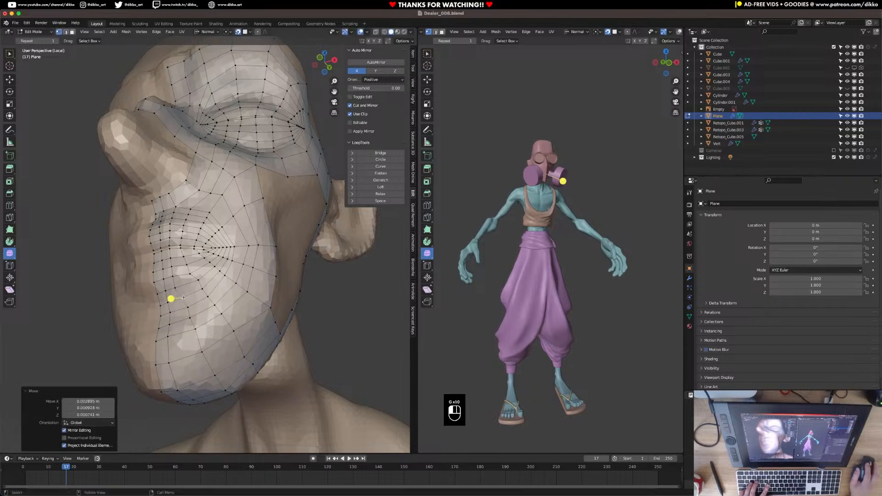
Move the vertices on the side of the chin below the mouth corner to even out their faces
scroll(211, 333, "down", 5)
scroll(227, 345, "up", 4)
mouse_move(216, 338)
middle_mouse_down()
mouse_move(227, 345)
mouse_move(218, 354)
middle_mouse_up()
scroll(226, 345, "up", 7)
scroll(223, 349, "down", 4)
left_click(218, 354)
key("g")
left_click(220, 355)
key("g")
left_click(249, 353)
Nudge three more vertices on the lower side of the chin to even the rows running towards the jaw
left_click(235, 387)
key("g")
left_click(233, 390)
left_click(249, 428)
key("g")
left_click(247, 430)
scroll(247, 431, "down", 3)
middle_click_drag(243, 369, 245, 339, "shift")
left_click(211, 334)
key("g")
left_click(211, 339)
Adjust the side jaw vertices just below the open cheek gap to follow the sculpted jawline
middle_click_drag(299, 351, 179, 404)
key("g")
left_click(162, 360)
left_click(173, 364)
key("g")
left_click(174, 364)
Shift the vertices along the front border of the cheek gap, from its lower corner up to beside the nose
key("g")
left_click(164, 332)
key("g")
left_click(161, 335)
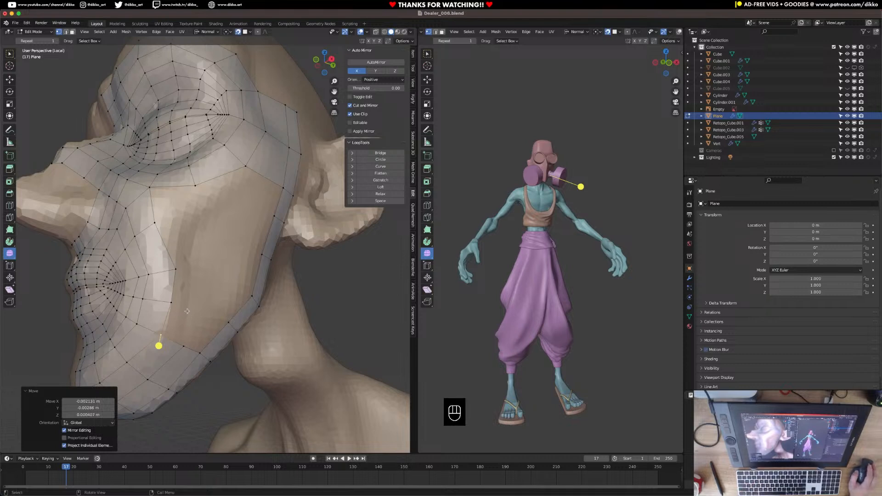
left_click(162, 222)
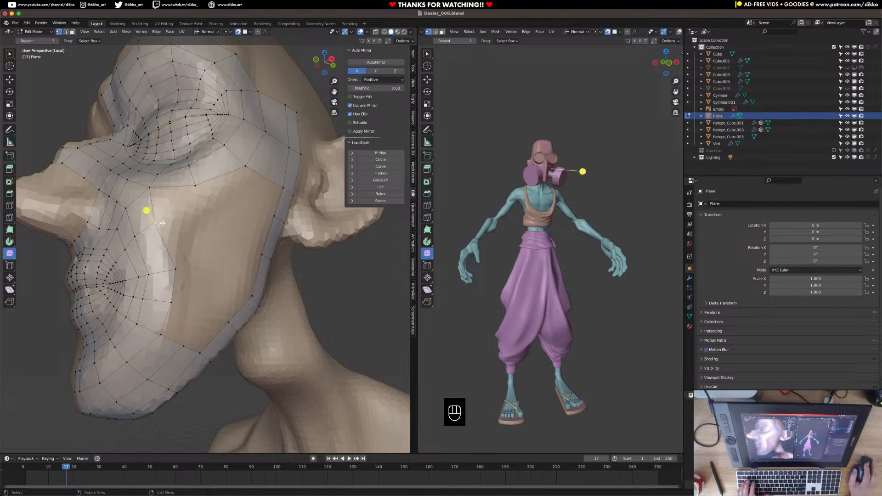
key("g")
left_click(163, 224)
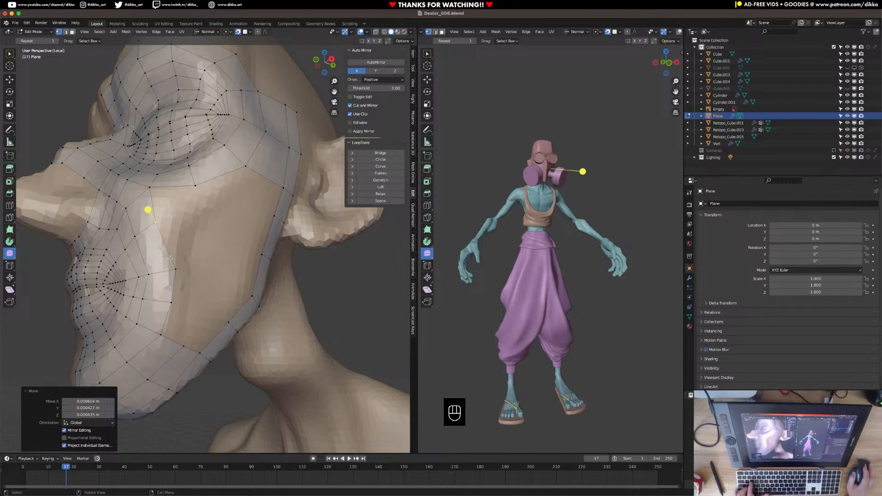
Fill two faces across the cheek from the mouth loops to the jaw strip and split them with two edge loops
left_click(65, 32)
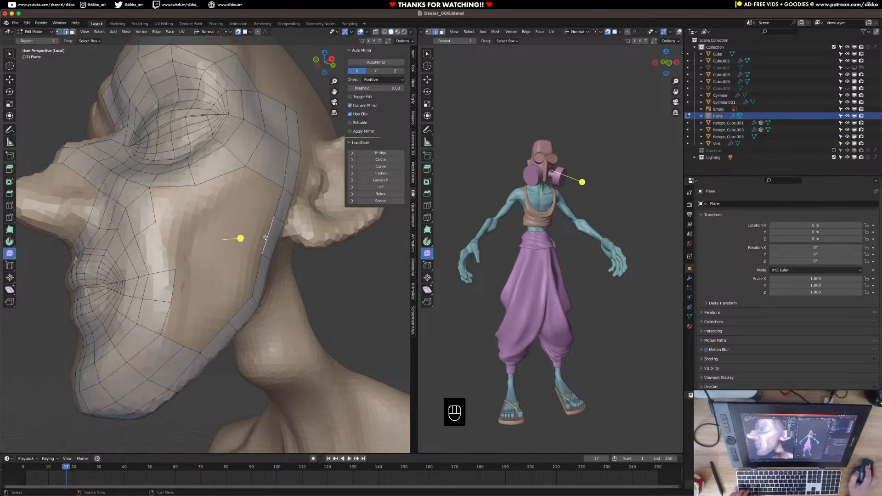
key("f")
key("f")
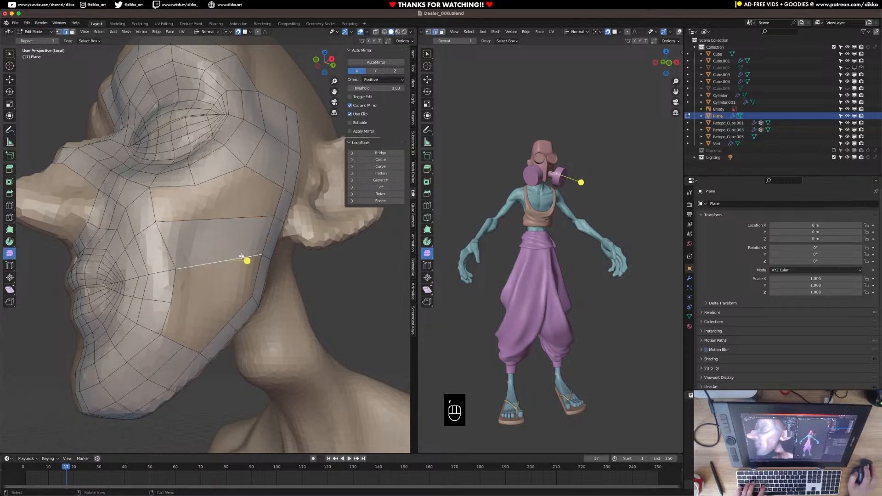
key("super+r")
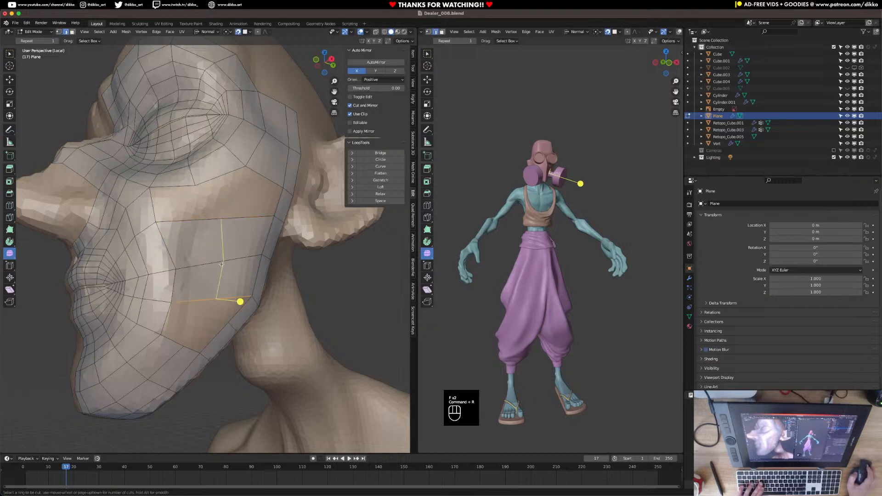
double_click(222, 264)
Fill the open row of three faces between the new cheek strip and the loops below the eye
left_click(149, 204)
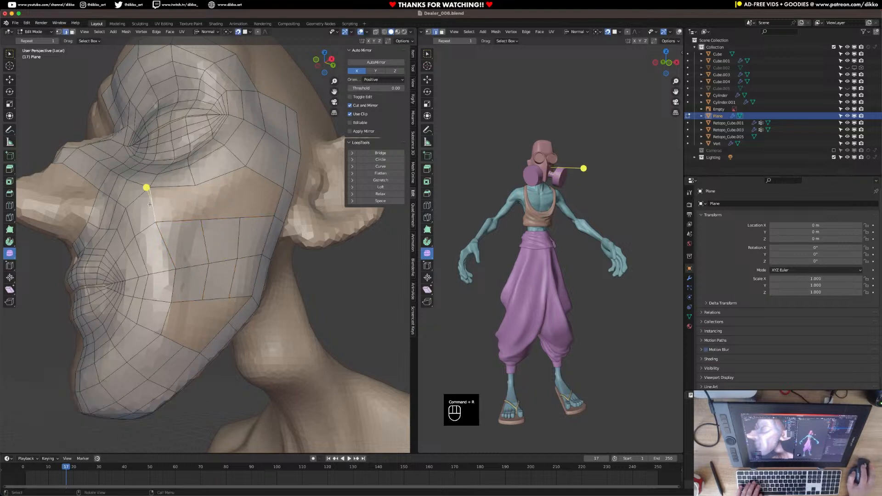
key("f")
key("f")
key("f")
mouse_move(198, 269)
middle_mouse_down()
mouse_move(222, 278)
mouse_move(199, 285)
middle_mouse_up()
scroll(197, 287, "up", 3)
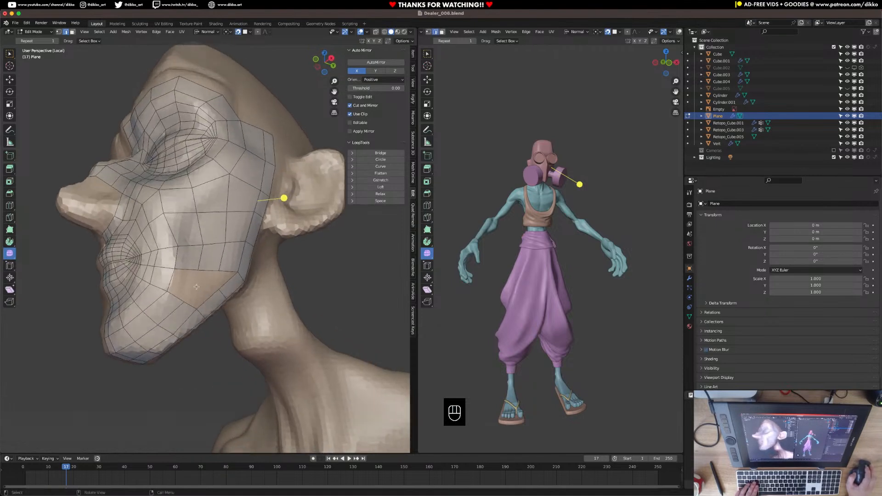
Move two vertices on the front of the upper cheek outward to widen the faces beside the nose
left_click(59, 32)
scroll(175, 200, "up", 3)
middle_click_drag(175, 200, 174, 210)
left_click(162, 228)
key("g")
left_click(178, 236)
left_click(153, 192)
key("g")
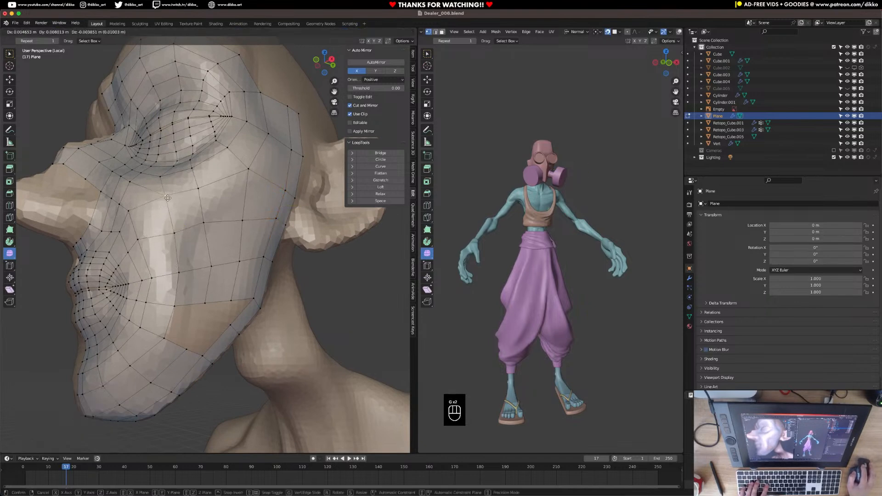
left_click(168, 197)
Reposition the vertices between the side of the nose and the new cheek patch to smooth the edge flow
middle_click_drag(168, 198, 166, 218)
key("g")
left_click(145, 199)
left_click(173, 228)
key("g")
left_click(171, 218)
Raise the two inner vertices of the cheek patch's upper row towards the eye
left_click(205, 215)
key("g")
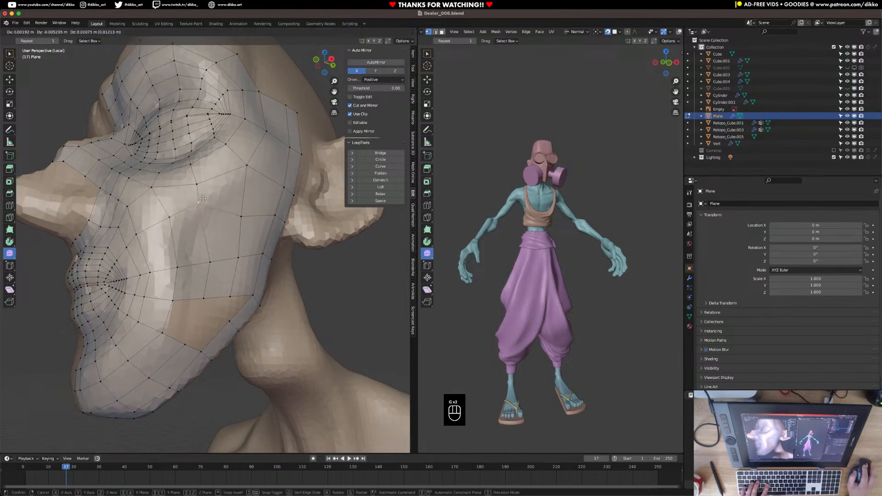
left_click(204, 199)
left_click(243, 215)
key("g")
left_click(243, 195)
Adjust the upper cheek vertices below the outer eye corner to even the faces between eye and cheek
middle_click_drag(244, 194, 222, 209)
left_click(236, 224)
key("g")
left_click(242, 205)
left_click(196, 184)
key("g")
left_click(201, 177)
Move the border vertices in front of the ear upward to line up with the raised cheek row
left_click(255, 195)
key("g")
left_click(253, 182)
key("g")
left_click(247, 173)
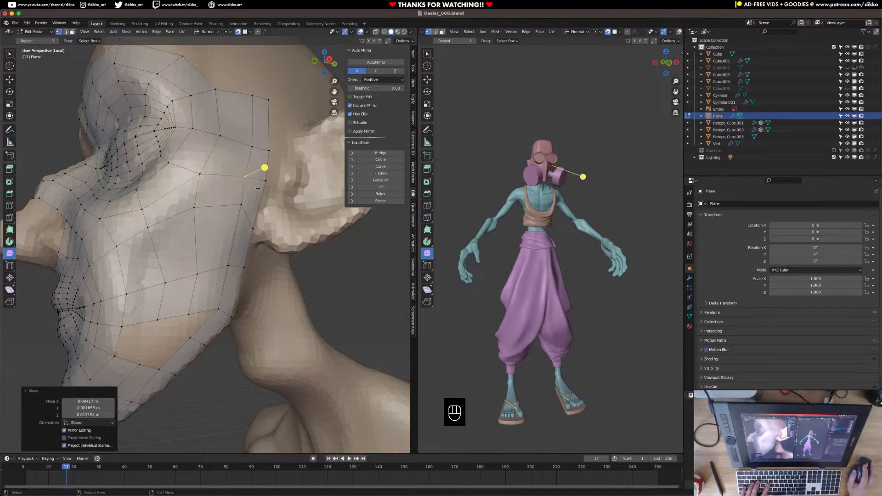
left_click(252, 229)
key("g")
left_click(260, 205)
Nudge the two vertices in the front column of the cheek patch beside the mouth
middle_click_drag(187, 275, 206, 276)
left_click(182, 273)
key("g")
left_click(183, 275)
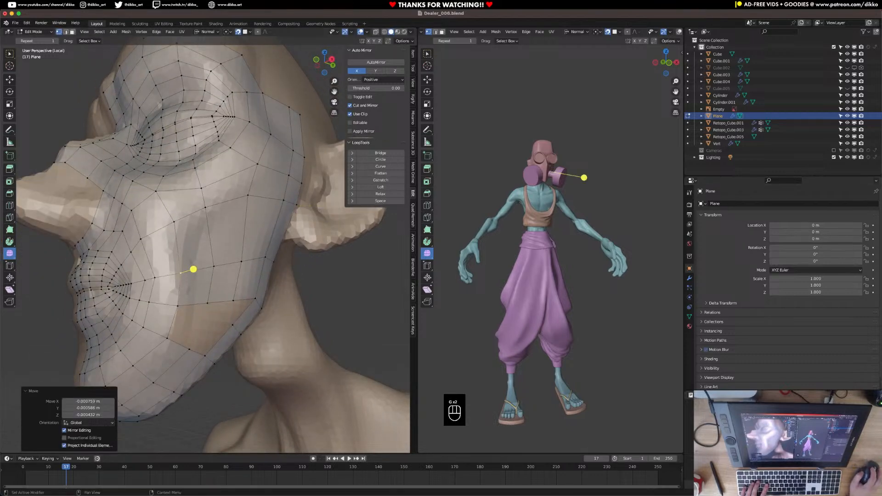
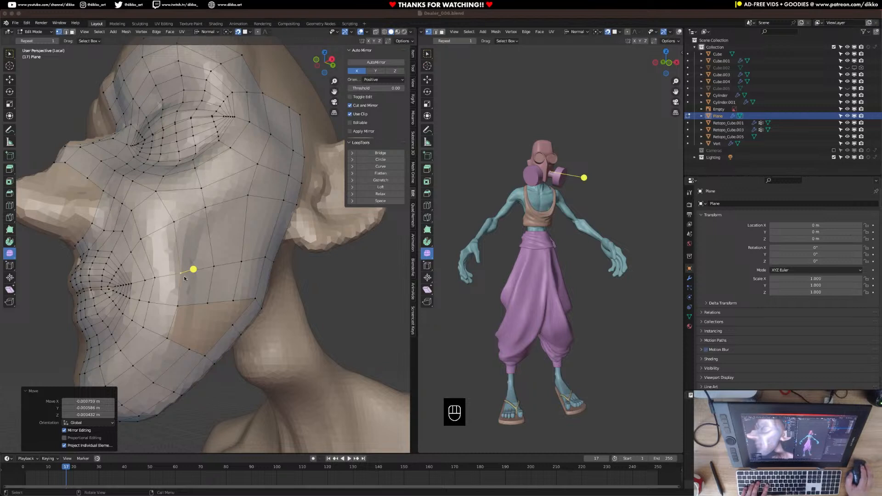
left_click(170, 225)
key("g")
left_click(171, 225)
Space out the three vertices along the cheek patch's lower edge towards the jaw
left_click(185, 305)
key("g")
left_click(184, 307)
left_click(204, 301)
key("g")
left_click(210, 299)
left_click(232, 299)
key("g")
left_click(251, 299)
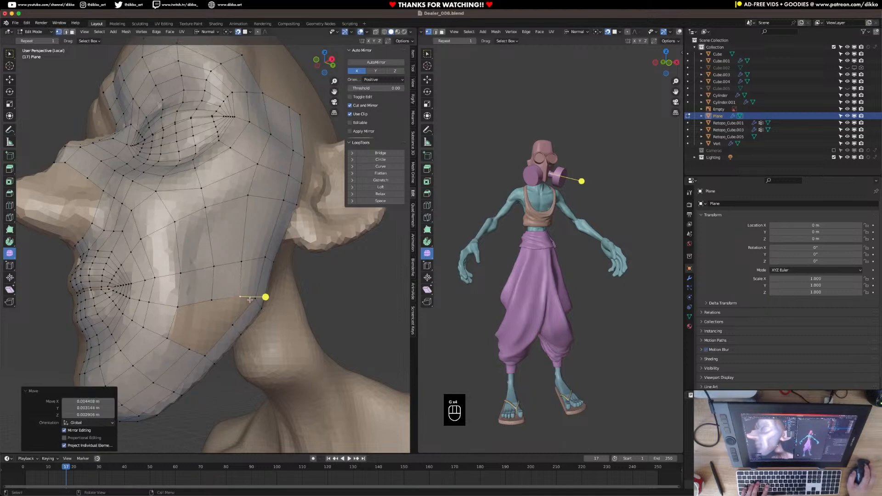
Reposition the two vertices at the jaw corner below the ear to follow the sculpted jaw
middle_click_drag(249, 299, 183, 294)
left_click(220, 309)
key("g")
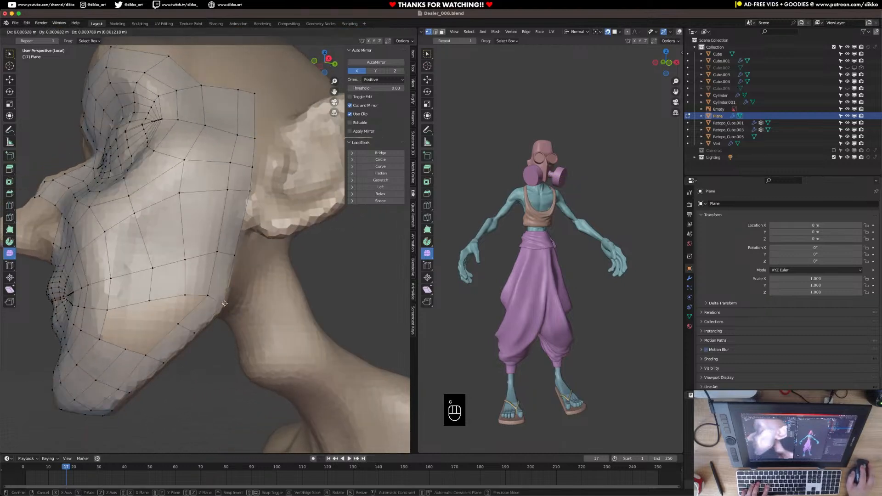
left_click(228, 300)
left_click(210, 297)
key("g")
left_click(211, 294)
Shift the two inner vertices of the cheek patch's bottom row forward for even spacing
left_click(187, 295)
key("g")
left_click(183, 293)
left_click(150, 301)
key("g")
left_click(143, 298)
Move the two inner vertices of the cheek patch's middle row upward to balance the faces
left_click(149, 267)
key("g")
left_click(140, 260)
left_click(184, 260)
key("g")
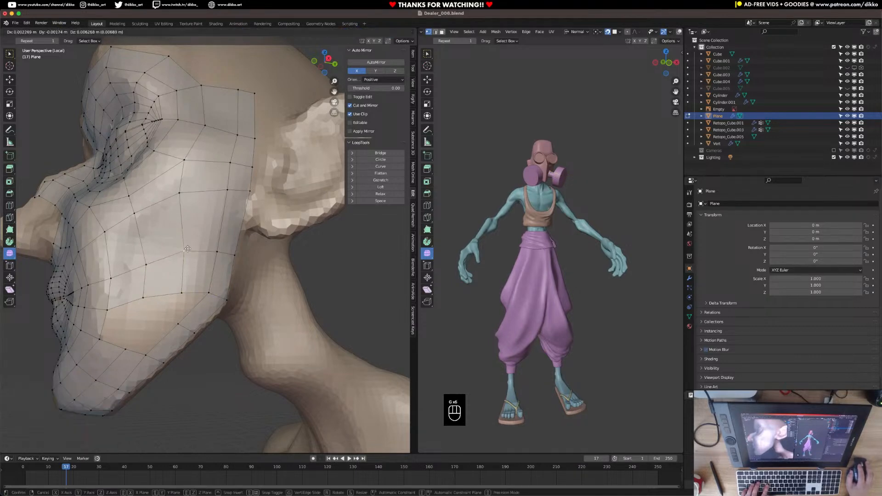
left_click(189, 250)
Nudge two vertices on the front of the mid cheek to smooth the loops leading from the mouth
middle_click_drag(173, 217, 183, 218)
left_click(125, 229)
key("g")
left_click(130, 231)
left_click(157, 211)
key("g")
left_click(159, 212)
Adjust two inner vertices of the upper cheek row between the eye and the ear for an even grid
middle_click_drag(159, 212, 170, 220)
left_click(172, 215)
key("g")
left_click(173, 211)
left_click(222, 216)
key("g")
left_click(224, 216)
middle_click_drag(224, 216, 235, 242)
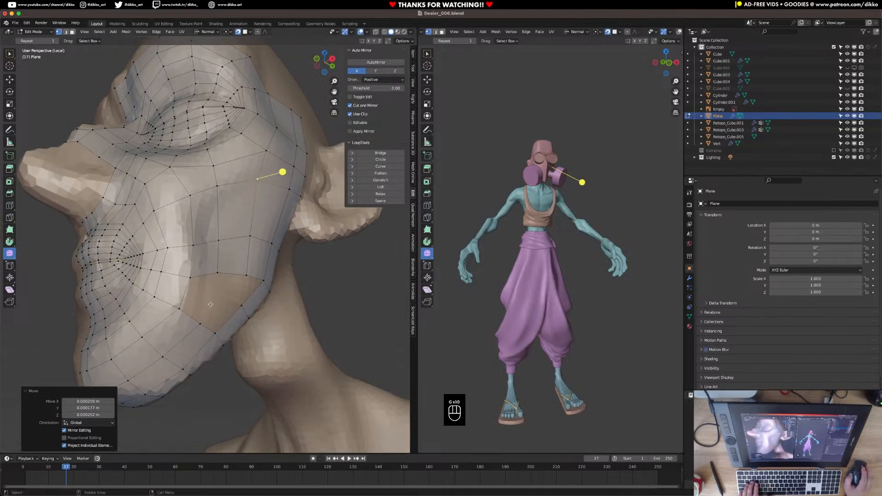
Fill the front face of the gap between the lower cheek and jaw strip, undoing the extra fills beyond it
middle_click_drag(221, 300, 212, 276)
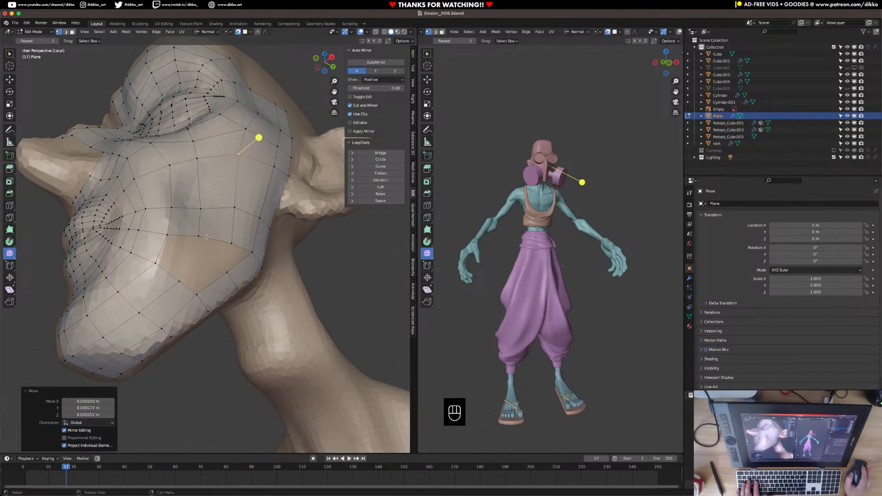
left_click(67, 31)
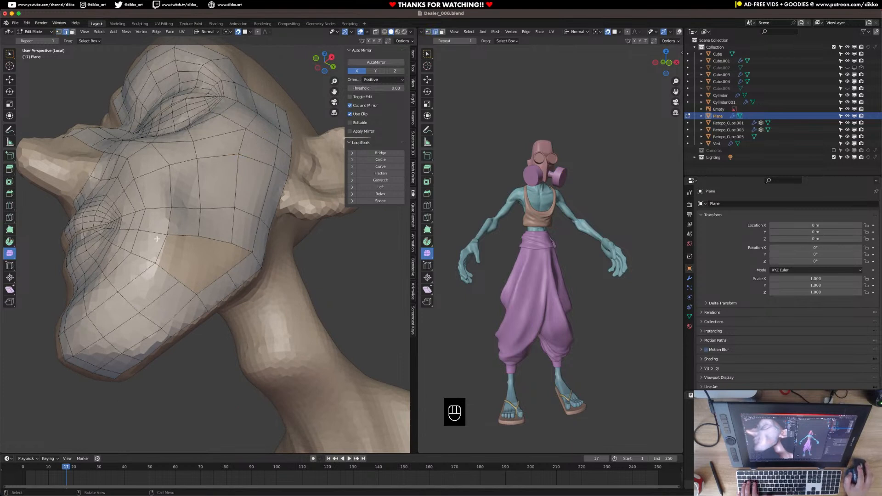
right_click(178, 273, "ctrl")
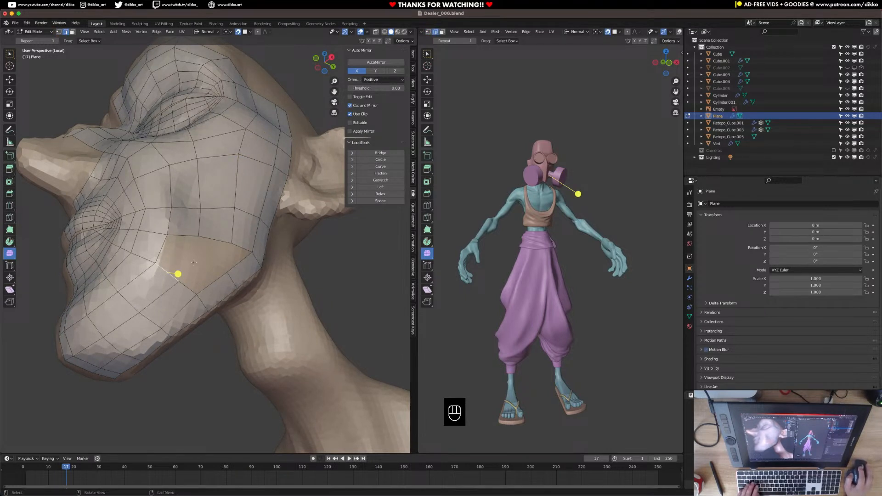
key("f")
key("f")
key("ctrl+z")
key("ctrl+z")
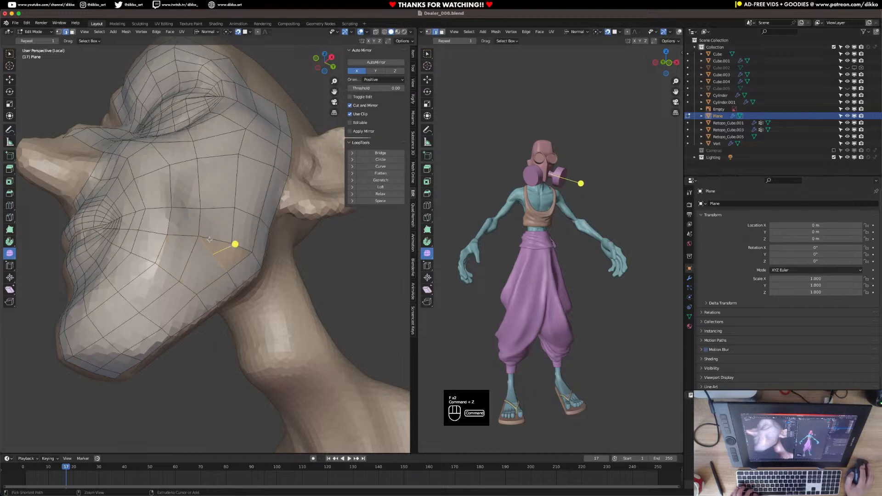
Select the facing edges of the gap between the lower cheek and the jaw strip and fill a face between them
left_click(214, 241)
left_click(187, 284, "shift")
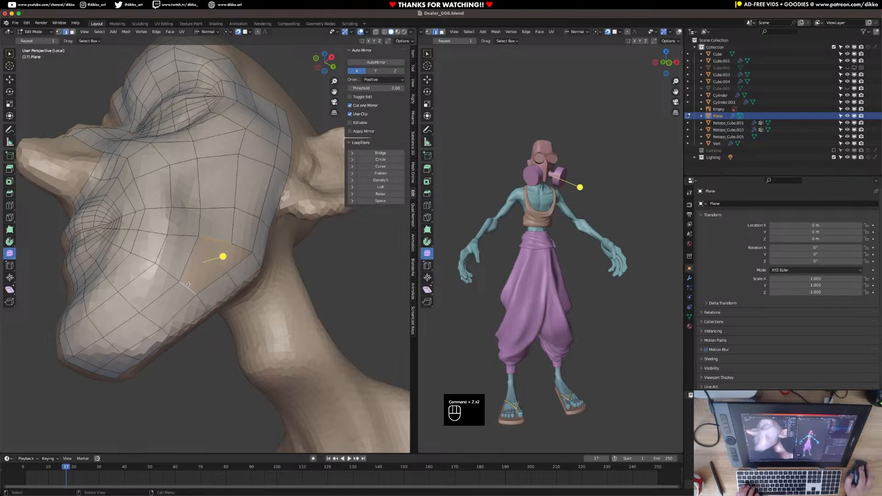
left_click(238, 260)
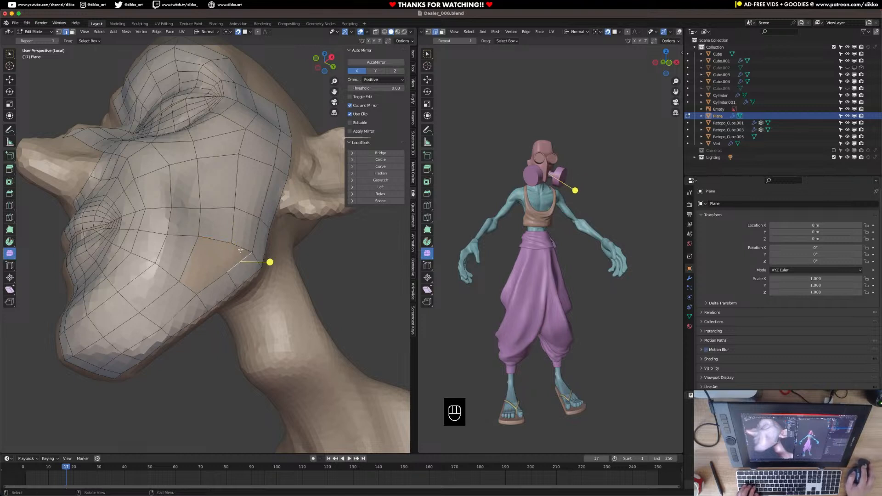
left_click(215, 240)
left_click(233, 280, "alt")
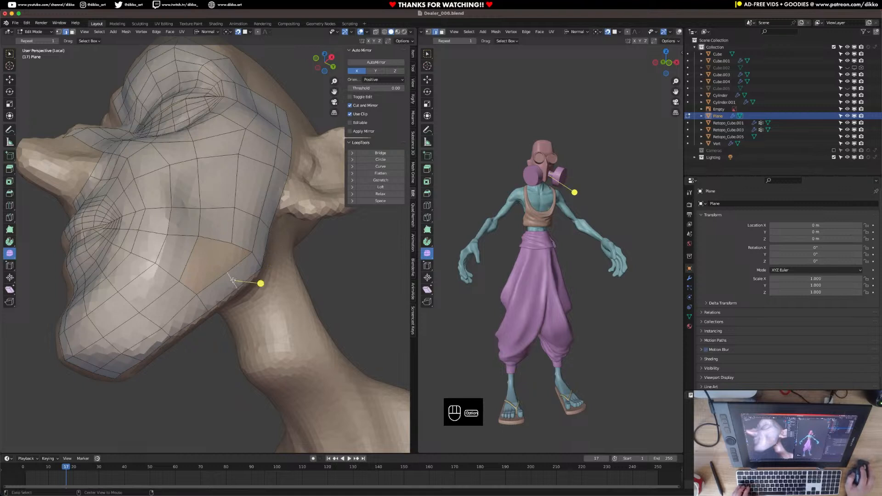
left_click(189, 288)
left_click(209, 239, "shift")
key("f")
Adjust the vertices of the jaw strip around the open gap below the lower cheek so they follow the jawline
key("1")
key("g")
middle_click_drag(195, 279, 182, 278)
left_click(178, 308)
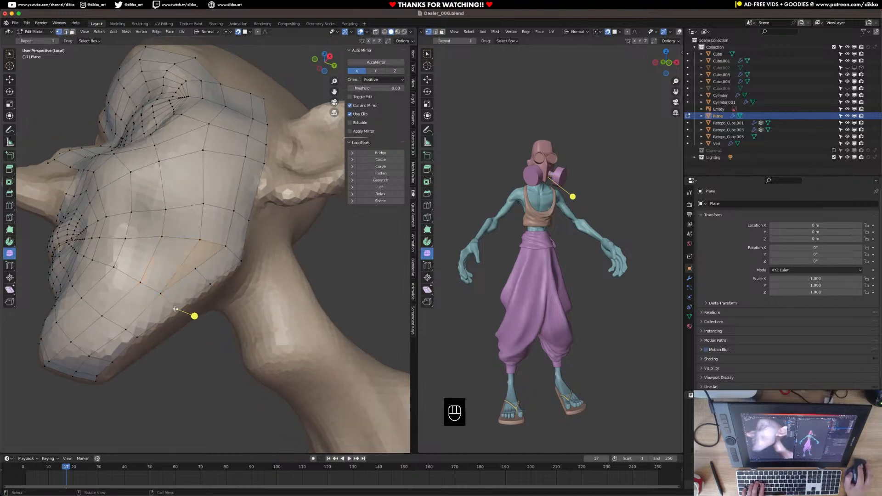
key("g")
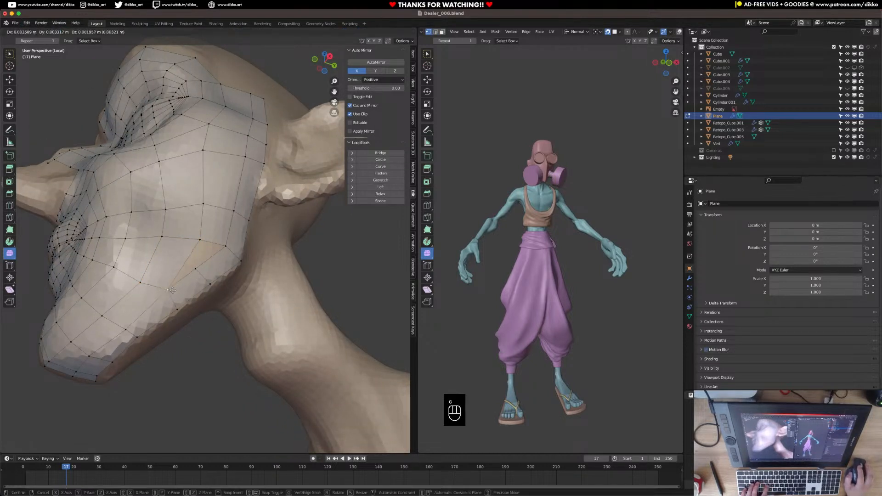
left_click(172, 292)
key("g")
left_click(214, 281)
key("g")
left_click(216, 284)
middle_click_drag(219, 283, 217, 282)
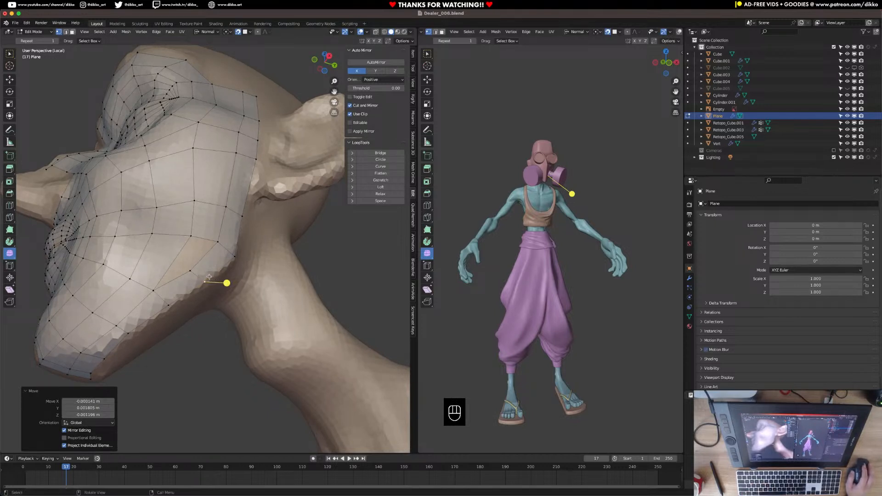
mouse_move(209, 277)
middle_mouse_down()
mouse_move(191, 274)
mouse_move(201, 265)
middle_mouse_up()
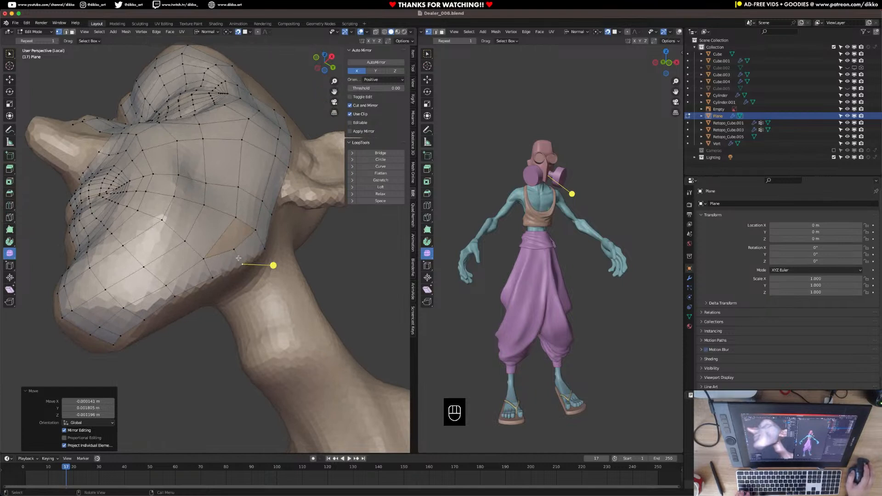
Rip the edge loop running along the lower cheek to the chin toward the cheek and dissolve the selected edges
left_click(65, 32)
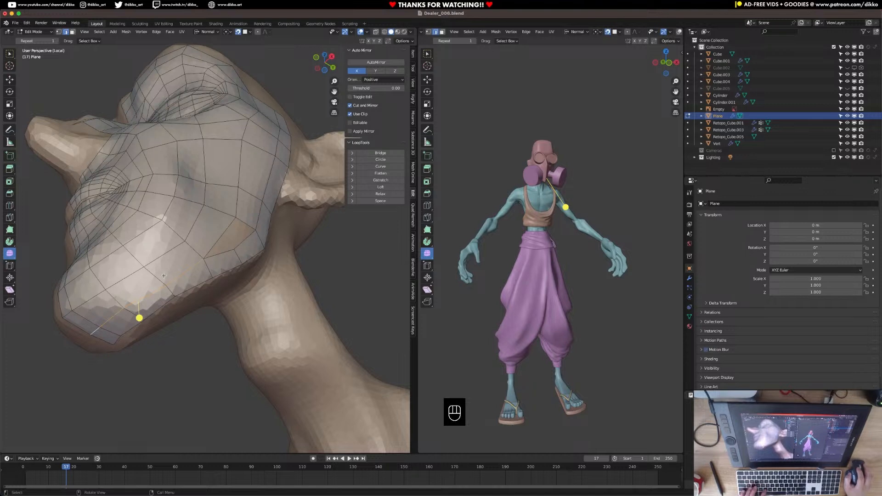
key("v")
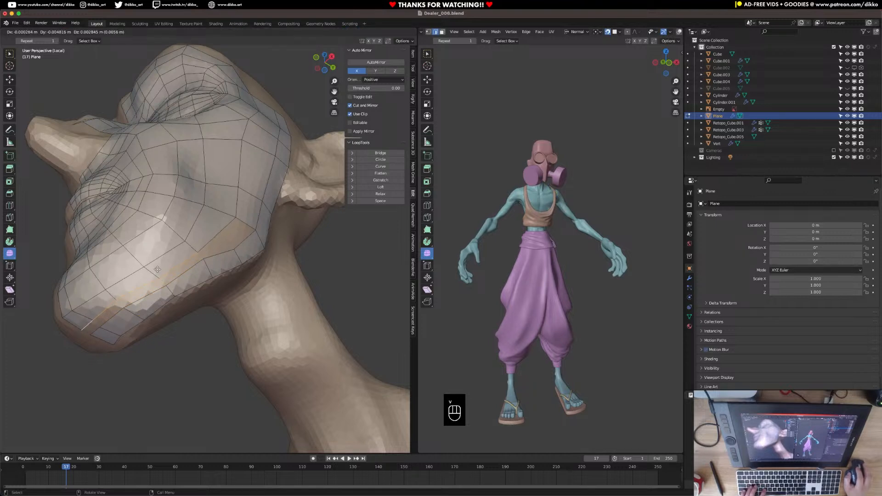
left_click(157, 269)
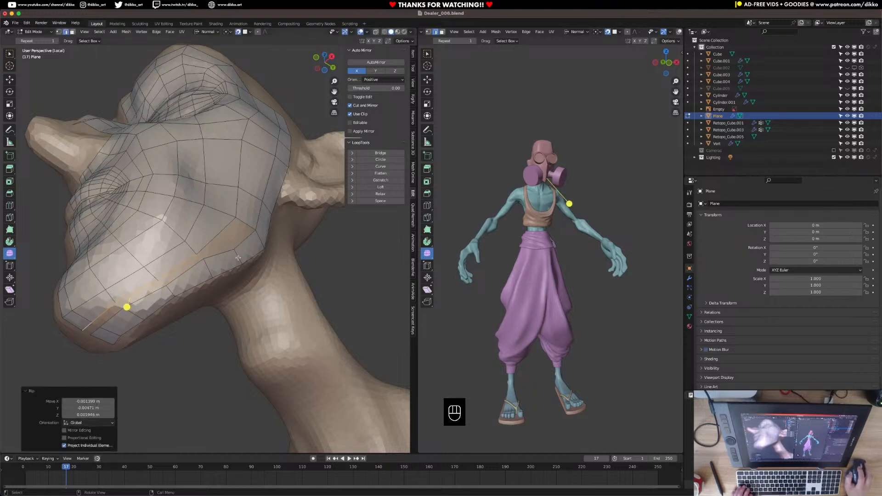
key("super+x")
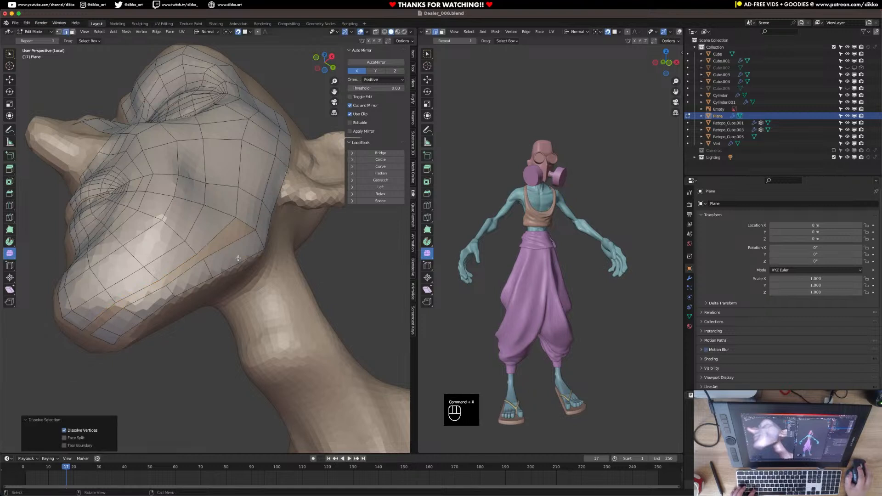
Fill the narrow gap between the lower cheek and jaw strip with successive quads, starting at the chin
left_click(97, 329)
left_click(90, 325, "shift")
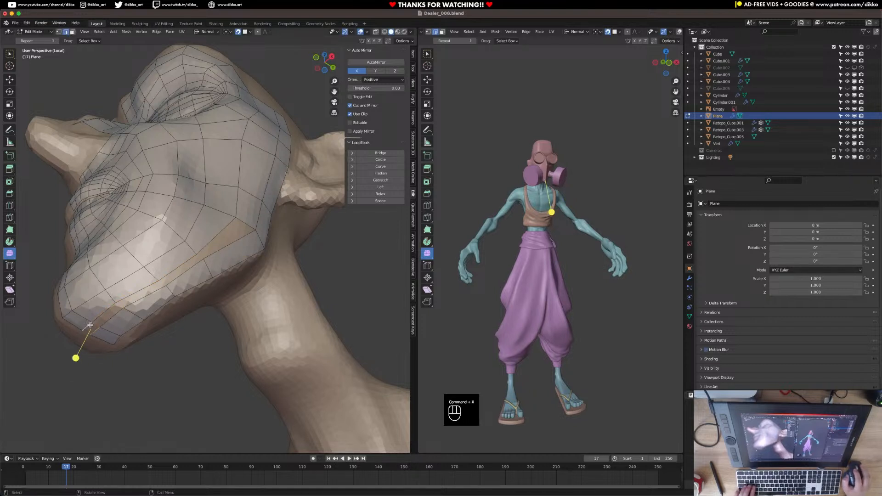
key("f")
key("f")
key("f")
key("f")
key("f")
Reposition the vertices at the rear of the lower cheek and jaw to even out the newly filled faces
middle_click_drag(96, 325, 197, 276)
left_click(60, 32)
key("g")
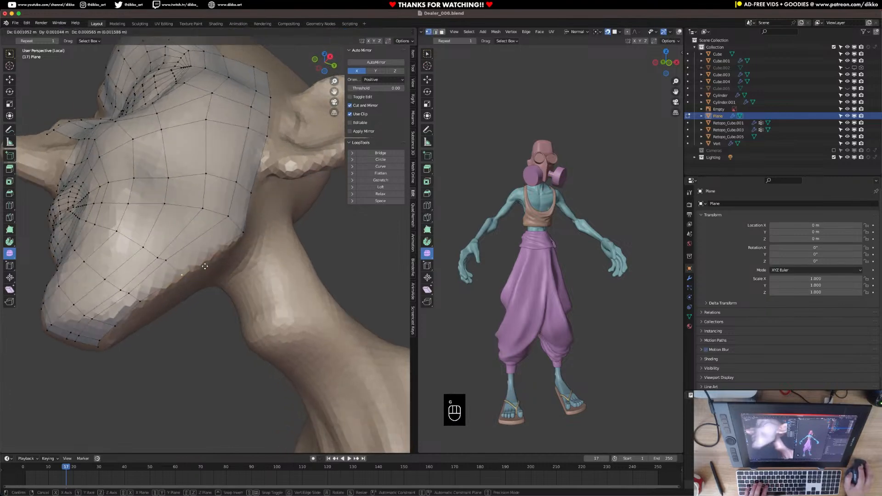
left_click(218, 260)
left_click(170, 259)
key("g")
left_click(180, 256)
key("g")
left_click(179, 258)
left_click(157, 258)
key("g")
left_click(175, 243)
key("g")
left_click(152, 228)
key("g")
left_click(193, 271)
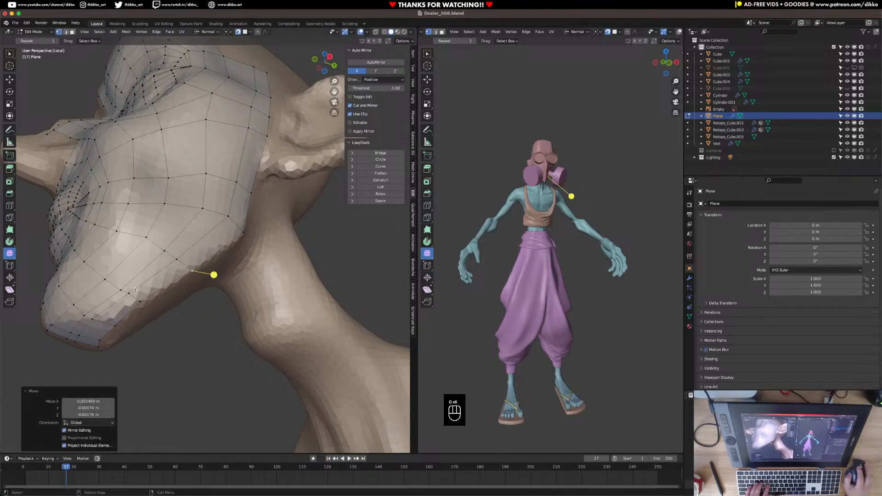
Nudge the vertices along the middle of the jaw to smooth the loops running toward the chin
middle_click_drag(183, 274, 191, 270)
left_click(144, 272)
key("g")
left_click(142, 271)
left_click(154, 280)
key("g")
left_click(154, 281)
left_click(162, 286)
key("g")
left_click(162, 289)
left_click(134, 303)
key("g")
left_click(127, 304)
Adjust the vertices around the underside and side of the chin for evenly spaced quads
left_click(113, 301)
key("g")
left_click(114, 307)
left_click(96, 319)
key("g")
left_click(97, 322)
left_click(87, 328)
key("g")
left_click(90, 330)
left_click(104, 297)
key("g")
left_click(104, 297)
left_click(114, 306)
key("g")
left_click(113, 303)
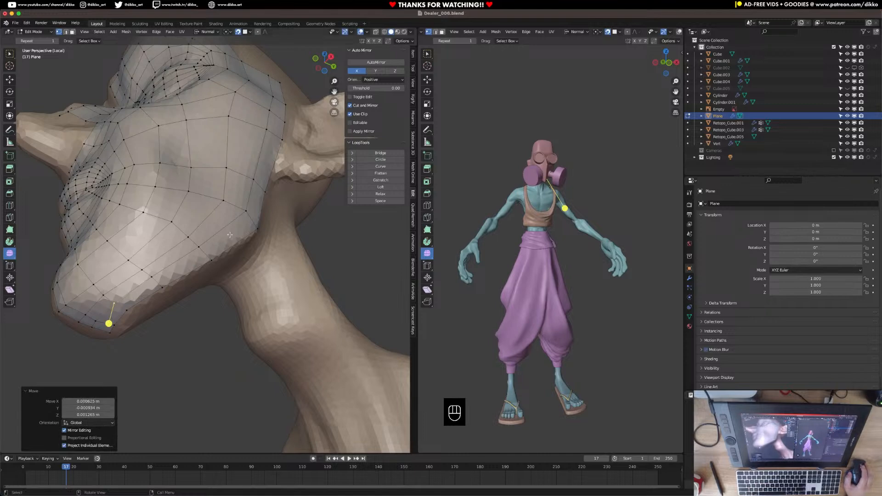
Review the filled cheek and jaw topology from the side and save the file
middle_click_drag(222, 249, 183, 266)
key("super+s")
scroll(244, 213, "up", 3)
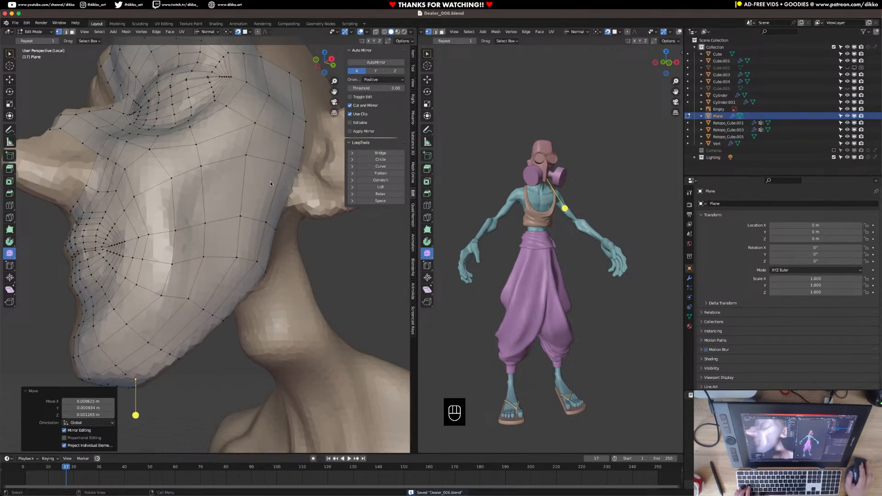
middle_click_drag(160, 192, 208, 216)
key("super+s")
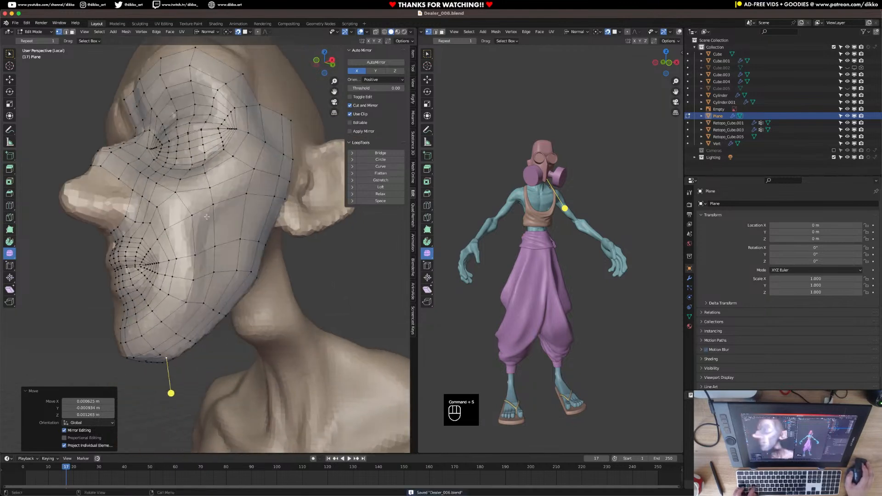
Inset the band of faces running from below the ear across the cheek and down to the chin, with Boundary off
left_click(72, 32)
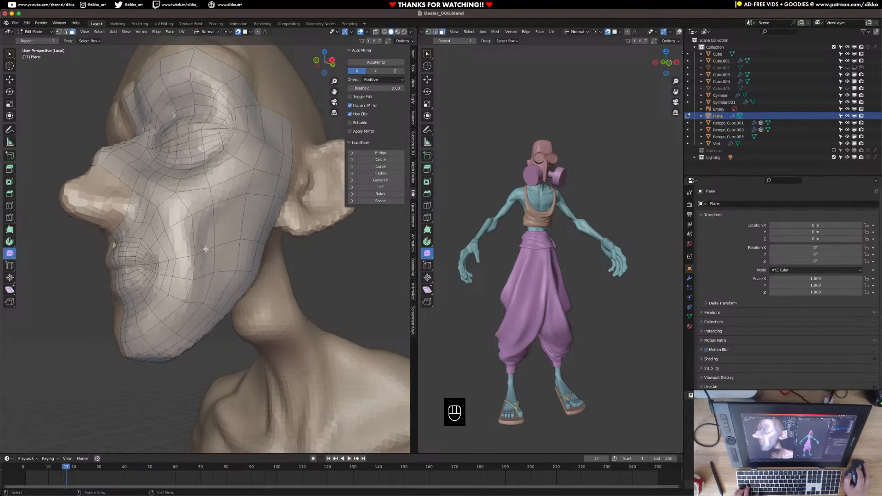
left_click(264, 206)
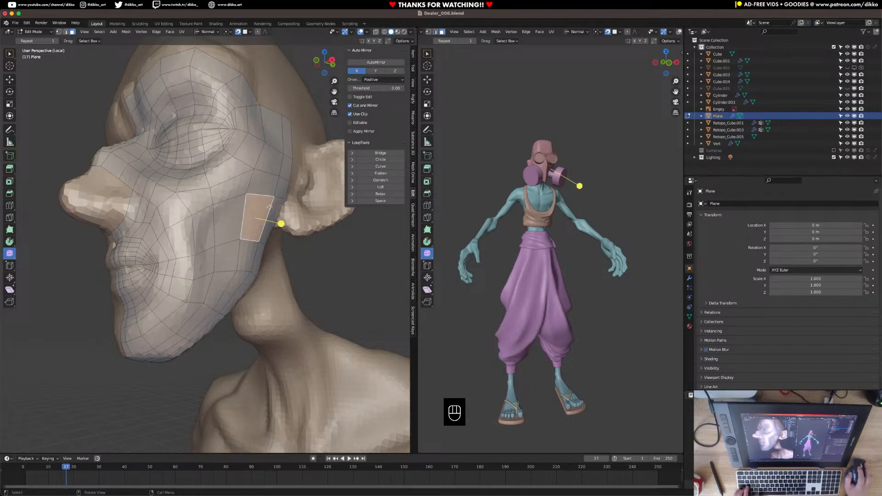
left_click(275, 212, "shift")
left_click(230, 230, "shift")
left_click(203, 245, "shift")
left_click(201, 269, "shift")
left_click(196, 292, "shift")
left_click(179, 320, "shift")
left_click(153, 339, "shift")
left_click(128, 350, "shift")
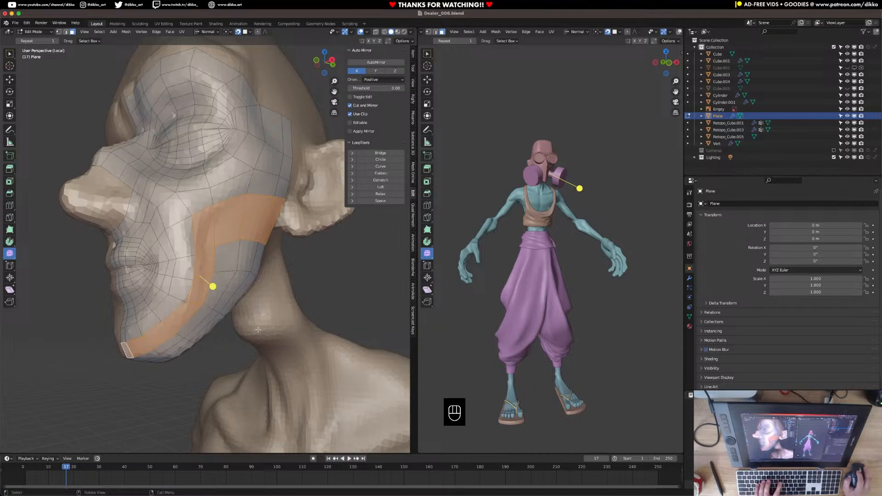
key("i")
key("b")
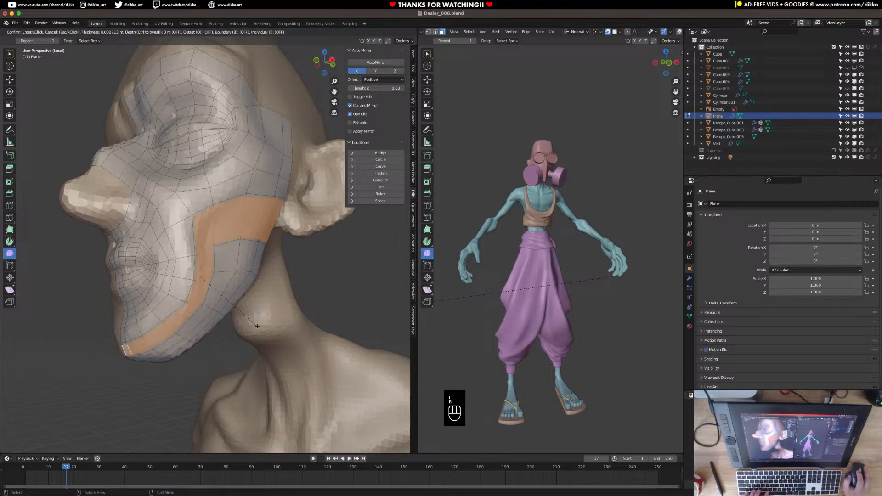
left_click(256, 325)
middle_click_drag(203, 302, 182, 270)
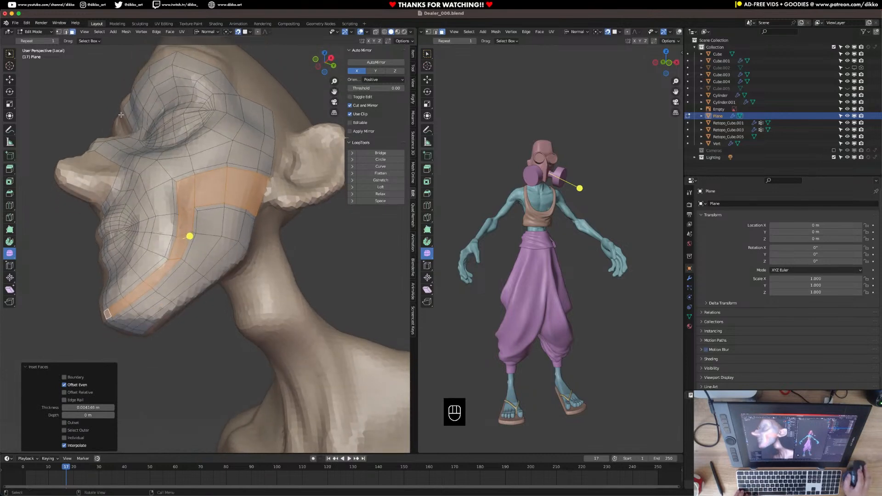
Delete the narrow loop of faces along the lower side of the inset band, from the ear to the chin
scroll(187, 178, "up", 3)
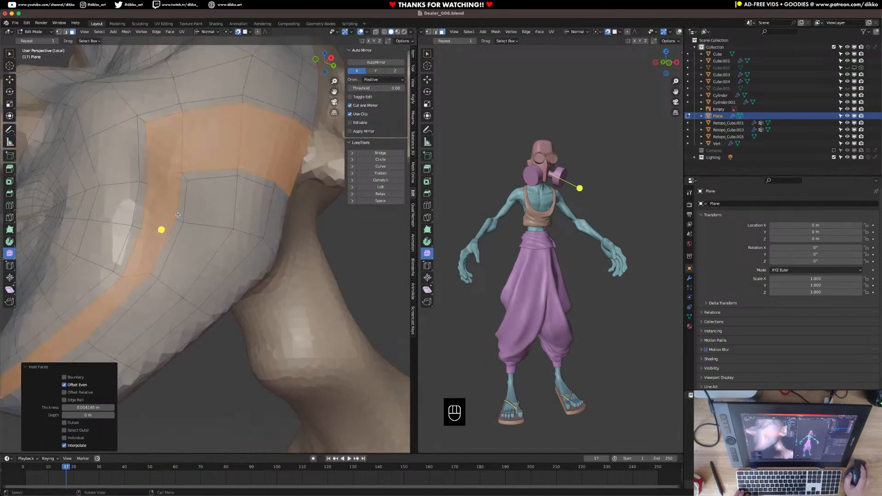
left_click(186, 178)
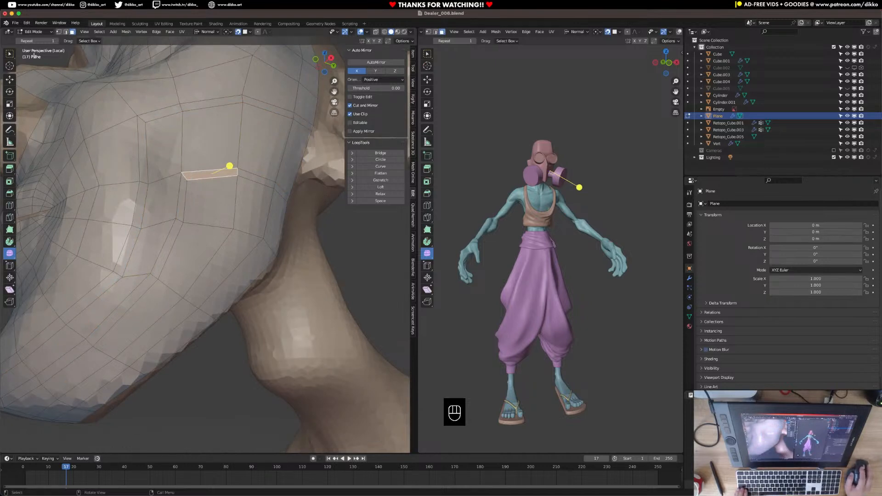
scroll(201, 224, "down", 2)
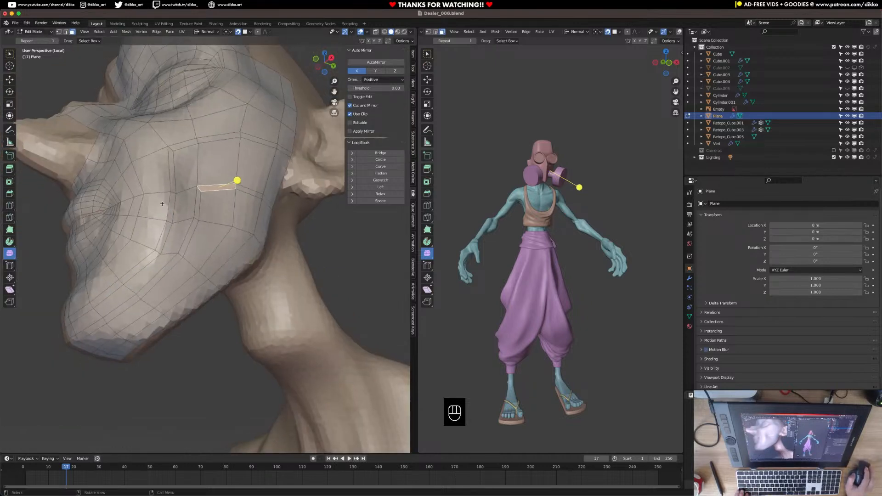
left_click(199, 190, "alt")
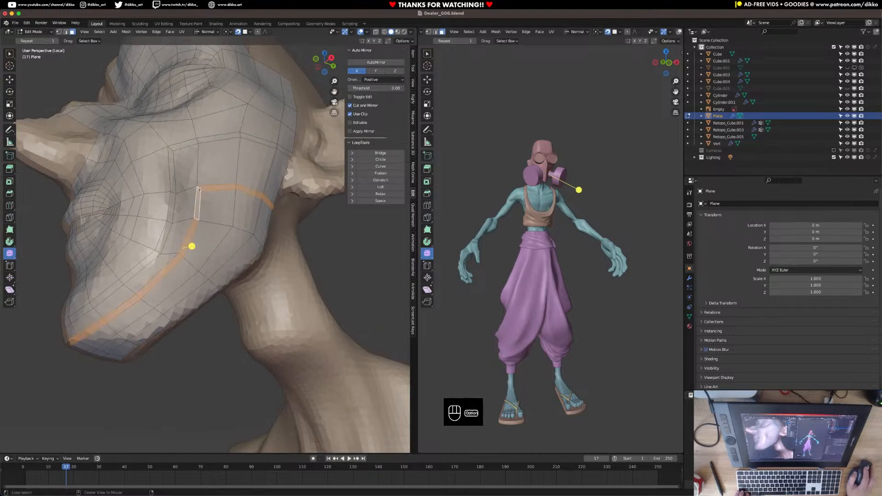
key("super+x")
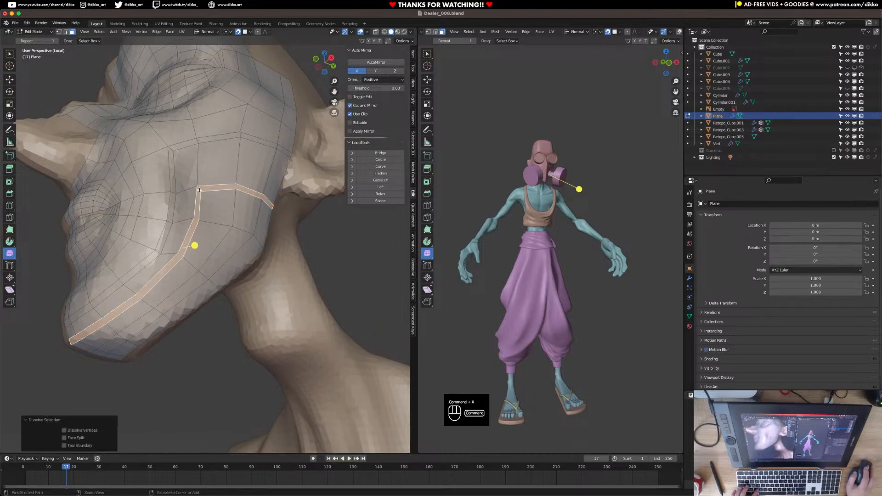
key("x")
left_click(195, 245)
middle_click_drag(194, 245, 201, 220)
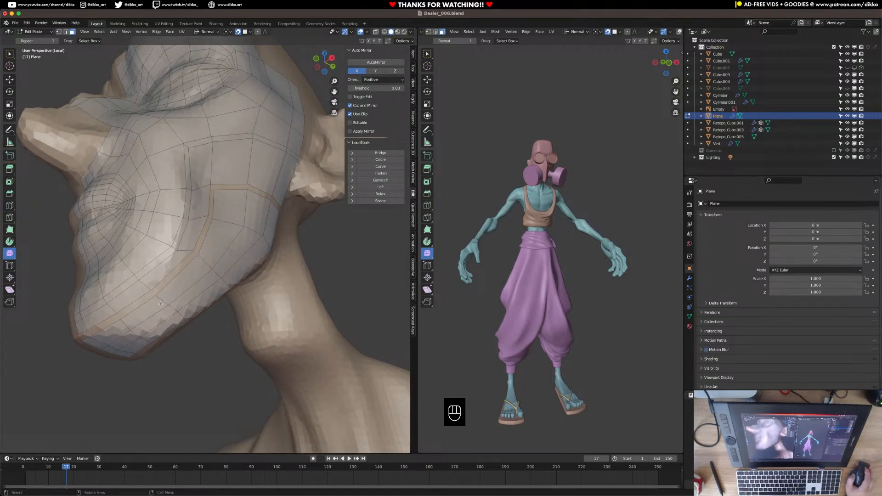
Move the vertices of the inset's upper edge loop across the cheek toward the ear to space the rows evenly
middle_click_drag(156, 305, 166, 228)
key("1")
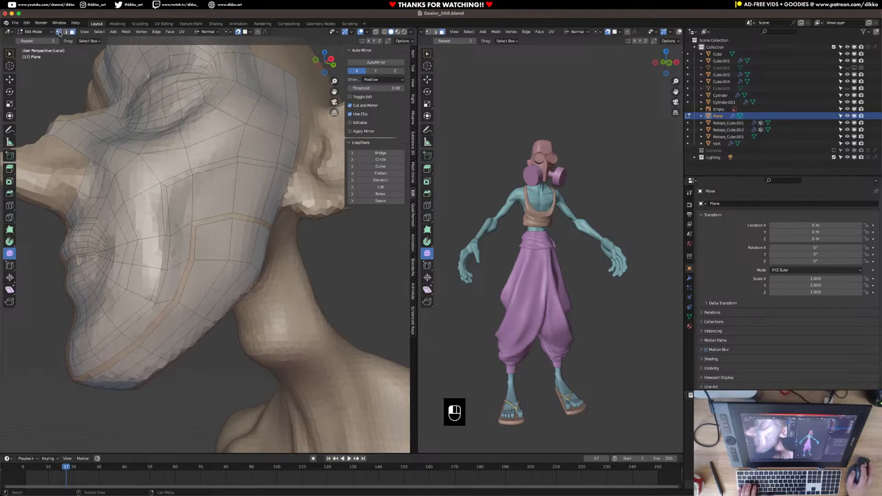
key("g")
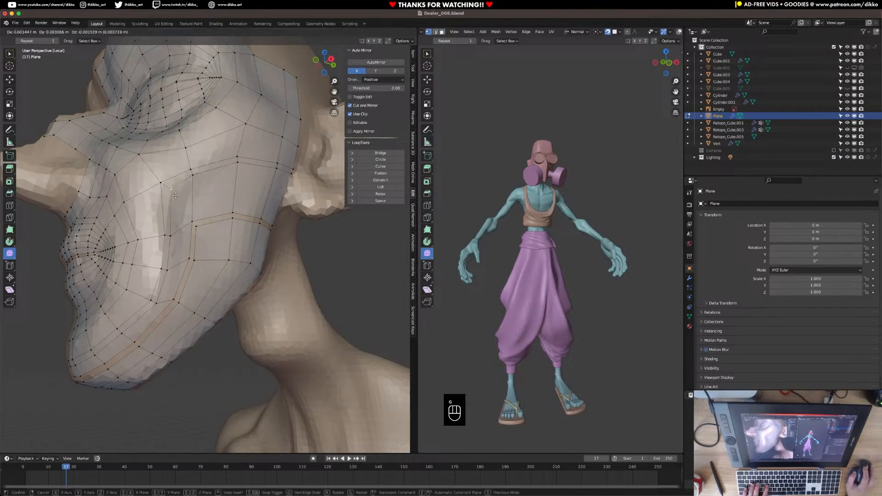
left_click(193, 172)
key("g")
left_click(199, 187)
key("g")
left_click(243, 182)
key("g")
left_click(278, 179)
key("g")
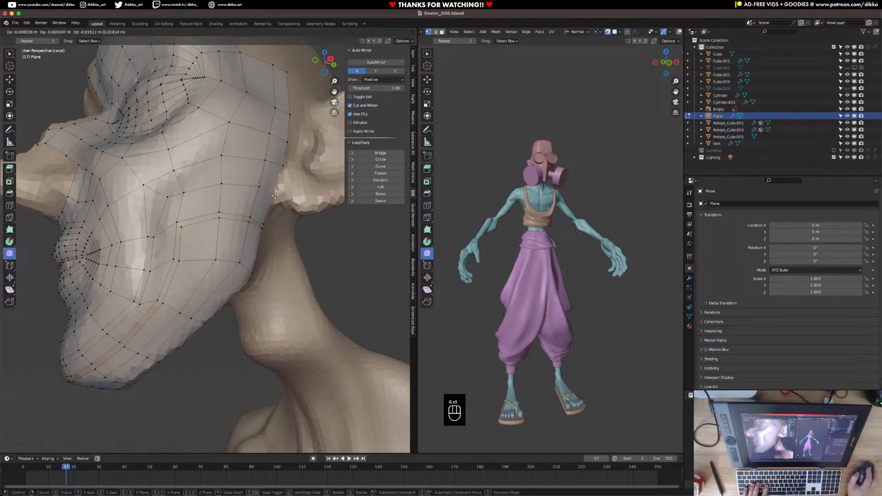
left_click(275, 195)
Shift the vertices of the loop descending the front of the cheek toward the jaw to widen its narrow faces
key("g")
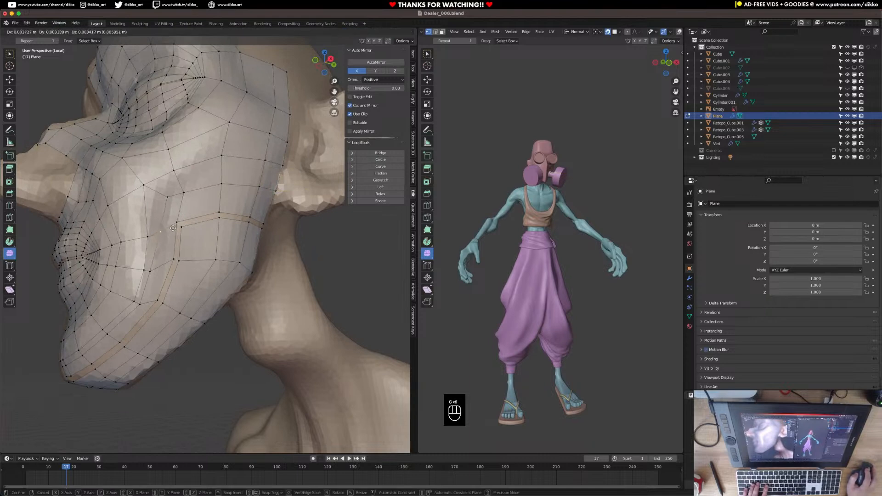
left_click(174, 227)
key("g")
left_click(156, 272)
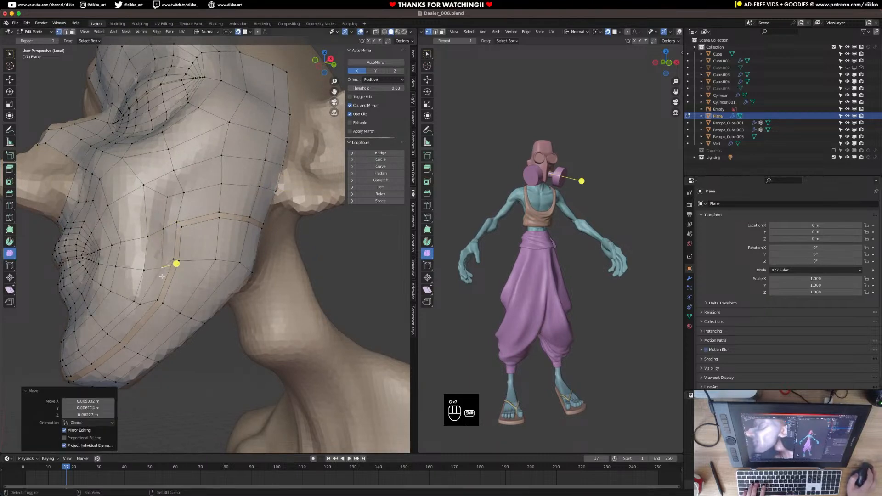
middle_click_drag(156, 272, 183, 240)
key("g")
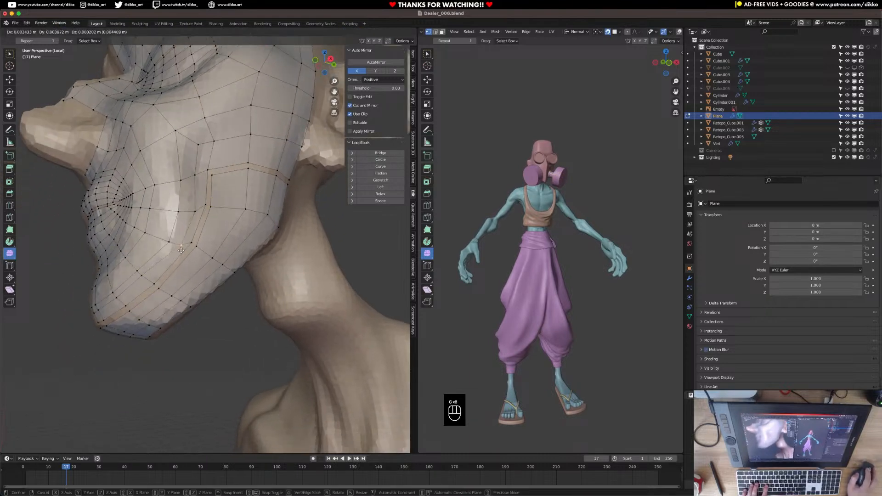
left_click(181, 250)
left_click(72, 31)
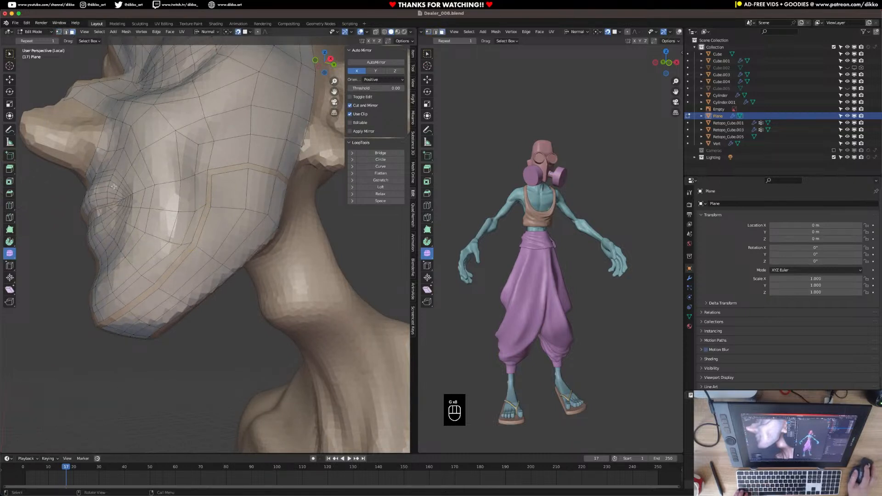
Merge the facing vertex pairs at the chin end of the open gap at their centers, working in vertex selection mode
middle_click_drag(161, 162, 185, 171)
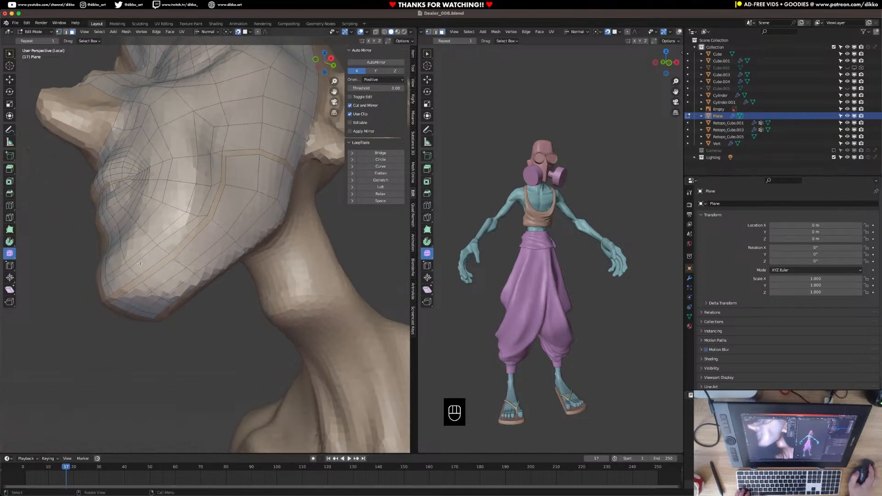
key("1")
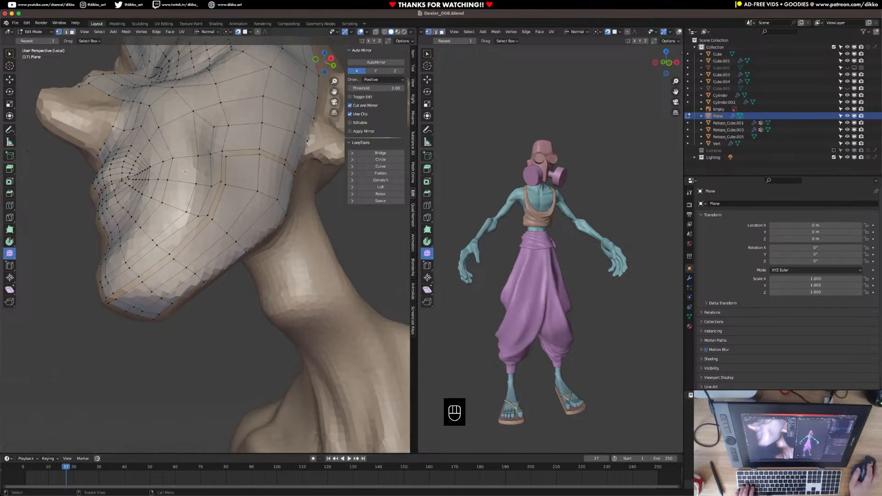
middle_click_drag(125, 277, 123, 280)
left_click(123, 281)
key("m")
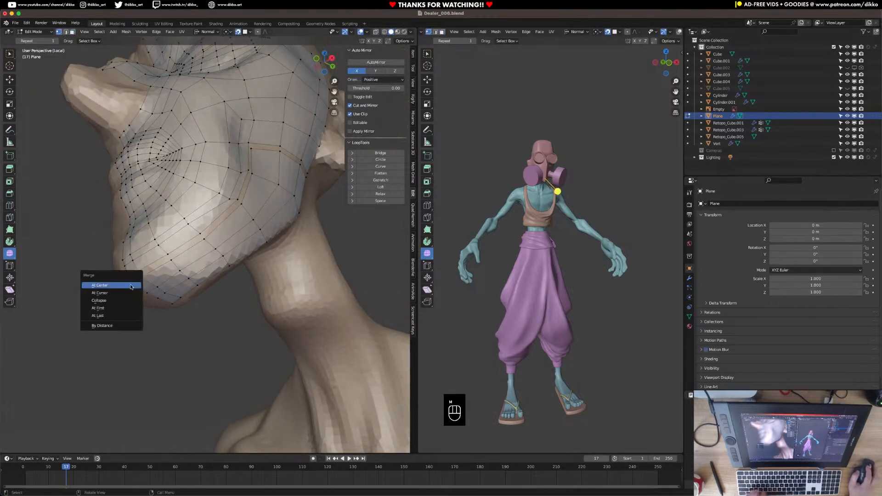
left_click(131, 285)
key("m")
left_click(139, 279)
Merge the next two vertex pairs across the gap along the lower jaw, each at center
left_click(169, 254)
left_click(171, 260, "shift")
key("m")
left_click(172, 261)
left_click(202, 233)
left_click(204, 238, "shift")
key("m")
left_click(205, 239)
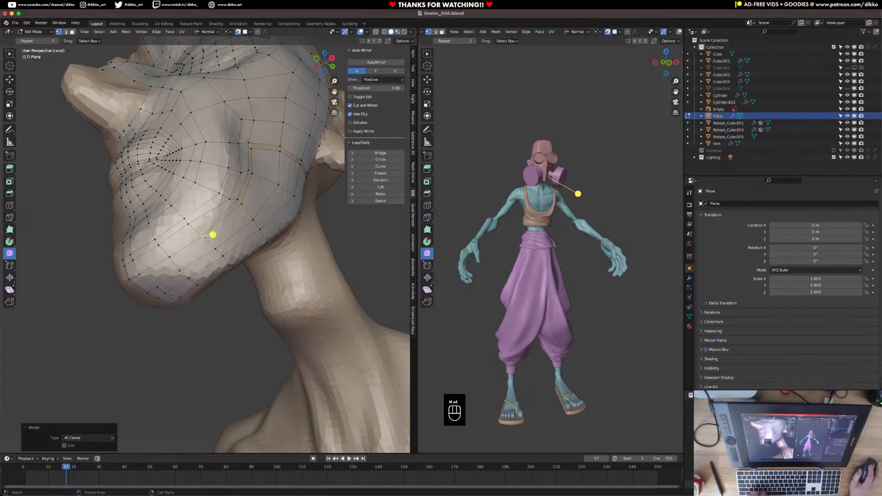
Merge the vertex pairs at center up the rising part of the gap on the cheek, including its upper corner
left_click(238, 199)
left_click(242, 205, "shift")
key("m")
left_click(240, 210)
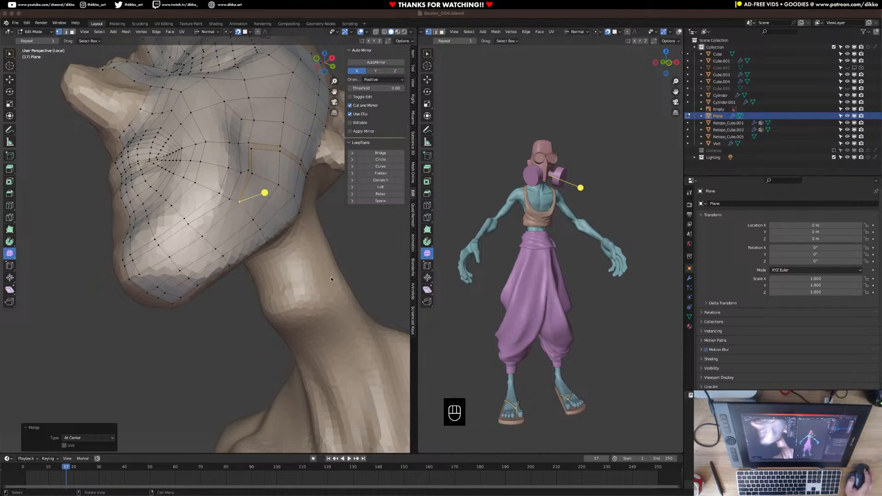
key("m")
left_click(253, 177)
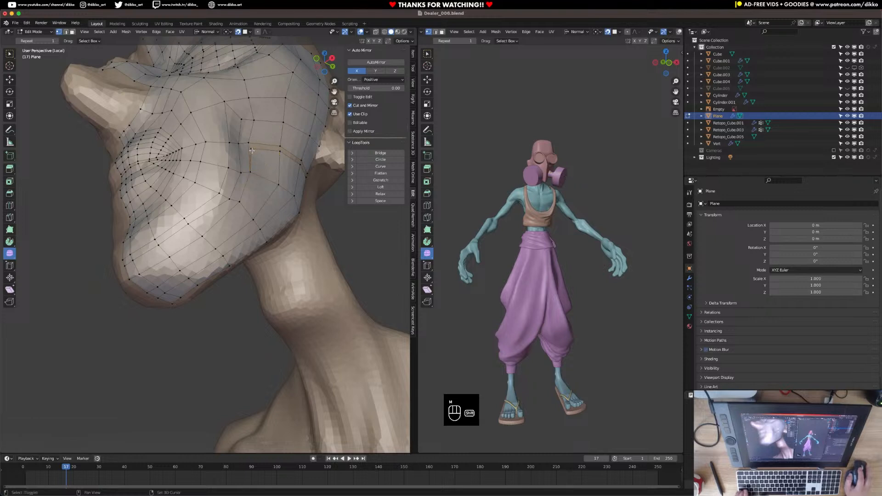
middle_click_drag(250, 146, 250, 168)
left_click(233, 168, "shift")
key("m")
left_click(232, 167)
Merge the remaining three vertex pairs at center from the cheek to the mesh border below the ear, closing the gap
left_click(258, 157)
left_click(259, 163, "shift")
key("m")
left_click(258, 163)
left_click(283, 166)
left_click(283, 170, "shift")
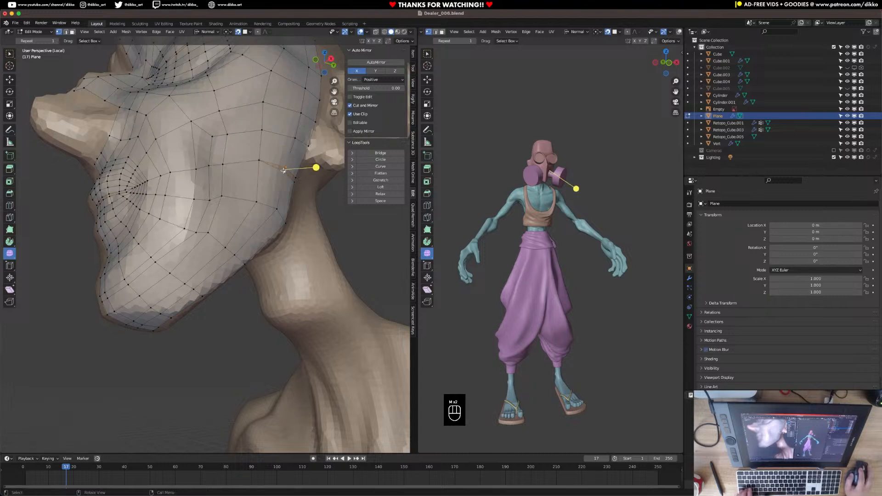
key("m")
left_click(284, 171)
left_click(295, 176)
left_click(295, 184, "shift")
key("m")
left_click(295, 183)
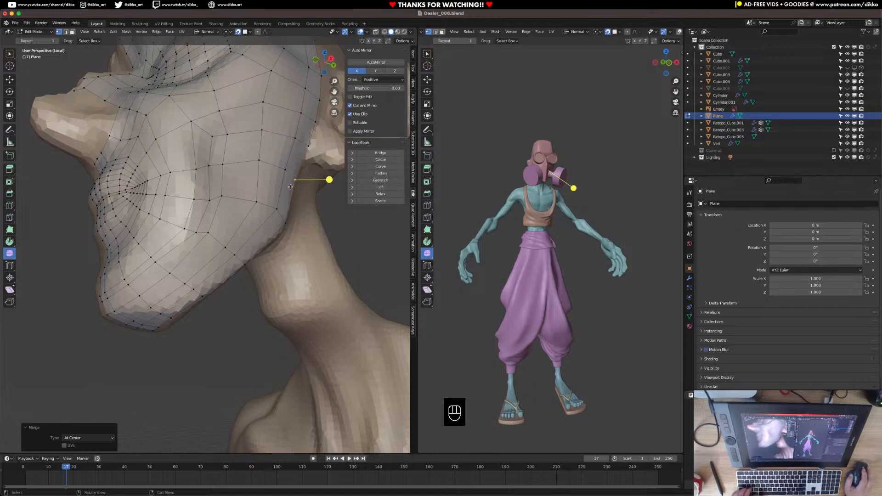
middle_click_drag(288, 188, 257, 228)
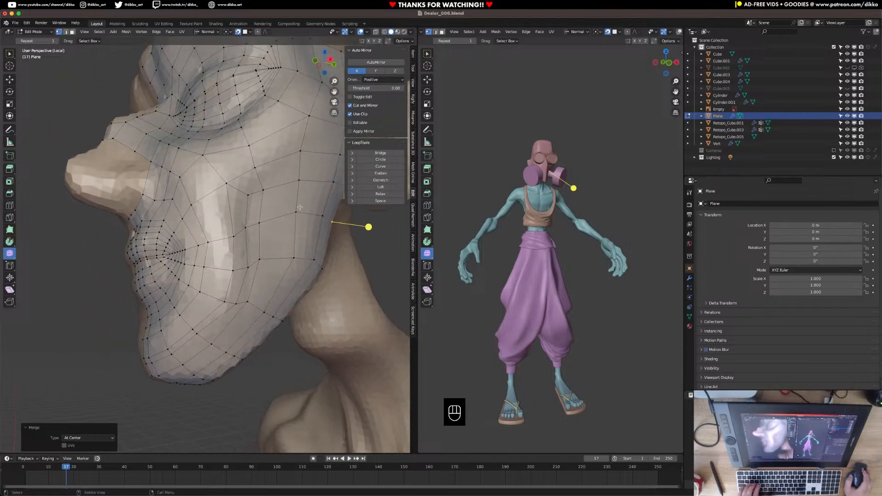
middle_click_drag(263, 282, 259, 293)
middle_click_drag(175, 384, 196, 301)
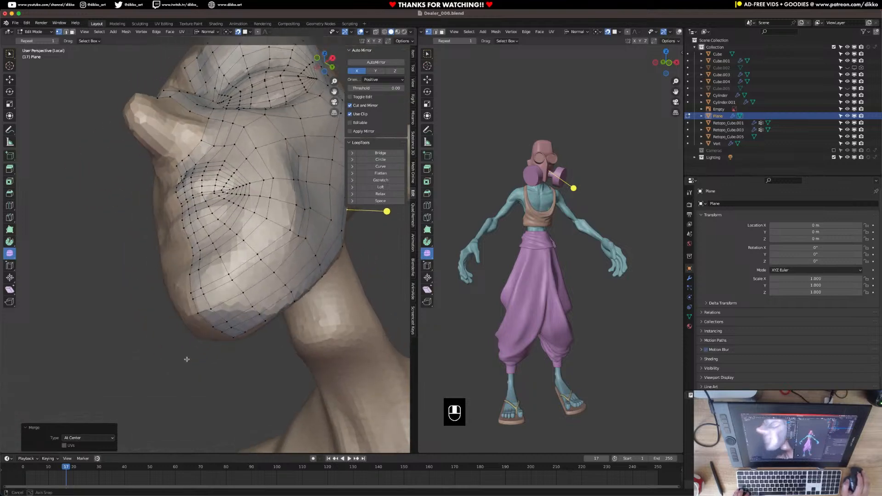
Reposition the face mesh vertices one by one along the front and bottom of the chin to space them evenly
key("g")
left_click(196, 306)
left_click(204, 295)
key("g")
left_click(208, 300)
key("g")
left_click(208, 302)
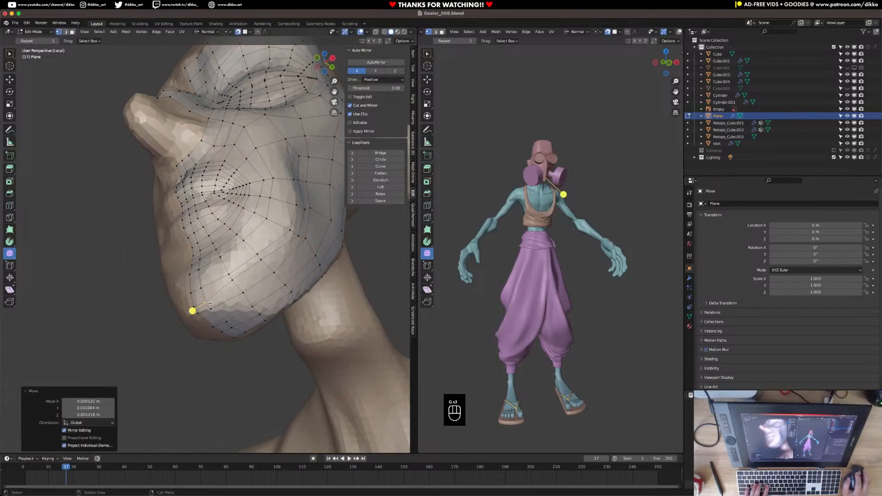
key("g")
left_click(201, 317)
key("g")
left_click(204, 326)
key("g")
left_click(225, 354)
Adjust the vertices of the lower cheek just above the jawline so the rows follow the sculpted surface
key("g")
left_click(255, 309)
key("g")
left_click(234, 294)
mouse_move(235, 294)
middle_mouse_down()
mouse_move(227, 289)
mouse_move(234, 303)
middle_mouse_up()
key("g")
left_click(225, 286)
key("g")
left_click(235, 304)
key("g")
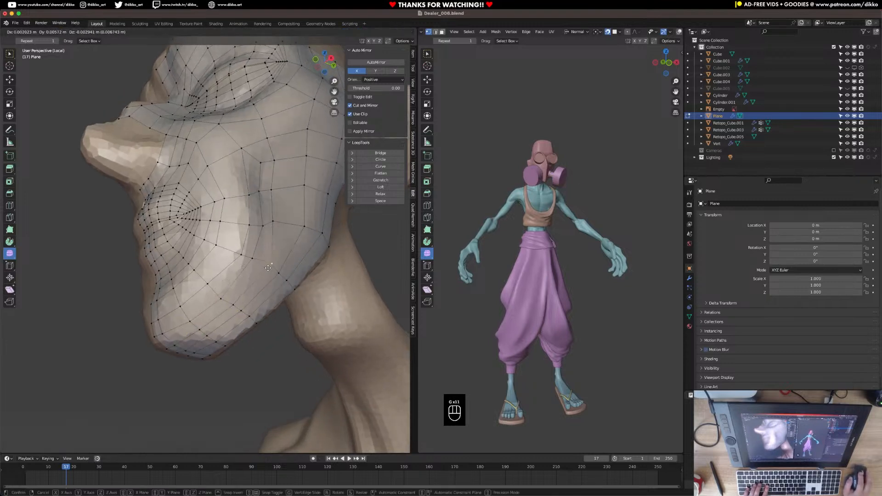
left_click(265, 271)
key("g")
left_click(260, 265)
middle_click_drag(260, 265, 237, 262)
key("g")
left_click(258, 261)
Straighten the columns of vertices running through the hollow of the cheek between the mouth and the jaw edge
key("g")
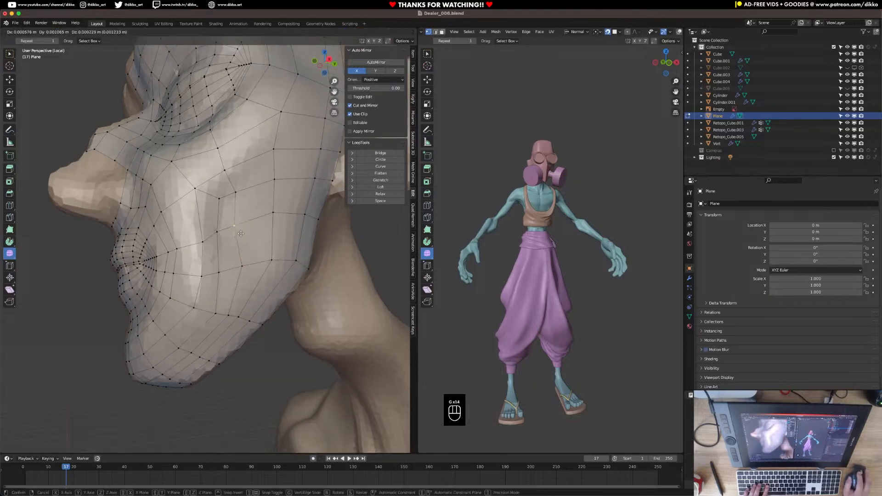
left_click(262, 217)
key("g")
left_click(252, 183)
key("g")
left_click(244, 222)
key("g")
left_click(242, 271)
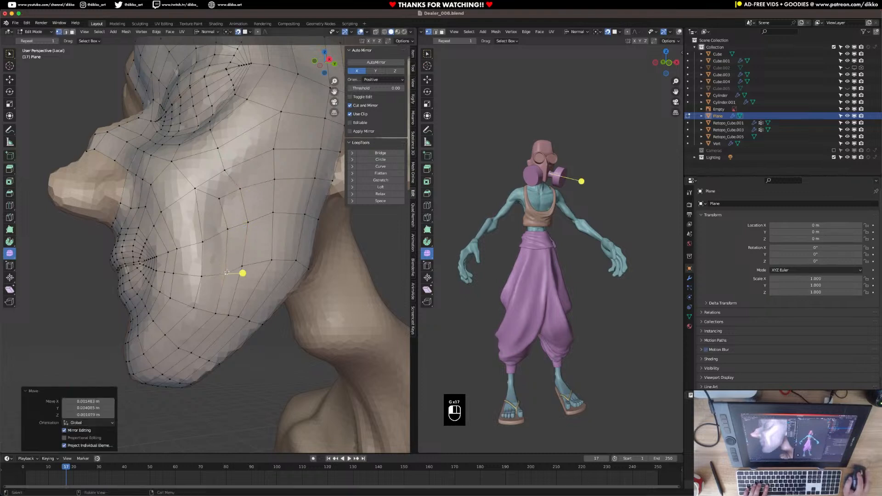
key("g")
left_click(224, 219)
key("g")
left_click(224, 242)
key("g")
left_click(224, 291)
key("g")
left_click(205, 191)
Move the vertices on the cheek just outside the mouth corner to even out the surrounding quads
middle_click_drag(205, 191, 223, 239)
key("g")
left_click(232, 231)
key("g")
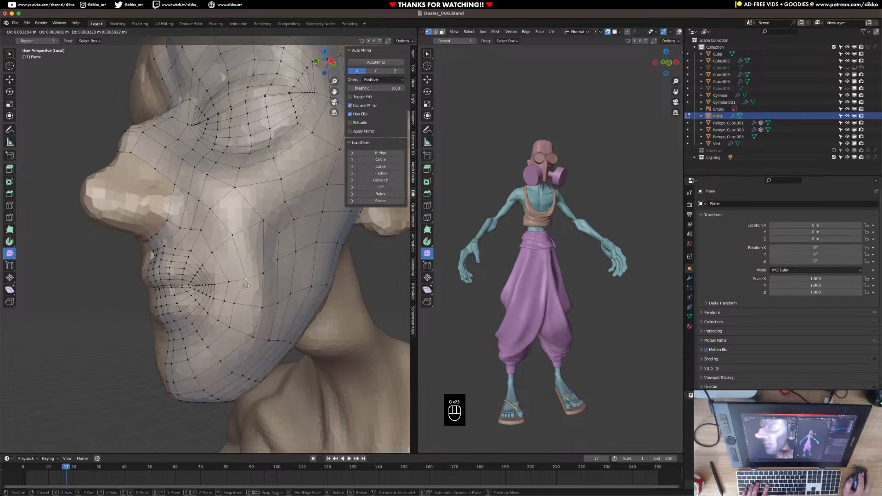
left_click(250, 282)
key("g")
left_click(244, 308)
Refine the vertex spacing from the mouth corner across the cheek to the lower jaw, and save the file
middle_click_drag(244, 307, 340, 297)
key("g")
left_click(262, 256)
key("g")
left_click(228, 286)
key("g")
left_click(308, 309)
key("g")
left_click(275, 322)
key("g")
left_click(275, 322)
left_click(262, 318)
key("g")
left_click(263, 323)
middle_click_drag(299, 323, 340, 247)
left_click(261, 305)
key("g")
left_click(260, 304)
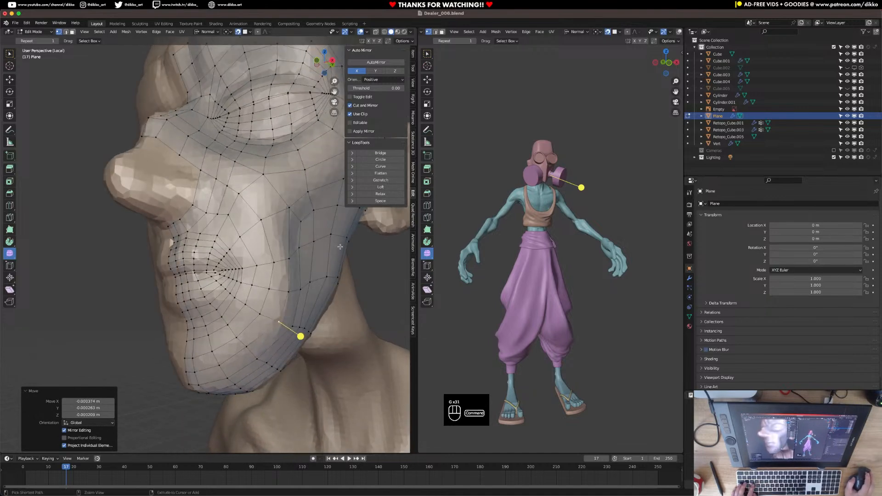
key("super+s")
Leave mesh editing, isolate the face mesh alone in local view and shade it smooth
middle_click_drag(261, 253, 259, 223)
key("Tab")
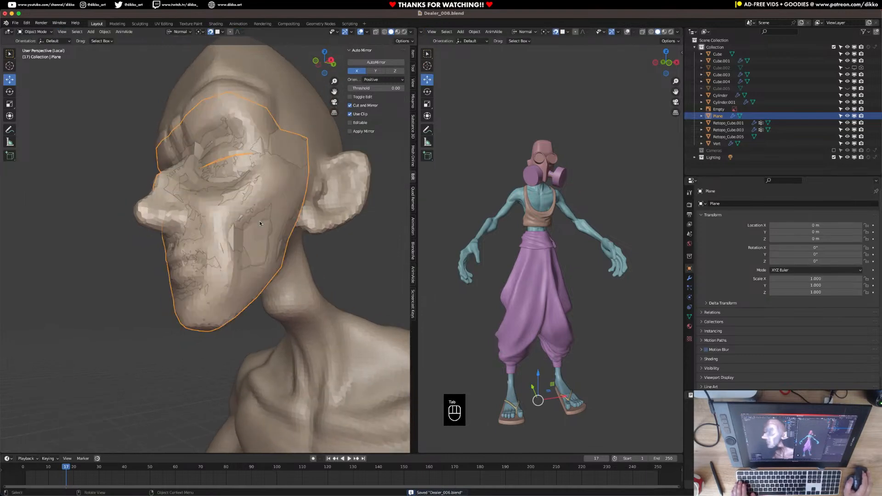
key("KP_Divide")
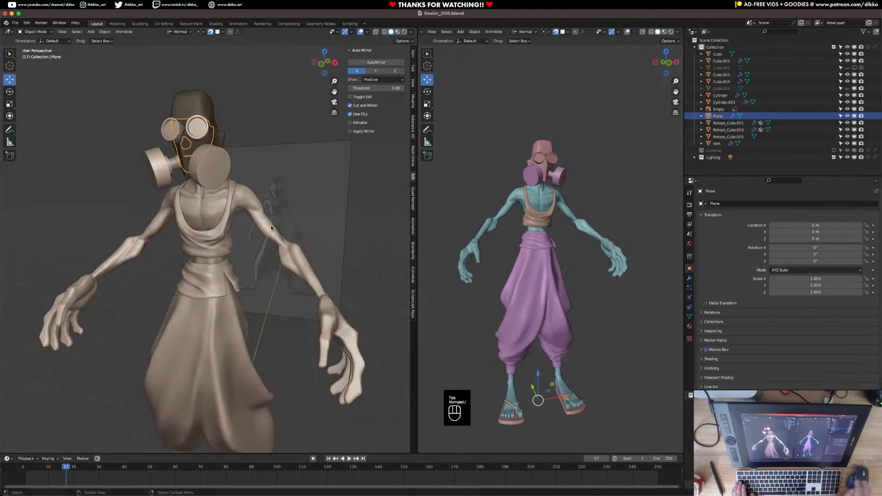
key("KP_Divide")
middle_click_drag(273, 222, 229, 251)
left_click(231, 253)
mouse_move(247, 263)
middle_mouse_down()
mouse_move(324, 262)
mouse_move(246, 270)
mouse_move(255, 271)
middle_mouse_up()
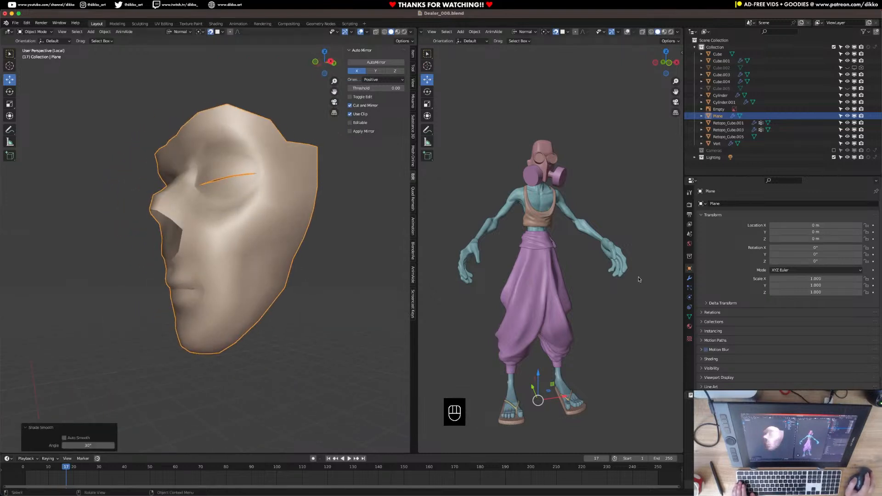
Add a Subdivision Surface modifier to the face mesh
left_click(688, 278)
left_click(710, 219)
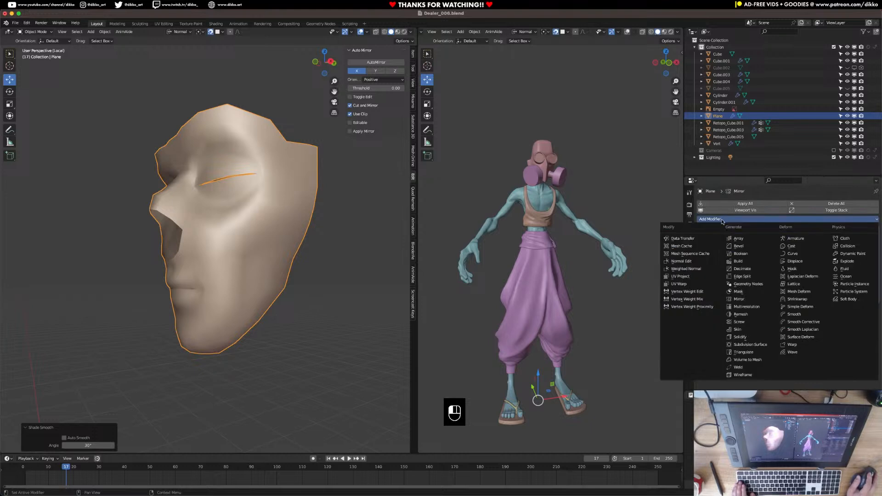
left_click(746, 351)
middle_click_drag(246, 291, 259, 252)
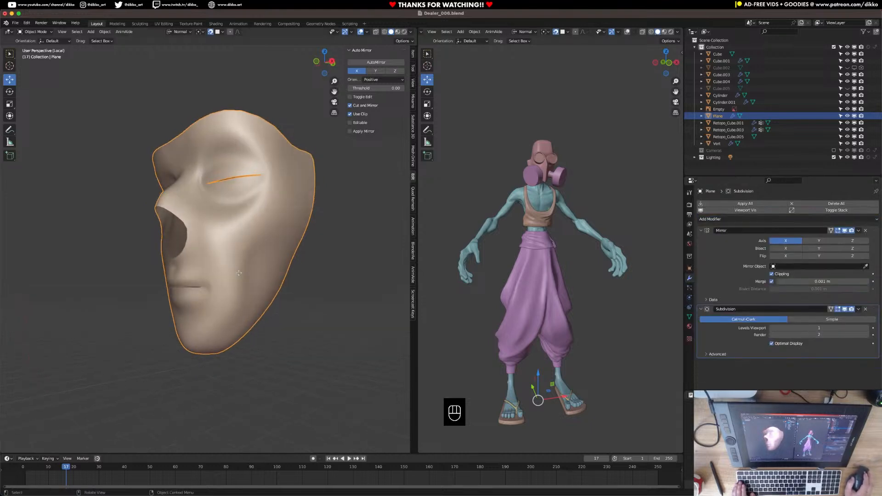
Crease the edge path from the lower jaw up across the cheek with factor 1.000 and mark it sharp
key("Tab")
left_click(66, 32)
left_click(239, 288, "shift")
left_click(241, 268, "shift")
left_click(247, 247, "shift")
left_click(266, 235, "shift")
left_click(295, 227, "shift")
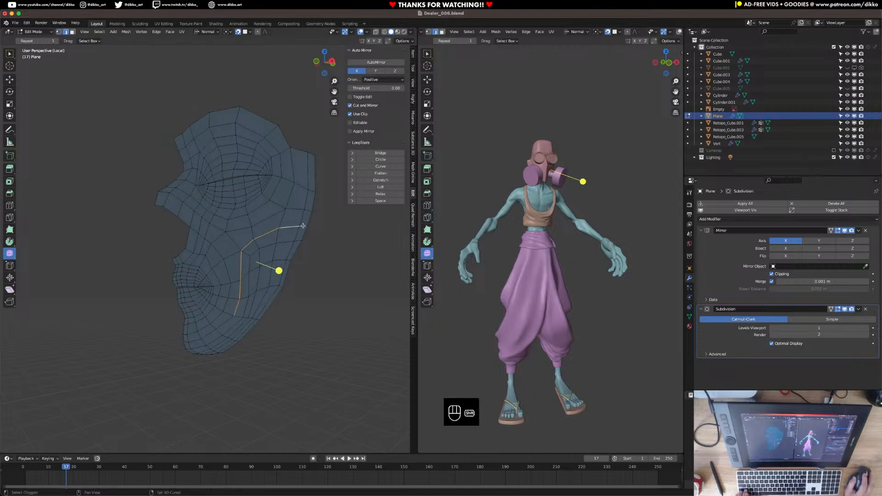
key("super+e")
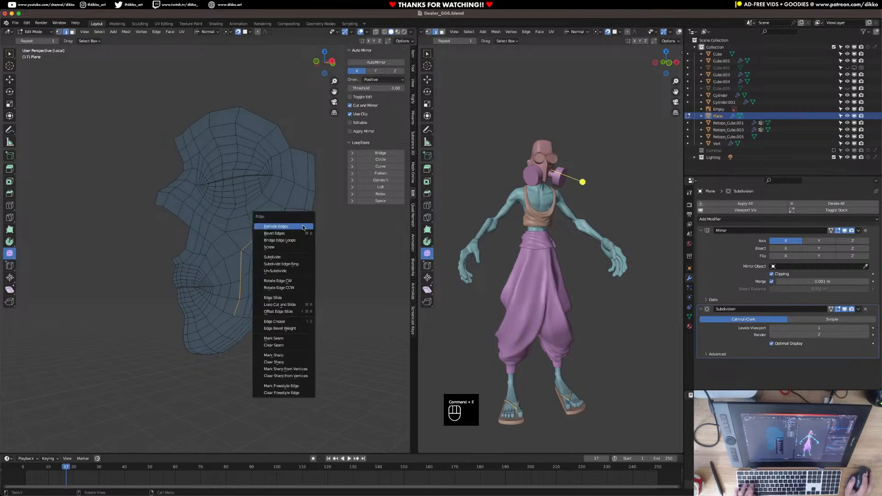
left_click(290, 322)
left_click(331, 356)
key("super+e")
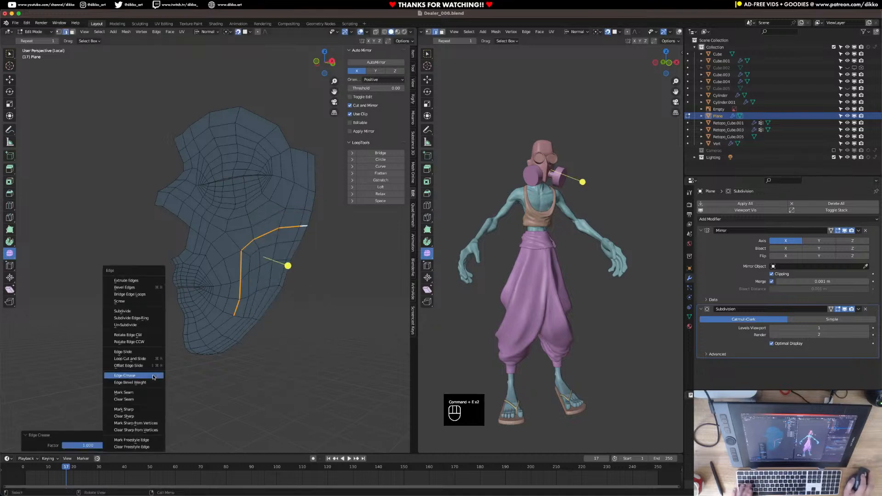
left_click(133, 409)
key("Tab")
Preview the creased cheek at a higher Subdivision viewport level, and delete the Subdivision modifier
left_click(871, 328)
middle_click_drag(306, 330, 249, 254)
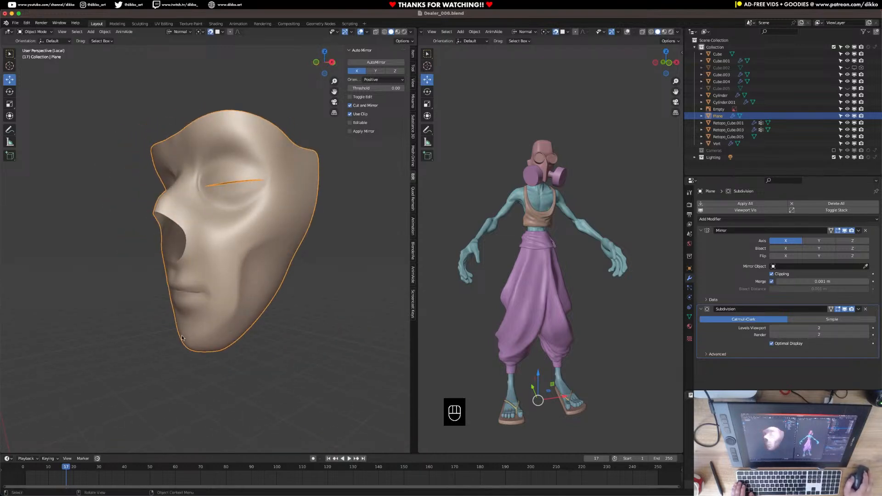
middle_click_drag(234, 266, 258, 256)
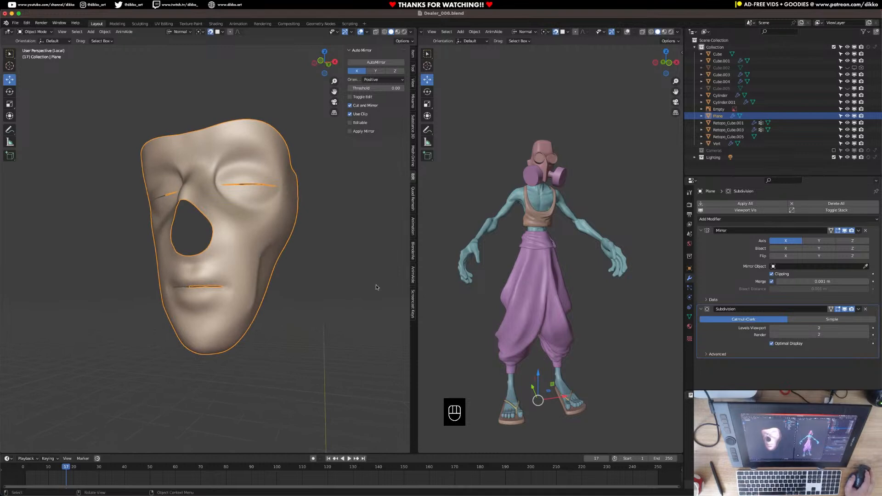
left_click(845, 309)
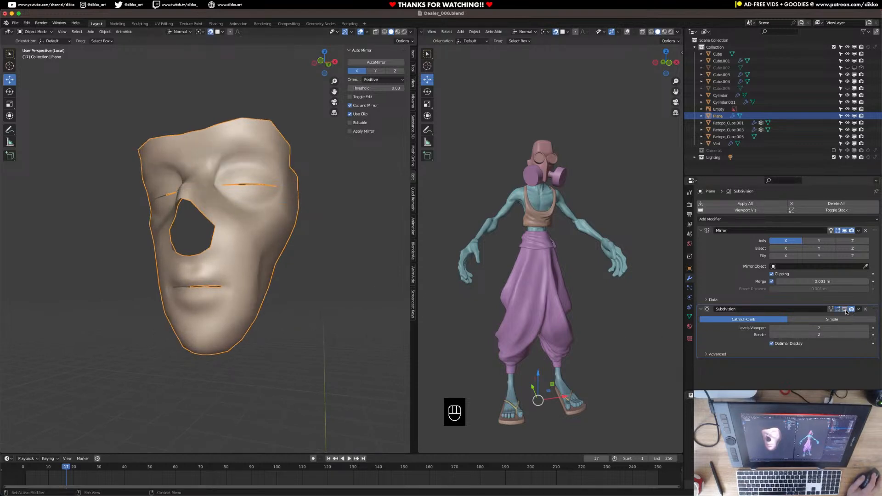
left_click(865, 309)
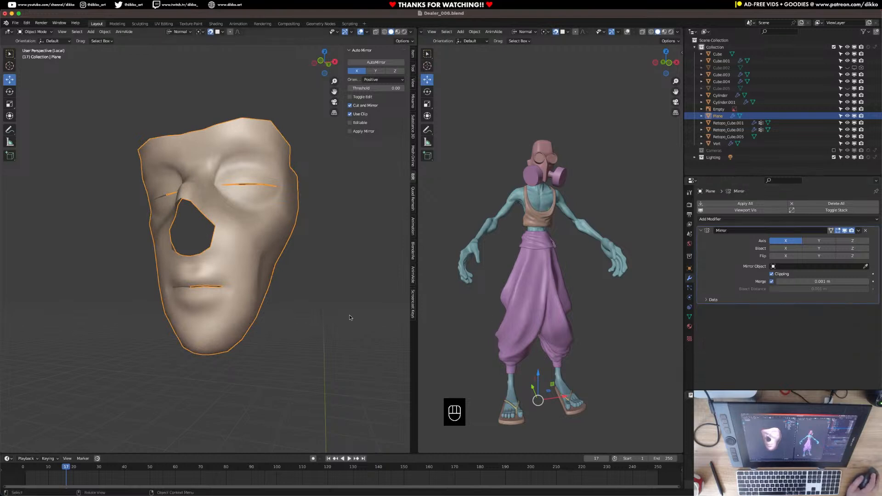
Isolate the body sculpt together with the face mesh in local view and edit the face mesh
key("KP_Divide")
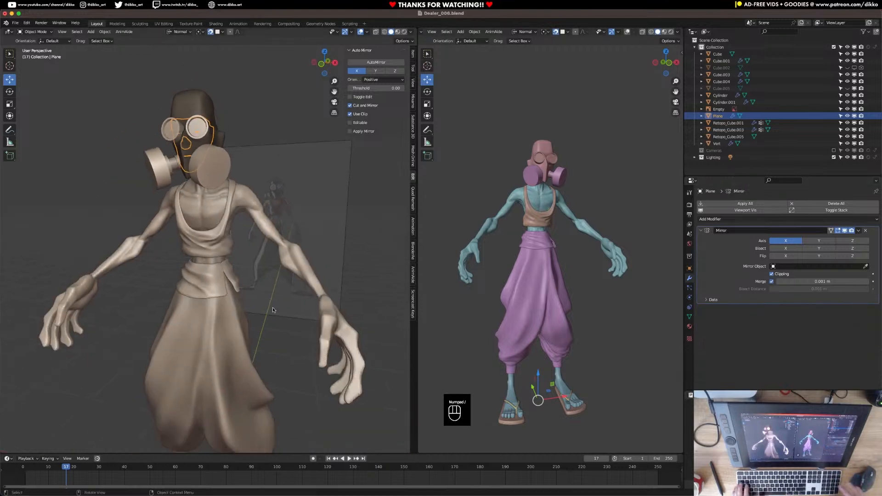
left_click(253, 211)
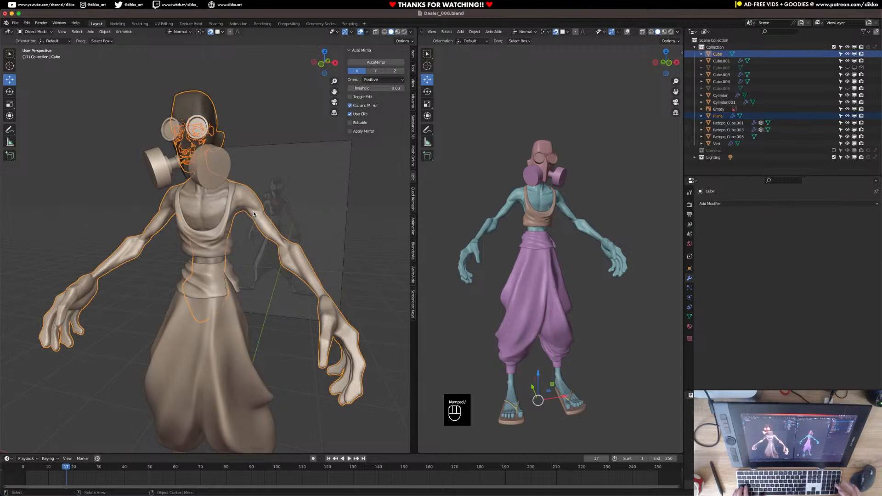
key("KP_Divide")
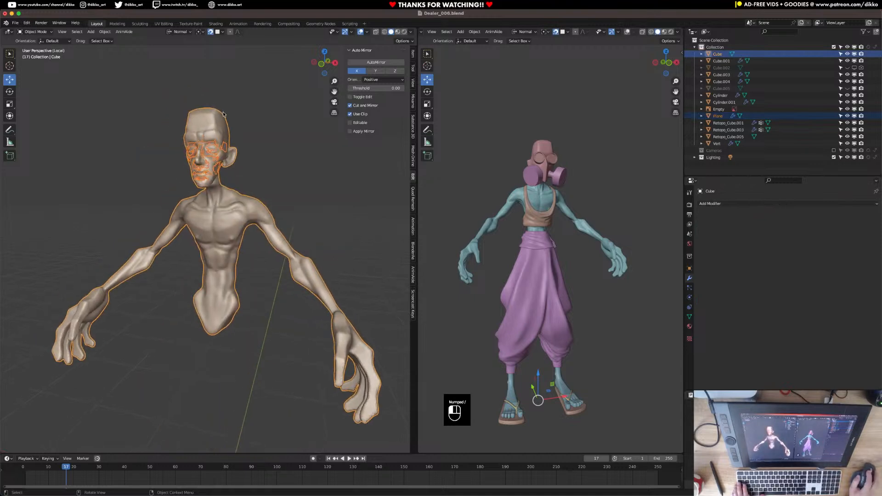
left_click(222, 152)
key("Tab")
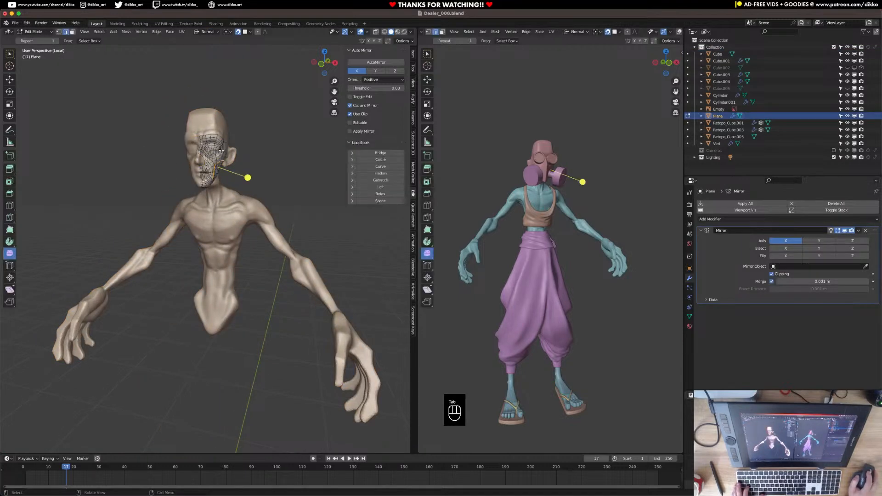
Inspect the face mesh against the ear, jaw and neck of the sculpt from several angles, and save the file
key("KP_Decimal")
scroll(220, 151, "down", 5)
middle_click_drag(221, 151, 170, 234)
scroll(218, 228, "up", 3)
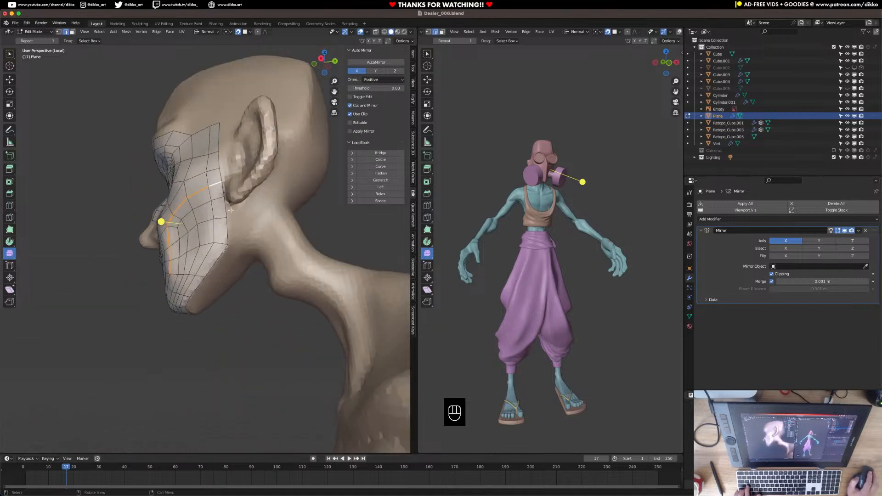
middle_click_drag(232, 104, 80, 142)
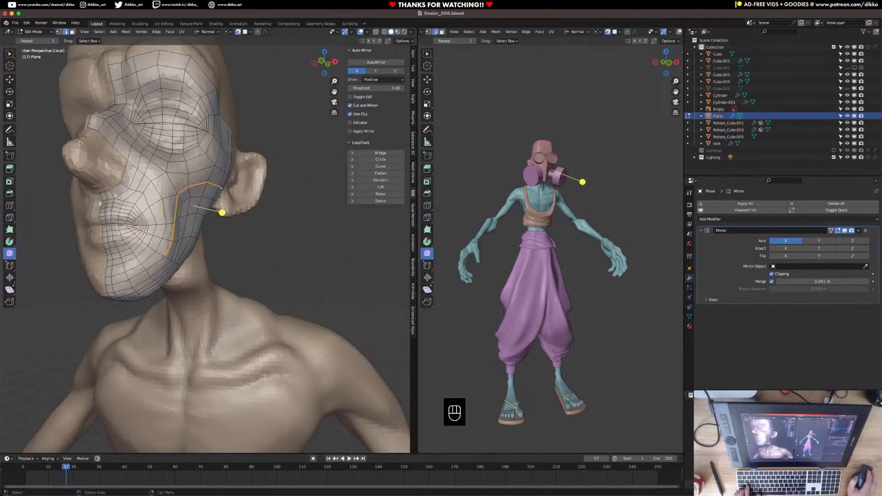
scroll(161, 169, "down", 3)
middle_click_drag(162, 170, 175, 117, "shift")
scroll(183, 275, "down", 2)
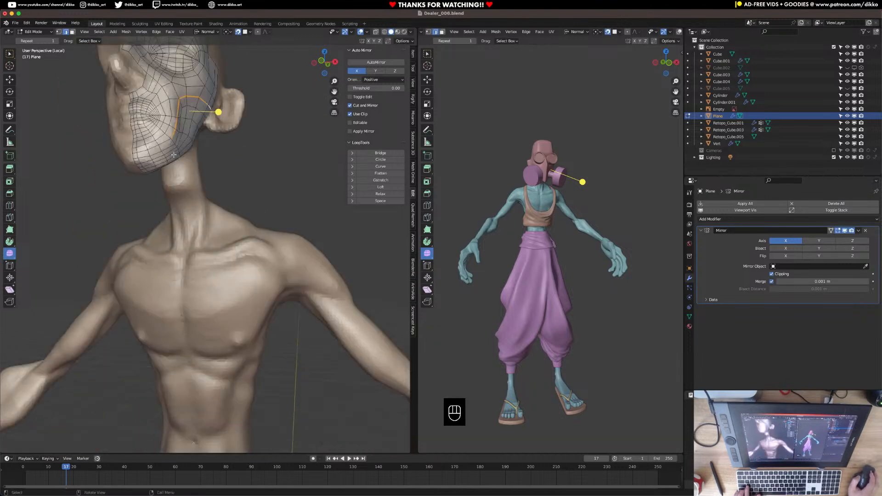
key("super+s")
Extrude the innermost top edge of the brow upward in four segments to the upper forehead
scroll(177, 288, "down", 3)
middle_click_drag(177, 288, 186, 312)
scroll(186, 311, "up", 3)
middle_click_drag(180, 166, 234, 293, "shift")
scroll(235, 292, "up", 2)
scroll(225, 293, "up", 5)
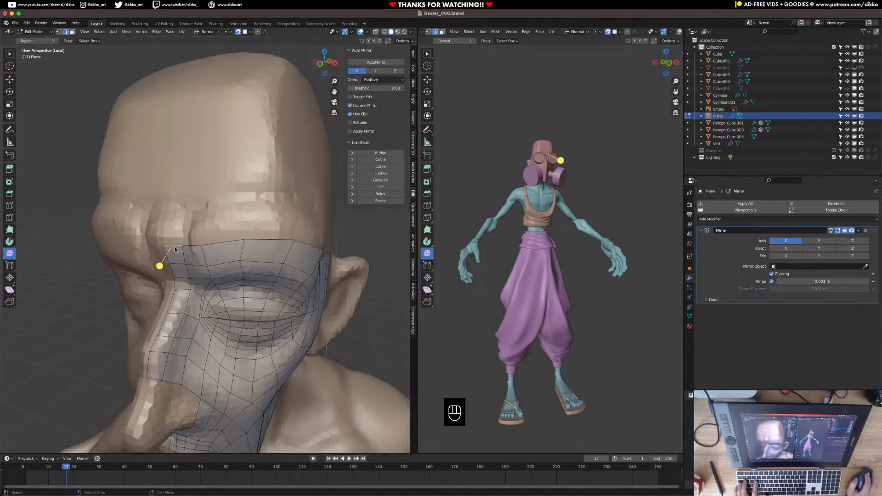
key("e")
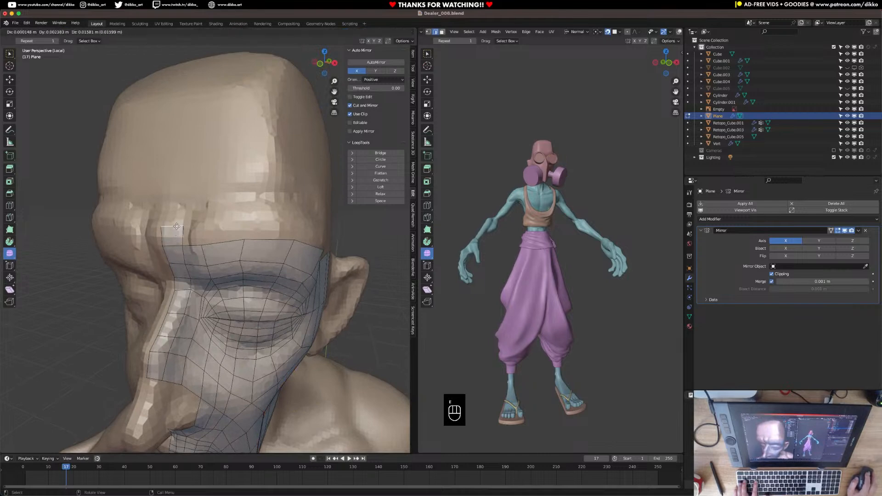
left_click(177, 211)
scroll(178, 210, "down", 2)
middle_click_drag(177, 209, 185, 203)
middle_click_drag(186, 201, 189, 258, "shift")
key("e")
left_click(186, 241)
key("e")
left_click(188, 213)
key("e")
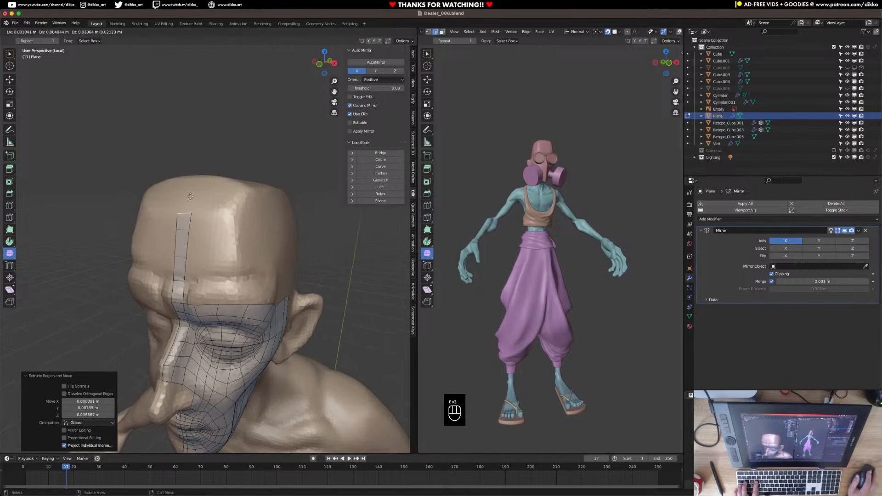
left_click(187, 211)
Extend the centre strip with two more extrusions, over the forehead's upper rim and back across the crown
middle_click_drag(187, 211, 195, 228)
key("e")
left_click(213, 195)
key("e")
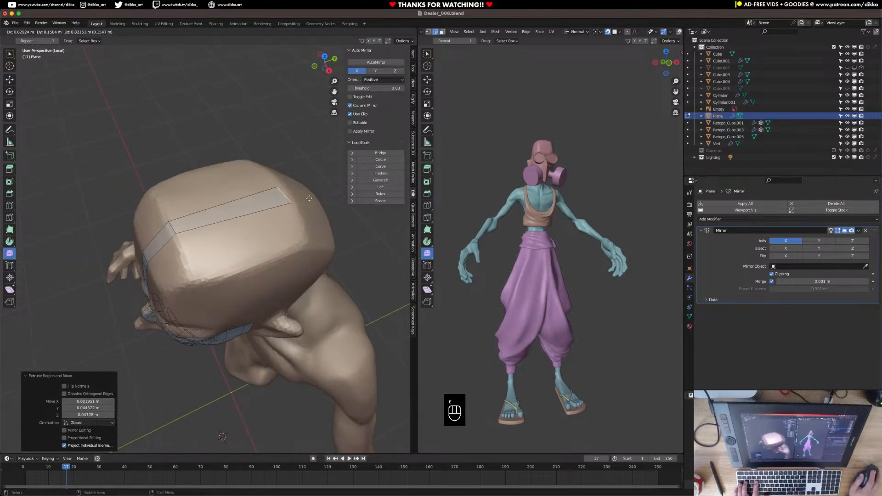
left_click(309, 204)
middle_click_drag(309, 204, 306, 241)
Scale the strip's rear edge down along the Y axis to square it off
key("s")
key("y")
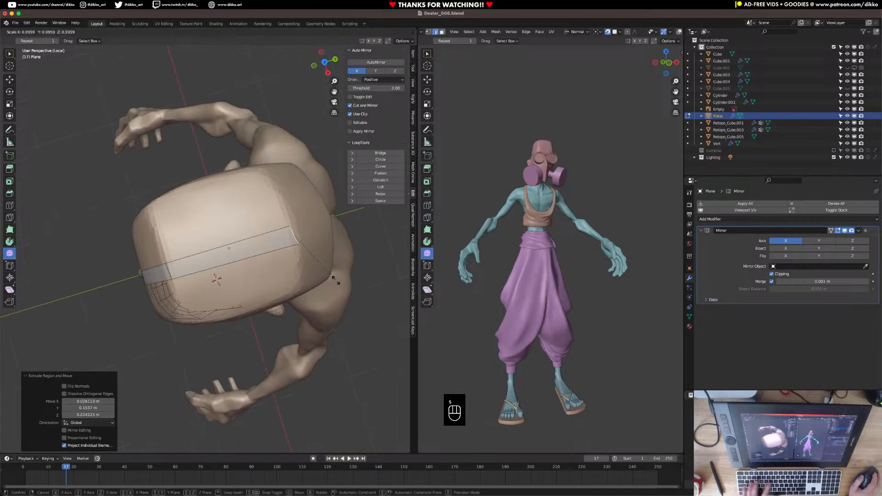
key("x")
key("y")
key("y")
left_click(298, 242)
middle_click_drag(298, 242, 333, 256)
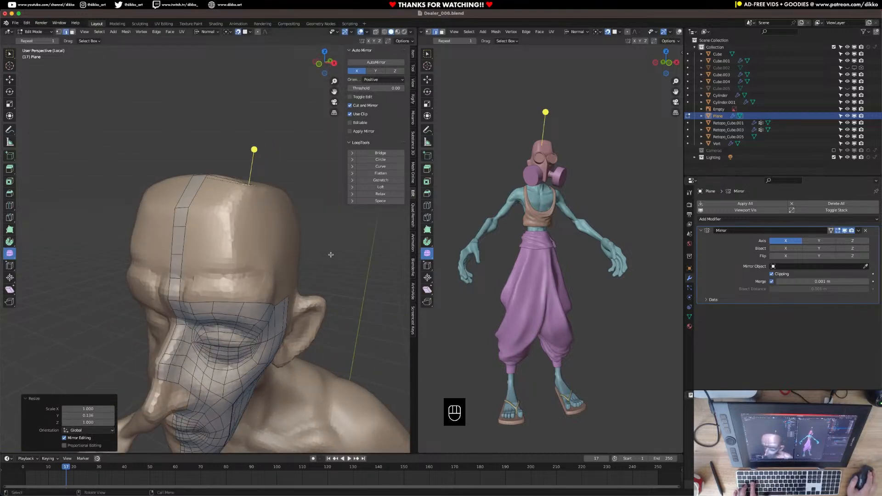
Insert three evenly spaced loop cuts across the long strip segment on top of the head
middle_click_drag(292, 309, 255, 339)
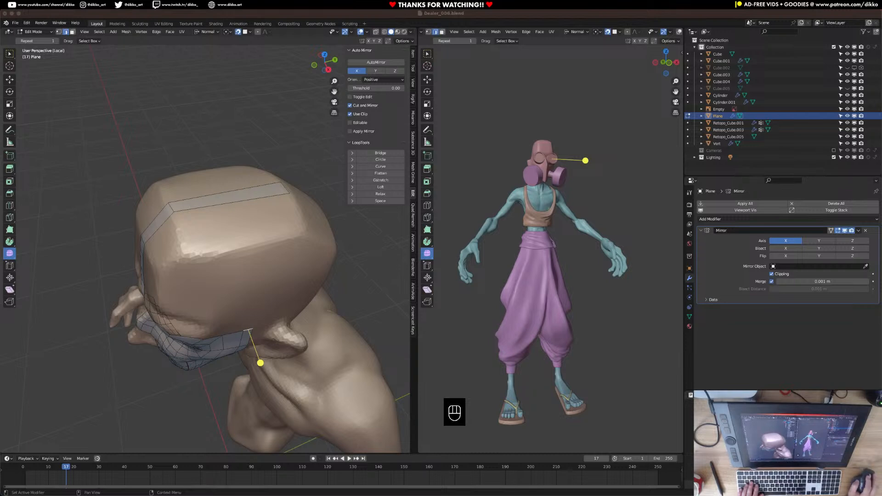
middle_click_drag(236, 269, 219, 178)
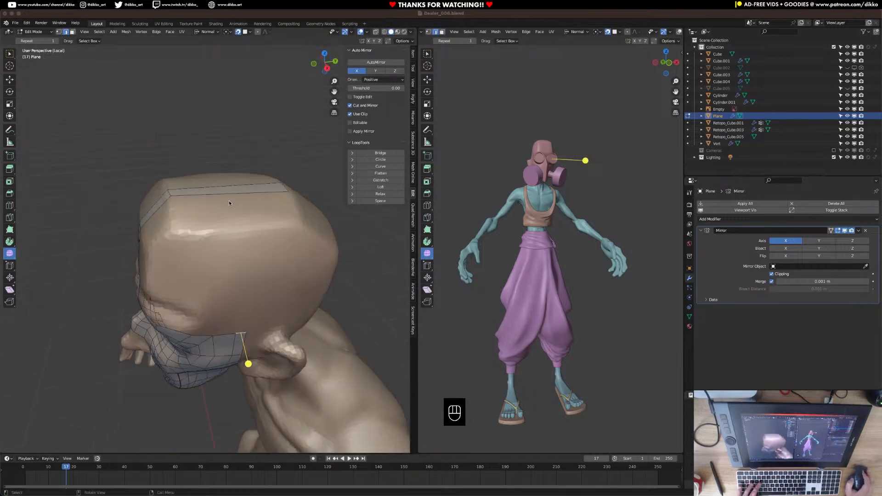
key("super+r")
scroll(230, 190, "up", 2)
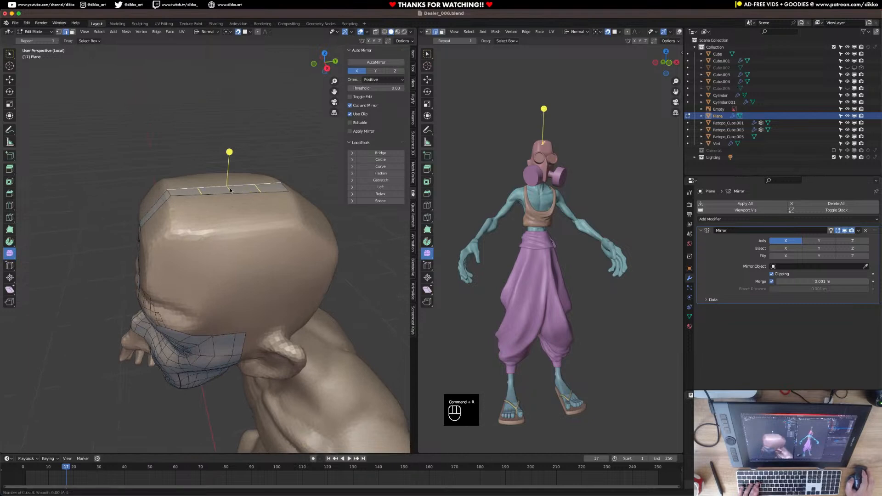
left_click(230, 190)
right_click(230, 190)
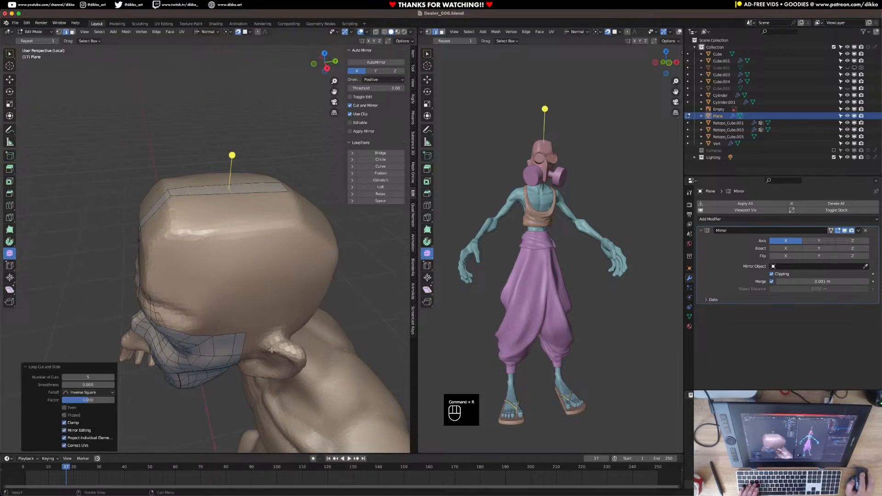
Extrude the temple strip's top edge up the side of the head and save the file
key("e")
left_click(248, 232)
middle_click_drag(250, 234, 328, 314)
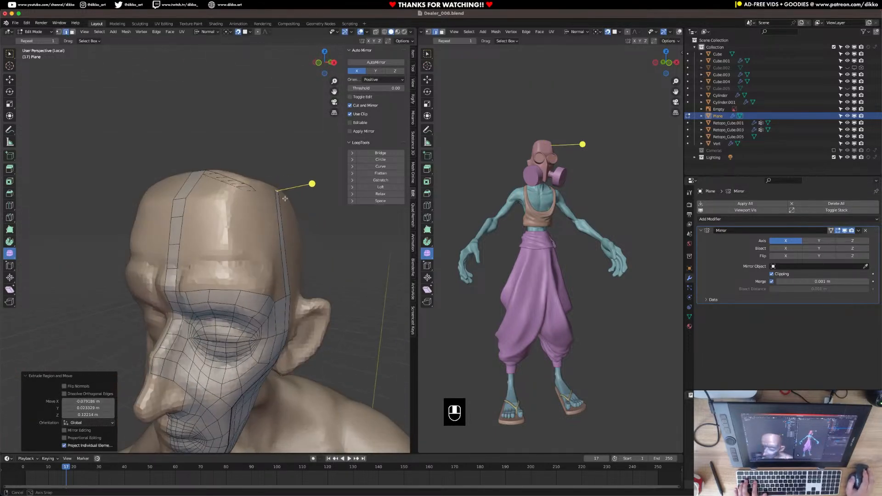
key("super+s")
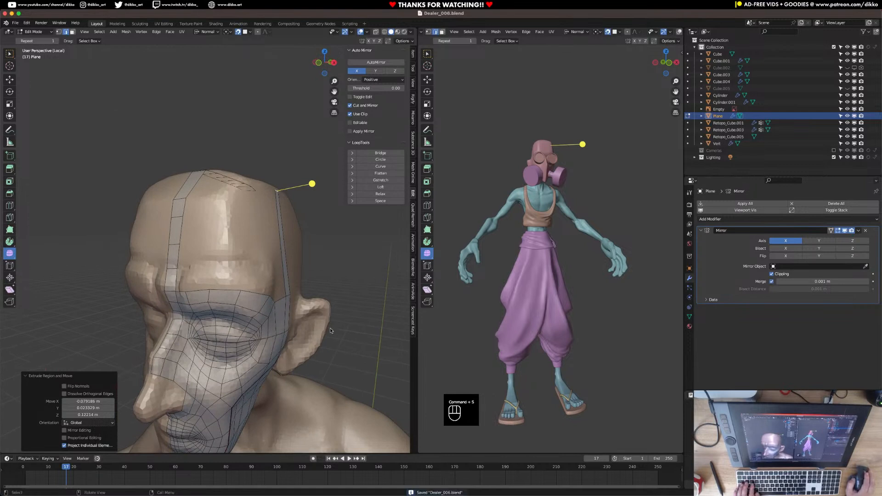
middle_click_drag(307, 348, 319, 318, "shift")
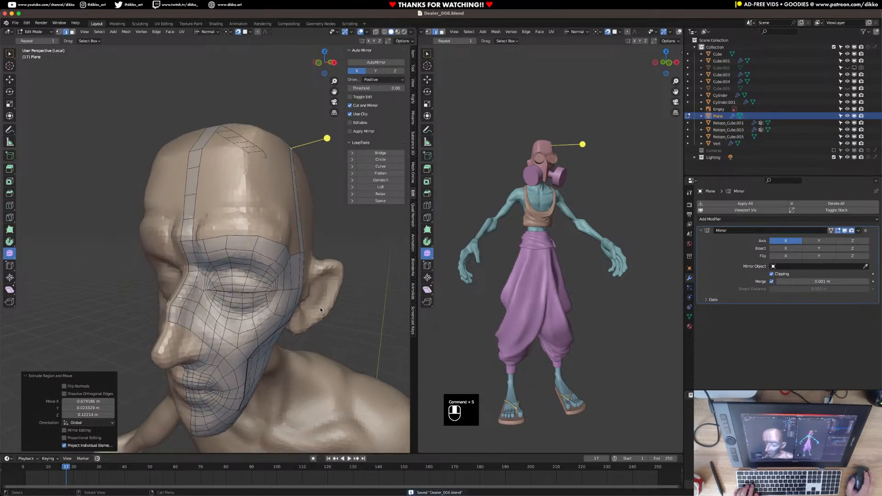
Extrude the cheek mesh's rear edge below the earlobe backward and move the new upper vertex down under the ear
middle_click_drag(319, 319, 226, 260)
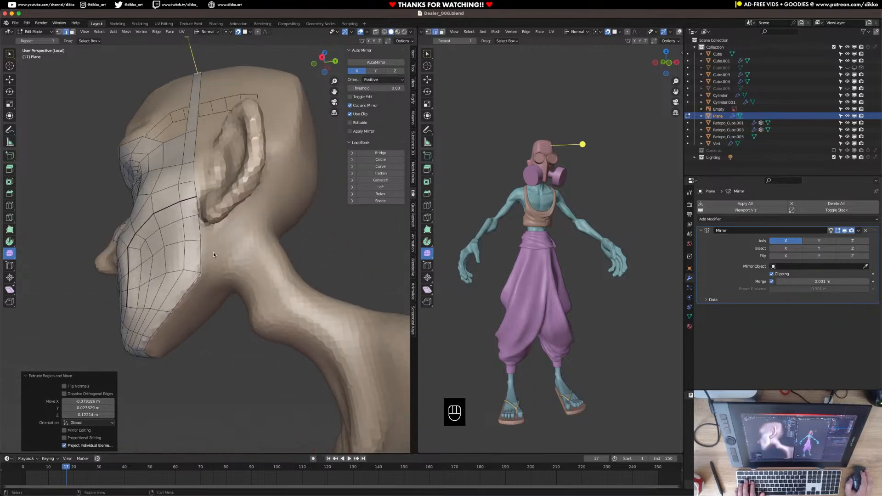
key("w")
key("e")
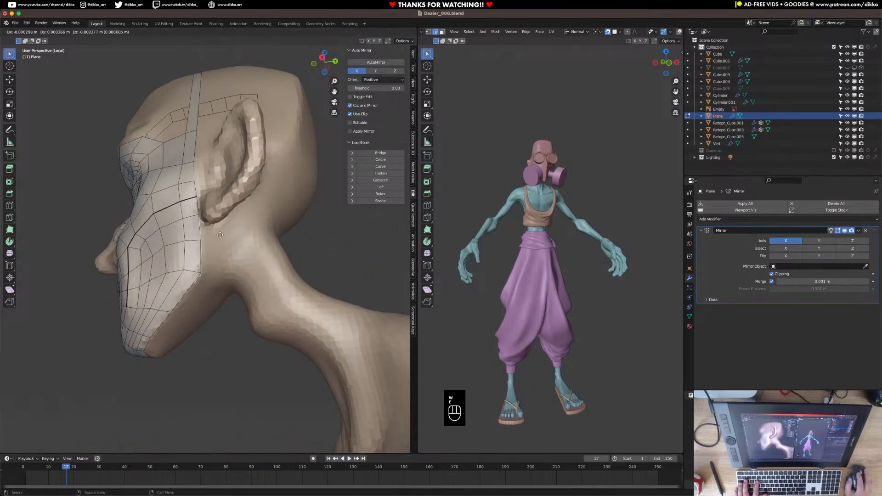
left_click(241, 238)
middle_click_drag(240, 237, 235, 225)
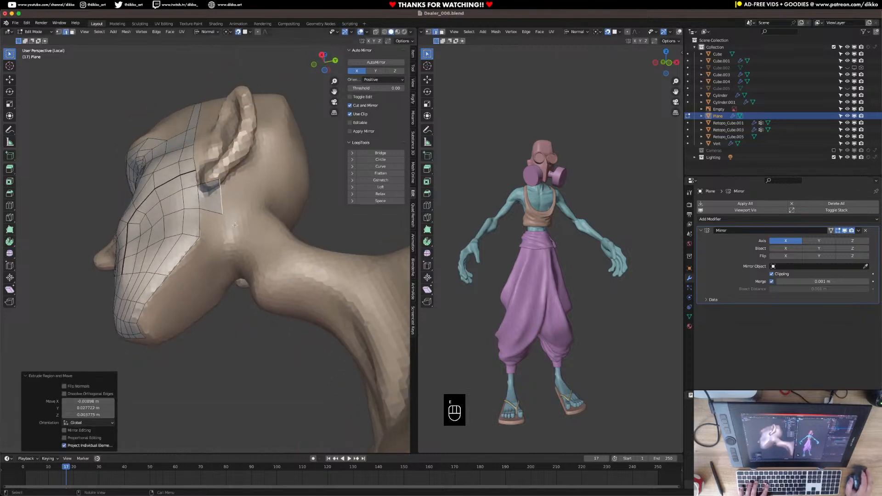
left_click(222, 181)
left_click(59, 32)
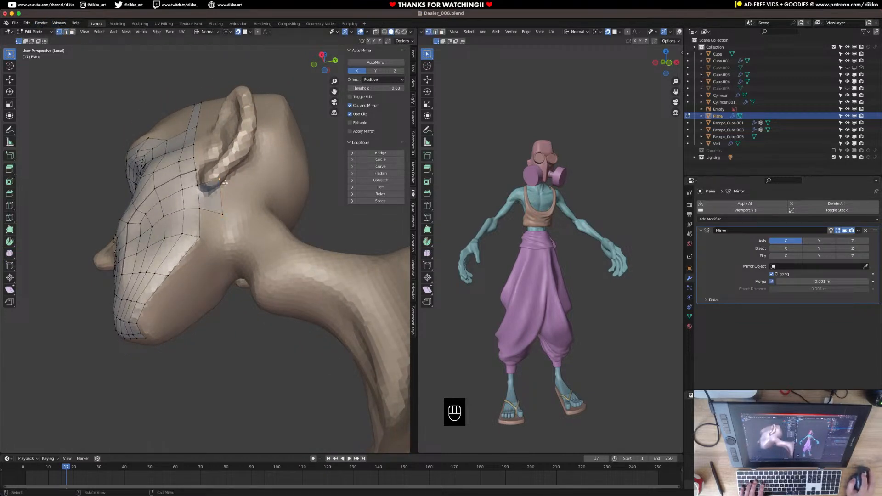
key("g")
left_click(226, 202)
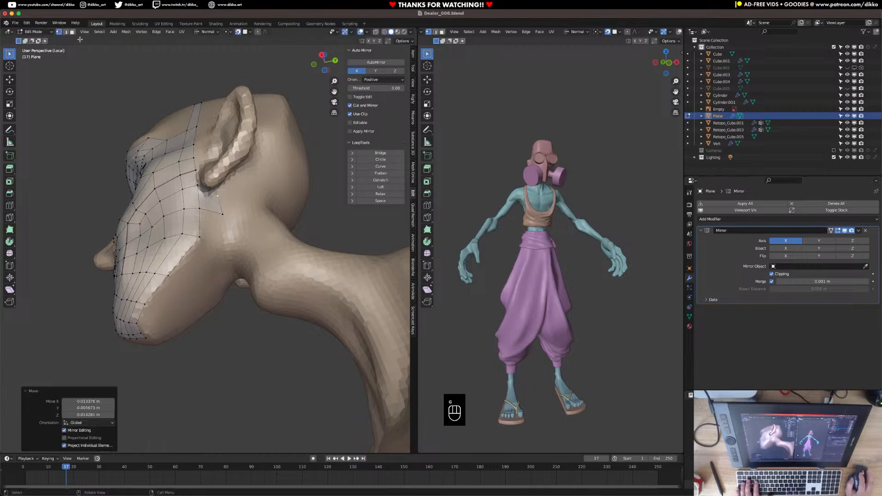
Extrude the rear edge below the ear twice around the base of the skull, rotating the last edge to follow the form
left_click(65, 32)
middle_click_drag(218, 201, 168, 218)
key("e")
left_click(246, 192)
key("e")
left_click(186, 206)
key("r")
left_click(189, 209)
Extrude the skull-base strip twice more to the centre of the nape, rotating and repositioning its end edge
key("e")
left_click(269, 216)
key("r")
left_click(271, 222)
key("e")
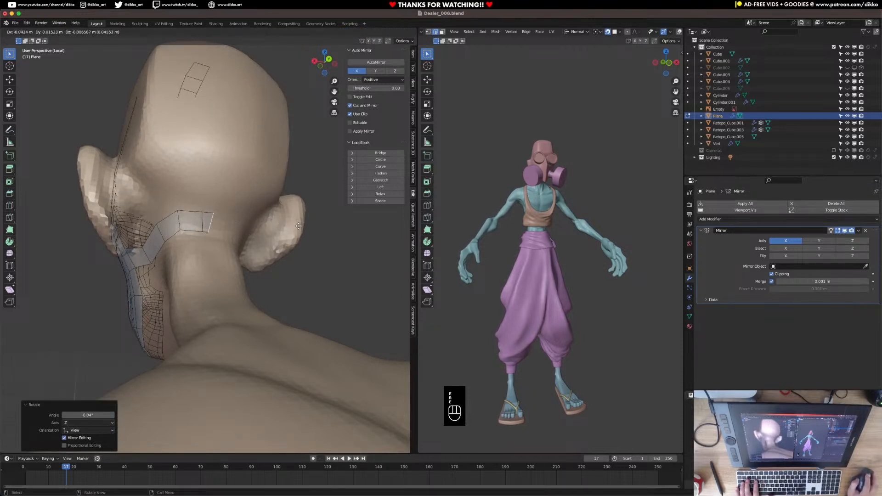
left_click(299, 226)
key("g")
left_click(196, 217)
Extrude three segments upward from the nape along the back of the head and reposition the last edge
middle_click_drag(196, 216, 231, 253)
key("e")
left_click(230, 202)
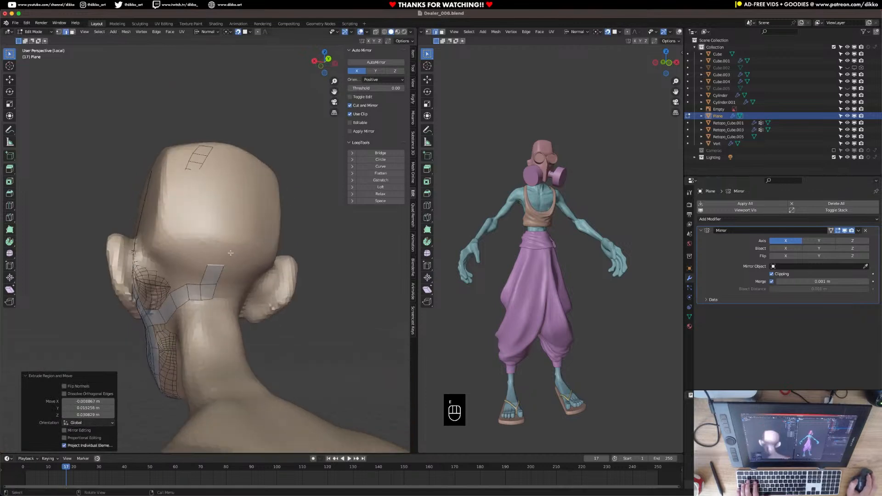
key("e")
left_click(235, 234)
key("e")
left_click(239, 210)
middle_click_drag(239, 211, 237, 251)
key("g")
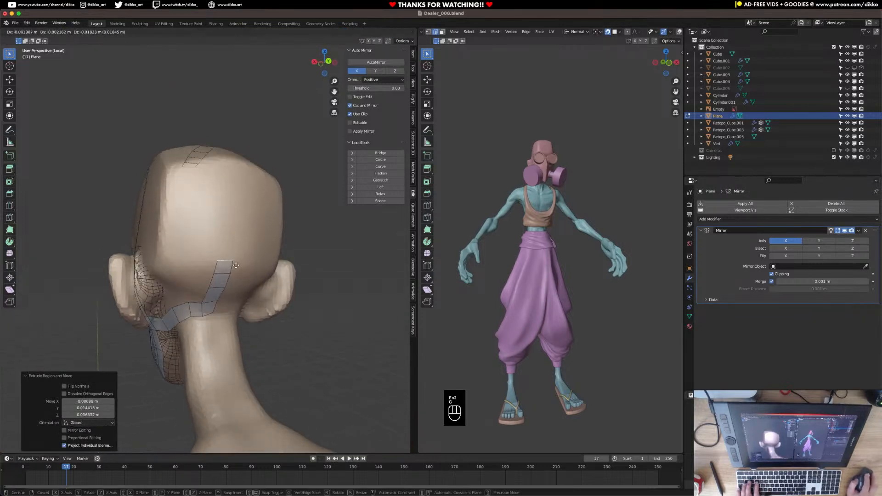
left_click(235, 266)
Extrude the centre-back strip two more segments up the back of the head
key("e")
left_click(235, 237)
key("e")
left_click(236, 196)
middle_click_drag(236, 196, 241, 258)
Continue extruding the centre-back strip towards the crown and fill the remaining gap to the crown strip with a face
key("e")
left_click(233, 201)
key("e")
left_click(235, 186)
key("e")
left_click(229, 223)
key("e")
left_click(215, 222, "shift")
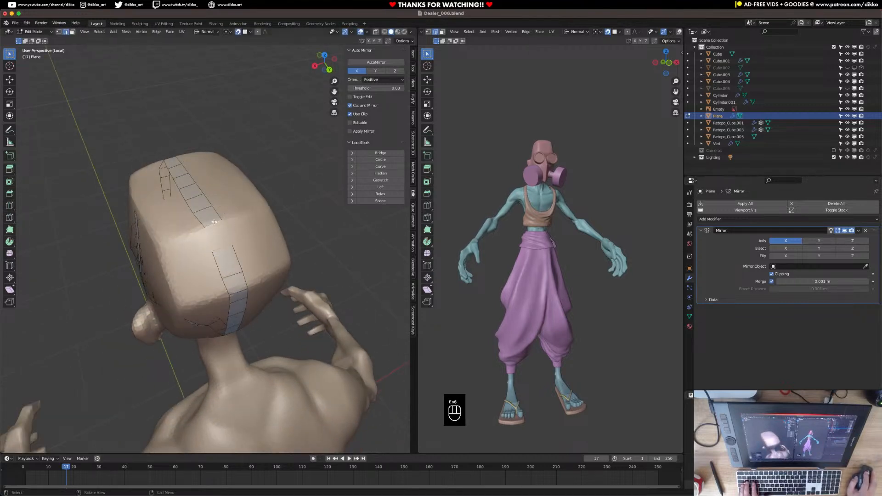
key("f")
Reposition the vertices on the rear rim of the head where the back strip joins the crown strip
middle_click_drag(207, 288, 64, 72)
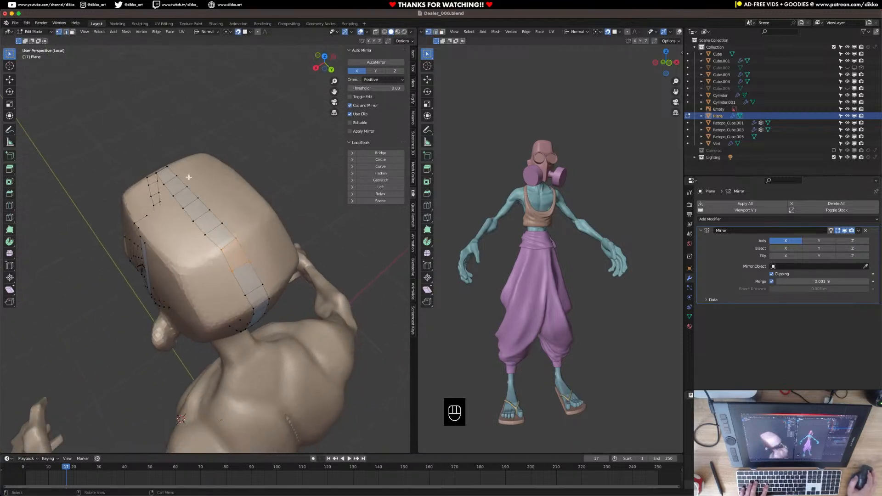
scroll(215, 184, "up", 3)
left_click(230, 253)
key("g")
left_click(228, 255)
key("g")
left_click(261, 236)
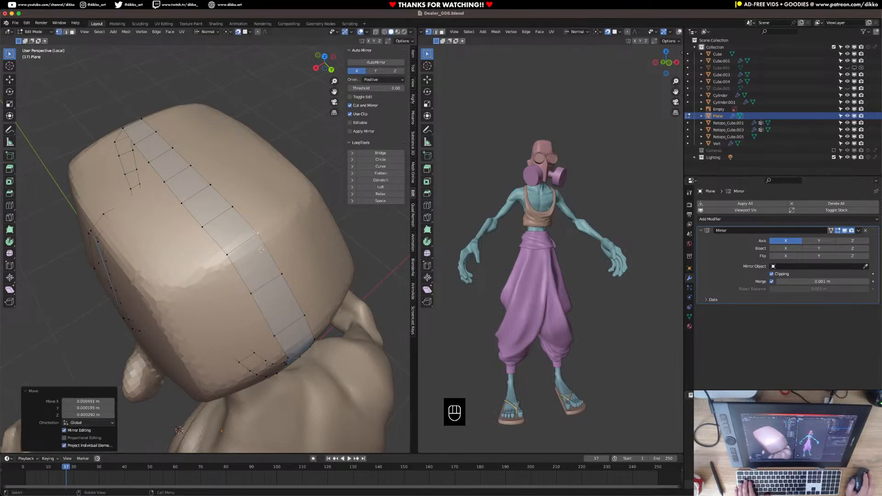
Extrude the temple strip's top edge over the side rim of the head and fill a face joining it to the crown strip
middle_click_drag(253, 273, 310, 275)
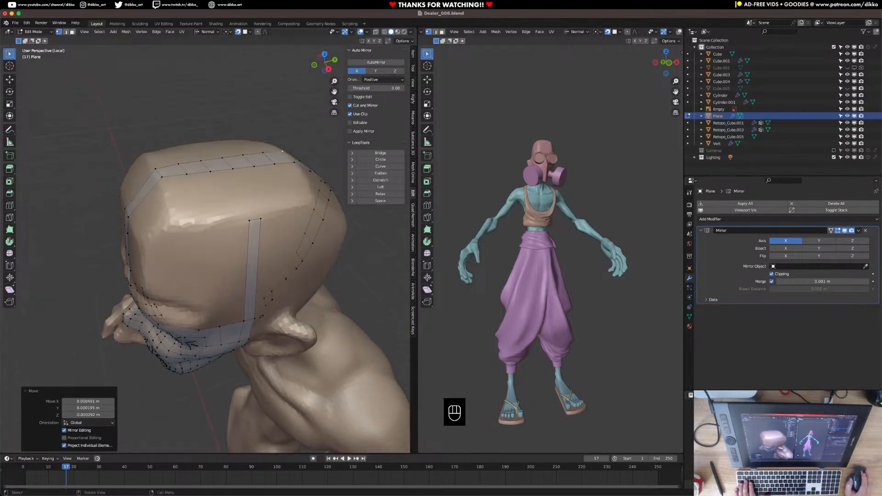
left_click(66, 32)
middle_click_drag(268, 233, 212, 203)
key("e")
left_click(254, 264)
left_click(213, 204, "shift")
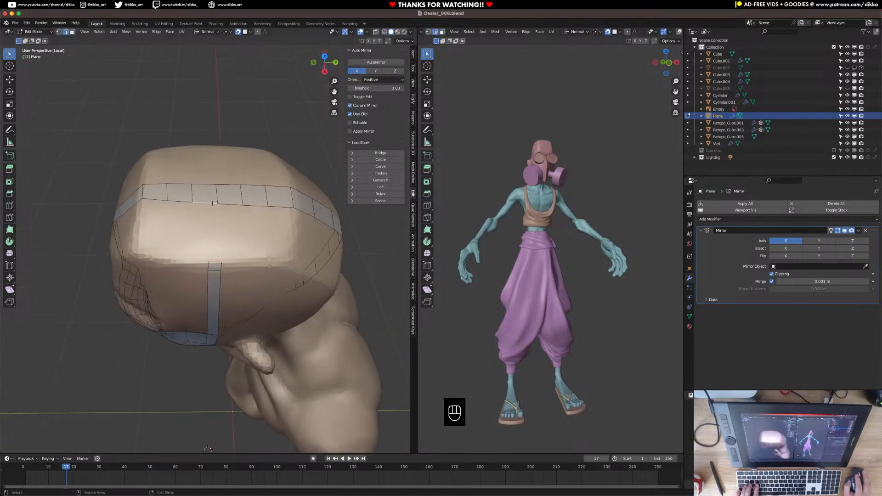
key("f")
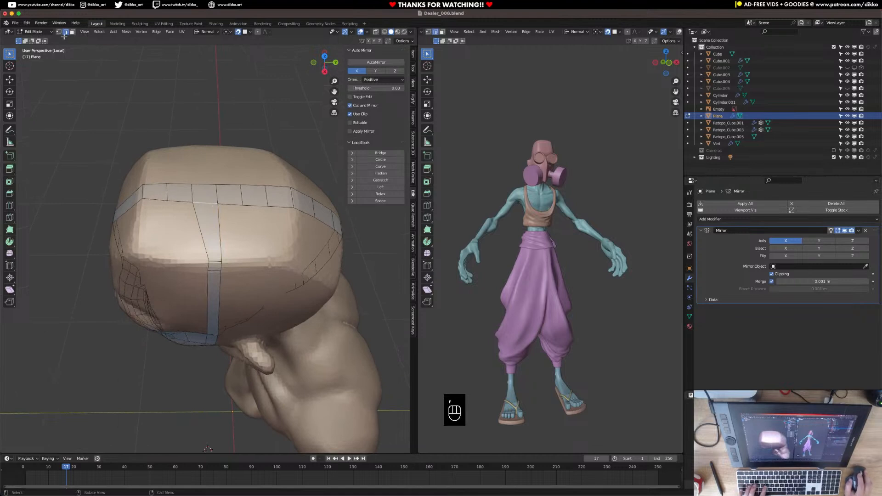
Move the crown strip's junction face backward in line with the temple strip and save the file
left_click(211, 193)
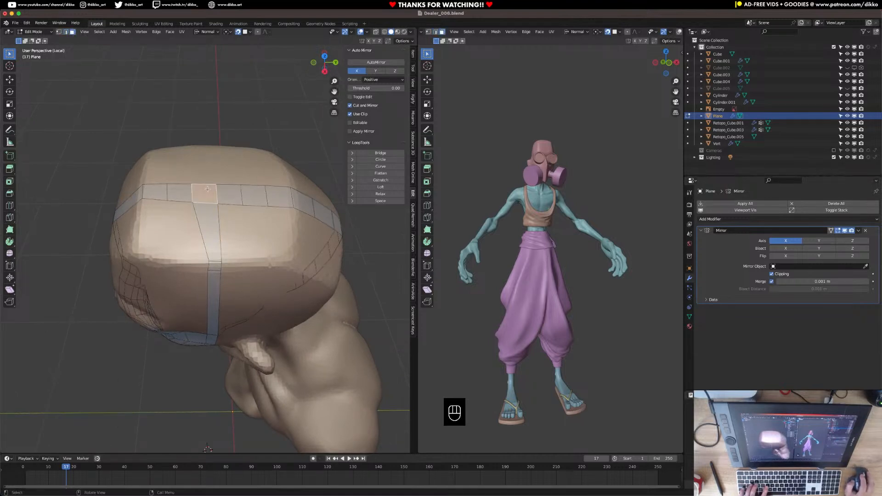
key("g")
left_click(217, 188)
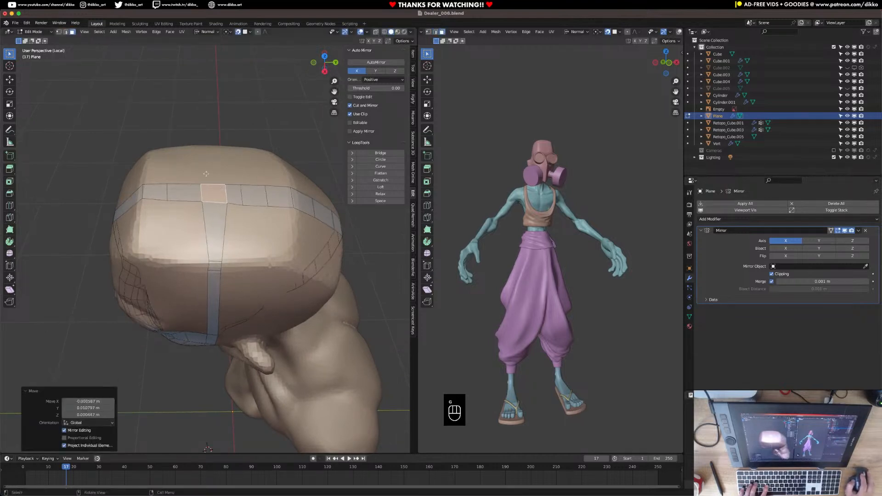
middle_click_drag(227, 219, 51, 90)
key("super+s")
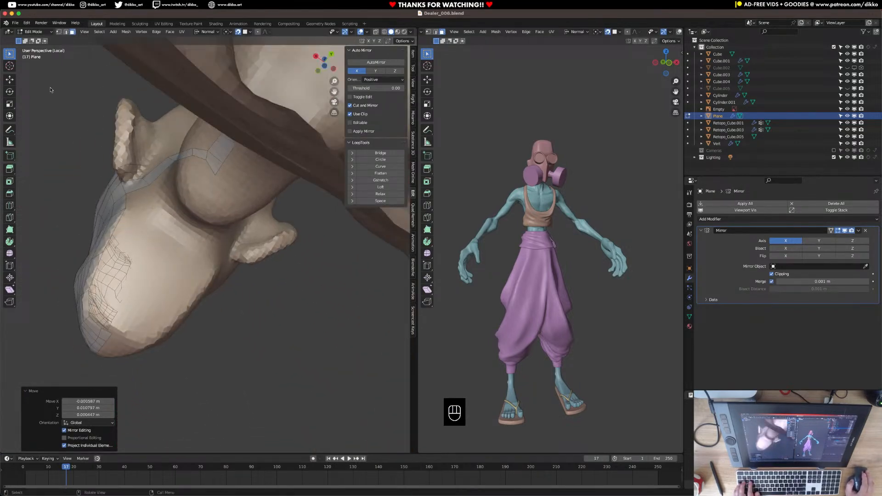
Extrude the rear edge of the jawline inward to form a large face on the underside of the jaw
left_click(65, 32, "shift")
middle_click_drag(122, 218, 156, 229)
key("w")
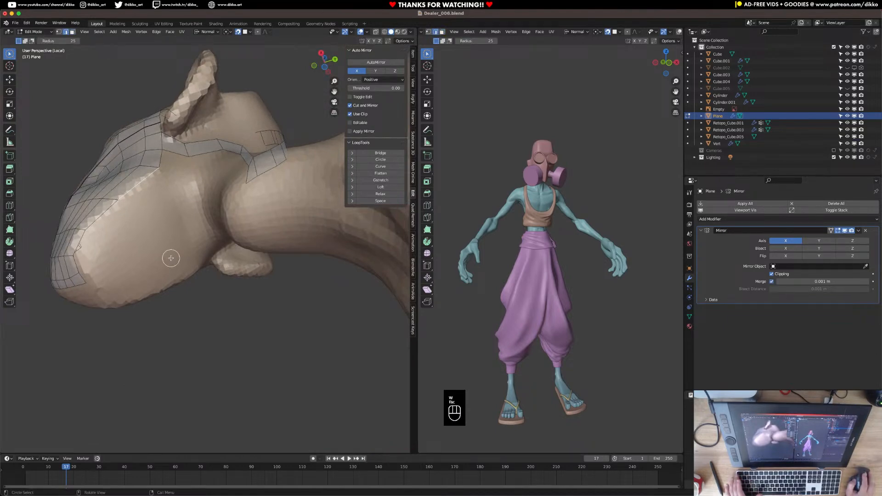
key("Escape")
key("e")
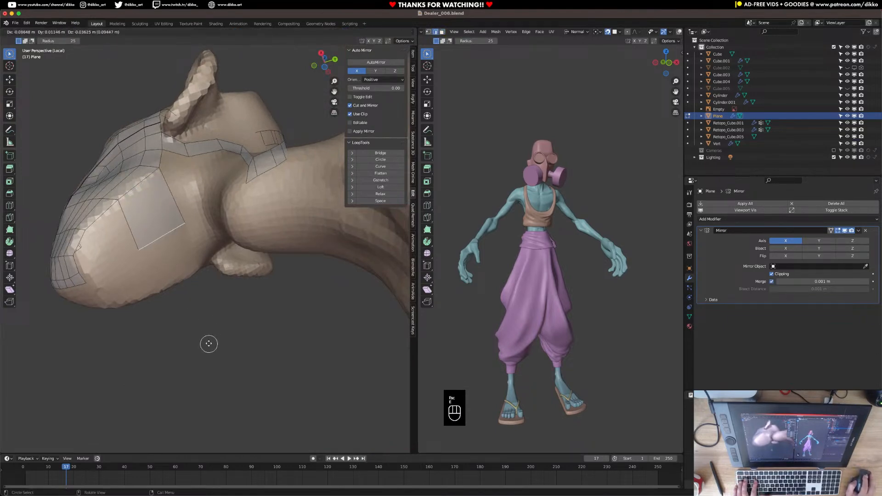
left_click(209, 346)
middle_click_drag(138, 264, 138, 229)
left_click_drag(7, 54, 32, 70)
middle_click_drag(121, 218, 26, 52)
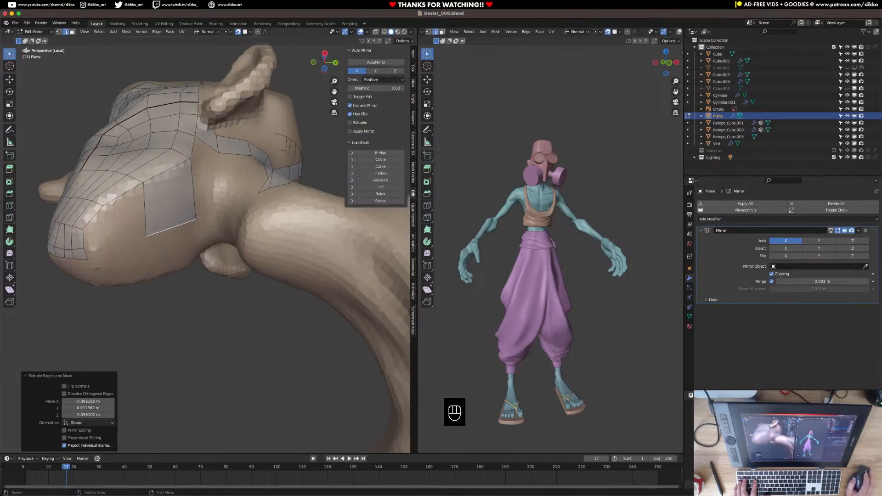
left_click(59, 32)
middle_click_drag(138, 251, 138, 211)
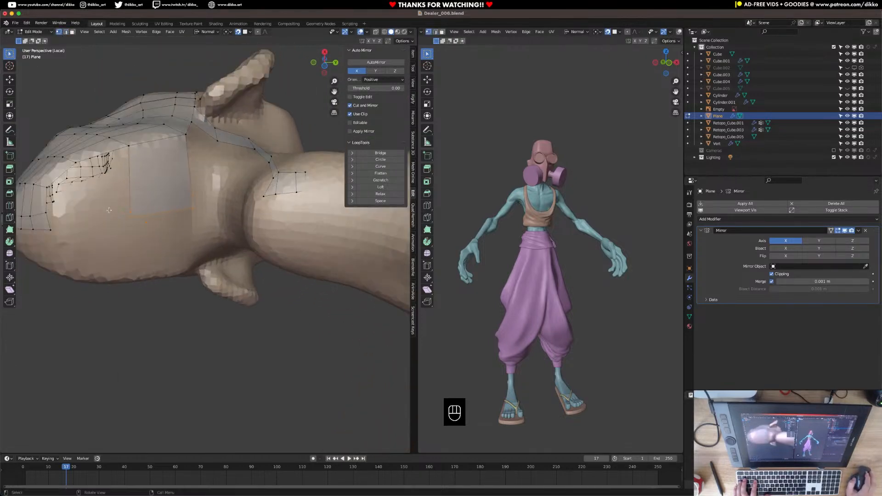
key("super+r")
left_click(139, 207)
key("super+z")
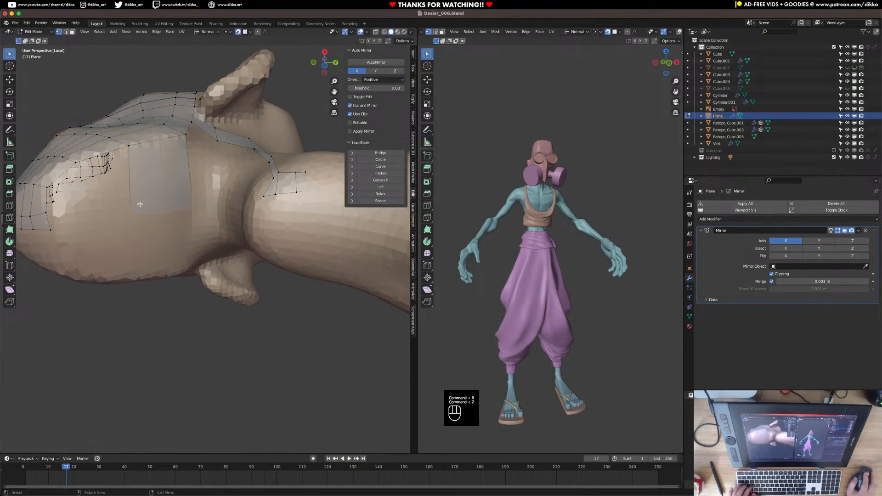
Insert a loop cut near the under-jaw face's inner edge and fill a face bridging it to the chin mesh
key("super+r")
left_click(132, 206)
left_click(137, 227)
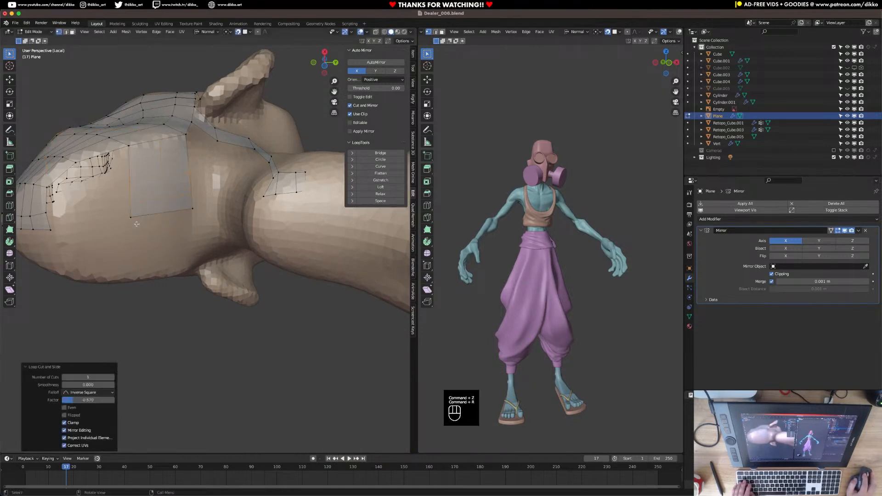
left_click(67, 32)
left_click(49, 221)
left_click(130, 211, "shift")
key("f")
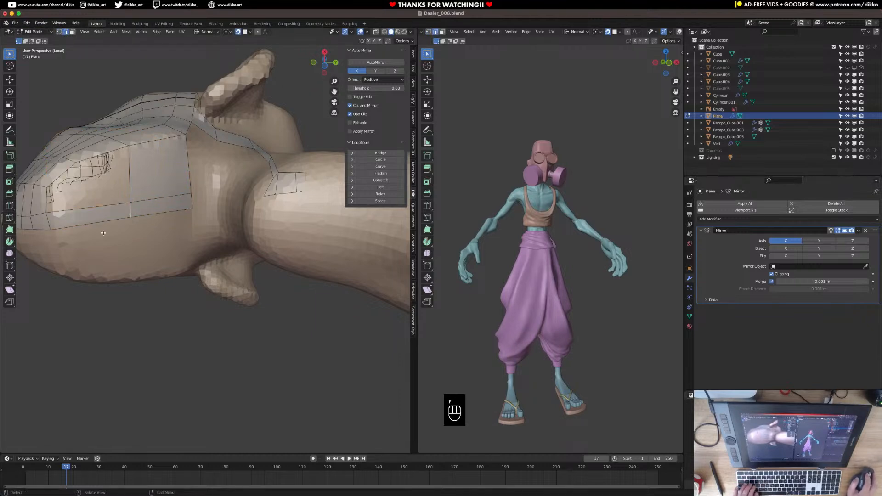
Insert one centred loop cut across the bridging face and fill the gap beside the jawline with two faces
middle_click_drag(107, 227, 122, 252)
key("super+r")
double_click(110, 233)
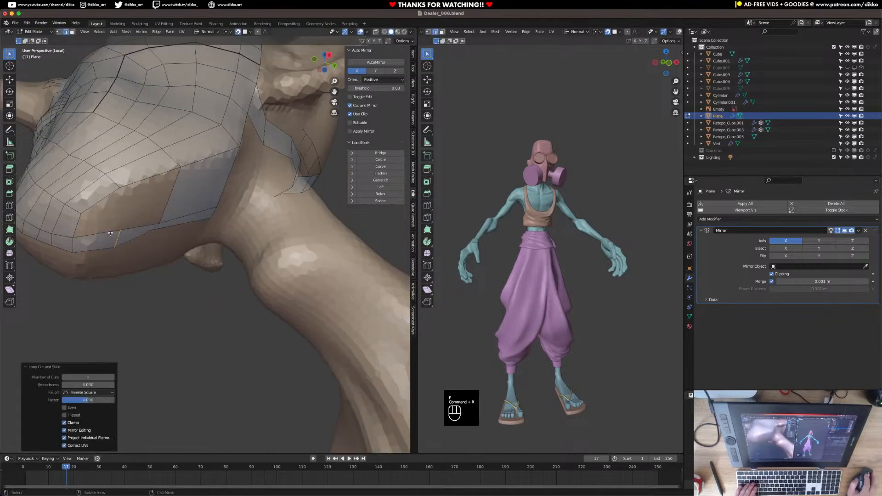
left_click(77, 226)
key("f")
key("f")
Nudge the vertices of the new under-jaw faces into smoother positions
middle_click_drag(79, 225, 121, 223)
left_click(60, 31)
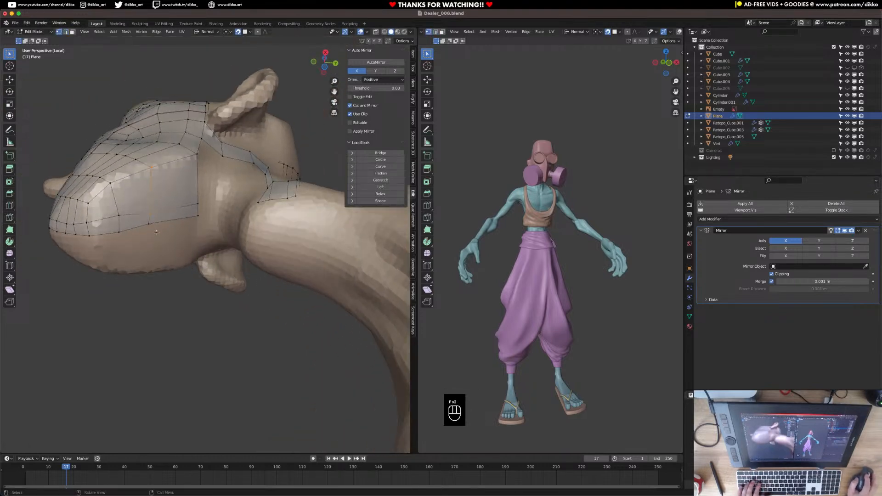
key("g")
left_click(154, 225)
key("g")
left_click(152, 210)
key("g")
left_click(153, 210)
key("g")
left_click(153, 210)
Fill a face between the strip's lower edge beneath the earlobe and the rear corner of the jaw mesh
middle_click_drag(153, 210, 111, 64)
scroll(156, 159, "up", 3)
left_click(65, 32)
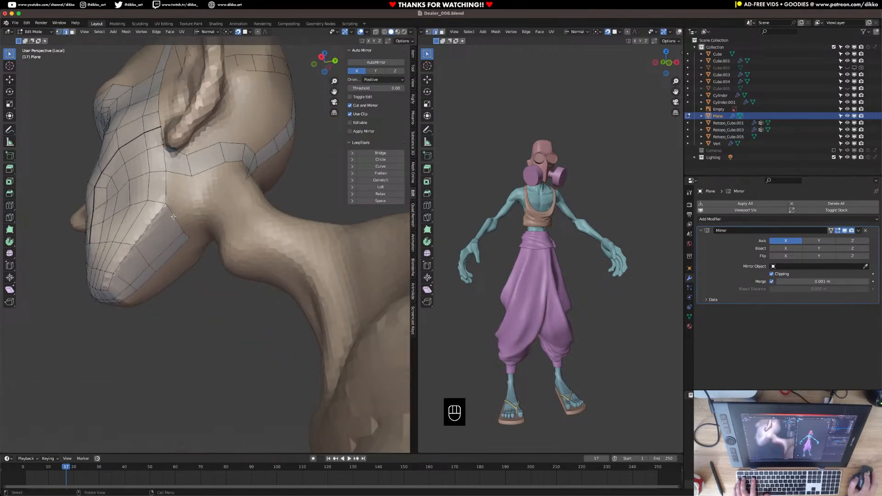
left_click(175, 178)
mouse_move(188, 215)
middle_mouse_down()
mouse_move(114, 216)
mouse_move(193, 214)
mouse_move(188, 220)
middle_mouse_up()
Try adding a loop cut through the mesh below the ear and undo it
key("super+r")
left_click(180, 206)
right_click(180, 206)
middle_click_drag(152, 275, 220, 238)
key("super+z")
key("super+r")
left_click(209, 201)
left_click(209, 200)
key("super+z")
Insert a loop cut in the strip segment behind the earlobe and fill a face from its lower edge down to the jaw mesh
middle_click_drag(212, 271, 75, 91)
middle_click_drag(65, 43, 165, 289)
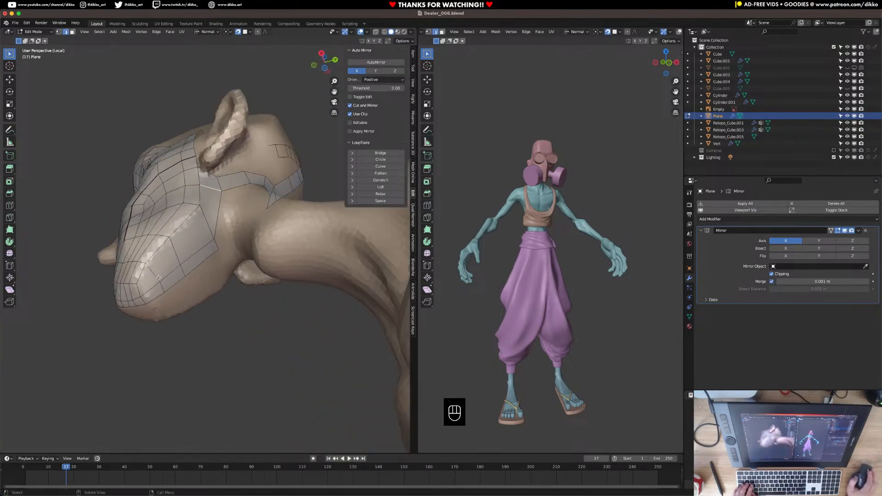
scroll(158, 278, "up", 2)
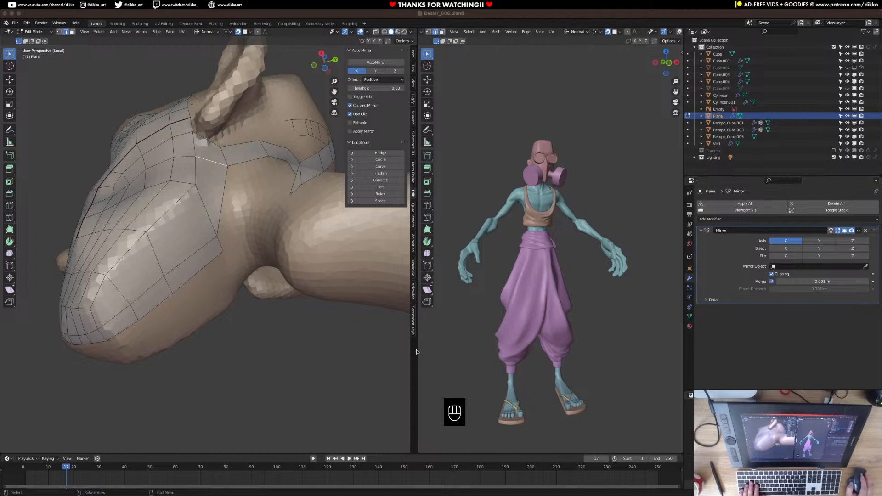
middle_click_drag(223, 233, 221, 253)
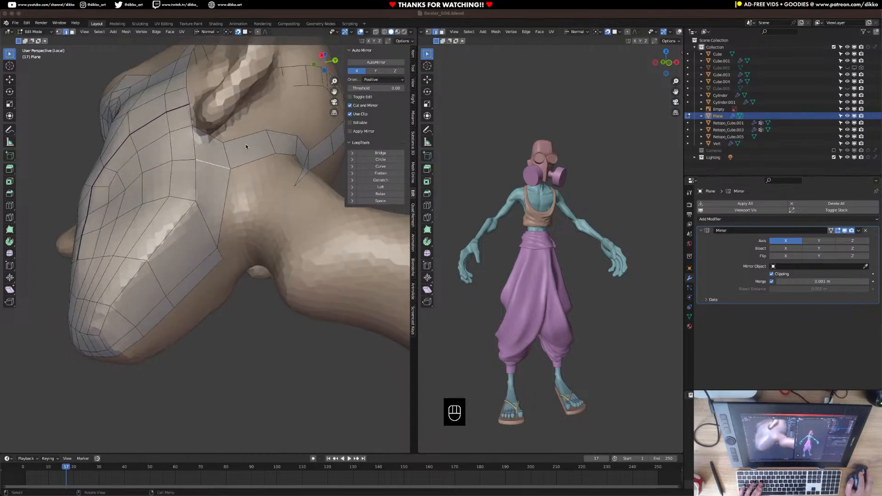
left_click(248, 171)
key("super+r")
left_click(251, 155)
key("super+r")
key("f")
middle_click_drag(202, 215, 187, 201)
Reposition the vertices at the rear corner of the jaw mesh below the earlobe and undo the last change
left_click(58, 31)
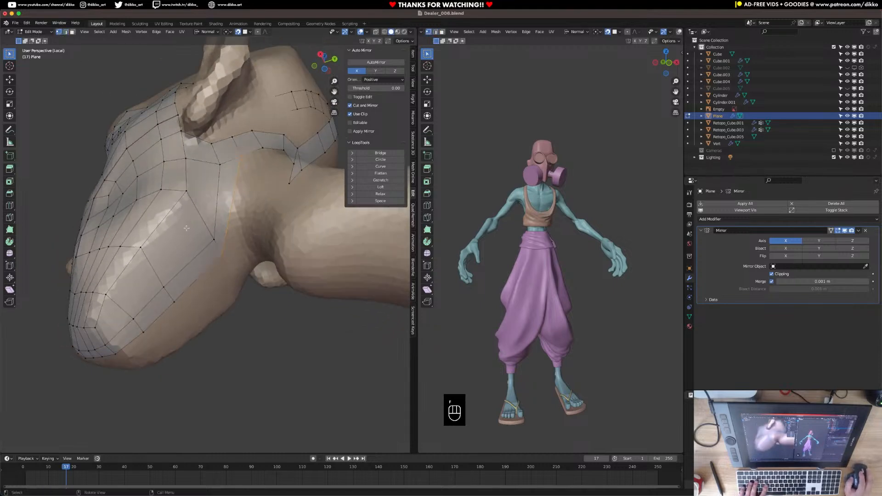
key("g")
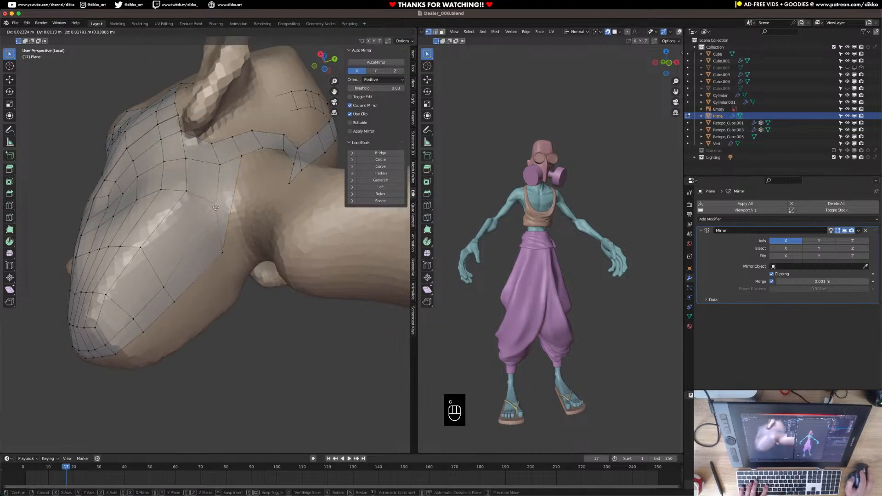
left_click(212, 207)
key("g")
left_click(207, 217)
left_click(218, 242)
key("g")
key("g")
left_click(218, 220)
key("g")
left_click(228, 228)
middle_click_drag(227, 228, 204, 227)
key("super+z")
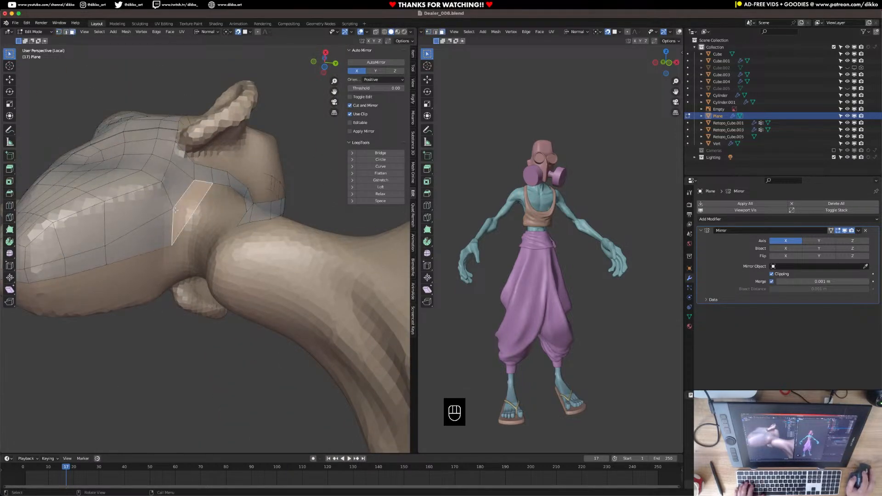
Remove the selected face behind the jaw corner and extrude the rear edge of the under-jaw mesh down onto the neck
left_click(183, 215)
middle_click_drag(211, 216, 224, 169)
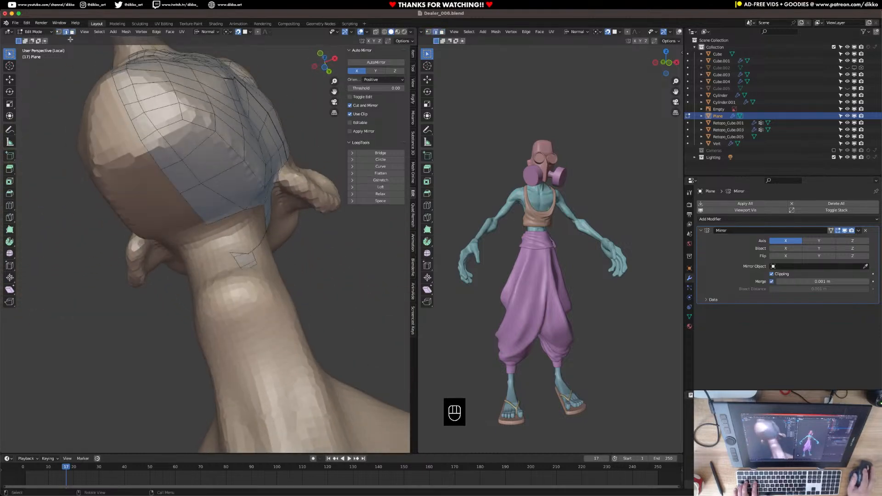
key("e")
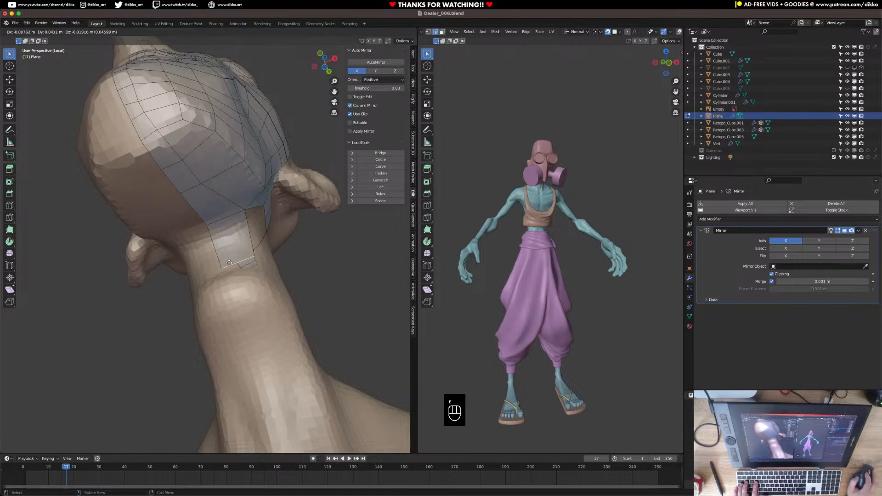
left_click(228, 266)
middle_click_drag(229, 266, 191, 31)
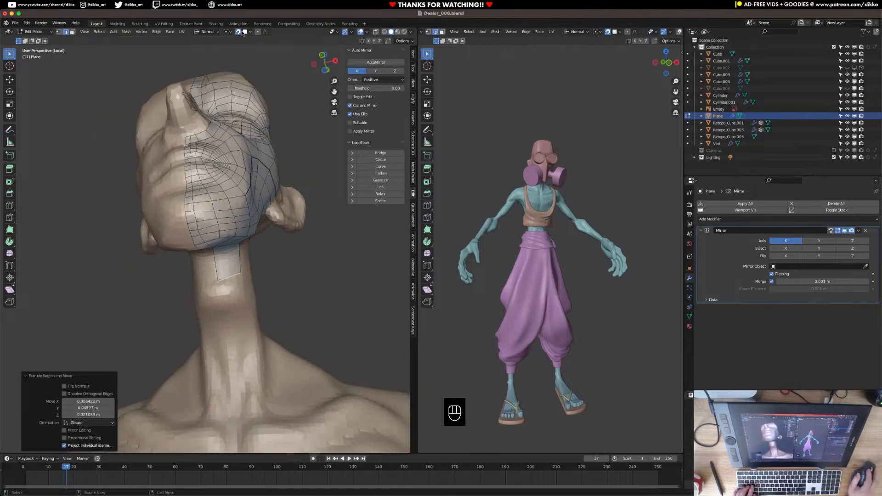
Turn off snapping and insert a loop cut through the column of faces beside the face's centre line
middle_click_drag(182, 171, 201, 196)
key("ctrl+r")
left_click(201, 196)
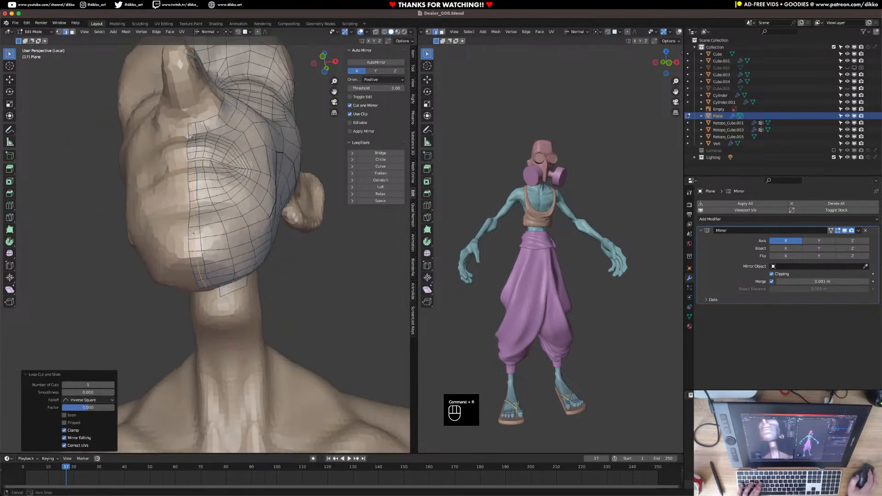
key("ctrl+r")
middle_click_drag(201, 196, 210, 222)
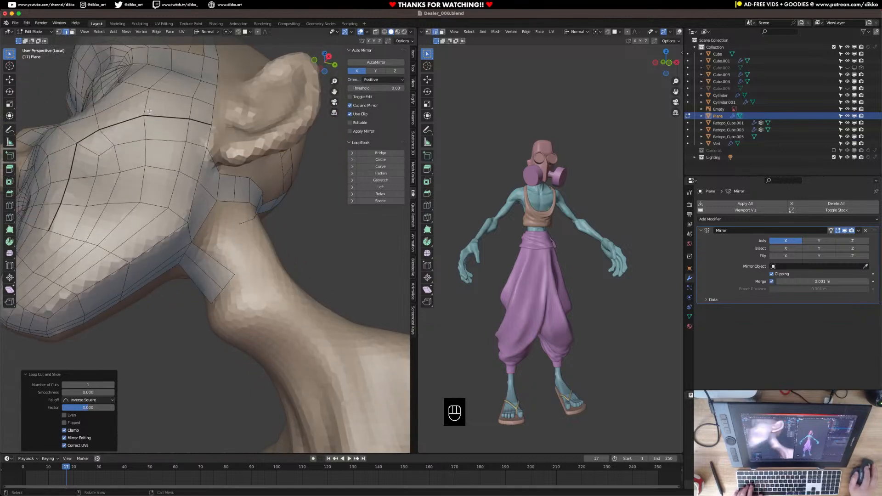
Extrude the strip's lower edge below the earlobe onto the neck and merge its corner vertex with the under-jaw extrusion
key("e")
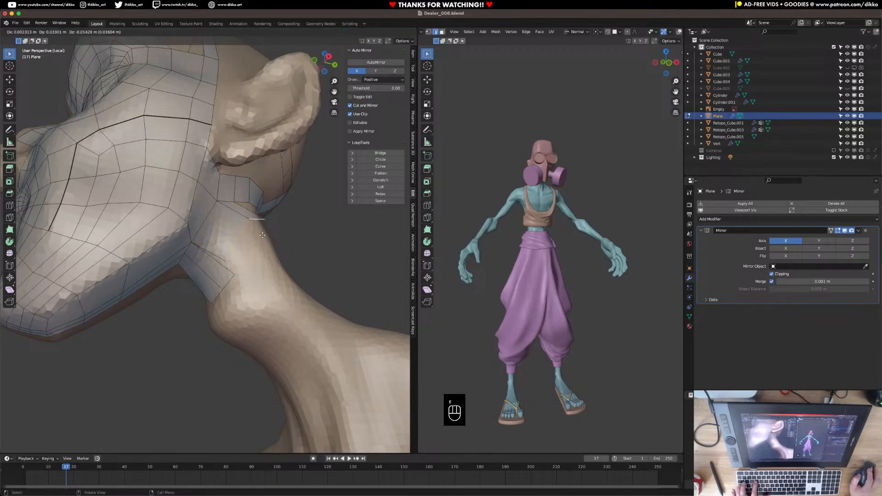
left_click(235, 209)
left_click(58, 31)
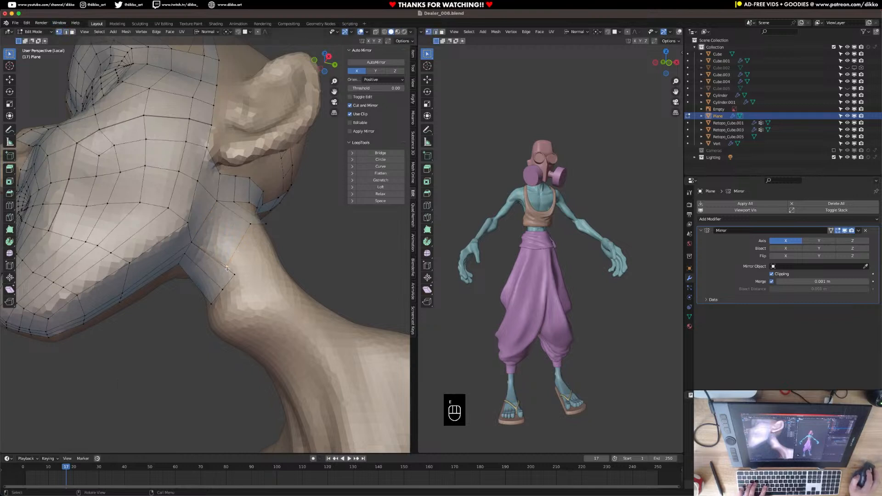
key("m")
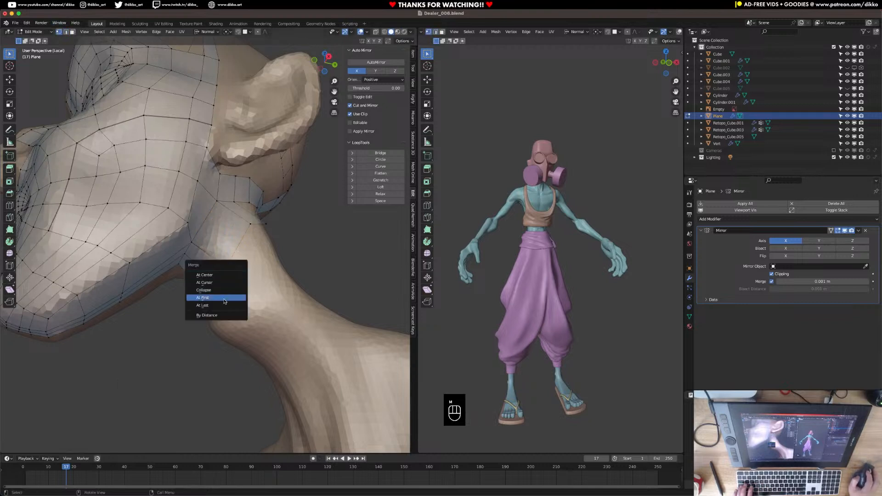
left_click(222, 303)
Move the outer corner vertices of the merged neck faces farther down the side of the neck
left_click(247, 232)
key("g")
left_click(247, 273)
left_click(243, 268)
key("g")
left_click(238, 271)
key("g")
left_click(243, 272)
key("g")
left_click(249, 270)
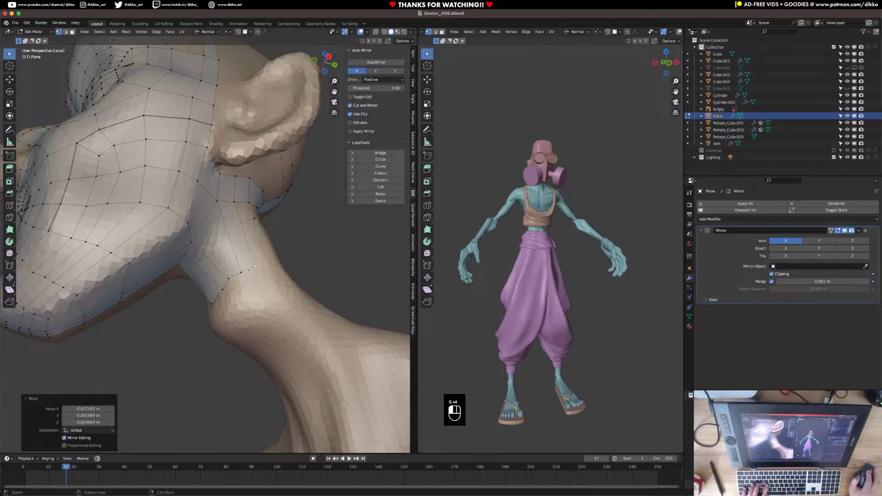
Adjust the vertices along the lower edge of the neck patch from a lower front view
middle_click_drag(231, 223, 213, 214)
left_click(210, 211)
middle_click_drag(209, 210, 236, 257)
left_click(261, 275)
key("g")
left_click(268, 286)
left_click(249, 289)
key("g")
left_click(250, 292)
key("g")
left_click(235, 302)
Insert a loop cut across the neck patch below the jaw and even out the surrounding vertices
key("super+r")
left_click(219, 272)
right_click(219, 272)
key("g")
left_click(247, 266)
left_click(211, 282)
key("g")
key("g")
left_click(211, 276)
key("g")
left_click(223, 257)
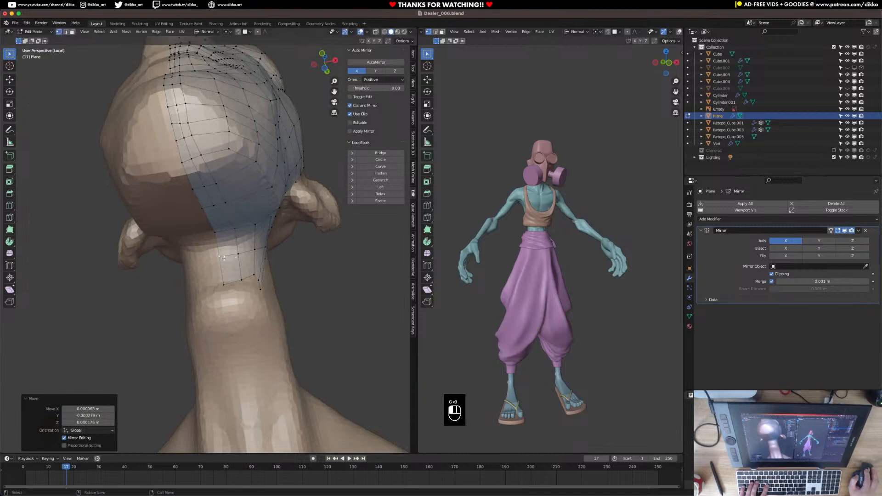
Turn snapping back on and move the inner neck-patch vertices onto the sculpted surface
left_click(238, 32)
key("g")
left_click(228, 254)
left_click(237, 254)
key("g")
left_click(237, 254)
middle_click_drag(237, 253, 212, 273)
left_click(228, 266)
left_click(223, 273)
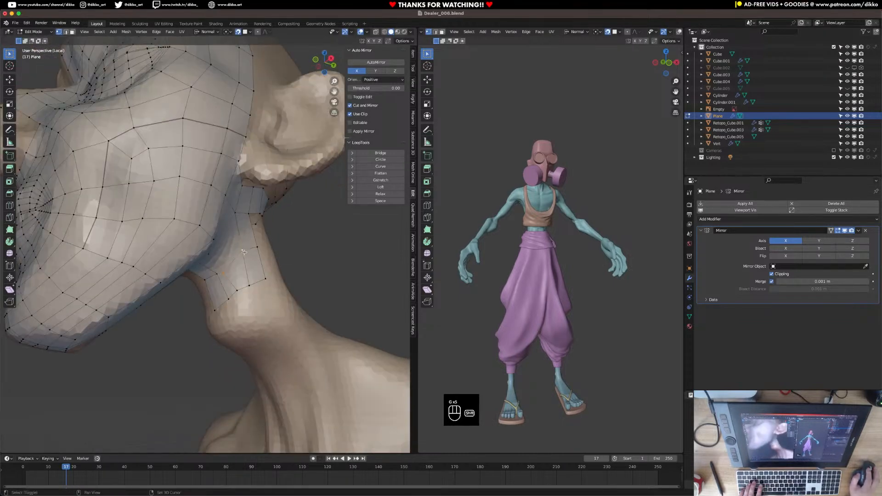
Reposition the vertices on the upper rear side of the neck patch below the ear
key("g")
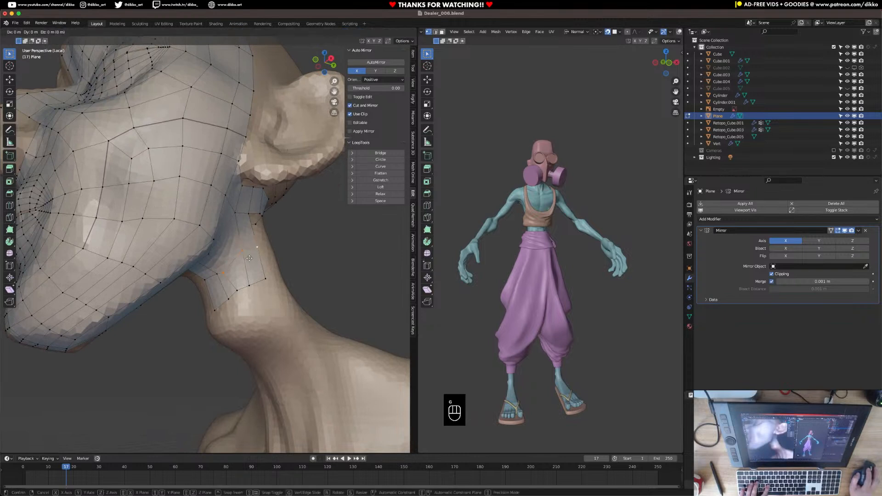
left_click(252, 252)
key("g")
left_click(237, 258)
key("g")
left_click(258, 247)
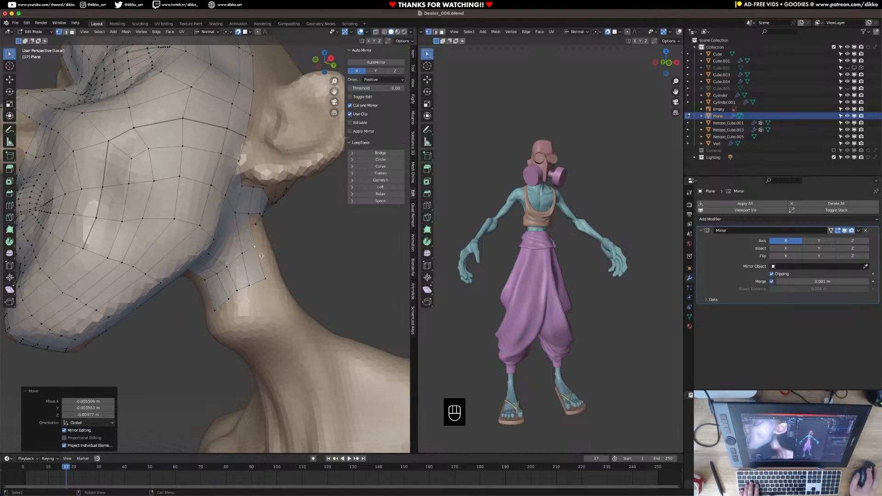
Smooth the vertex spacing between the jaw corner and the middle of the neck patch
scroll(248, 266, "up", 3)
key("g")
left_click(236, 272)
left_click(255, 257)
key("g")
left_click(246, 245)
middle_click_drag(245, 244, 209, 214)
key("g")
left_click(192, 208)
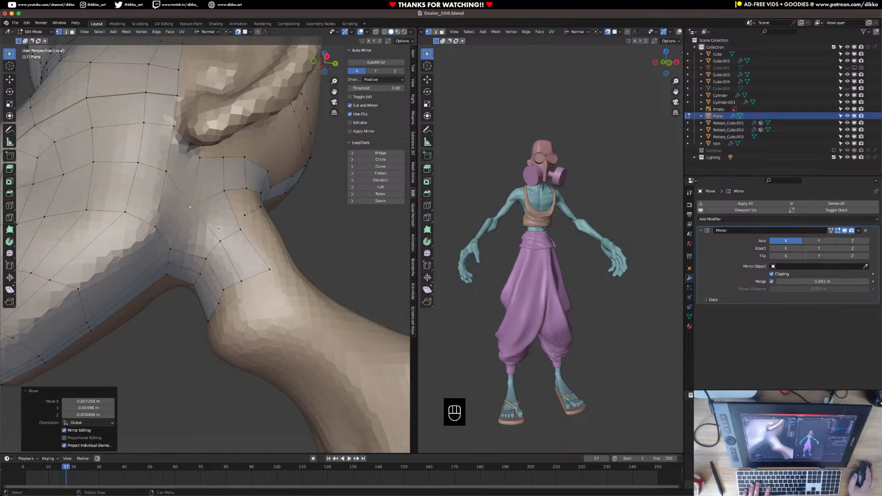
Adjust the vertices at the front lower corner of the neck patch beneath the chin
left_click(242, 279)
middle_click_drag(243, 279, 254, 296)
key("g")
left_click(245, 302)
left_click(222, 316)
key("g")
left_click(221, 312)
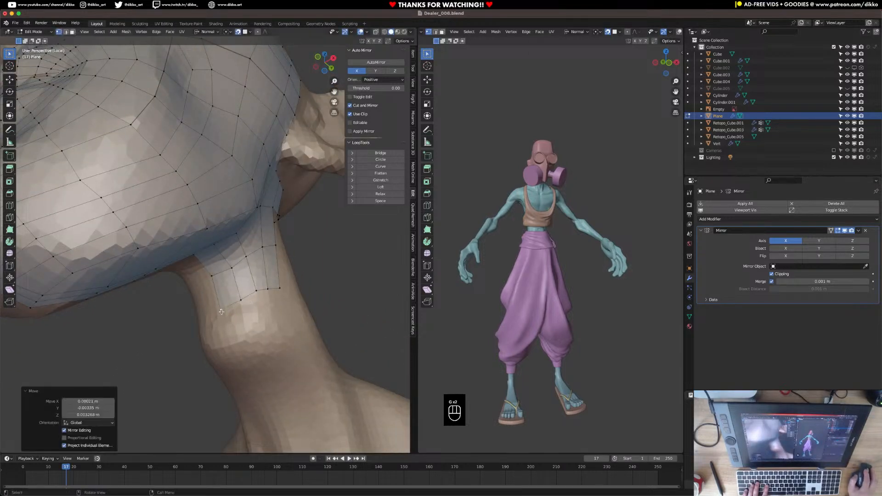
Align the vertices along the neck patch's lower border into an even row around the neck
mouse_move(249, 307)
middle_mouse_down()
mouse_move(257, 301)
mouse_move(247, 307)
middle_mouse_up()
key("g")
left_click(247, 307)
left_click(256, 302)
key("g")
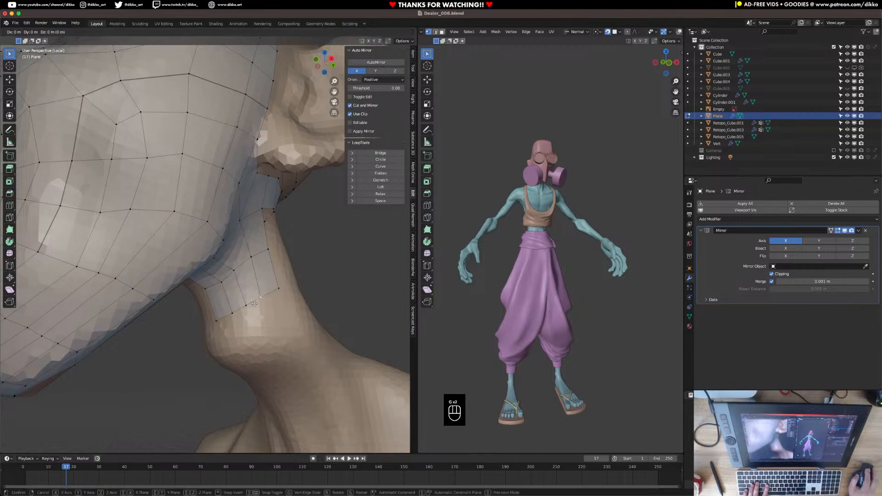
left_click(254, 303)
middle_click_drag(254, 304, 258, 308)
key("g")
left_click(261, 304)
left_click(278, 291)
key("g")
left_click(278, 297)
scroll(278, 303, "down", 5)
middle_click_drag(279, 305, 211, 301)
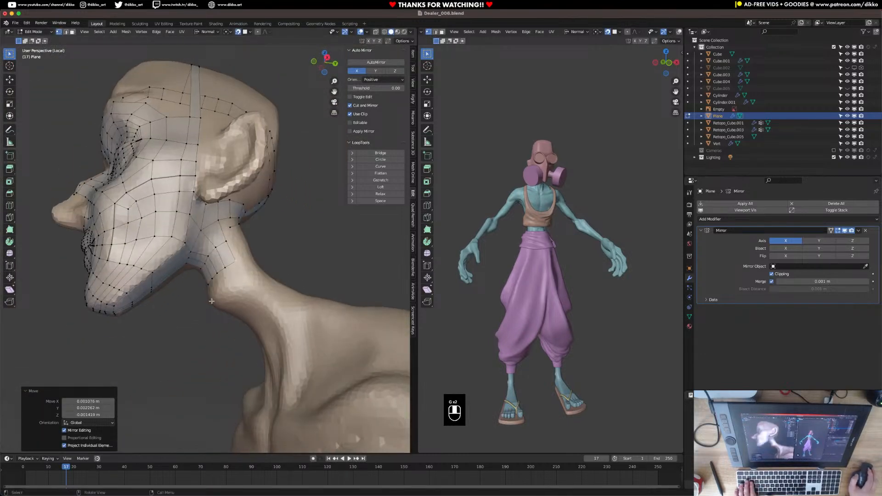
Extrude the rear edge of the neck patch's lower border down the side of the neck, rotating segments to follow the muscle
left_click(67, 32)
middle_click_drag(198, 225, 230, 230)
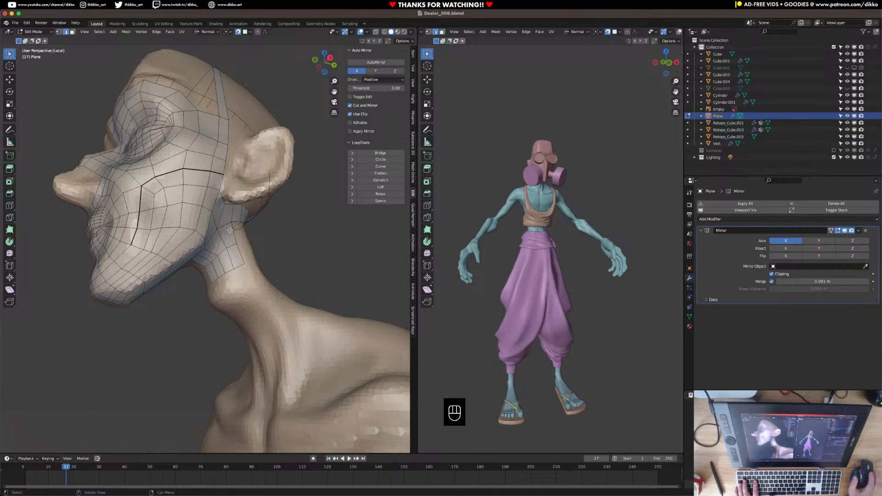
scroll(241, 270, "up", 1)
middle_click_drag(248, 277, 281, 257)
key("e")
left_click(291, 290)
key("r")
left_click(303, 271)
key("e")
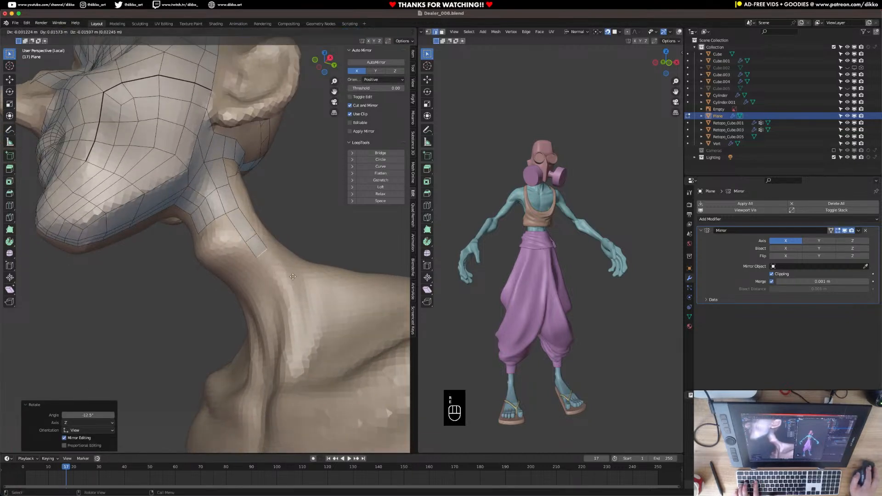
left_click(301, 285)
key("r")
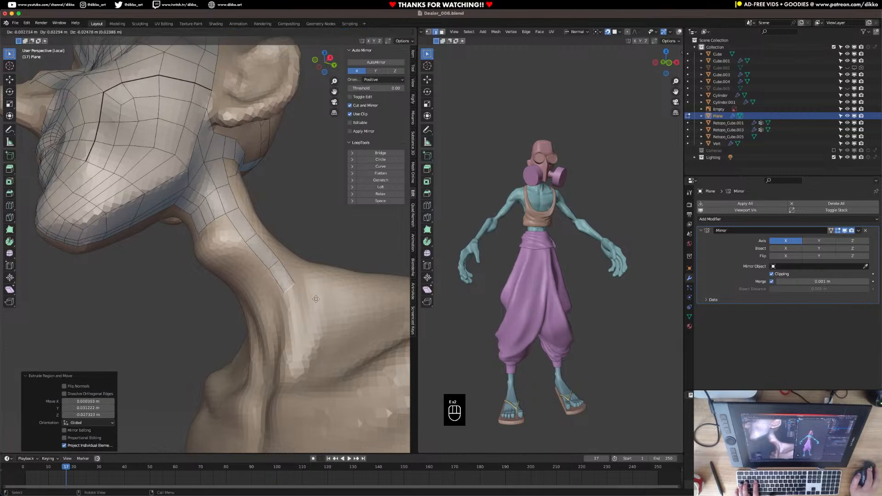
left_click(320, 305)
Continue extruding and rotating the strip down the neck muscle, curving it inward to the pit of the throat
key("e")
left_click(303, 338)
middle_click_drag(304, 340, 316, 339)
key("r")
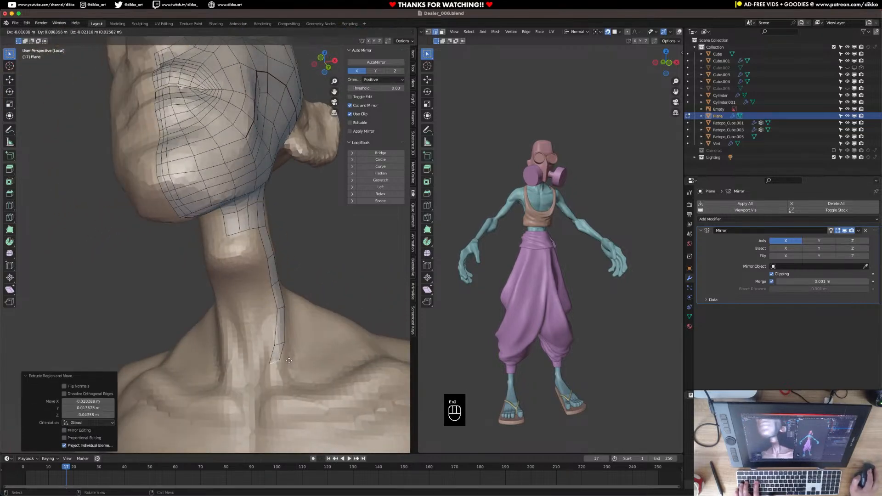
left_click(297, 375)
key("e")
left_click(285, 392)
key("r")
left_click(300, 402)
middle_click_drag(298, 402, 289, 359)
key("e")
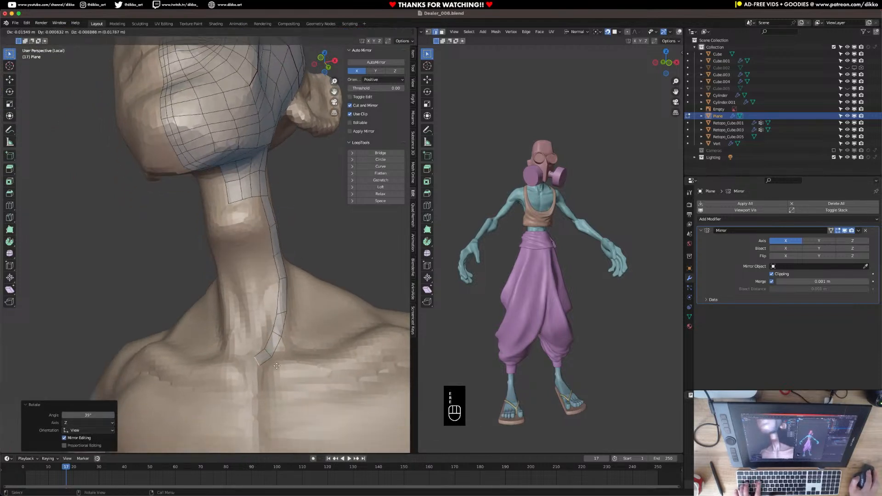
left_click(267, 361)
Extrude the strip back up the front of the neck and join its end to the neck patch's lower edge
key("e")
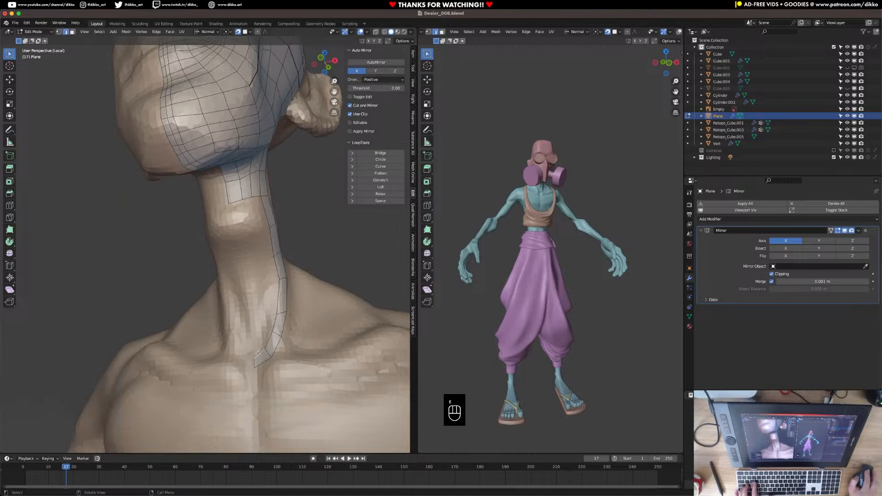
left_click(258, 325)
key("e")
left_click(252, 290)
key("e")
left_click(247, 255)
key("e")
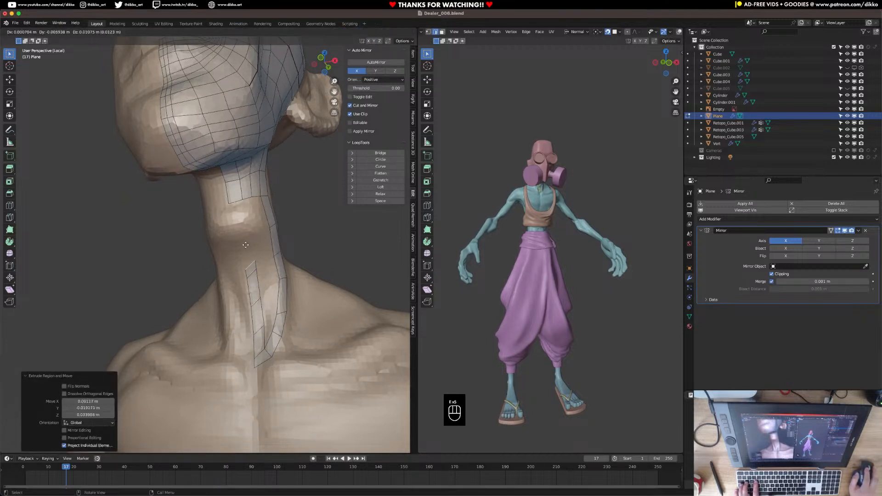
key("r")
left_click(297, 242)
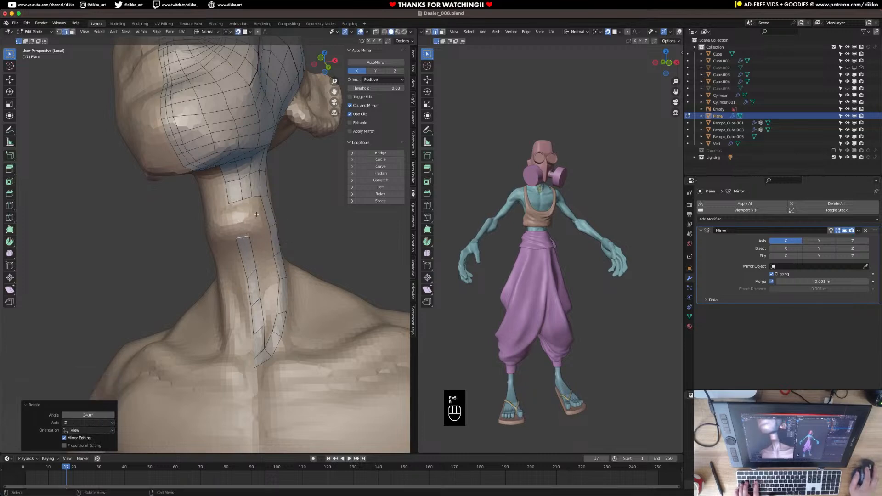
left_click(235, 204, "shift")
middle_click_drag(261, 242, 282, 344)
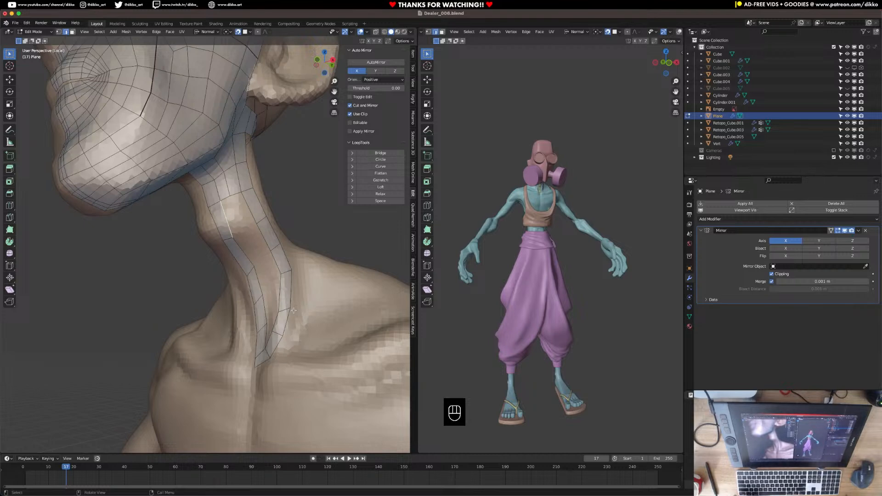
Reposition the vertices at the lower end of the rear neck strip so they follow the muscle into the throat pit
key("1")
middle_click_drag(257, 322, 269, 333)
key("g")
key("g")
left_click(280, 337)
key("g")
left_click(275, 328)
Adjust the front neck strip's vertices from the throat pit up to mid-neck, evening out their spacing
key("g")
left_click(253, 332)
key("g")
left_click(251, 327)
key("g")
left_click(247, 295)
key("g")
left_click(239, 274)
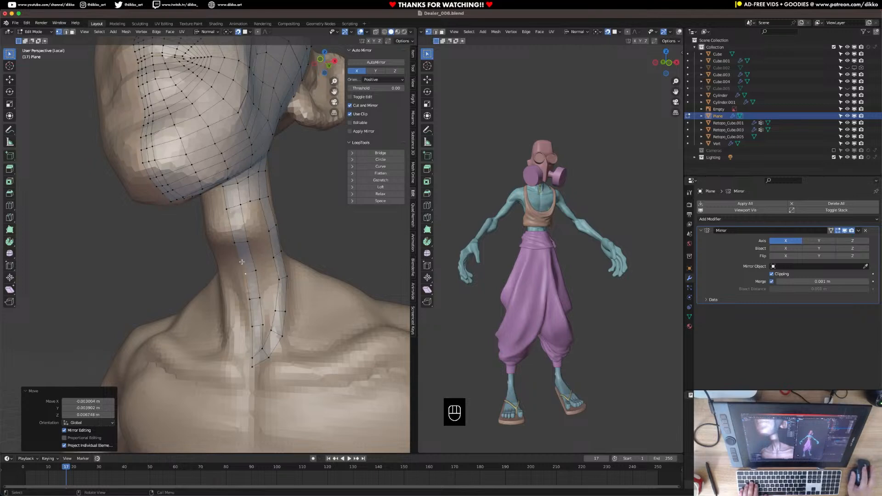
Start filling the gap between the front and rear neck strips with faces, working down from its upper end
middle_click_drag(284, 258, 226, 163)
middle_click_drag(232, 124, 170, 161)
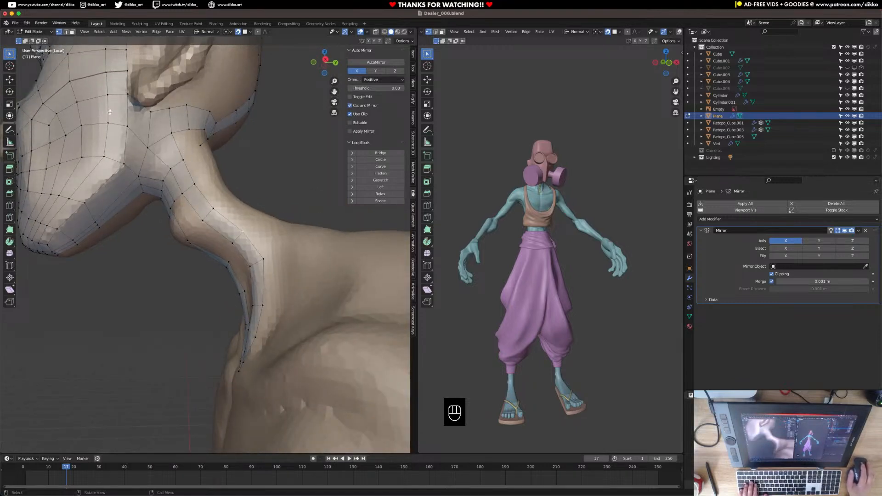
middle_click_drag(105, 112, 228, 163)
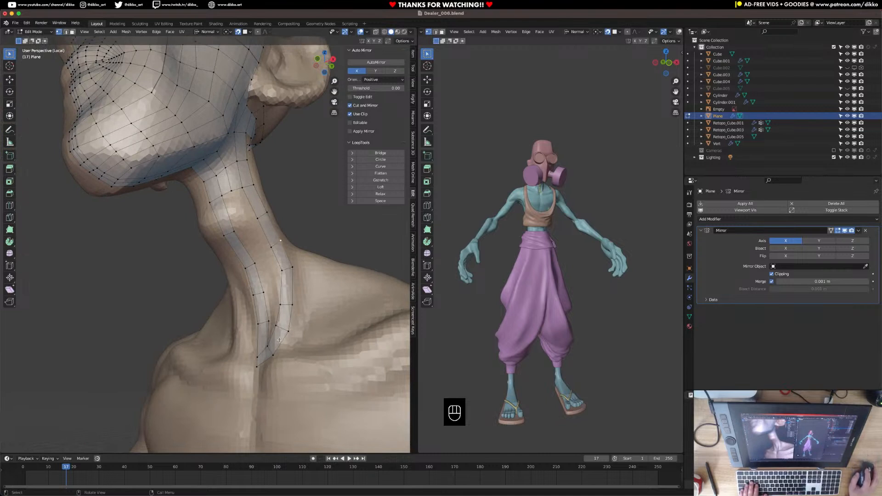
middle_click_drag(265, 352, 236, 186)
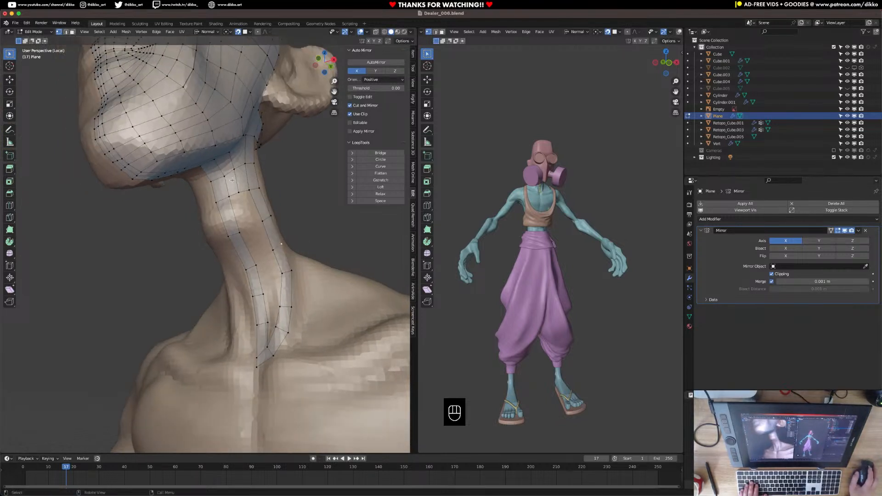
left_click(65, 32)
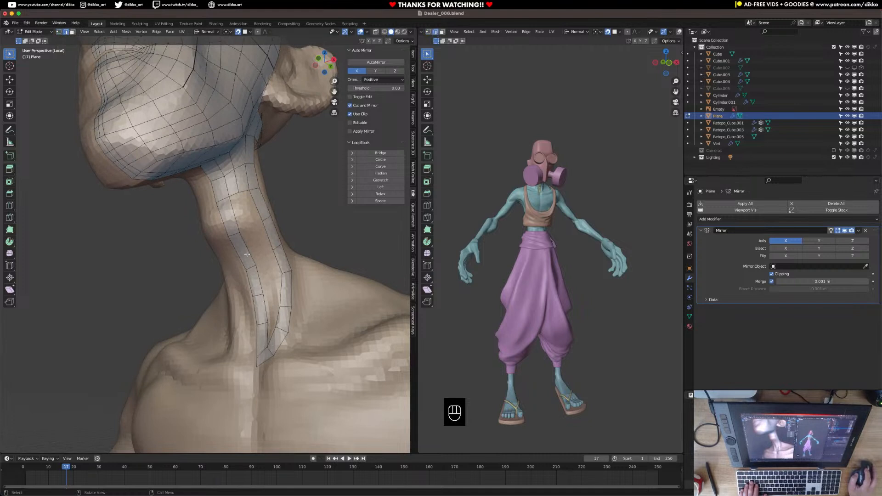
left_click(270, 237, "shift")
key("f")
key("f")
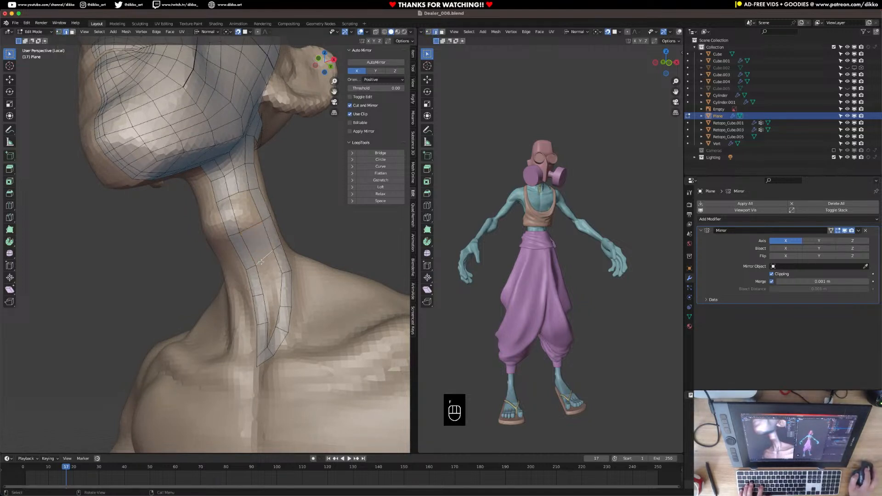
Undo the last face fill and add an edge loop across the front neck strip
key("super+z")
key("super+r")
left_click(267, 257)
left_click(266, 257)
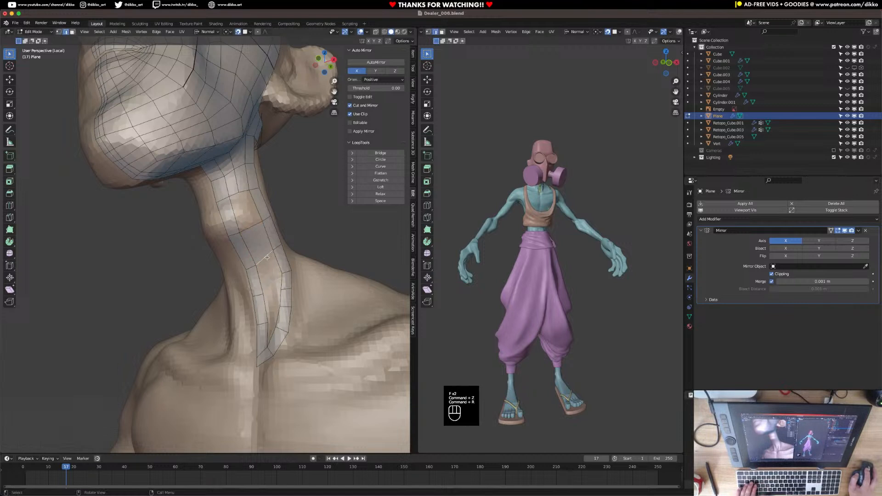
Adjust the front strip's edges and fill the remaining gap between the neck strips down toward the throat pit
key("g")
left_click(257, 284)
left_click(266, 257)
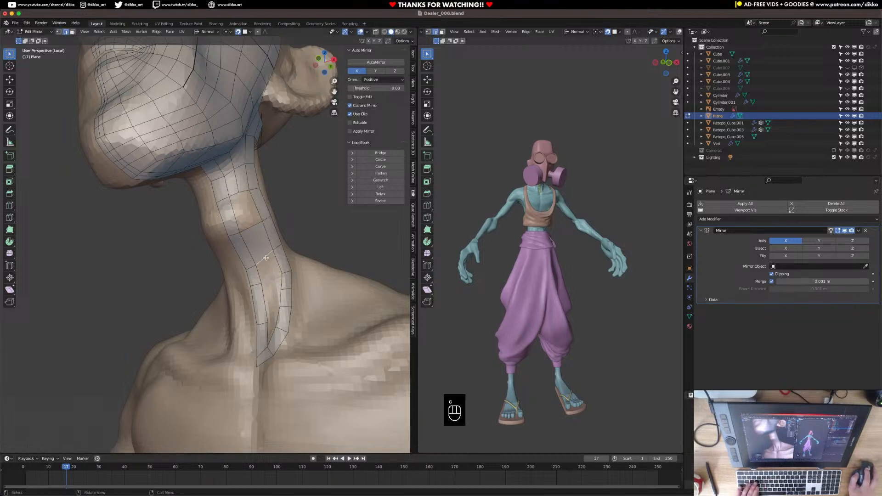
left_click(263, 292)
key("super+r")
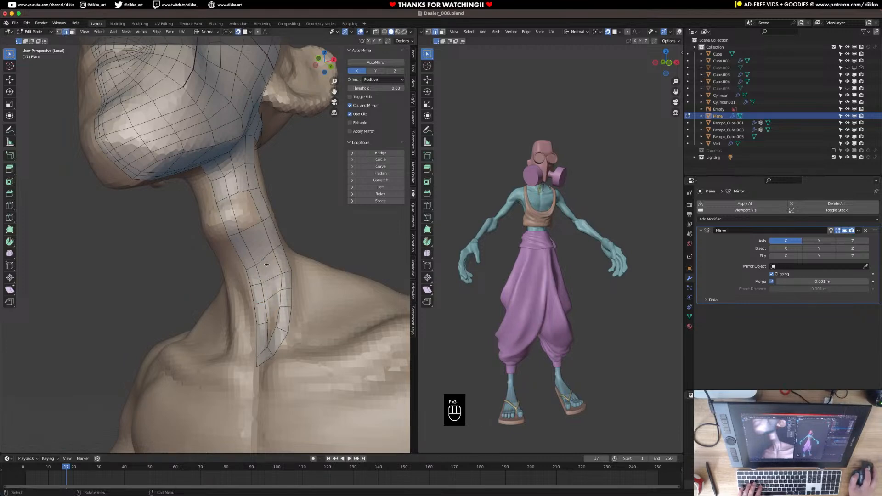
left_click(267, 330, "shift")
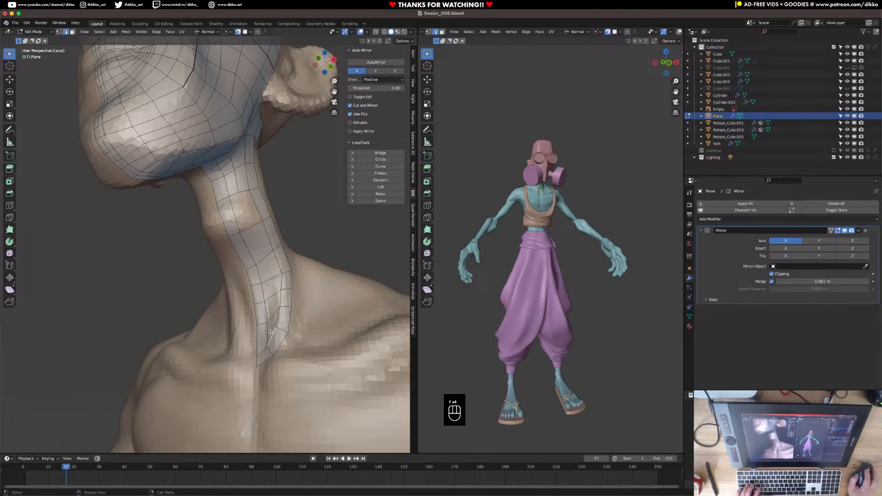
Try adding extra edge loops through the neck patch and undo them
middle_click_drag(255, 168, 203, 122)
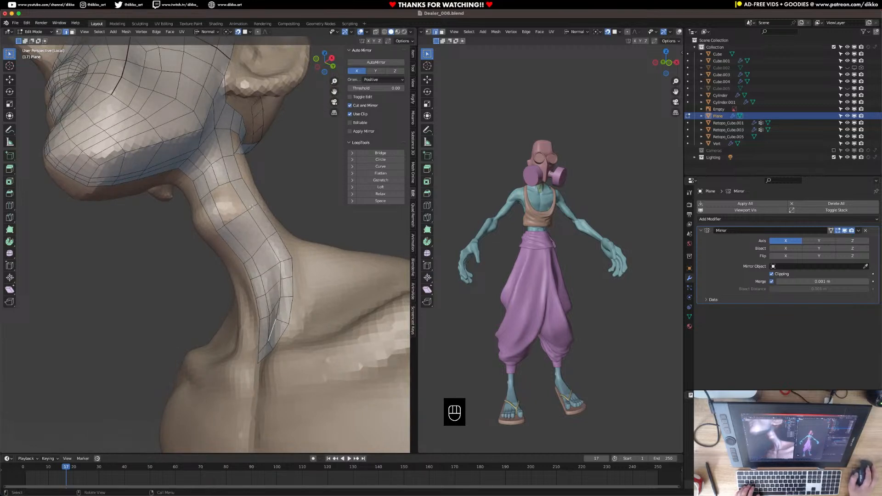
key("super+r")
left_click(286, 260)
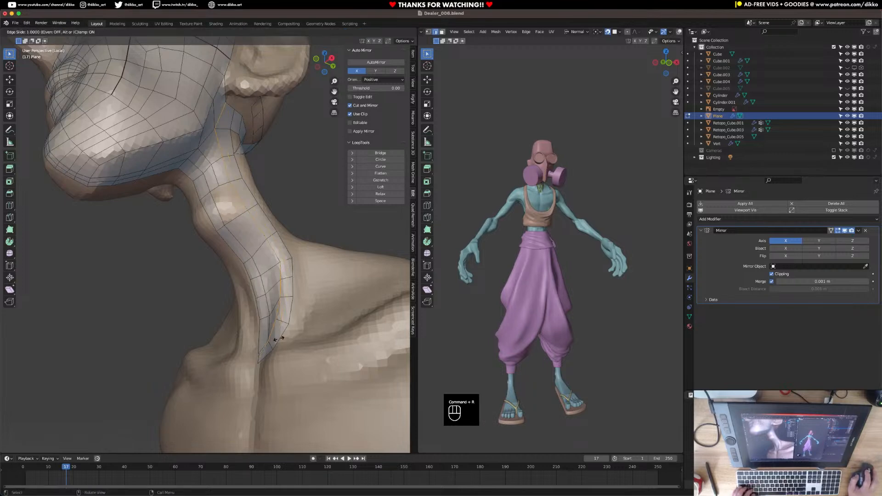
left_click(287, 338)
key("super+z")
middle_click_drag(275, 317, 257, 222)
key("super+r")
left_click(257, 222)
right_click(256, 221)
key("super+z")
key("super+r")
middle_click_drag(244, 214, 257, 239)
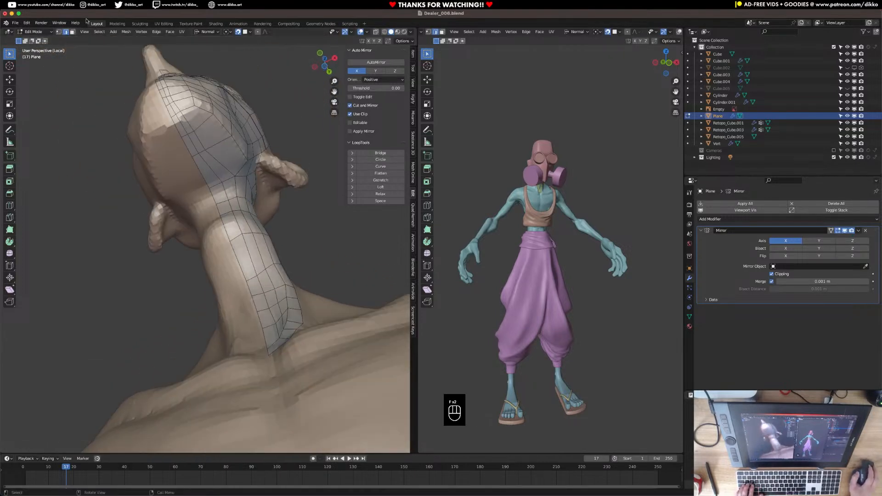
Move individual vertices on the underside of the jaw to even out the quads there
left_click(58, 32)
middle_click_drag(165, 131, 174, 138)
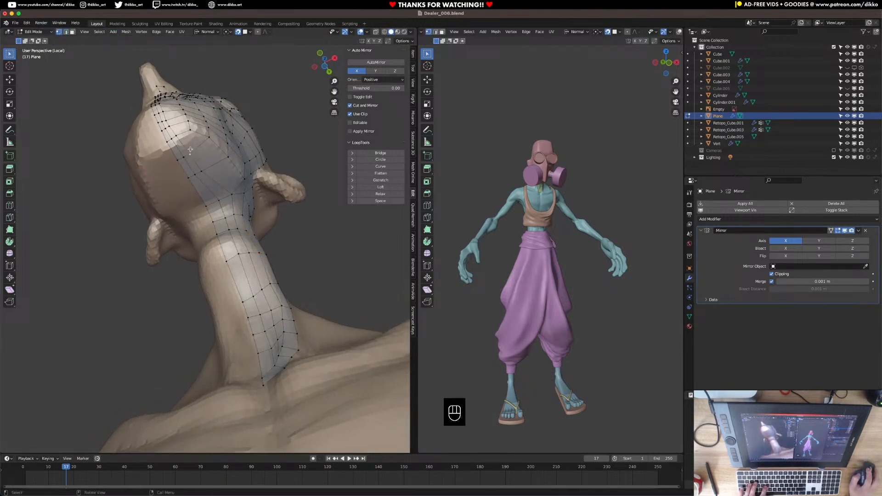
key("g")
left_click(210, 161)
key("g")
left_click(217, 162)
key("g")
left_click(214, 163)
key("g")
left_click(211, 164)
key("g")
left_click(213, 166)
Select the vertical edge loop beside the face's centre line from lips to chin, try edge-sliding it outward, and undo the slide
middle_click_drag(213, 165, 206, 223)
left_click(206, 198)
left_click(192, 121, "ctrl+shift")
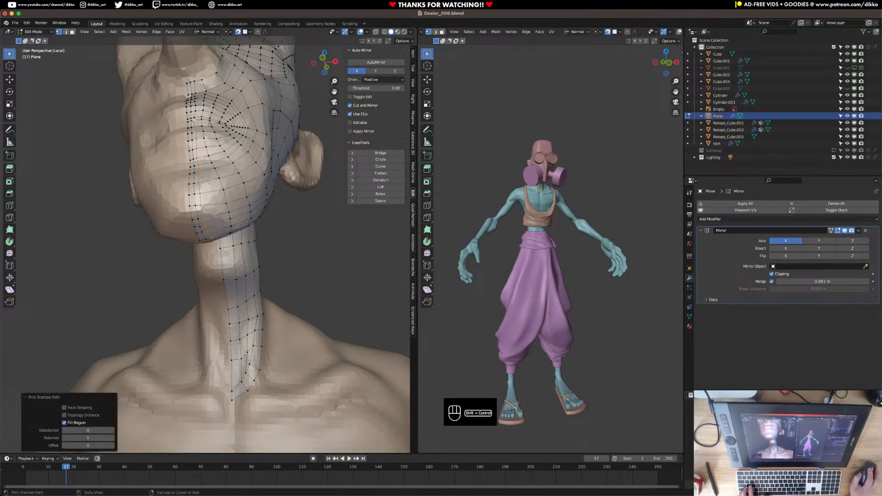
key("g")
key("g")
left_click(197, 121)
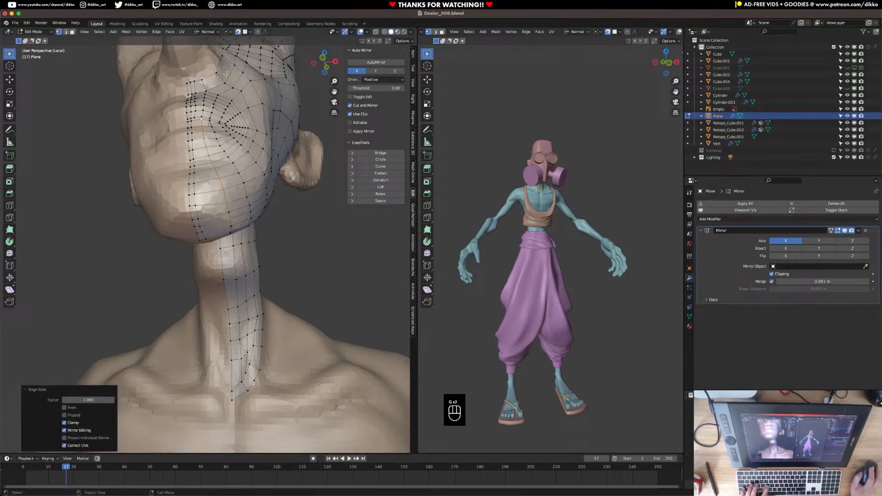
key("super+z")
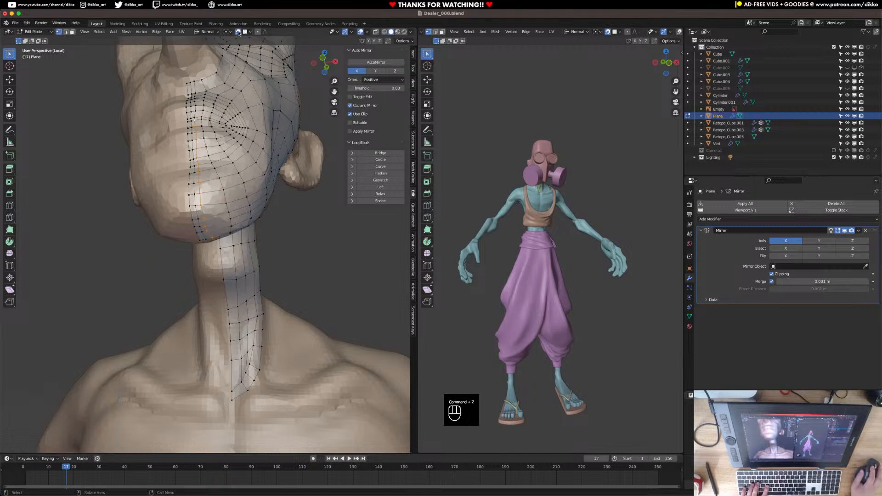
Enable Align Rotation to Target for snapping and retry the edge slide on the lip-to-chin loop, undoing each attempt
left_click(249, 33)
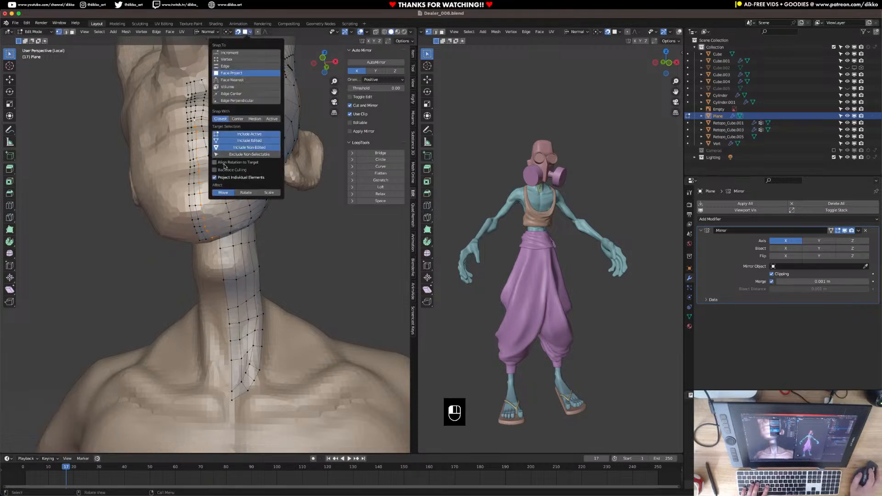
key("g")
key("g")
left_click(205, 163)
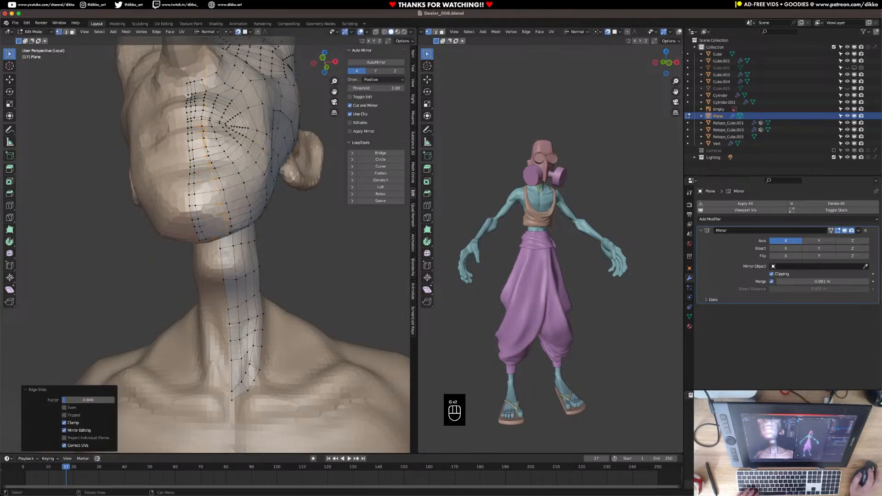
key("super+z")
left_click(246, 33)
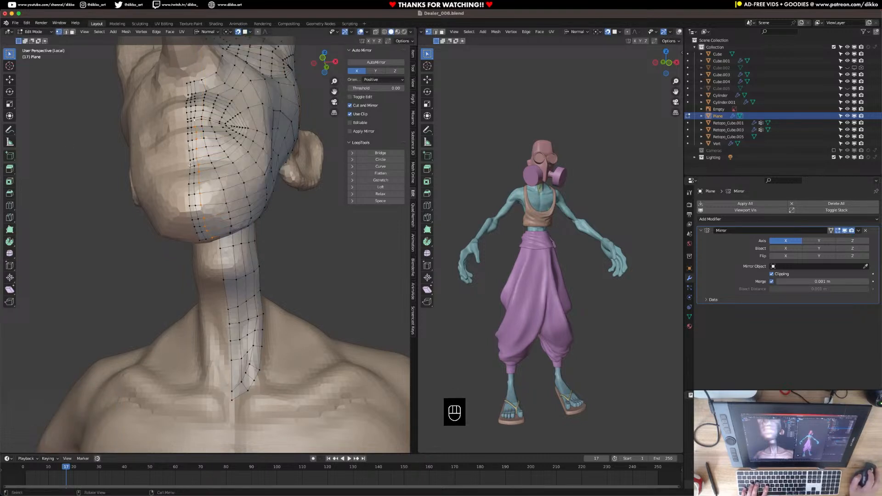
key("g")
key("g")
key("super+z")
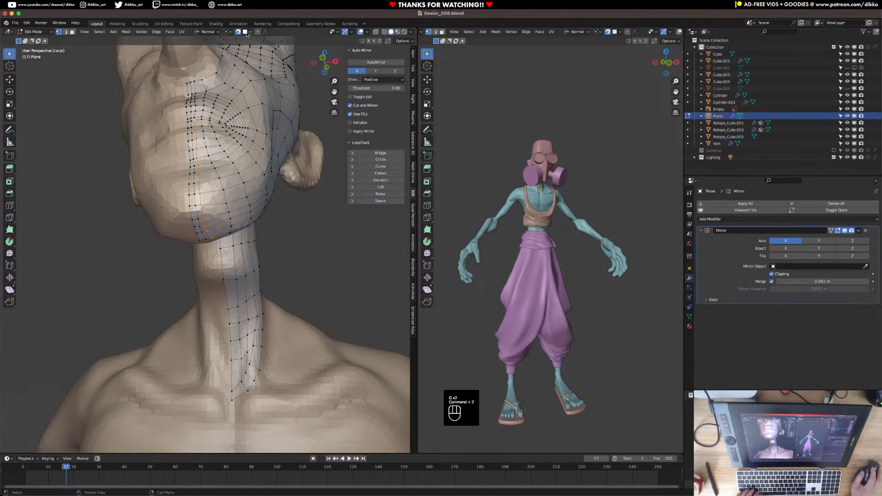
Set snapping to Face Nearest and edge-slide the lip-to-chin loop outward by a factor of about -0.32
left_click(248, 32)
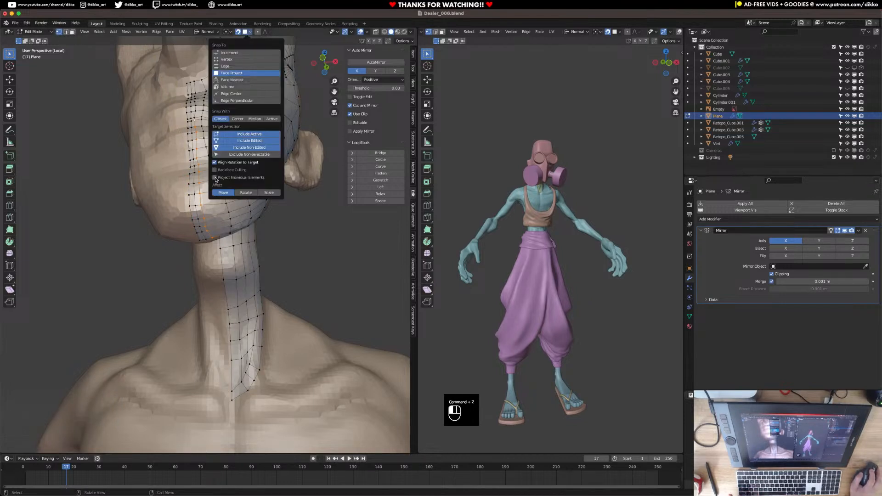
left_click(235, 81)
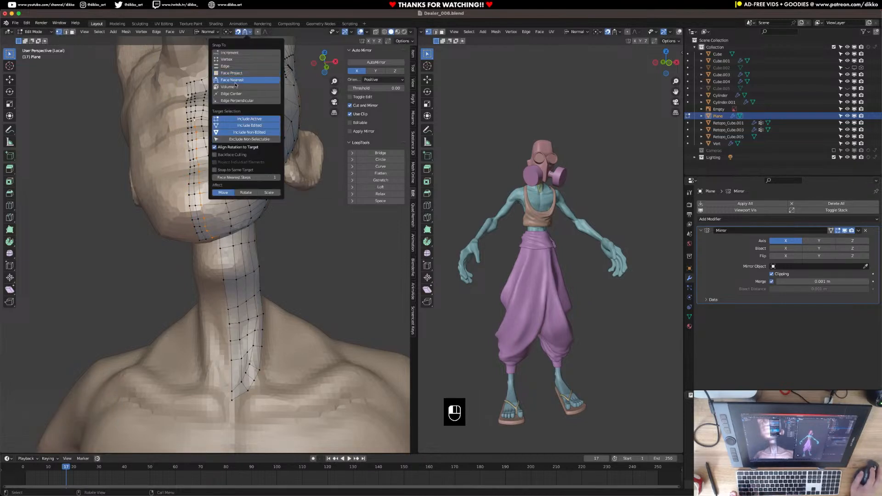
key("g")
key("g")
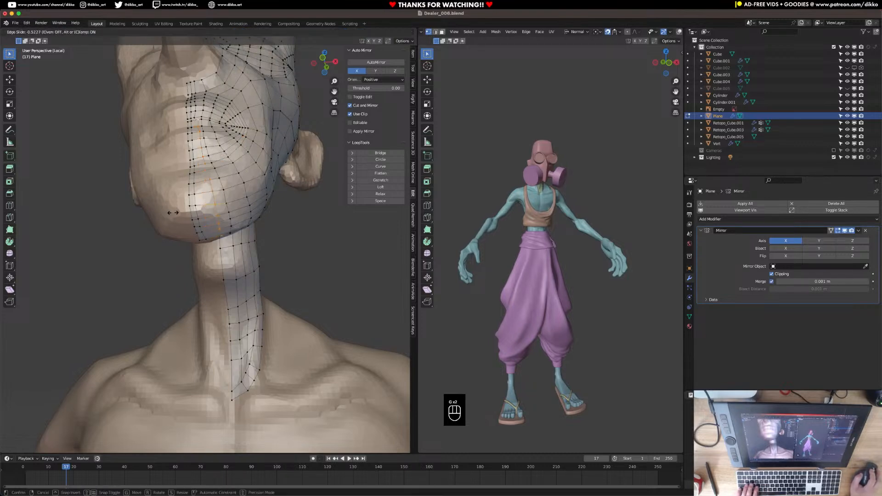
left_click(172, 213)
Nudge the vertices beside the centre line on the lips outward to line up with the loop below
scroll(177, 221, "up", 5)
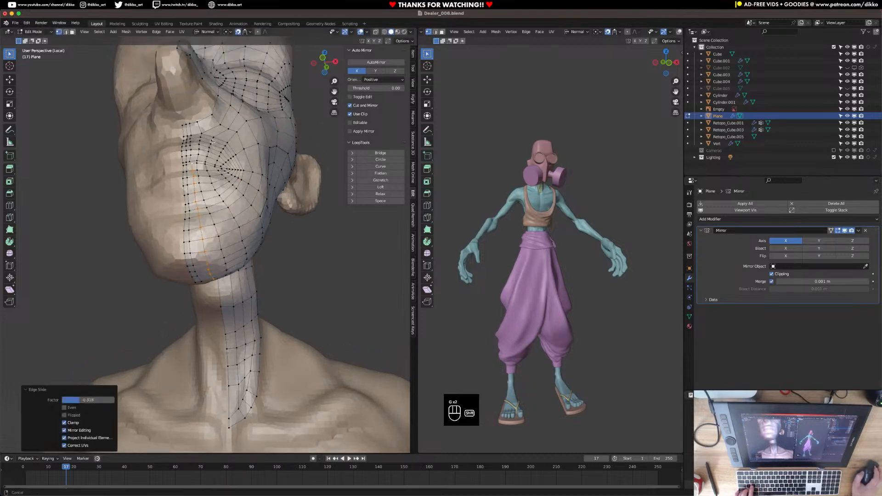
left_click(177, 192)
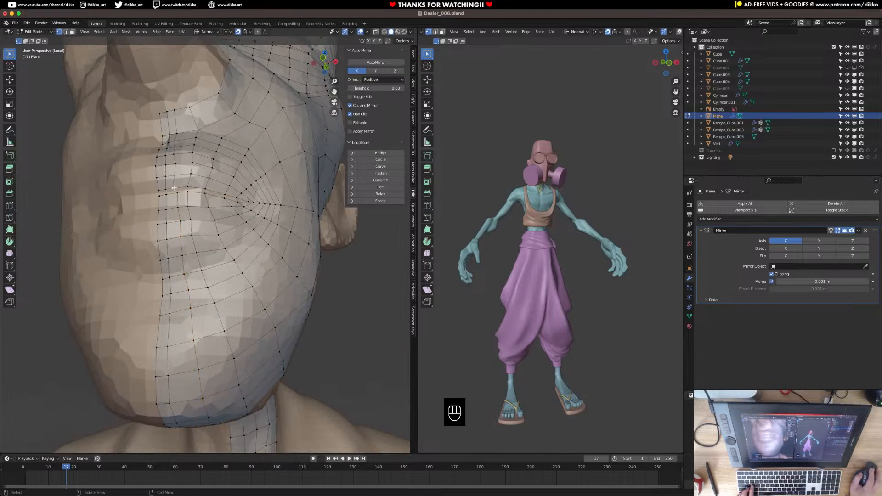
key("g")
left_click(180, 186)
left_click(176, 176)
key("g")
left_click(177, 175)
left_click(175, 164)
key("g")
left_click(176, 163)
left_click(175, 155)
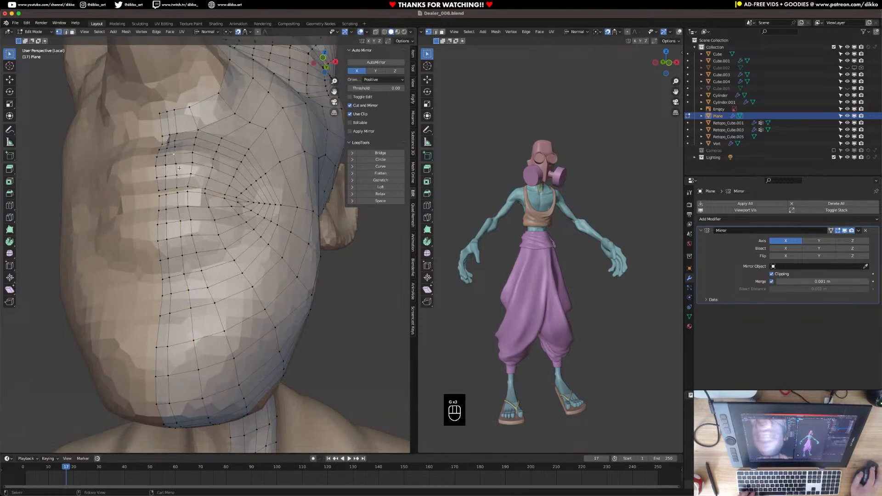
Select the vertical edge loop above the mouth beside the centre line and edge-slide it outward
left_click(177, 175, "alt")
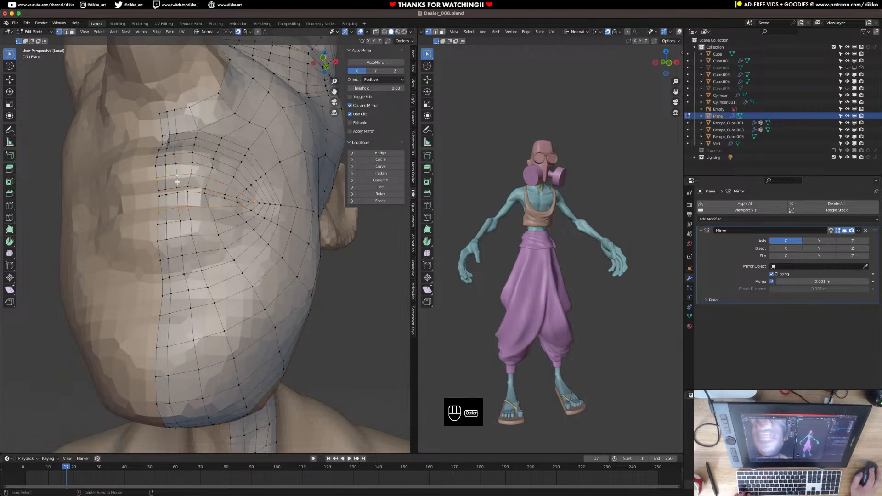
left_click(178, 182, "alt")
key("g")
key("g")
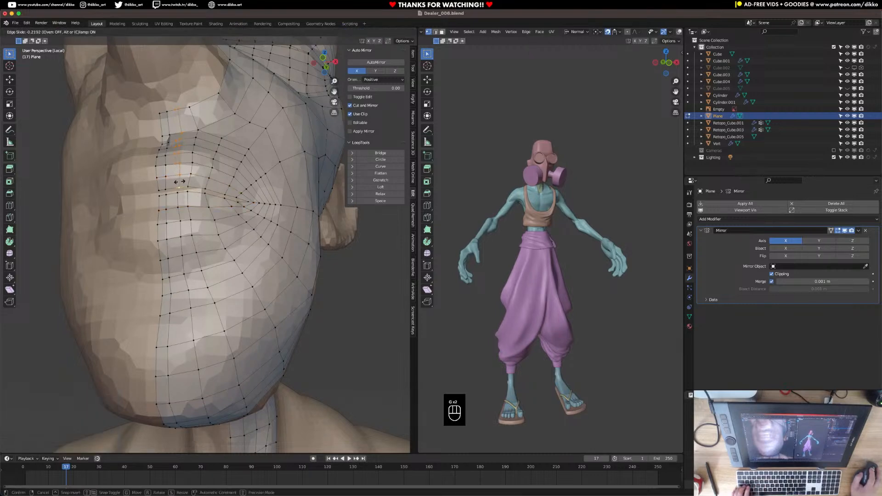
left_click(179, 182)
Nudge one more vertex of the face mesh and save the file
middle_click_drag(179, 183, 169, 313)
key("g")
left_click(210, 222)
key("super+s")
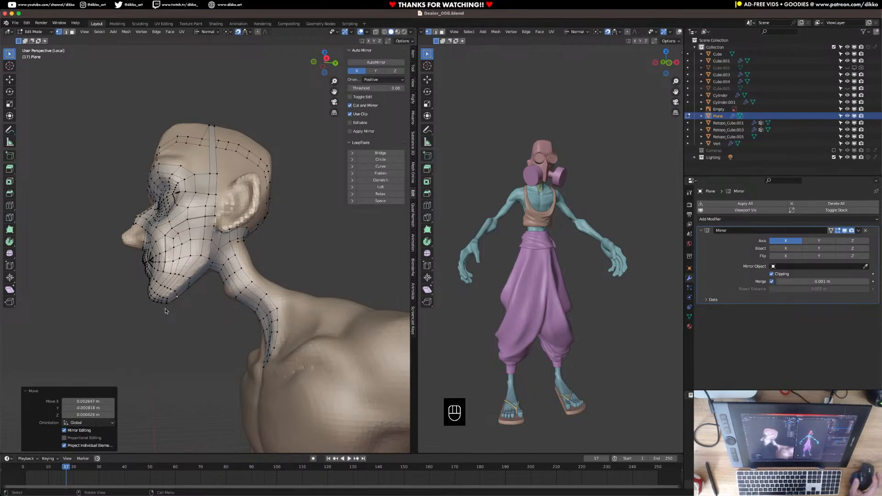
Add two edge loops across the neck patch around mid-neck
middle_click_drag(207, 351, 242, 253)
key("super+r")
double_click(242, 320)
key("super+r")
left_click(291, 335)
left_click(291, 335)
Extrude the lower edge of the neck patch at the throat pit twice down the front of the sternum
scroll(280, 296, "up", 3)
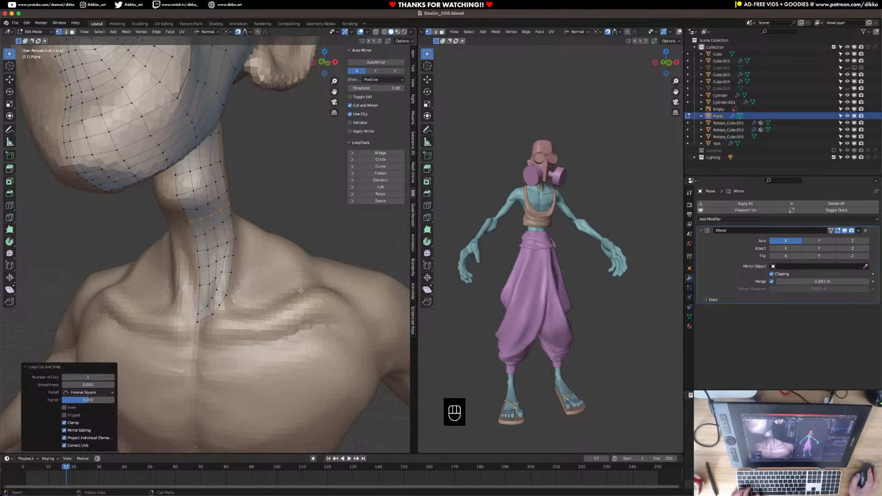
middle_click_drag(234, 341, 226, 278)
left_click(66, 32)
scroll(226, 277, "up", 1)
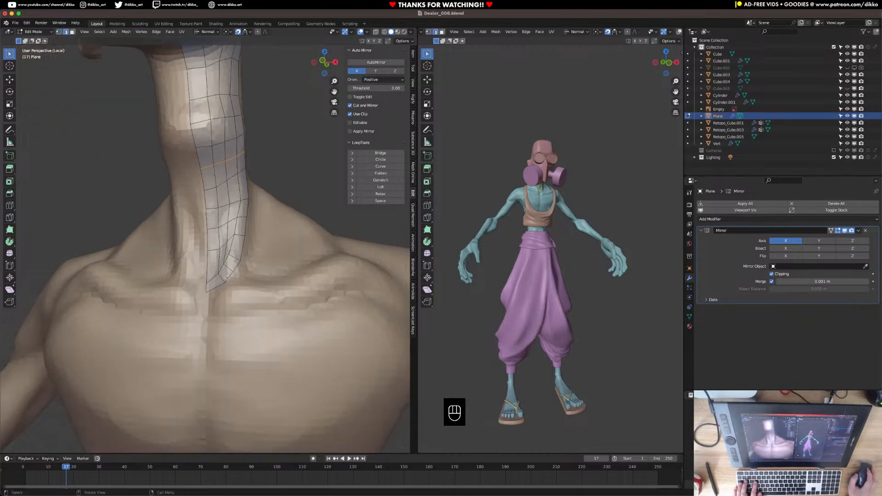
key("e")
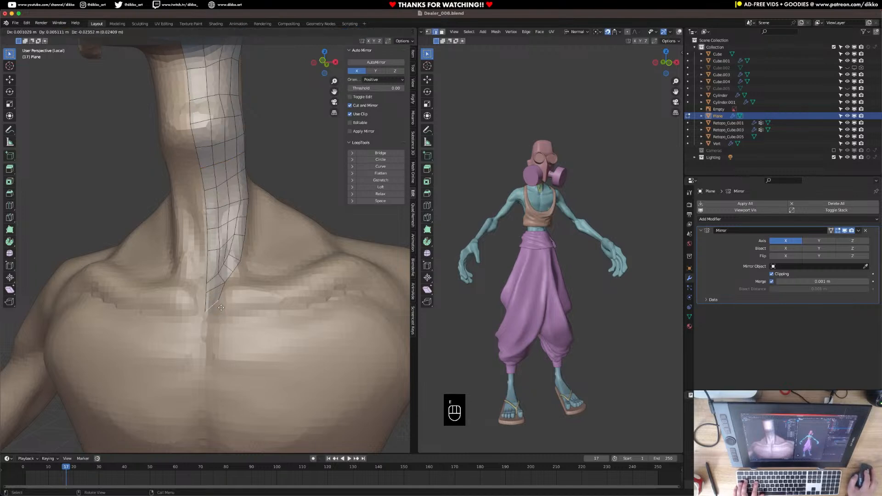
left_click(224, 307)
key("e")
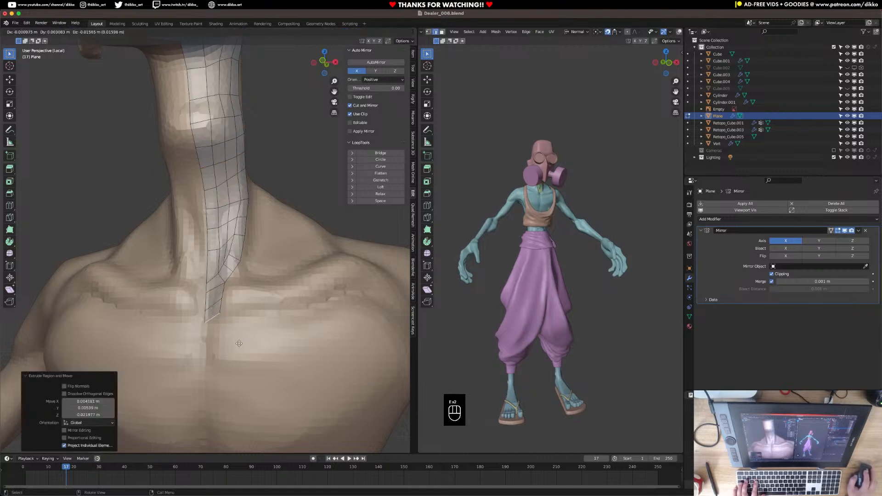
left_click(238, 357)
Move the new sternum strip's vertices to run straight down the chest's centre line with even spacing
key("1")
left_click(220, 298)
key("g")
left_click(222, 299)
left_click(206, 310)
key("g")
left_click(206, 304)
left_click(216, 324)
key("g")
left_click(218, 335)
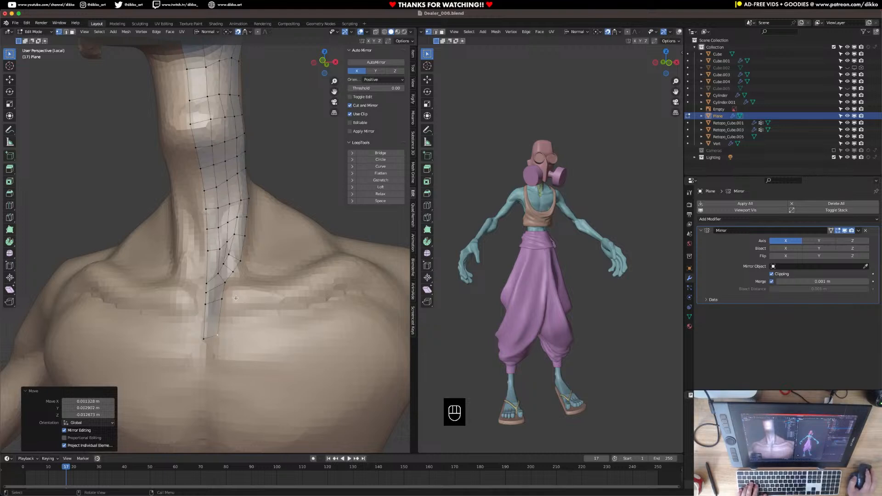
scroll(235, 298, "down", 3)
middle_click_drag(234, 298, 172, 228)
left_click(172, 229)
key("f")
key("super+z")
left_click(65, 32)
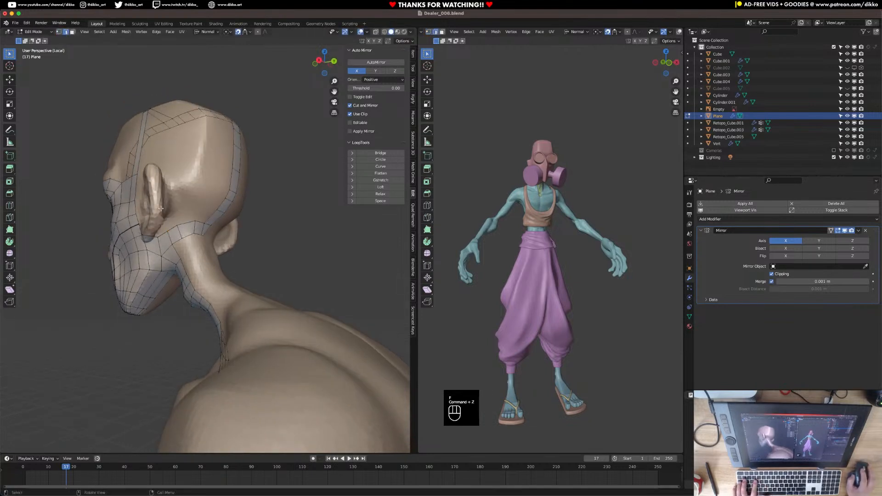
key("e")
left_click(173, 213)
key("super+z")
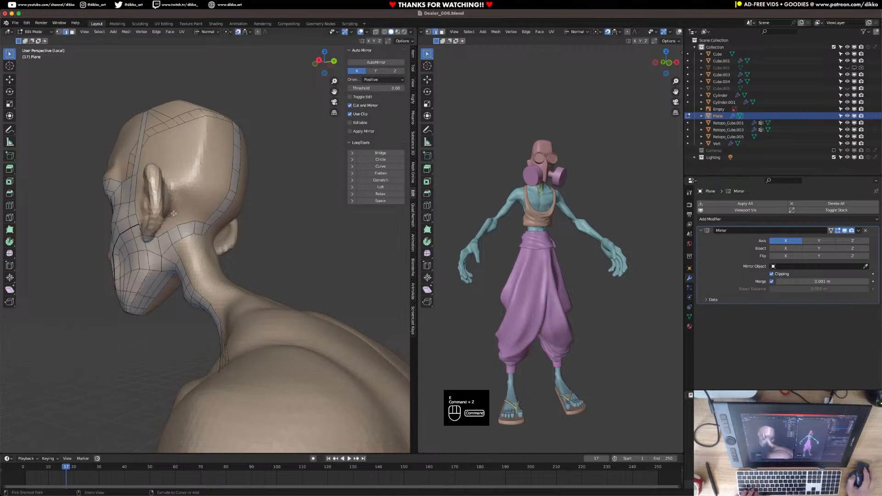
key("super+z")
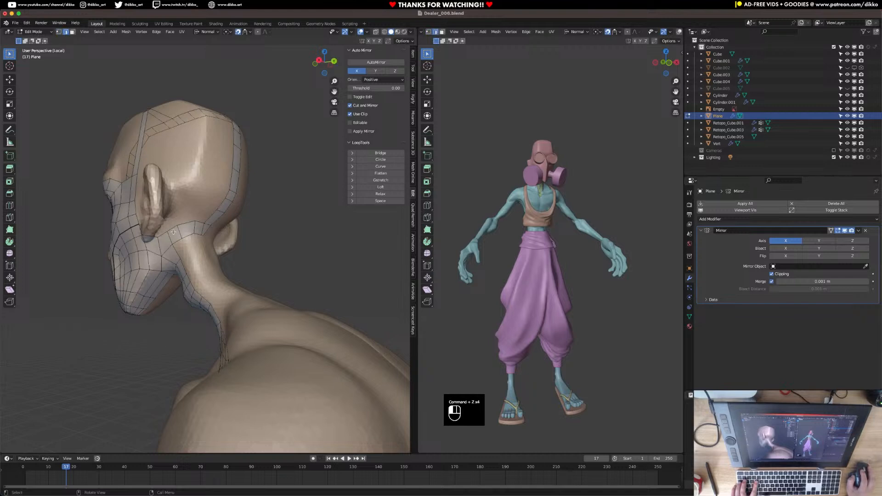
key("e")
left_click(179, 216)
middle_click_drag(180, 216, 196, 226)
key("r")
left_click(225, 225)
key("super+z")
key("super+z")
Extrude the mesh edge behind the ear upward four times to form a vertical strip along the side of the skull
key("e")
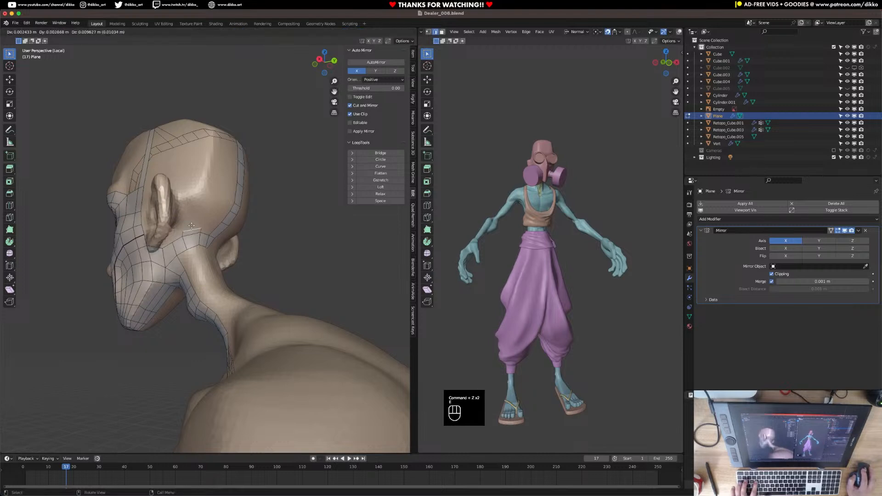
left_click(189, 211)
middle_click_drag(189, 211, 202, 223)
key("e")
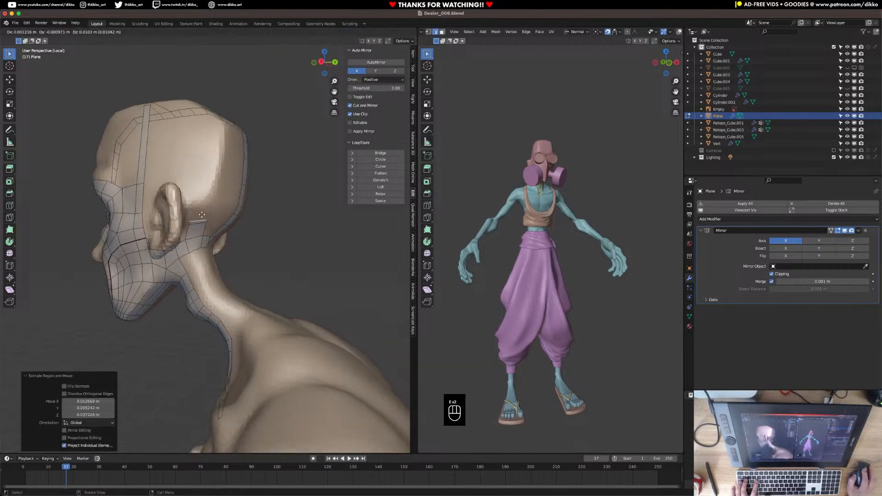
left_click(200, 206)
key("e")
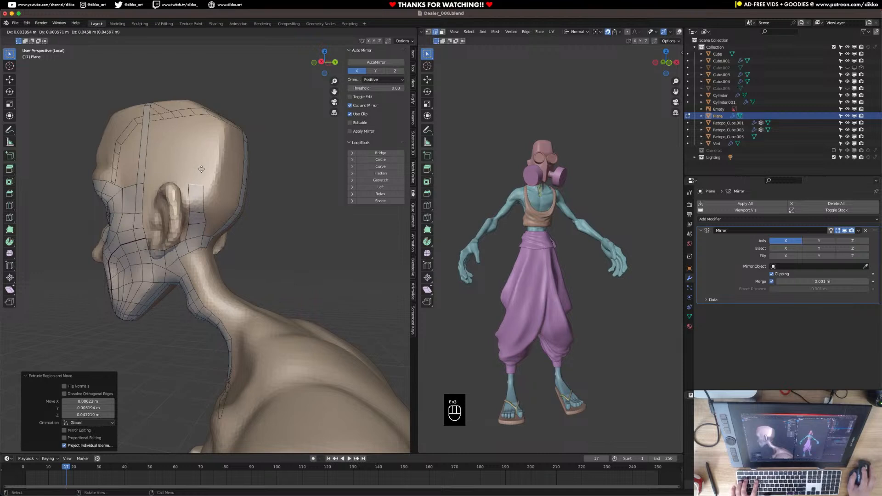
left_click(213, 188)
middle_click_drag(213, 188, 206, 182)
key("e")
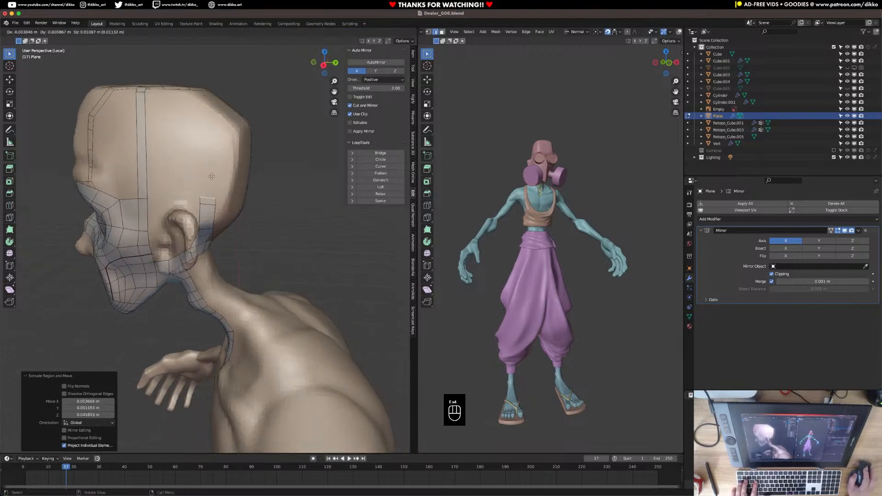
left_click(209, 150)
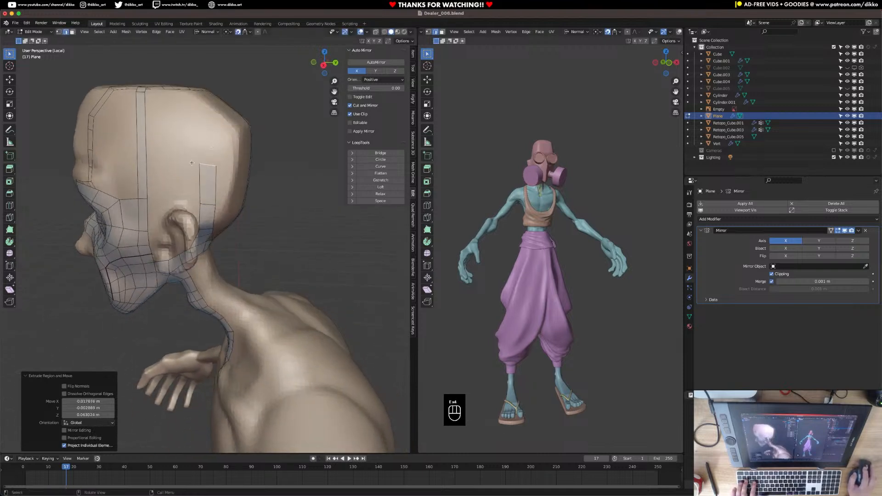
Cut an edge loop into the temple strip, and fill the gap above the ear with a face divided by two edge loops
key("super+r")
left_click(142, 180)
left_click(145, 199)
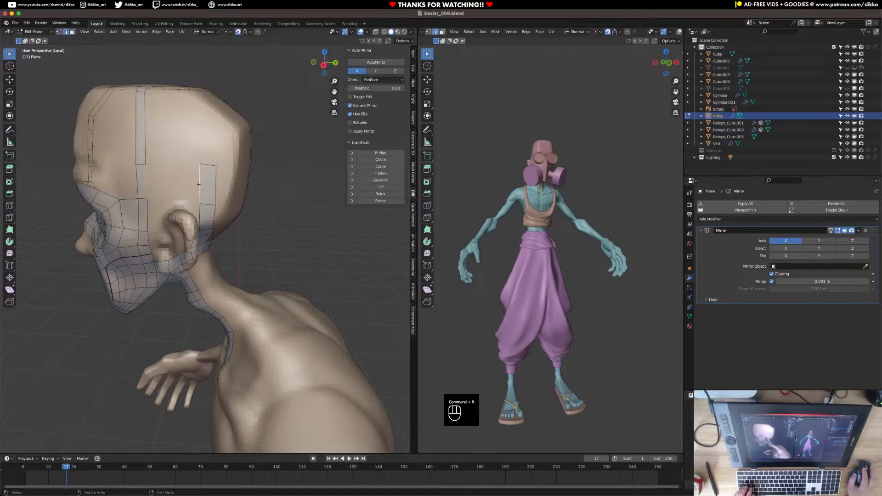
key("super+r")
scroll(181, 178, "up", 1)
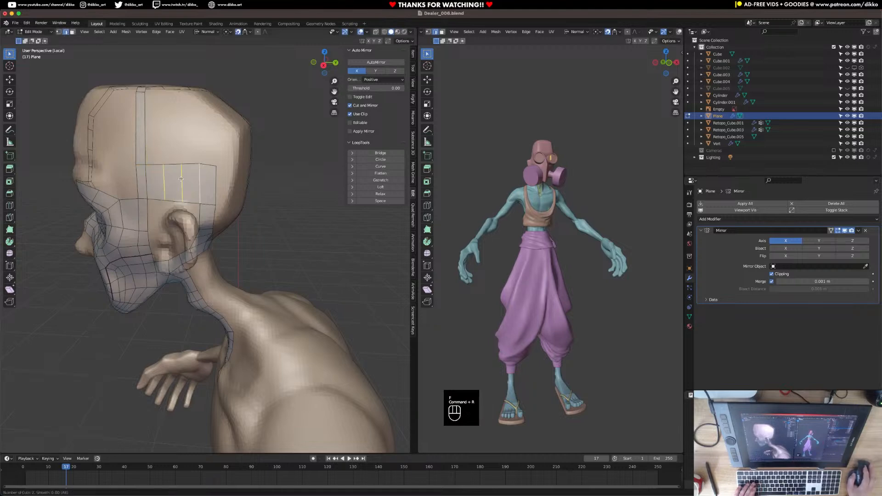
left_click(181, 179)
middle_click_drag(181, 178, 193, 219)
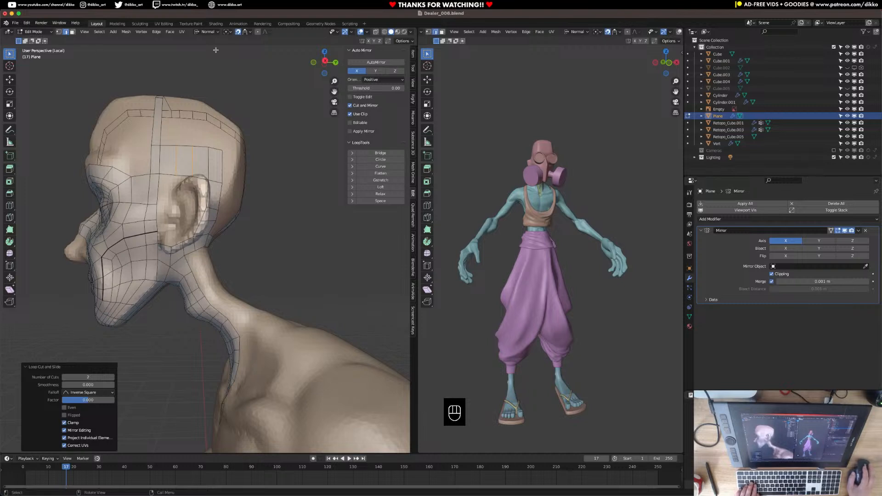
Set snapping to Face Project
left_click(245, 33)
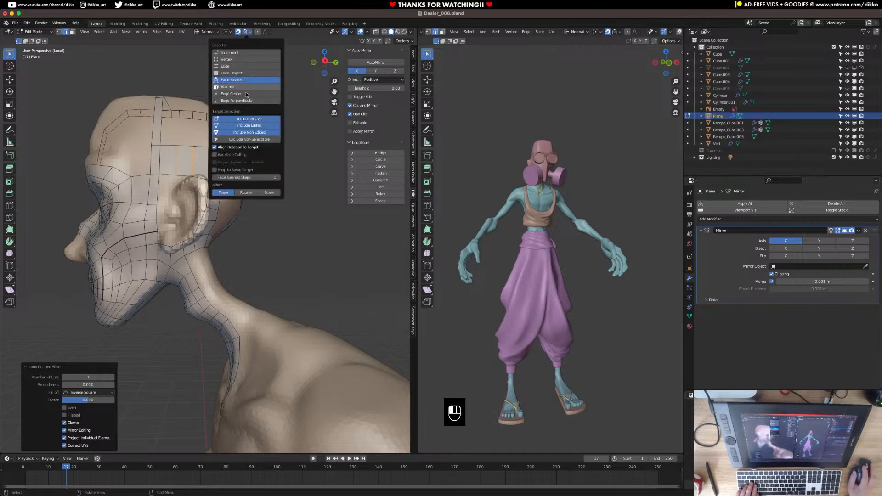
left_click(234, 74)
middle_click_drag(193, 216, 198, 241)
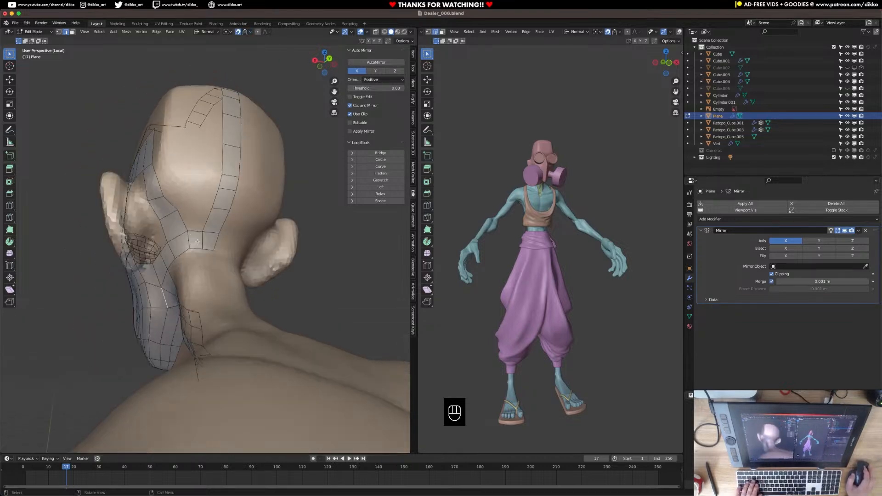
Shift the end edge at the nape toward the head's centre line and add one edge loop beside it
key("g")
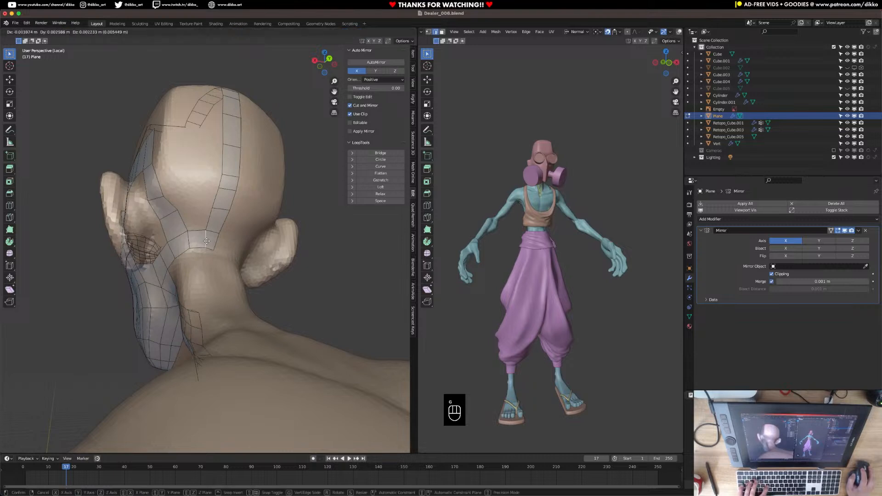
left_click(208, 237)
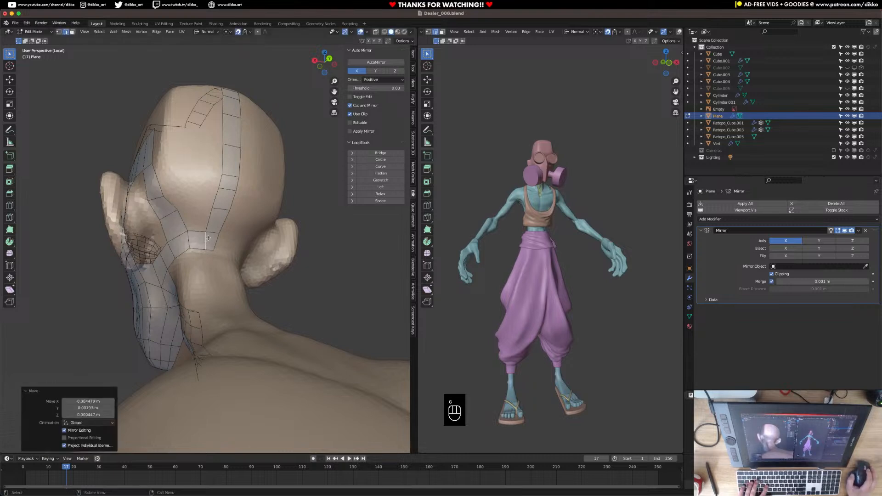
middle_click_drag(208, 238, 225, 235)
scroll(170, 172, "up", 2)
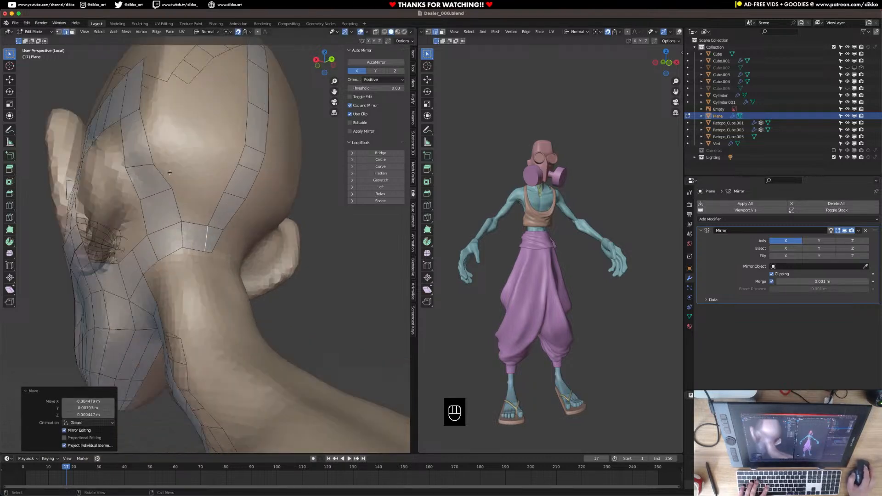
key("super+r")
double_click(195, 225)
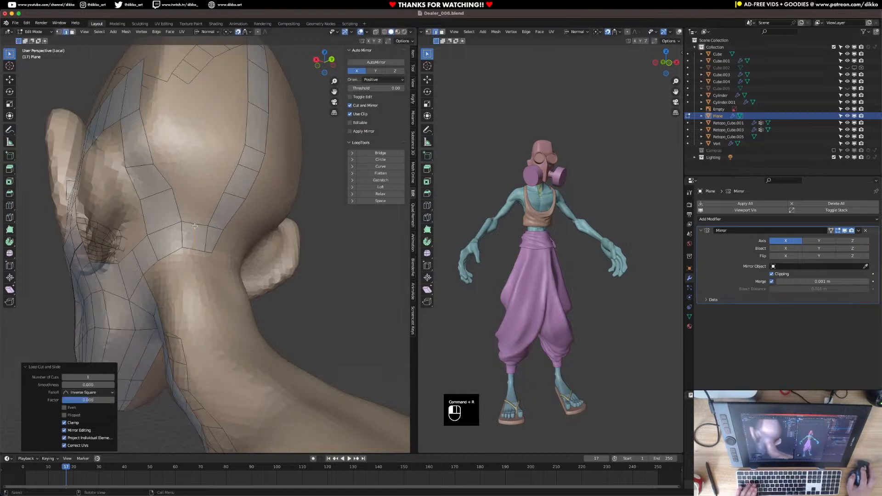
Bridge the side strip to the centre strip above the nape with a face and divide it with two edge loops
left_click(166, 175, "shift")
key("f")
key("super+r")
key("super+space")
scroll(202, 169, "up", 1)
double_click(202, 169)
middle_click_drag(202, 169, 184, 231)
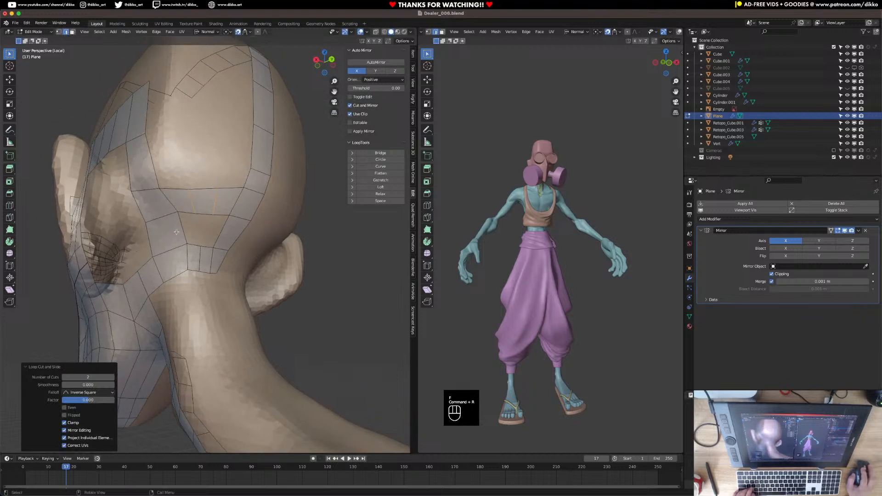
Fill the remaining opening between the new bridge and the nape strip with quads
key("super+r")
key("f")
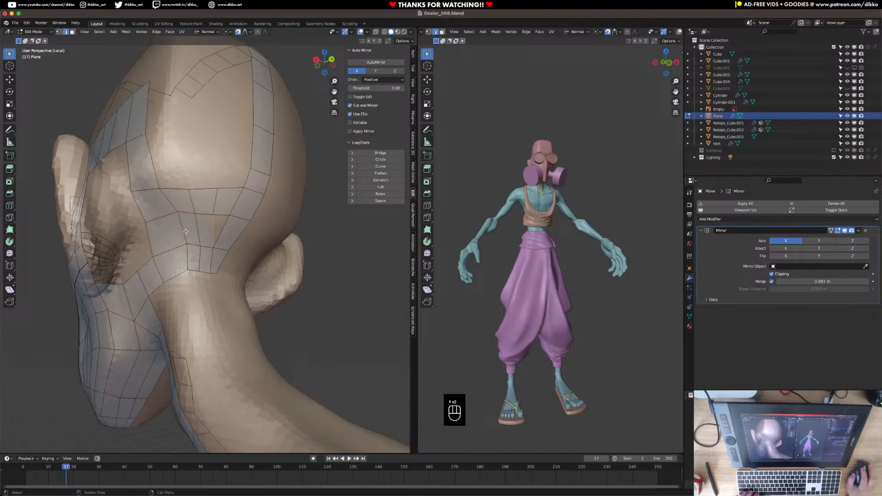
key("super+z")
key("super+r")
key("f")
key("f")
middle_click_drag(186, 195, 191, 255, "shift")
Add an edge loop across the strip behind the ear
left_click(172, 187)
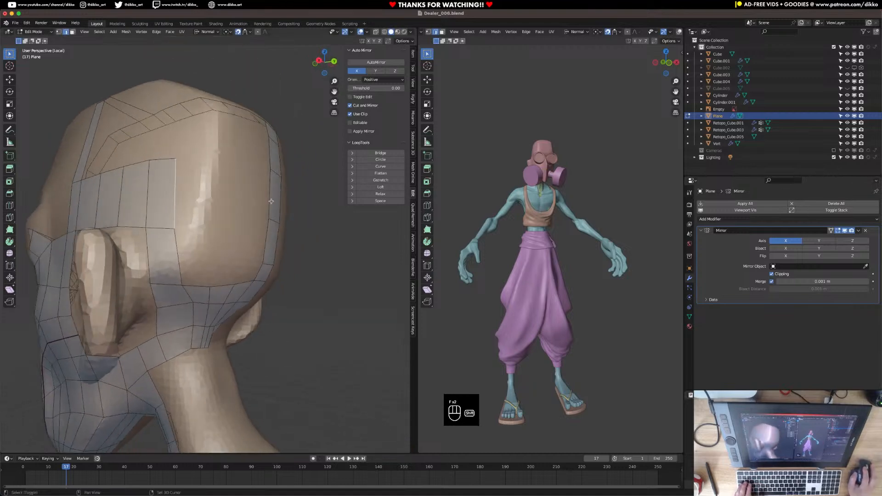
left_click(271, 202, "shift")
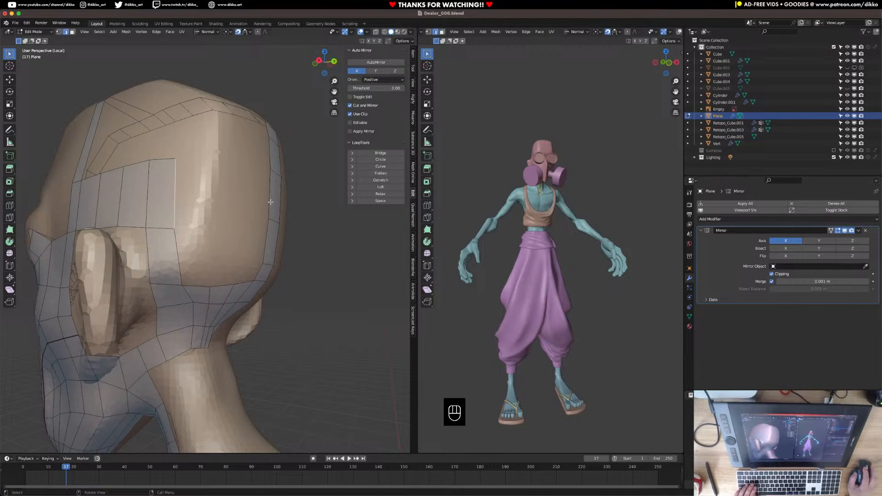
key("super+r")
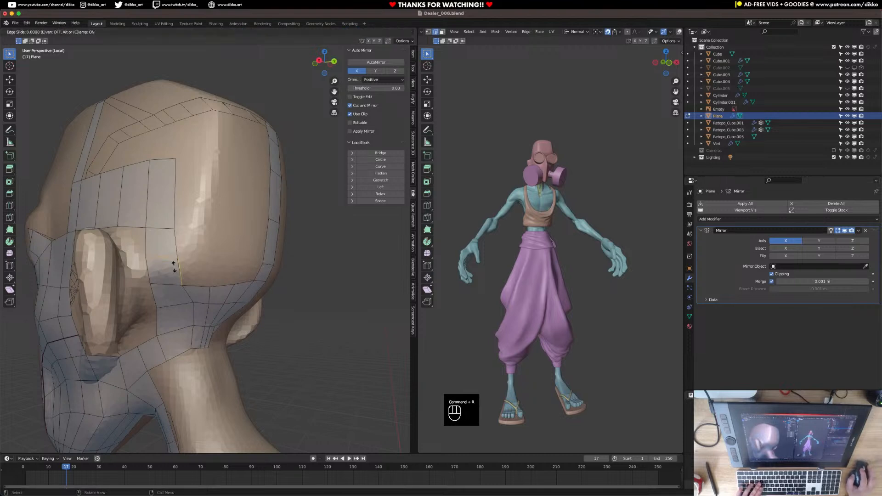
left_click(180, 247)
left_click(216, 238)
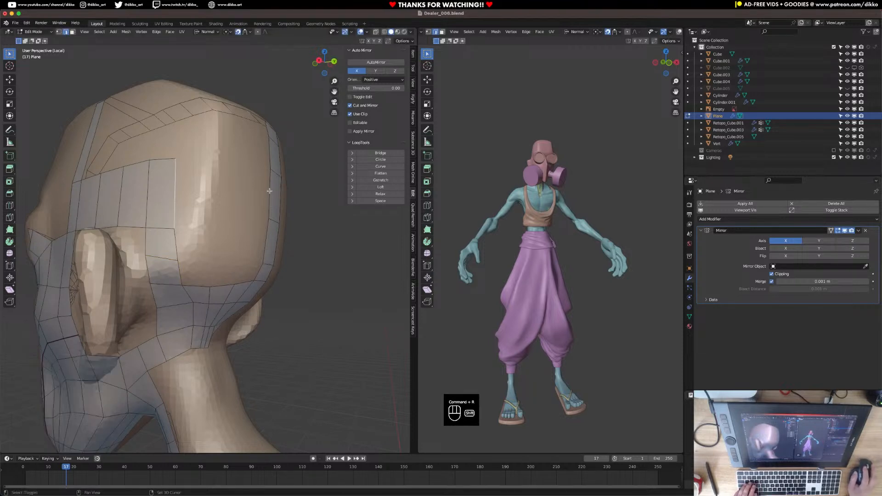
Bridge the side strip to the centre strip across the back of the skull and divide the face with two edge loops
key("f")
key("super+r")
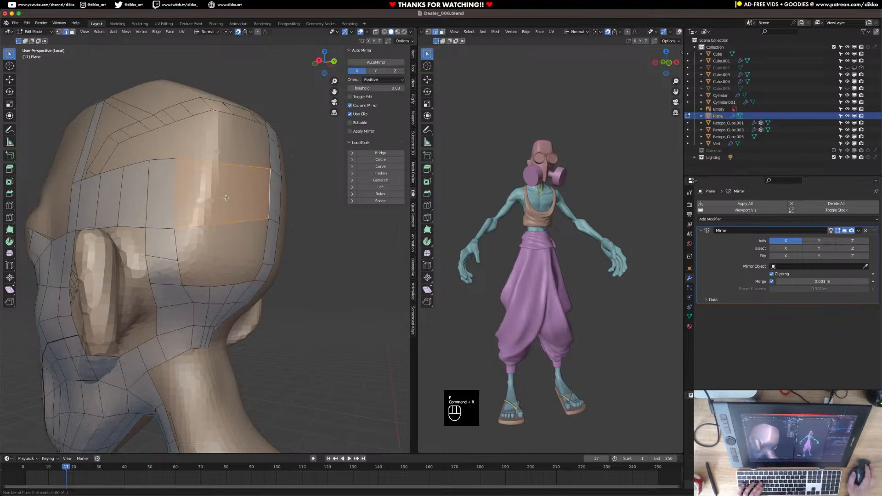
left_click(218, 218)
left_click(218, 217)
left_click(218, 218)
Close the remaining hole on the lower back of the head with Grid Fill
left_click(182, 276, "alt")
key("super+f")
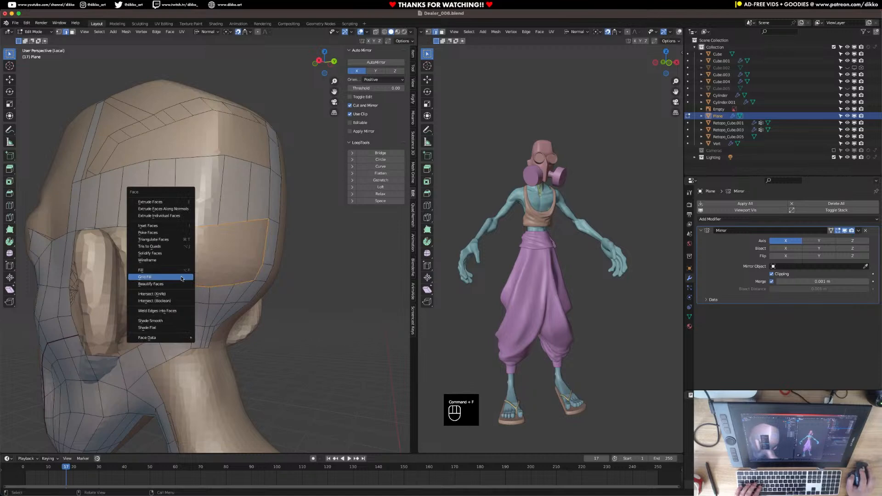
left_click(181, 277)
middle_click_drag(181, 276, 236, 266)
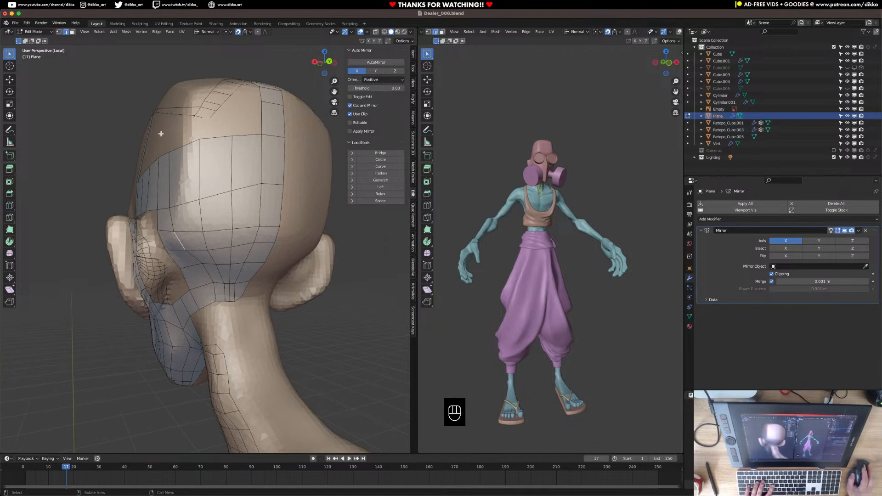
Move individual vertices in the two lowest nape rows to even their spacing near the centre line
left_click(59, 32)
middle_click_drag(239, 298, 247, 301)
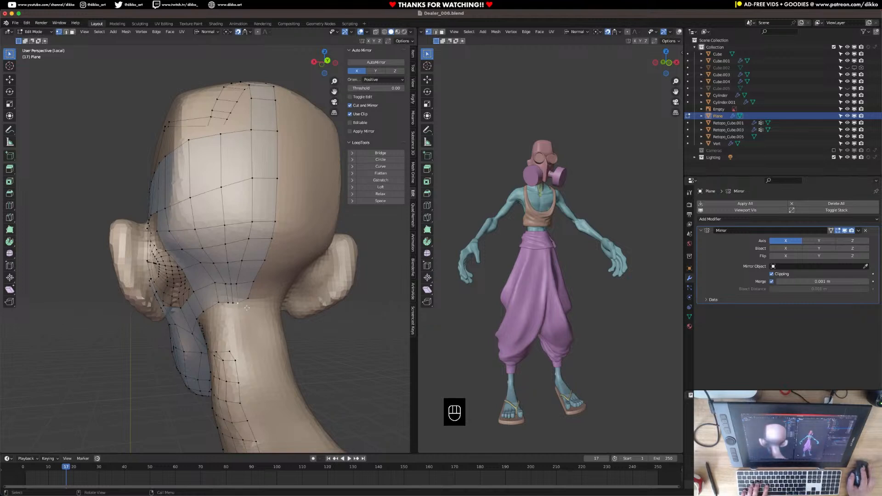
middle_click_drag(232, 303, 241, 307)
key("g")
left_click(255, 315)
key("g")
left_click(250, 296)
key("g")
left_click(257, 294)
Reposition the vertices near the centre line in the two rows just above the nape
left_click(254, 260)
key("g")
left_click(262, 262)
left_click(263, 230)
key("g")
left_click(274, 239)
left_click(285, 229)
key("g")
left_click(287, 243)
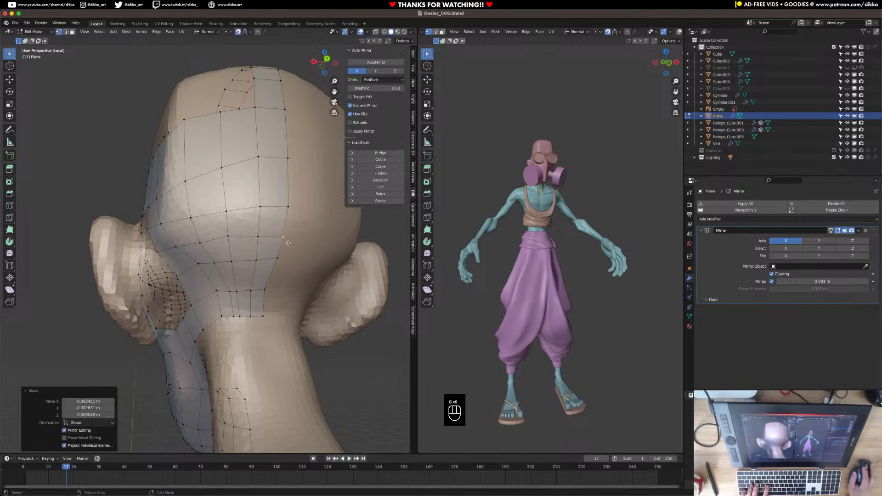
Lower the two vertices near the centre line in the row halfway up the back of the head
left_click(260, 207)
key("g")
left_click(264, 218)
key("g")
left_click(265, 222)
left_click(288, 208)
key("g")
left_click(287, 214)
Level the row on the upper back of the head by moving its vertices near the centre line slightly down
left_click(262, 171)
key("g")
left_click(263, 179)
left_click(278, 166)
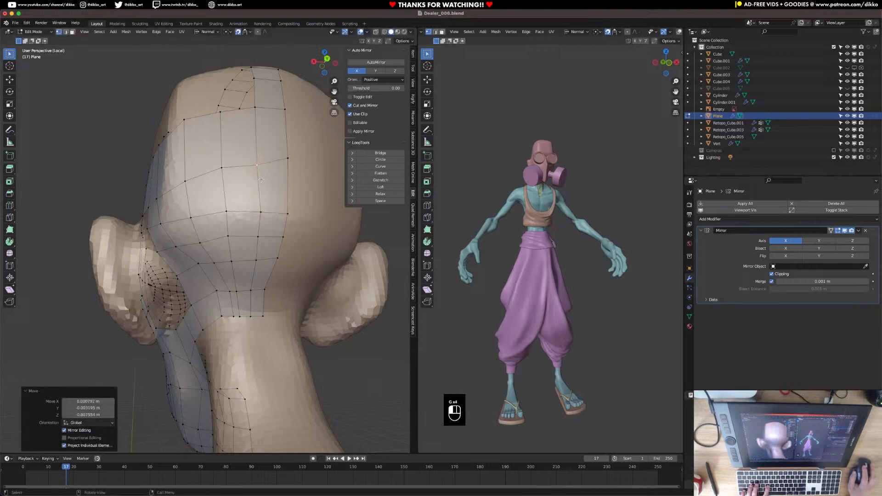
key("g")
left_click(276, 172)
left_click(255, 164)
key("g")
left_click(257, 170)
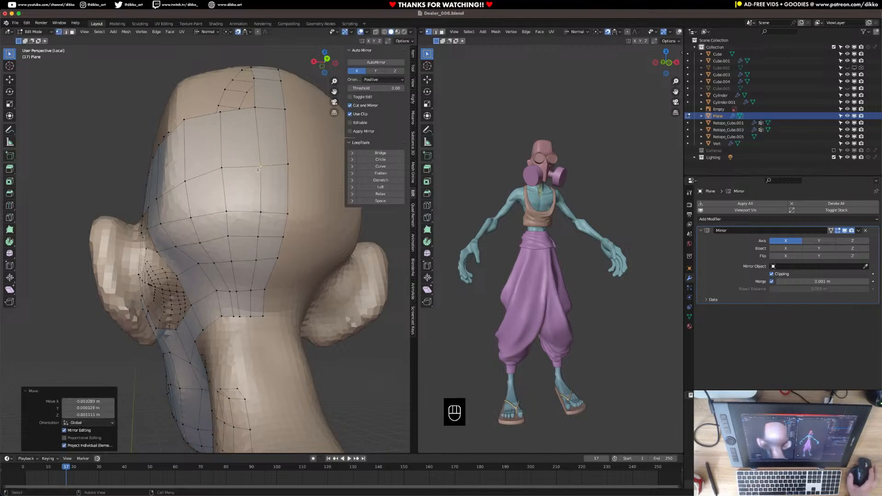
Shift the outer column of nape vertices sideways toward the ear to widen the nape faces
middle_click_drag(217, 218, 248, 219)
scroll(244, 230, "up", 1)
left_click(210, 327)
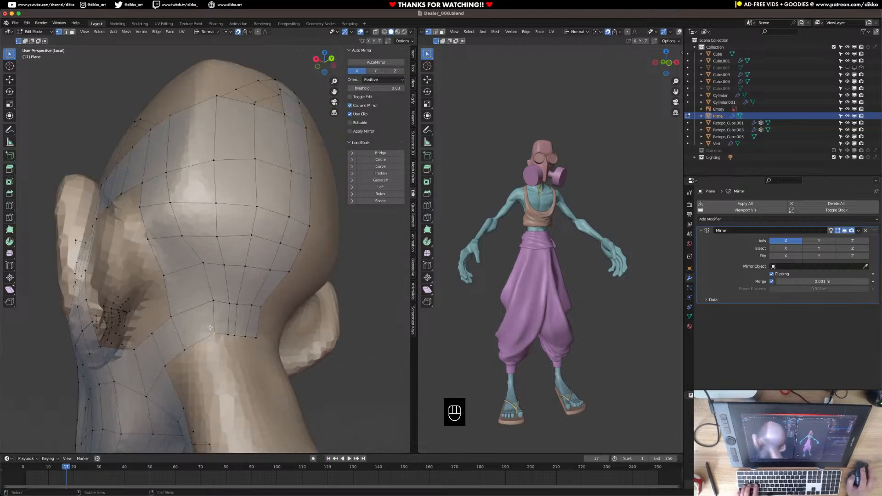
key("g")
left_click(201, 333)
left_click(211, 305)
key("g")
left_click(198, 310)
left_click(196, 274)
key("g")
left_click(183, 282)
Raise two vertices of the row on the lower back of the skull
left_click(214, 242)
key("g")
left_click(214, 237)
left_click(248, 241)
key("g")
left_click(249, 238)
Shift the inner nape vertices toward the ear and adjust the vertex above them for even quads
left_click(233, 296)
left_click(231, 330, "shift")
key("g")
left_click(222, 329)
left_click(222, 272)
key("g")
left_click(218, 277)
mouse_move(219, 276)
middle_mouse_down()
mouse_move(266, 277)
mouse_move(231, 286)
middle_mouse_up()
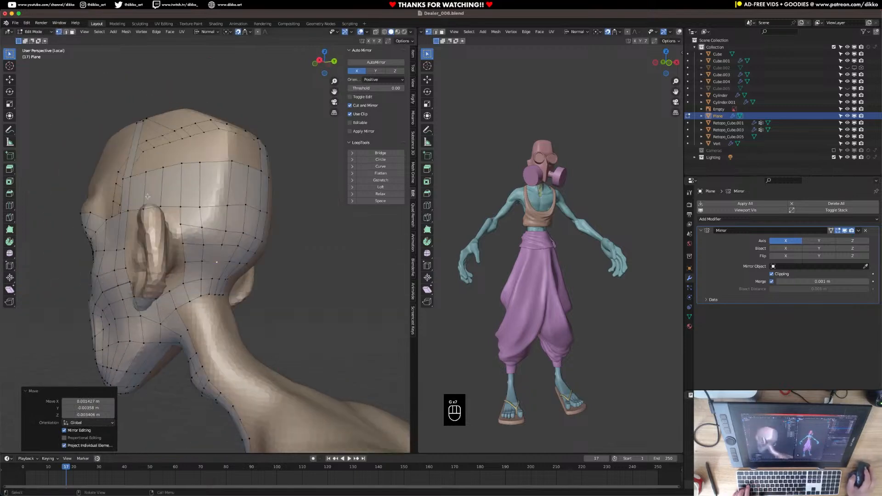
Extrude the nape's lower edge at the centre line four times down the back of the neck
left_click(67, 32)
middle_click_drag(192, 211, 232, 296)
key("e")
left_click(224, 258)
key("e")
left_click(223, 269)
key("e")
left_click(239, 308)
key("e")
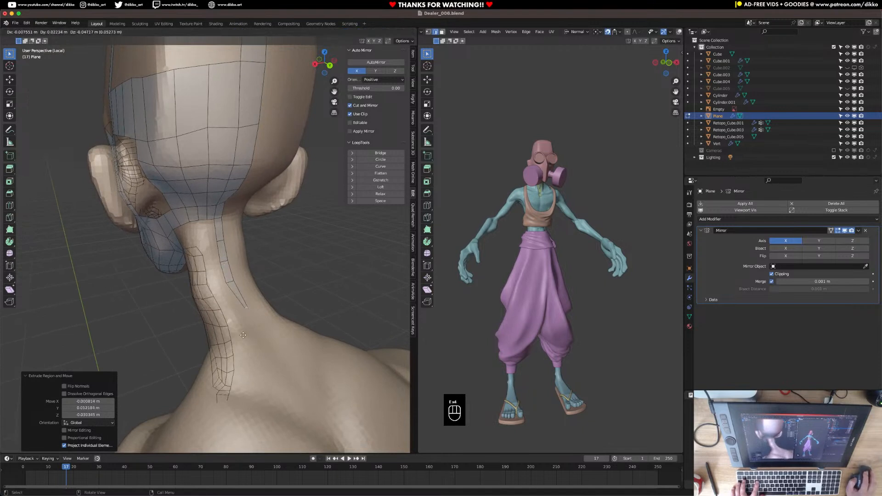
left_click(238, 331)
Extrude the back-of-neck strip further to the base of the neck and move its end edge onto the upper back
key("e")
left_click(239, 333)
mouse_move(239, 332)
middle_mouse_down()
mouse_move(246, 313)
mouse_move(245, 327)
mouse_move(244, 319)
mouse_move(228, 336)
middle_mouse_up()
key("e")
left_click(247, 335)
key("g")
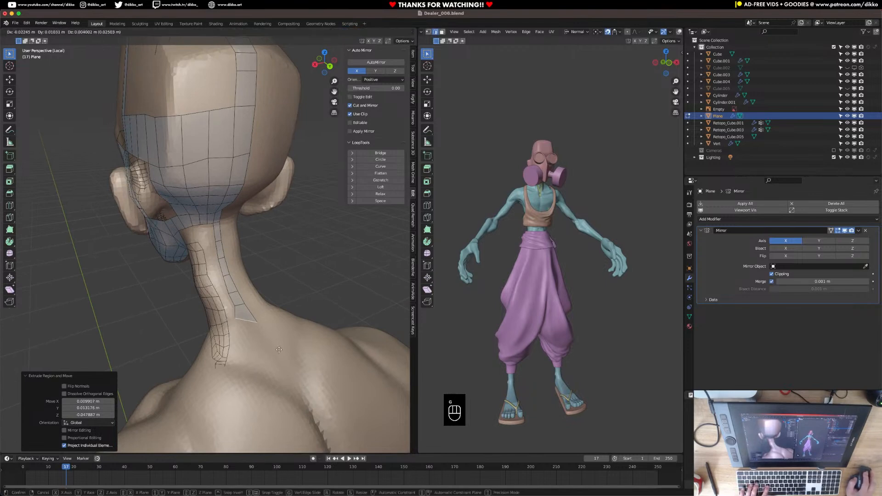
left_click(272, 355)
Try to fill the gap between the side of the neck and the back-of-neck strip with faces, and undo it
middle_click_drag(273, 354, 172, 286)
left_click(185, 277)
left_click(205, 262, "shift")
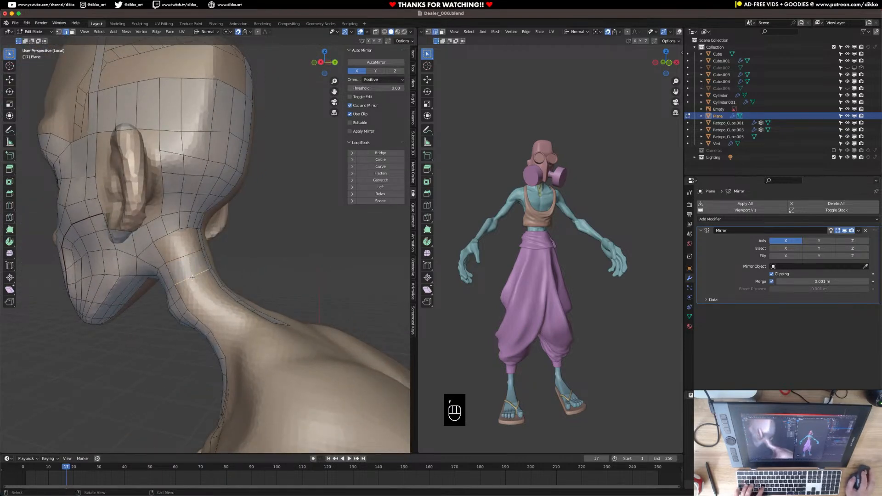
middle_click_drag(192, 278, 198, 274)
key("super+z")
key("super+z")
Add edge loops to the back-of-neck strip and fill the upper gap toward the side of the neck with quads
key("super+r")
key("super+r")
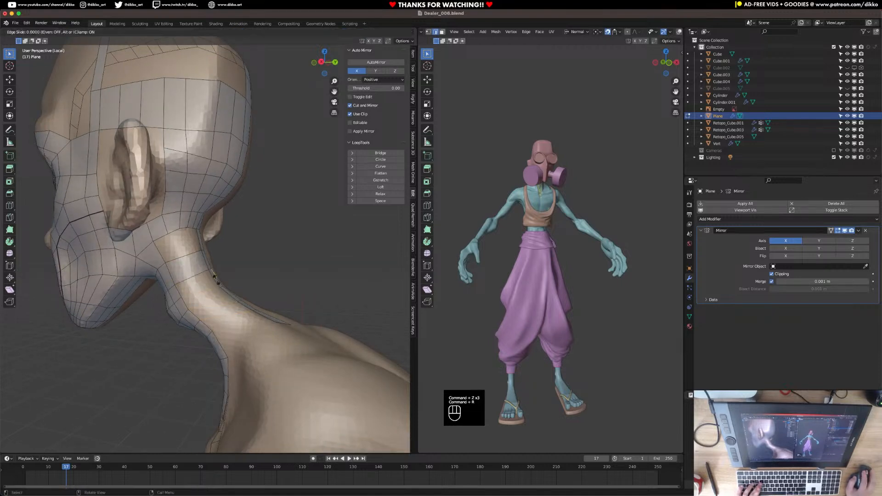
left_click(231, 293)
right_click(232, 294)
key("f")
key("f")
key("f")
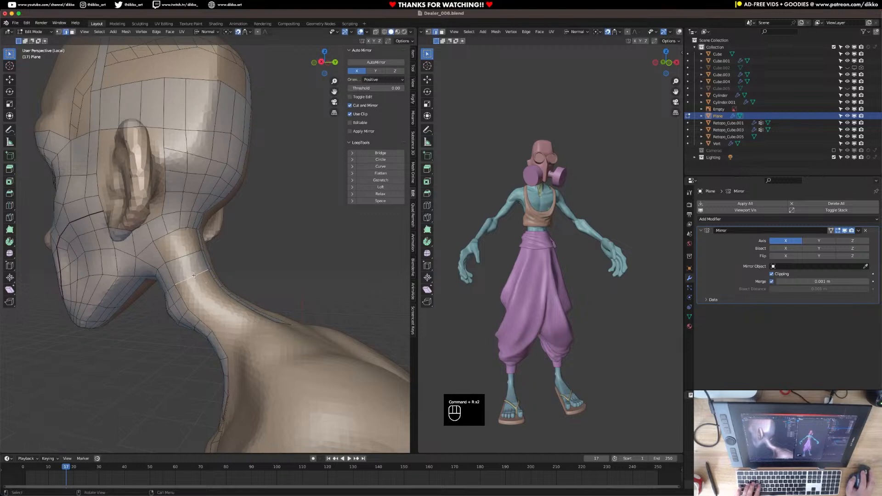
Add another edge loop across the back-of-neck strip and fill the remaining side gap down to the base of the neck
middle_click_drag(200, 282, 164, 140)
key("super+r")
left_click(198, 281)
right_click(199, 281)
left_click(162, 253, "alt")
key("super+f")
left_click(162, 253)
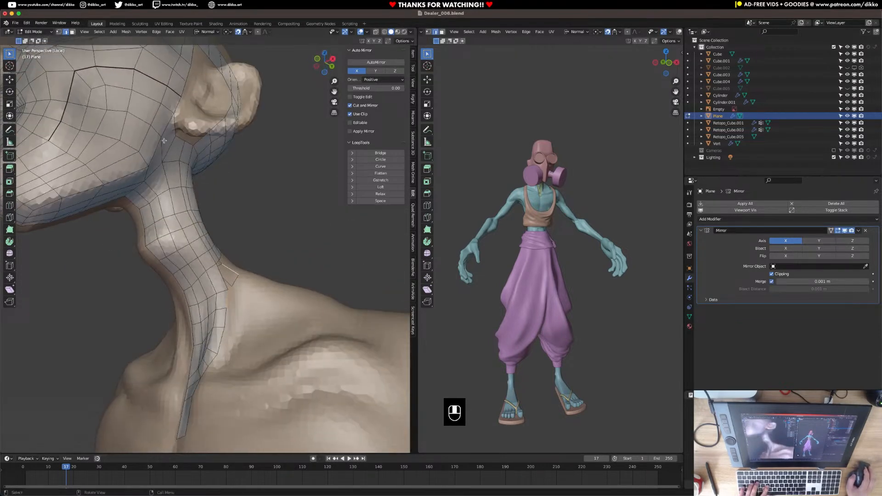
Reposition the border vertices at the lower side of the neck to even out the quads
left_click(60, 32)
middle_click_drag(203, 251, 206, 264)
left_click(226, 307)
key("g")
left_click(236, 304)
left_click(229, 291)
key("g")
left_click(228, 290)
left_click(235, 304)
key("g")
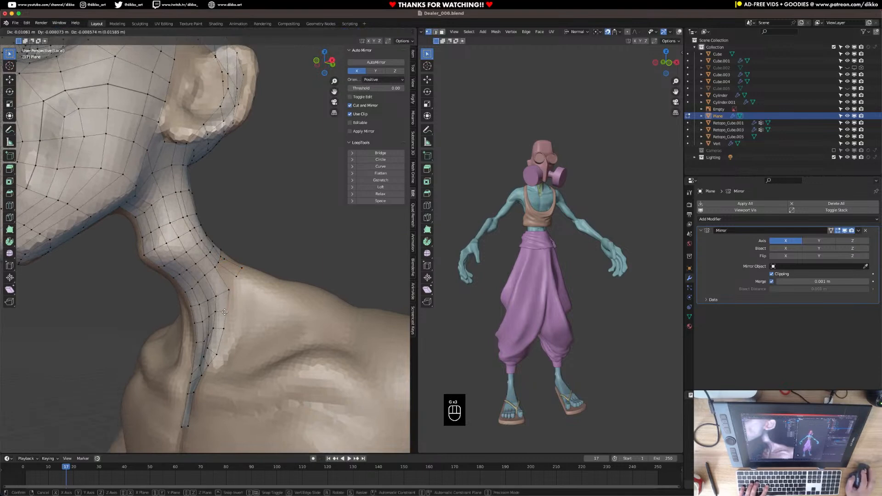
left_click(225, 311)
Extrude a chain of vertices from the border at the side of the neck base down toward the collarbone
middle_click_drag(224, 311, 247, 288)
left_click(214, 270)
key("e")
left_click(238, 285)
key("e")
left_click(238, 319)
mouse_move(238, 319)
middle_mouse_down()
mouse_move(236, 331)
mouse_move(245, 321)
middle_mouse_up()
key("e")
left_click(234, 350)
key("e")
left_click(237, 352)
Extrude one more vertex at the collarbone and fill the space between the vertex chain and the front neck strip with faces
middle_click_drag(236, 353, 248, 325)
key("e")
left_click(250, 333)
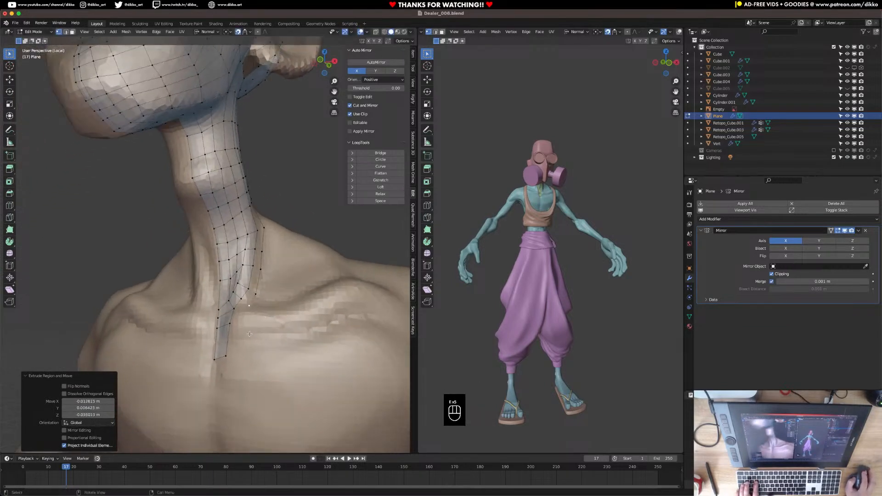
left_click(229, 323, "shift")
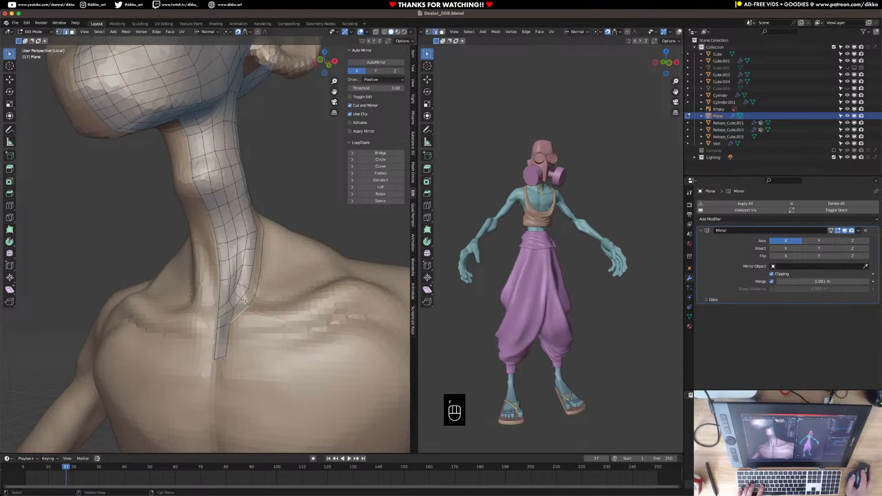
middle_click_drag(245, 301, 163, 159)
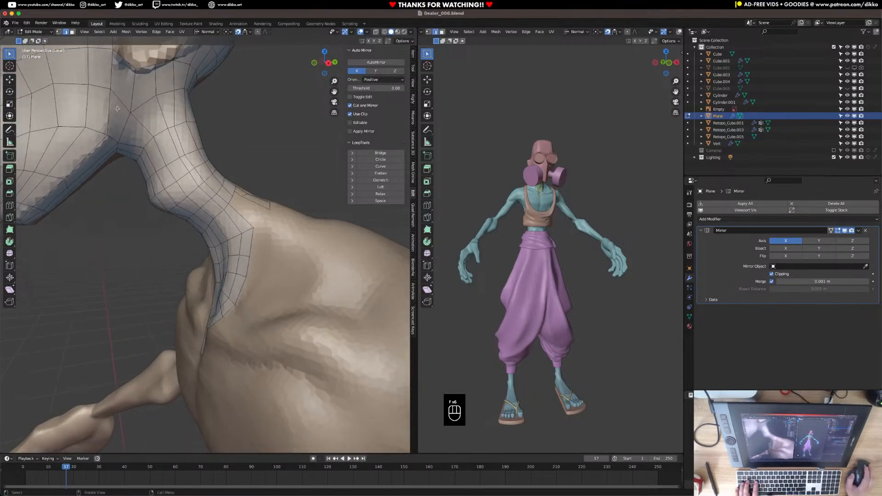
Extrude the edge at the side of the neck base onto the shoulder, extend the patch, and merge the adjacent neck vertices at their center
key("e")
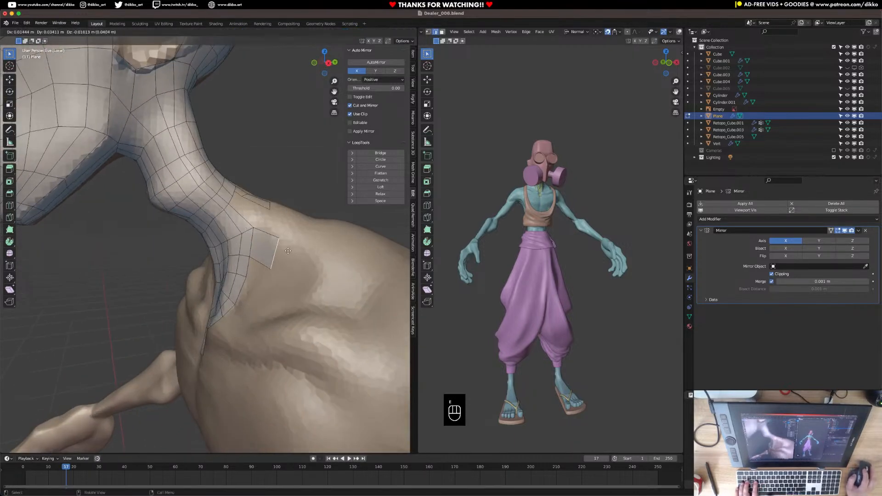
left_click(288, 251)
middle_click_drag(289, 251, 256, 268)
key("e")
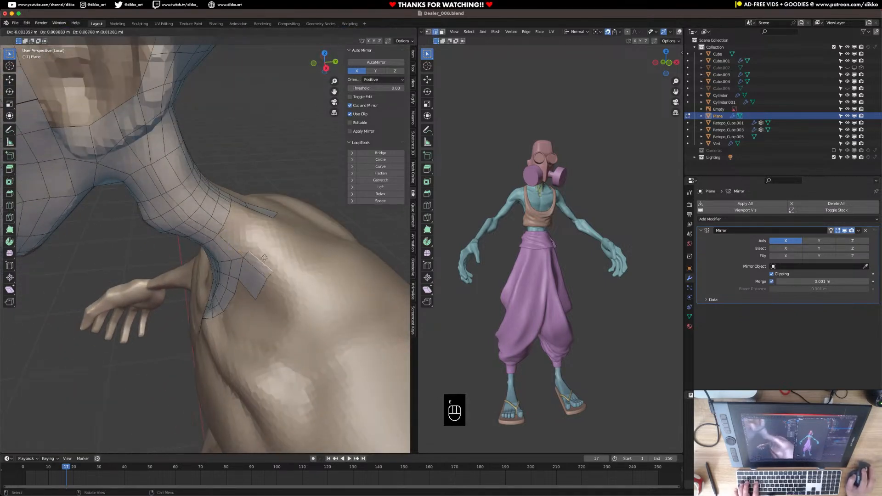
left_click(265, 254)
left_click(59, 32)
left_click(223, 228)
key("m")
left_click(216, 203)
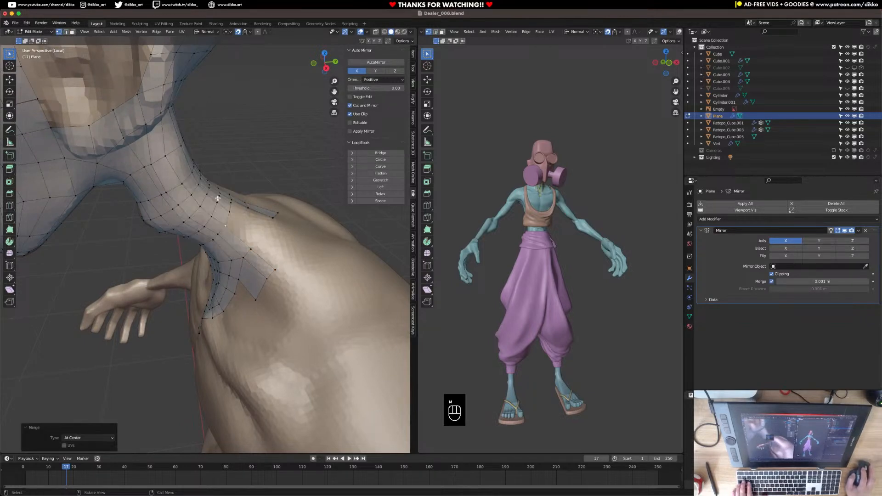
Fill the gap between the shoulder patch and the back-of-neck strip with quads, adding an edge loop to match the rows
middle_click_drag(245, 246, 232, 249)
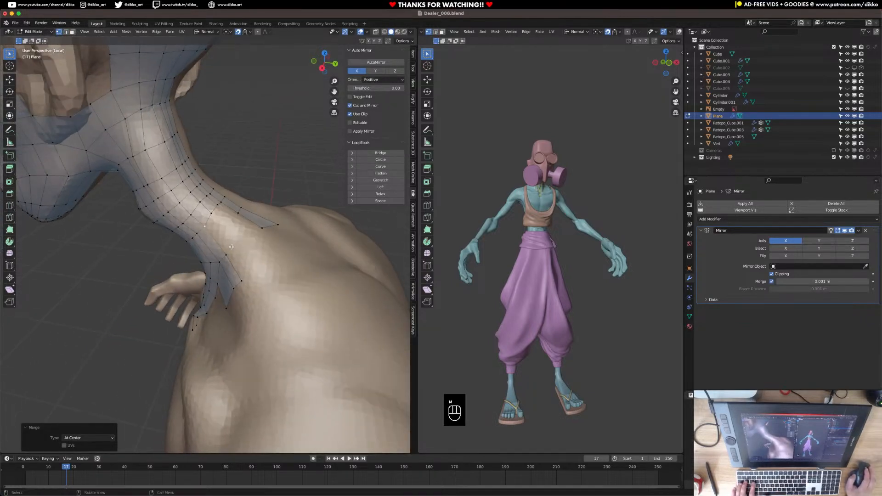
left_click(66, 32)
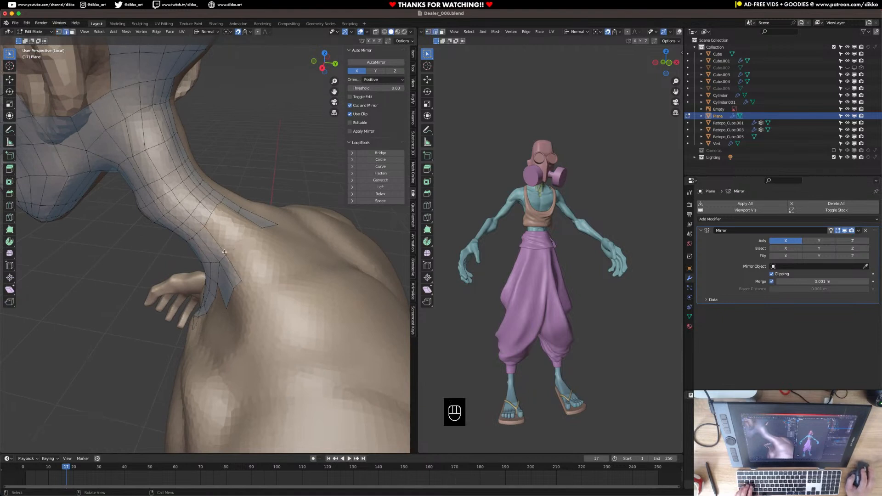
left_click(254, 221)
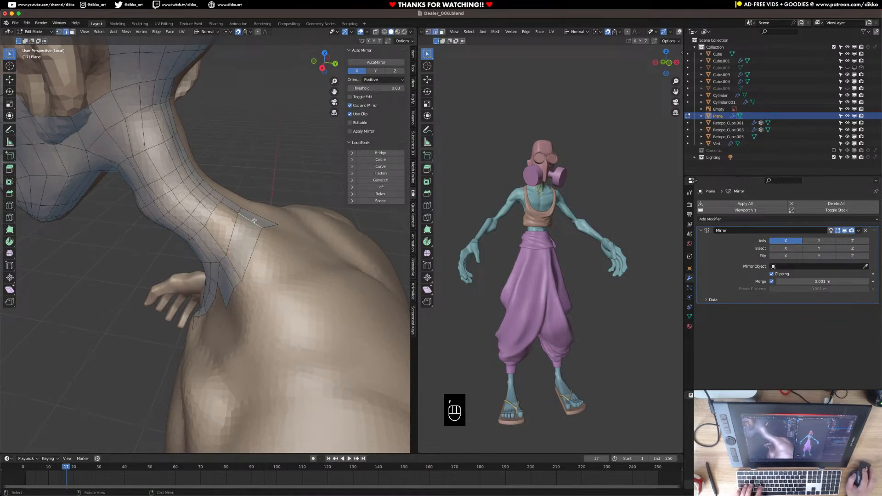
middle_click_drag(212, 225, 220, 232)
key("super+r")
left_click(229, 239)
key("f")
key("f")
middle_click_drag(221, 245, 271, 215)
scroll(272, 215, "down", 2)
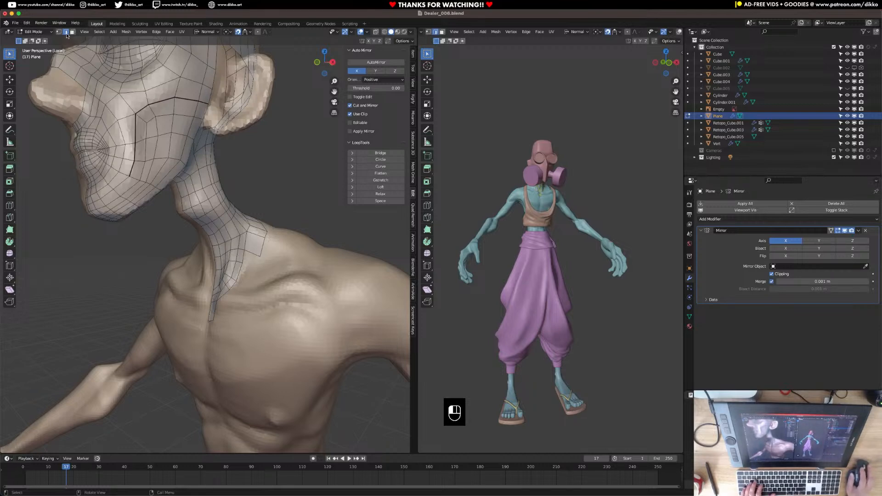
Adjust the lower edge of the shoulder patch and smooth the vertices along the outer border at the base of the neck
scroll(271, 252, "up", 2)
left_click(279, 259)
key("g")
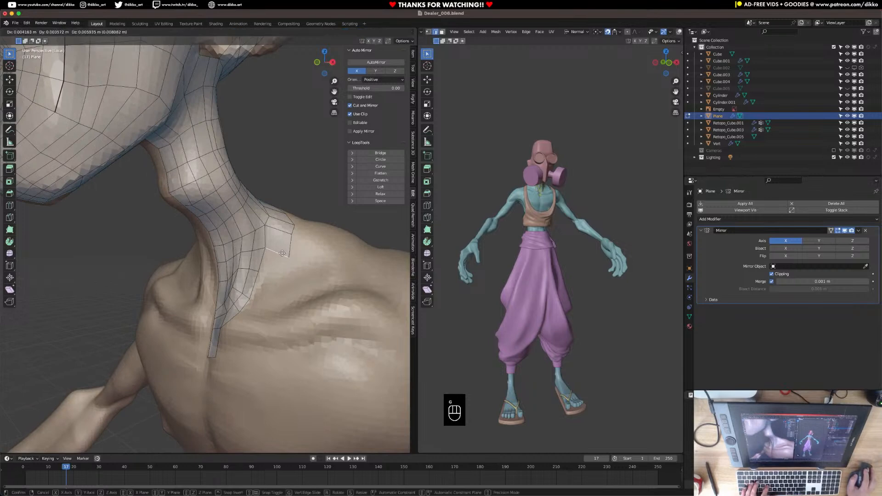
left_click(281, 254)
middle_click_drag(282, 253, 221, 257)
left_click(10, 253)
left_click_drag(281, 212, 355, 192)
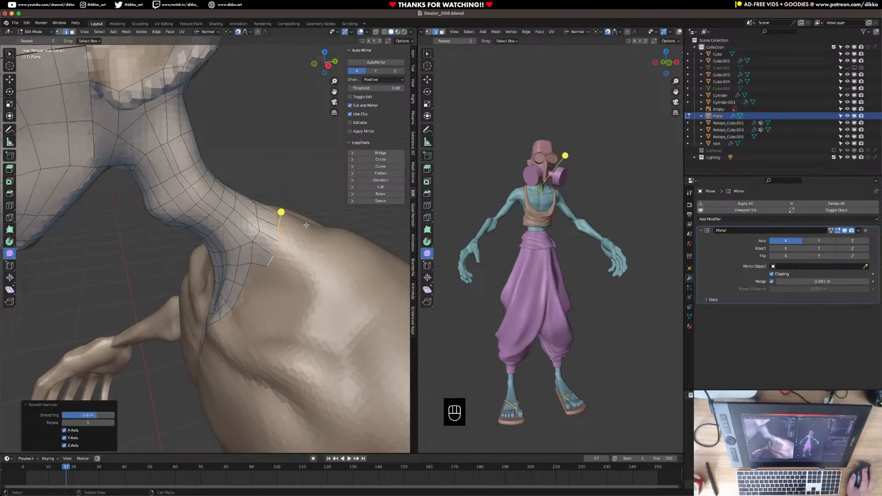
Leave mesh editing and examine the retopologized head and neck in isolation from several sides
middle_click_drag(245, 268, 218, 261)
key("Tab")
key("KP_Divide")
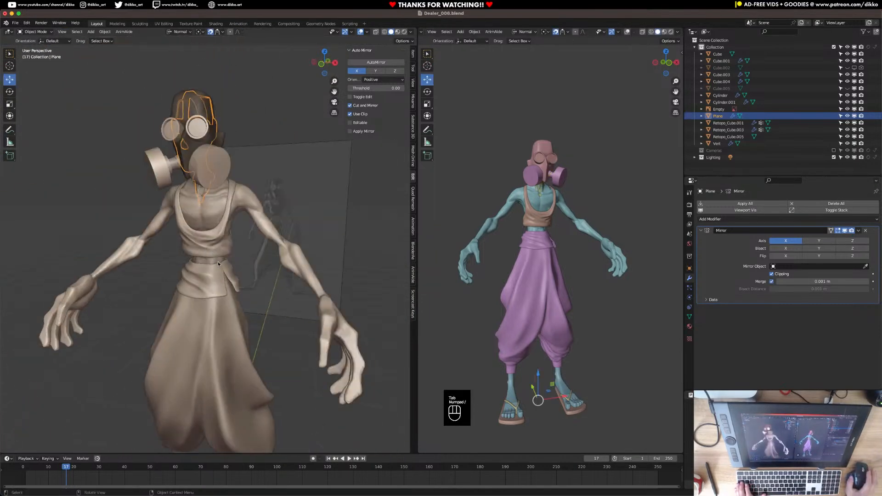
key("KP_Divide")
middle_click_drag(217, 261, 346, 258)
middle_click_drag(374, 261, 367, 267)
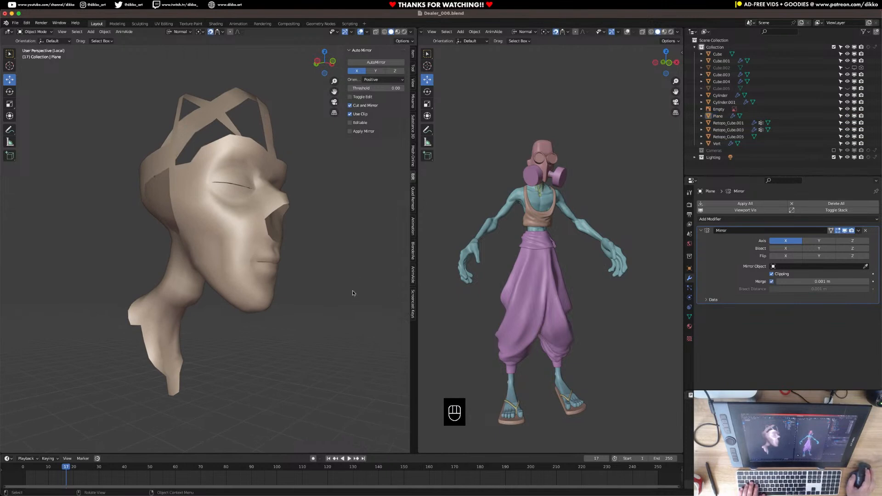
middle_click_drag(341, 310, 215, 319)
key("Tab")
key("Tab")
key("KP_Divide")
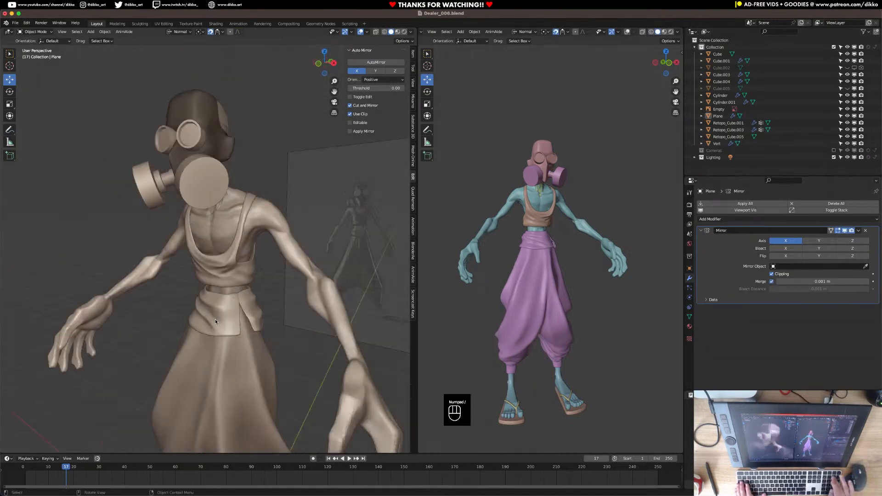
Examine the sculpted body in isolation and return to the full scene
left_click(253, 217)
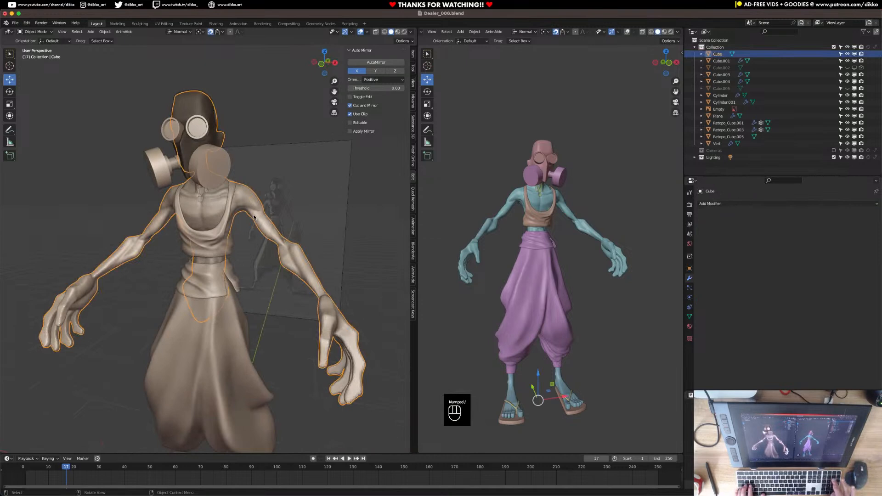
key("KP_Divide")
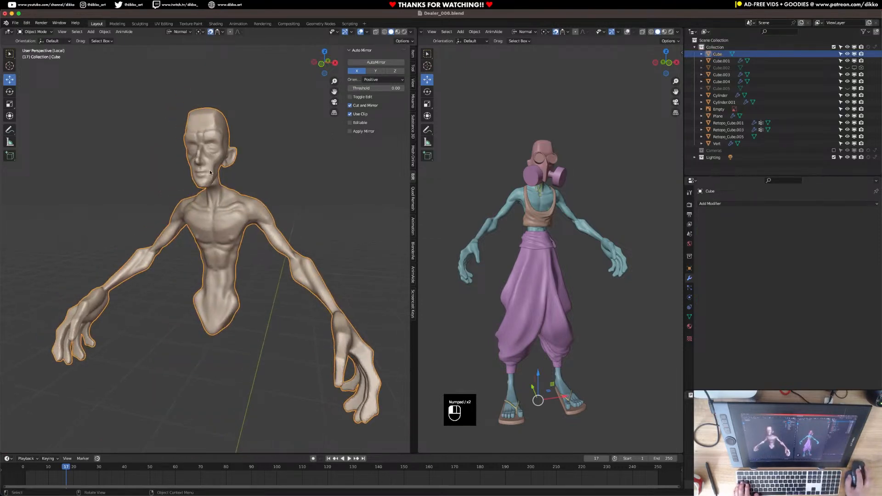
key("KP_Divide")
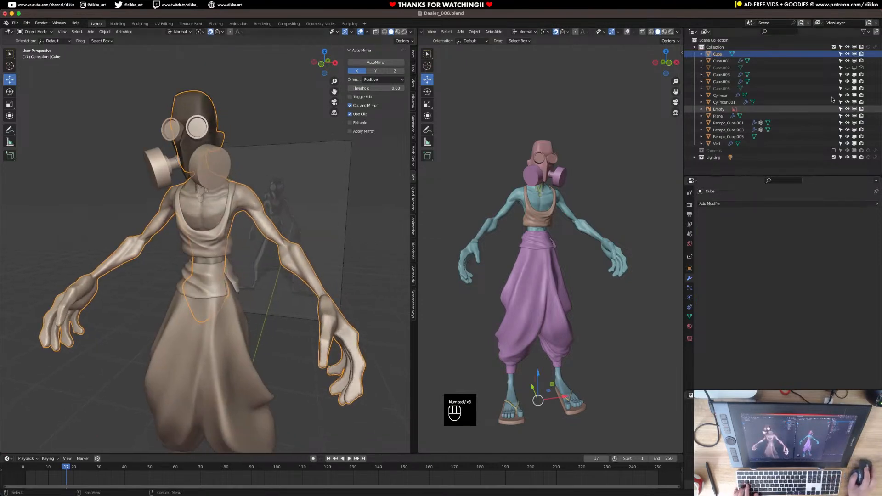
Move the hood, goggles and filter canisters into a new collection named Mask and exclude that collection from the view layer
left_click(703, 143)
left_click(217, 132)
left_click(198, 129, "shift")
left_click(175, 166, "shift")
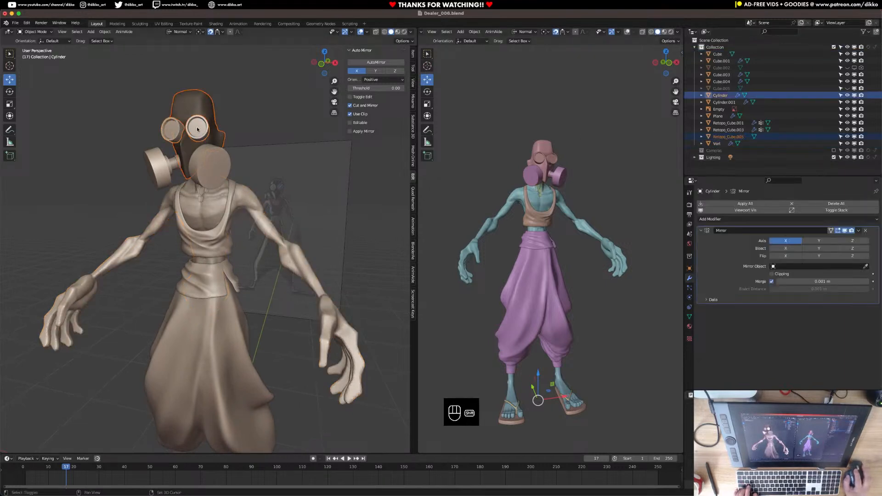
key("m")
left_click(173, 165)
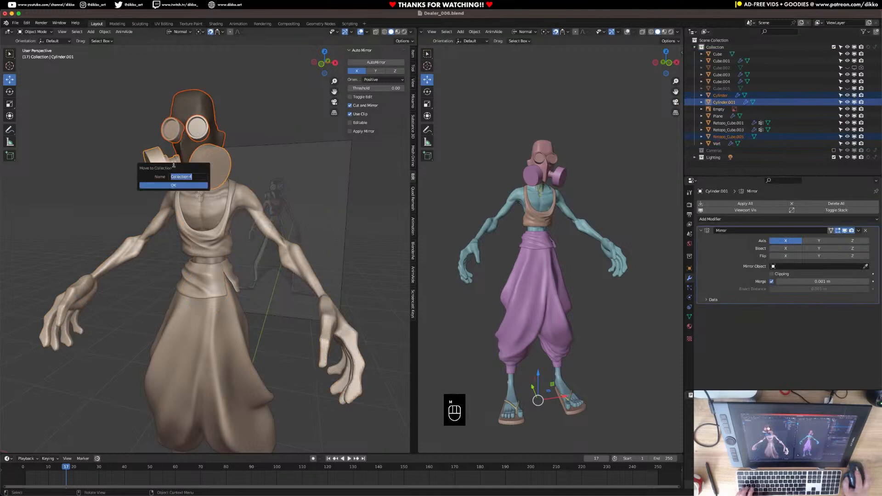
type("Mask")
key("Return")
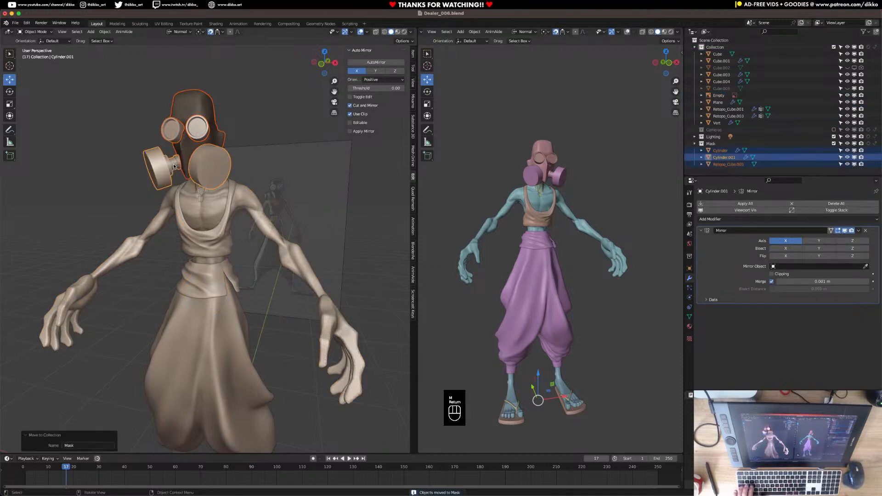
left_click(833, 144)
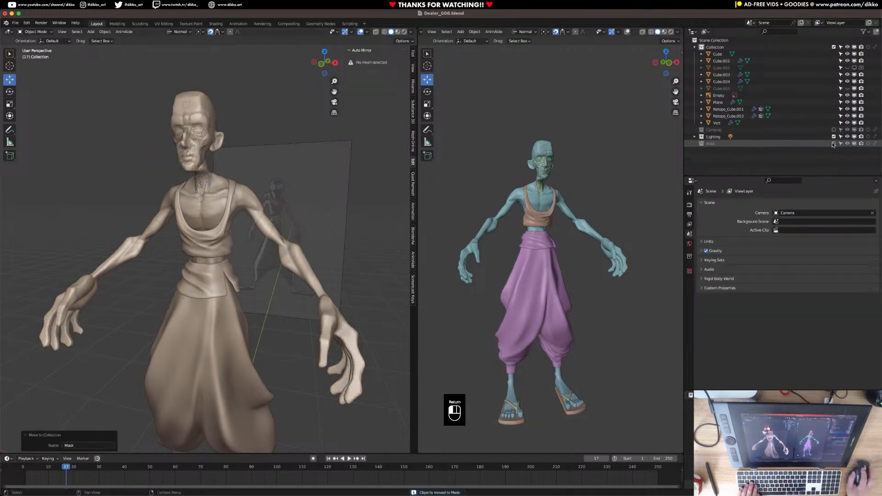
left_click(204, 153)
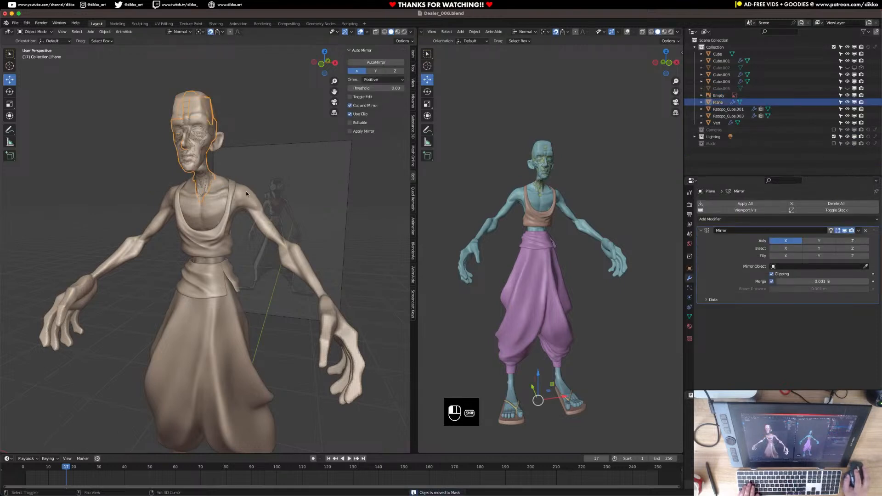
left_click(246, 191)
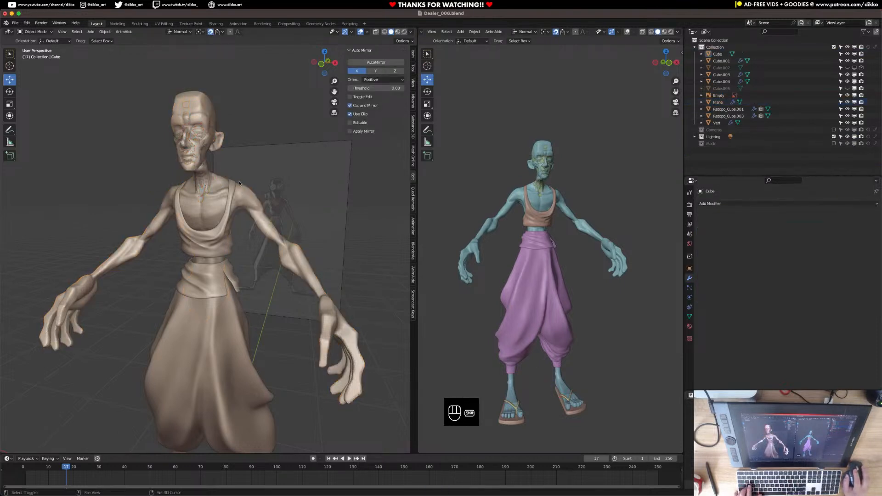
left_click(210, 174)
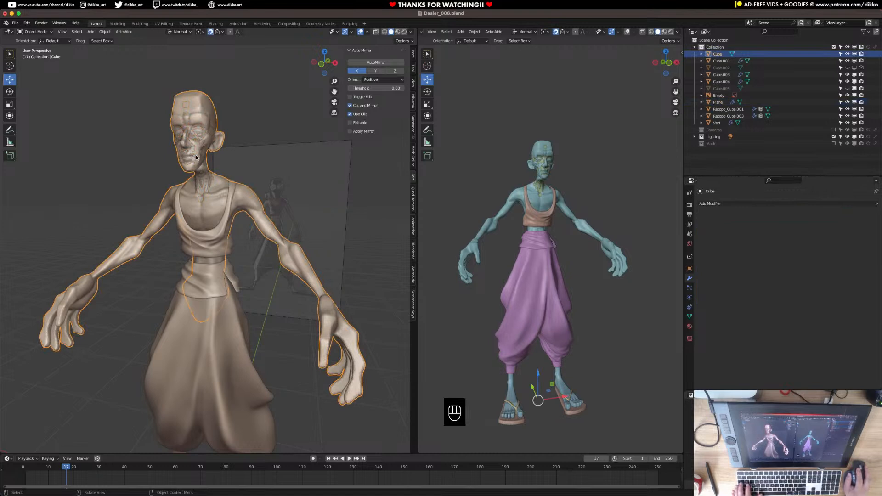
Move the tank top, waist cloth and trousers into a new collection named Clothes and exclude that collection from the view layer
left_click(217, 247)
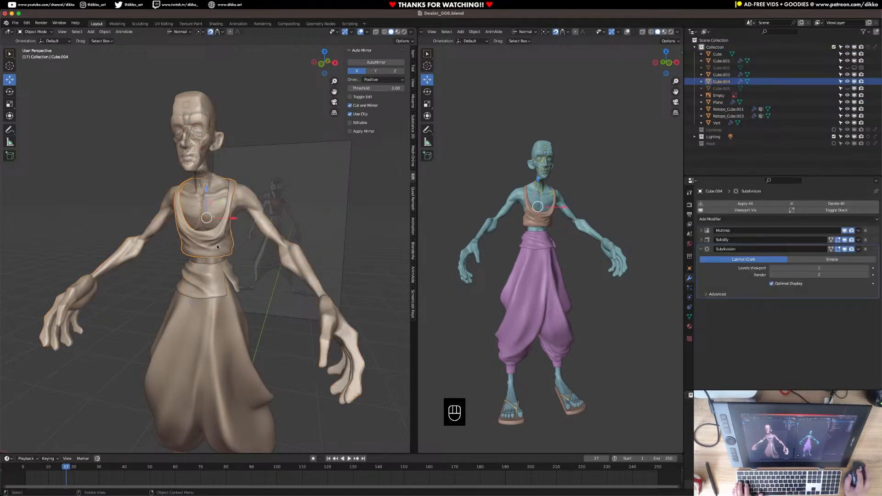
left_click(213, 286, "shift")
left_click(208, 312, "shift")
key("m")
left_click(207, 311)
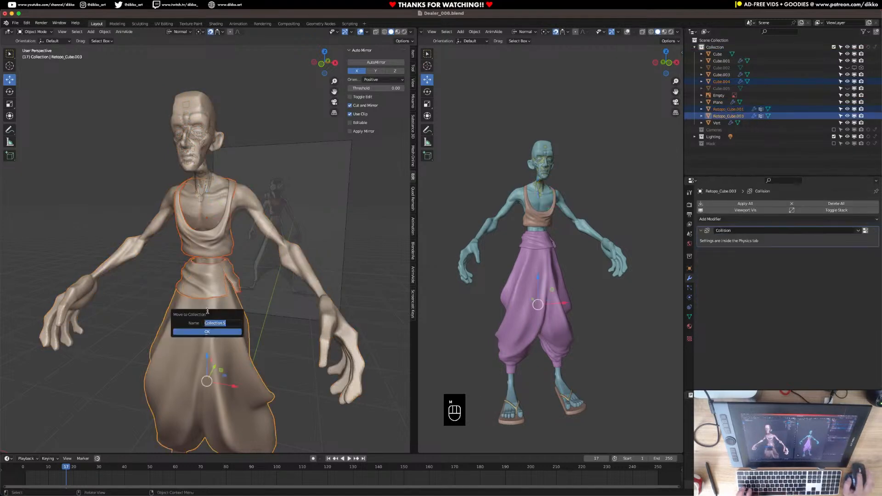
type("Clothes")
key("Return")
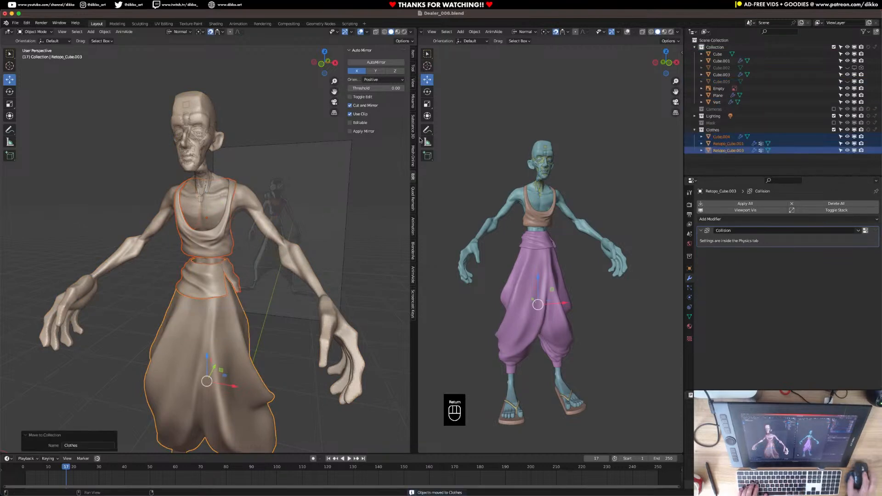
left_click(834, 130)
Enter mesh editing on the retopology mesh and extrude its front neck edge down onto the upper chest, rotating the new edge
left_click(216, 199, "super")
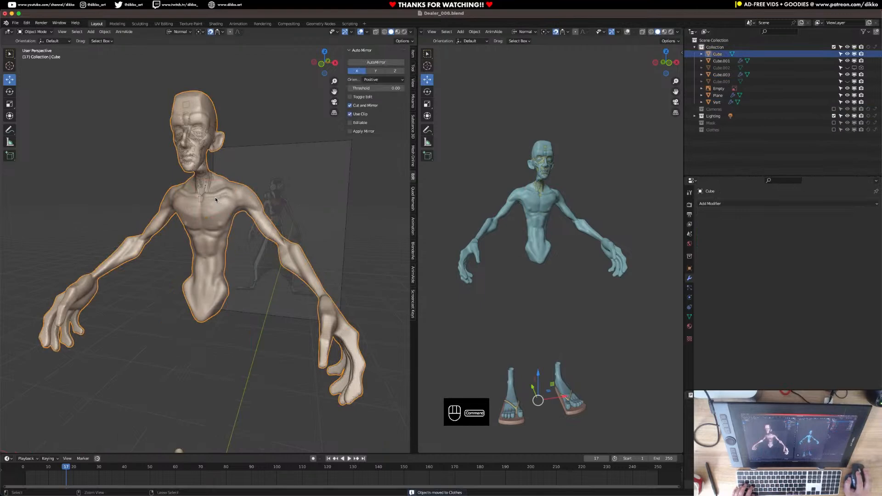
left_click(200, 164)
key("Tab")
scroll(200, 177, "up", 3)
middle_click_drag(237, 172, 239, 216)
scroll(229, 216, "up", 2)
scroll(239, 216, "up", 2)
middle_click_drag(239, 216, 208, 237)
middle_click_drag(155, 221, 166, 253)
key("e")
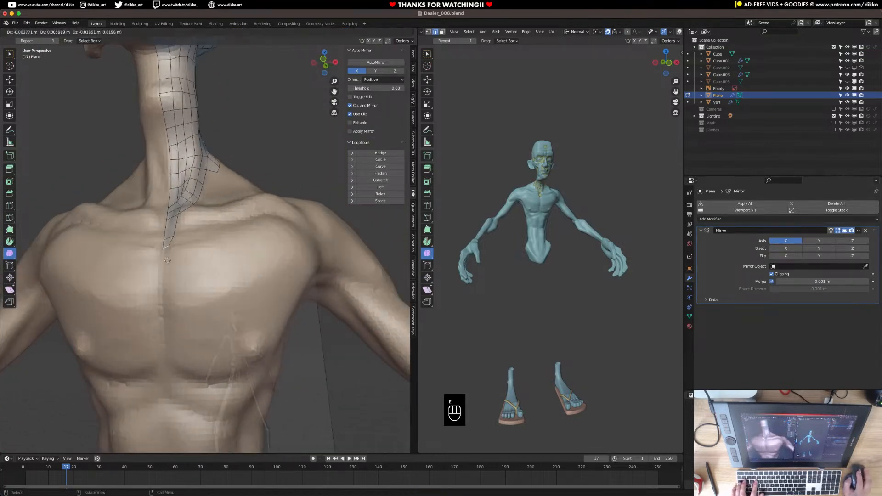
left_click(173, 276)
key("e")
key("r")
left_click(221, 309)
Extrude the strip three more segments down the sternum to the lower edge of the chest muscles
middle_click_drag(180, 299, 188, 276, "shift")
key("e")
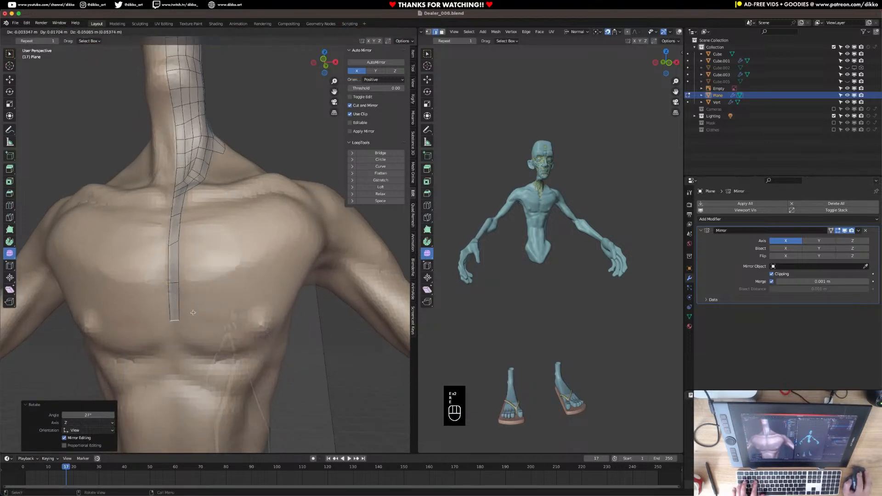
left_click(193, 312)
middle_click_drag(182, 316, 187, 296, "shift")
key("e")
left_click(183, 312)
key("e")
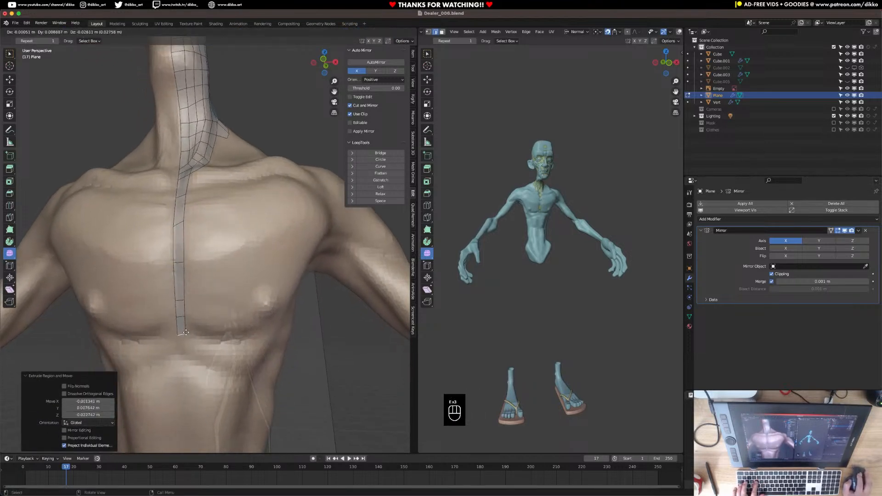
left_click(179, 339)
middle_click_drag(175, 339, 174, 313)
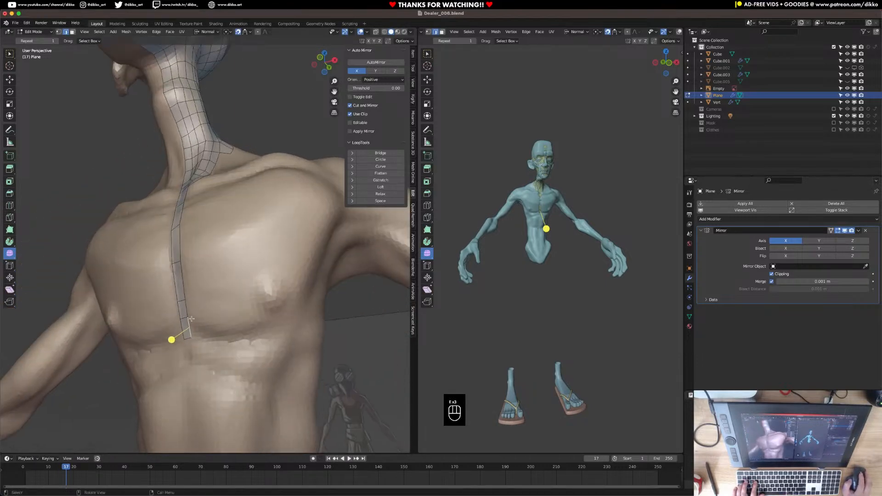
Extrude the sternum strip sideways beneath the pectoral in three segments, rotating each end edge to follow the muscle
key("e")
left_click(212, 325)
key("r")
left_click(237, 327)
key("e")
left_click(262, 327)
key("r")
left_click(263, 321)
key("e")
middle_click_drag(274, 317, 188, 323, "shift")
left_click(249, 303)
key("r")
left_click(243, 282)
Continue the strip around the outer lower pectoral, rotating each new edge and placing its end below the armpit
key("e")
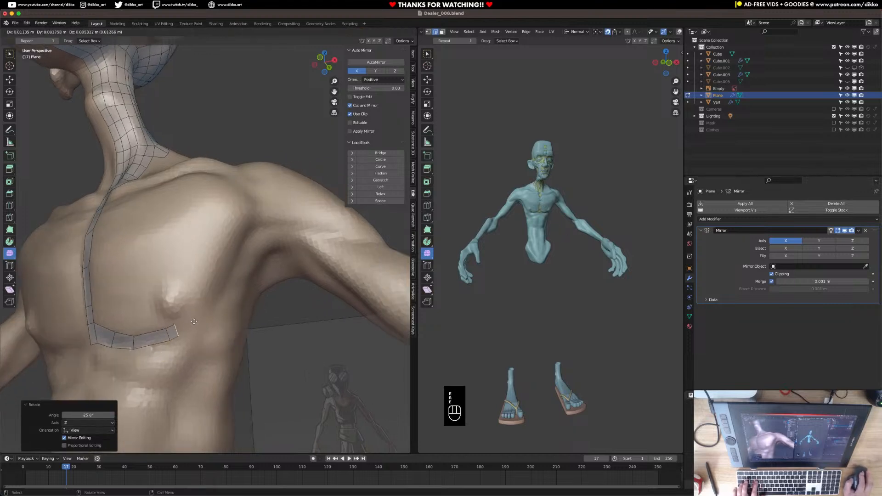
left_click(209, 314)
key("r")
left_click(230, 290)
middle_click_drag(229, 294, 210, 305)
key("e")
left_click(230, 280)
key("r")
left_click(227, 305)
key("g")
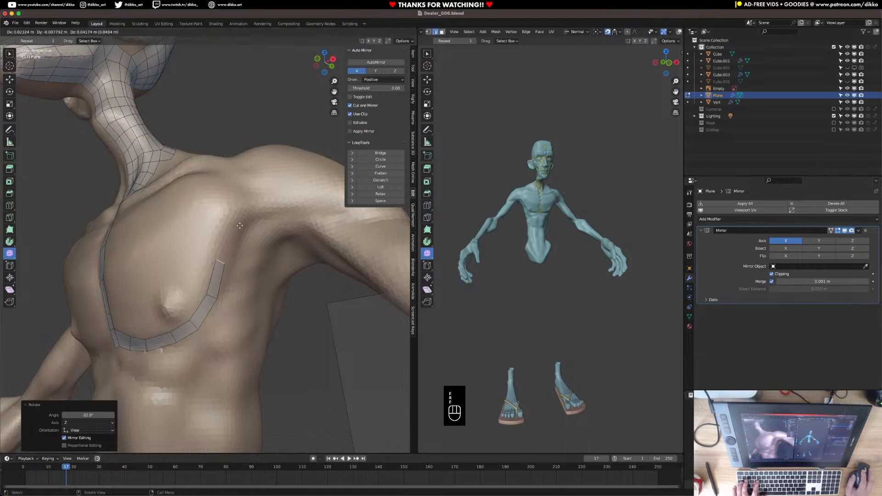
left_click(239, 225)
middle_click_drag(241, 227, 225, 248, "shift")
Scale the strip's end edge by about 1.569 and extrude two segments up the outer chest to the front armpit fold
key("f")
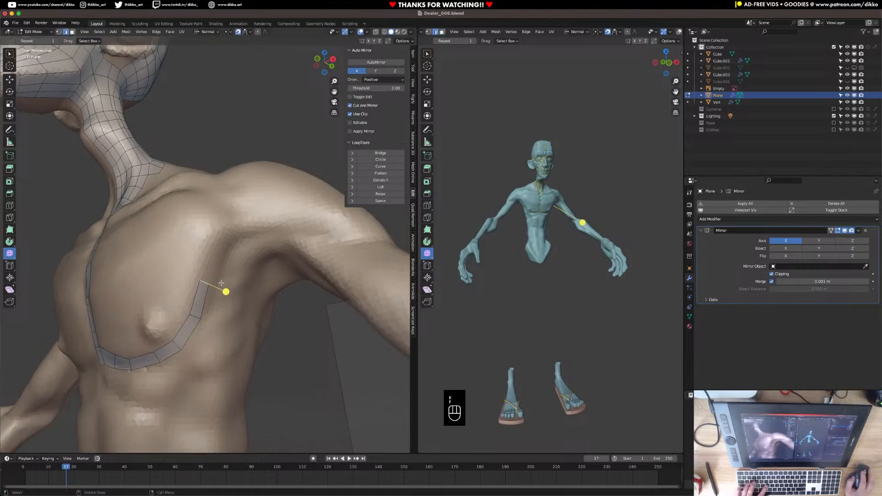
key("s")
left_click(230, 289)
key("e")
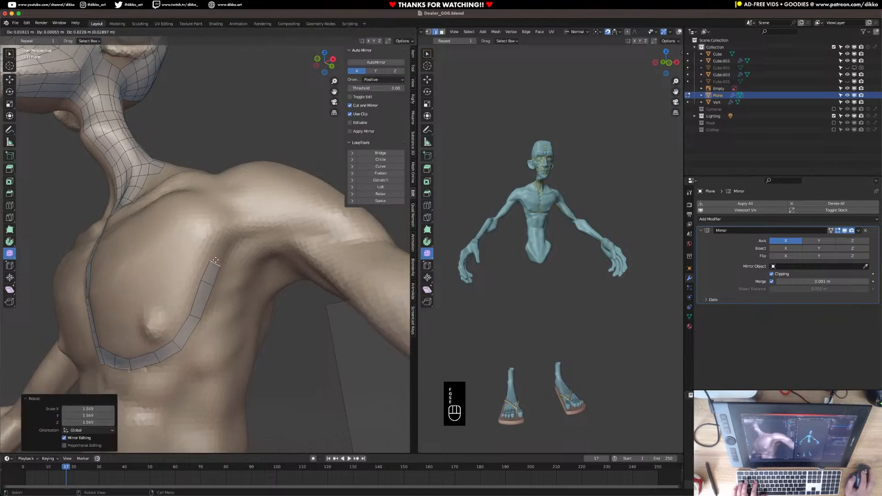
left_click(244, 261)
key("e")
left_click(278, 234)
key("r")
left_click(321, 265)
Rotate the end edge at the armpit fold and extrude the next segment toward the upper arm, angled to the surface
middle_click_drag(315, 263, 299, 286, "shift")
scroll(289, 284, "up", 1)
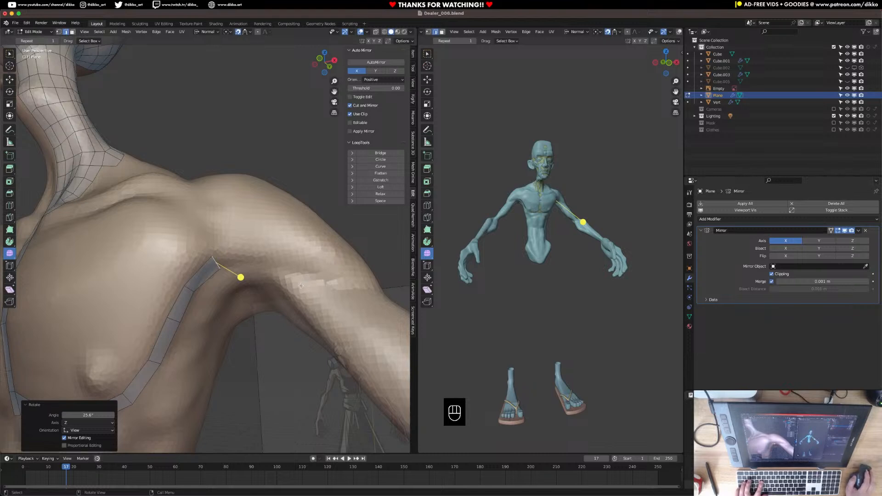
key("r")
left_click(286, 282)
key("e")
left_click(315, 259)
key("r")
left_click(312, 281)
Extrude two segments across the front of the upper arm, rotating each end edge along the arm's contour
key("e")
left_click(322, 268)
middle_click_drag(322, 269, 309, 270)
key("r")
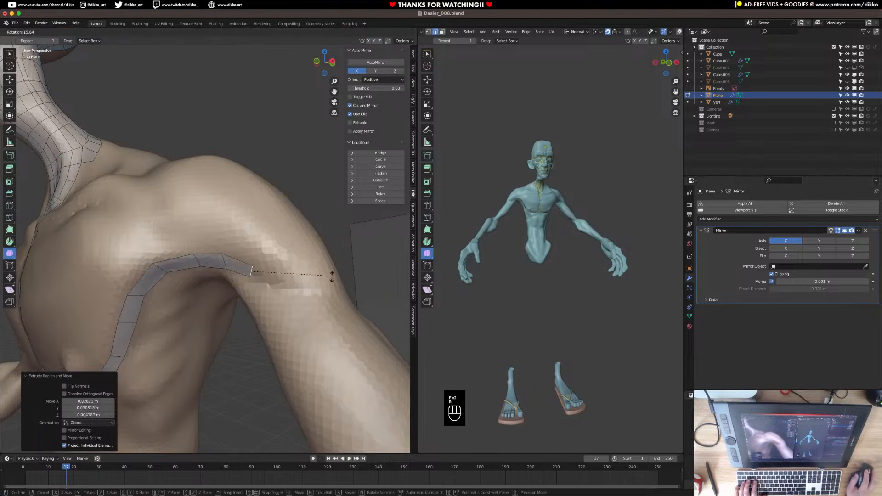
left_click(329, 274)
key("e")
left_click(314, 278)
key("r")
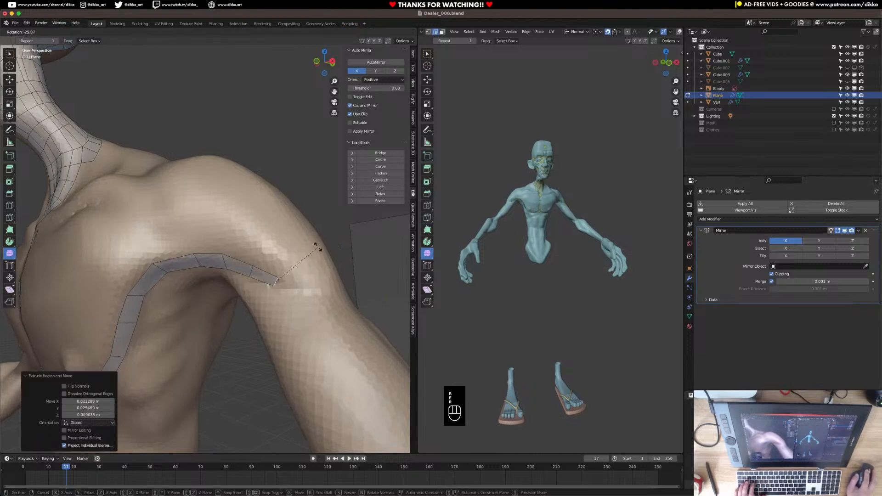
left_click(318, 249)
Wrap the strip around the outer side of the upper arm with two more rotated extrusions
middle_click_drag(318, 249, 258, 265, "shift")
key("e")
left_click(280, 271)
key("r")
left_click(229, 305)
middle_click_drag(228, 305, 144, 298)
key("e")
left_click(207, 304)
key("r")
left_click(205, 309)
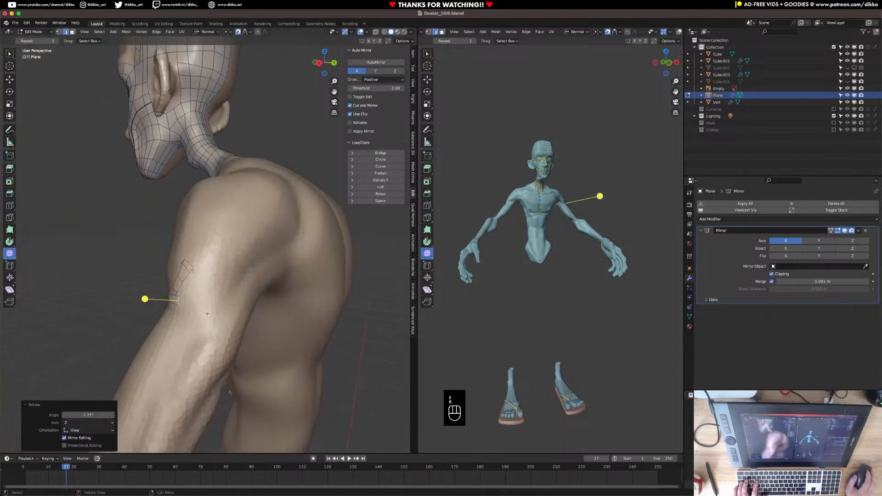
Extrude two segments around to the back of the upper arm and scale the final edge by about 2.041
key("e")
left_click(244, 307)
key("r")
left_click(251, 295)
middle_click_drag(251, 295, 195, 290)
key("e")
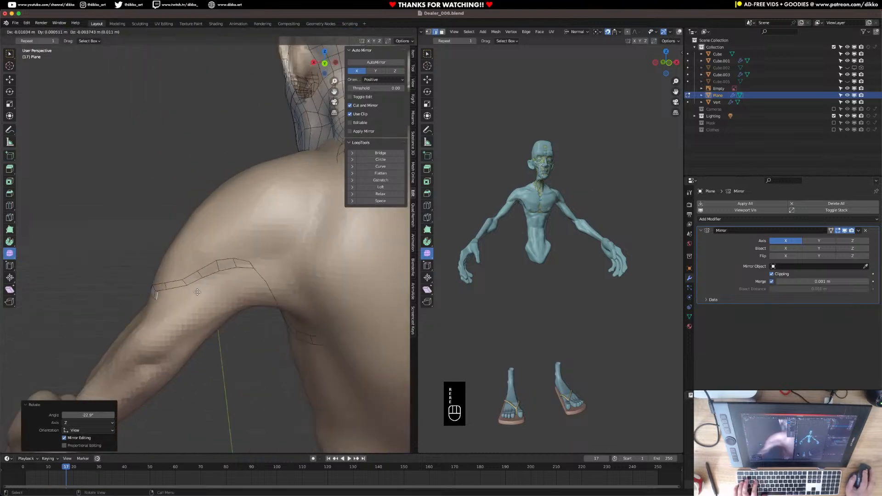
left_click(212, 292)
key("s")
left_click(270, 302)
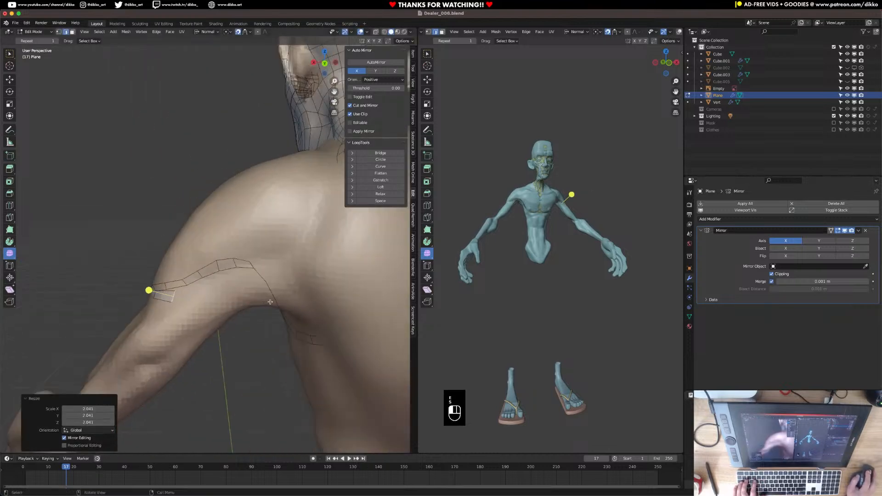
Extrude three segments along the back of the upper arm toward the rear armpit, rotating the first new edge
key("e")
left_click(281, 279)
key("r")
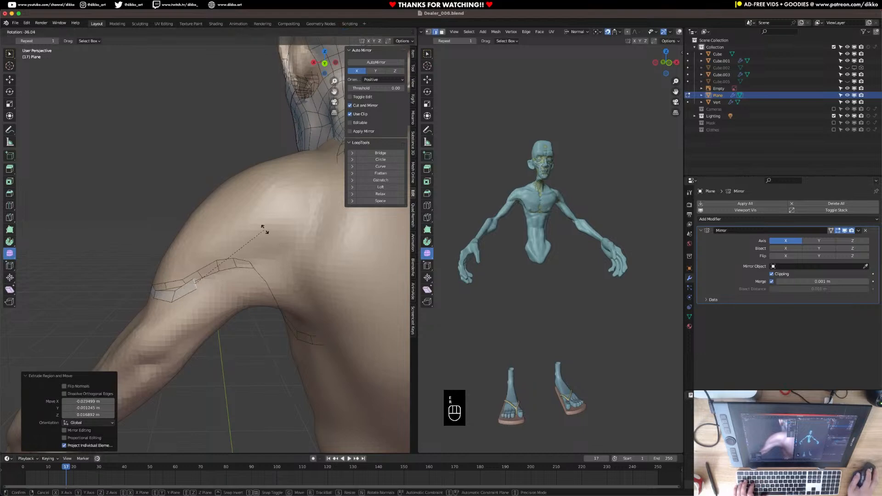
left_click(263, 228)
key("e")
left_click(259, 250)
key("e")
left_click(246, 266)
Scale, move and rotate the end edge behind the armpit, and extrude another rotated segment toward the back
key("s")
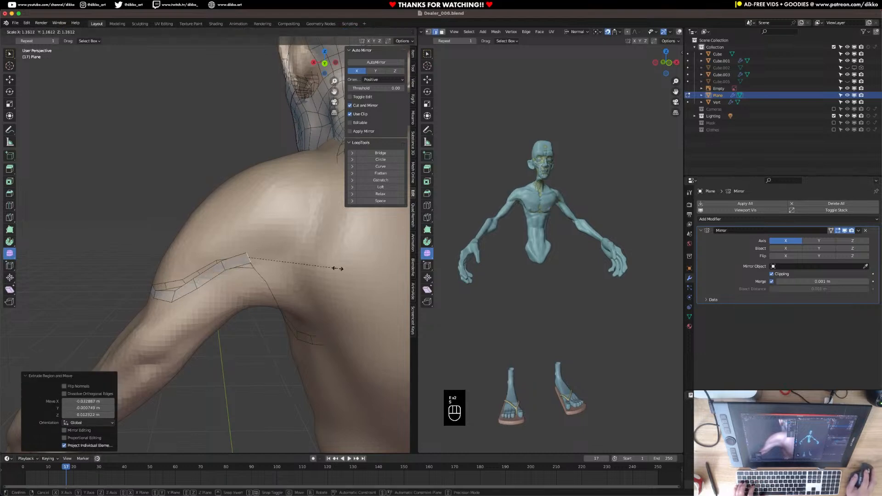
left_click(347, 273)
key("g")
left_click(337, 271)
key("r")
left_click(333, 273)
key("e")
left_click(316, 262)
key("r")
left_click(330, 275)
Extrude the strip two segments from behind the armpit onto the shoulder blade, rotating the end edge
middle_click_drag(329, 274, 180, 297)
key("e")
left_click(290, 274)
key("e")
left_click(214, 290)
key("r")
left_click(228, 265)
Extrude three more segments across the upper back until the strip meets the spine's centre line
key("e")
left_click(227, 273)
key("r")
left_click(236, 266)
key("e")
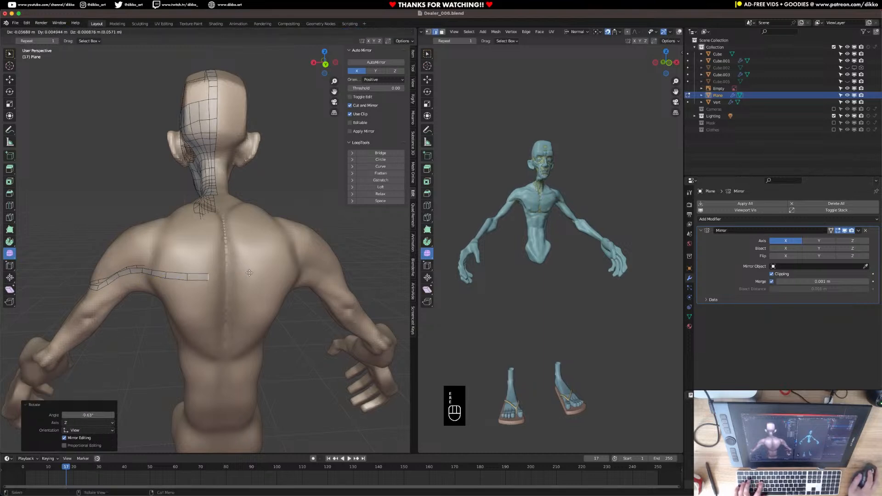
left_click(249, 272)
key("e")
left_click(273, 273)
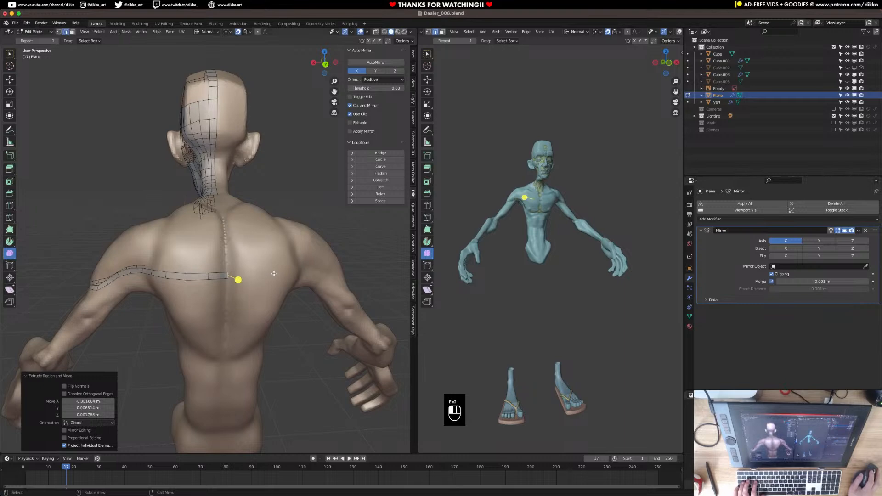
Add one centred loop cut to the back strip near the spine and one to the front strip at the armpit
key("super+r")
double_click(219, 278)
middle_click_drag(143, 298, 249, 294)
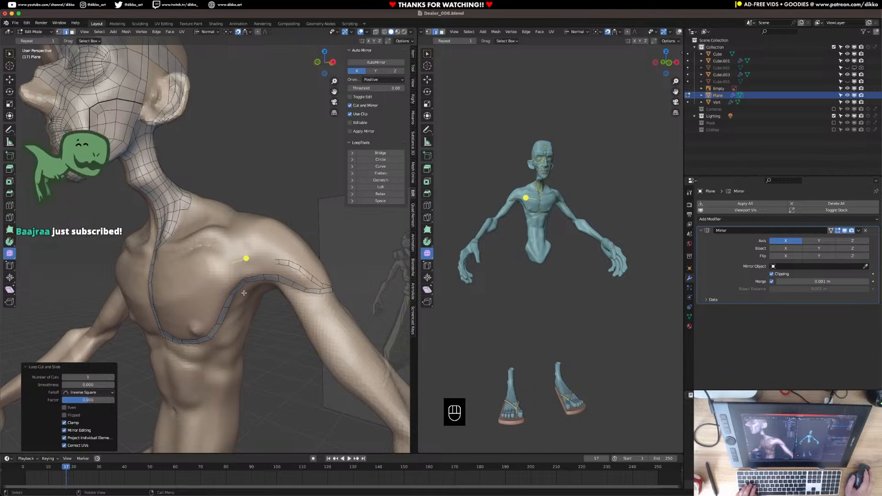
middle_click_drag(243, 294, 223, 280)
scroll(225, 271, "up", 3)
key("super+r")
left_click(294, 298)
left_click(294, 298)
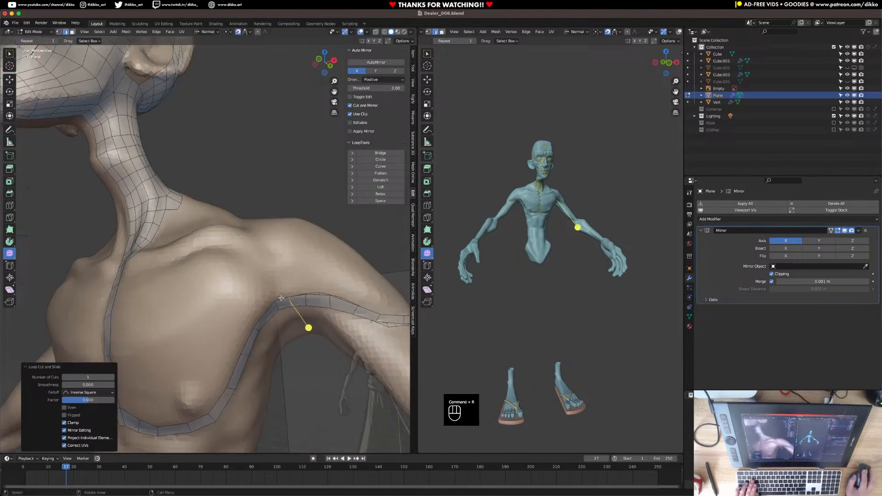
Extrude a strip of four segments from the armpit edge up the front of the shoulder, scaling the end edge narrower along the way
left_click(281, 298)
key("e")
left_click(280, 273)
mouse_move(281, 273)
middle_mouse_down()
mouse_move(291, 315)
mouse_move(274, 286)
middle_mouse_up()
key("e")
left_click(270, 271)
key("e")
left_click(252, 269)
key("s")
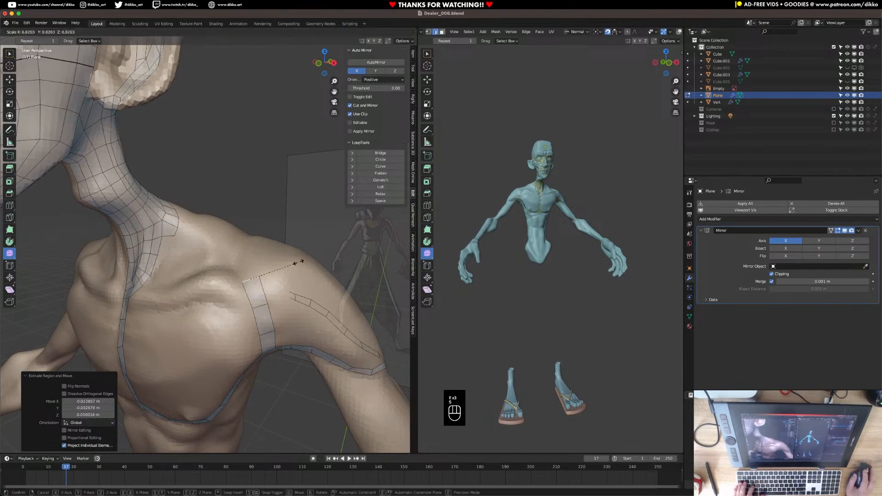
left_click(252, 270)
key("e")
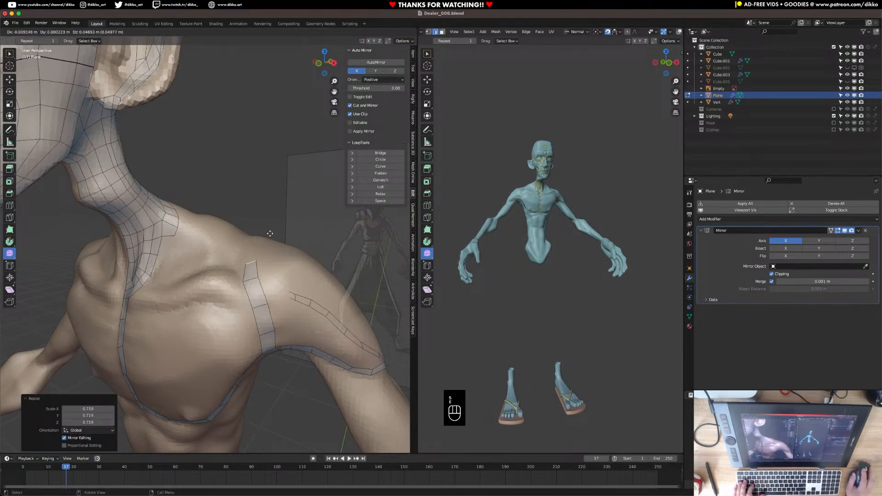
left_click(267, 227)
Extrude two more segments of the shoulder strip over the top of the shoulder, rotating each end edge to follow the form
middle_click_drag(266, 227, 221, 281)
key("e")
left_click(261, 250)
key("r")
left_click(277, 267)
middle_click_drag(278, 268, 198, 289)
key("e")
left_click(278, 283)
key("r")
left_click(300, 292)
Extrude the shoulder strip down the shoulder blade toward the horizontal back strip, rotating the end edge
key("e")
left_click(239, 303)
key("r")
left_click(205, 341)
key("e")
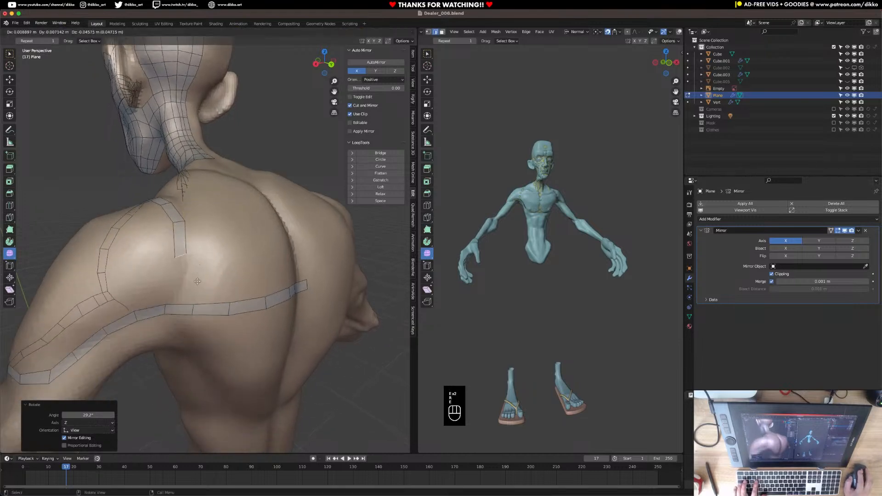
left_click(200, 275)
key("e")
left_click(193, 278)
Extrude two rotated segments from the front armpit edge to start a strip beneath the arm
middle_click_drag(184, 300, 198, 212)
scroll(229, 235, "up", 6)
left_click(183, 185)
key("e")
left_click(200, 222)
key("r")
left_click(231, 222)
key("e")
left_click(225, 227)
key("r")
left_click(225, 236)
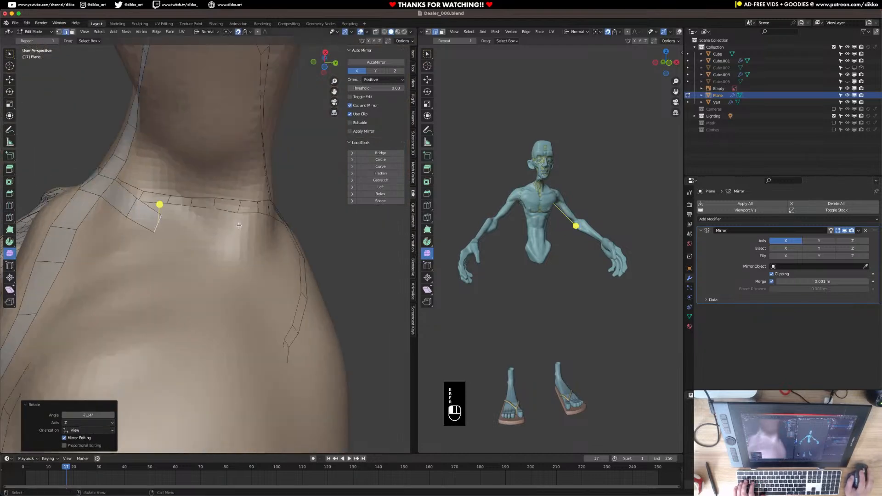
Continue the underarm strip with two more extruded segments, rotating each end edge around the armpit
key("e")
left_click(271, 237)
key("r")
left_click(291, 217)
middle_click_drag(289, 217, 219, 263)
key("e")
left_click(251, 244)
key("r")
left_click(199, 250)
Extrude another underarm segment toward the back, then scale and rotate its end edge
key("e")
left_click(248, 238)
key("s")
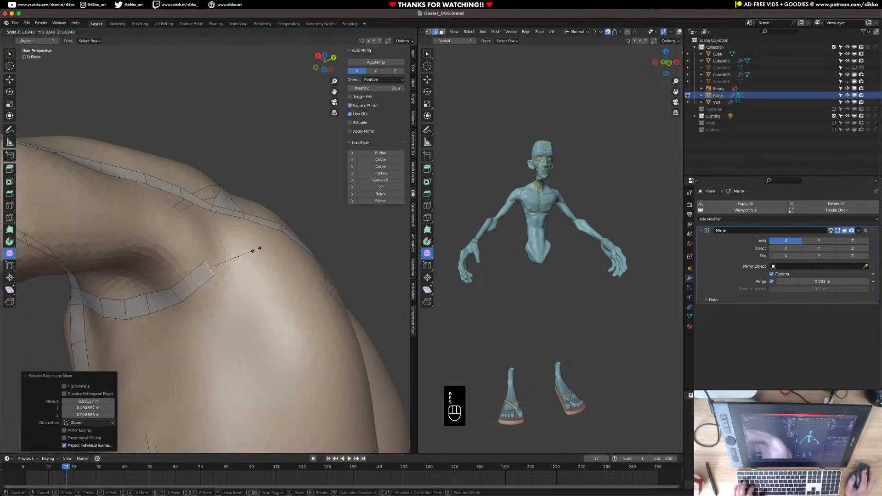
left_click(211, 277)
key("r")
left_click(211, 277)
Extrude, scale and rotate the final underarm segment and select it together with the facing edge of the back strip
middle_click_drag(211, 277, 172, 349)
key("e")
left_click(212, 261)
key("s")
left_click(238, 248)
key("r")
left_click(246, 245)
left_click(200, 255, "shift")
middle_click_drag(201, 255, 273, 203)
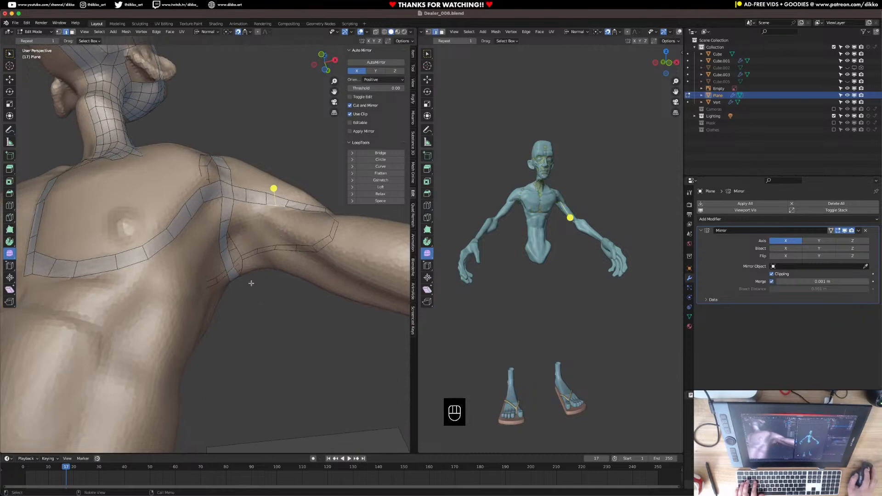
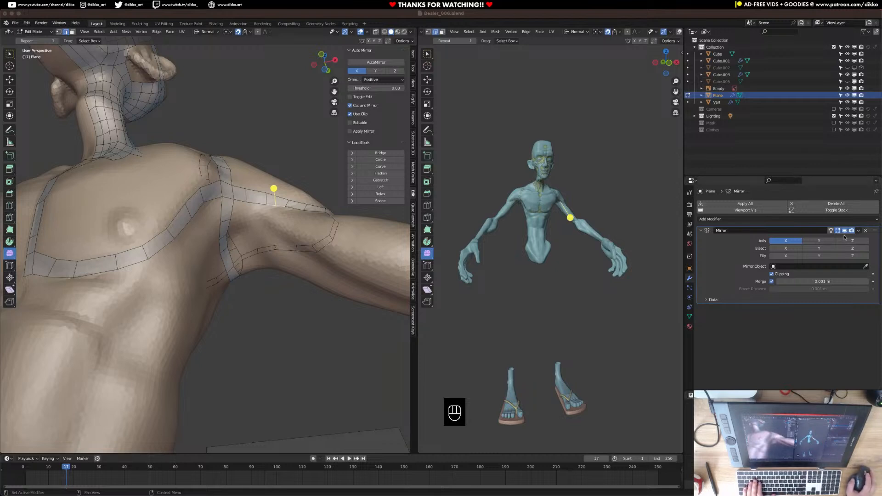
Move and rotate the selected edge of the underarm strip to fit the armpit better
middle_click_drag(207, 226, 239, 235)
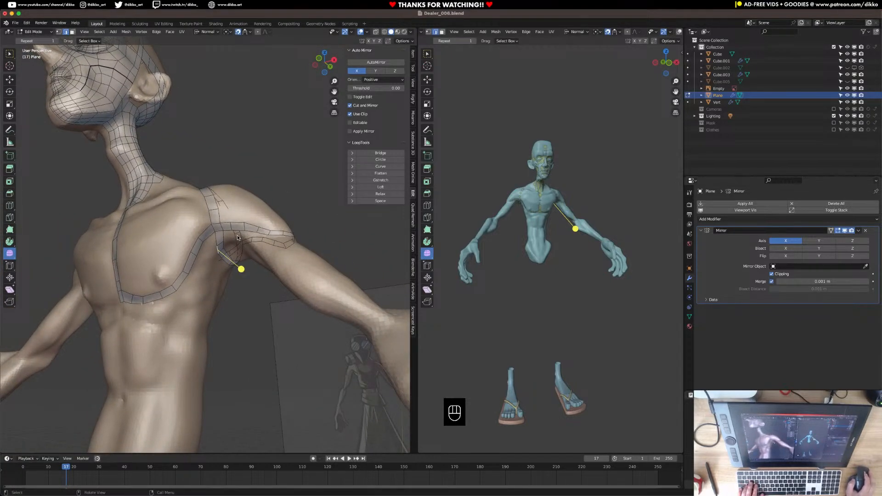
middle_click_drag(233, 246, 236, 207)
key("g")
left_click(248, 193)
key("r")
left_click(249, 194)
Rotate one edge of the armpit strips and move a neighbouring one to even out their spacing
left_click(238, 235)
middle_click_drag(238, 235, 182, 281)
left_click(201, 221)
key("r")
left_click(229, 224)
left_click(199, 231)
key("g")
left_click(210, 236)
Reposition and scale the next armpit strip edge, and move the edge beside it
left_click(219, 238)
key("g")
left_click(220, 245)
key("s")
left_click(244, 246)
key("g")
left_click(244, 246)
left_click(208, 254)
key("g")
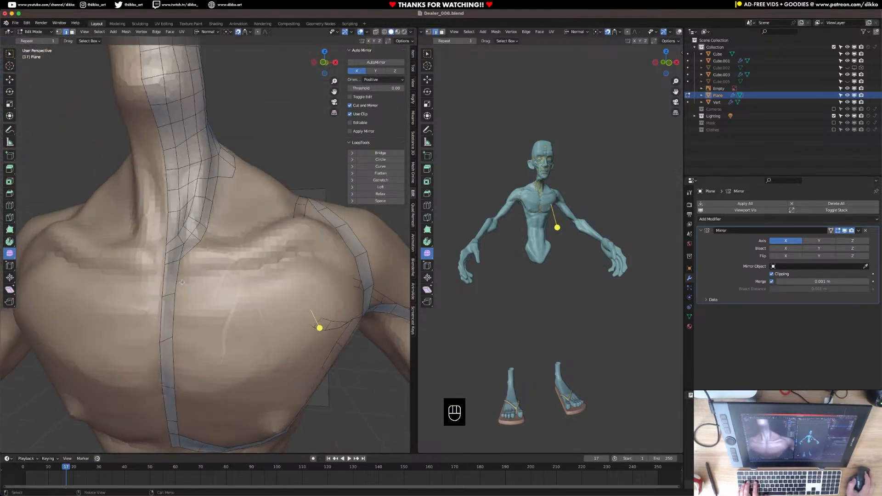
Add a rotated loop cut to the centre chest strip below the collarbones and extrude a side edge outward about 0.026 m
middle_click_drag(172, 315, 181, 298)
key("super+r")
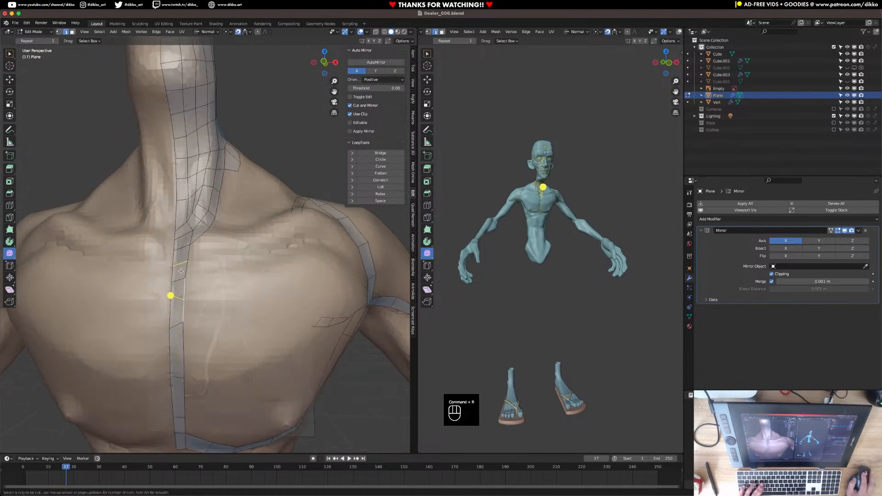
double_click(181, 269)
key("r")
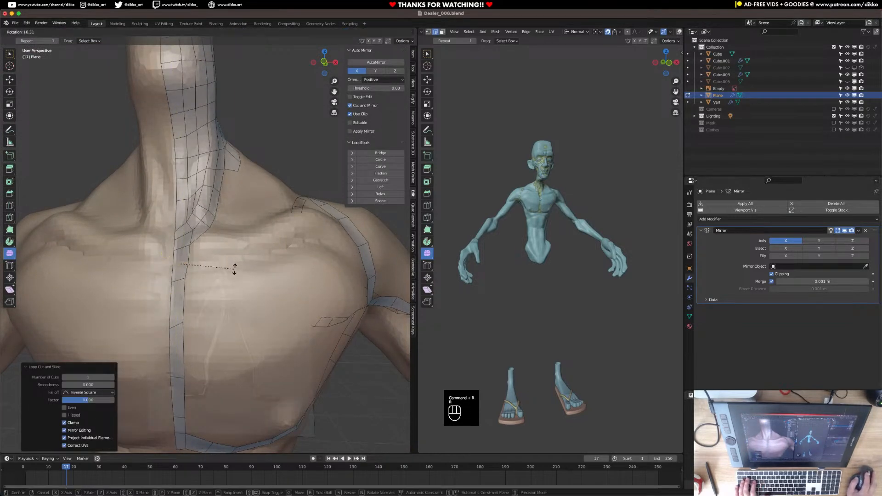
left_click(235, 268)
left_click(189, 271)
key("e")
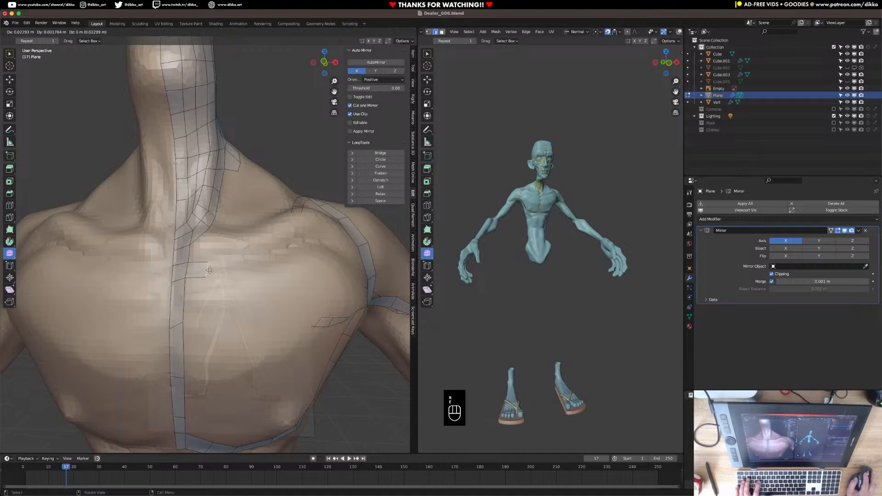
left_click(207, 272)
Rotate the edge at the base of the neck and extrude two segments from it along the collarbone, rotating the end
middle_click_drag(227, 266, 184, 275)
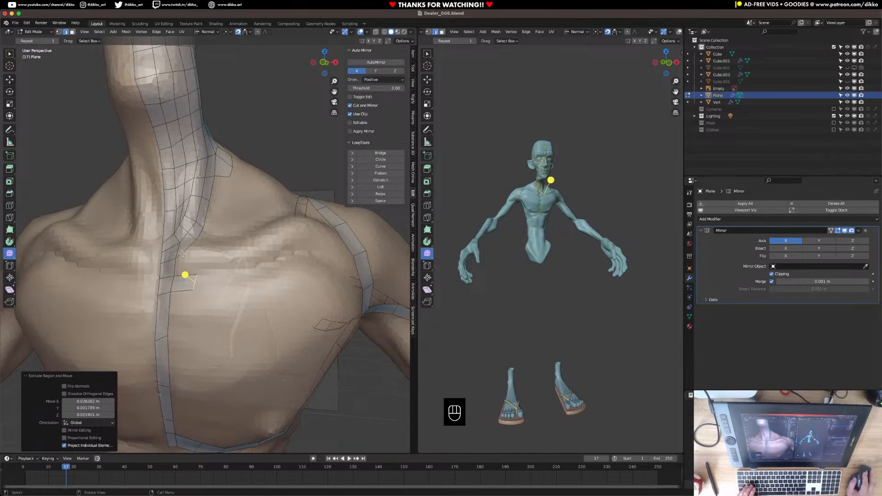
middle_click_drag(201, 234, 191, 232)
key("r")
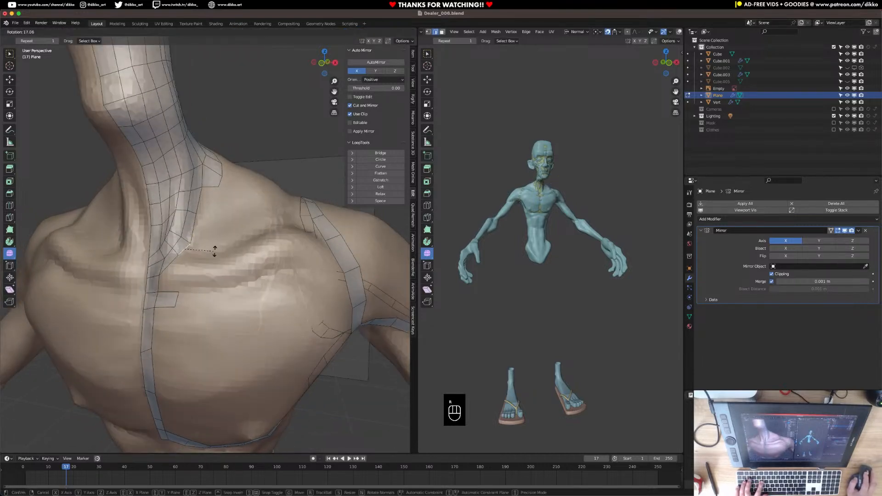
left_click(209, 242)
key("e")
left_click(219, 253)
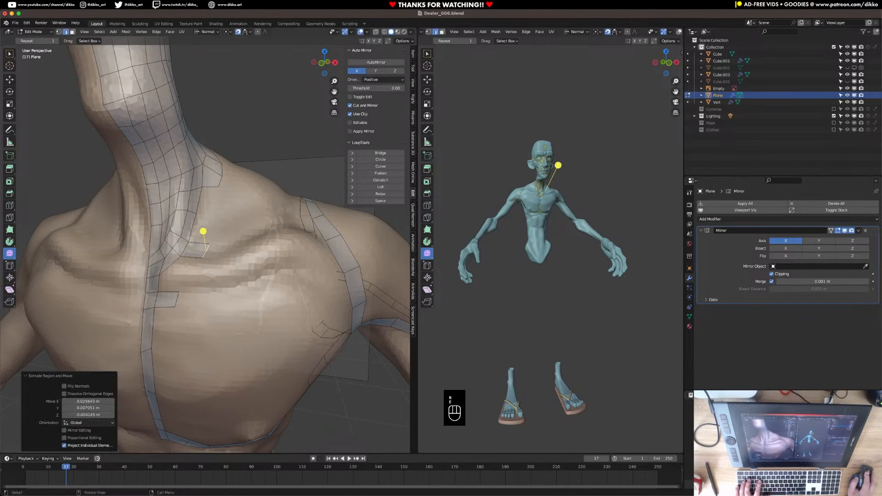
key("e")
left_click(225, 246)
key("r")
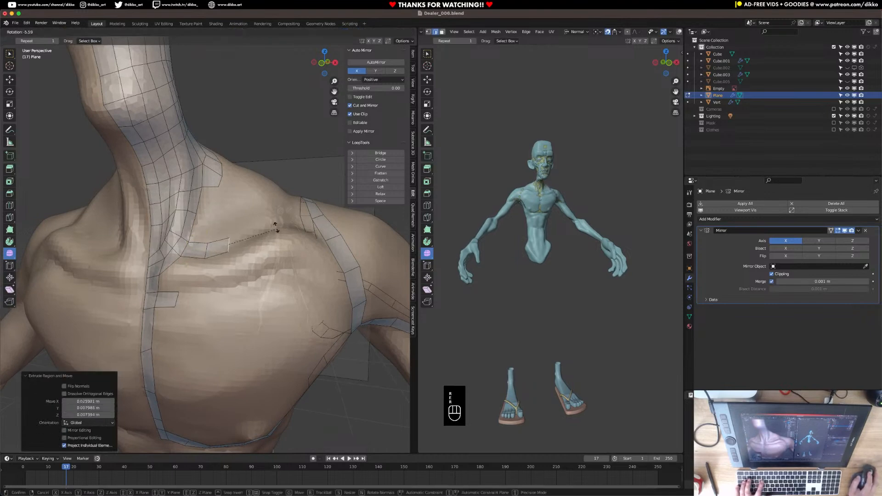
left_click(276, 232)
Extrude two more collarbone segments toward the shoulder strip, rotating each end edge
middle_click_drag(275, 232, 251, 241)
key("e")
left_click(265, 233)
key("r")
left_click(264, 229)
key("e")
left_click(331, 227)
key("r")
left_click(333, 237)
Fill a face between the collarbone strip and the shoulder strip, and add one centred loop cut to the shoulder strip
left_click(302, 240, "shift")
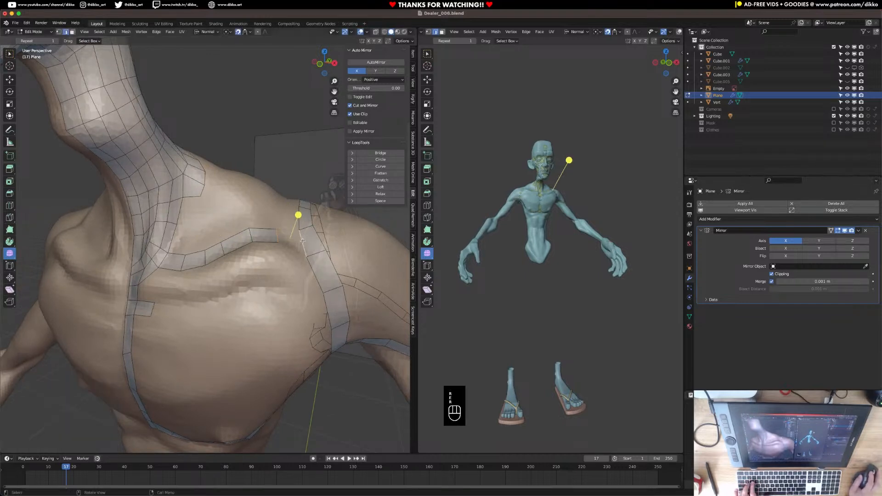
key("f")
key("super+r")
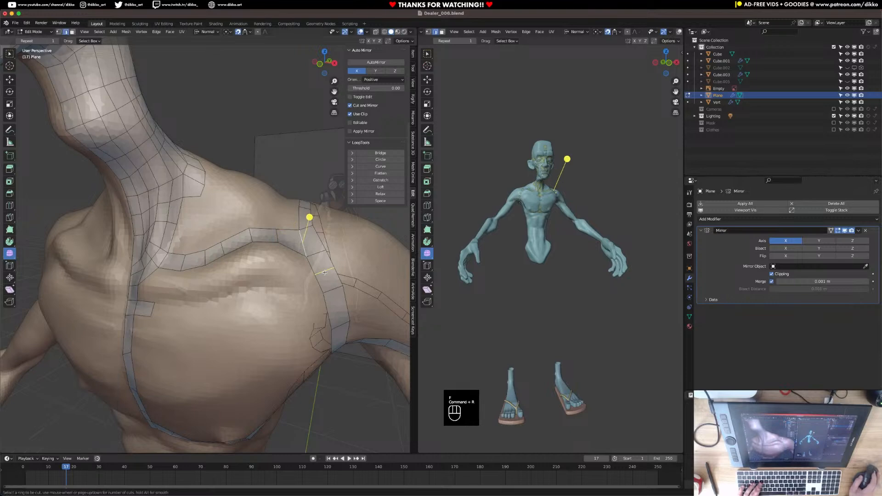
left_click(325, 272)
middle_click_drag(341, 262, 356, 216)
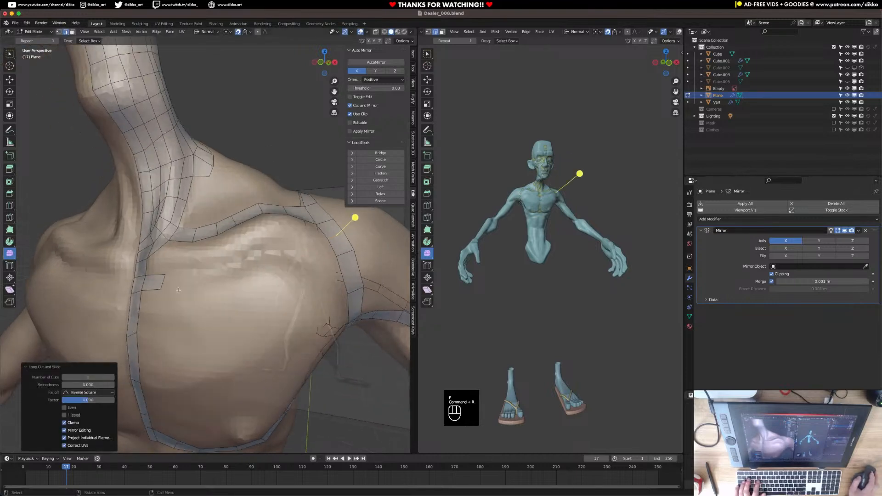
Extrude the short upper chest strip below the collarbone toward the shoulder, rotating the end edges to follow the muscle
left_click(143, 274)
key("e")
left_click(187, 278)
key("r")
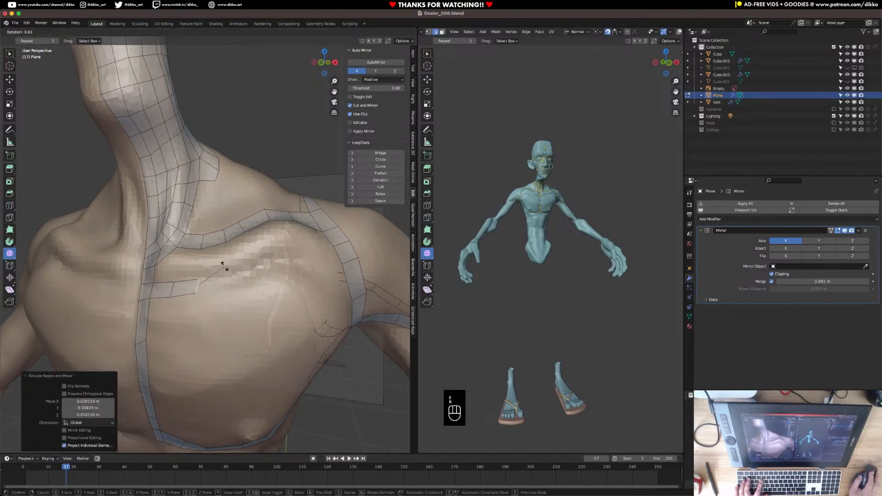
left_click(186, 280)
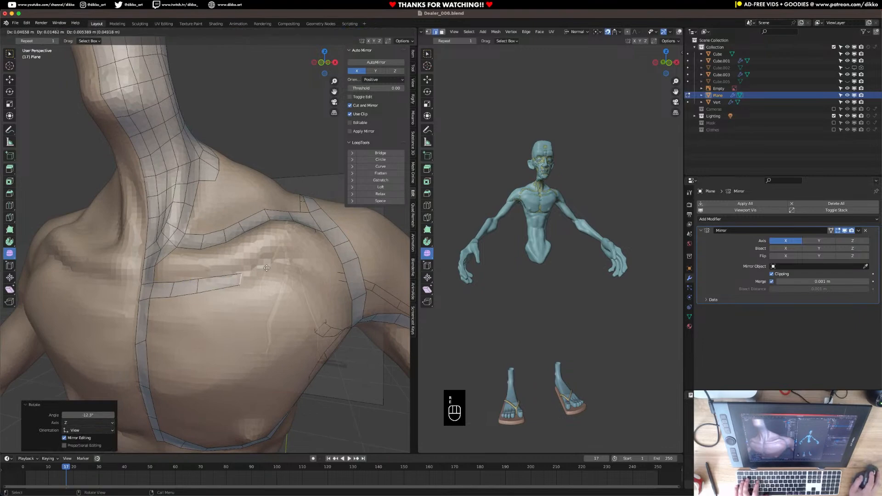
key("r")
left_click(261, 240)
key("r")
left_click(276, 246)
Rotate the end edge of the upper chest strip, extrude one more segment toward the shoulder and save the file
middle_click_drag(275, 245, 206, 322)
key("r")
left_click(244, 305)
key("g")
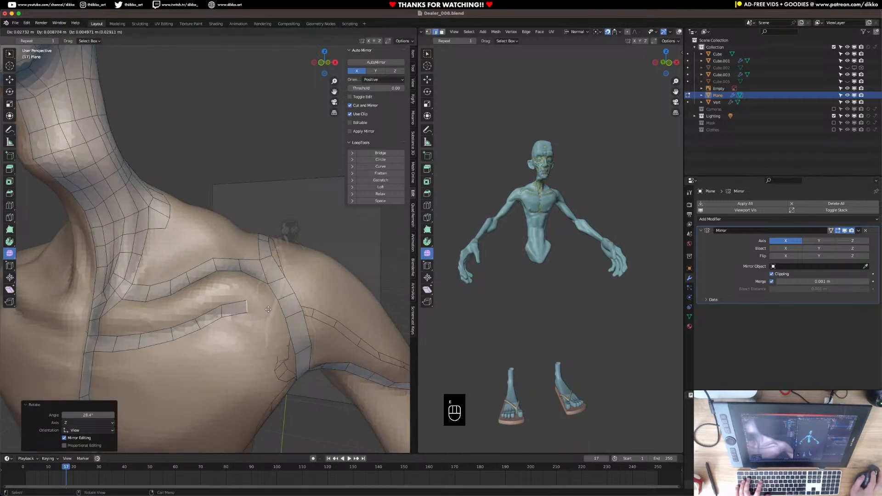
left_click(267, 309)
key("super+s")
middle_click_drag(238, 328, 259, 309)
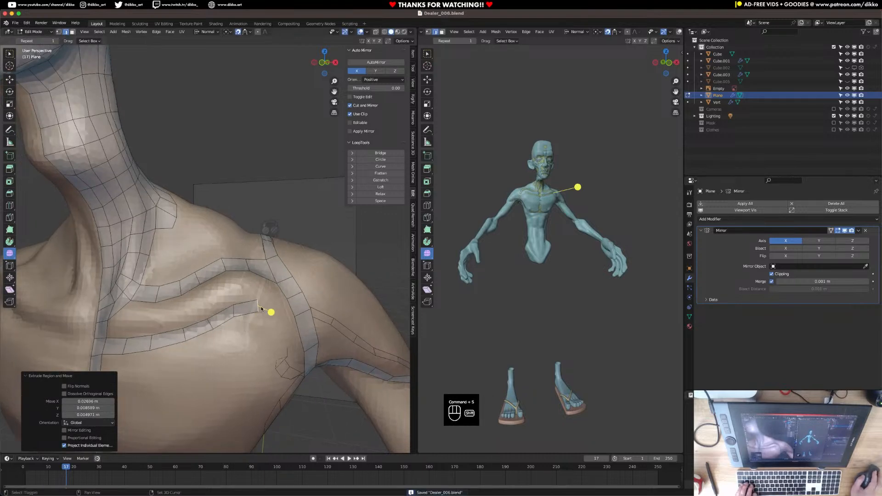
Join the upper chest strip to the shoulder strip and fill the gap between the chest and collarbone strips with quads
left_click(283, 292)
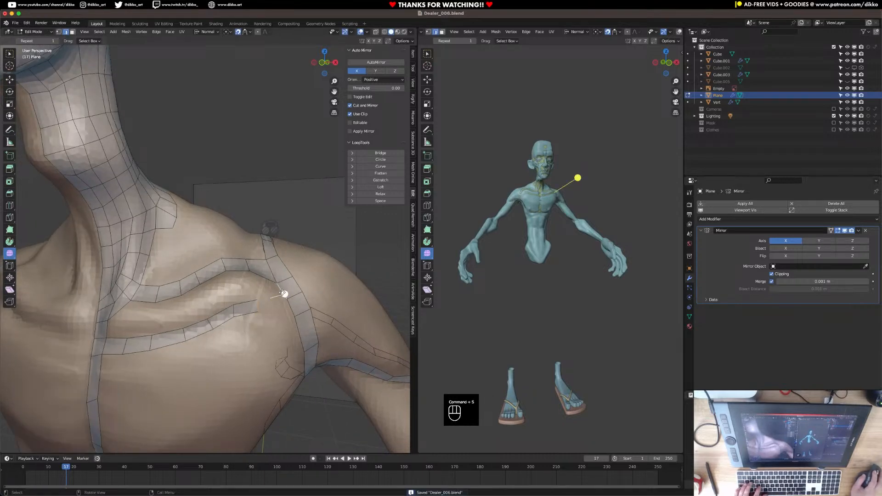
key("f")
left_click(145, 305)
left_click(145, 333, "shift")
key("f")
key("f")
key("f")
key("f")
key("f")
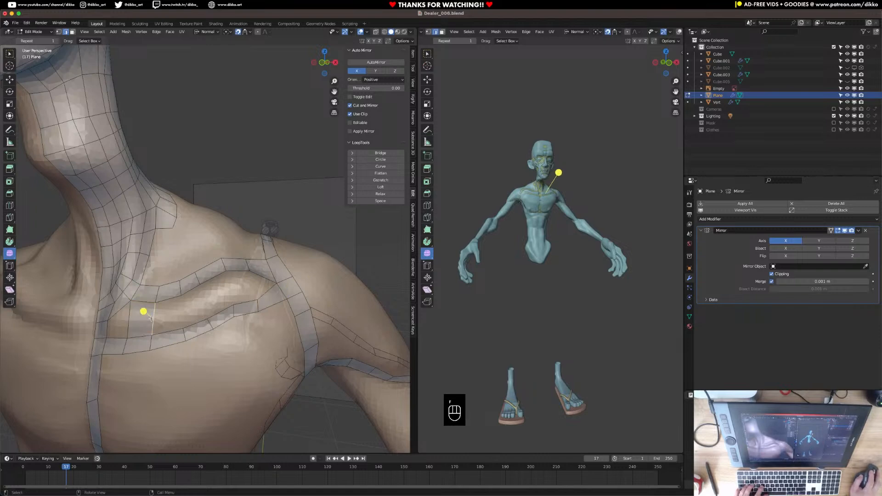
Add one centred loop cut lengthwise through the new faces between the collarbone and upper chest strips
key("super+r")
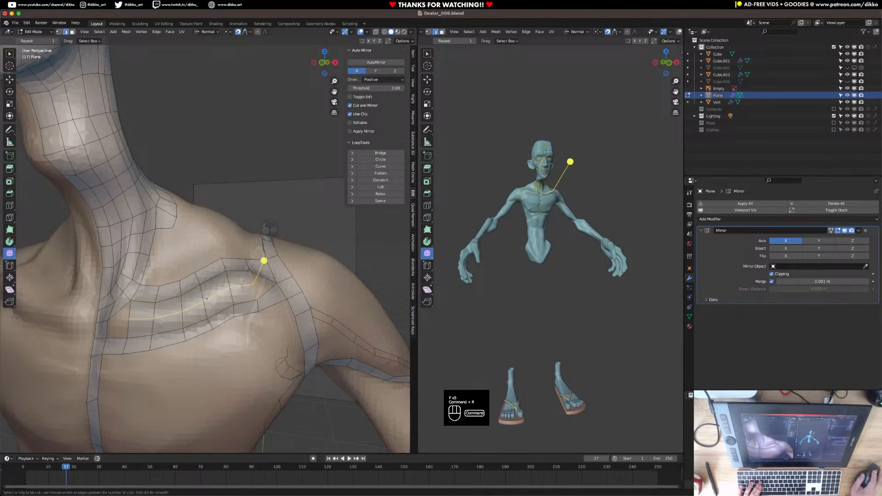
double_click(195, 302)
middle_click_drag(180, 298, 206, 303)
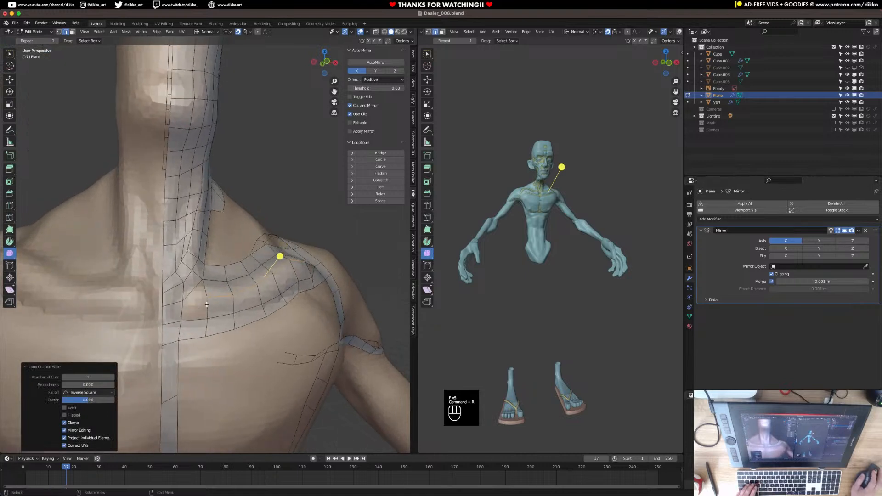
key("super+r")
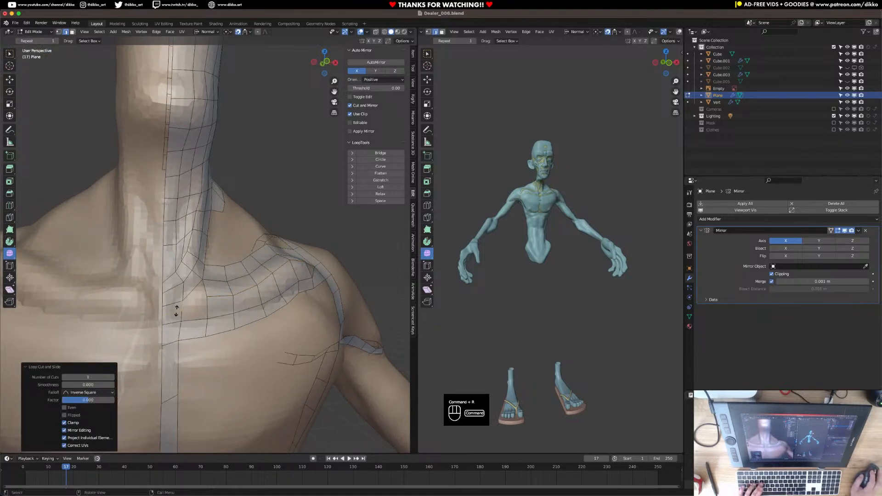
left_click(191, 292)
key("super+z")
key("super+z")
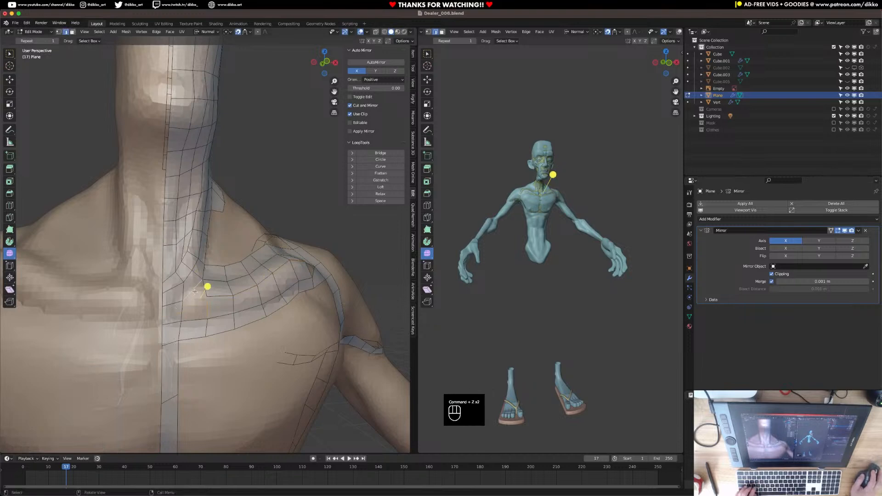
Nudge the selected vertices at the inner end of the filled chest patch slightly outward and return to edge selection
key("1")
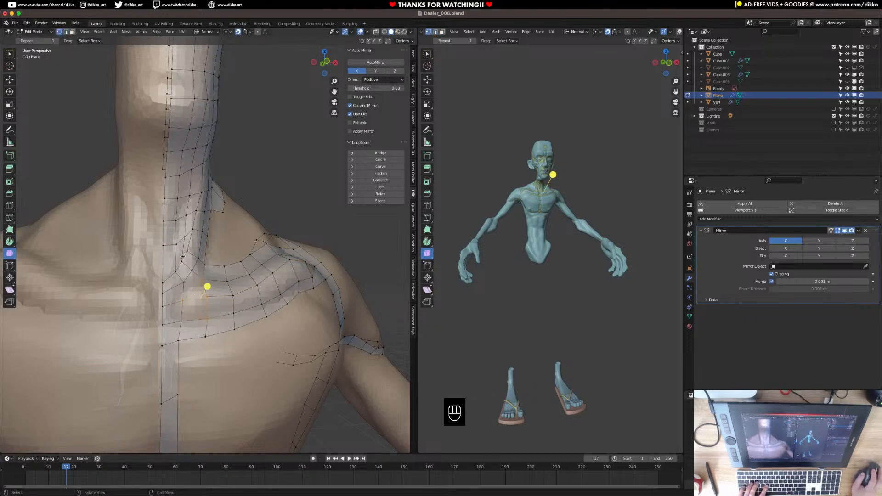
key("g")
left_click(222, 284)
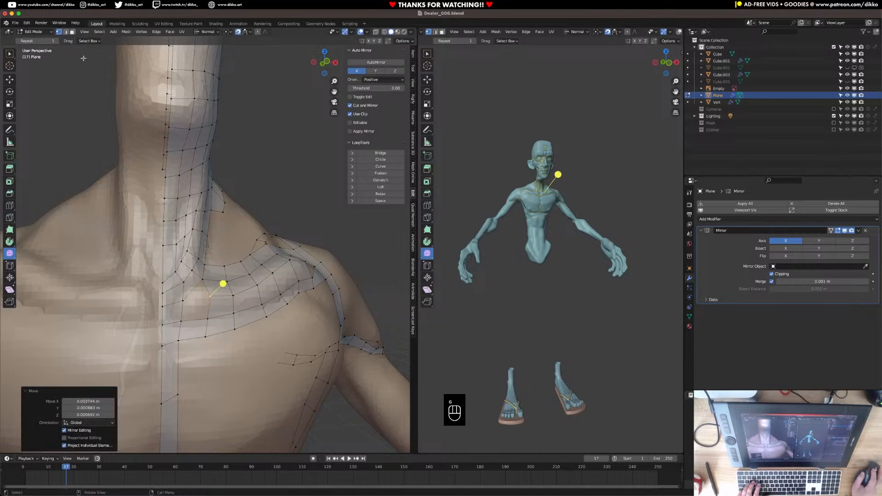
left_click(66, 32)
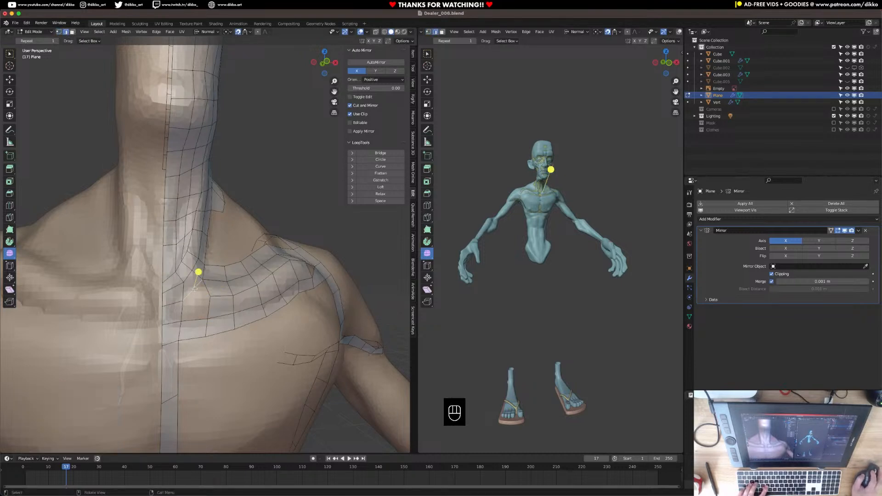
key("g")
left_click(198, 304)
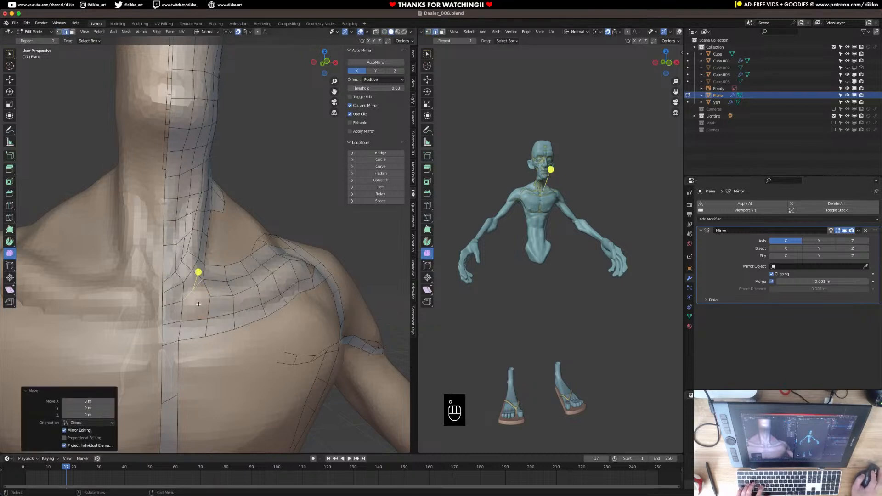
key("f")
key("super+z")
key("super+z")
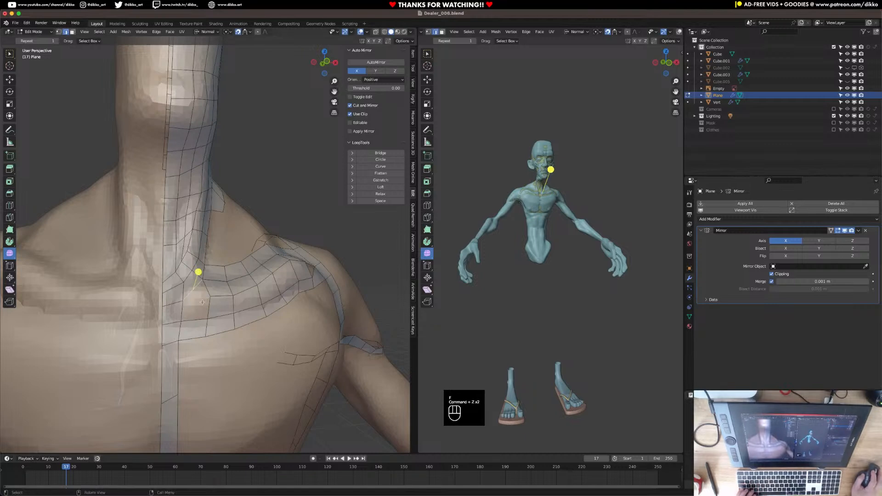
Fill the hole at the inner end of the chest patch and merge the extra vertices beside the centre strip at their centre
left_click(216, 310, "shift")
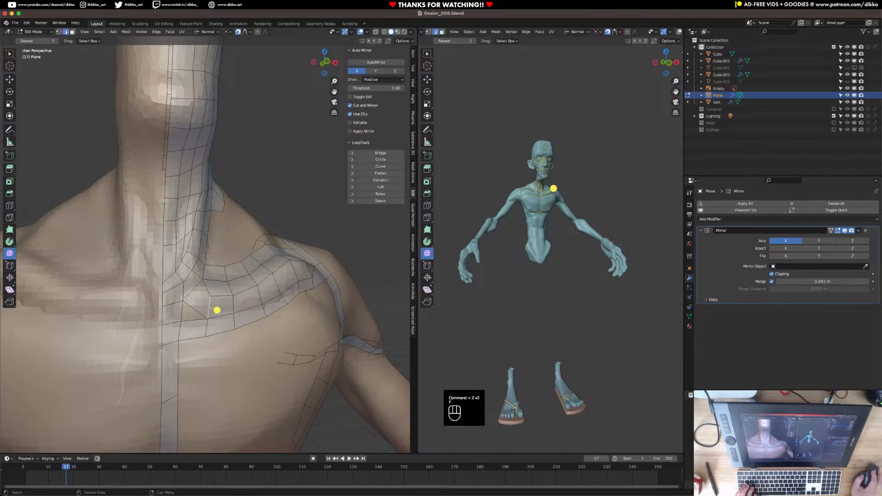
left_click(59, 32)
left_click(178, 315, "shift")
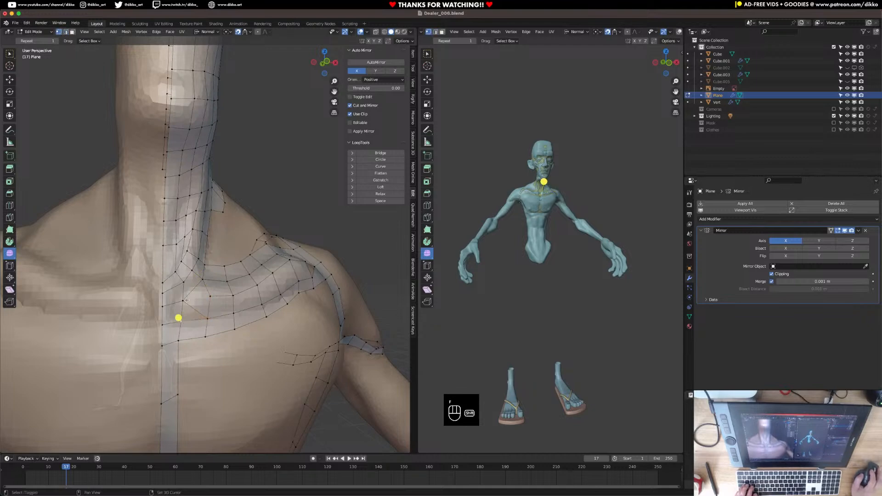
key("m")
left_click(186, 305)
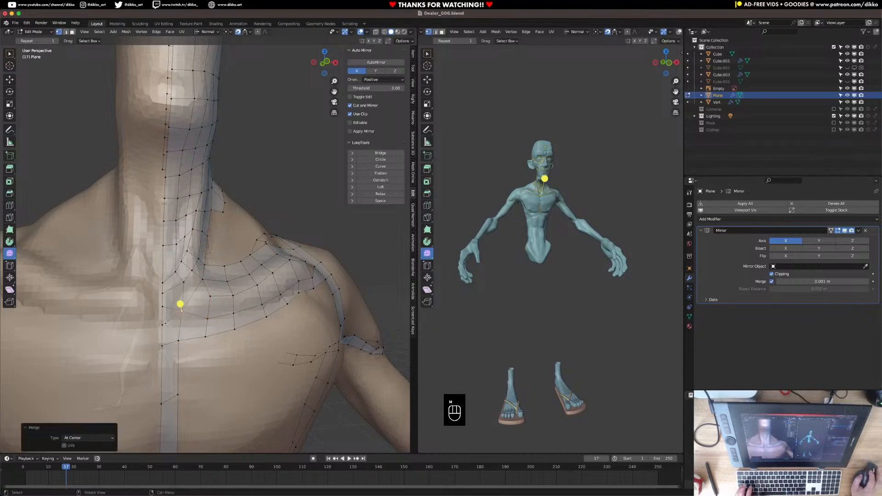
Isolate the retopology mesh in Object Mode and preview its smoothness with a temporary Subdivision Surface modifier
middle_click_drag(157, 309, 89, 318)
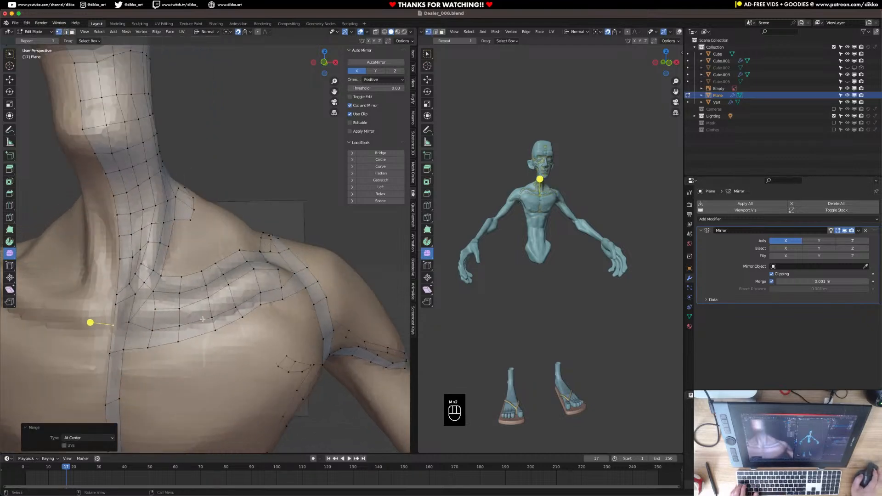
key("Tab")
key("KP_Divide")
middle_click_drag(202, 314, 158, 315)
left_click(750, 219)
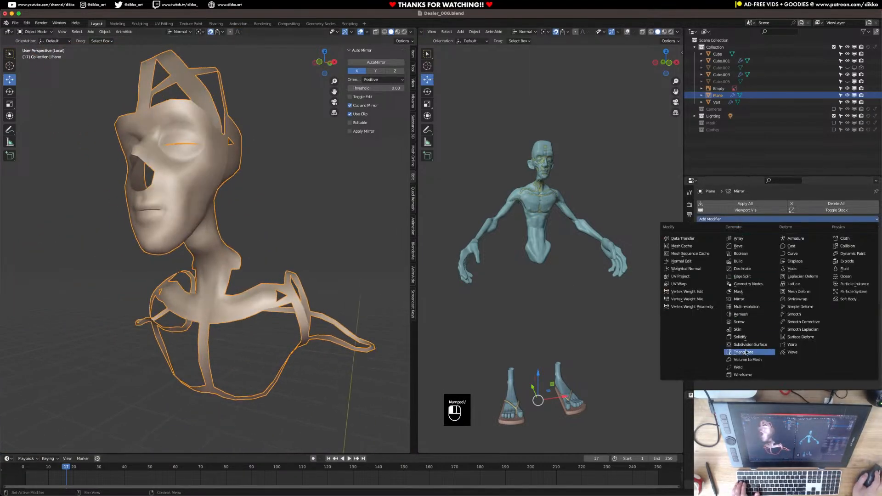
left_click(765, 347)
middle_click_drag(323, 355, 184, 307)
left_click(866, 328)
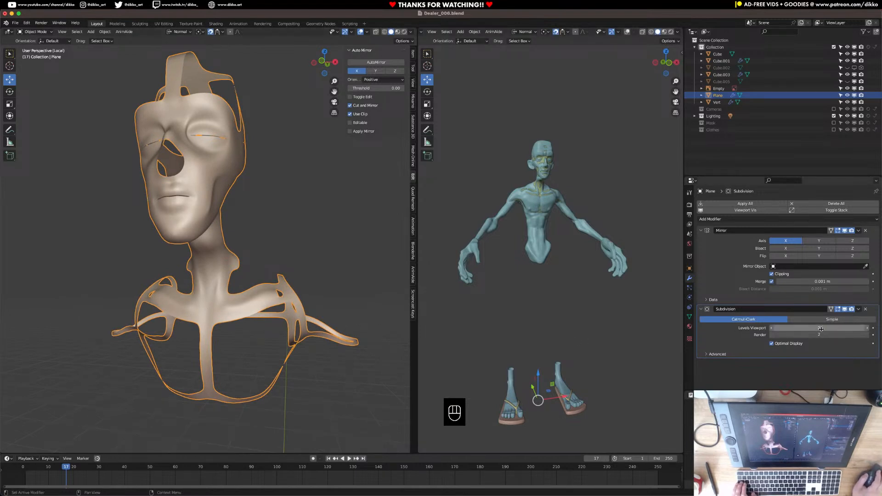
left_click(865, 309)
Return to Edit Mode and move the corner vertex of the small open gap beside the shoulder strip
key("Tab")
scroll(236, 332, "up", 3)
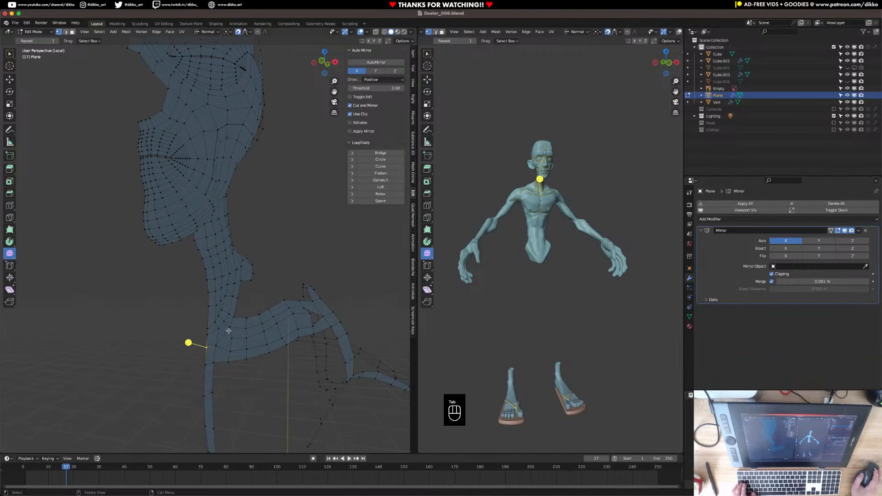
middle_click_drag(312, 333, 300, 329)
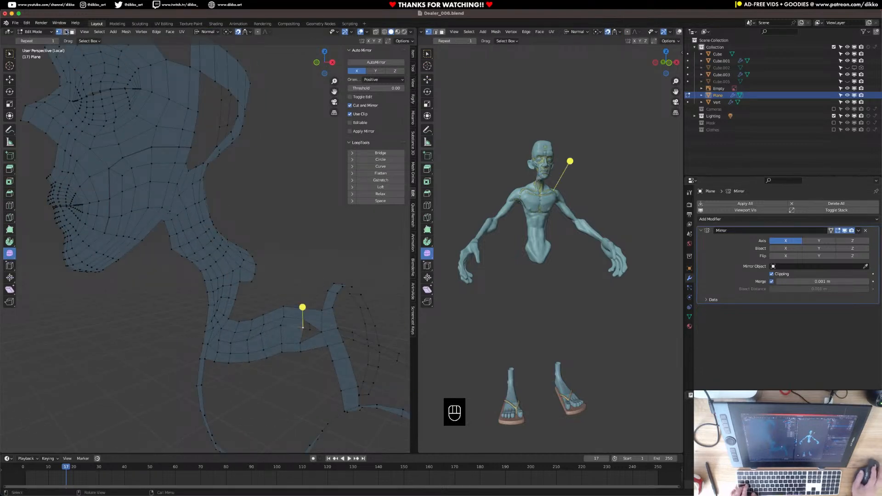
key("g")
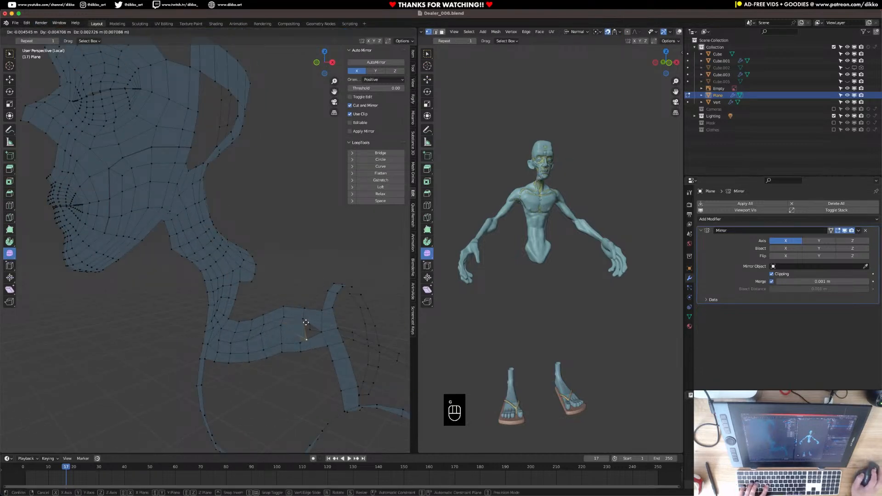
left_click(306, 323)
scroll(305, 322, "up", 2)
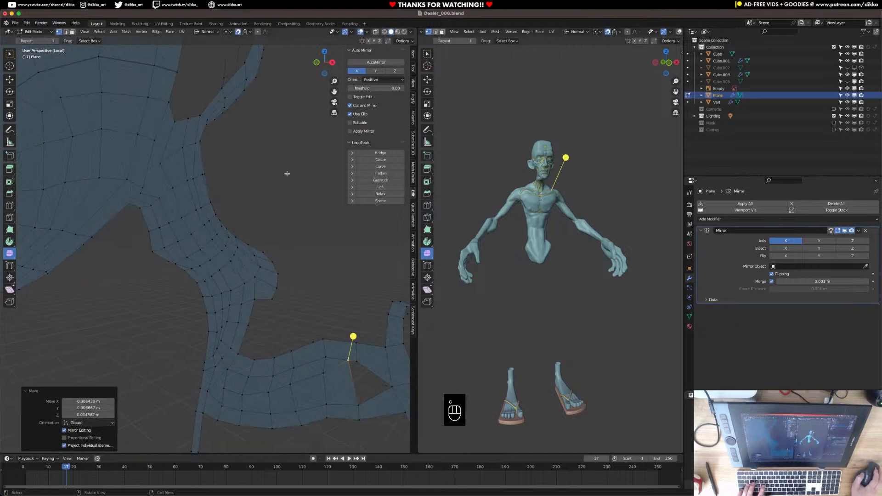
Bring the sculpt back into view and reposition the gap's corner vertex on its surface, in line with the collarbone edge flow
key("KP_Divide")
key("g")
left_click(244, 299)
key("g")
left_click(241, 308)
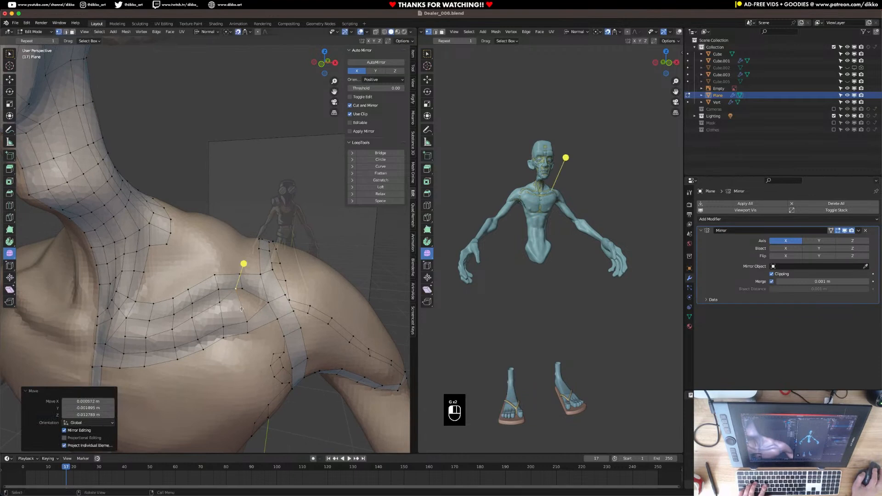
key("g")
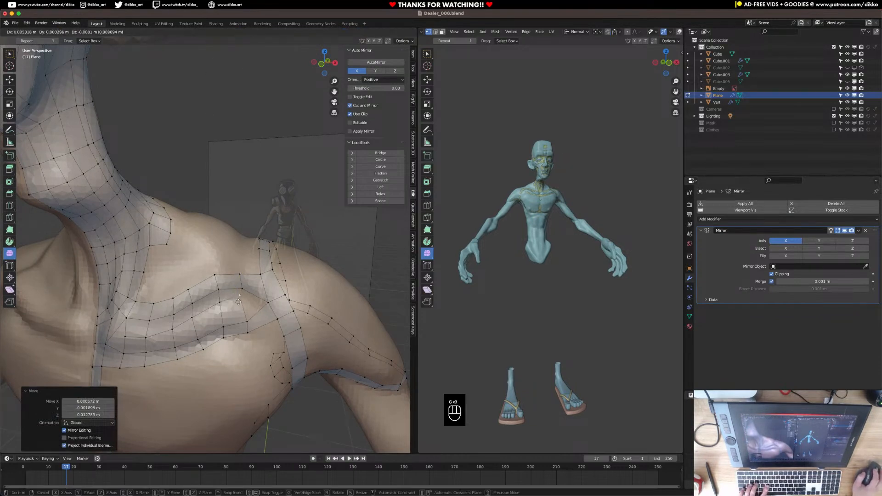
left_click(238, 306)
Fill the small gap between the outer end of the chest patch and the shoulder strip with a face
left_click(65, 32)
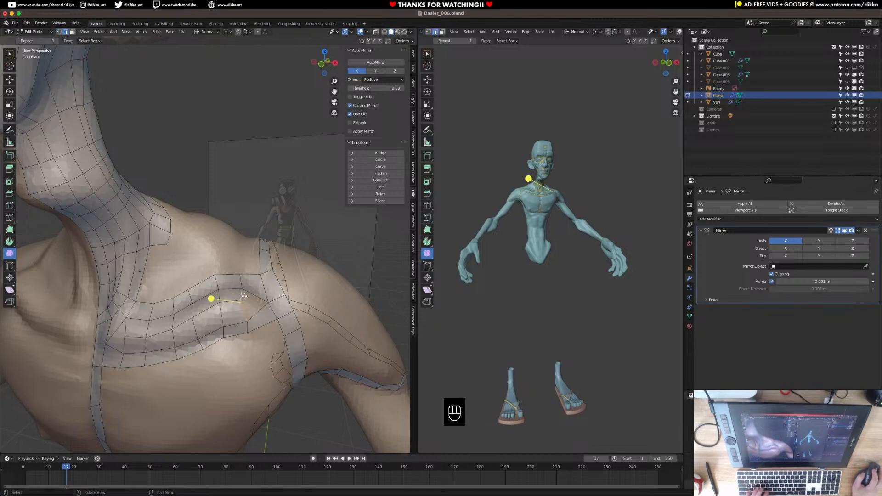
left_click(258, 311)
left_click(245, 310)
left_click(258, 296, "shift")
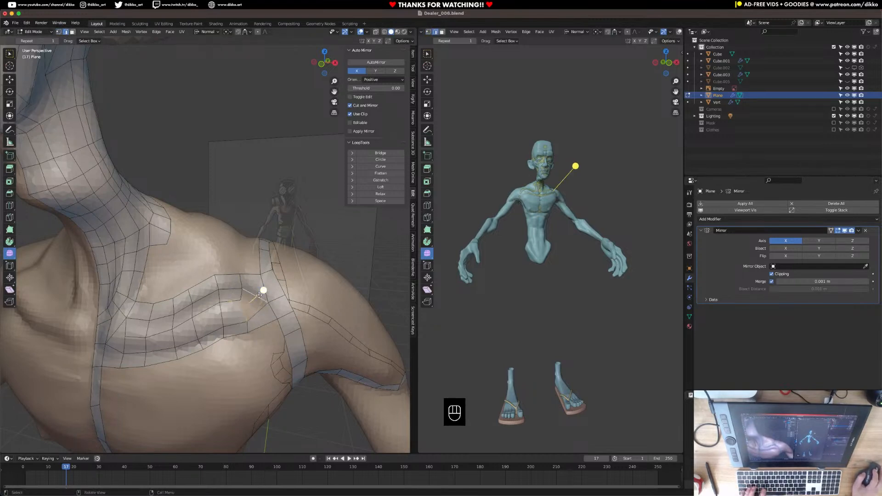
key("f")
key("super+b")
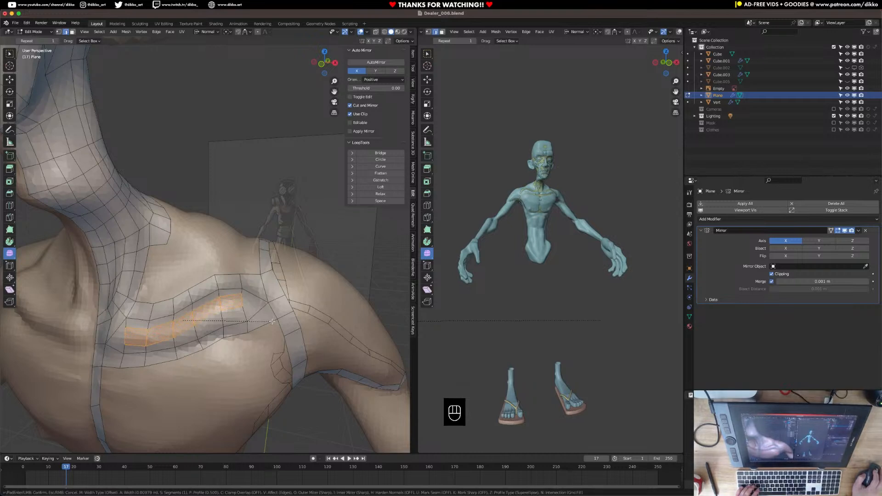
left_click(272, 321)
key("super+z")
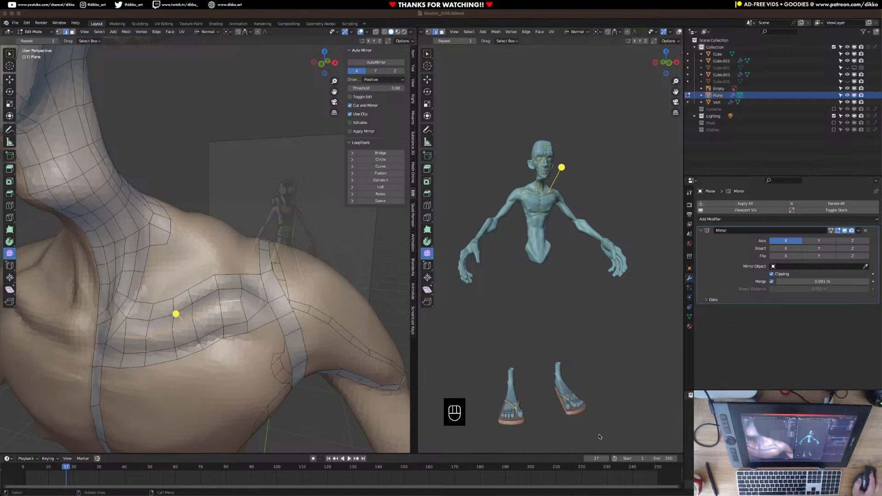
Save the file, even out the vertices around the inner collarbone and the base of the neck, and save again
middle_click_drag(222, 365, 175, 328)
key("super+s")
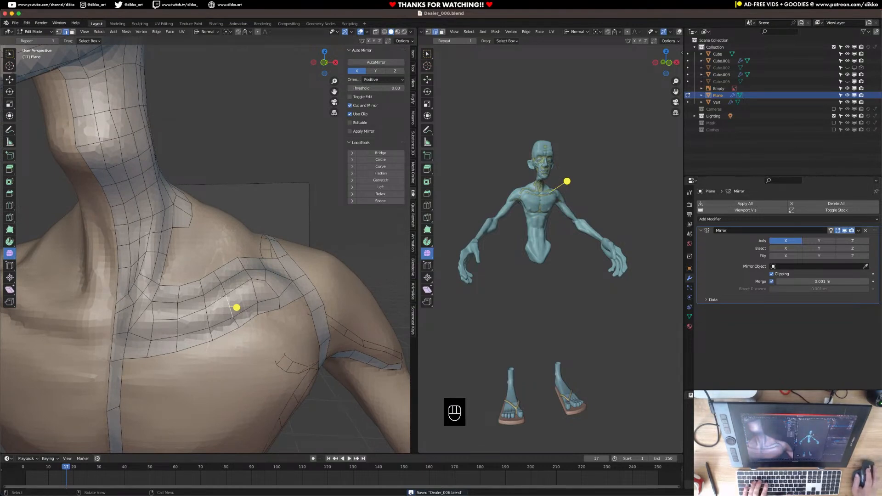
middle_click_drag(135, 308, 135, 307)
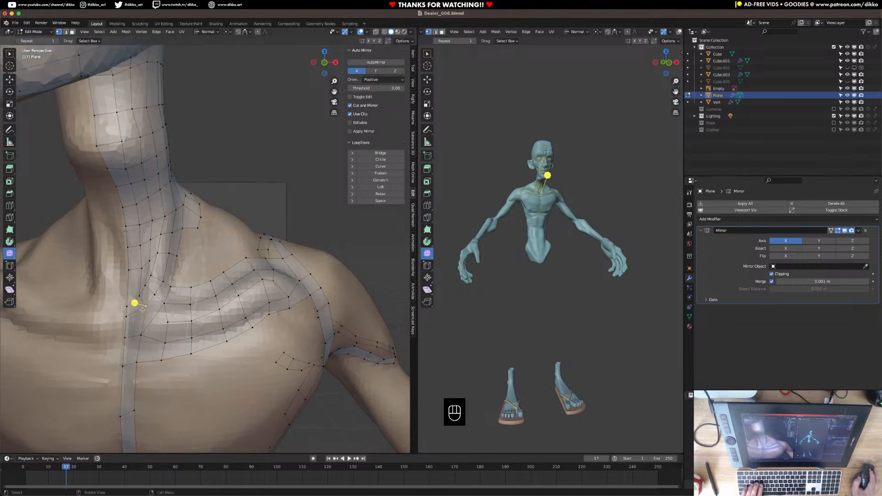
key("g")
left_click(128, 309)
key("g")
left_click(139, 284)
key("g")
left_click(154, 274)
key("g")
left_click(123, 294)
key("g")
left_click(128, 289)
key("g")
left_click(139, 281)
middle_click_drag(148, 283, 157, 339)
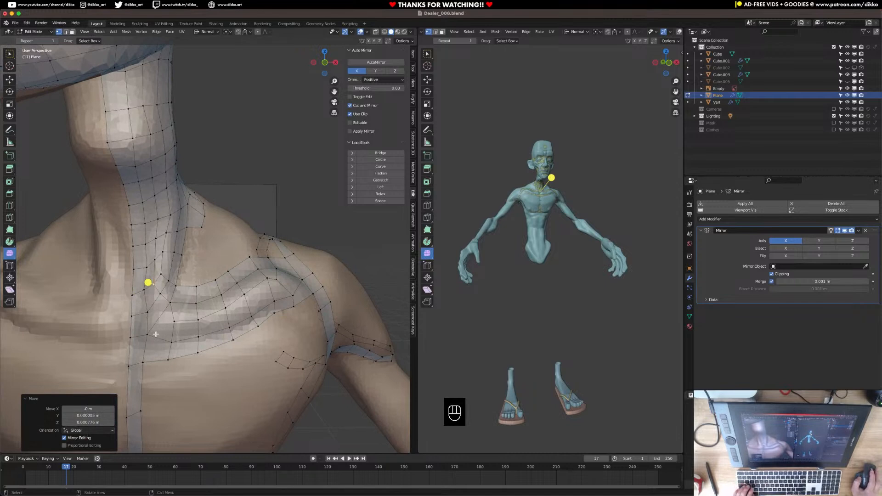
key("super+s")
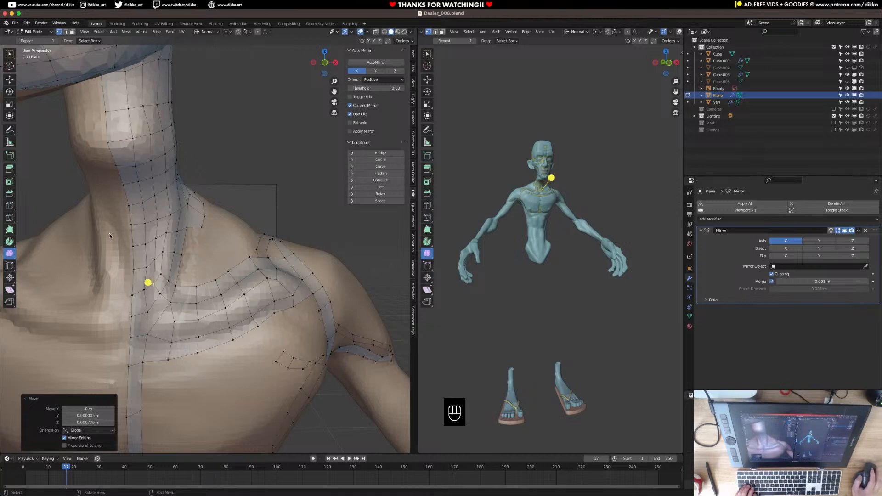
Inset the faces between the collarbone and upper chest strips by about 0.008 m and smooth the inner faces
left_click(72, 32)
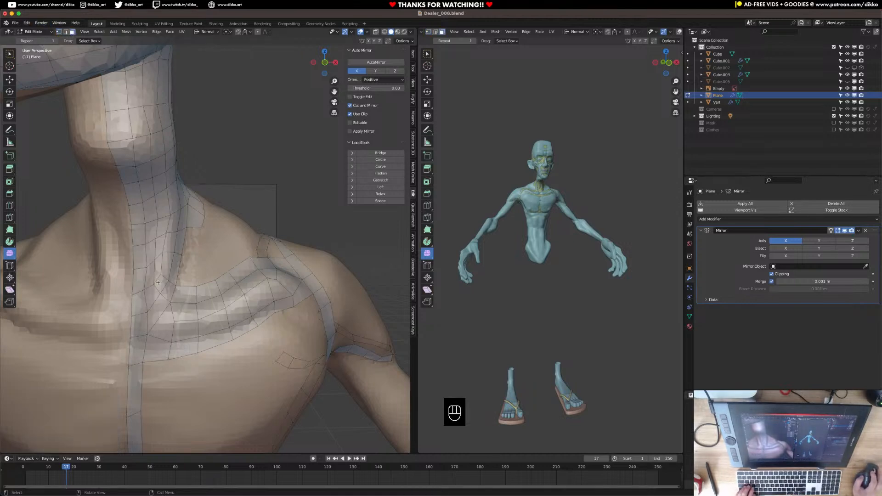
left_click_drag(170, 311, 218, 326)
middle_click_drag(218, 326, 197, 340)
left_click_drag(219, 322, 279, 298, "shift")
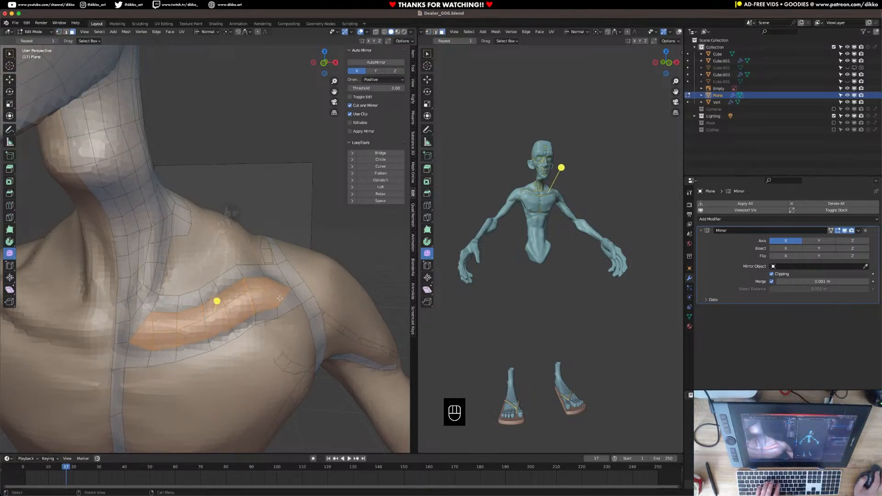
key("i")
left_click(271, 296)
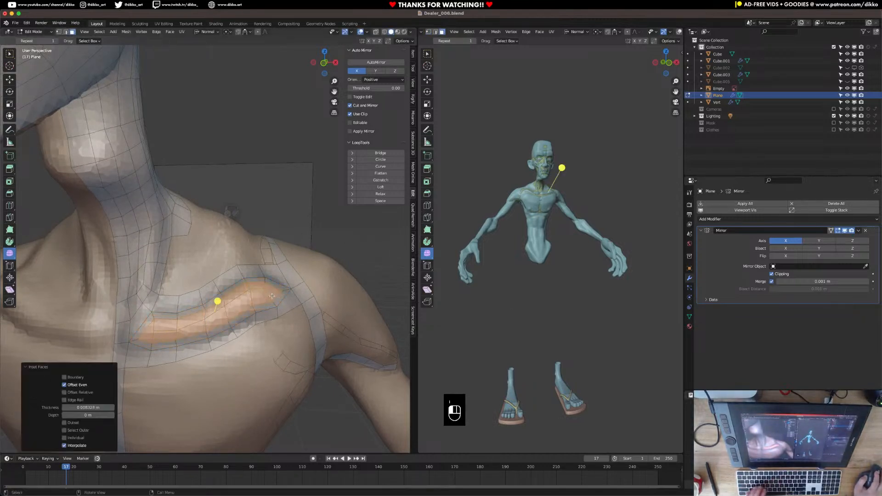
left_click(253, 296)
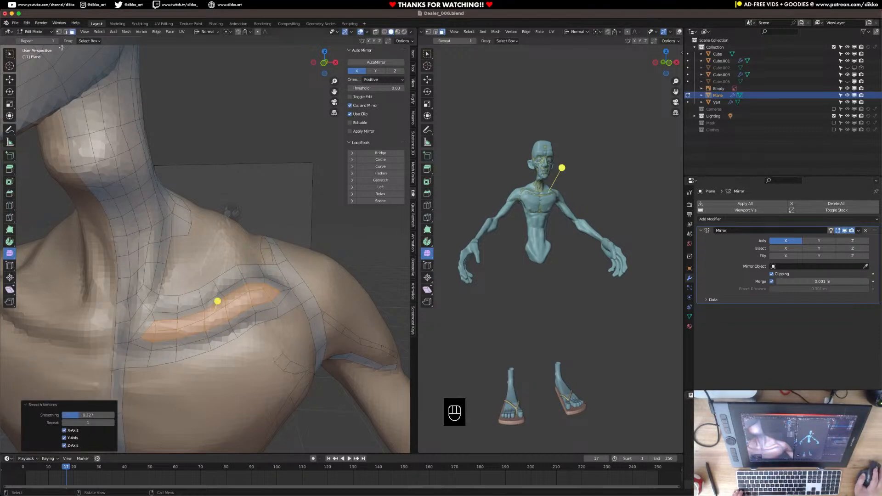
Select the ring of faces around the inset and nudge it slightly so it snaps to the sculpt
left_click(267, 304, "alt")
middle_click_drag(268, 304, 252, 273)
key("Tab")
key("Tab")
key("g")
left_click(255, 267)
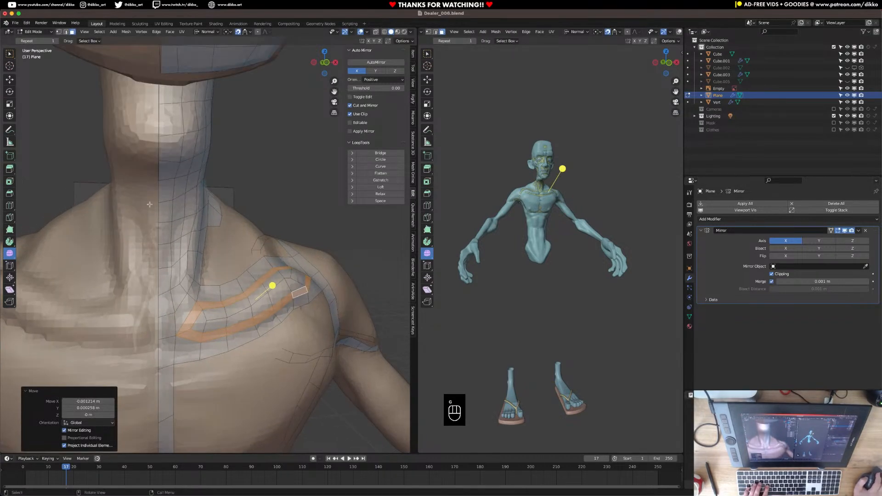
Switch to edge selection and nudge the edge near the shoulder end of the inset collarbone patch slightly
left_click(67, 32)
left_click(209, 323)
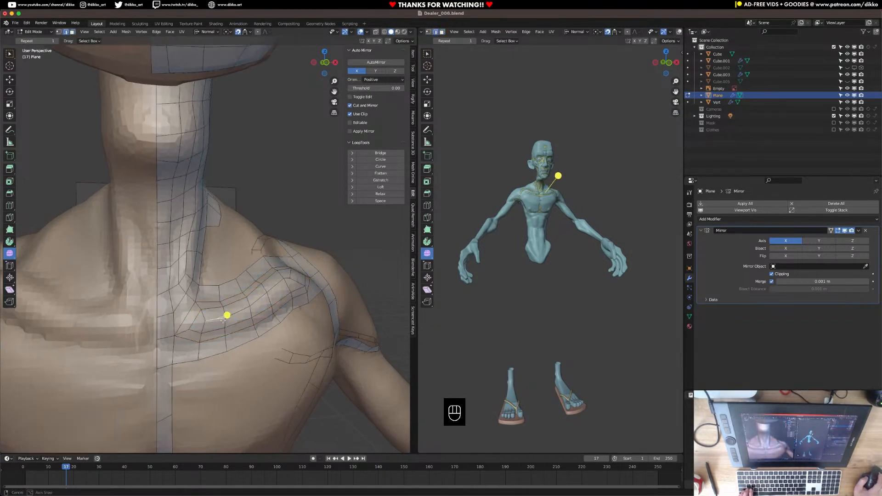
middle_click_drag(209, 323, 189, 335)
left_click(278, 283, "ctrl+shift")
key("g")
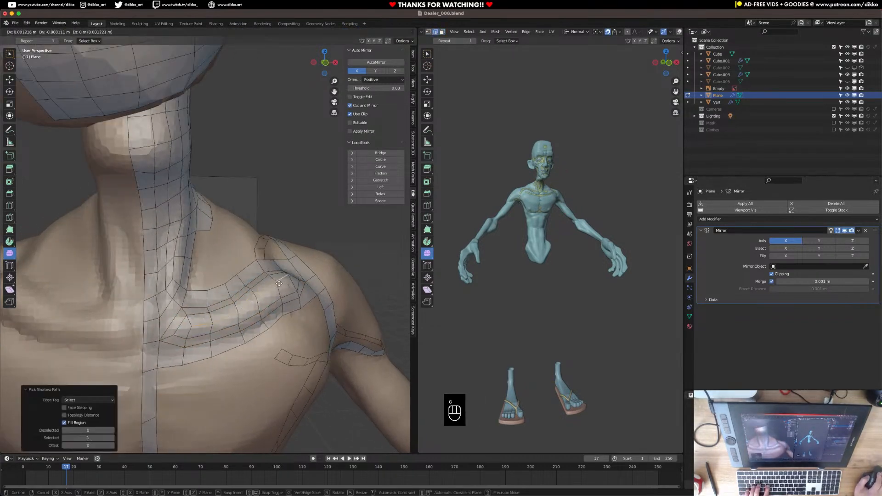
left_click(279, 285)
middle_click_drag(278, 285, 294, 303)
Check the isolated mesh in Object Mode, return to editing it over the sculpt and save the file
key("Tab")
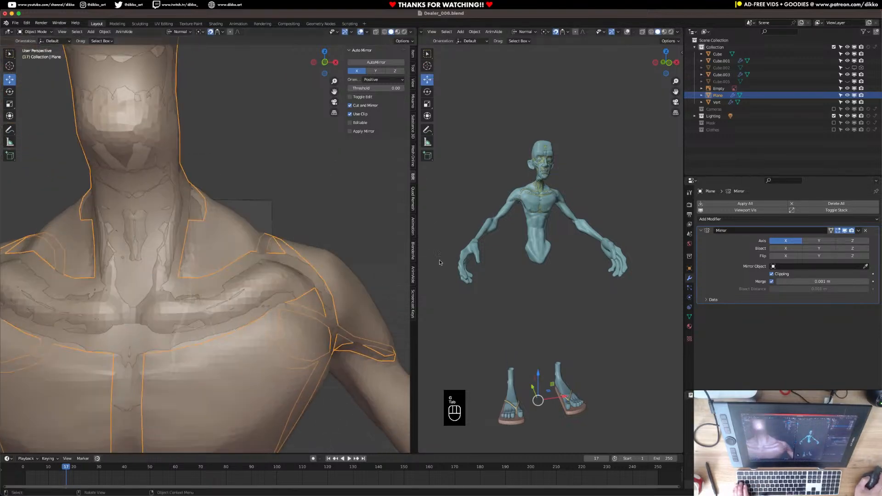
key("KP_Divide")
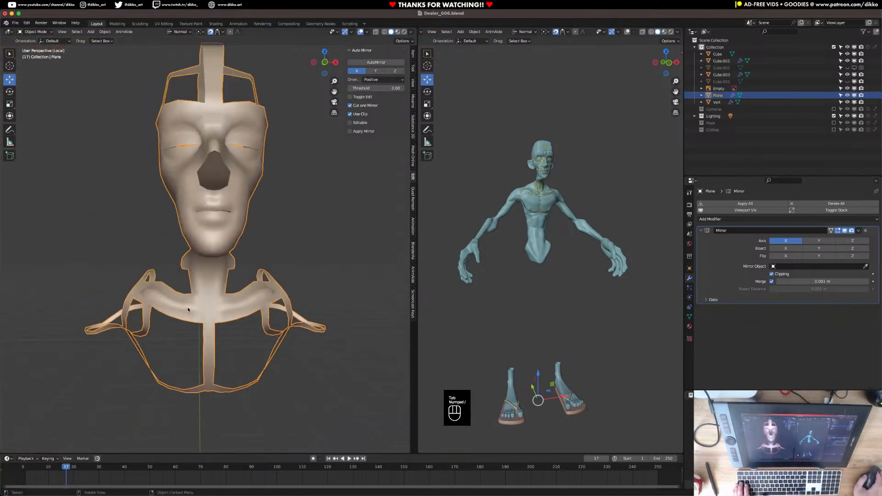
key("KP_Divide")
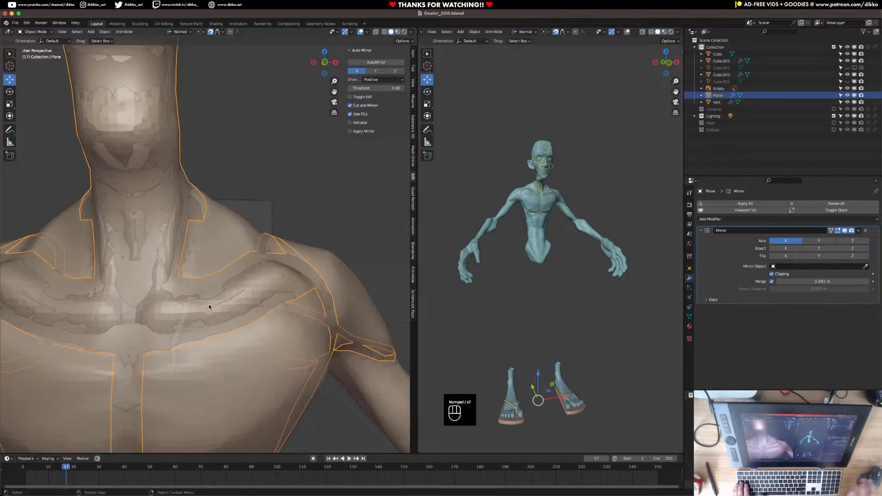
key("Tab")
scroll(216, 285, "down", 5)
middle_click_drag(216, 286, 205, 290)
key("super+s")
scroll(193, 279, "up", 4)
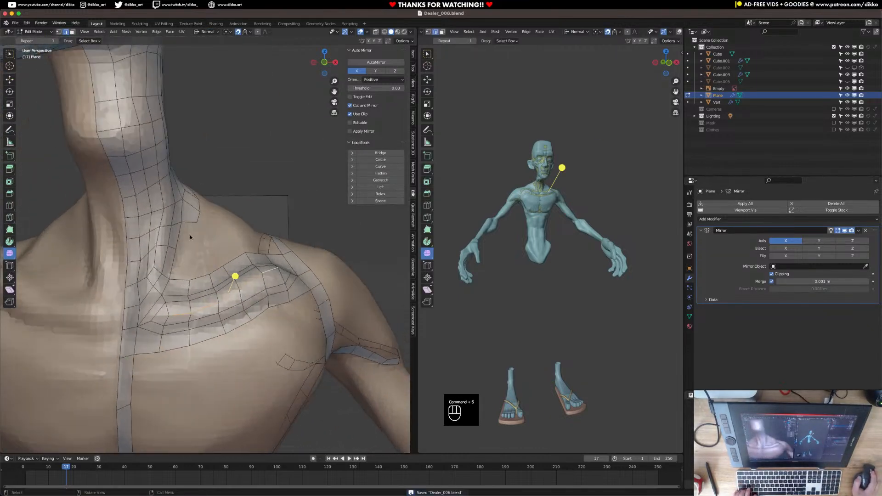
Extend the short strip at the side of the neck with one more quad toward the collarbone and return to edge selection
left_click(58, 32)
left_click(182, 222)
key("f")
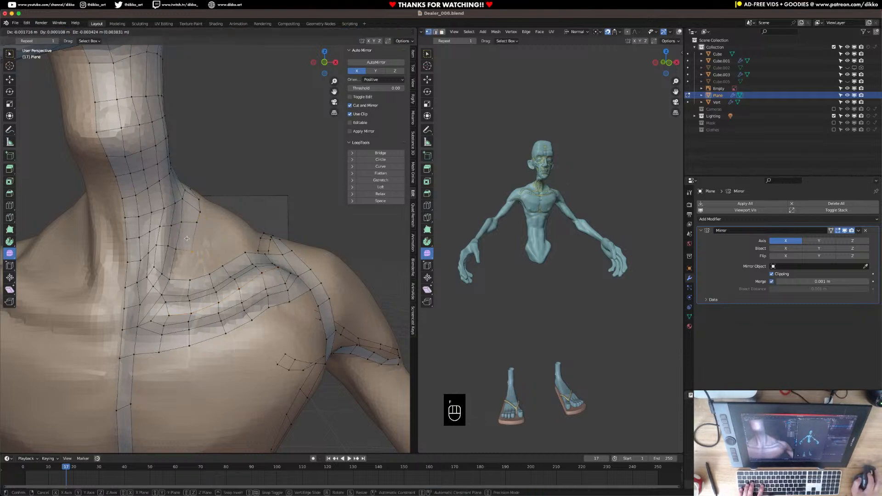
left_click(186, 238)
left_click(65, 32)
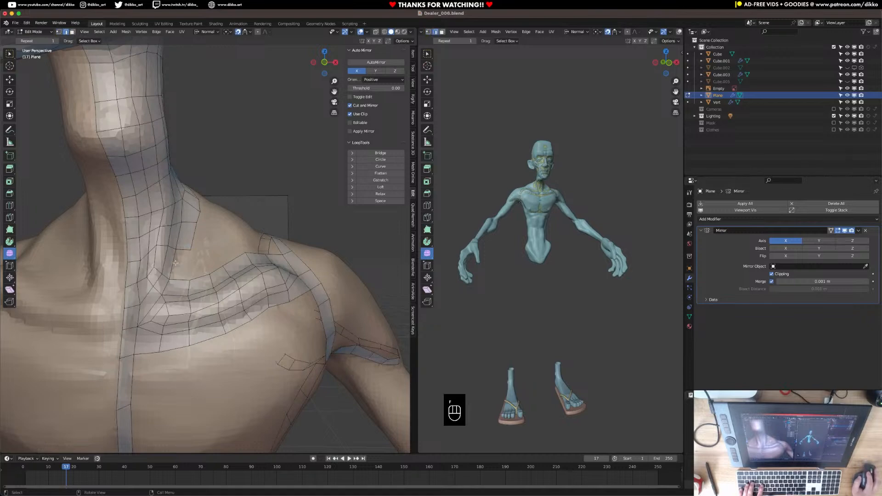
middle_click_drag(197, 246, 148, 277)
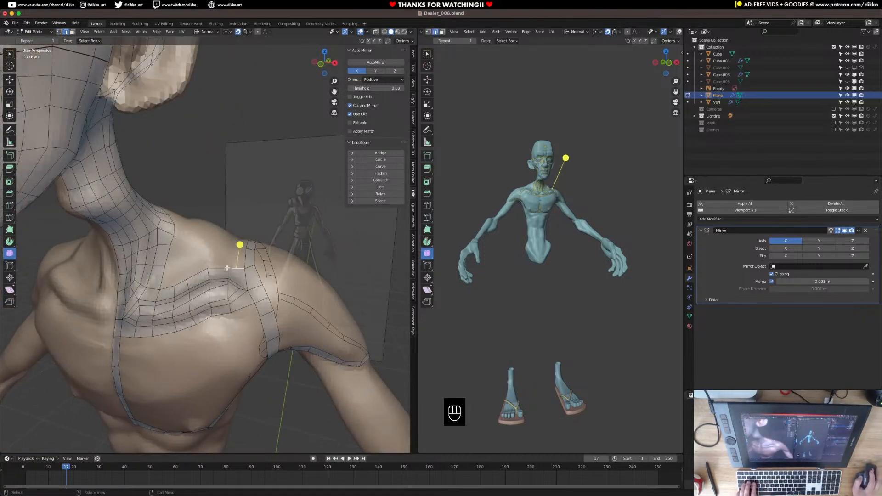
Extrude the edge at the shoulder end of the collarbone patch into a curved strip of quads reaching toward the neck strip
middle_click_drag(229, 270, 229, 278)
key("e")
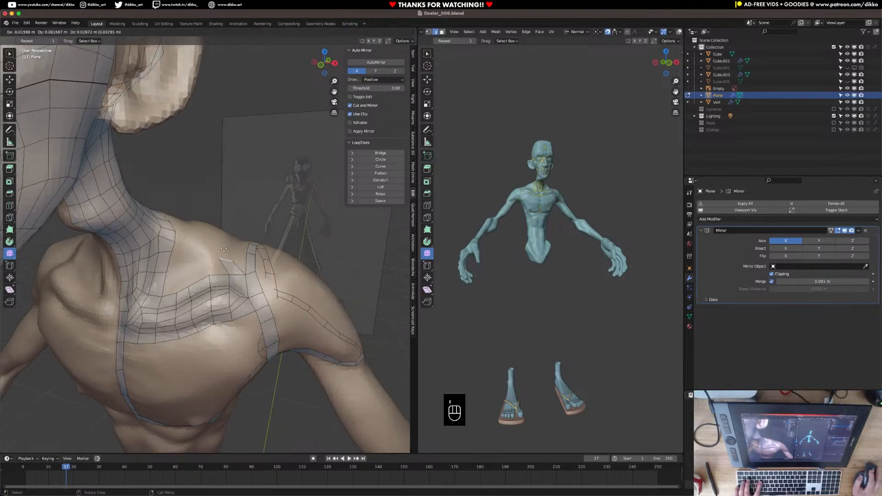
left_click(235, 234)
key("r")
left_click(217, 230)
key("r")
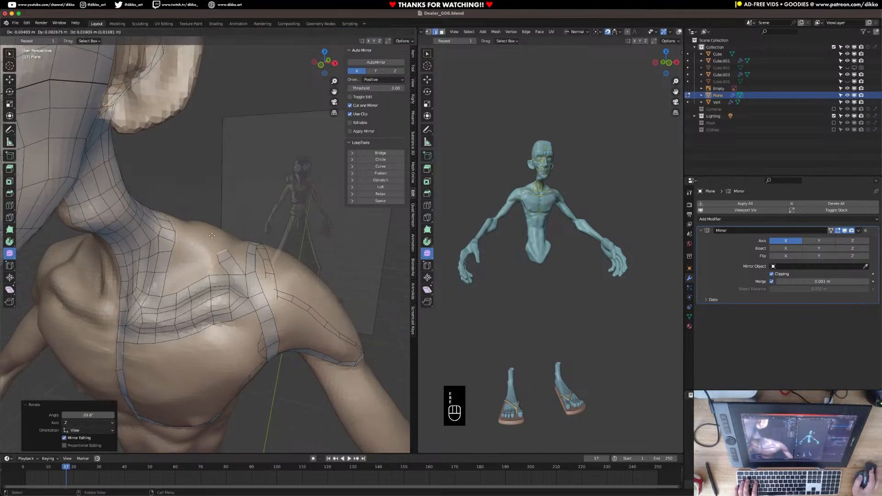
left_click(220, 226)
key("s")
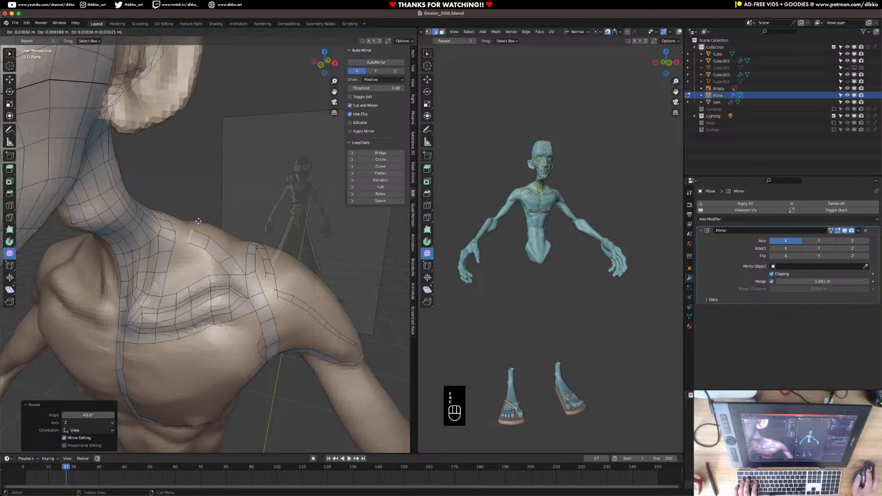
left_click(197, 221)
key("g")
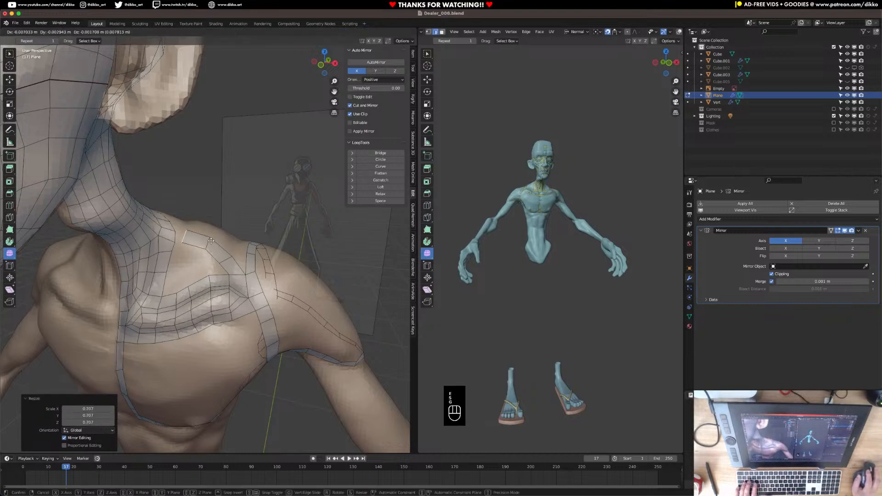
left_click(213, 241)
Close the gap between the new strip and the neck strip with a face, then move and rotate the joining edge to even the spacing
left_click(175, 239, "shift")
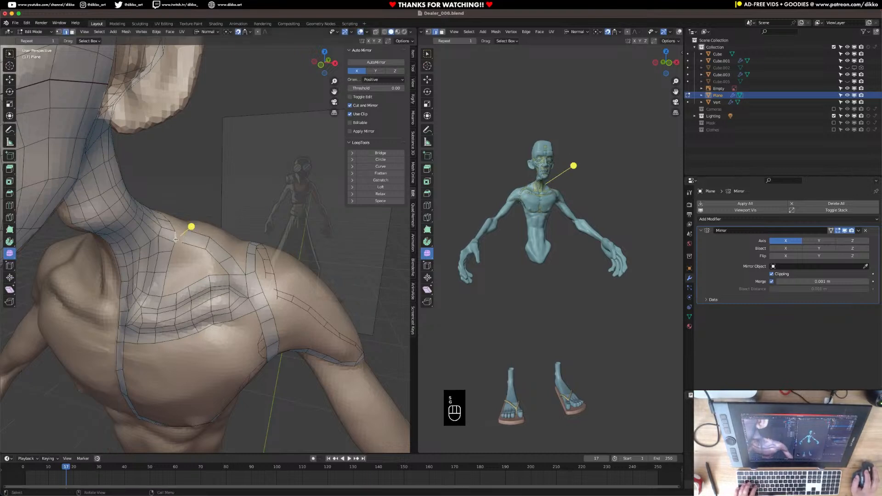
middle_click_drag(176, 239, 117, 117)
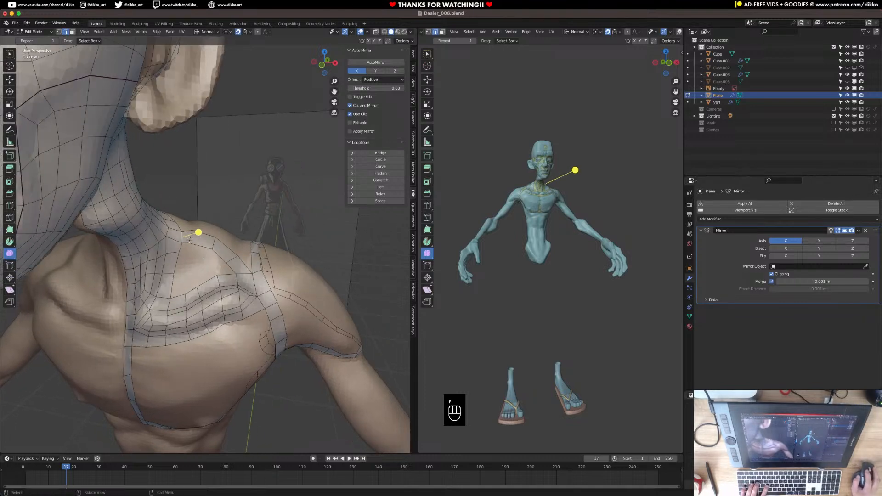
key("g")
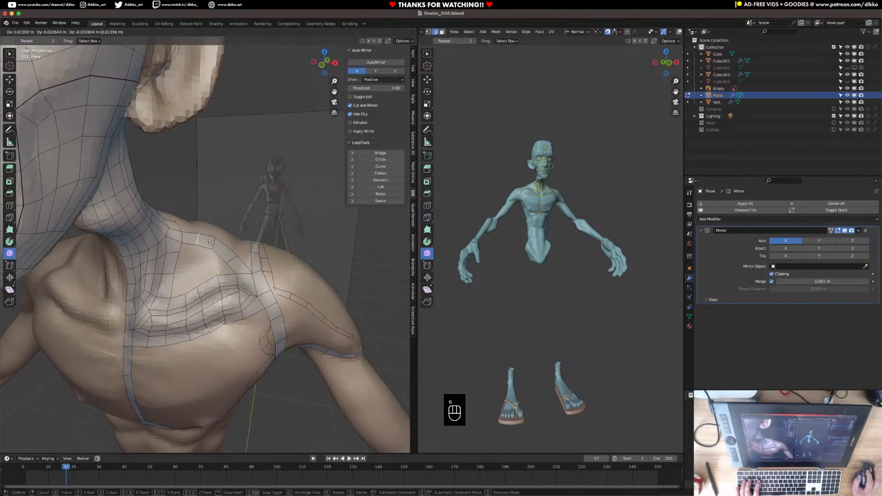
left_click(209, 244)
key("r")
left_click(206, 257)
mouse_move(197, 288)
middle_mouse_down()
mouse_move(205, 275)
mouse_move(204, 290)
middle_mouse_up()
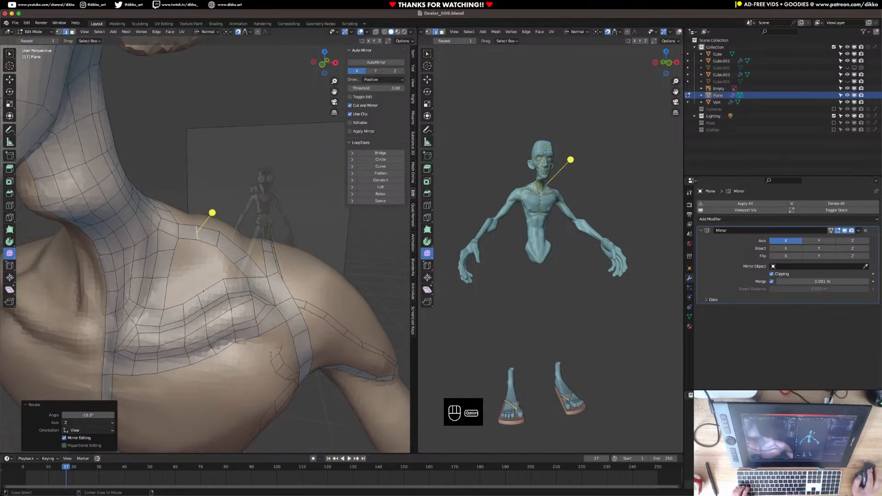
Select the boundary loop of the enclosed hole above the collarbone and extrude it inward at about 0.641 scale
left_click(207, 293, "alt")
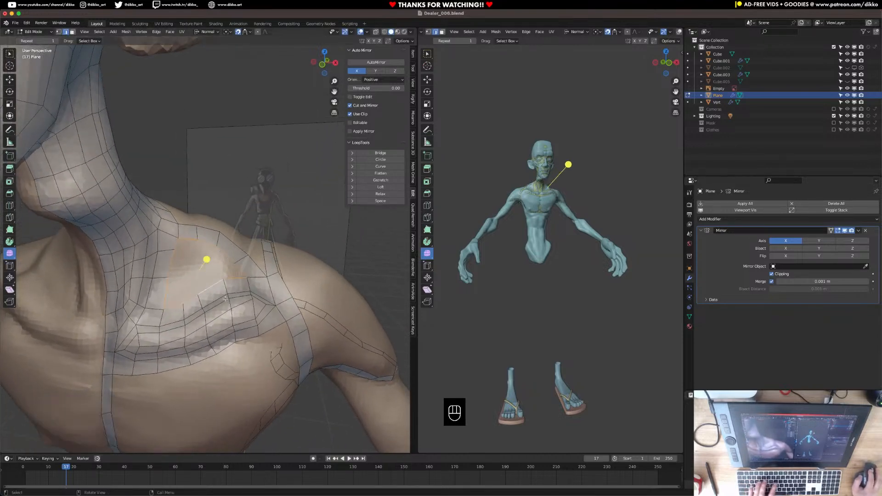
key("super+z")
key("super+z")
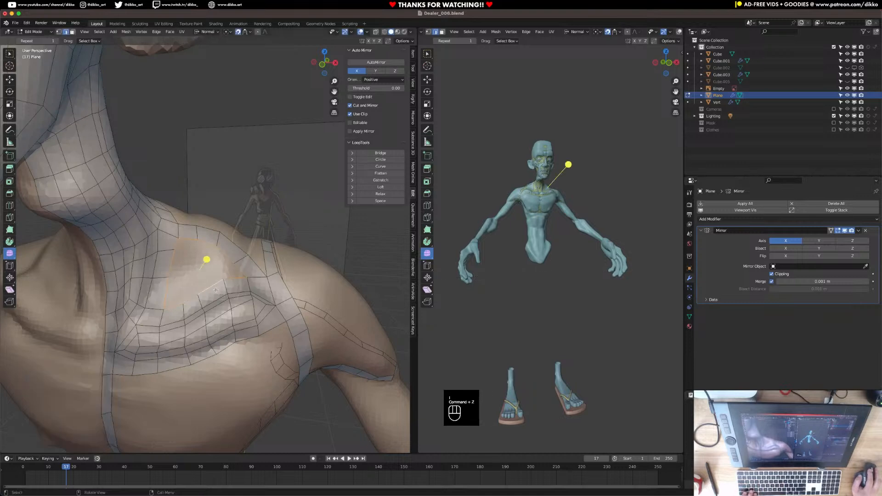
key("e")
key("s")
left_click(229, 292)
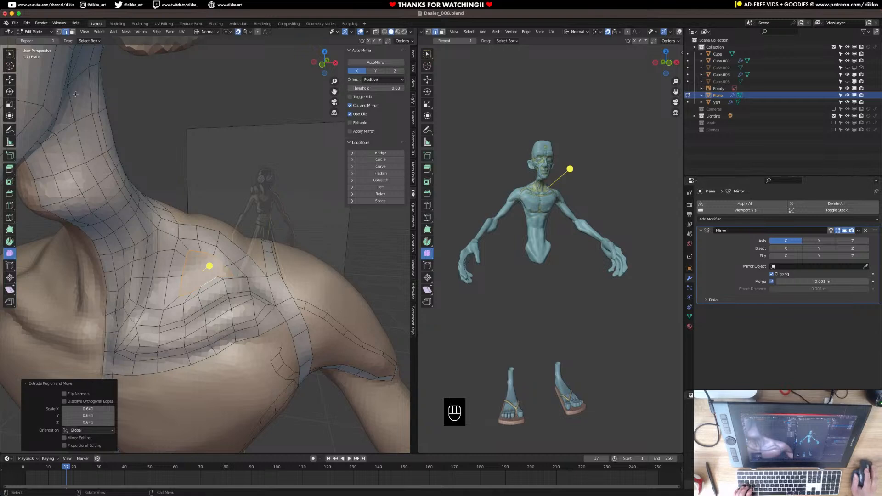
Enable the Statistics overlay for the modelling viewport
left_click(410, 32)
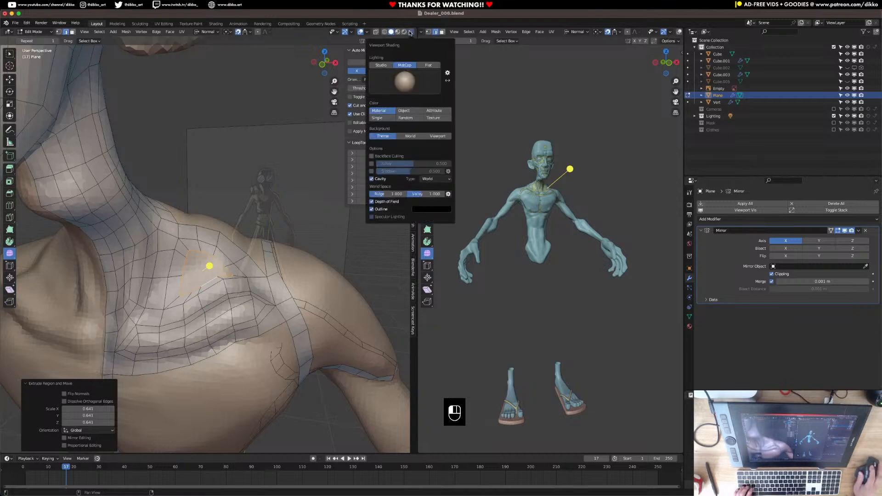
left_click(367, 32)
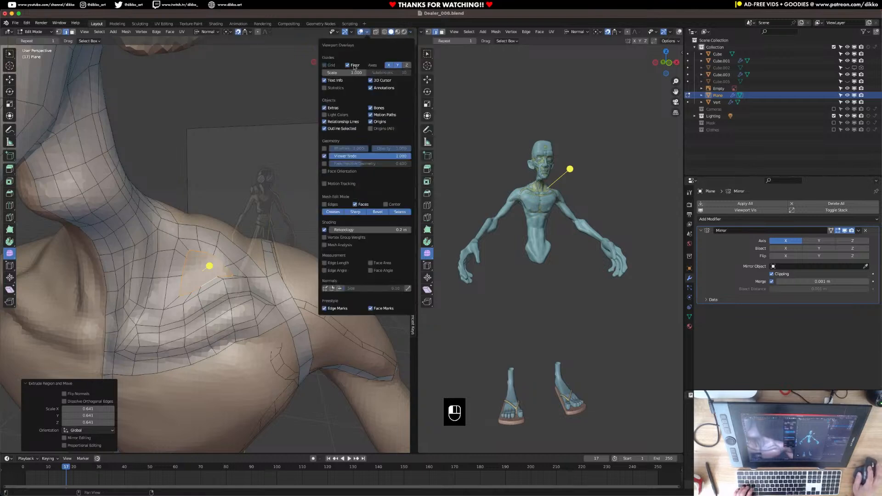
left_click(332, 89)
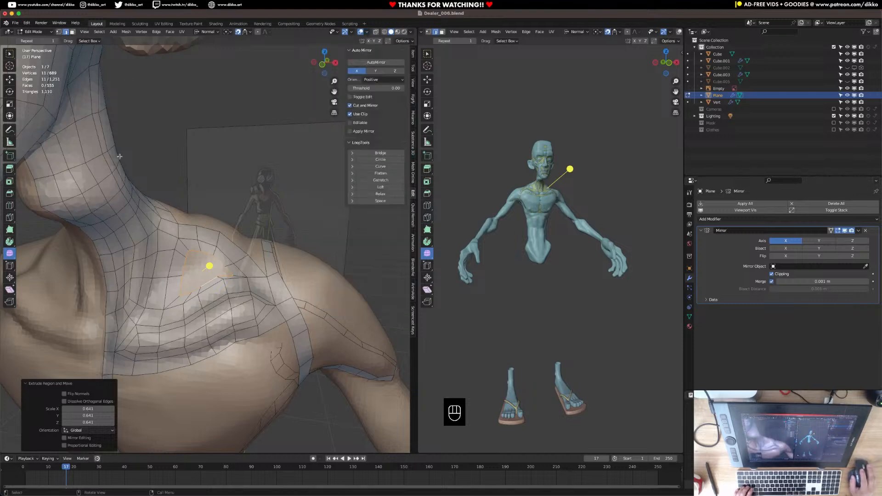
Add one centred loop cut through the collarbone faces below the remaining hole
middle_click_drag(220, 279, 237, 273)
key("super+r")
double_click(215, 316)
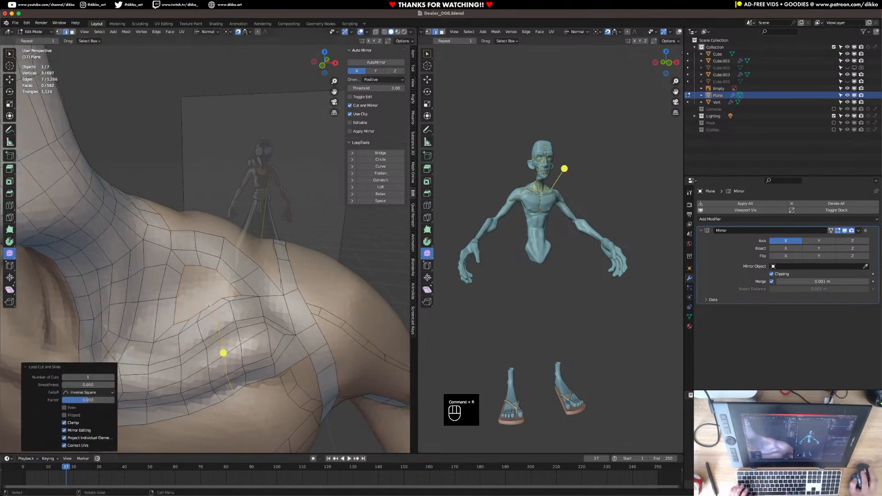
Select the hole's boundary loop, Grid Fill it with a span of 3 and smooth the new faces
left_click(207, 309, "super")
left_click(208, 309)
left_click(207, 309, "alt")
key("super+f")
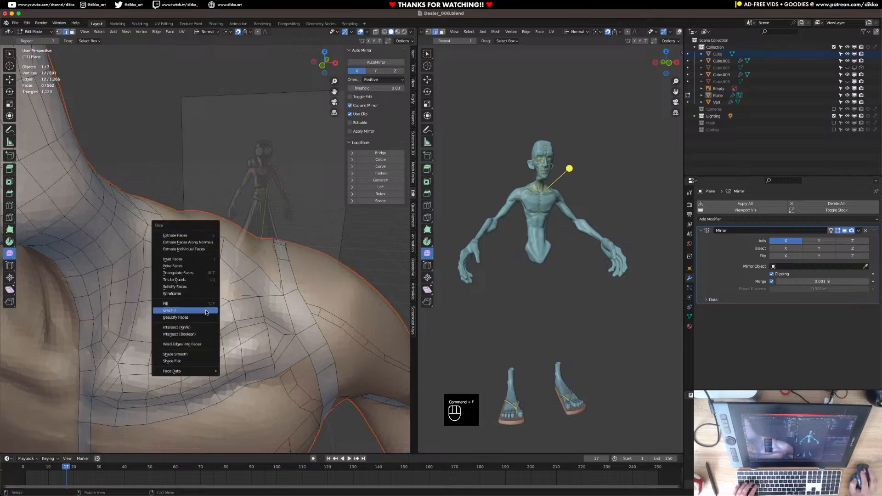
left_click(206, 311)
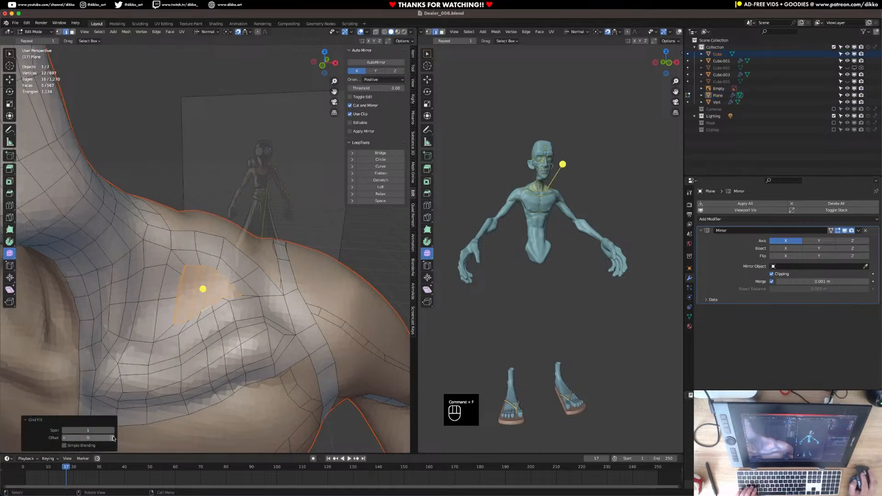
left_click(113, 431)
left_click(113, 431)
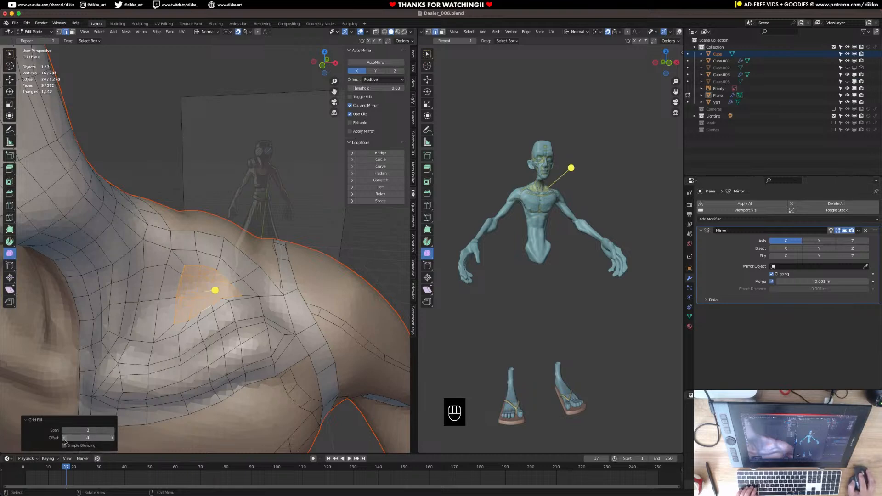
left_click_drag(216, 289, 338, 279)
Select the grid-filled faces together with the surrounding ring of faces and smooth them
left_click(196, 314, "alt+shift")
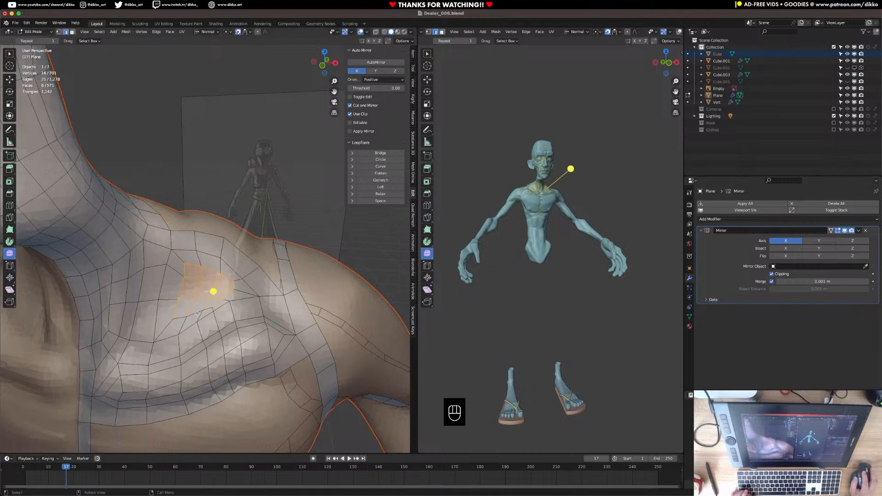
left_click(143, 238, "alt+shift")
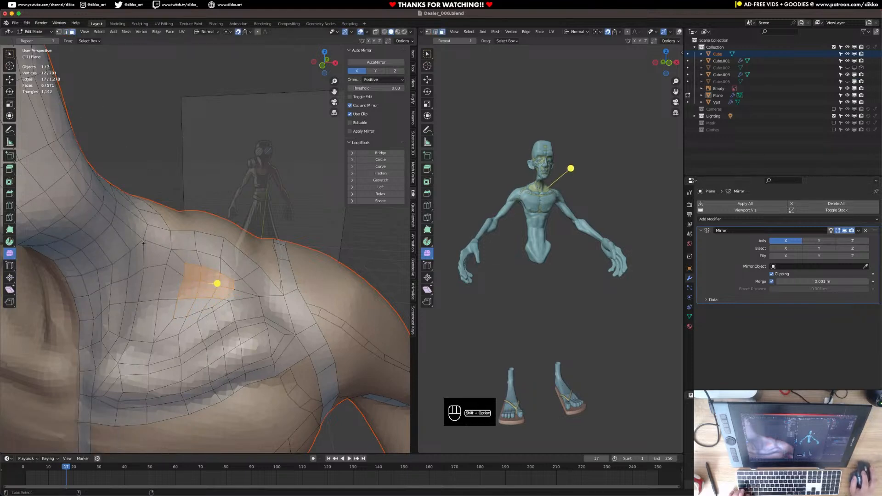
left_click(185, 323, "alt+shift")
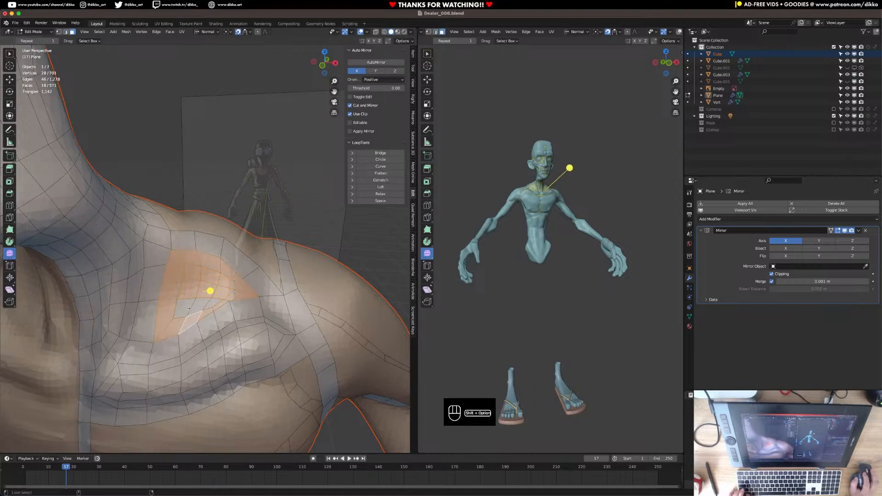
left_click(185, 310, "shift")
left_click(199, 306, "shift")
left_click(212, 304, "shift")
key("s")
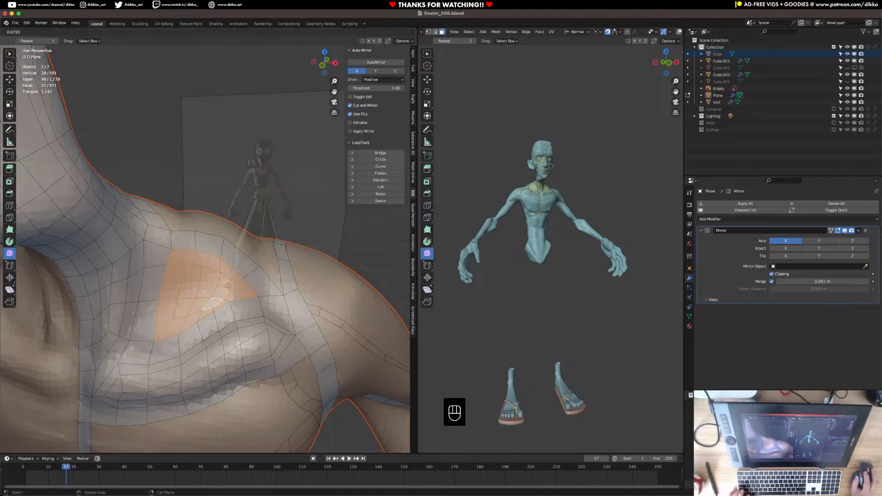
left_click(206, 291)
Check the filled patch in Object Mode, isolate both meshes and toggle wireframe shading before returning to the solid full-scene view
key("Tab")
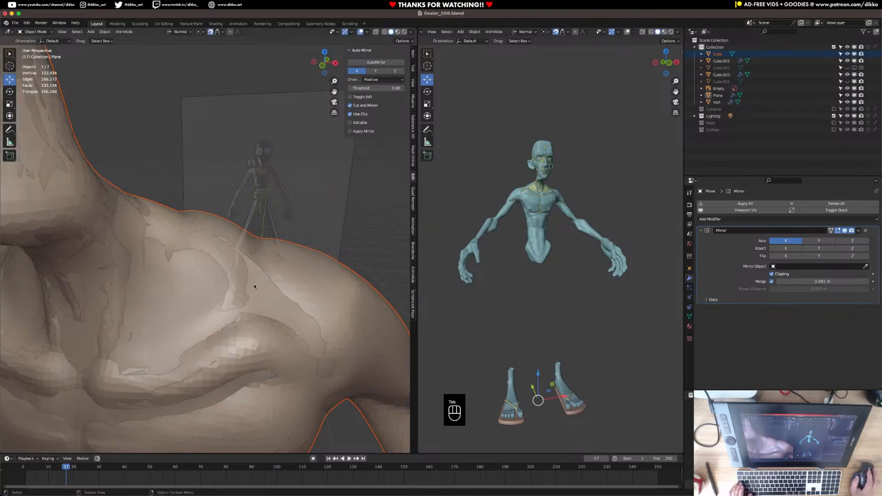
mouse_move(189, 316)
middle_mouse_down()
mouse_move(169, 313)
mouse_move(176, 313)
middle_mouse_up()
key("Tab")
middle_click_drag(231, 115, 240, 117)
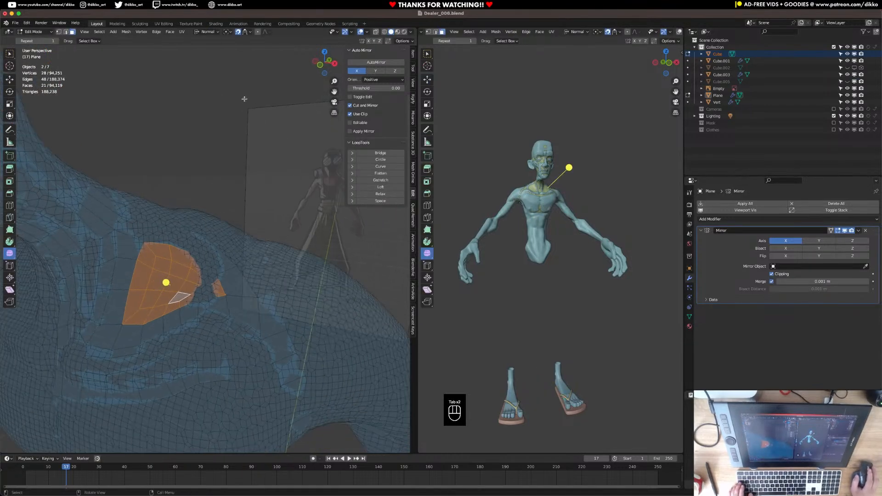
middle_click_drag(188, 262, 196, 263)
key("KP_Divide")
key("z")
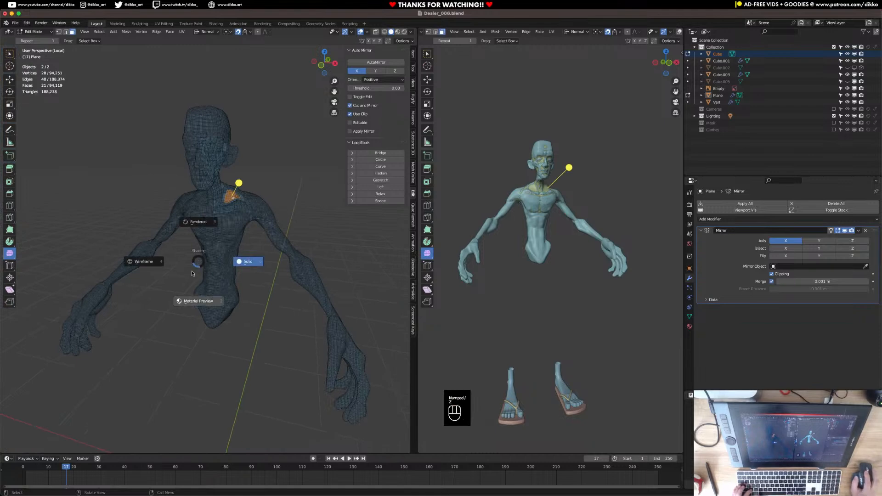
left_click(248, 261)
key("z")
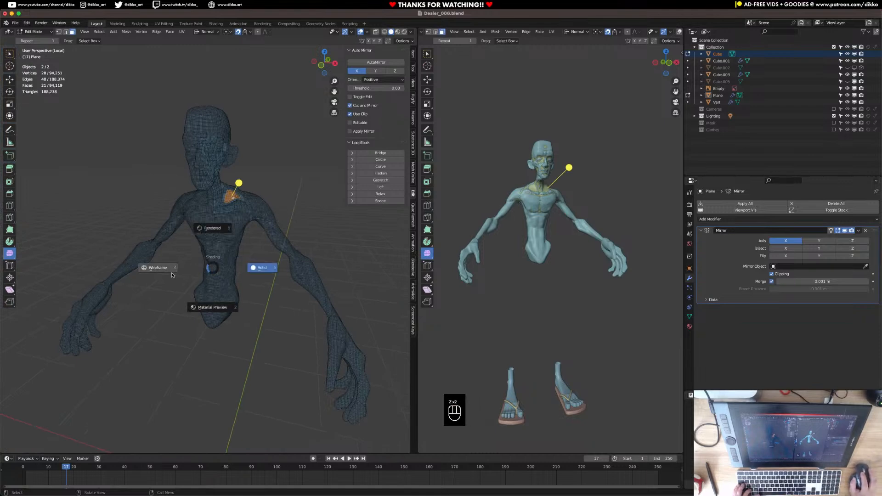
left_click(188, 269)
scroll(189, 270, "up", 5)
key("KP_Divide")
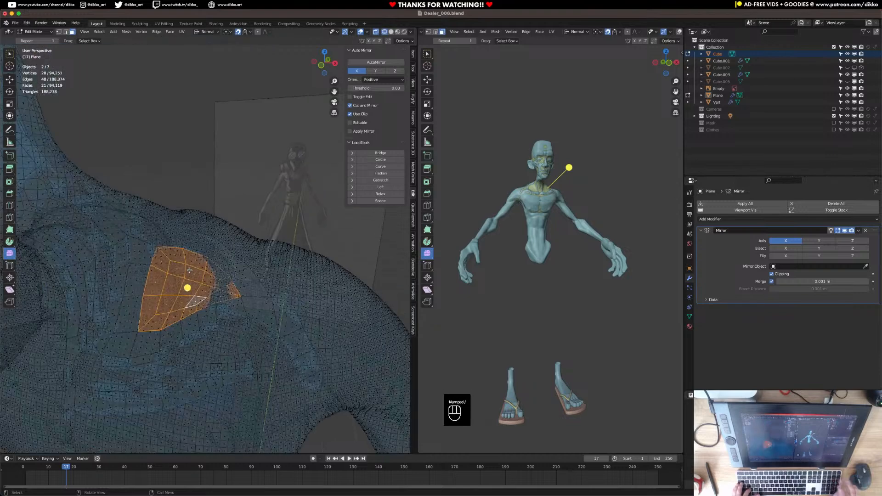
key("z")
left_click(236, 271)
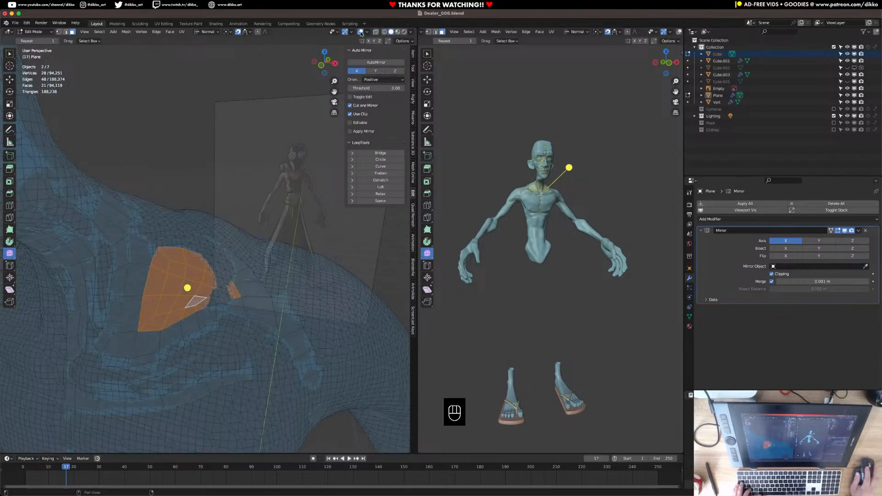
Leave Edit Mode, select only the retopology mesh and resume editing it without the sculpt
left_click(39, 32)
left_click(40, 40)
key("Tab")
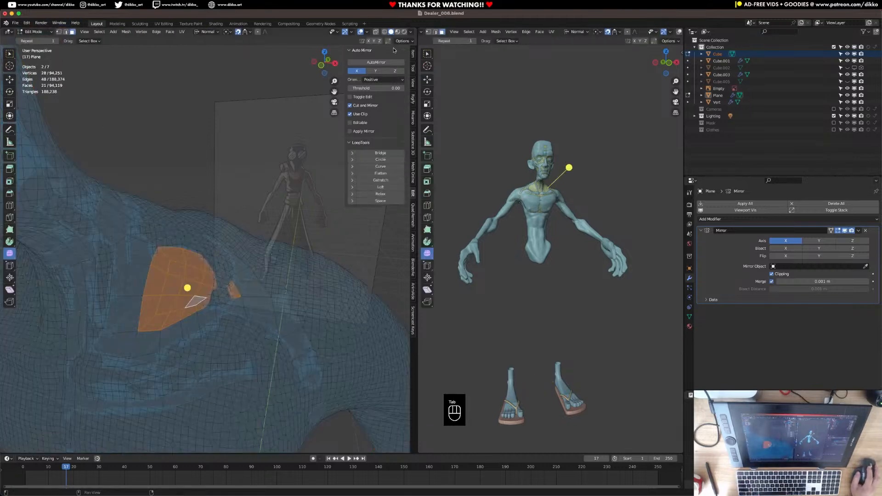
key("Tab")
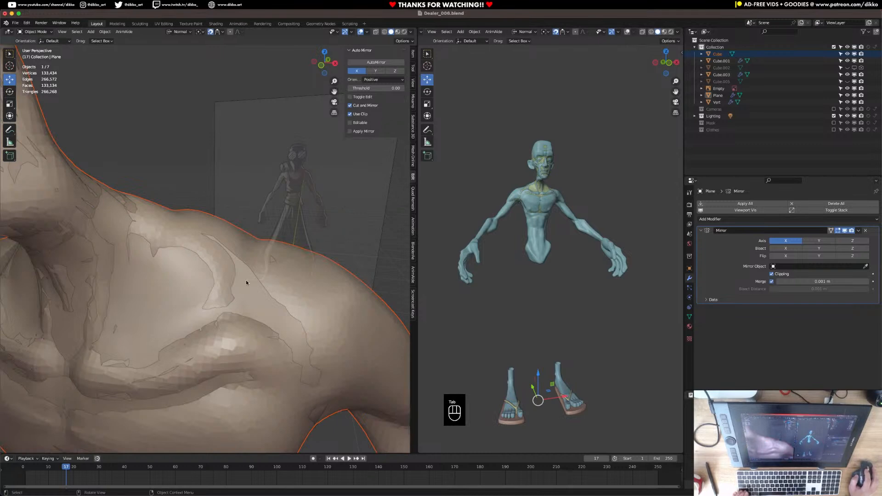
left_click(203, 288)
key("Tab")
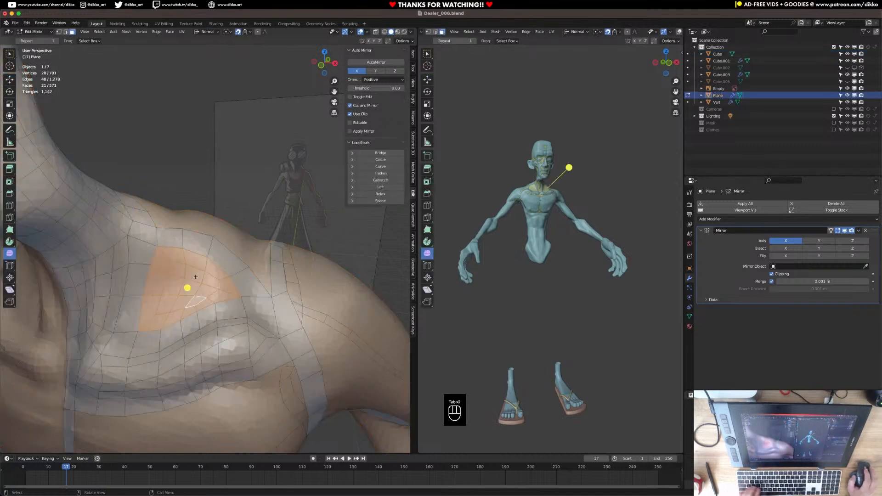
Scale the selected patch faces up by about 1.2, check them in Object Mode and nudge them to snap to the sculpt
key("s")
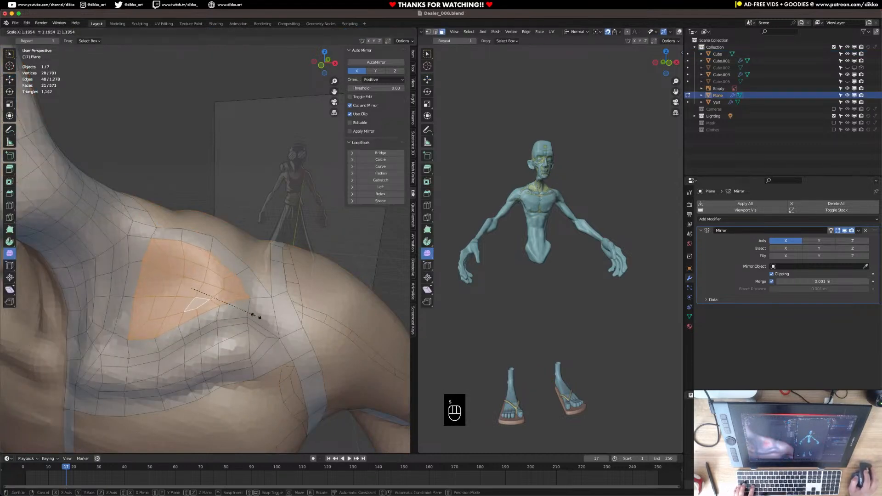
left_click(254, 316)
key("Tab")
key("Tab")
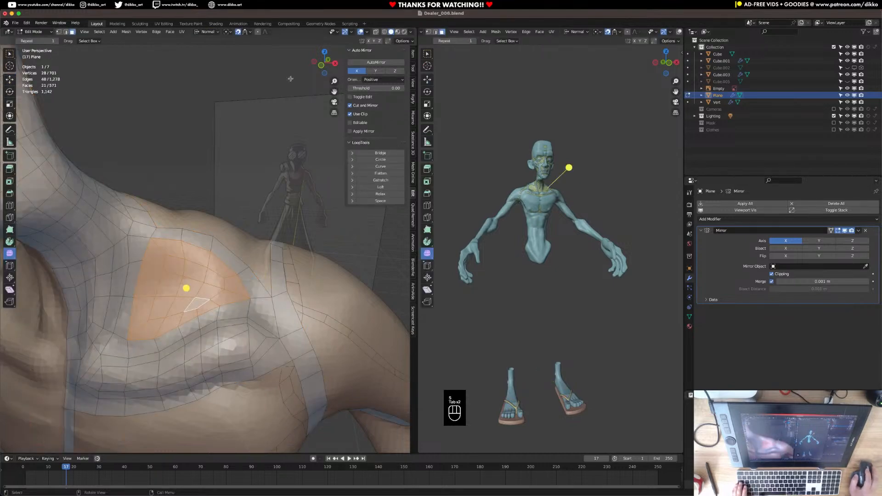
key("g")
left_click(194, 240)
mouse_move(186, 230)
middle_mouse_down()
mouse_move(212, 229)
mouse_move(234, 213)
mouse_move(193, 231)
mouse_move(174, 227)
middle_mouse_up()
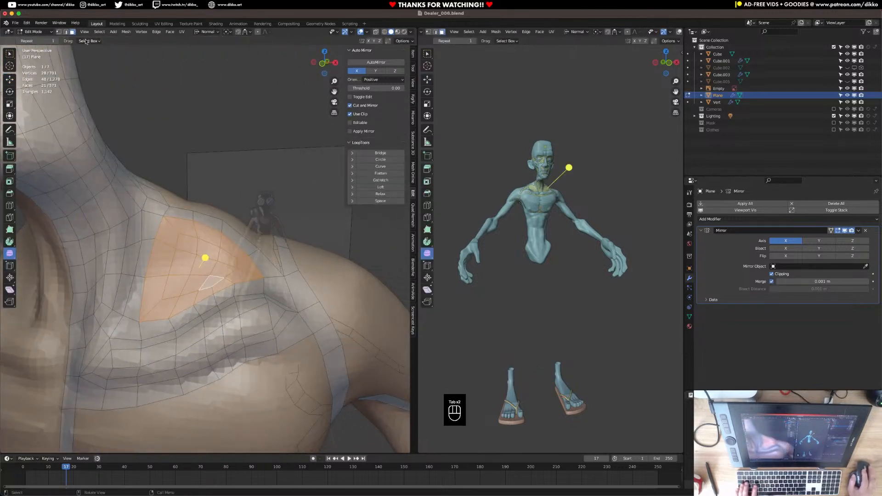
Switch to vertex selection and nudge the selected patch vertices slightly over the sculpt
left_click(59, 33)
key("g")
left_click(142, 170)
middle_click_drag(176, 194, 139, 197)
key("g")
left_click(130, 258)
middle_click_drag(130, 257, 170, 251)
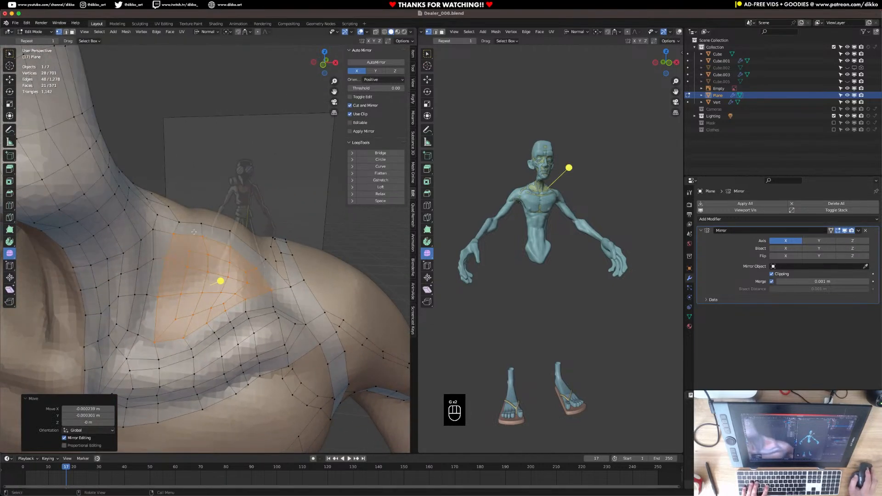
Reposition the patch vertices nearest the neck one at a time to even out the quads
middle_click_drag(203, 183, 200, 201)
left_click(180, 305)
key("g")
left_click(176, 305)
left_click(185, 280)
key("g")
left_click(182, 282)
left_click(188, 264)
key("g")
left_click(186, 263)
left_click(206, 266)
key("g")
left_click(209, 266)
Move the individual vertices along the shoulder side of the patch to even out their spacing
left_click(228, 274)
key("g")
left_click(229, 272)
left_click(244, 281)
key("g")
left_click(245, 282)
left_click(246, 292)
key("g")
left_click(234, 305)
left_click(243, 303)
key("g")
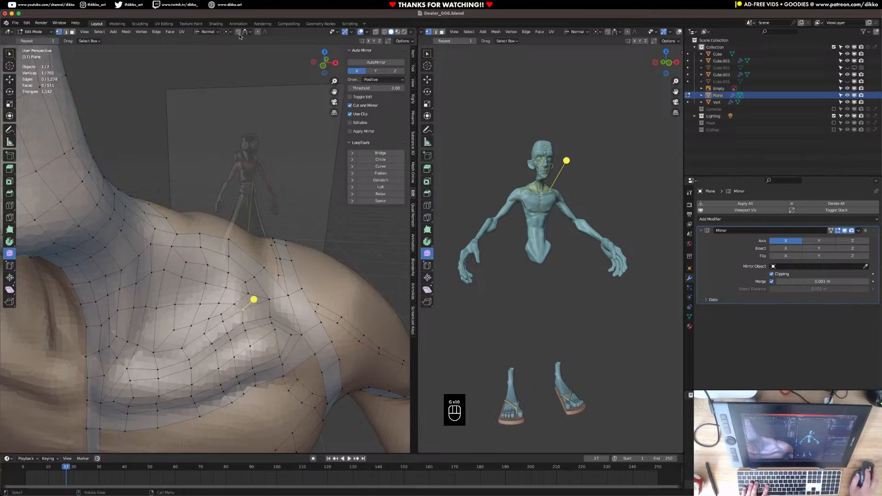
Enable snapping and nudge the neck-side patch vertices so they sit on the sculpt surface
left_click(182, 277)
left_click(185, 263)
key("g")
left_click(184, 264)
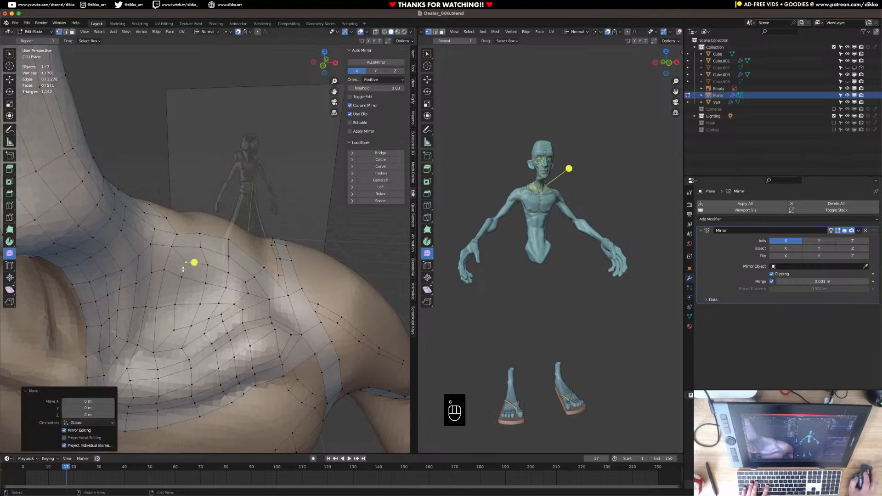
left_click(184, 277)
key("g")
left_click(184, 273)
left_click(175, 308)
key("g")
left_click(175, 308)
key("g")
Snap the vertices along the lower, collarbone side of the patch to the sculpt one by one
left_click(230, 315)
key("g")
left_click(250, 305)
key("g")
left_click(244, 314)
left_click(226, 323)
key("g")
left_click(225, 324)
left_click(204, 332)
key("g")
left_click(205, 333)
Switch to face selection, select the faces in the middle of the patch and smooth them by about 0.48
middle_click_drag(205, 333, 46, 43)
key("Tab")
key("Tab")
left_click(66, 32)
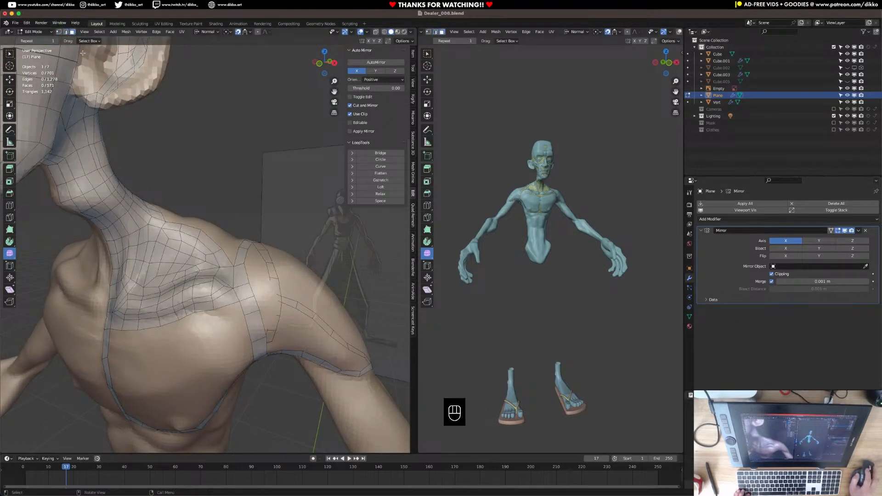
scroll(156, 257, "up", 3)
left_click_drag(140, 255, 175, 253)
left_click(172, 283, "shift")
left_click_drag(226, 240, 207, 243)
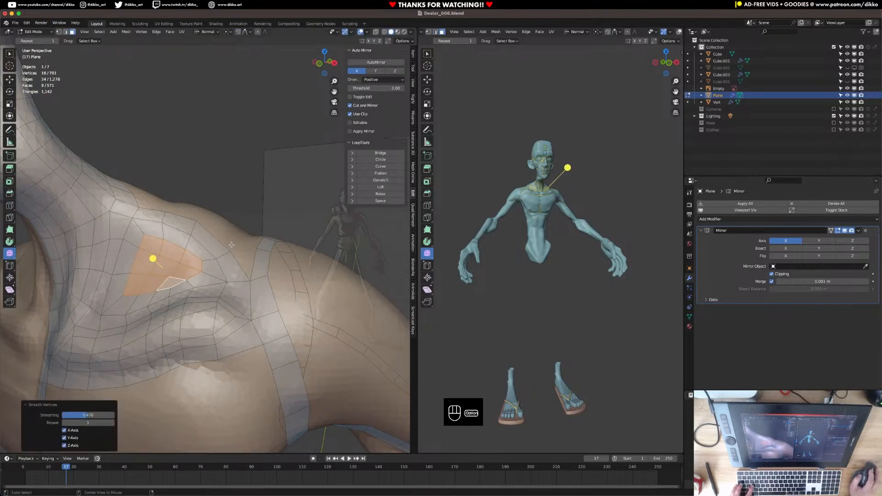
Adjust the selected patch faces along their normals with two Shrink/Fatten operations
key("alt+s")
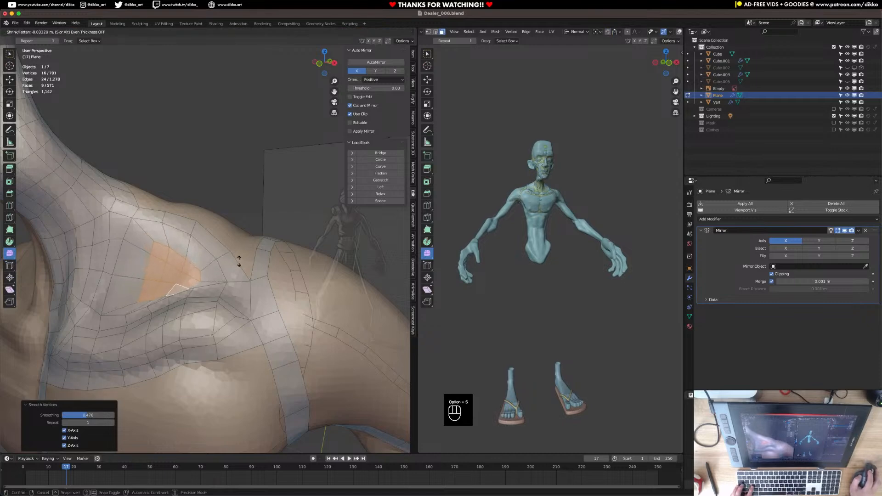
left_click(232, 260)
middle_click_drag(232, 260, 186, 289)
key("alt+s")
left_click(190, 287)
Isolate the retopology mesh in Object Mode and add a Subdivision Surface modifier to it
key("Tab")
middle_click_drag(84, 289, 238, 294)
key("KP_Divide")
left_click(726, 221)
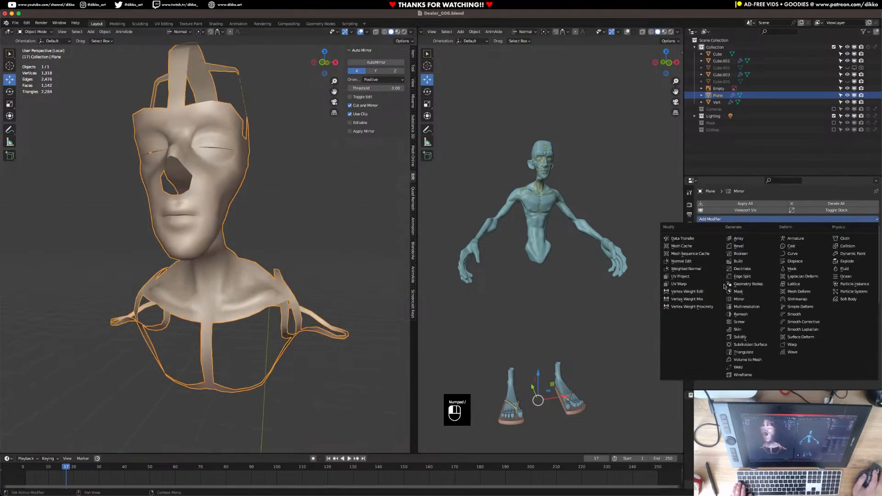
left_click(758, 346)
middle_click_drag(280, 321, 178, 161)
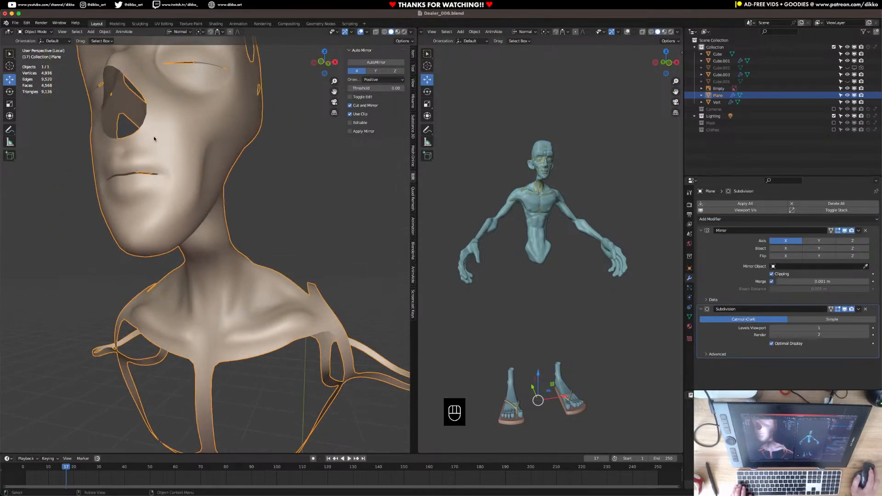
Enter Sculpt Mode, try smoothing the base of the neck and undo the strokes
left_click(35, 32)
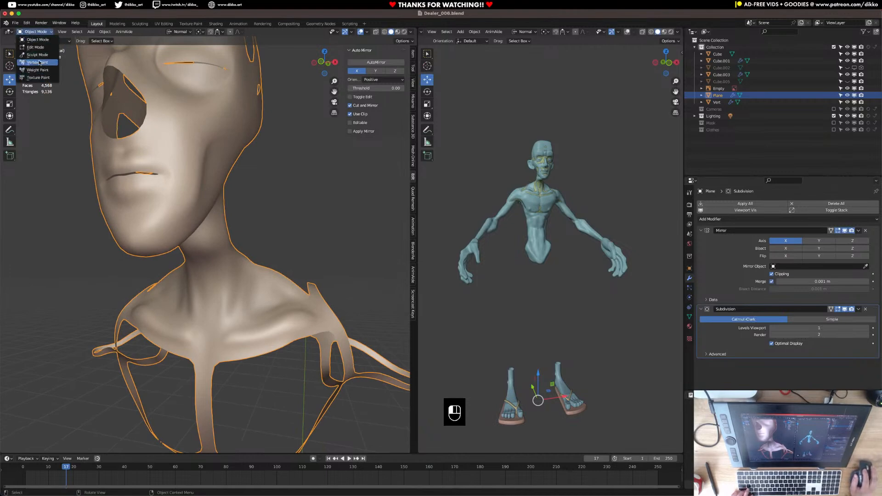
left_click(39, 55)
scroll(233, 263, "up", 4)
middle_click_drag(234, 264, 255, 277)
left_click_drag(263, 314, 261, 369, "shift")
key("super+z")
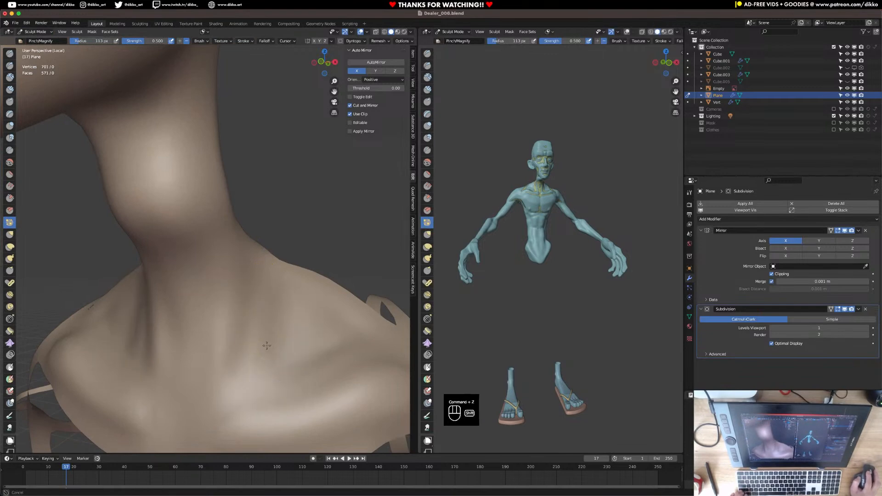
middle_click_drag(277, 324, 263, 351)
key("super+z")
mouse_move(314, 333)
middle_mouse_down()
mouse_move(282, 308)
mouse_move(183, 301)
mouse_move(89, 168)
middle_mouse_up()
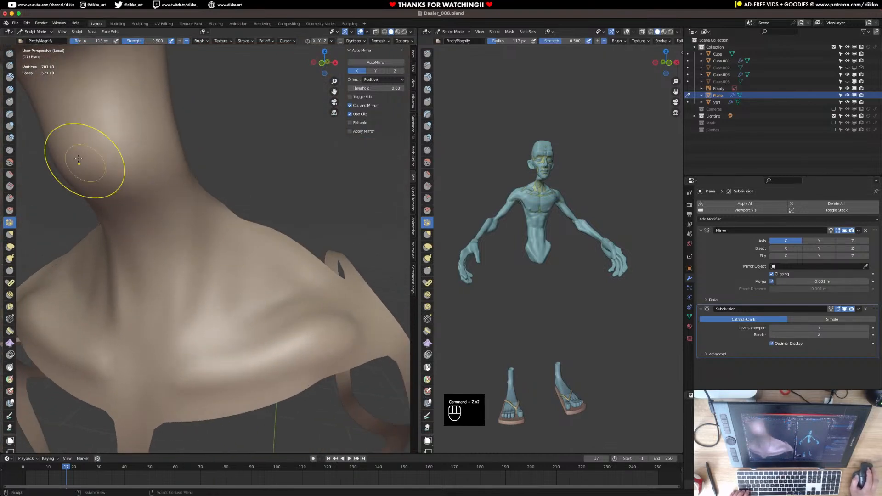
Choose the Inflate/Deflate brush, then return to Edit Mode and select the entire mesh
left_click(9, 125)
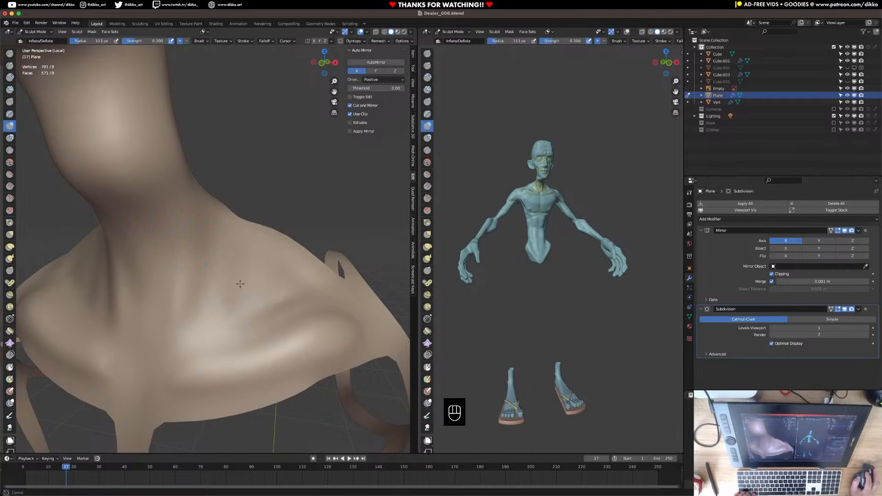
middle_click_drag(238, 298, 215, 306)
key("Tab")
key("Tab")
key("Tab")
key("Tab")
key("Tab")
key("a")
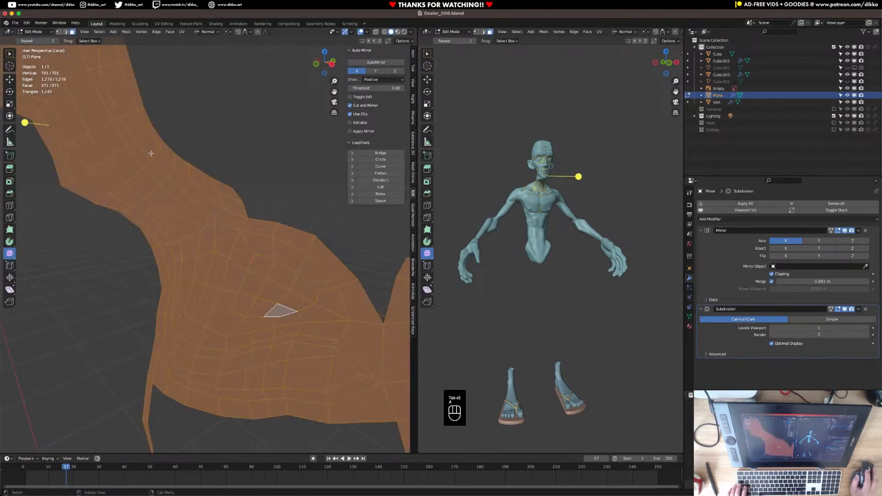
Switch back to Sculpt Mode and choose the Blob brush for the shoulder area
left_click(33, 31)
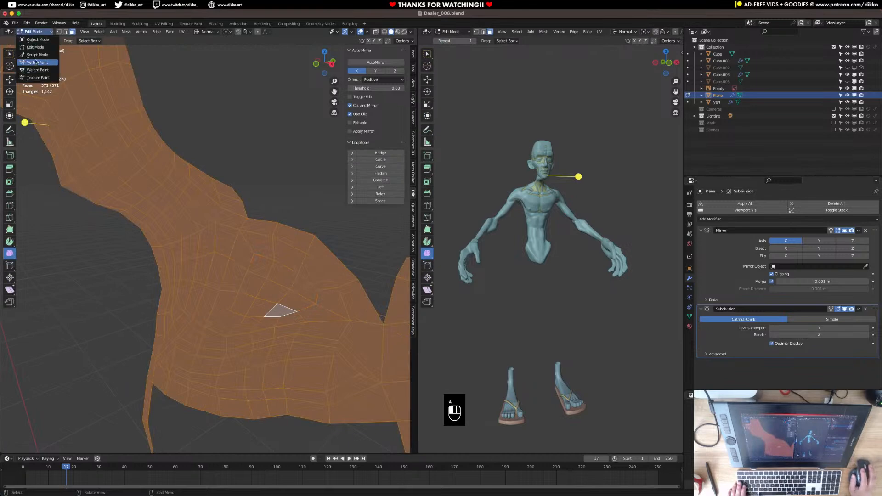
left_click(37, 54)
mouse_move(209, 208)
middle_mouse_down()
mouse_move(276, 234)
mouse_move(236, 247)
mouse_move(154, 206)
middle_mouse_up()
left_click(9, 138)
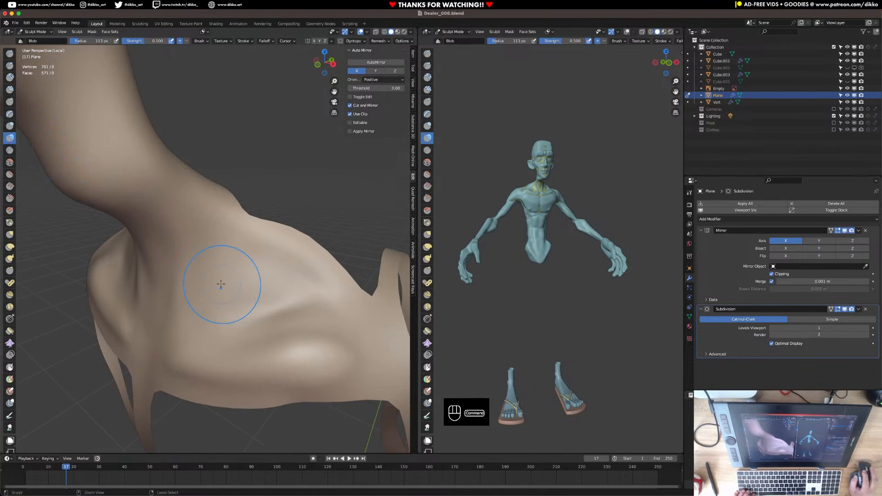
Exit local view to show the full body, and open the retopology mesh in Edit Mode with edge selection
mouse_move(245, 303)
middle_mouse_down()
mouse_move(252, 309)
mouse_move(218, 305)
mouse_move(211, 276)
mouse_move(240, 305)
middle_mouse_up()
mouse_move(260, 294)
left_mouse_down("super")
mouse_move(270, 289)
mouse_move(264, 294)
left_mouse_up("super")
mouse_move(264, 294)
middle_mouse_down()
mouse_move(285, 266)
mouse_move(263, 299)
mouse_move(221, 294)
mouse_move(217, 305)
mouse_move(219, 277)
middle_mouse_up()
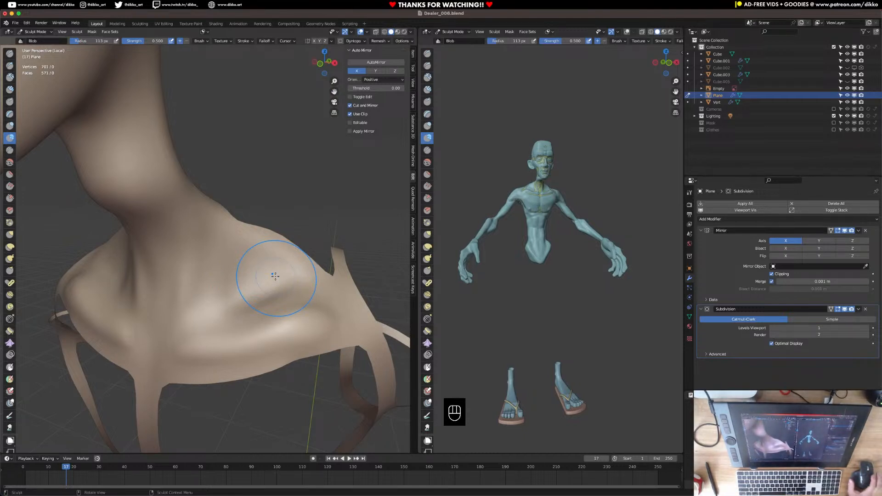
middle_click_drag(236, 266, 197, 255)
key("Tab")
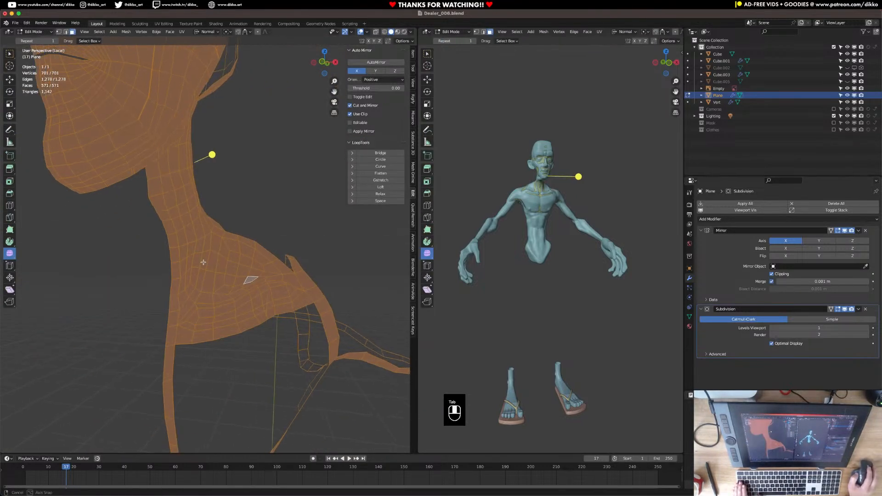
key("Tab")
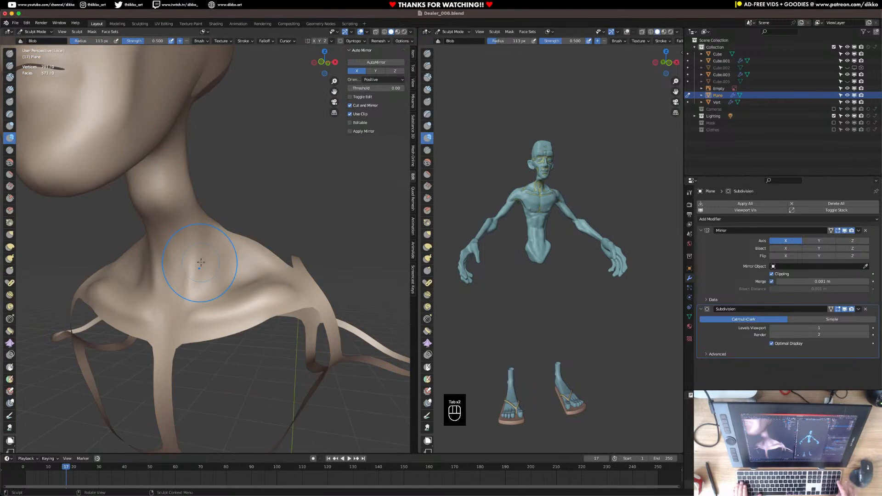
key("KP_Divide")
key("Tab")
mouse_move(200, 252)
middle_mouse_down()
mouse_move(122, 299)
mouse_move(97, 278)
mouse_move(146, 305)
mouse_move(176, 208)
mouse_move(216, 239)
mouse_move(172, 290)
mouse_move(191, 278)
mouse_move(202, 248)
middle_mouse_up()
left_click(68, 34)
Extrude an open edge near the neck base over the back of the shoulder and rotate it to follow the form
middle_click_drag(259, 260, 281, 243)
left_click(191, 264)
key("e")
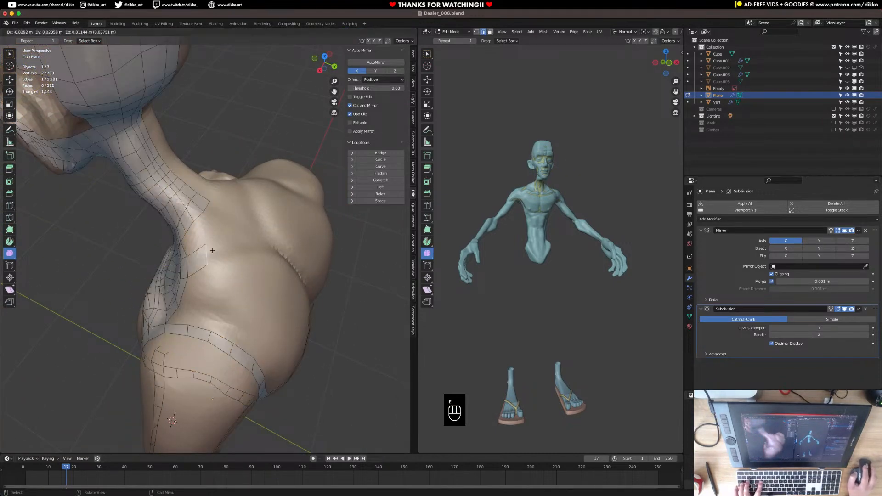
left_click(212, 250)
key("r")
left_click(219, 243)
Extrude a second segment of the shoulder strip toward the spine, then scale and reposition its end edge
key("e")
left_click(246, 247)
middle_click_drag(246, 247, 214, 228)
key("s")
left_click(247, 250)
key("g")
left_click(242, 264)
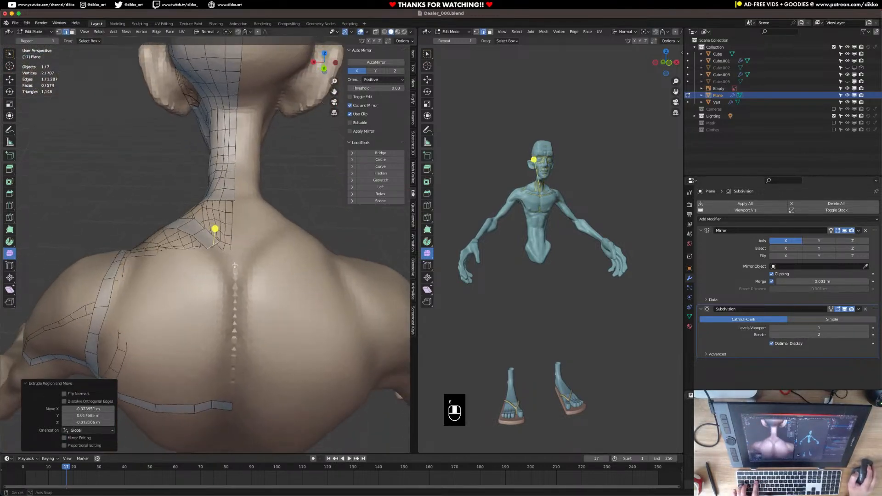
Extrude a third strip segment beside the spine, rotate its end edge about 15.5° and move it to point down the back
key("e")
left_click(238, 274)
key("r")
left_click(241, 271)
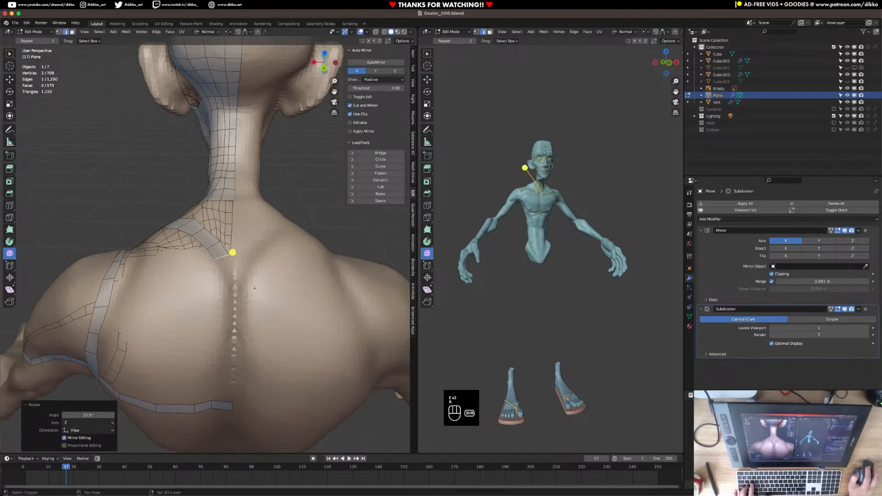
middle_click_drag(241, 271, 248, 235)
key("g")
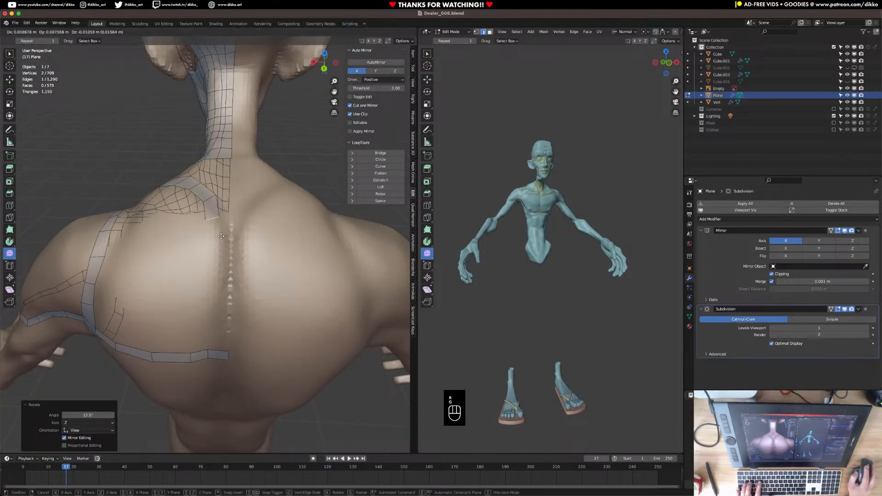
left_click(224, 241)
Add a loop cut near the spine end of the lower back strip and fill a long face up to the shoulder strip
key("super+r")
left_click(221, 349)
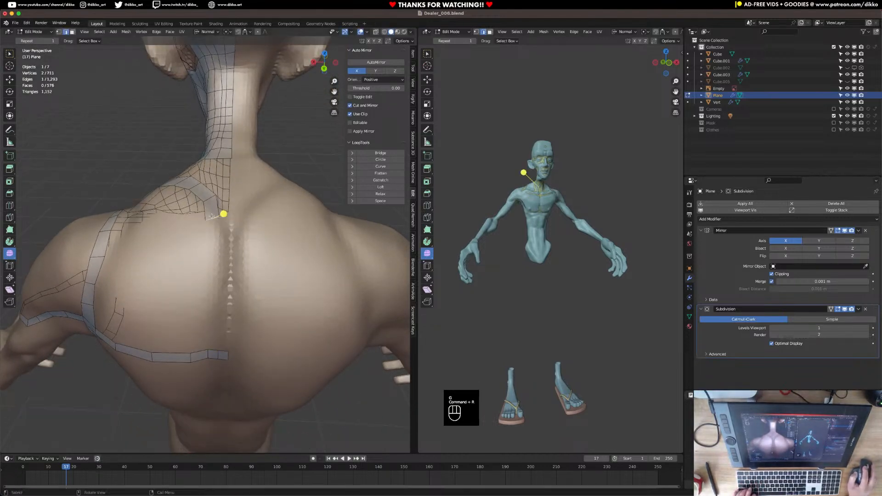
left_click(212, 353, "shift")
key("f")
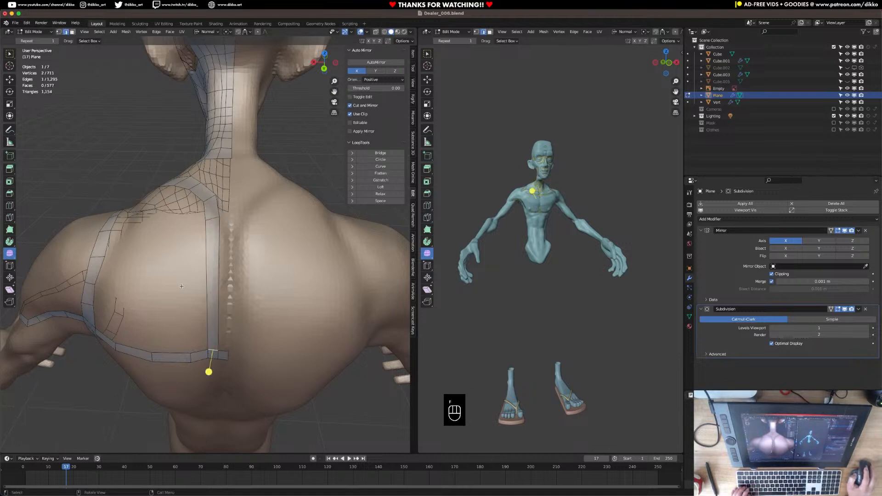
key("super+r")
left_click(214, 285)
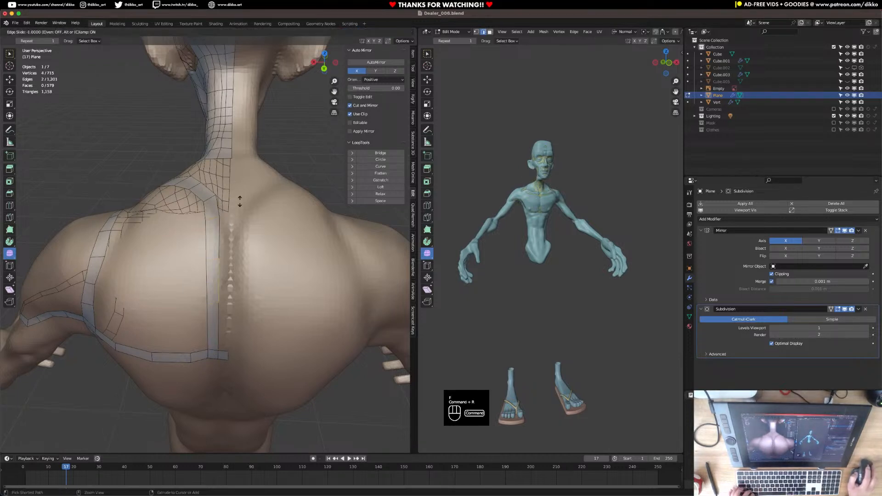
key("super+z")
left_click(240, 191)
key("super+z")
key("super+z")
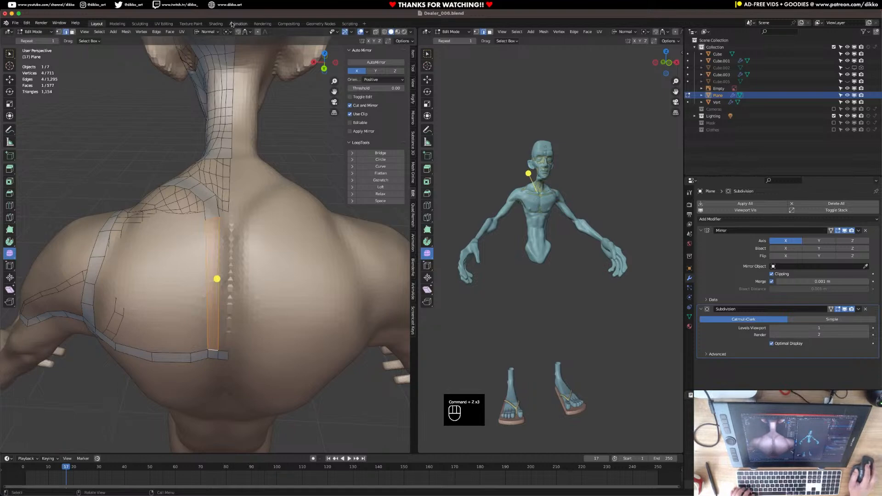
With snapping enabled, select the three new faces over the shoulder and move them to snap onto the body surface
middle_click_drag(198, 190, 184, 170)
left_click(178, 165)
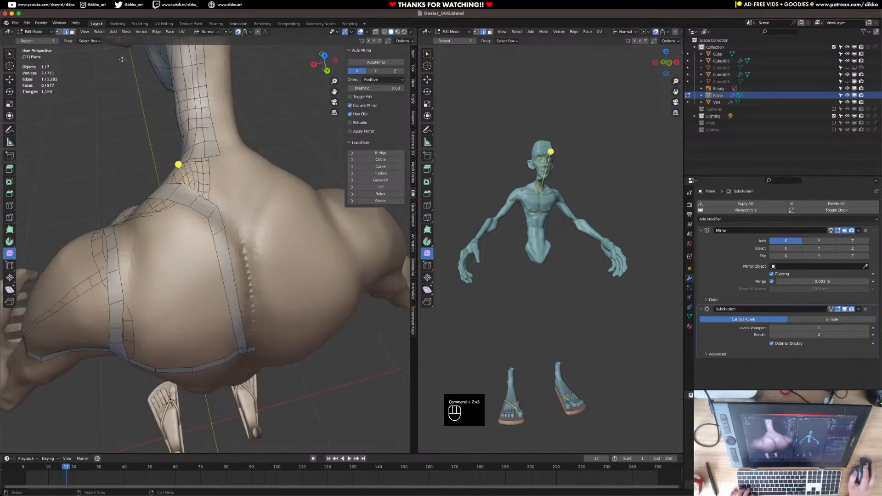
left_click(201, 207, "shift")
left_click(219, 219, "shift")
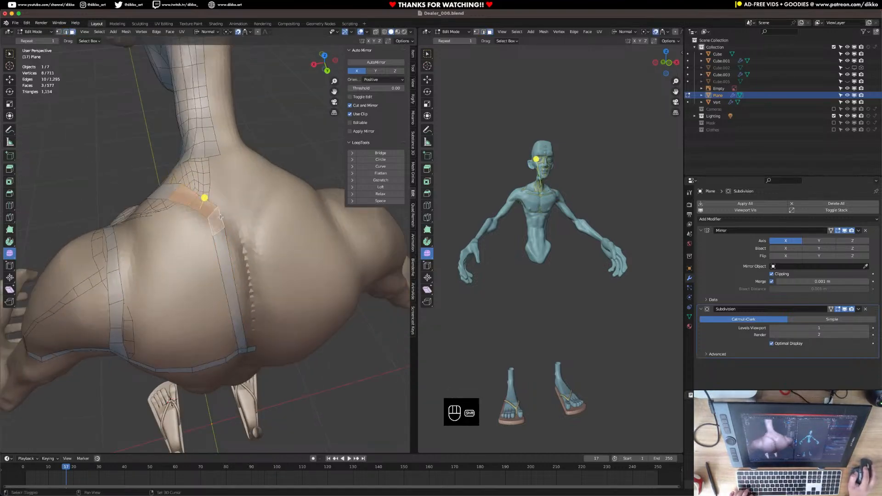
key("g")
left_click(219, 219)
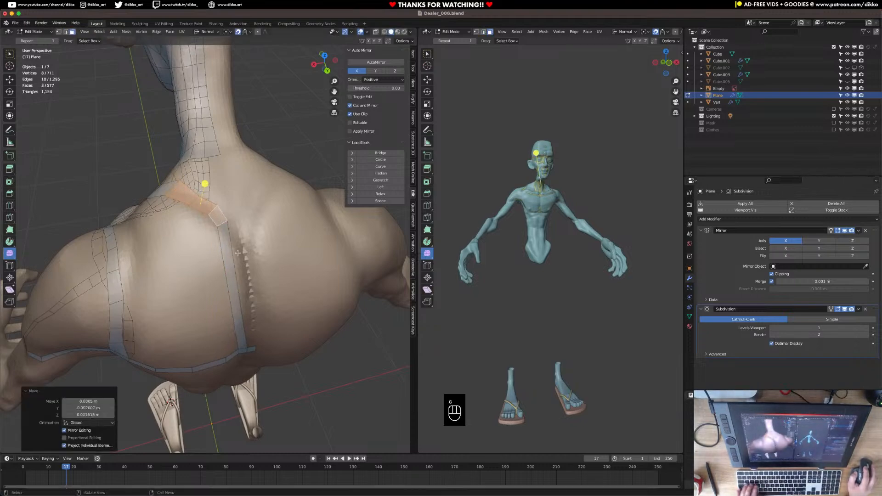
Add three unslid loop cuts across the long face beside the spine and move them to snap onto the back
key("super+r")
left_click(234, 276)
right_click(234, 275)
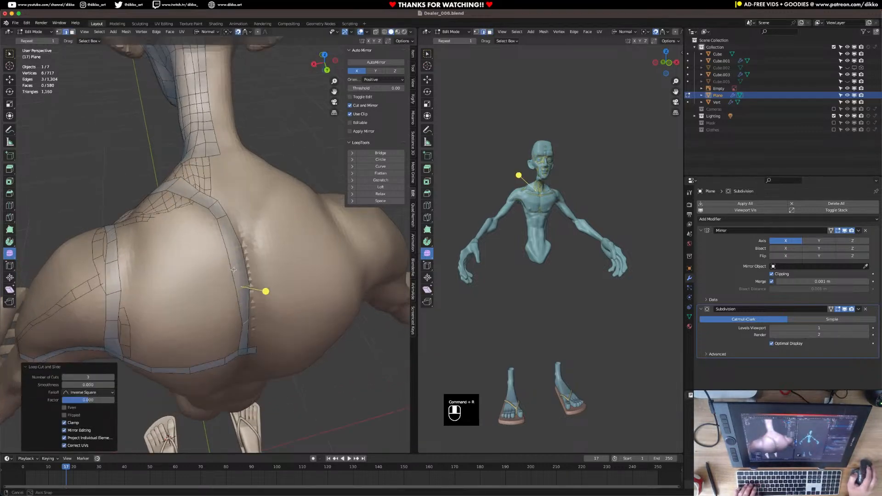
middle_click_drag(266, 297, 226, 239)
key("g")
left_click(218, 252)
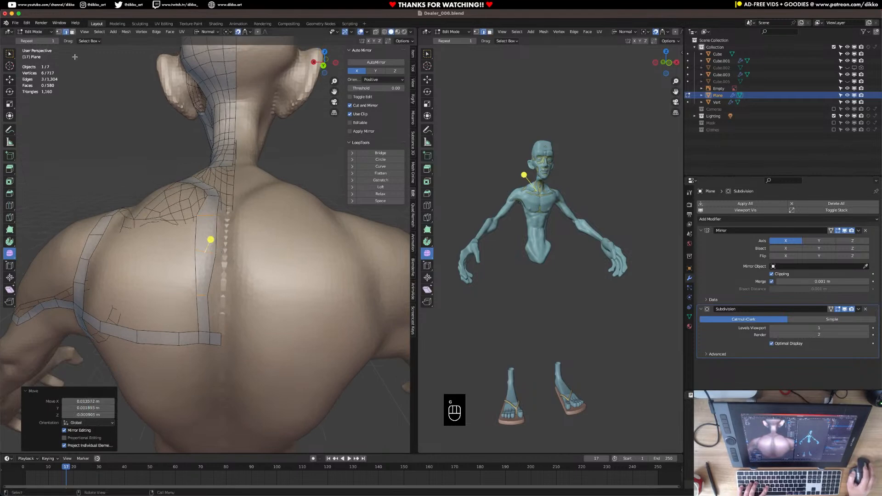
Scale one of the new cross edges beside the spine, then scale the strip's upper cross edge to about 0.607
left_click(210, 250)
key("s")
left_click(224, 252)
left_click(206, 207)
key("s")
left_click(218, 220)
middle_click_drag(218, 219, 304, 245)
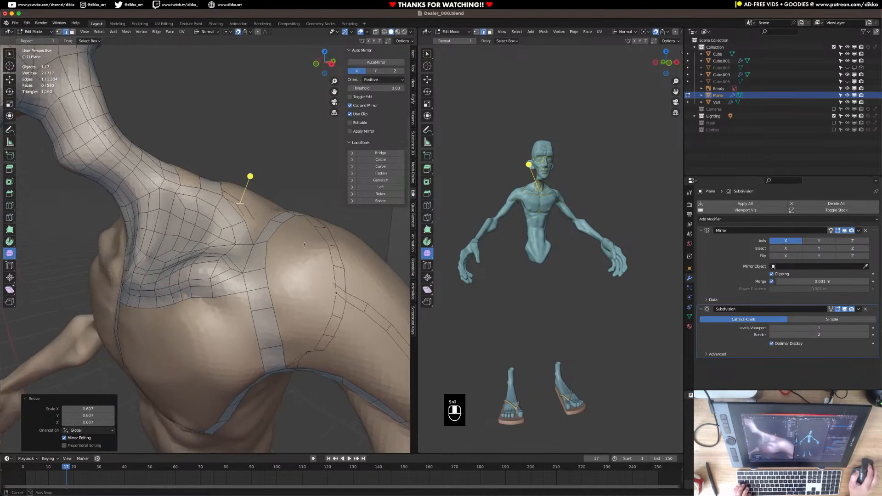
Check the strip's face loop, then move and rotate one middle face beside the spine to even out the strip
left_click(73, 32)
left_click(205, 190, "alt")
middle_click_drag(205, 189, 198, 272)
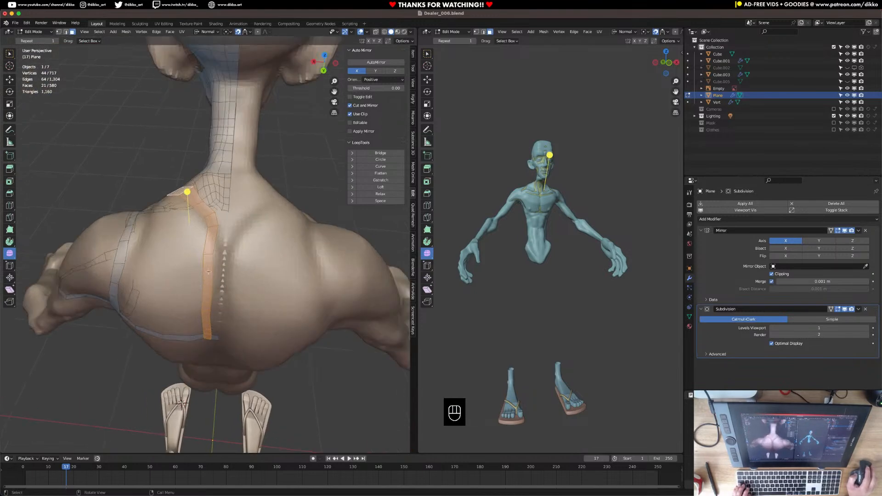
left_click(210, 257)
key("g")
left_click(214, 253)
key("r")
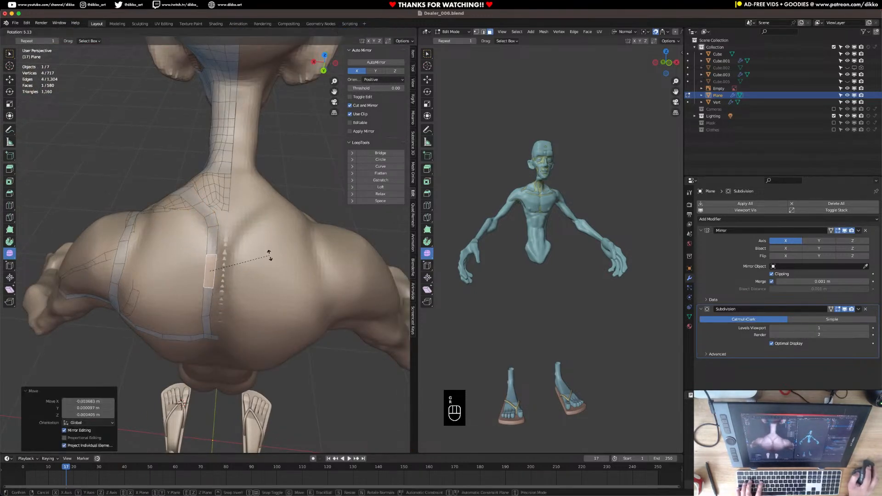
left_click(269, 253)
Reposition two vertices on opposite sides of the strip where it bends over the shoulder
middle_click_drag(231, 219, 218, 231)
left_click(65, 32)
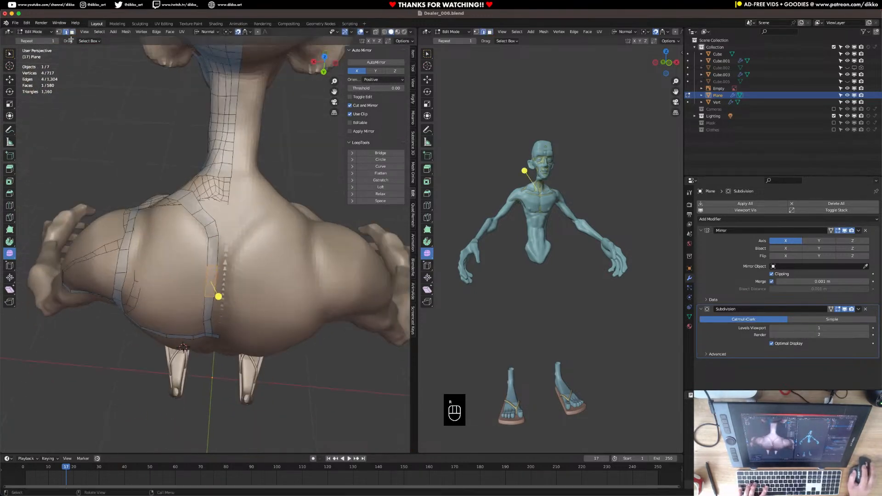
scroll(197, 193, "up", 3)
left_click(203, 195)
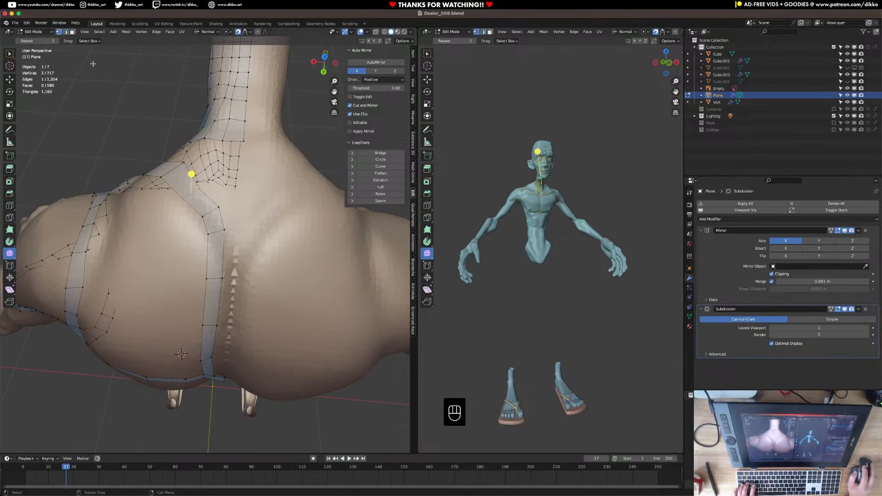
key("g")
left_click(207, 184)
left_click(182, 203)
key("g")
left_click(185, 200)
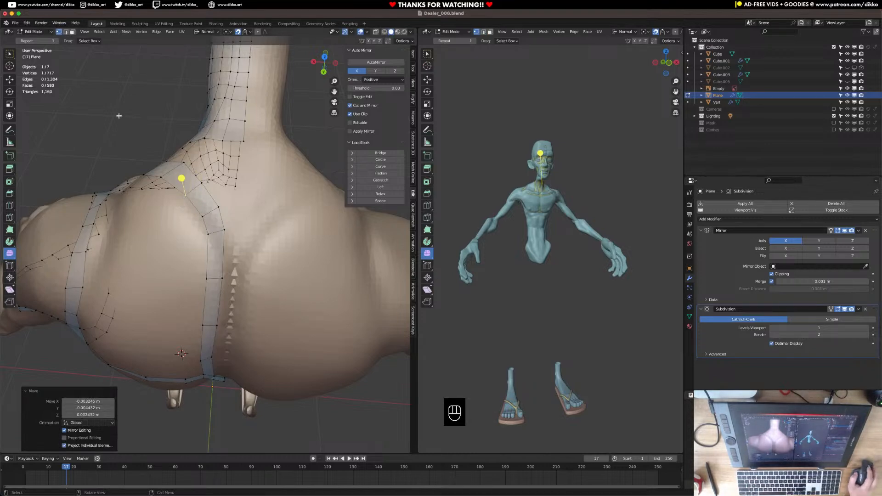
Extrude an upper and a lower side edge of the vertical strip inward to the spine's centerline
left_click(66, 32)
middle_click_drag(216, 257, 241, 250)
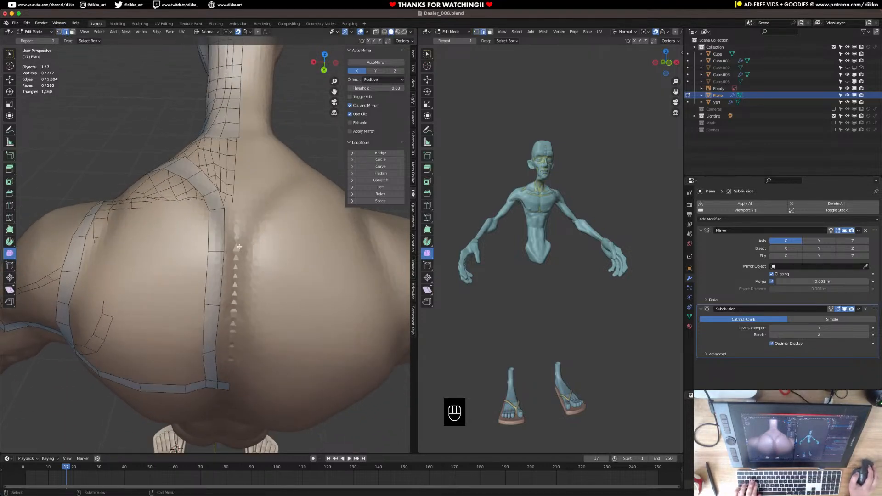
key("e")
left_click(233, 273)
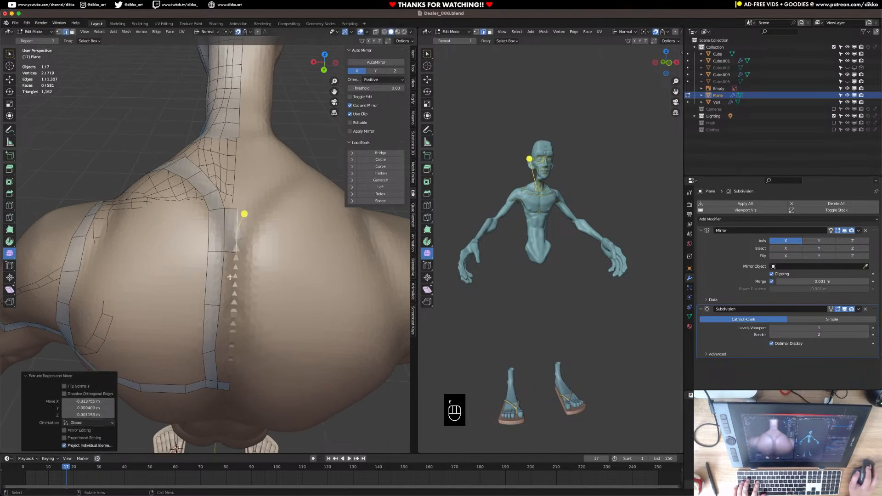
key("e")
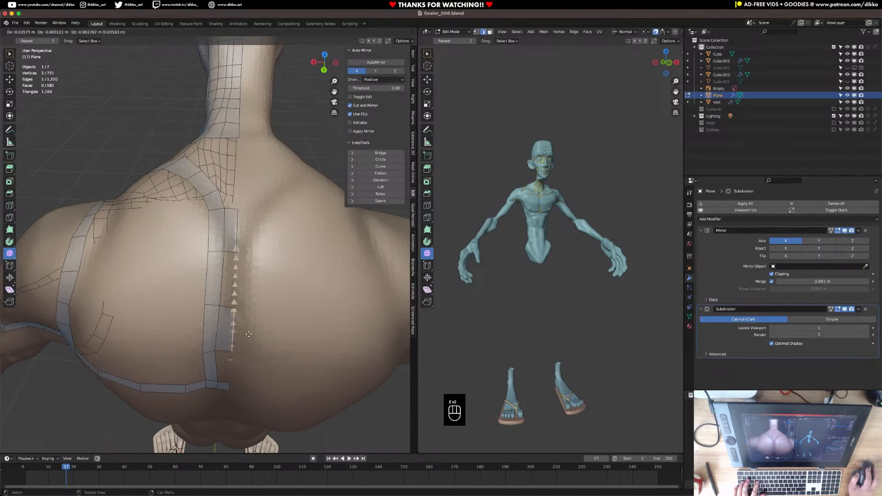
left_click(249, 333)
Fill the gaps in the new column along the spine with faces between the extruded pieces and the lower strip
left_click(234, 254)
left_click(230, 305, "shift")
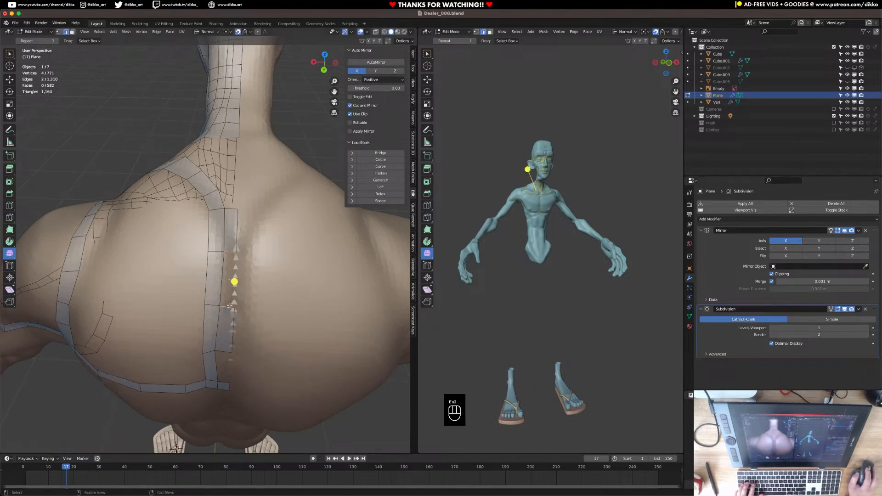
middle_click_drag(229, 304, 218, 247)
left_click(227, 310)
left_click(226, 353, "shift")
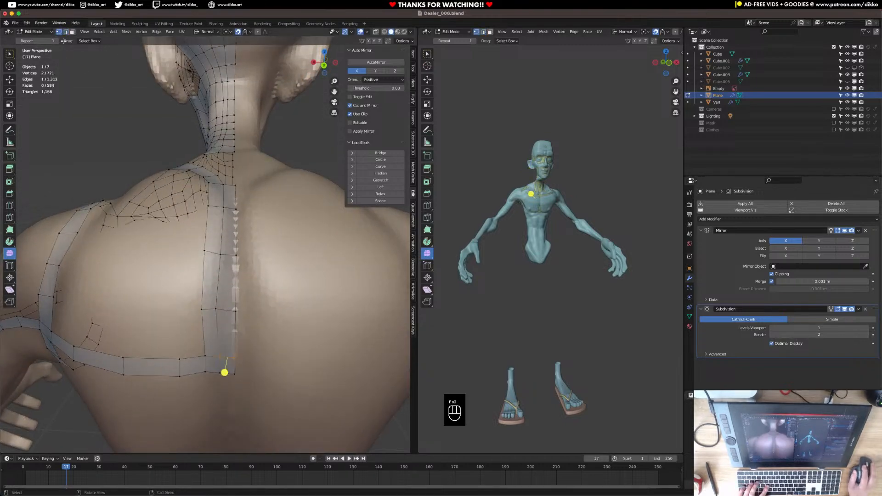
Move individual vertices of the spine-side strip to even out its face spacing on the back
key("g")
left_click(220, 306)
left_click(220, 255)
key("g")
left_click(221, 255)
left_click(205, 252)
key("g")
left_click(206, 256)
middle_click_drag(205, 255, 271, 291)
key("g")
left_click(216, 265)
Add one loop cut across the shoulder strip near the neck and fill two faces joining the strip to the neck mesh
key("super+r")
left_click(199, 241)
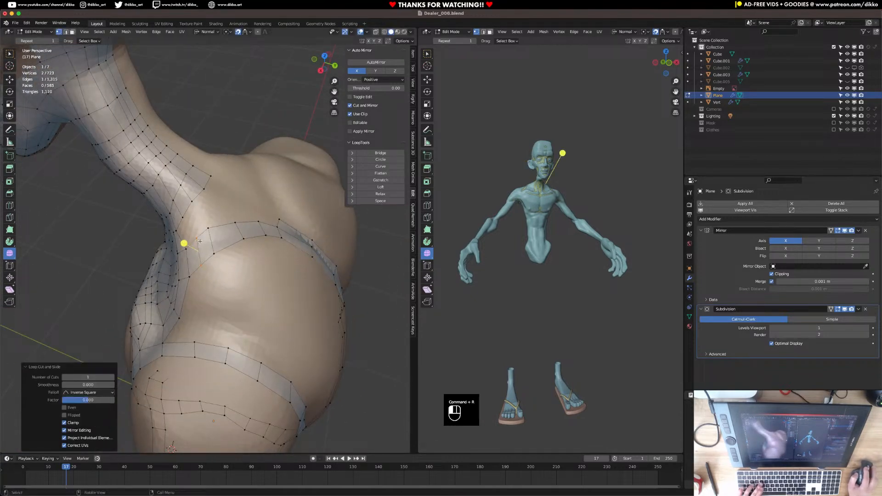
left_click(66, 31)
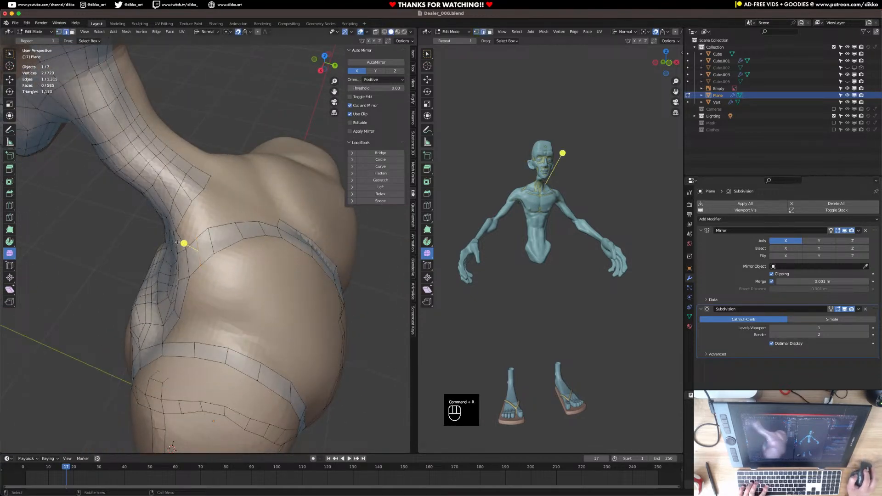
middle_click_drag(182, 242, 164, 236)
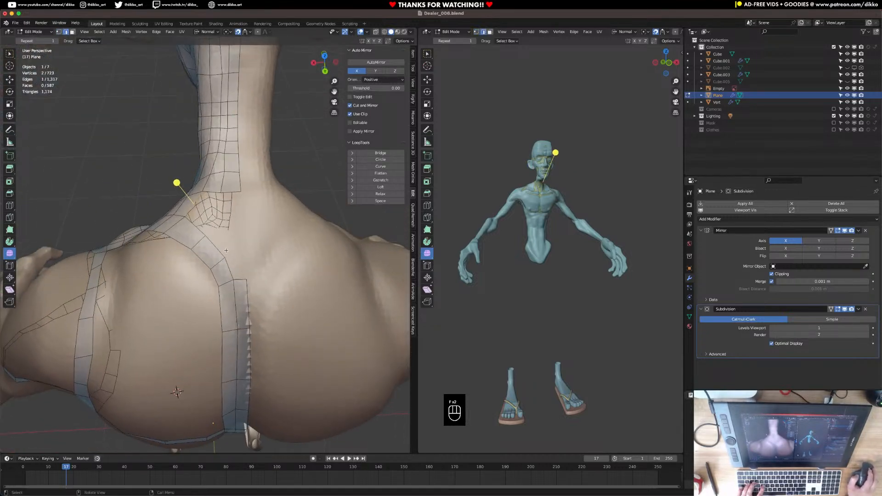
Fill a face between the neck's lower center edge and the top of the spine column, then add a slid loop cut across it
middle_click_drag(227, 250, 228, 209)
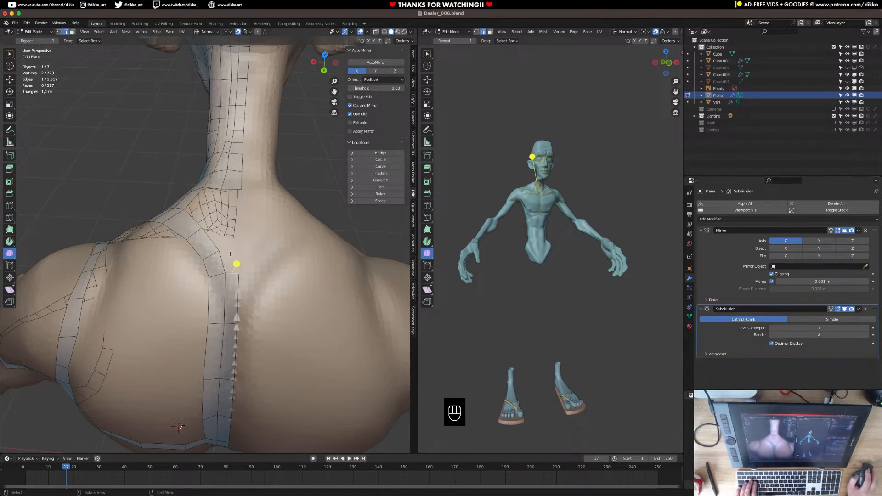
left_click(235, 190)
left_click(235, 214, "shift")
key("ctrl+r")
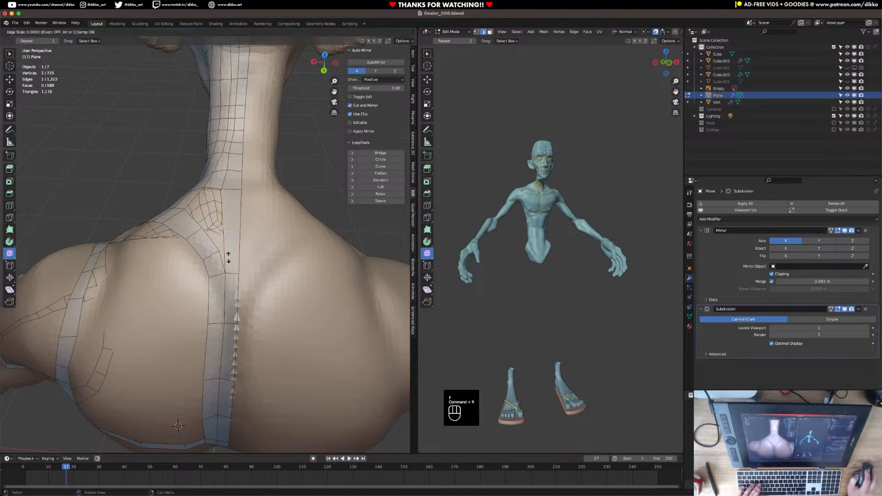
left_click_drag(231, 274, 229, 278)
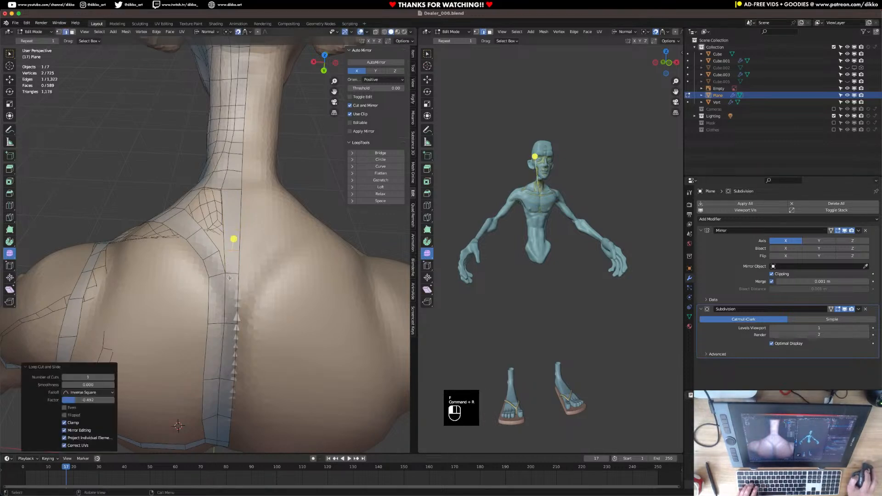
Merge the loop cut's outer vertex with the neighboring strip vertex at their center
left_click(59, 32, "shift")
left_click(219, 251, "shift")
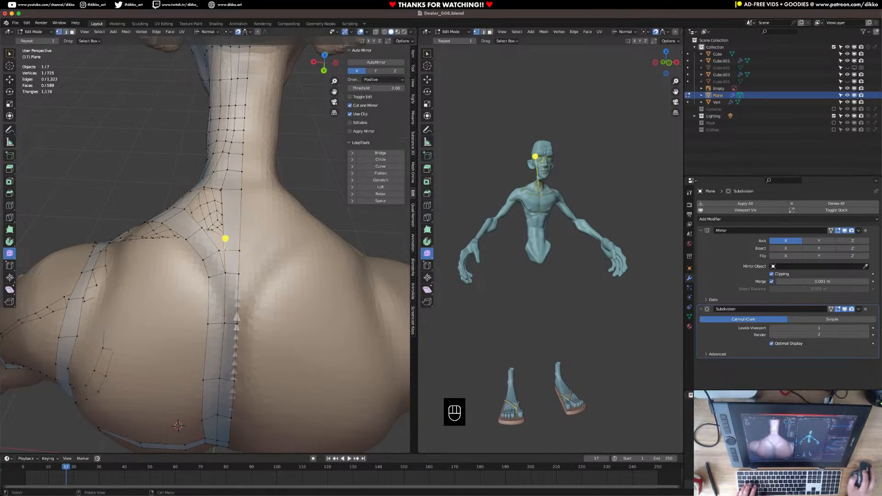
key("m")
left_click(217, 249)
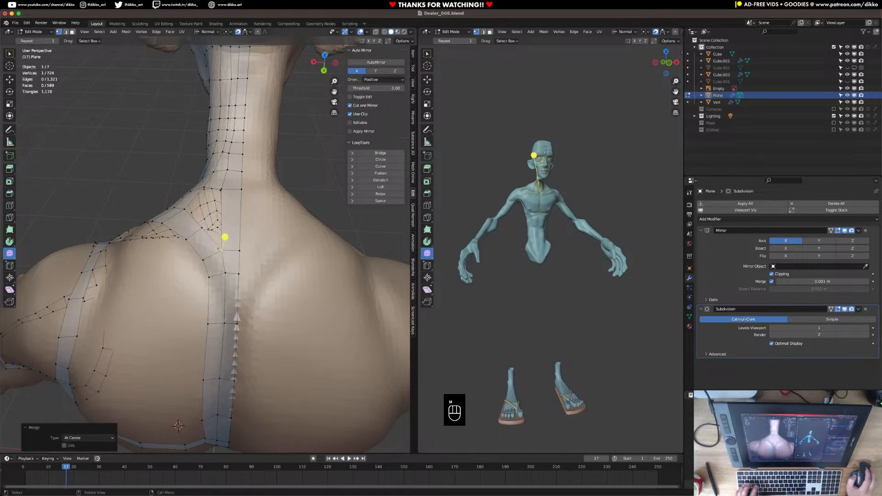
Nudge the merged vertex at the top of the spine, then edge-slide the vertical vertex path on the back of the neck
key("g")
left_click(227, 240)
middle_click_drag(226, 240, 267, 236)
left_click(220, 211)
middle_click_drag(225, 189, 224, 210, "shift")
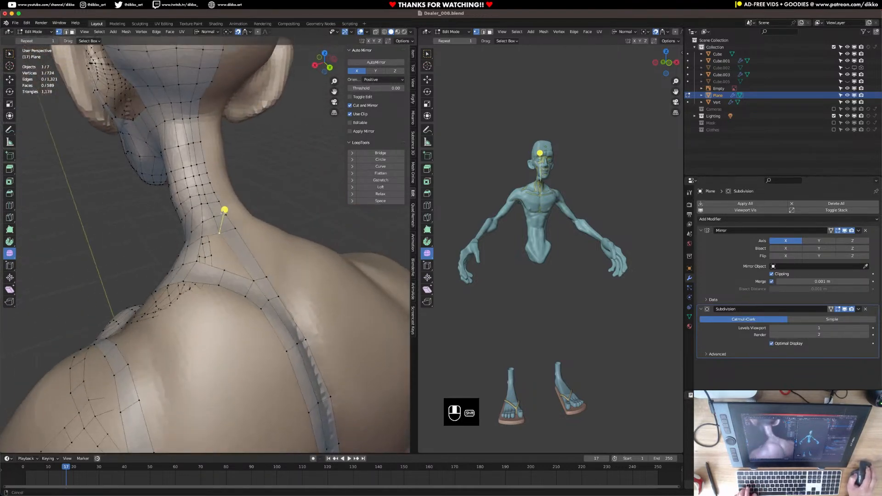
left_click(190, 120, "ctrl")
key("g")
key("g")
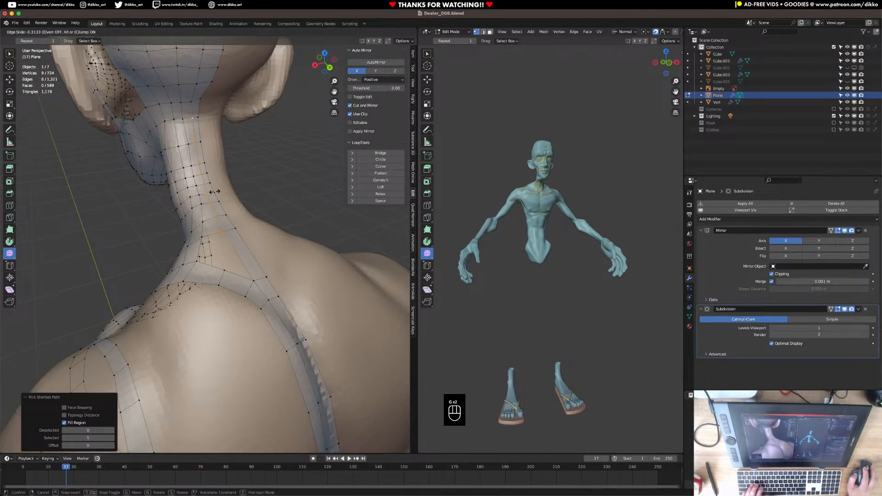
left_click(215, 192)
Add one loop cut down the back of the neck and fill the faces still open at its base
key("super+r")
double_click(213, 223)
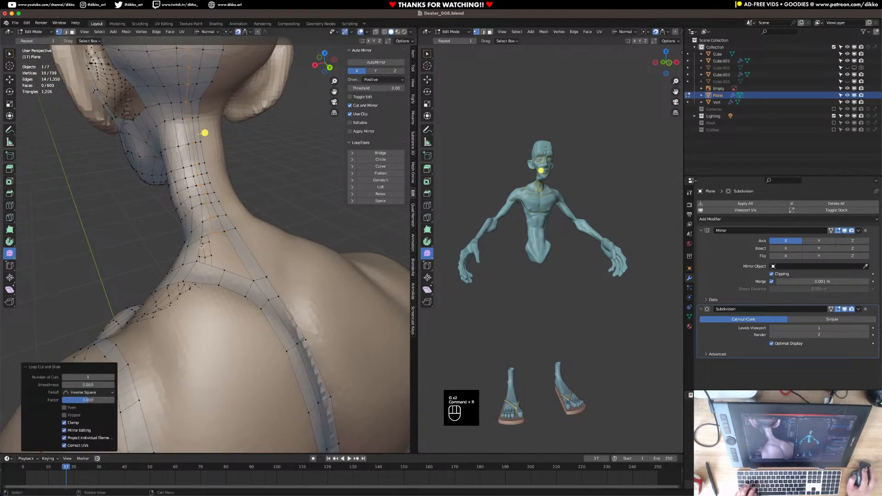
left_click(66, 32)
left_click(201, 241)
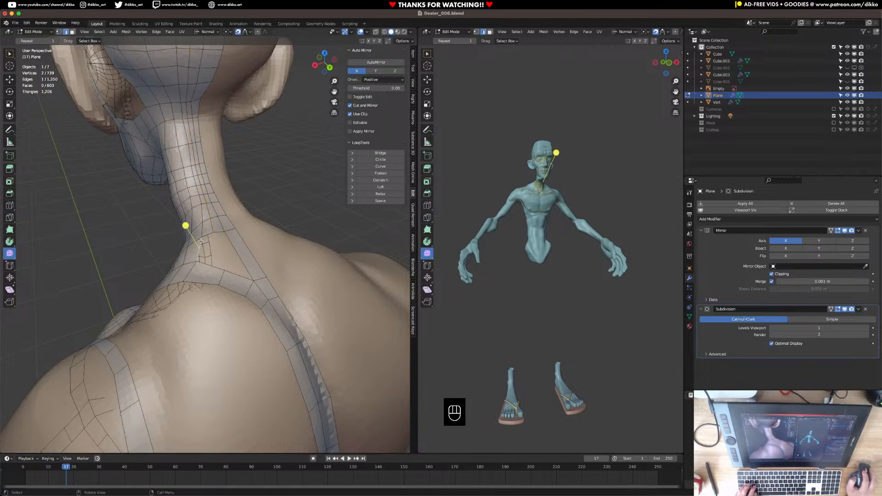
middle_click_drag(201, 241, 217, 267)
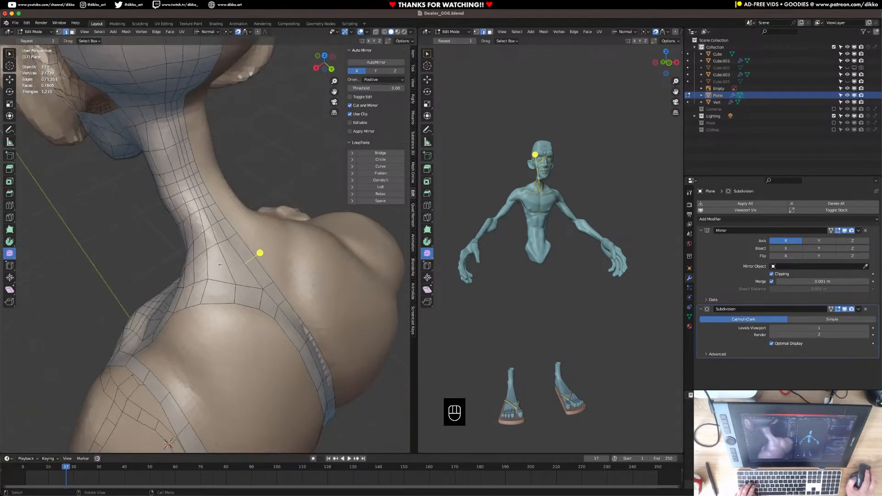
scroll(193, 214, "up", 1)
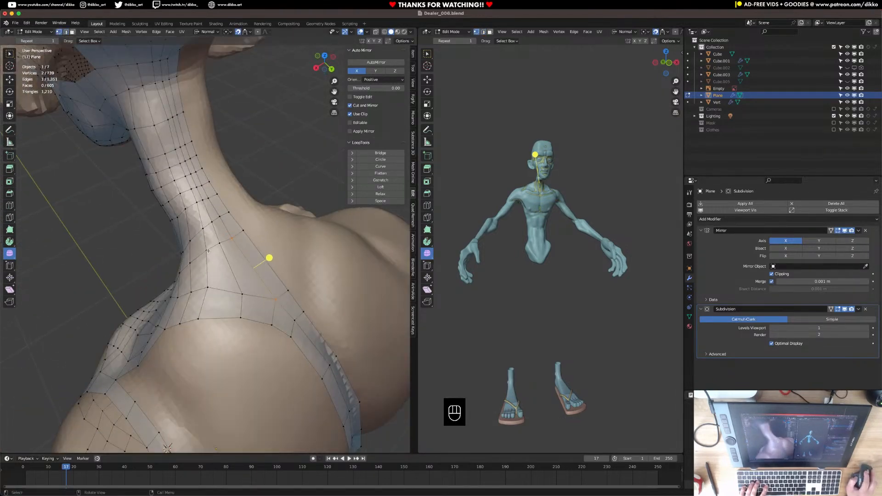
Reposition the vertices around the newly filled faces where the neck meets the upper back
left_click(207, 250)
key("g")
key("g")
key("g")
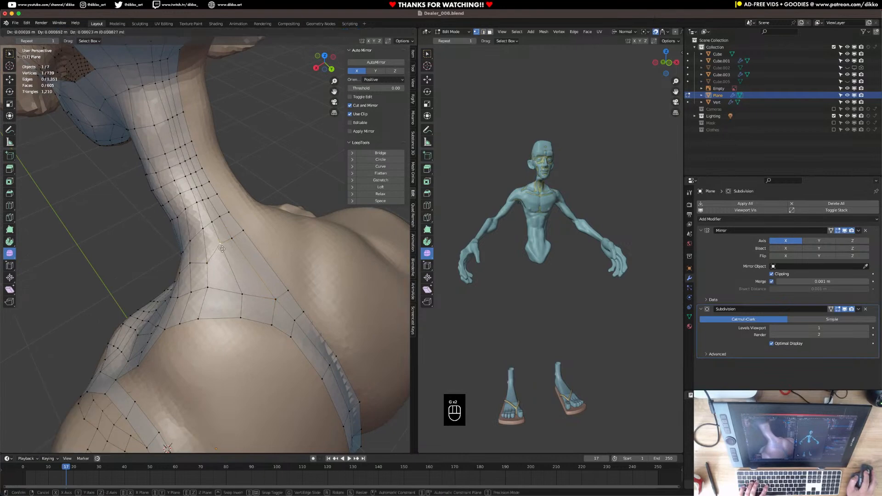
left_click(247, 261)
left_click(244, 231)
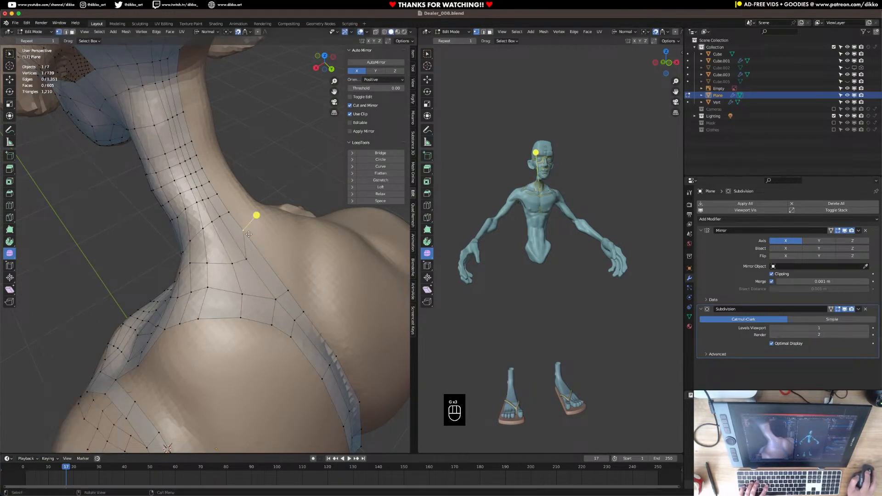
key("g")
left_click(264, 256)
middle_click_drag(263, 255, 287, 251)
Move several vertices around the rear side of the neck base to even out the quad spacing
left_click(211, 258)
key("g")
left_click(211, 256)
key("g")
left_click(210, 255)
middle_click_drag(211, 256, 206, 235)
key("g")
left_click(214, 237)
key("g")
key("g")
left_click(229, 207)
key("g")
left_click(186, 233)
middle_click_drag(185, 233, 223, 191)
Add one loop cut through the neck base and adjust a vertex beside it
left_click(161, 231)
key("super+r")
left_click(204, 227)
middle_click_drag(204, 227, 225, 235)
left_click(225, 236)
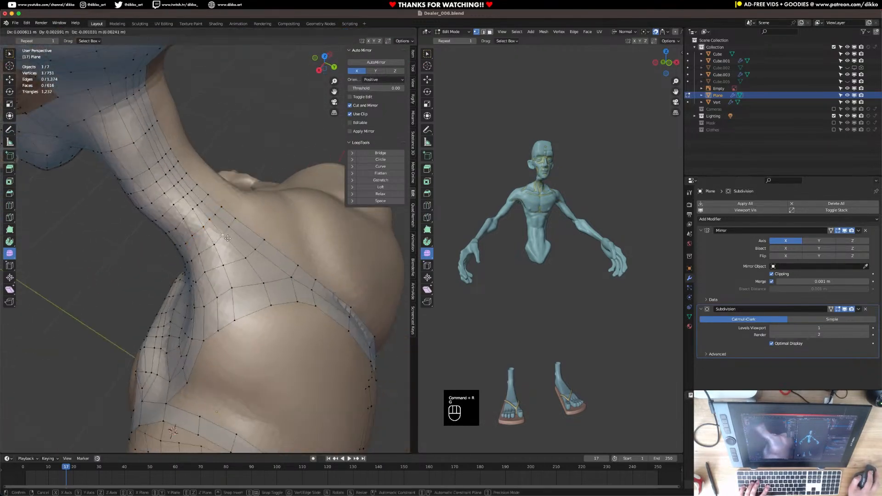
key("g")
left_click(230, 232)
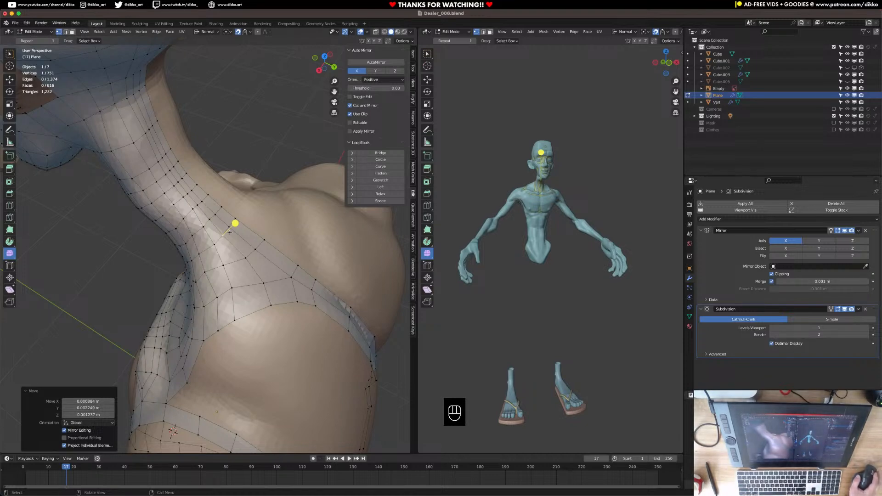
Move vertices along the trapezius slope on the side of the neck to smooth the edge flow
middle_click_drag(229, 232, 228, 259)
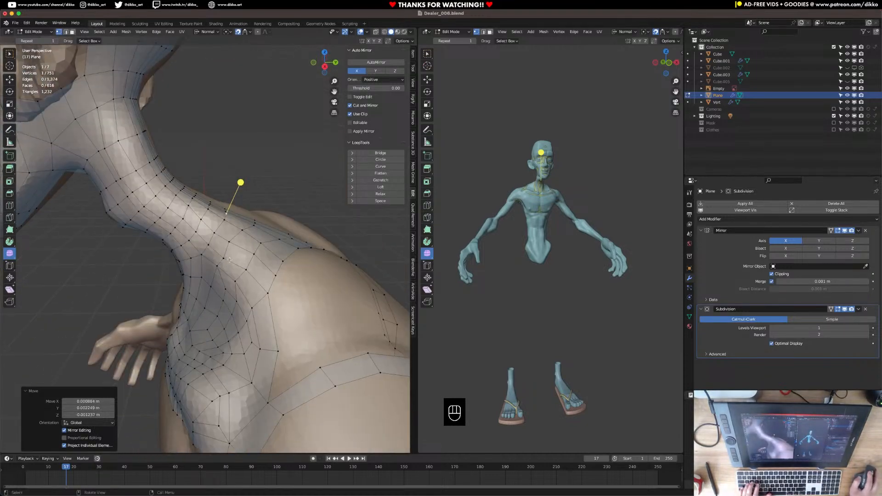
left_click(229, 260)
key("g")
left_click(227, 257)
left_click(230, 243)
key("g")
left_click(231, 242)
middle_click_drag(231, 242, 217, 258)
key("g")
left_click(238, 251)
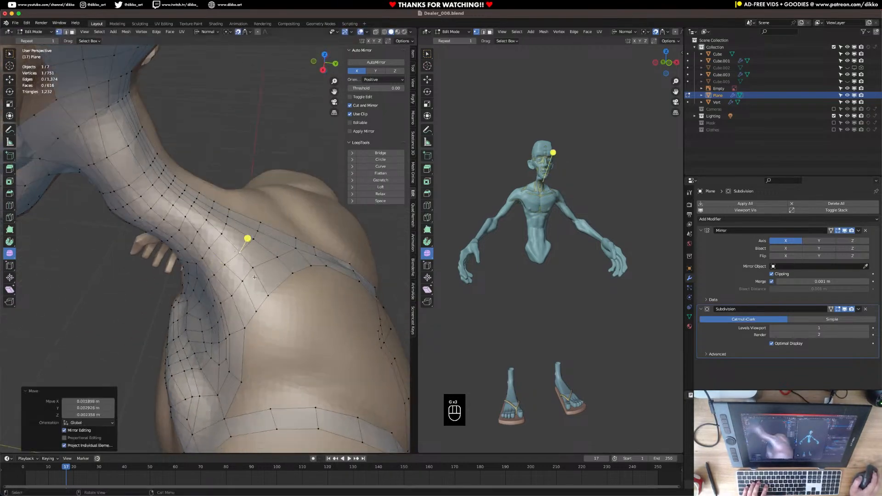
Adjust the vertices at the outer edge of the trapezius, just above the open shoulder gap
left_click(255, 268)
key("g")
left_click(257, 271)
left_click(233, 296)
key("g")
left_click(233, 298)
left_click(243, 282)
key("g")
middle_click_drag(239, 289, 229, 272)
Examine the full sculpt and isolated objects in Object Mode, then return to editing the retopology mesh at the shoulder
key("Tab")
key("KP_Divide")
key("KP_Divide")
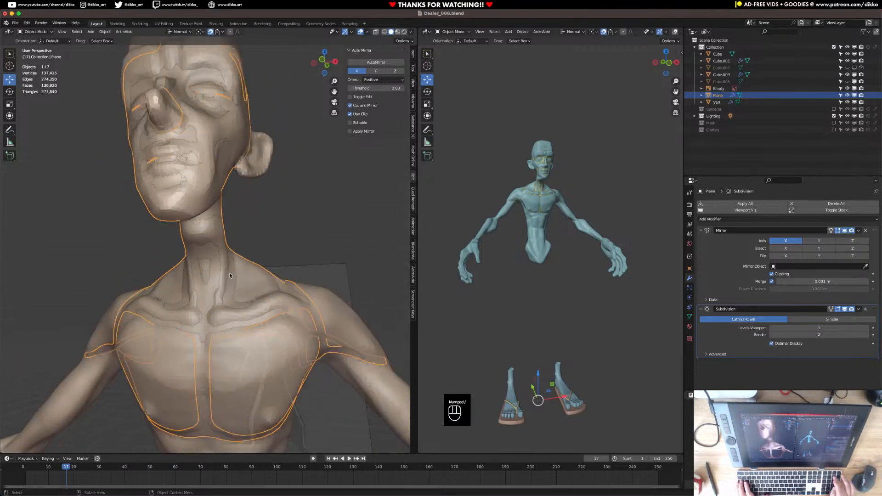
left_click(301, 302, "shift")
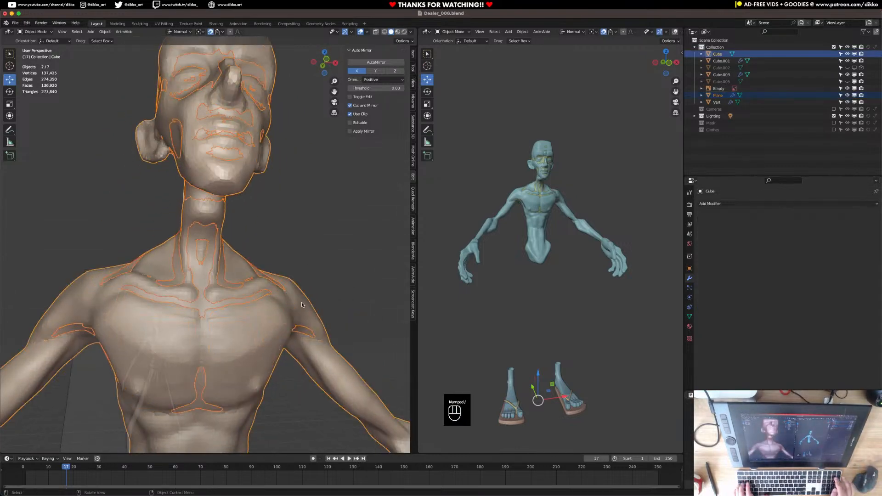
left_click(243, 196)
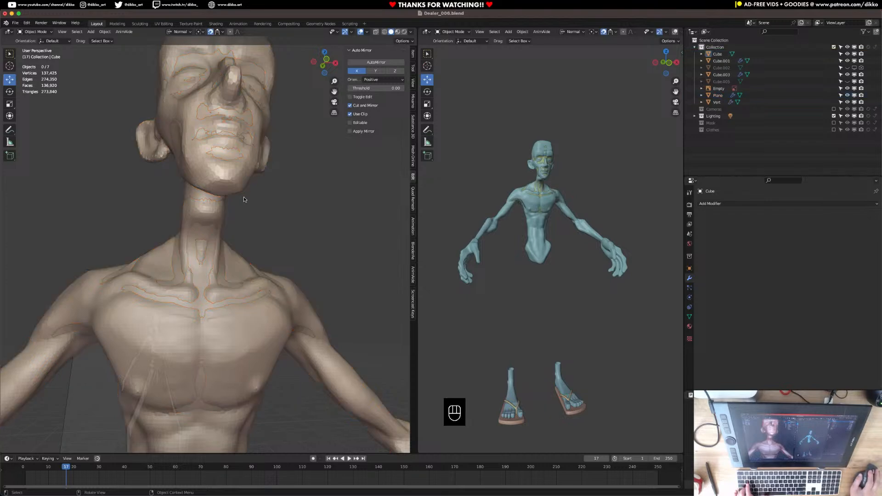
left_click(217, 200)
key("KP_Divide")
middle_click_drag(217, 201, 124, 240)
key("KP_Divide")
key("KP_Divide")
key("KP_Divide")
key("Tab")
middle_click_drag(124, 243, 246, 279)
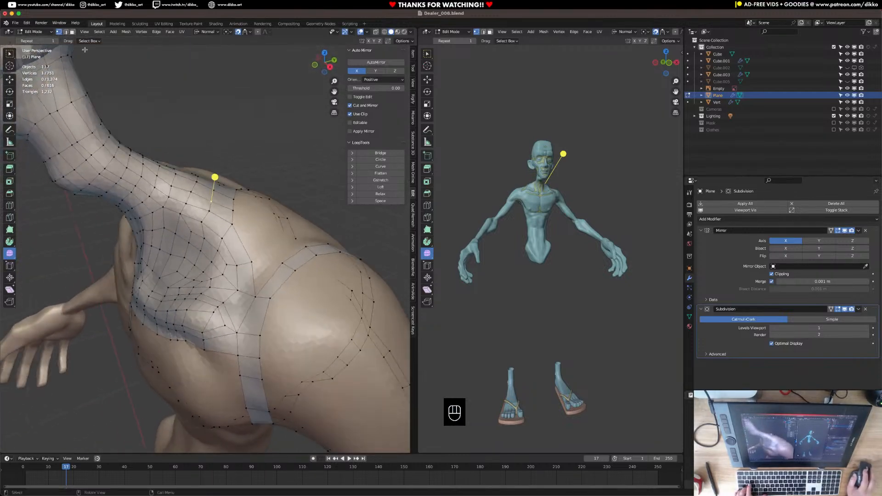
middle_click_drag(218, 185, 253, 225)
middle_click_drag(267, 279, 229, 230)
Select the face loop running down the neck and around the collarbone hollow to examine its flow at the shoulder
left_click(72, 33)
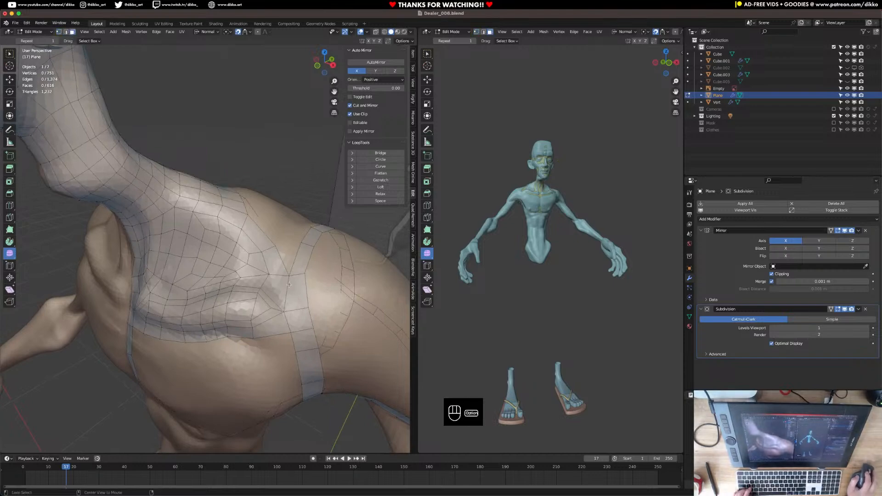
left_click(275, 292, "alt")
scroll(250, 275, "down", 2)
middle_click_drag(276, 292, 248, 311)
scroll(236, 267, "up", 2)
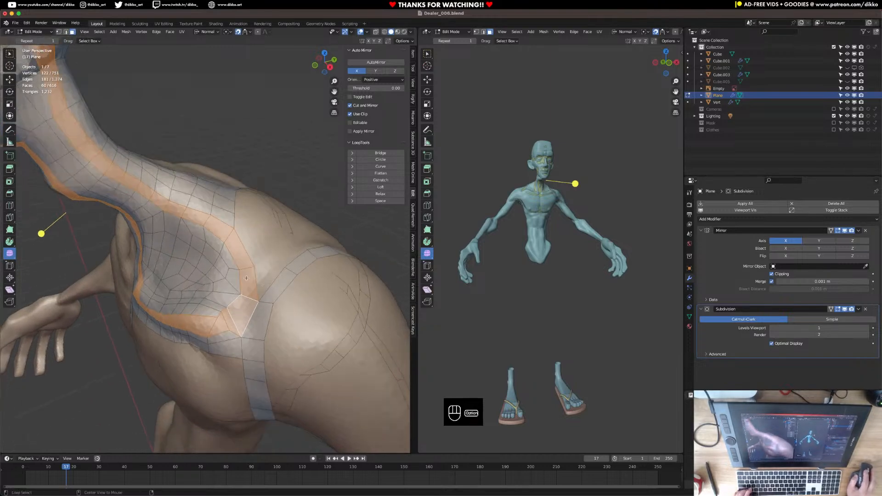
middle_click_drag(256, 276, 111, 92)
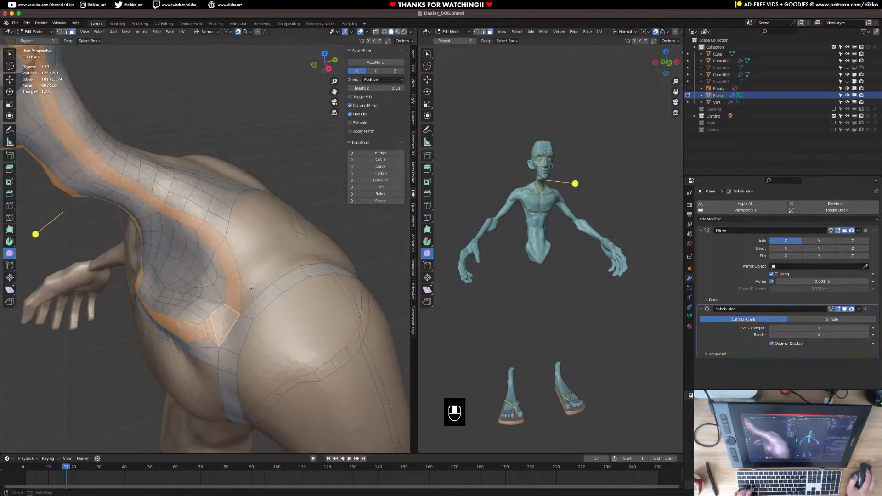
Fill two faces from the corner where the neck mesh meets the shoulder strip, building along the strip's inner edge
left_click(59, 31)
left_click(271, 282)
left_click(242, 279, "shift")
mouse_move(248, 283)
middle_mouse_down()
mouse_move(215, 305)
mouse_move(244, 295)
middle_mouse_up()
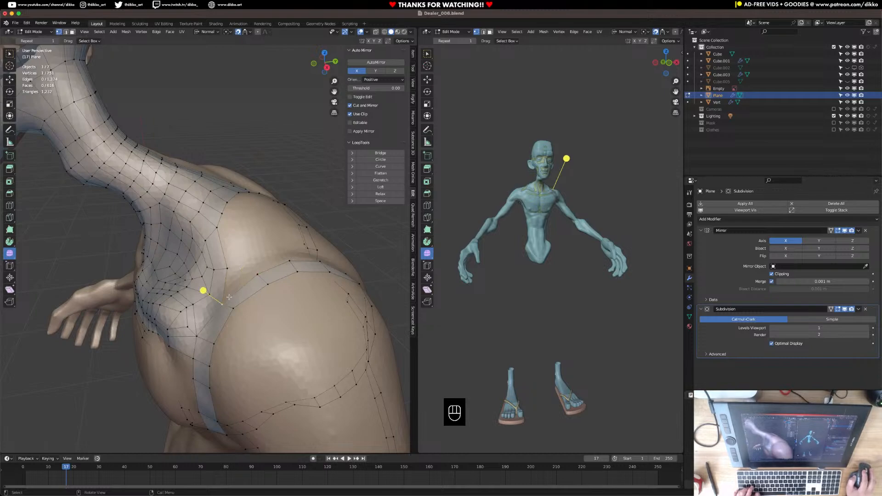
key("f")
left_click(214, 305)
middle_click_drag(344, 310, 337, 325)
left_click(252, 287)
key("f")
left_click(255, 285)
middle_click_drag(255, 285, 235, 310)
Extend the new row with three more faces along the inner edge of the shoulder strip toward the back
left_click(237, 316)
key("f")
left_click(250, 311)
left_click(270, 334)
key("f")
left_click(275, 335)
middle_click_drag(274, 334, 221, 337)
left_click(154, 340)
key("f")
left_click(157, 344)
Fill three faces bridging the gap between the trapezius edge and the widened shoulder strip
left_click(65, 32)
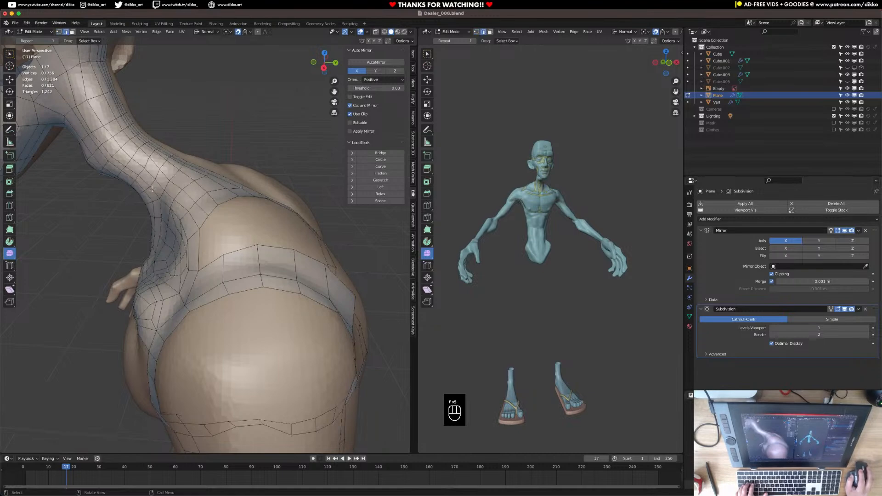
key("f")
middle_click_drag(222, 247, 148, 154)
key("f")
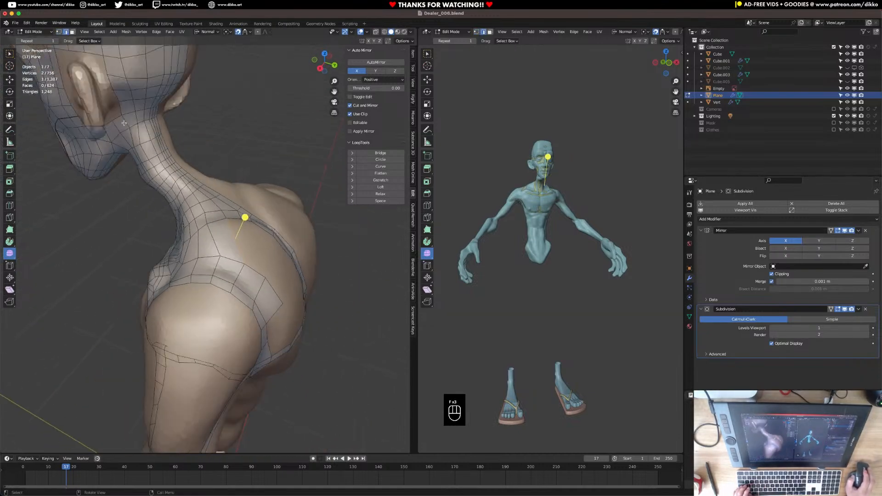
Try to fill more faces in the corner between the neck base and the shoulder strip, then undo them
left_click(234, 266, "alt")
mouse_move(233, 266)
middle_mouse_down()
mouse_move(250, 263)
mouse_move(211, 255)
mouse_move(221, 229)
mouse_move(236, 281)
middle_mouse_up()
left_click(225, 253, "alt")
key("1")
scroll(209, 225, "up", 3)
left_click(204, 228)
key("f")
left_click(212, 239)
middle_click_drag(212, 239, 239, 226)
key("f")
left_click(239, 226)
left_click(239, 226)
key("f")
left_click(246, 228)
left_click(247, 212)
key("f")
left_click(258, 223)
middle_click_drag(257, 223, 252, 245)
left_click(241, 209)
middle_click_drag(245, 215, 275, 198)
key("super+z")
key("super+z")
Reposition the vertices at the trapezius edge and add one loop cut through the filled shoulder area
key("g")
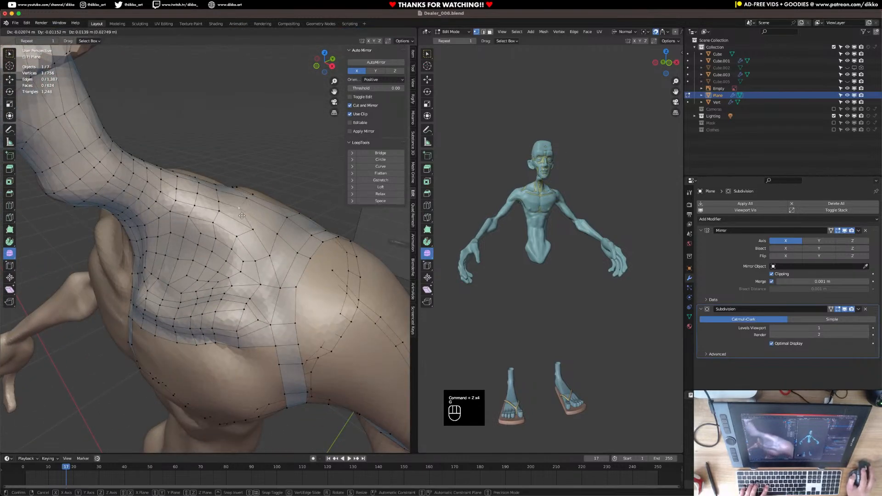
left_click(248, 218)
key("g")
left_click(244, 205)
key("super+r")
left_click(252, 236)
left_click(255, 242)
Move the vertices on the inner edge of the shoulder flap to even out its faces on the back
middle_click_drag(256, 242, 231, 225)
left_click(176, 291)
key("g")
left_click(170, 284)
key("g")
left_click(154, 259)
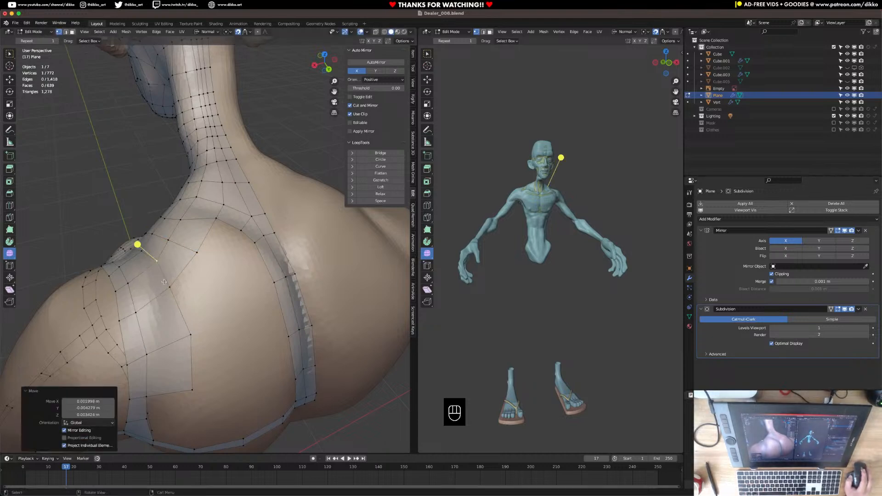
middle_click_drag(165, 281, 201, 346)
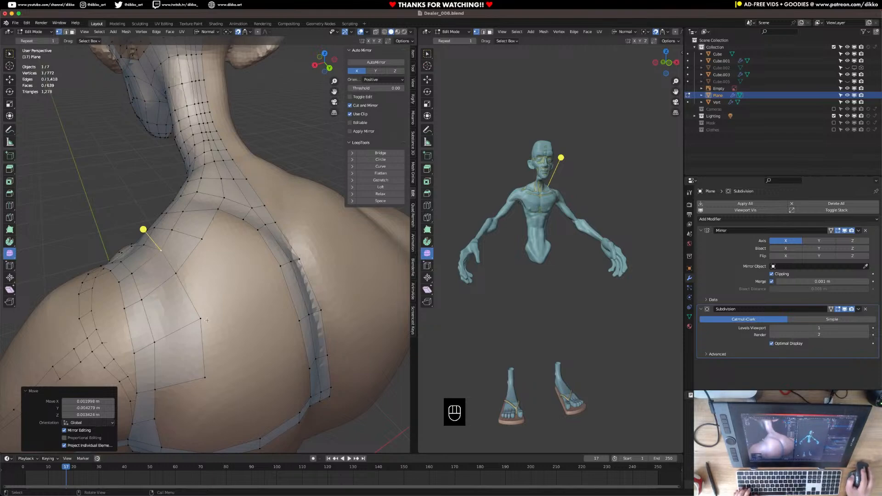
middle_click_drag(205, 354, 200, 347)
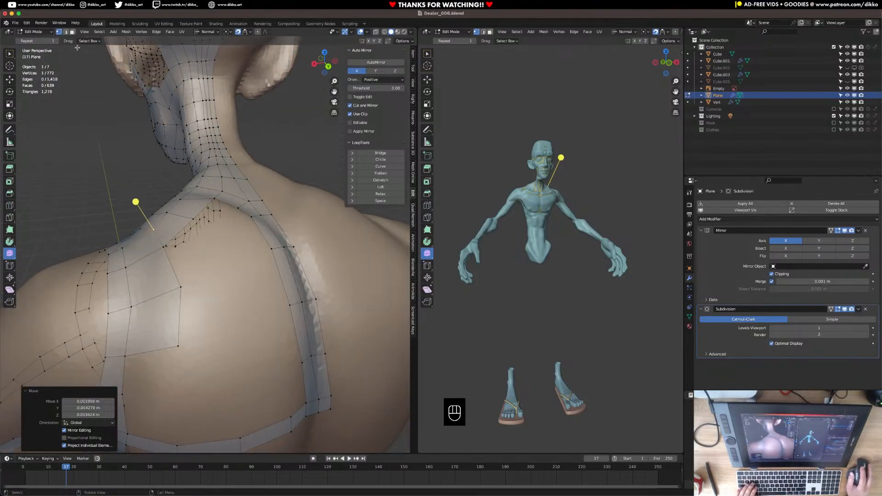
Add one loop cut across the shoulder flap and one across the spine strip
left_click(65, 32)
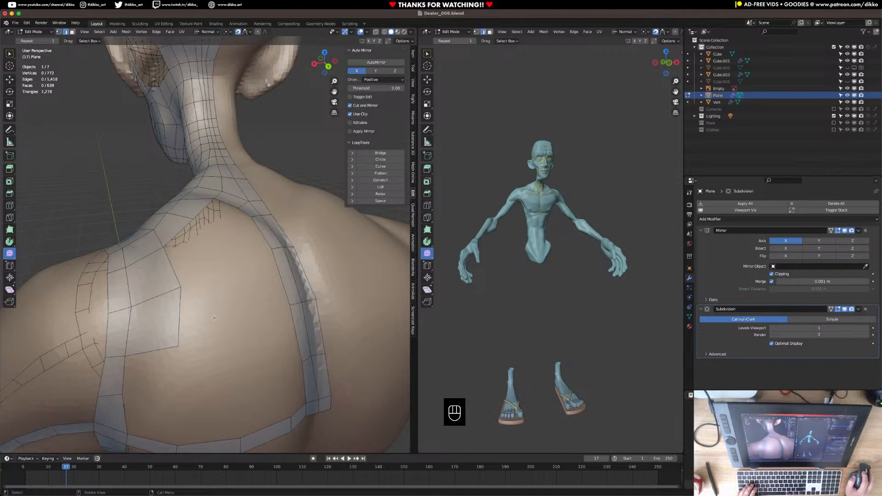
key("super+r")
left_click(186, 326)
key("super+r")
left_click(279, 293)
mouse_move(196, 321)
middle_mouse_down()
mouse_move(172, 345)
mouse_move(193, 319)
middle_mouse_up()
Fill a face bridging the shoulder flap to the spine strip and divide it with 4 loop cuts
left_click(153, 315)
left_click(270, 283, "shift")
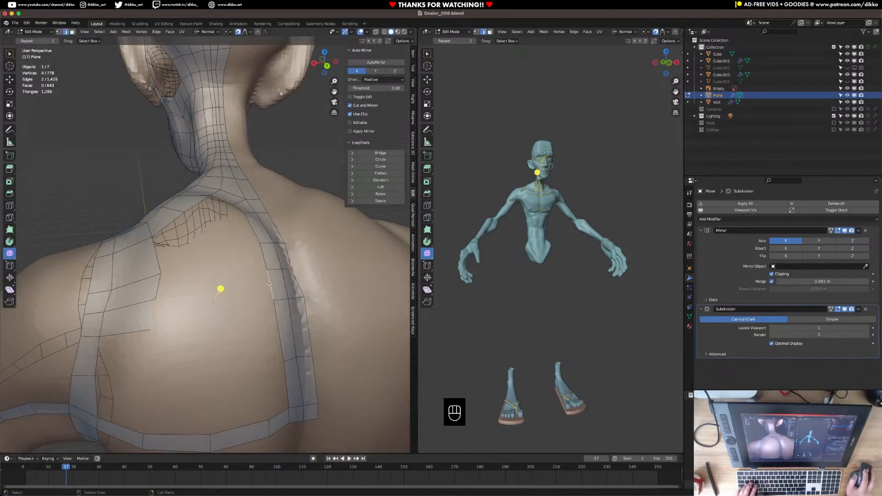
key("super+r")
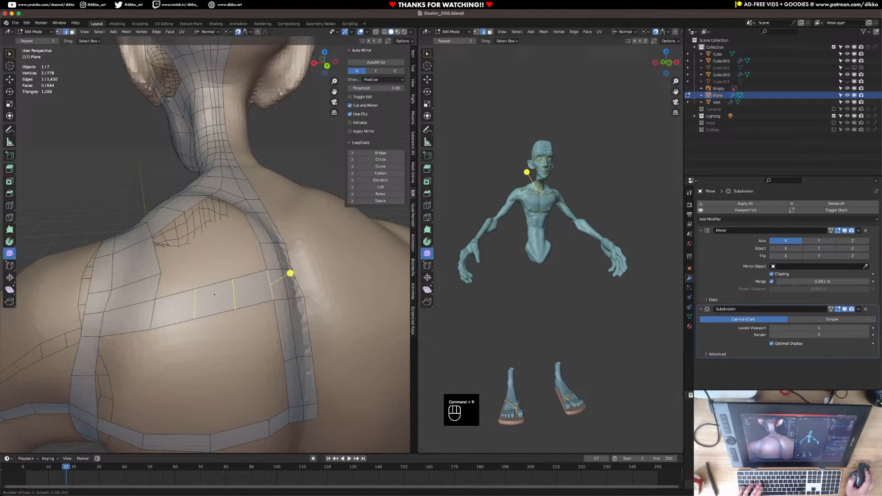
scroll(214, 294, "up", 1)
left_click(215, 295)
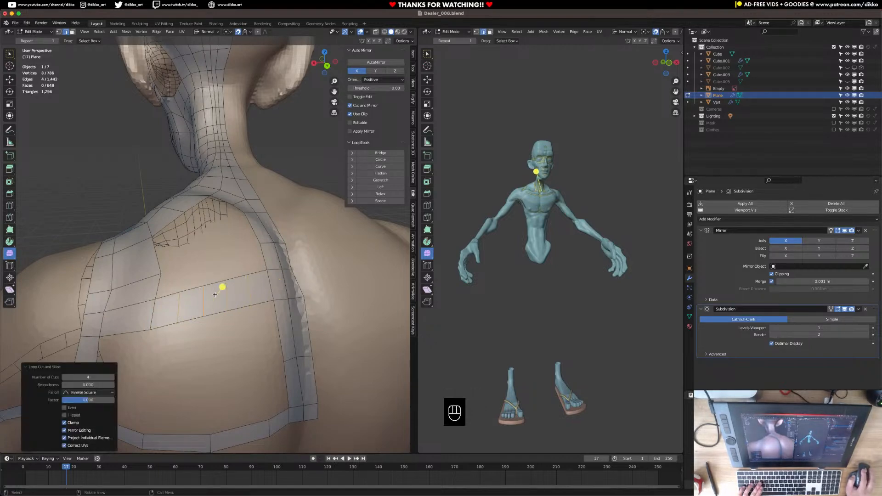
middle_click_drag(214, 294, 208, 308)
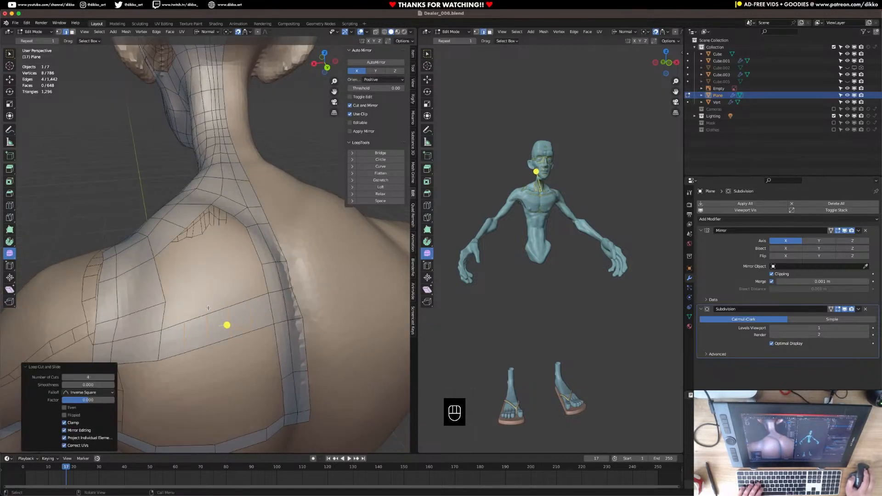
Undo the misplaced face fill and slide the cross edge on the shoulder flap along its surface by a factor of about 0.25
left_click(137, 312)
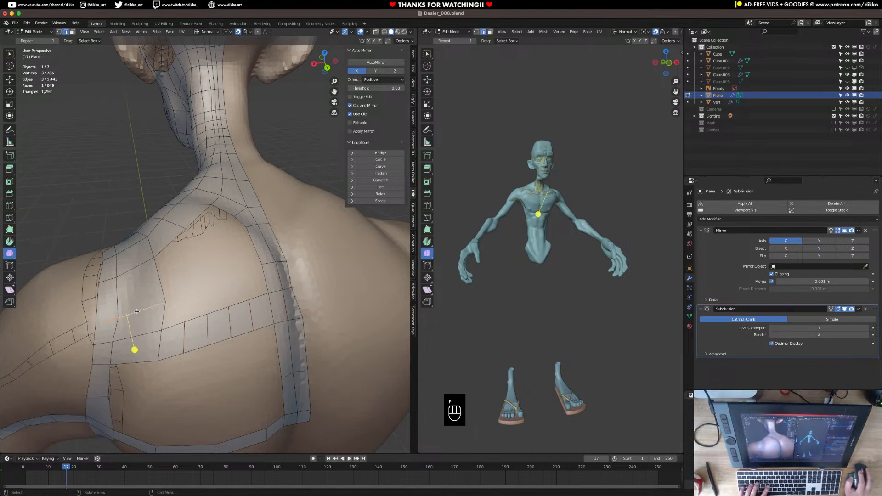
key("super+z")
key("g")
key("g")
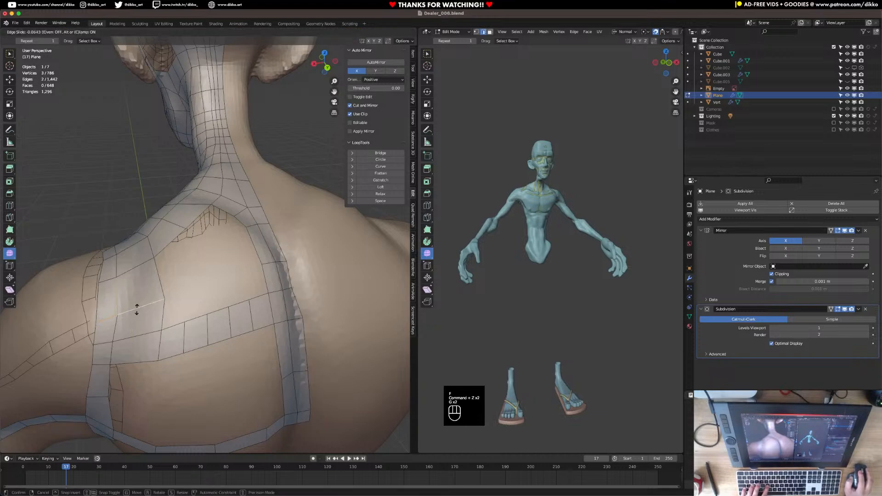
left_click(136, 304)
middle_click_drag(203, 265, 195, 274)
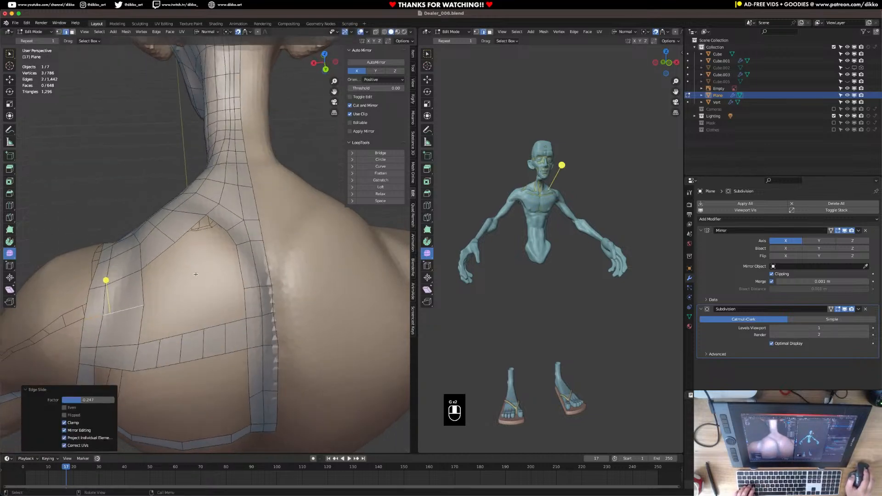
Reposition individual vertices down the shoulder flap's inner edge, including its corner with the bridging strip, to smooth the contour
left_click(59, 33)
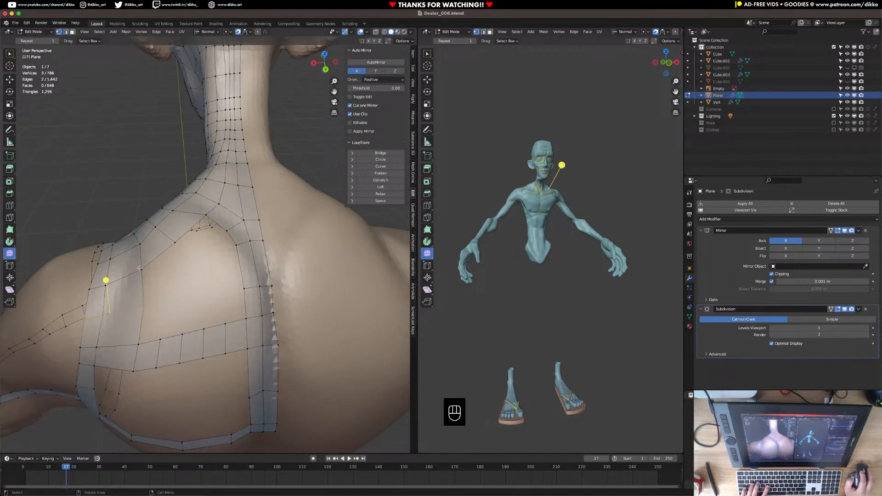
key("g")
left_click(140, 301)
key("g")
left_click(134, 349)
key("g")
left_click(124, 370)
left_click(131, 348)
key("g")
left_click(130, 348)
left_click(135, 316)
key("g")
left_click(127, 319)
key("g")
left_click(135, 274)
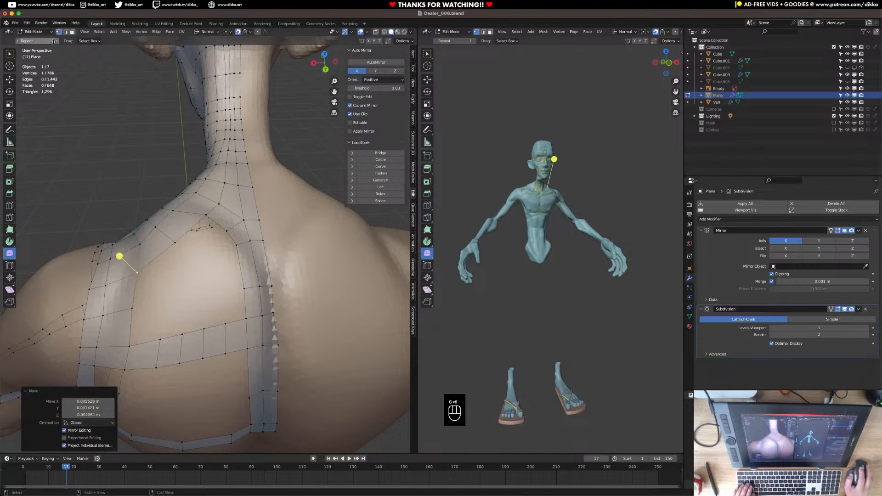
left_click(181, 340)
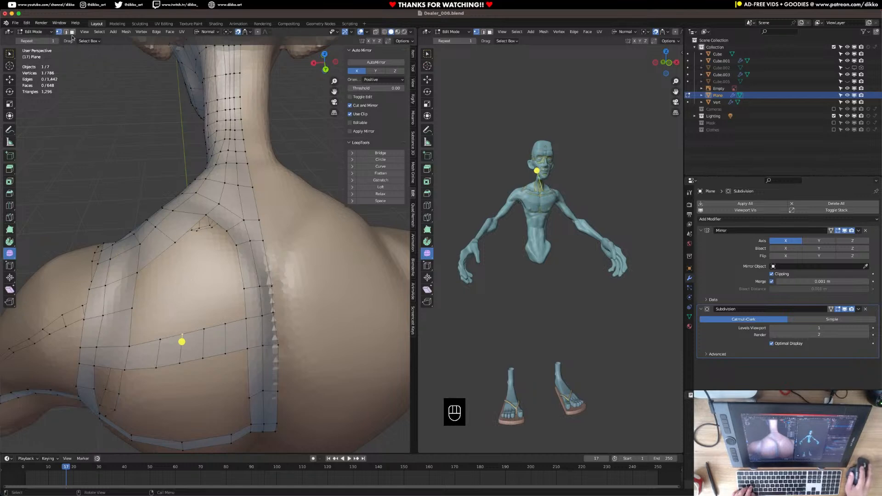
Extrude the two boundary edges beneath the trapezius peak downward onto the upper back
left_click(192, 230)
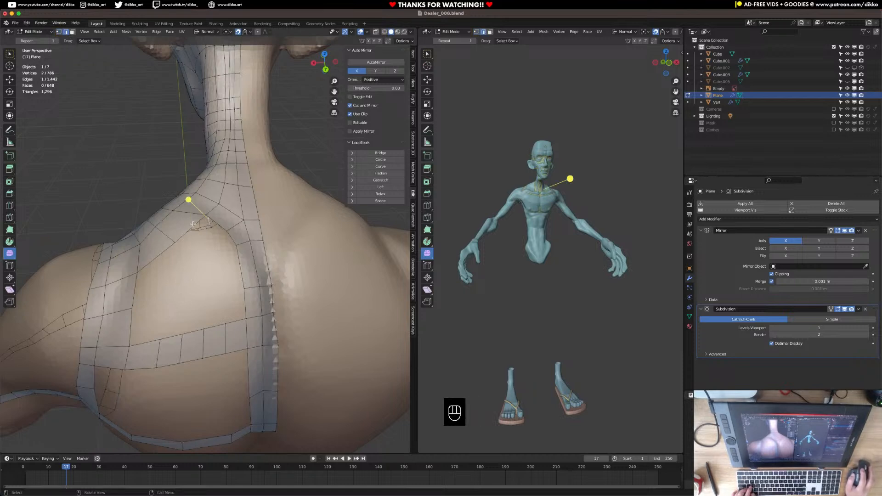
left_click(203, 206, "shift")
key("e")
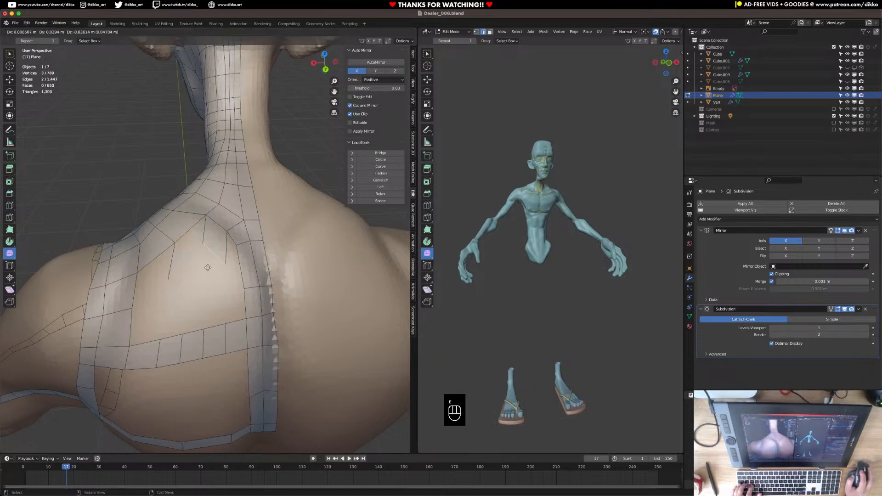
left_click(207, 267)
Move the vertices of the extruded edges upward and apart so the two new quads are shorter and follow the back
left_click(173, 275)
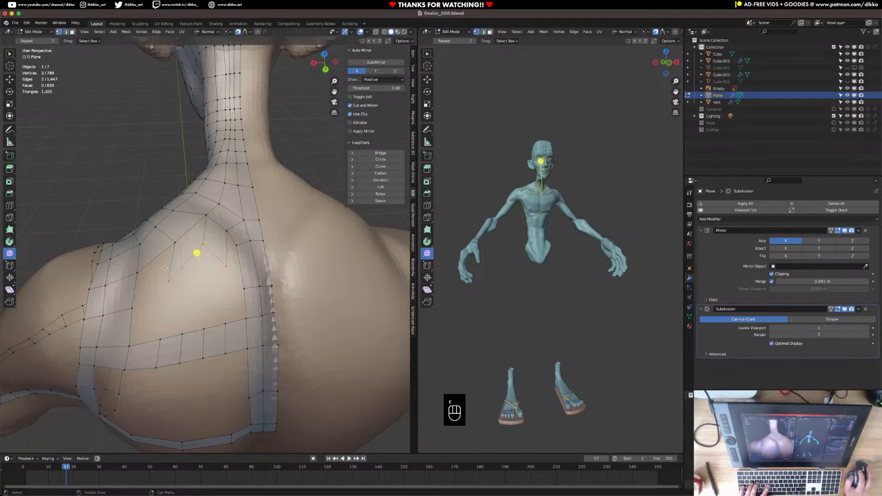
key("g")
left_click(180, 260)
key("g")
left_click(193, 263)
key("g")
left_click(204, 259)
key("g")
left_click(208, 265)
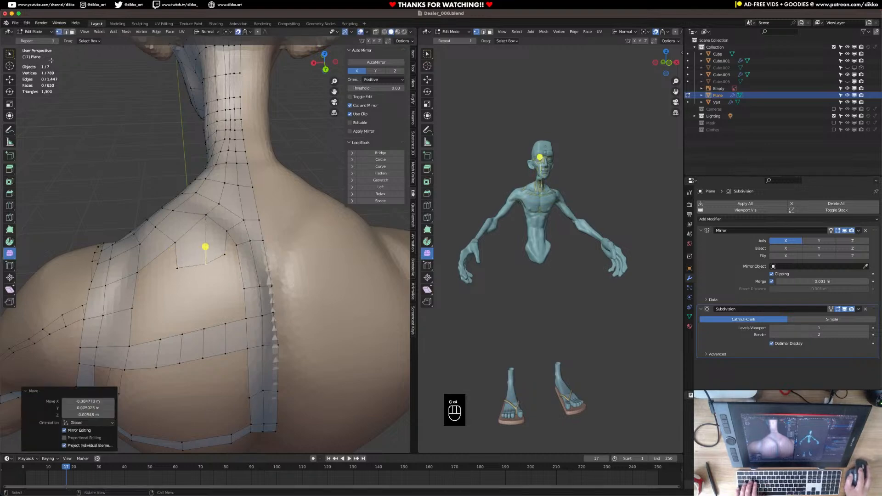
Fill a face between the extruded quads and the shoulder flap, and nudge the vertex near the top of the spine strip
left_click(65, 31)
left_click(178, 260)
middle_click_drag(198, 271, 163, 318)
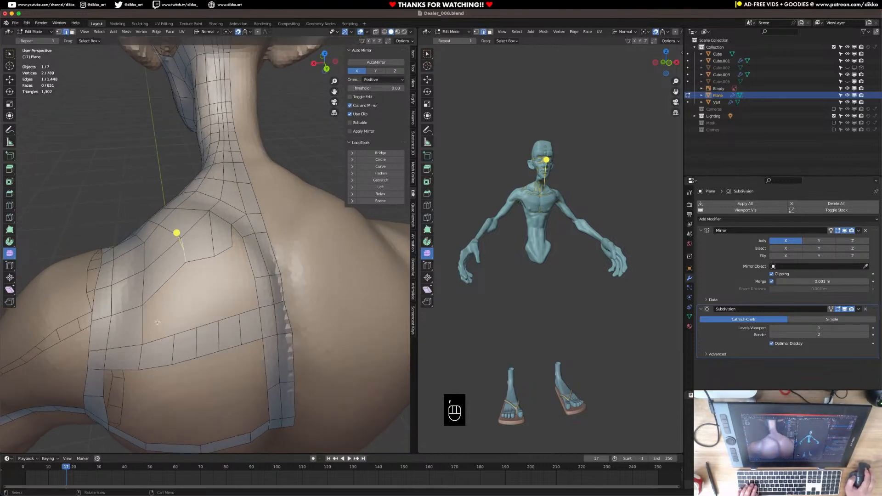
middle_click_drag(174, 285, 191, 234)
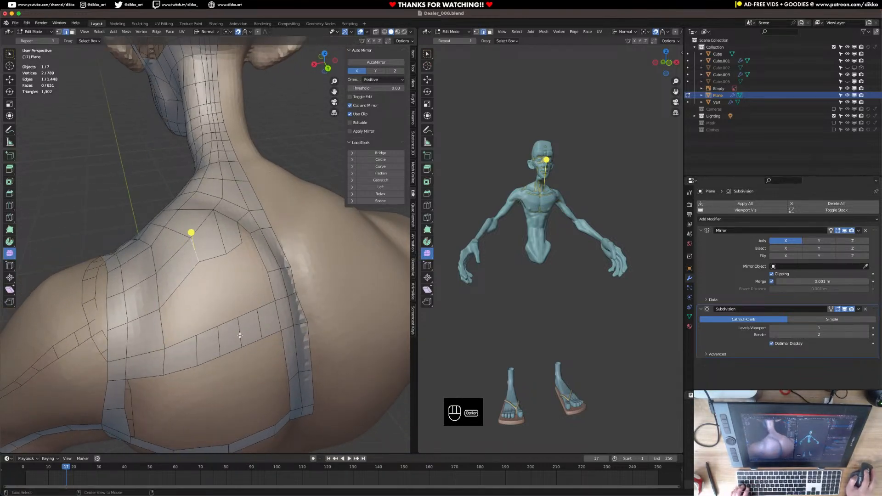
middle_click_drag(243, 327, 226, 327)
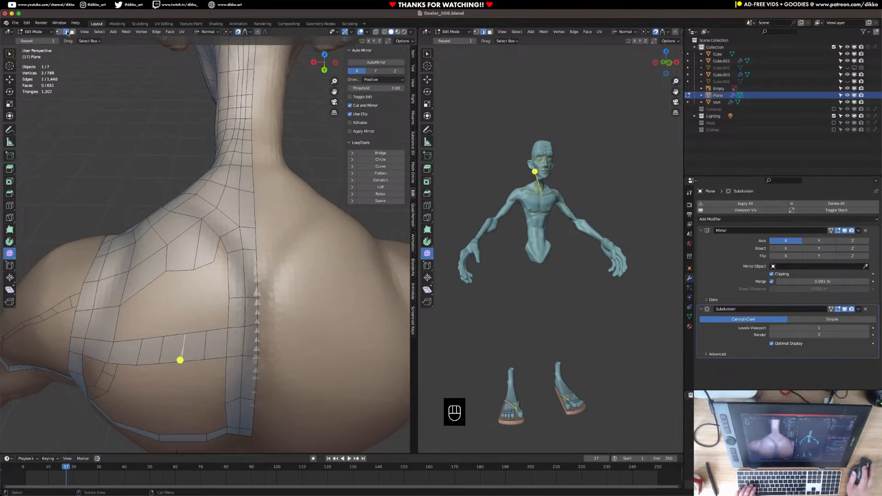
key("g")
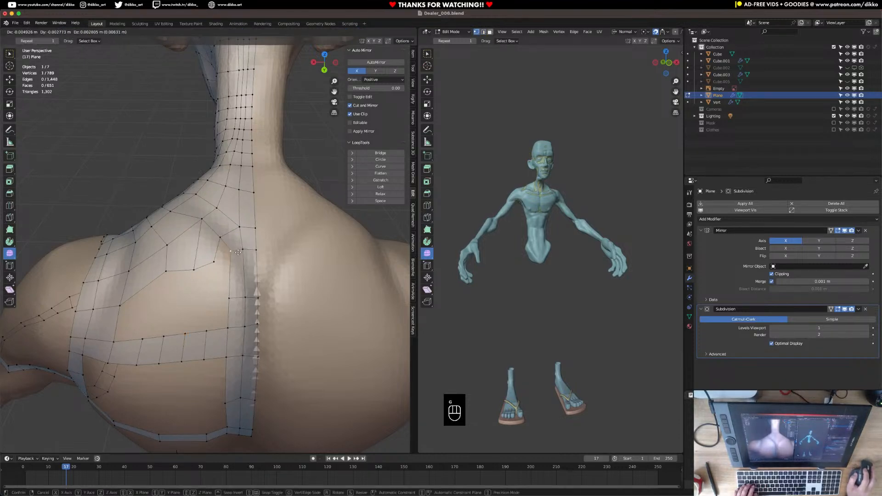
left_click(238, 252)
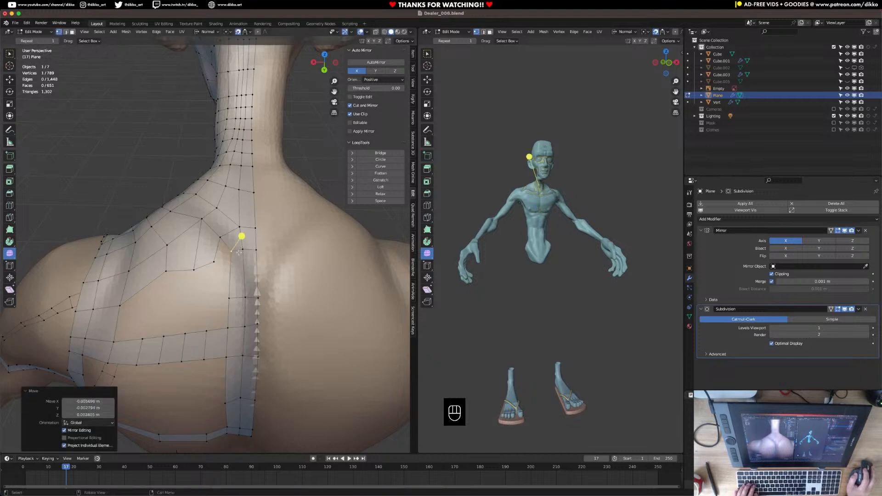
Add one loop cut across the upper spine strip and fill the face connecting it to the extruded quads
key("super+r")
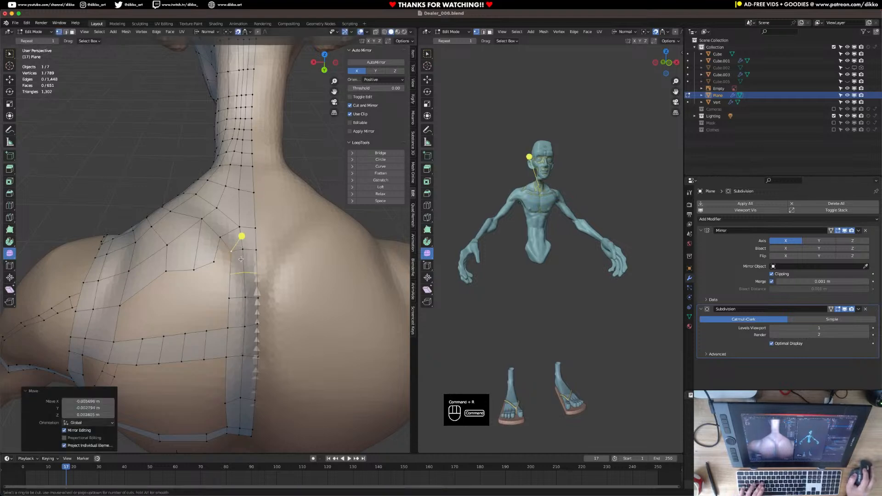
left_click(240, 249)
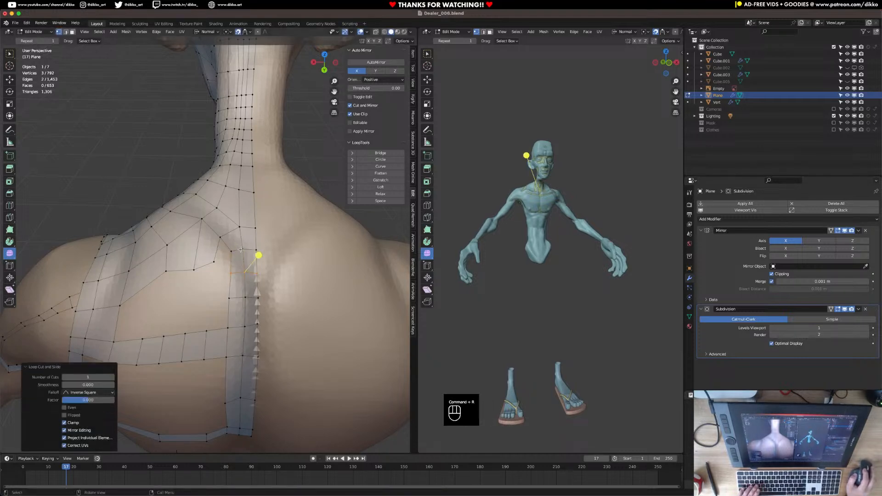
left_click(66, 32)
left_click(234, 262)
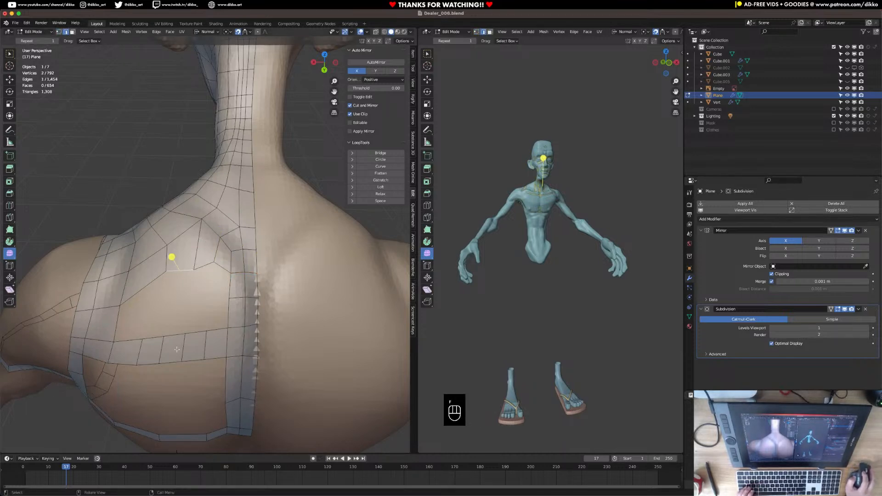
Dissolve one cross edge of the bridging strip and slide the neighbouring cross edge to even out the spacing
key("super+x")
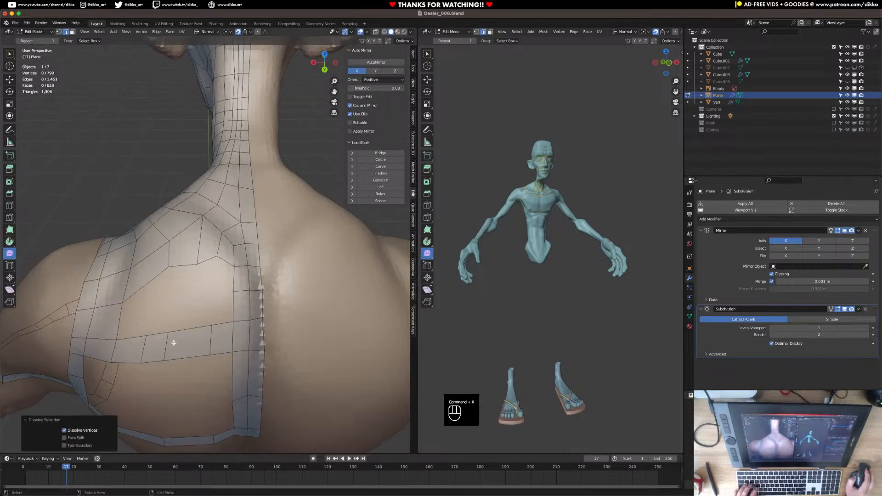
left_click(174, 342)
key("g")
key("g")
left_click(177, 350)
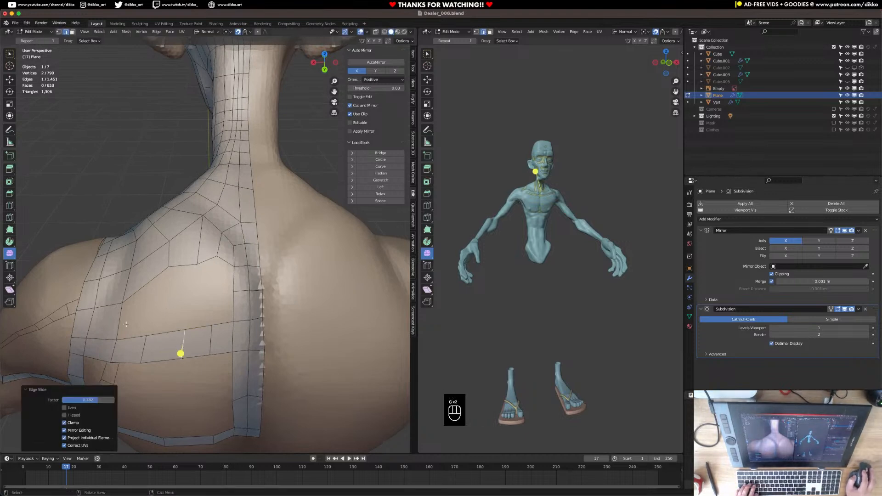
Fill the remaining gap between the shoulder flap, bridging strip and spine strip with quads, adding a loop cut to match the edges
key("f")
key("super+r")
left_click(161, 310)
key("f")
key("f")
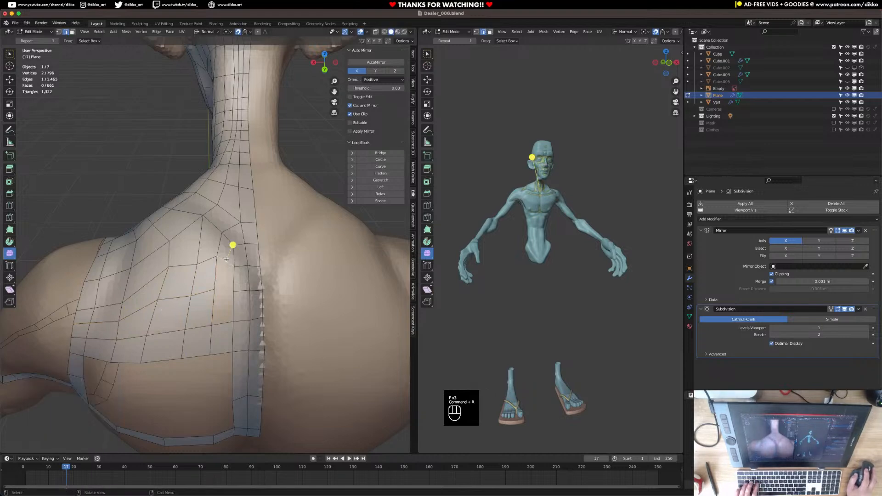
middle_click_drag(226, 259, 97, 161)
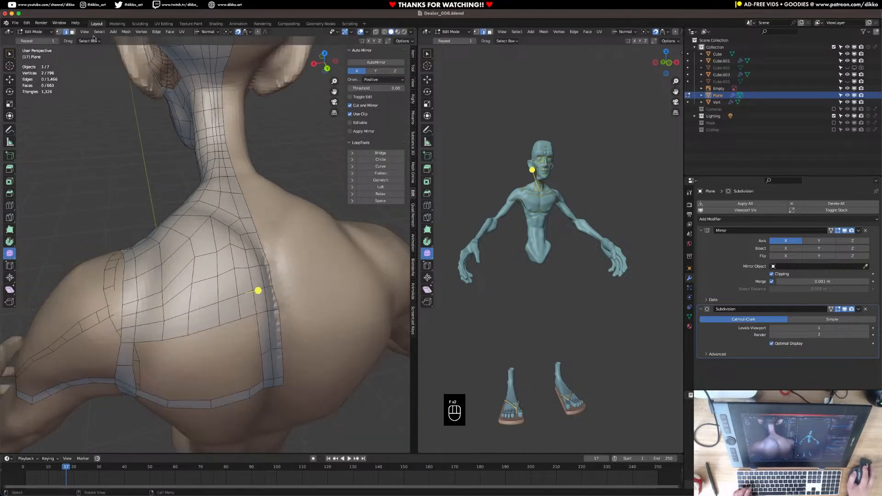
Select the newly filled upper-back faces and inspect the retopology mesh both isolated and over the sculpt
left_click(72, 34)
middle_click_drag(184, 243, 175, 264)
left_click_drag(175, 263, 224, 299)
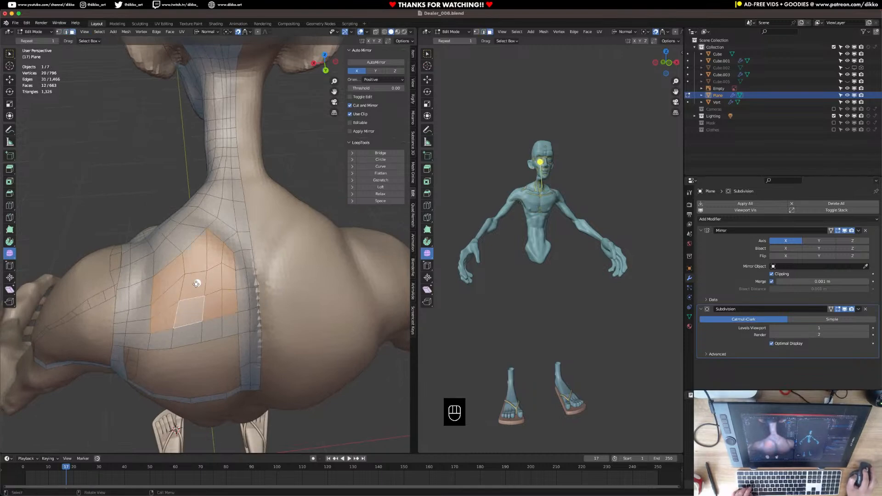
key("Tab")
middle_click_drag(187, 323, 210, 308)
key("KP_Divide")
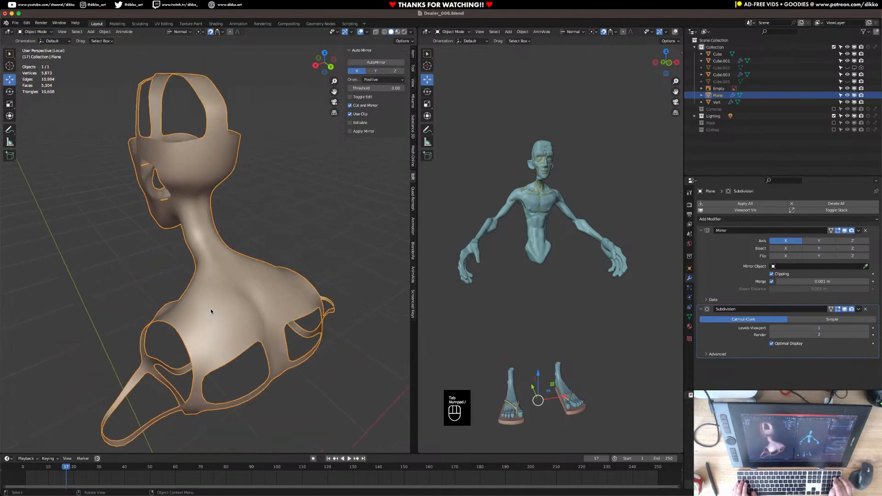
key("KP_Divide")
key("Tab")
middle_click_drag(280, 309, 185, 307)
key("KP_Divide")
key("KP_Divide")
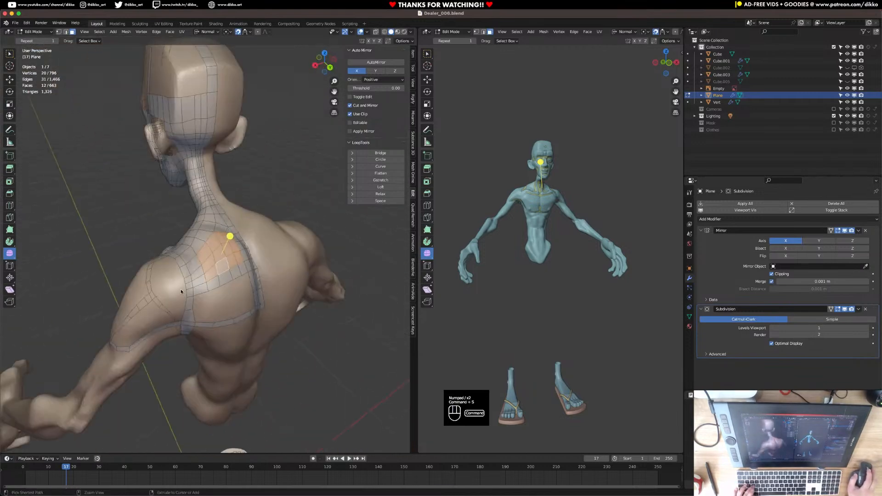
Save the file, and remove the Subdivision modifier from the retopology mesh in Object Mode
key("super+s")
left_click(30, 32)
left_click(34, 44)
middle_click_drag(195, 313, 229, 262)
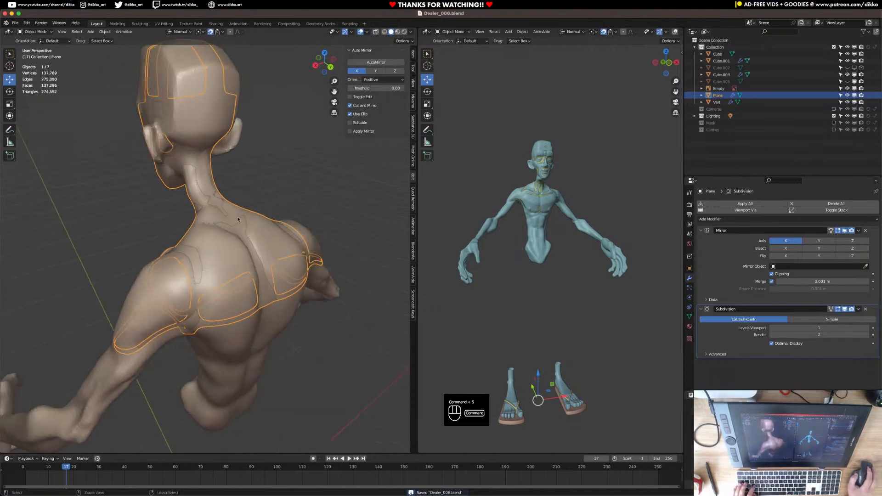
left_click(865, 310)
Add a Shrinkwrap modifier to the retopology mesh with Cube as target and move it above the Mirror modifier
left_click(744, 219)
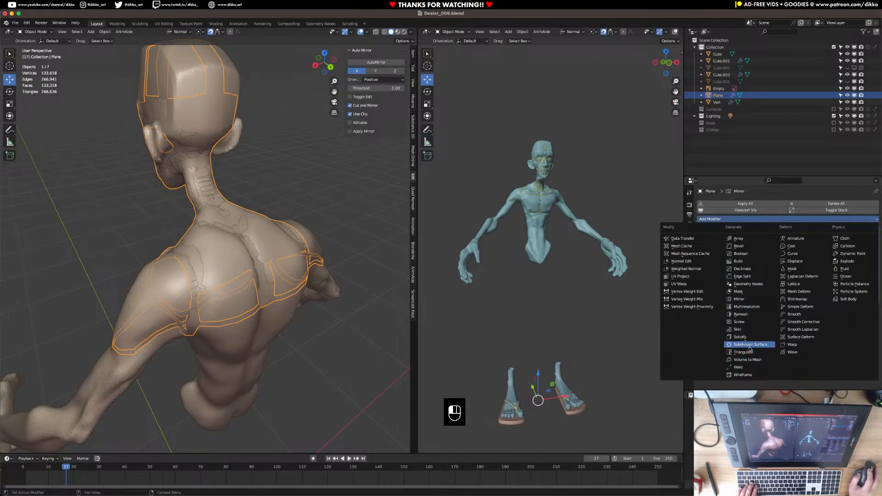
left_click(811, 299)
left_click(865, 336)
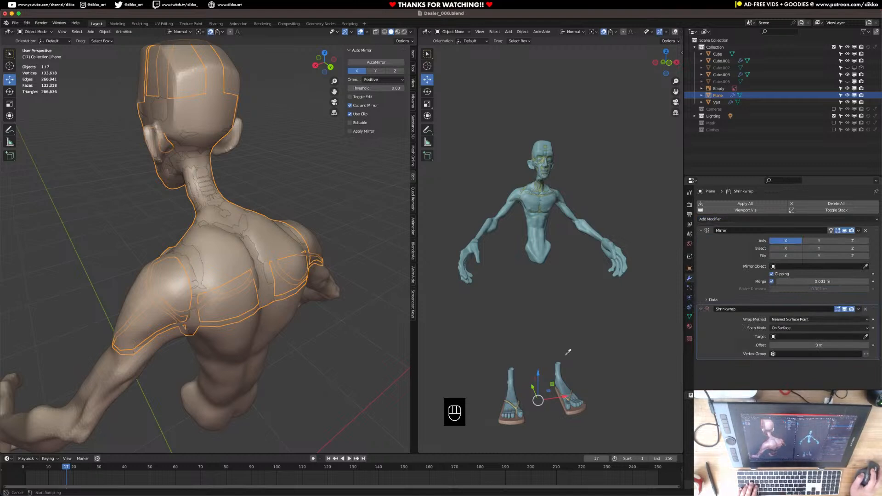
left_click(234, 360)
middle_click_drag(234, 360, 206, 356)
left_click_drag(874, 309, 872, 225)
key("Tab")
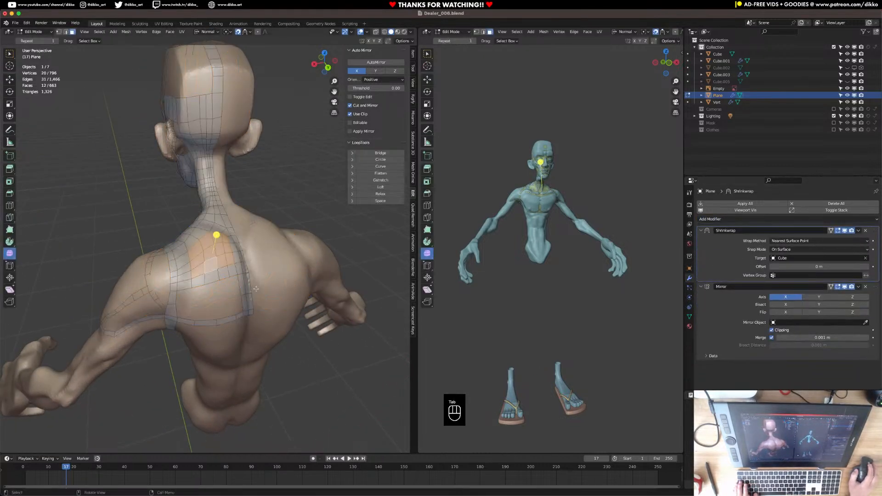
key("Tab")
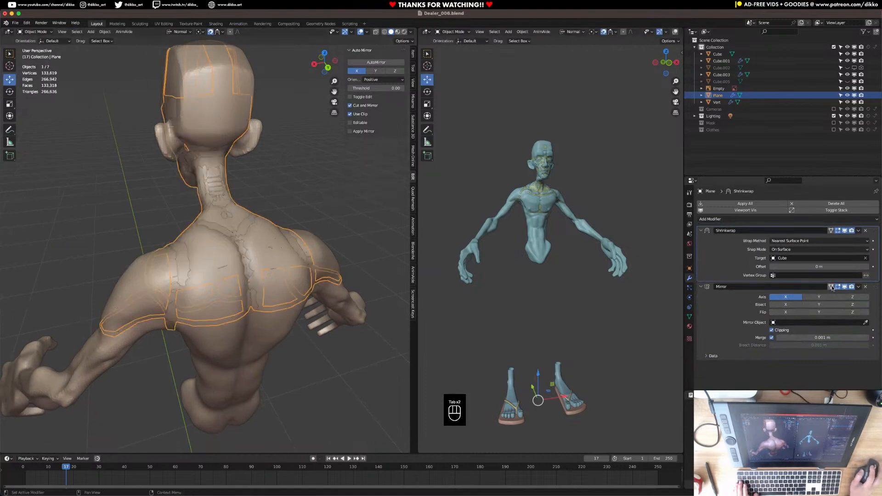
Turn on In Front in the retopology mesh's Viewport Display settings and enter Edit Mode
middle_click_drag(239, 336, 349, 308)
left_click(688, 327)
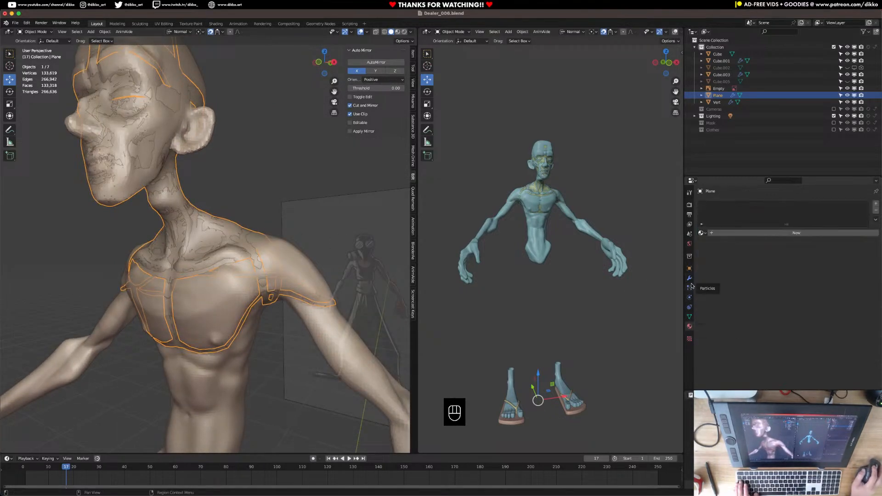
left_click(689, 268)
left_click(711, 357)
scroll(762, 366, "down", 5)
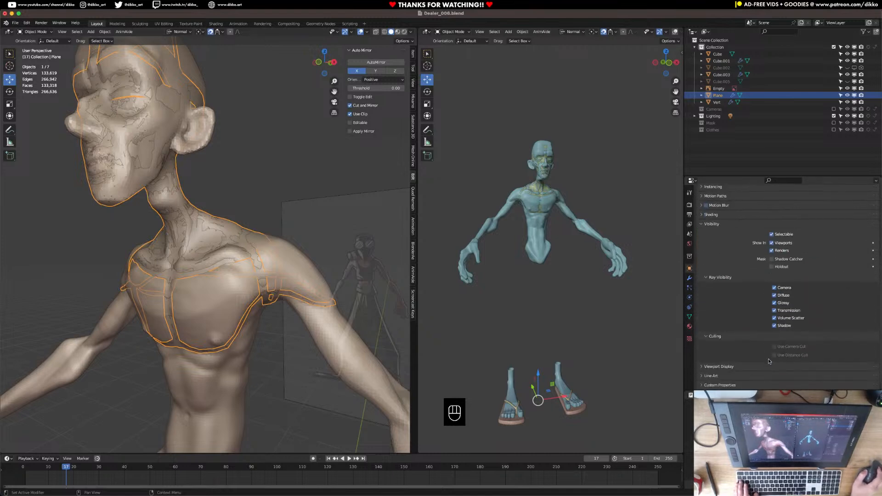
scroll(736, 348, "up", 2)
left_click(712, 252)
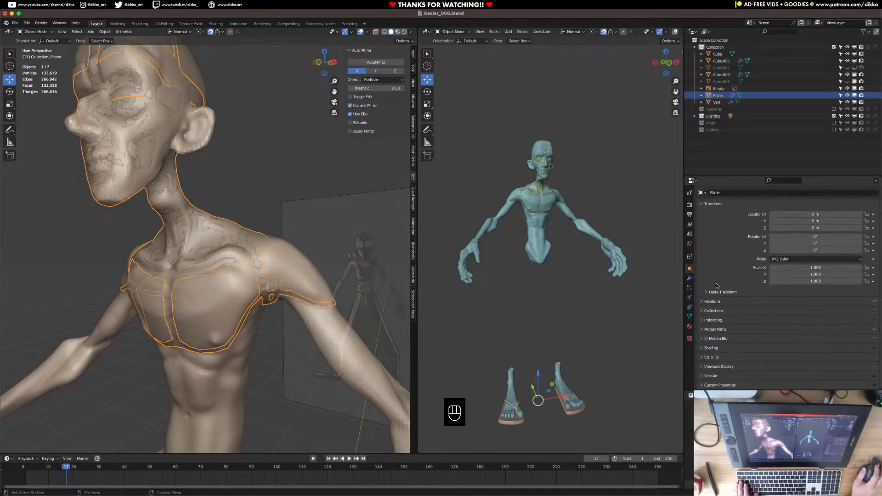
left_click(712, 357)
scroll(753, 345, "down", 4)
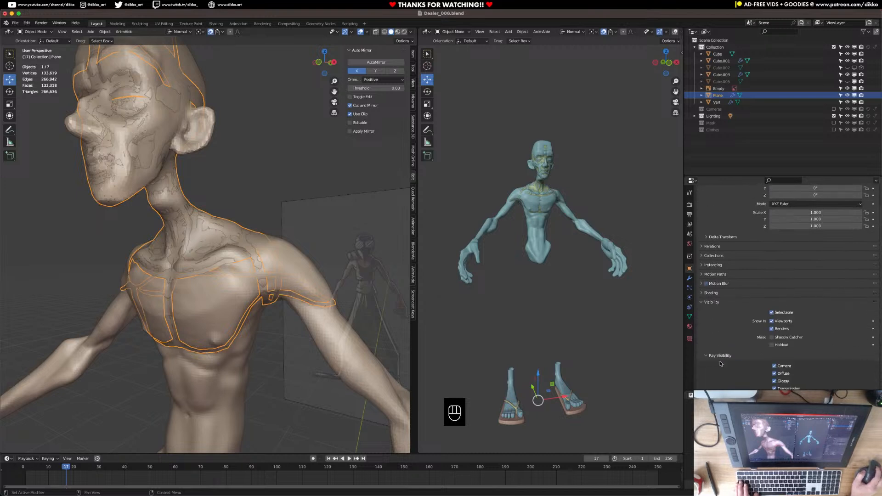
scroll(766, 356, "down", 3)
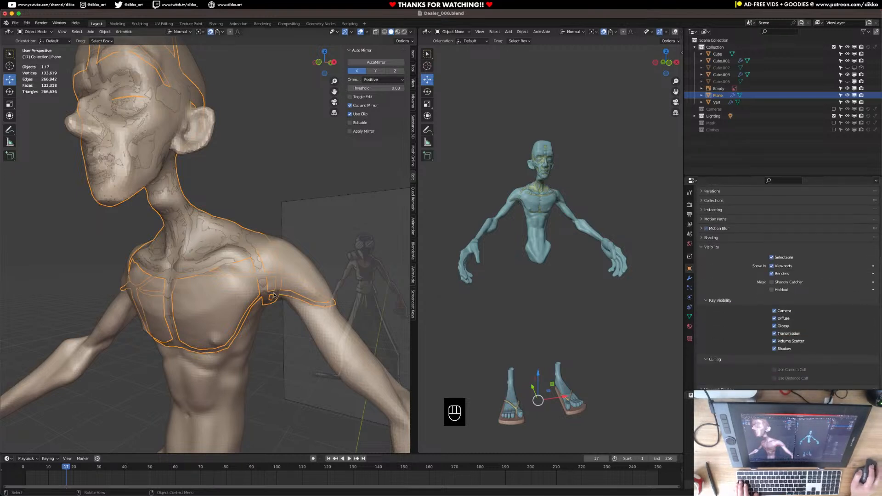
scroll(818, 359, "down", 2)
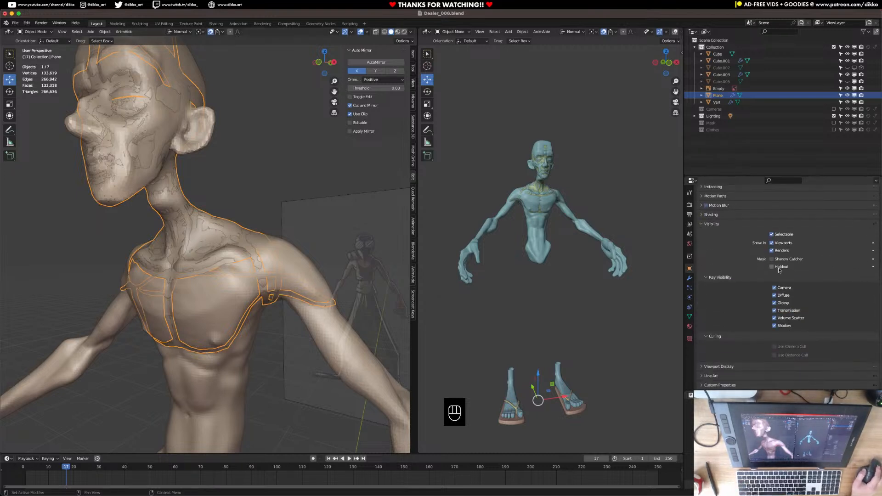
left_click(719, 366)
scroll(753, 362, "down", 3)
left_click(771, 367)
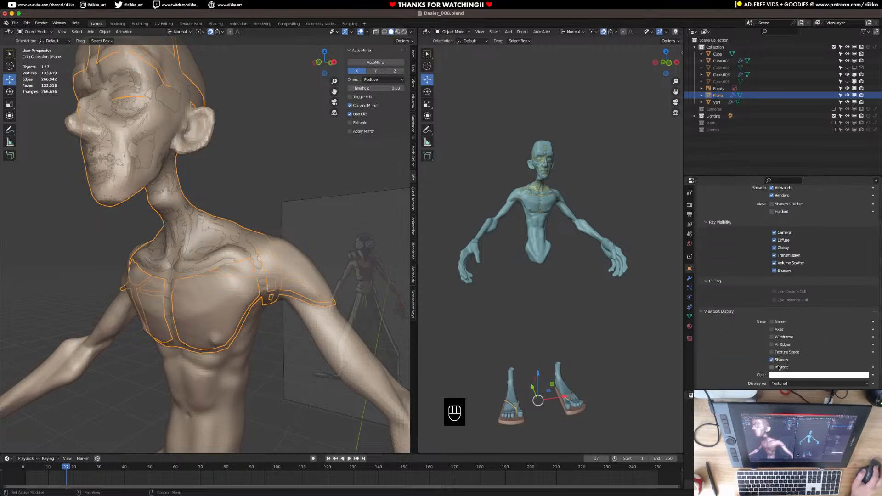
mouse_move(313, 340)
middle_mouse_down()
mouse_move(349, 325)
mouse_move(261, 345)
mouse_move(327, 335)
middle_mouse_up()
key("Tab")
key("Tab")
key("Tab")
scroll(237, 248, "up", 6)
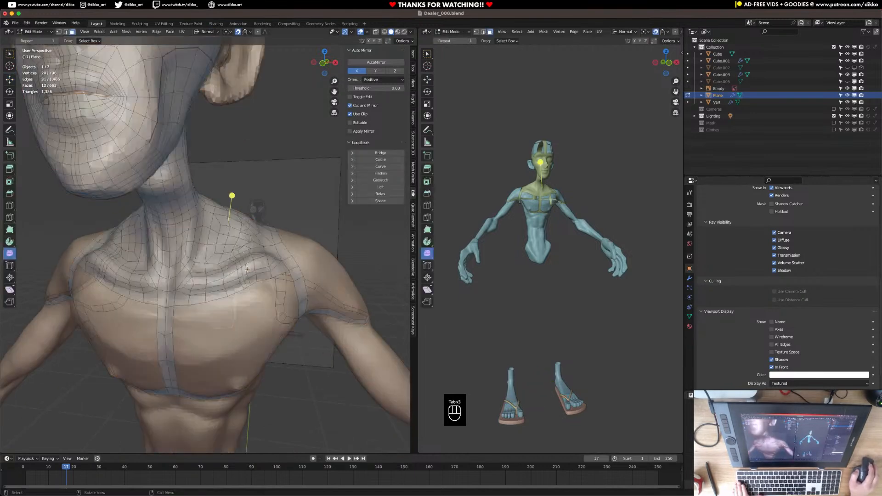
Select the patch of faces above the collarbone and even them out with the Smooth tool
middle_click_drag(235, 251, 82, 51)
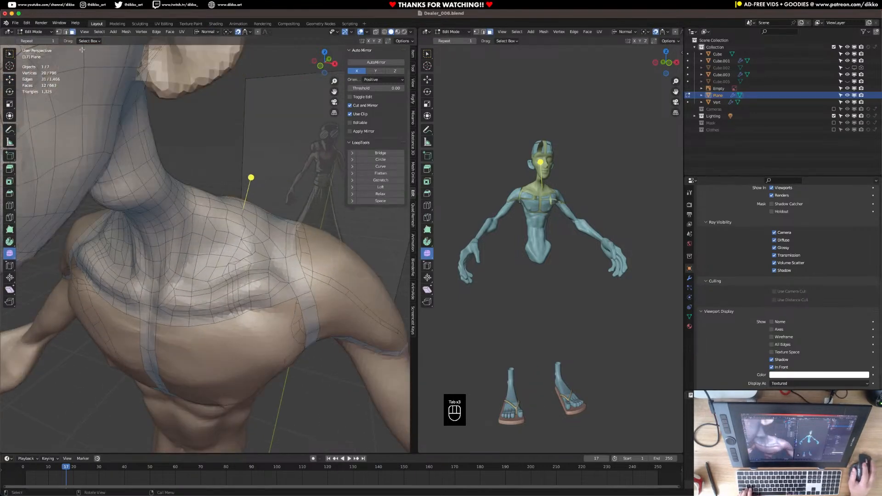
scroll(214, 230, "up", 1)
key("b")
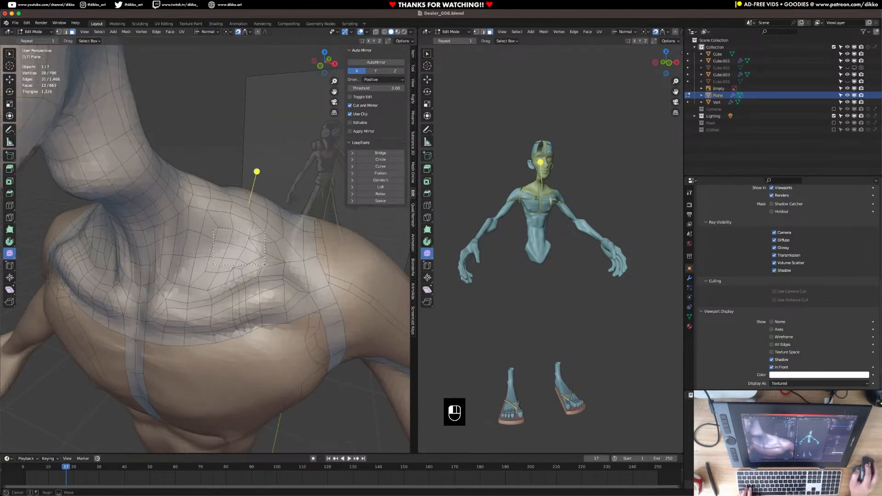
left_click_drag(265, 265, 265, 265)
left_click(246, 273, "shift")
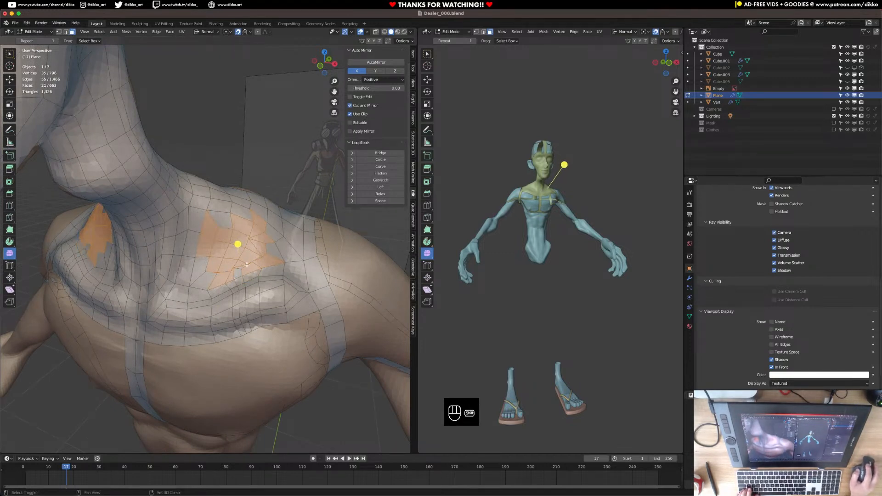
left_click(238, 274, "shift")
left_click_drag(238, 243, 299, 240)
Select the faces along the collarbone and smooth them with a smoothing strength of about 1.46
left_click_drag(210, 223, 311, 299)
left_click(227, 249)
left_click(260, 321, "shift")
left_click_drag(373, 290, 390, 284)
middle_click_drag(202, 294, 204, 265)
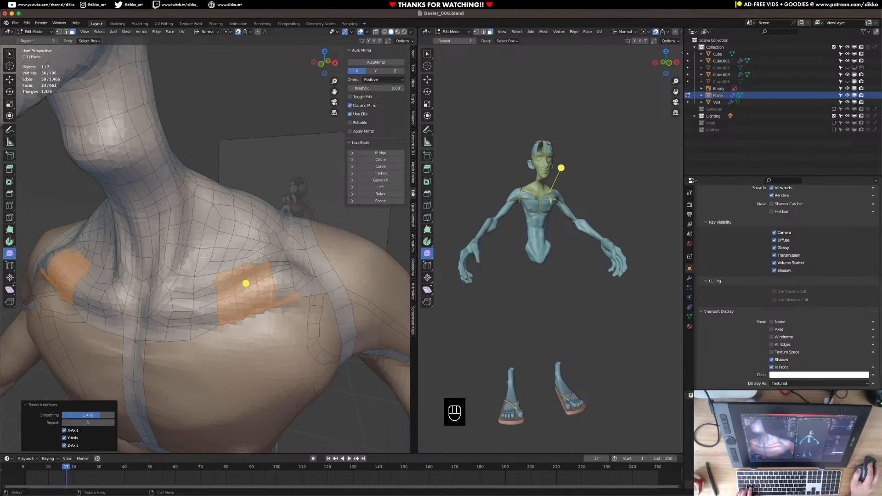
Move the vertices along the lower border of the collarbone mesh down one by one to even out the quads
key("1")
left_click(218, 325)
mouse_move(218, 325)
middle_mouse_down()
mouse_move(216, 360)
mouse_move(210, 336)
middle_mouse_up()
key("g")
left_click(229, 351)
left_click(245, 331)
key("g")
left_click(248, 347)
left_click(267, 322)
key("g")
left_click(270, 340)
left_click(281, 322)
key("g")
left_click(289, 347)
Reposition the remaining collarbone border vertices towards the shoulder and save the file
key("g")
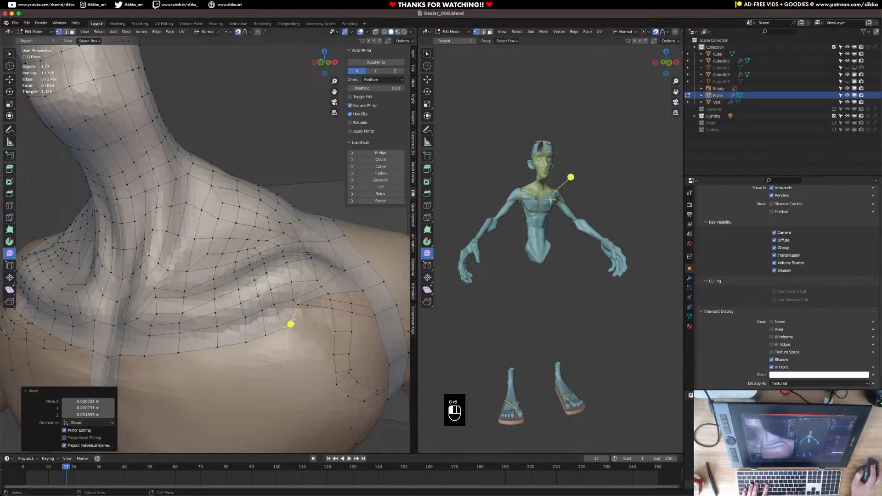
left_click(287, 345)
key("g")
left_click(286, 343)
key("g")
left_click(316, 318)
key("g")
left_click(332, 313)
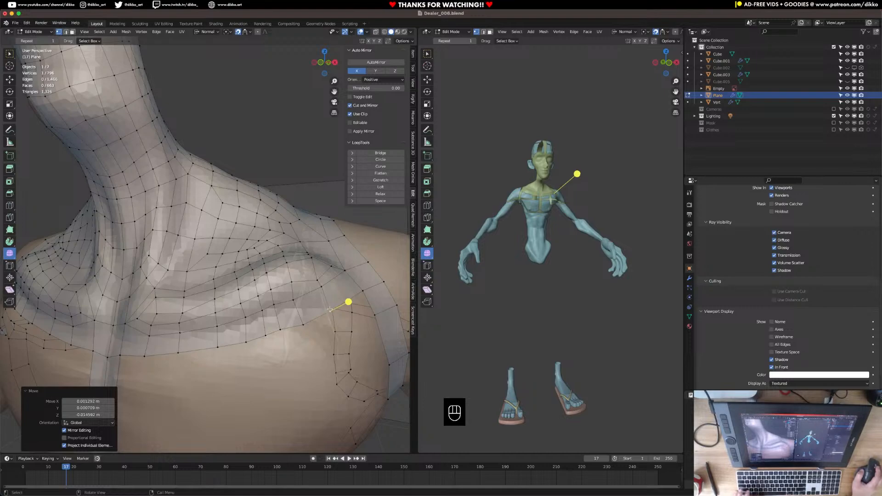
key("super+s")
Slide the edge near the spine along the horizontal strip across the upper back
mouse_move(110, 337)
middle_mouse_down()
mouse_move(238, 328)
mouse_move(225, 315)
mouse_move(115, 330)
middle_mouse_up()
scroll(116, 330, "up", 2)
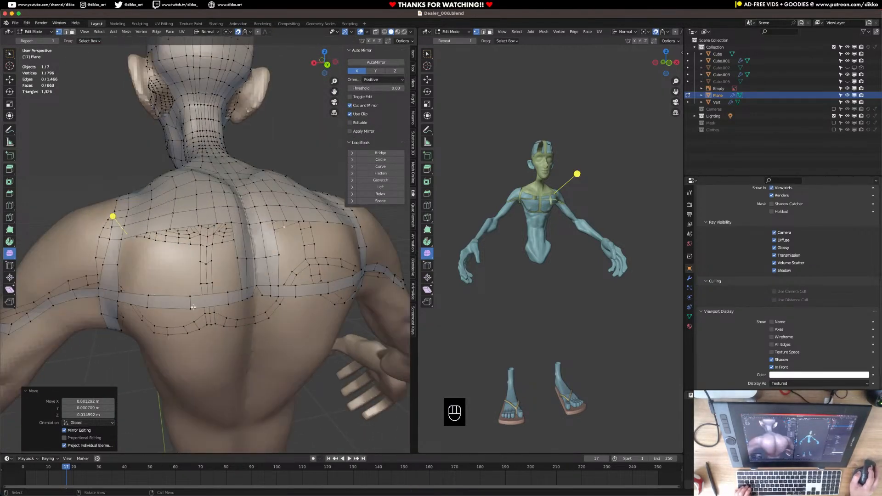
left_click(222, 302, "shift")
key("g")
key("g")
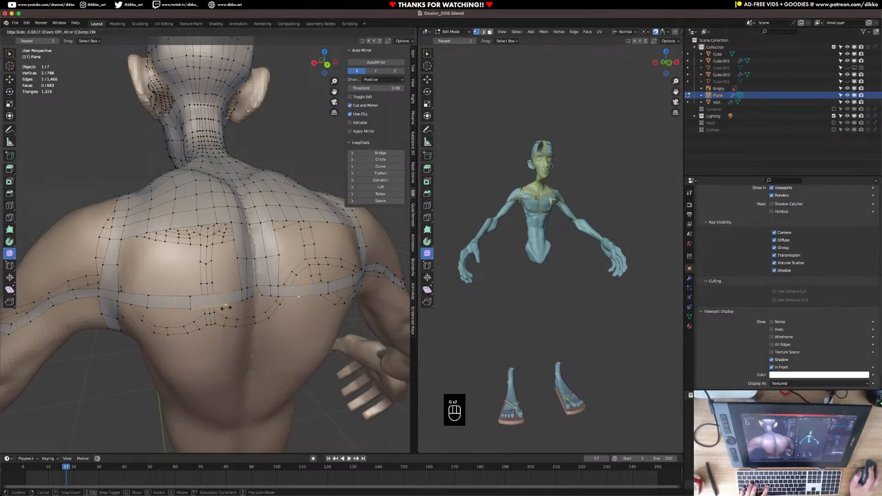
left_click(225, 306)
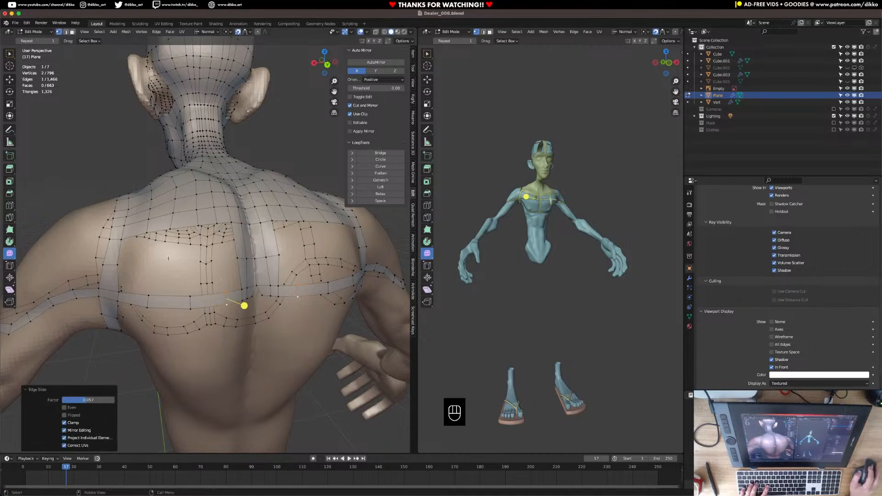
Add a loop cut to the horizontal back strip and slide its cross edges into even spacing
key("super+r")
left_click(165, 314)
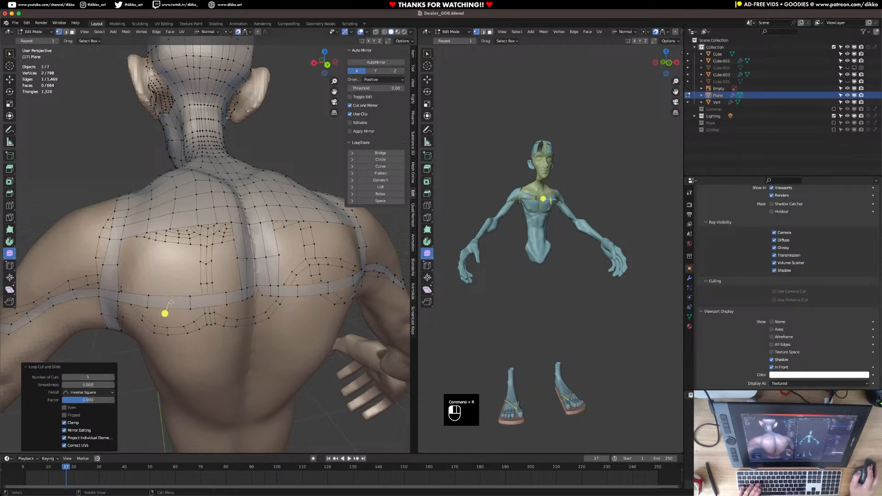
left_click(153, 298)
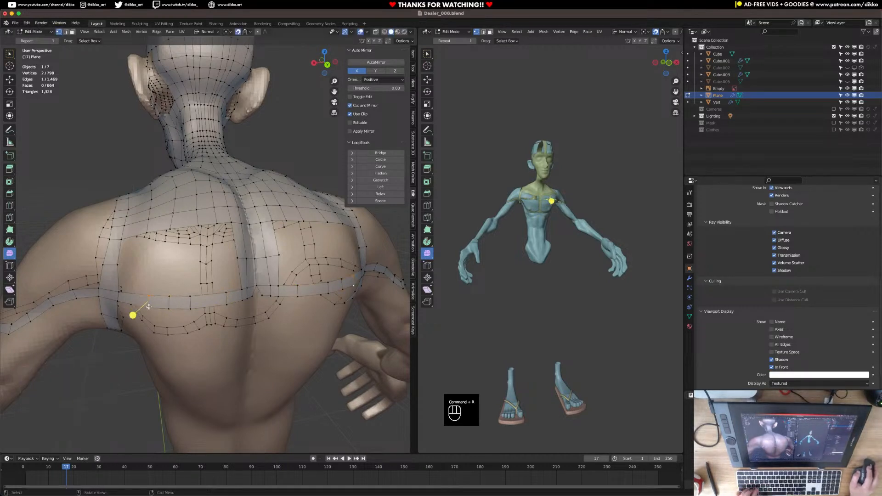
key("g")
key("g")
left_click(123, 311)
key("g")
key("g")
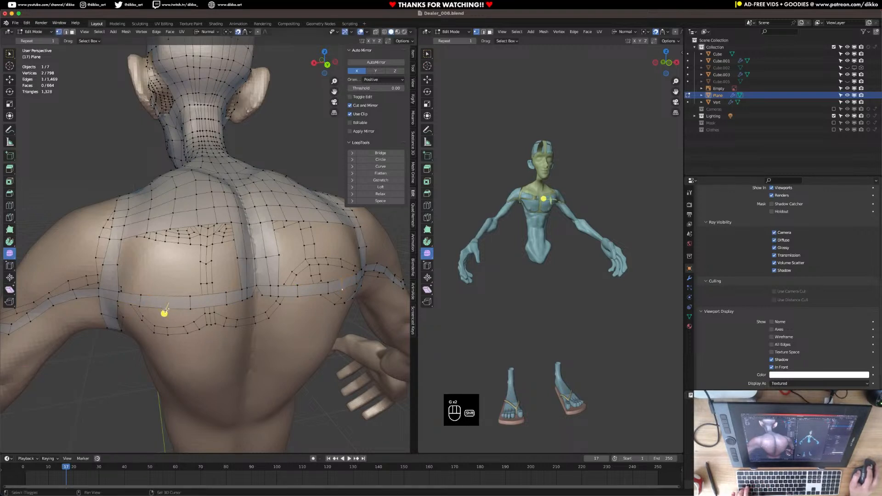
left_click(160, 307)
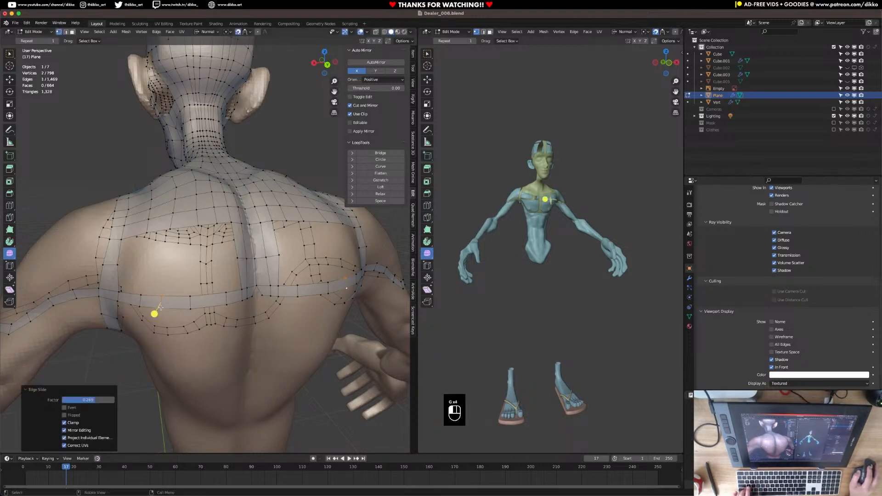
left_click(186, 295)
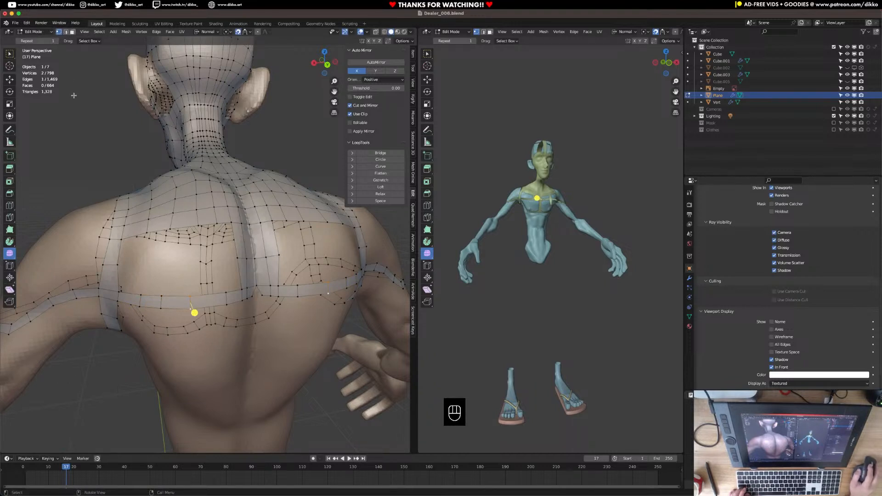
Select the border loop of the open area on the upper back and fill it with Grid Fill
left_click(67, 32)
left_click(133, 231, "alt")
key("super+f")
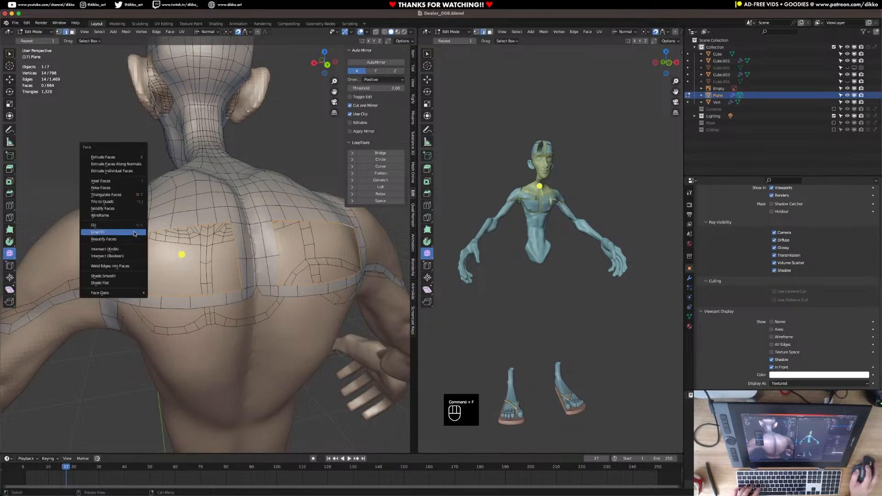
left_click(137, 233)
Move and scale a row of edges across the filled back patch, and adjust the lower border vertex beside the spine
left_click(190, 300)
middle_click_drag(190, 300, 208, 240)
left_click(216, 264, "ctrl")
key("g")
left_click(216, 264)
key("s")
left_click(230, 259)
left_click(58, 31)
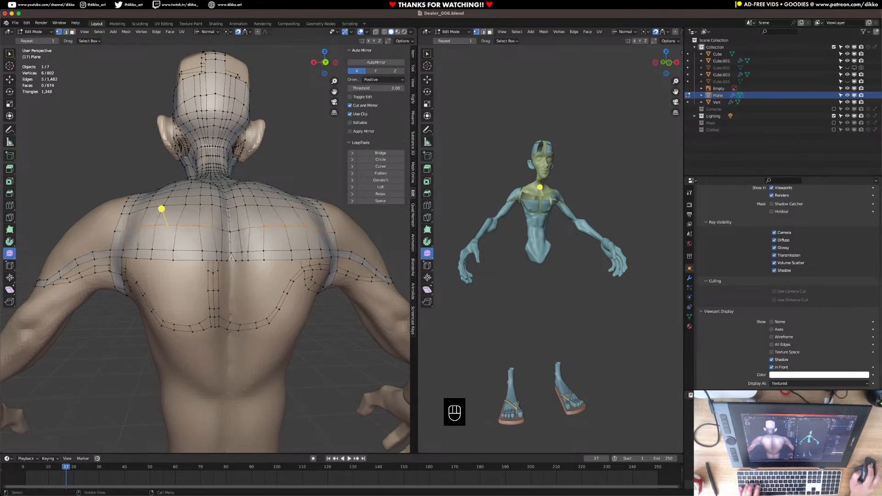
key("g")
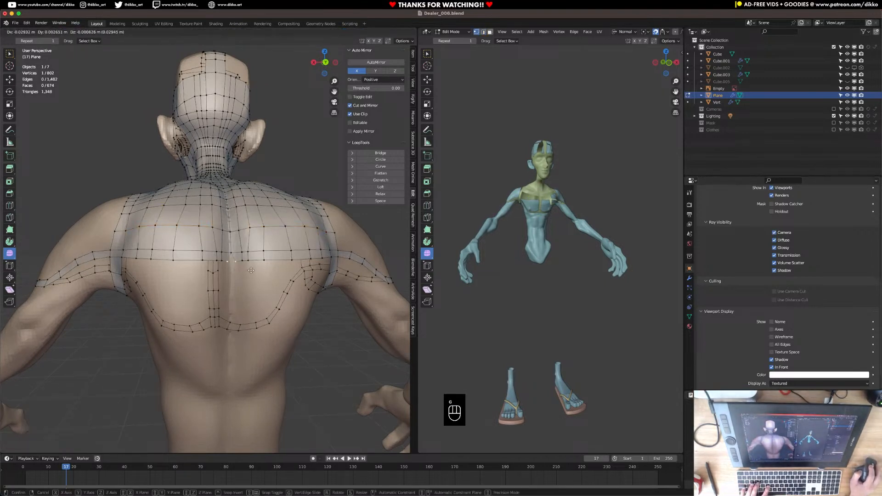
left_click(245, 270)
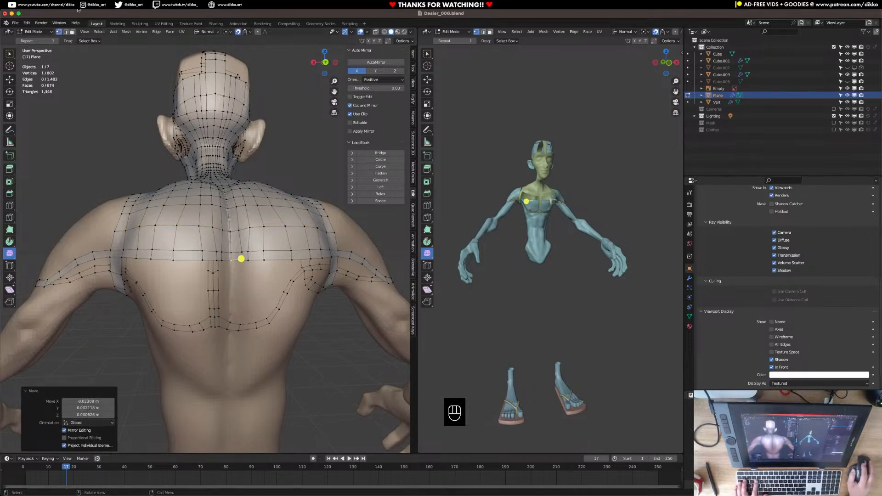
Extrude a chain of vertices up the front of the shoulder cap from the armpit strip
left_click(67, 33)
middle_click_drag(226, 315, 284, 334)
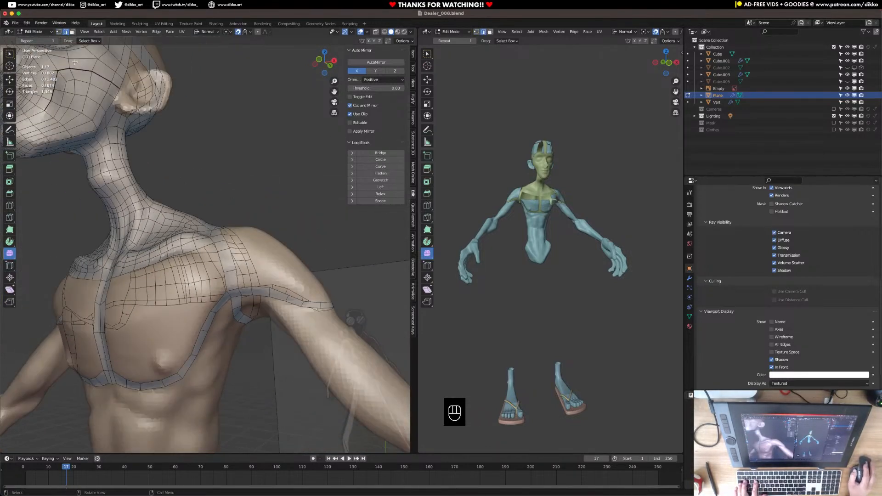
left_click(59, 32)
middle_click_drag(248, 283, 235, 318)
key("e")
left_click(246, 285)
scroll(235, 319, "up", 2)
key("e")
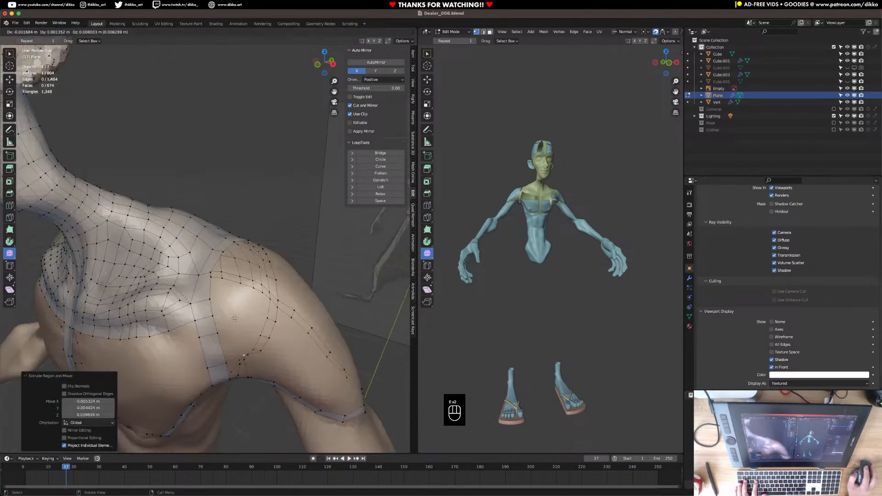
left_click(225, 289)
middle_click_drag(225, 289, 233, 295)
key("e")
left_click(235, 296)
key("e")
left_click(230, 279)
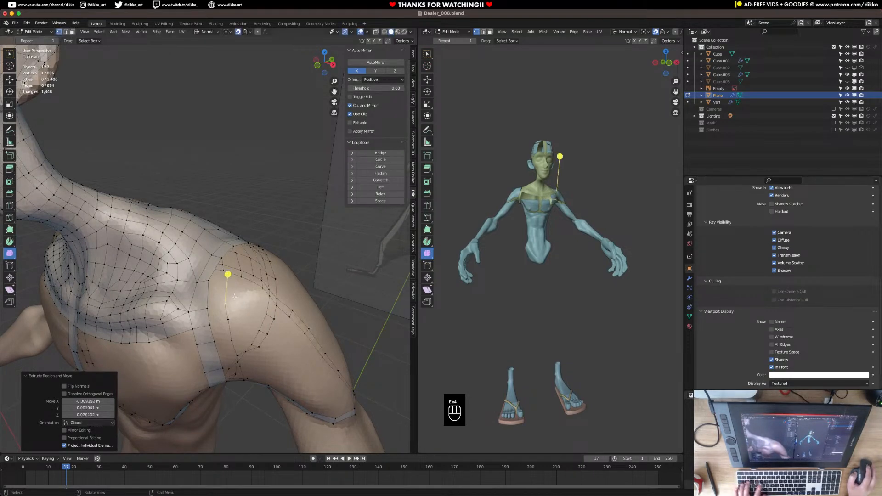
Adjust the spacing of the new vertices on the front of the shoulder and reselect the chain's end
key("g")
left_click(241, 317)
key("g")
left_click(234, 339)
left_click(225, 302)
Continue extruding the vertex chain over the top of the shoulder towards the back
middle_click_drag(226, 296, 147, 240)
key("e")
left_click(232, 286)
key("e")
left_click(216, 300)
key("e")
left_click(213, 304)
key("e")
left_click(189, 295)
key("e")
left_click(179, 309)
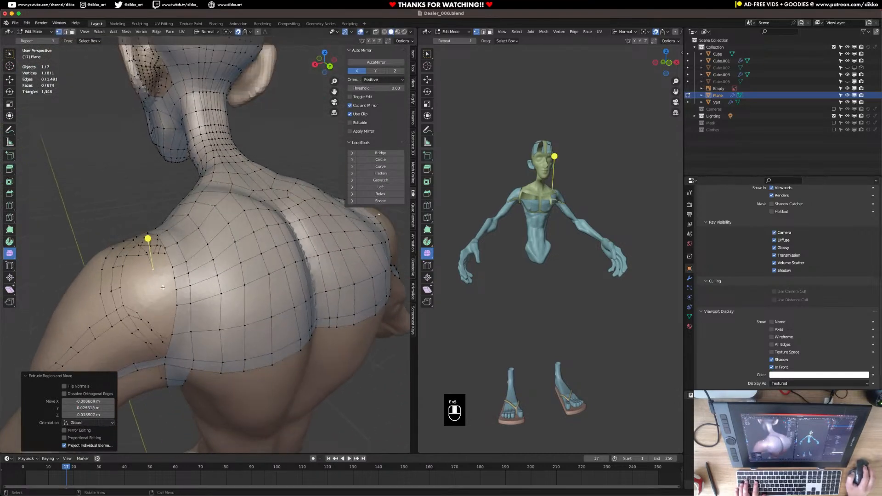
Extrude the vertex chain down the back of the shoulder and join its end to the upper-arm strip with an edge
key("e")
left_click(163, 294)
key("e")
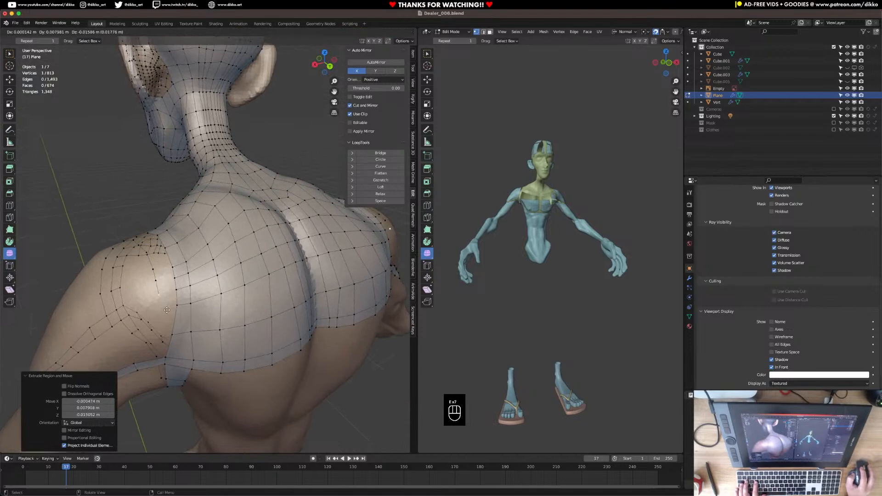
left_click(166, 309)
key("e")
left_click(166, 338)
middle_click_drag(165, 338, 178, 300)
key("e")
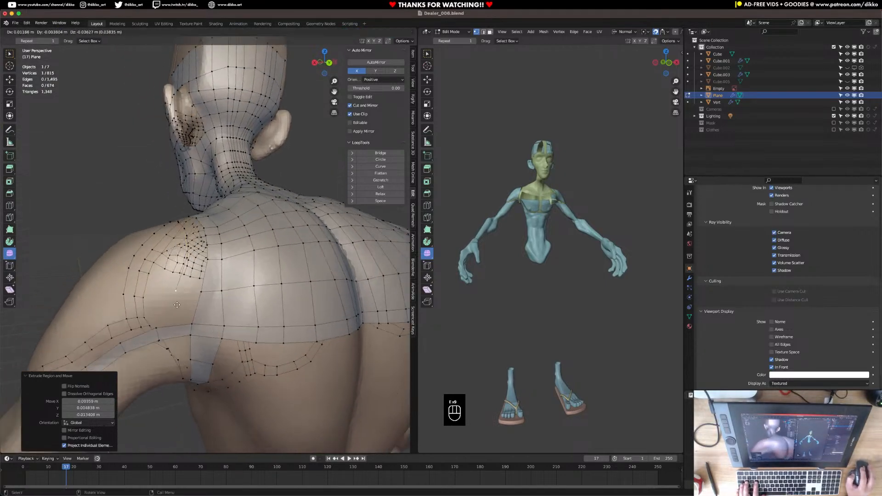
left_click(176, 305)
left_click(159, 327, "shift")
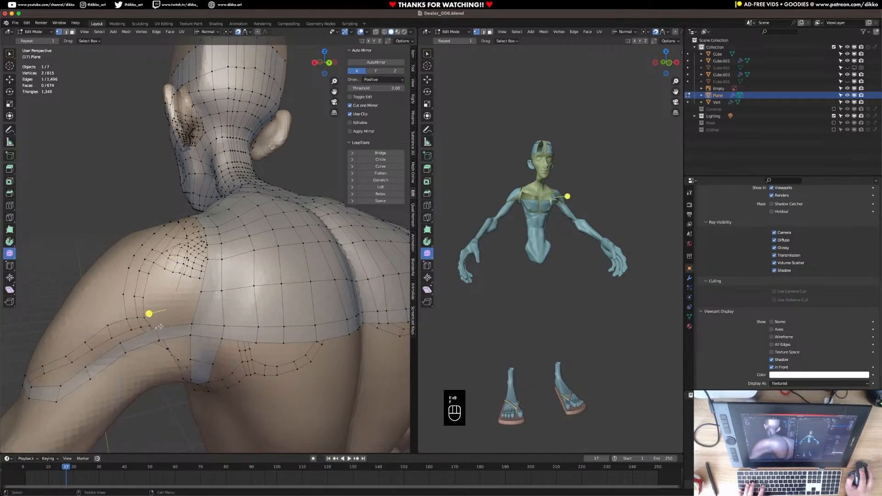
Fill the gap between the shoulder strip and the new vertex chain with quads, from the front armpit over to the back
middle_click_drag(138, 312, 179, 249)
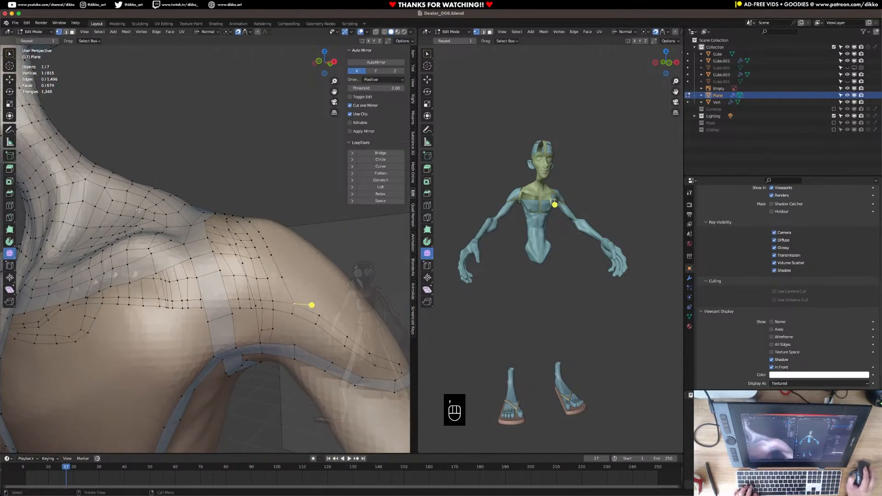
left_click(244, 345)
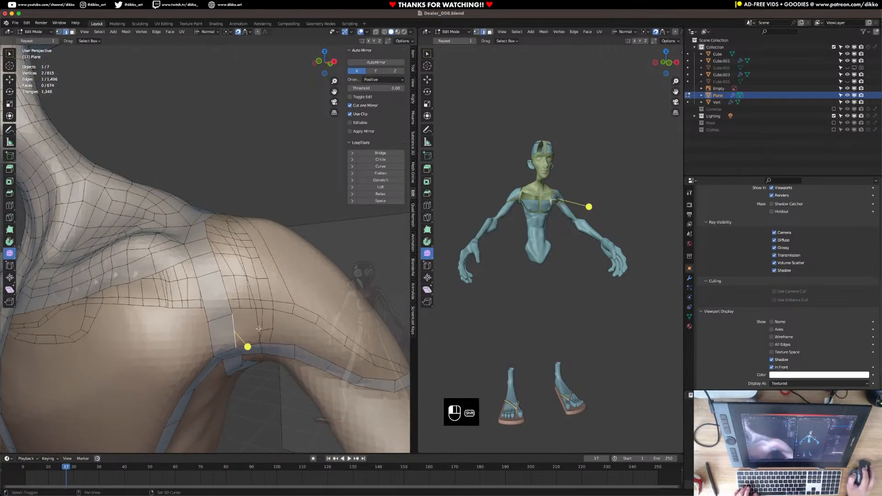
key("f")
key("f")
key("f")
middle_click_drag(245, 310, 178, 288)
key("f")
key("f")
key("f")
key("f")
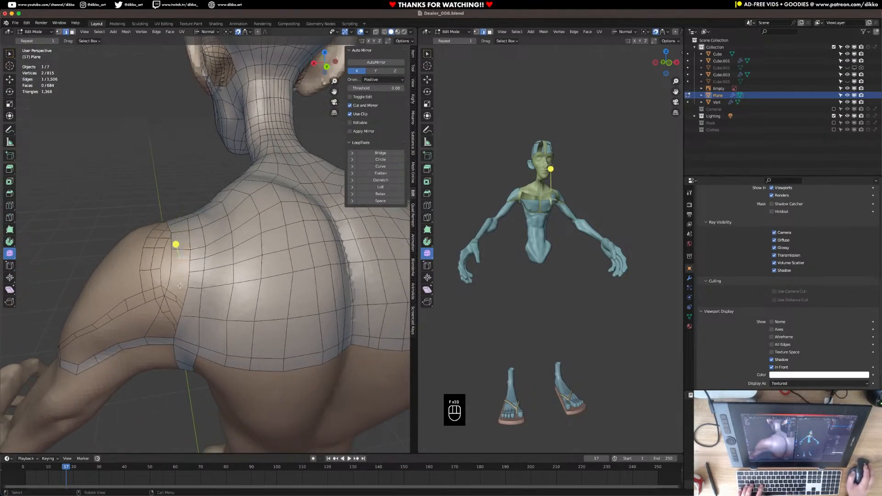
middle_click_drag(183, 281, 185, 270)
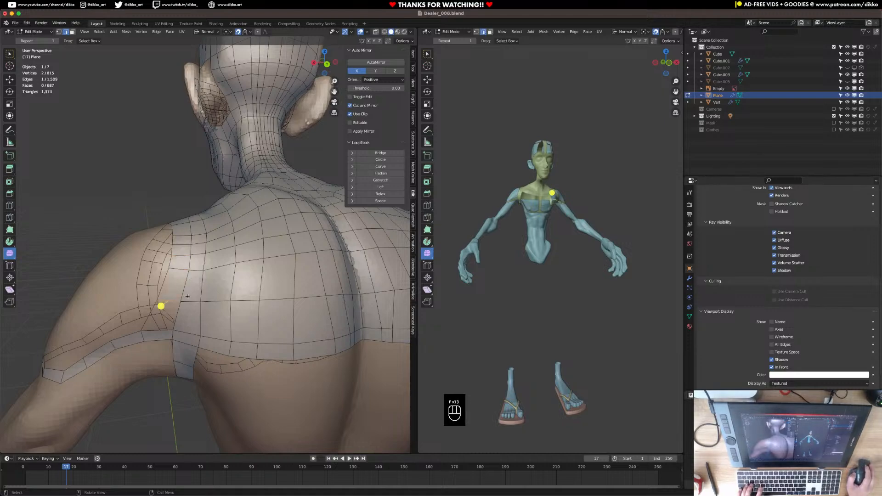
Extrude a chain of vertices across the underside of the upper arm beside the armpit strip
middle_click_drag(186, 306, 144, 97)
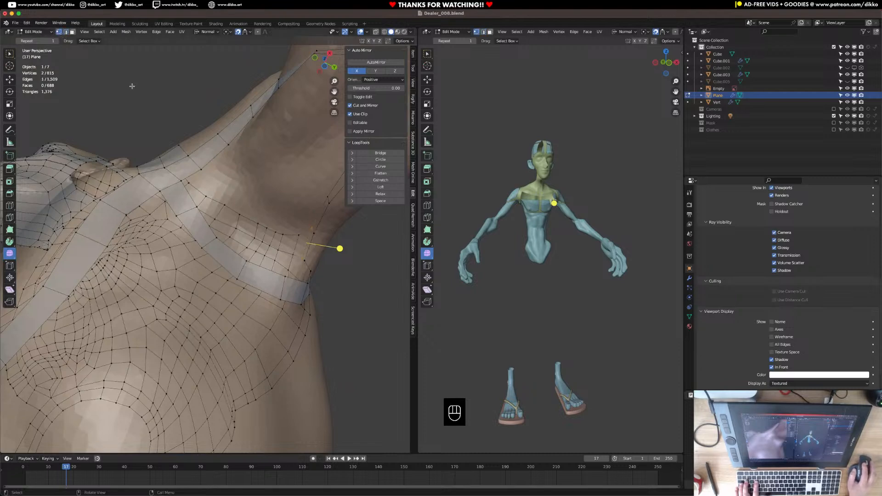
key("e")
left_click(237, 224)
mouse_move(237, 224)
middle_mouse_down()
mouse_move(232, 205)
mouse_move(205, 223)
mouse_move(239, 216)
middle_mouse_up()
key("e")
left_click(233, 202)
key("e")
left_click(247, 223)
key("e")
left_click(238, 213)
key("g")
left_click(198, 243)
Extrude the underarm vertex chain further towards the back and join its end to the existing mesh with an edge
middle_click_drag(199, 244, 187, 284)
key("e")
left_click(195, 254)
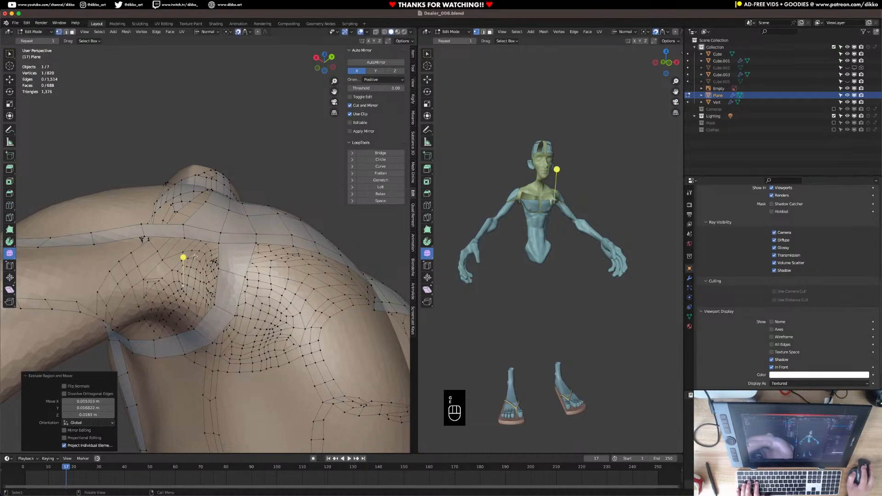
middle_click_drag(195, 254, 190, 265)
key("e")
left_click(192, 259)
left_click(176, 278, "shift")
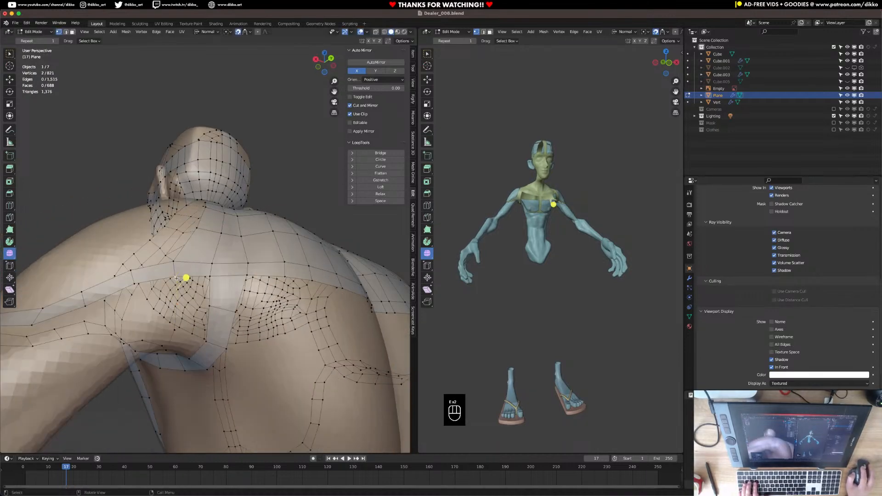
middle_click_drag(170, 304, 229, 285)
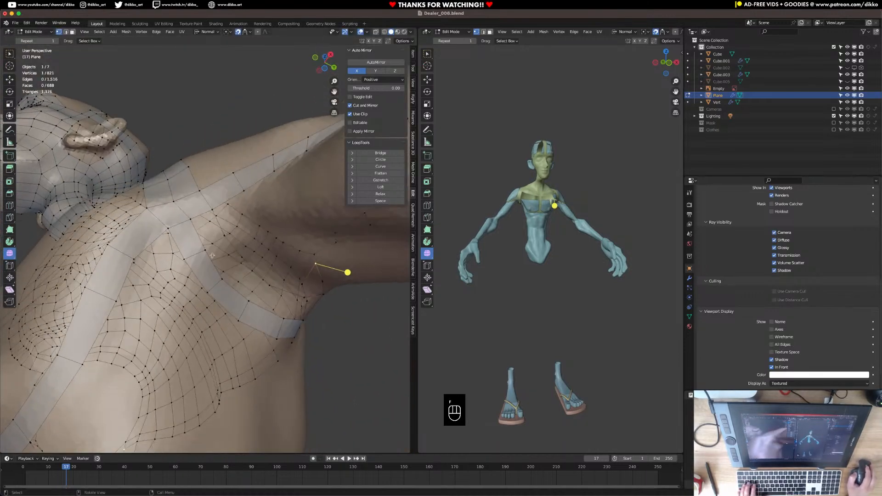
key("f")
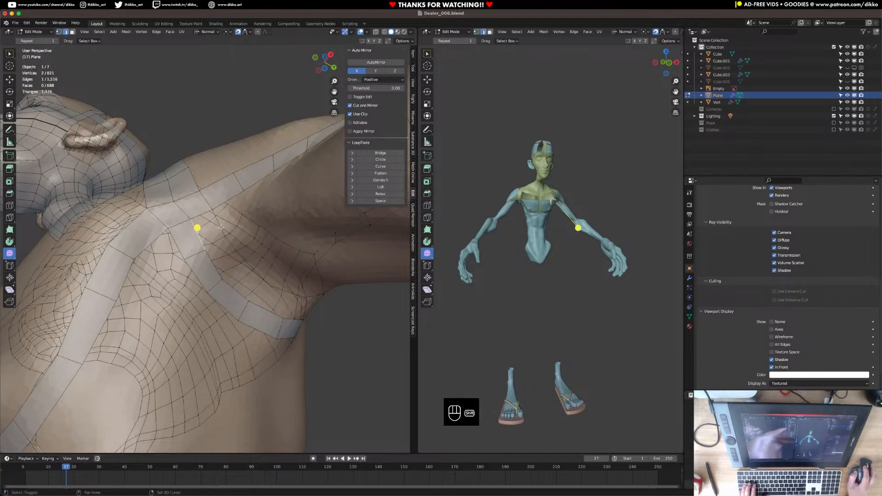
Fill the gap between the armpit strip and the underarm vertex chain with quads and save the file
key("f")
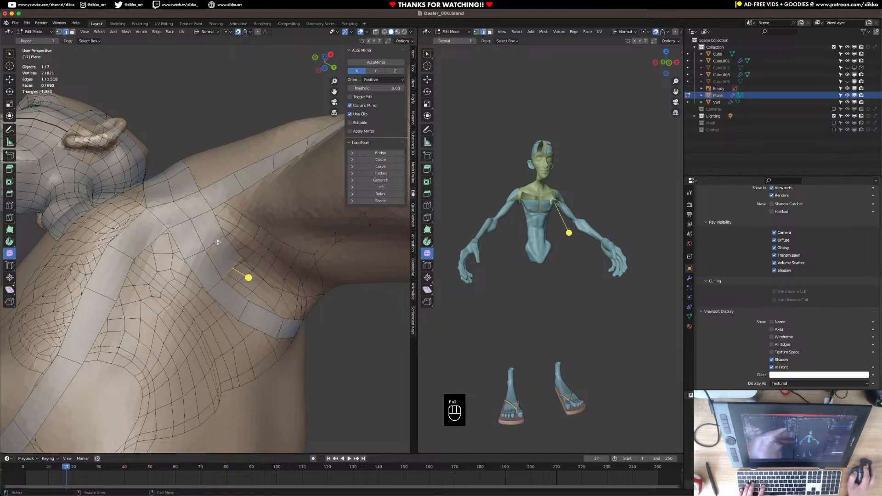
middle_click_drag(258, 270, 291, 300)
key("f")
key("f")
key("f")
key("f")
key("super+s")
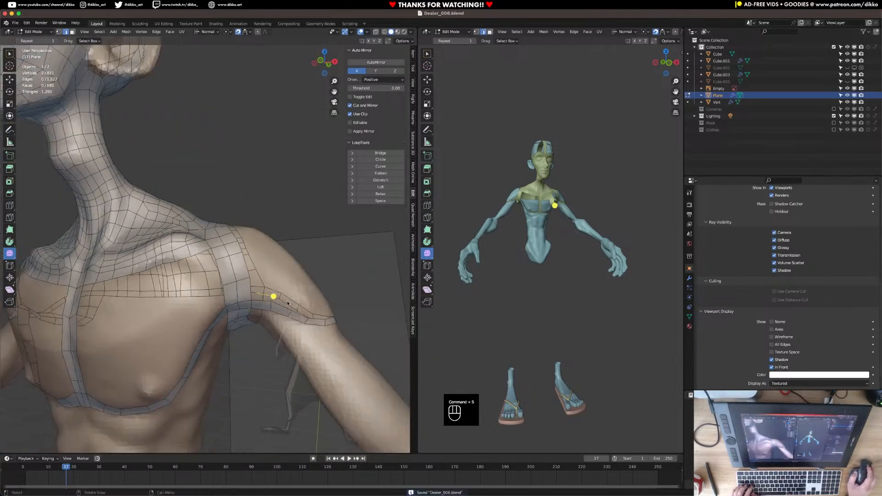
Bridge the upper chest edge to the lower chest strip with a face and divide it with three loop cuts
middle_click_drag(227, 311, 211, 290)
left_click(209, 288, "shift")
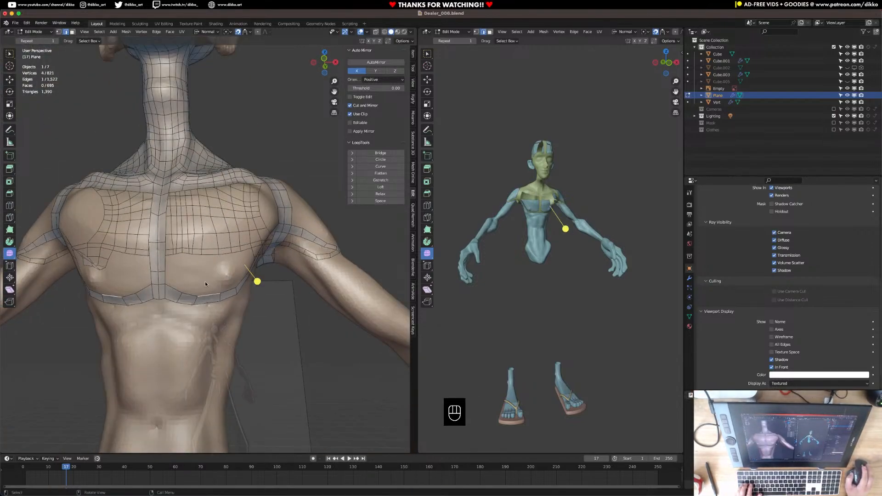
left_click(205, 187)
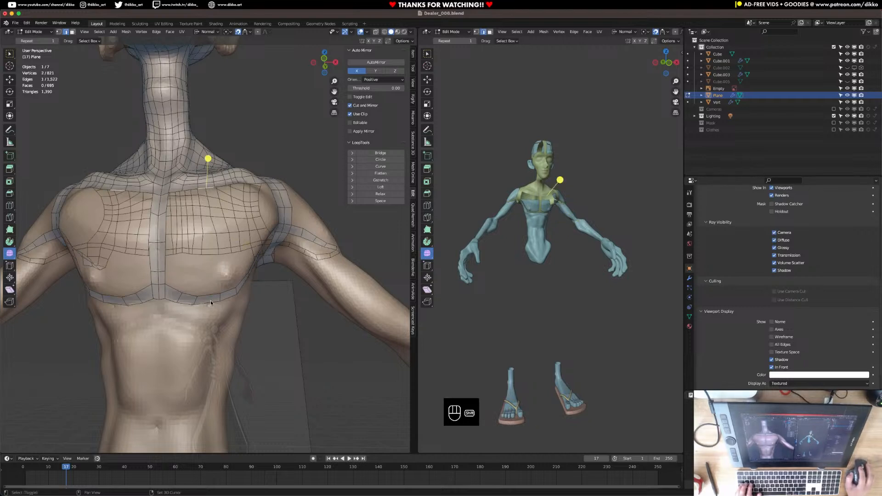
key("f")
key("super+r")
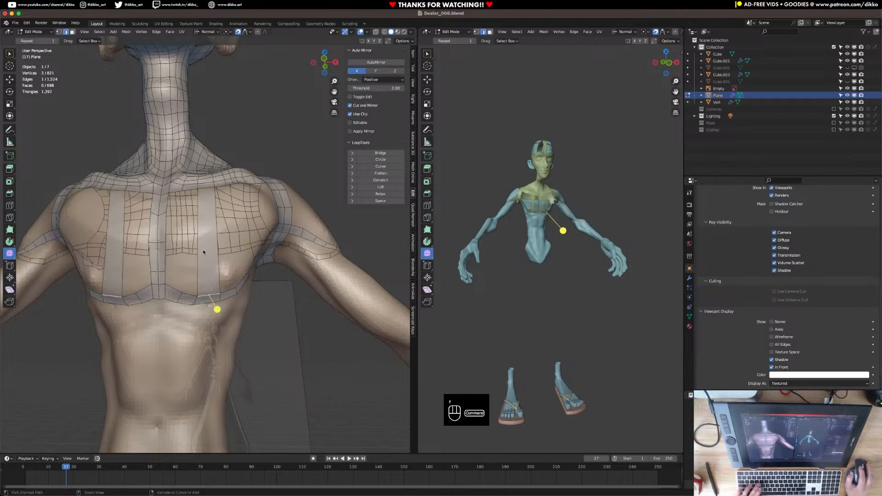
scroll(201, 249, "up", 2)
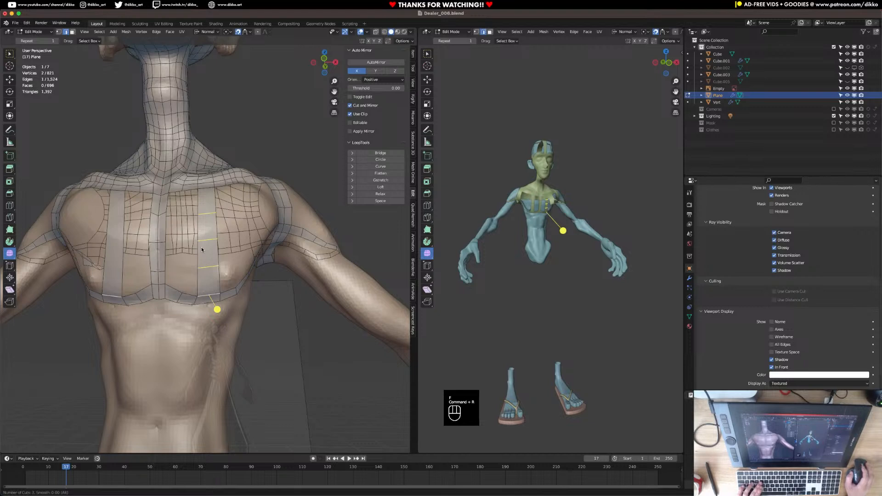
left_click(201, 249)
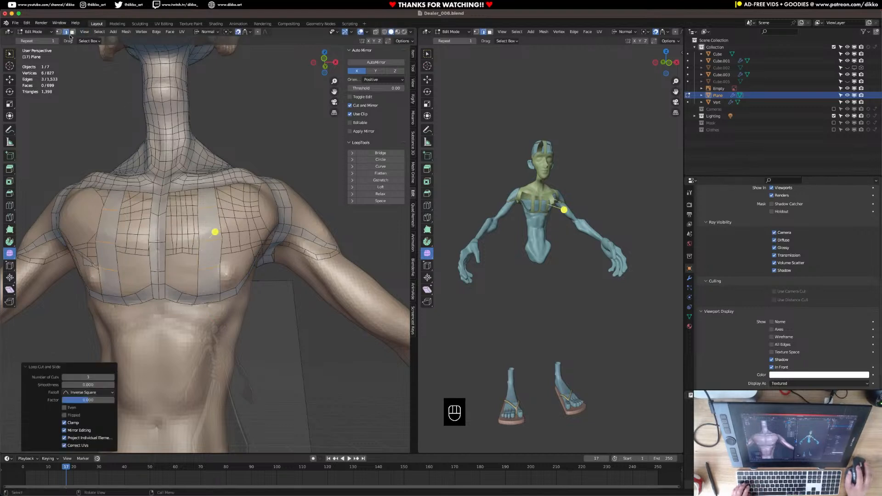
Select the face loop through the new chest strip and inspect its flow over the shoulder to the back
left_click(216, 233)
left_click(72, 32)
left_click(211, 254, "alt")
middle_click_drag(219, 254, 152, 163)
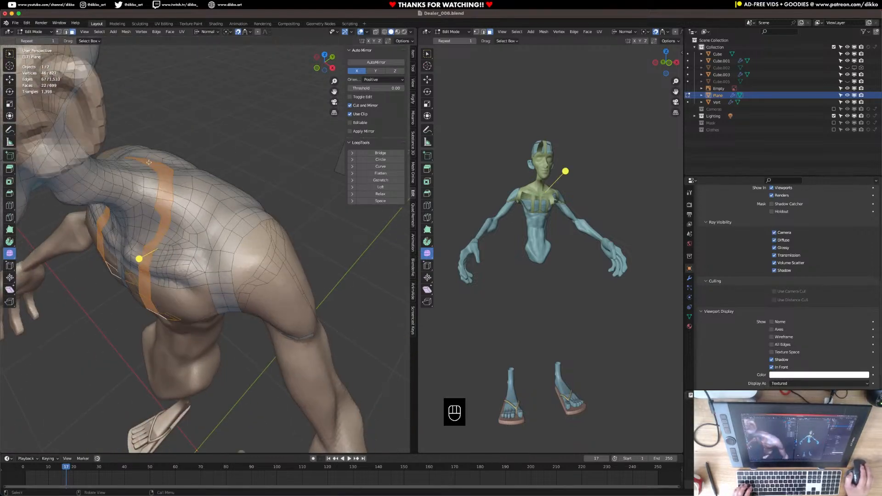
middle_click_drag(170, 257, 202, 290)
key("alt+a")
Grid Fill the inner chest hole between the centre strip and the new vertical strip
left_click(66, 33)
left_click(193, 276, "alt")
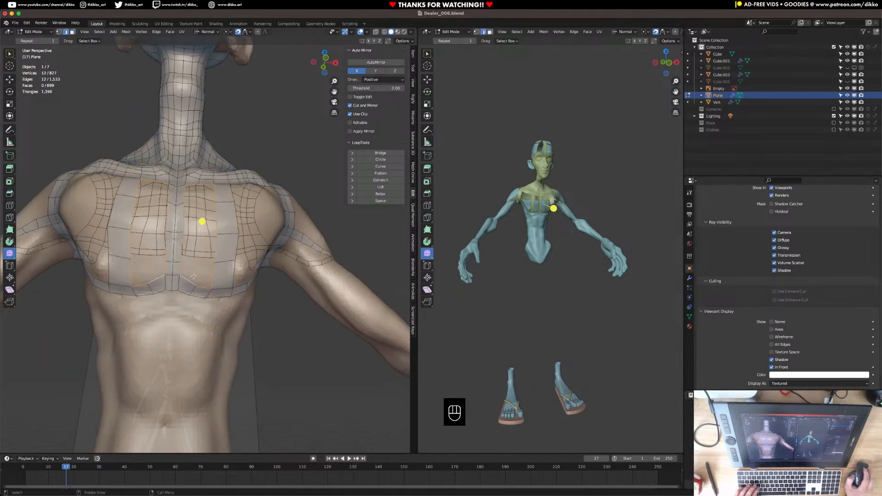
key("super+f")
left_click(193, 271)
middle_click_drag(193, 271, 65, 59)
key("g")
left_click(196, 276)
key("Tab")
key("Tab")
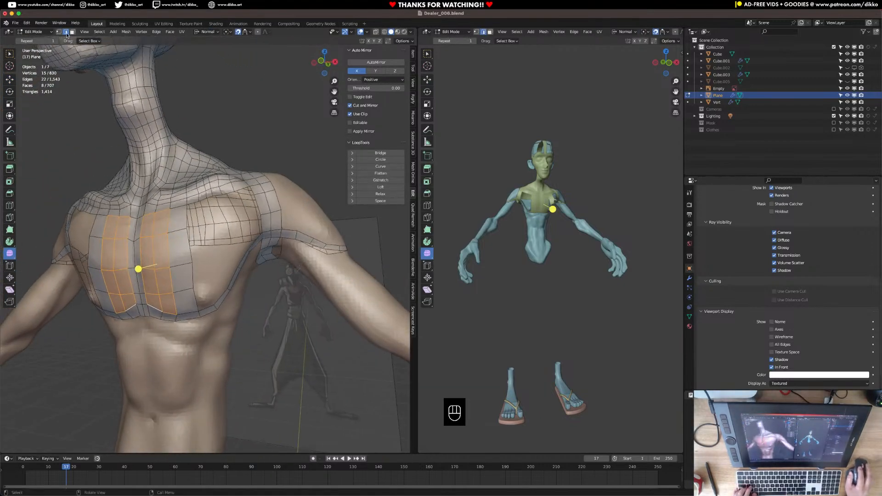
middle_click_drag(233, 269, 236, 247)
left_click(233, 258)
key("f")
middle_click_drag(223, 213, 236, 226)
key("super+z")
key("super+z")
Bridge the armpit-side strip to the upper chest edge with a face and divide it with two loop cuts
left_click(208, 195, "shift")
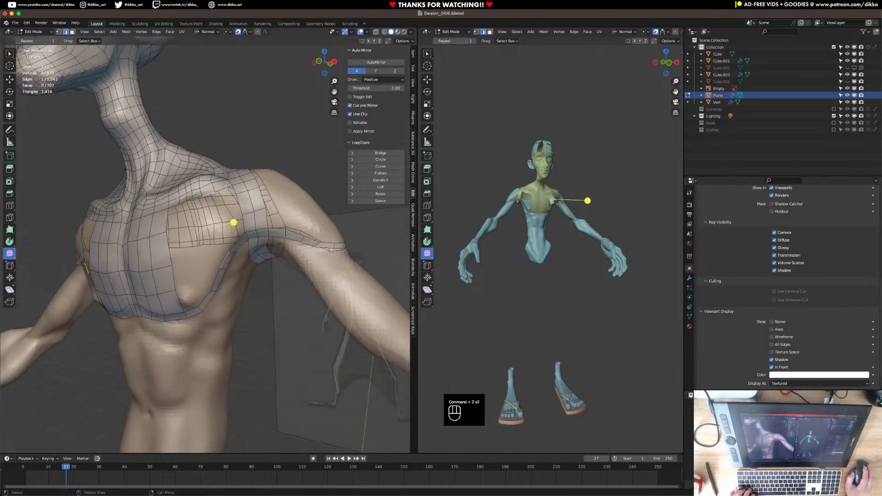
key("f")
key("super+r")
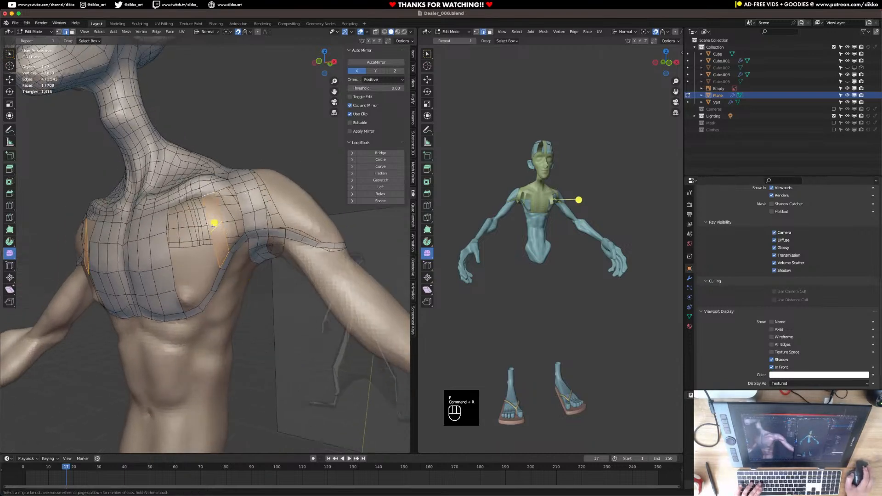
left_click(214, 223)
middle_click_drag(226, 216, 250, 227)
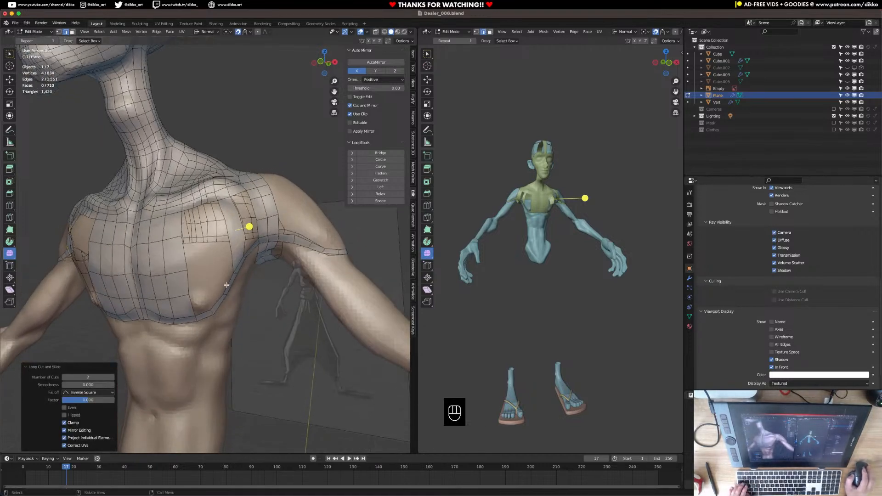
Add a loop cut across the lower chest strip and try to Grid Fill the outer chest hole
key("super+r")
left_click(215, 305)
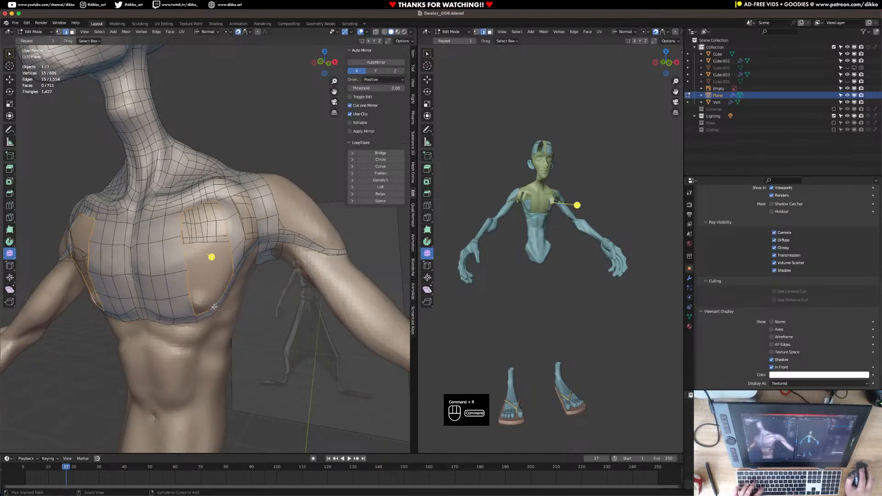
key("super+f")
middle_click_drag(216, 306, 214, 283)
scroll(215, 283, "down", 1)
Add a loop cut to the strip beside the shoulder, then Grid Fill the outer chest hole with span 4 and smooth its vertices
key("super+r")
left_click(244, 216)
left_click(223, 290, "alt")
key("super+f")
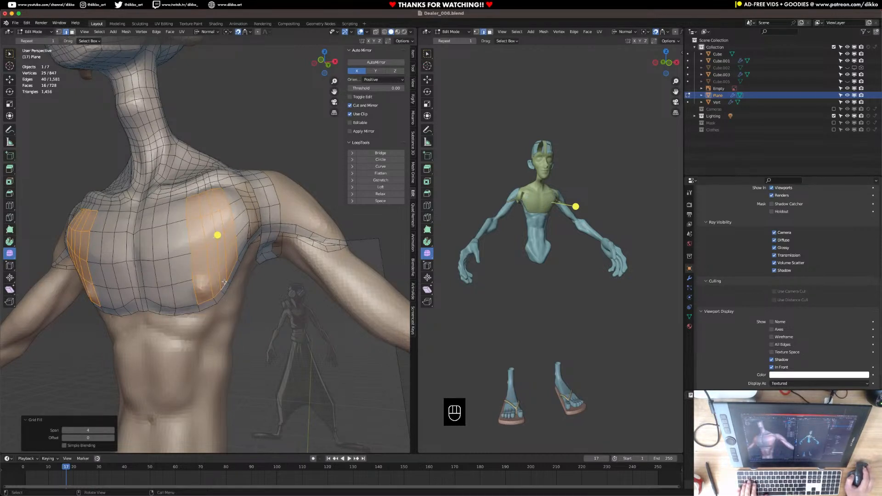
left_click_drag(217, 235, 324, 204)
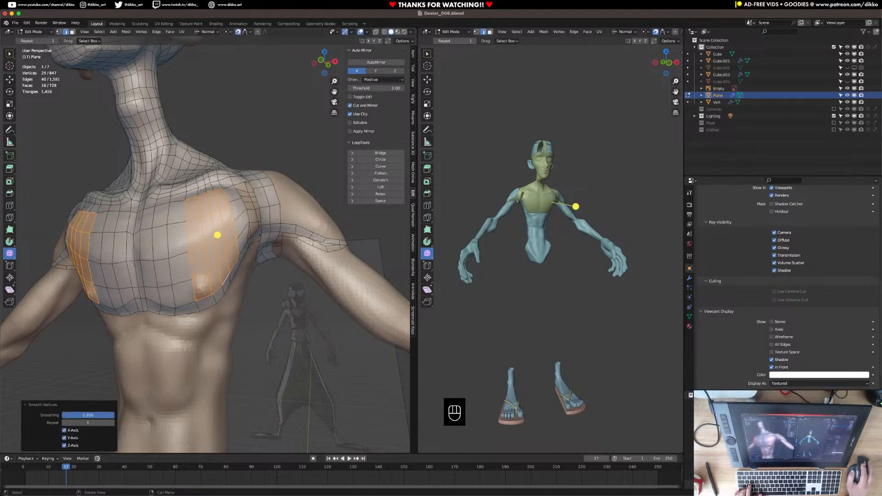
Select the faces across the middle and lower part of the chest
left_click(73, 33)
middle_click_drag(146, 221, 161, 222)
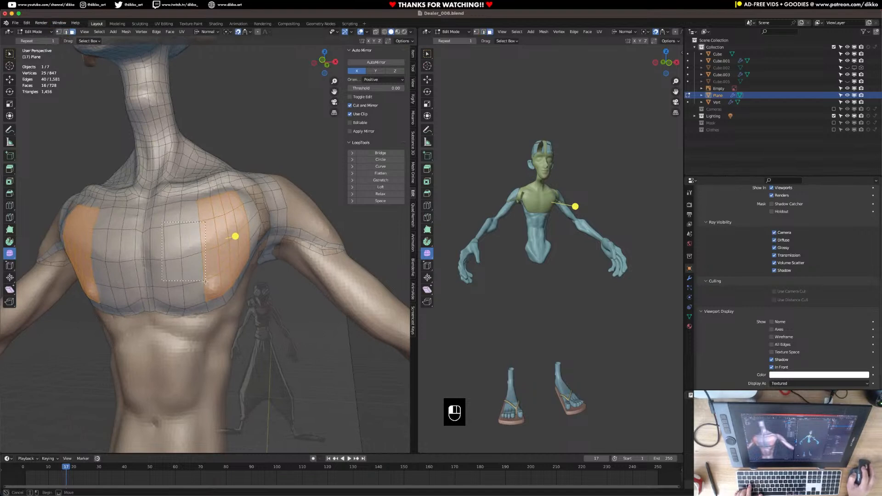
left_click_drag(204, 280, 196, 255)
left_click(173, 290, "shift")
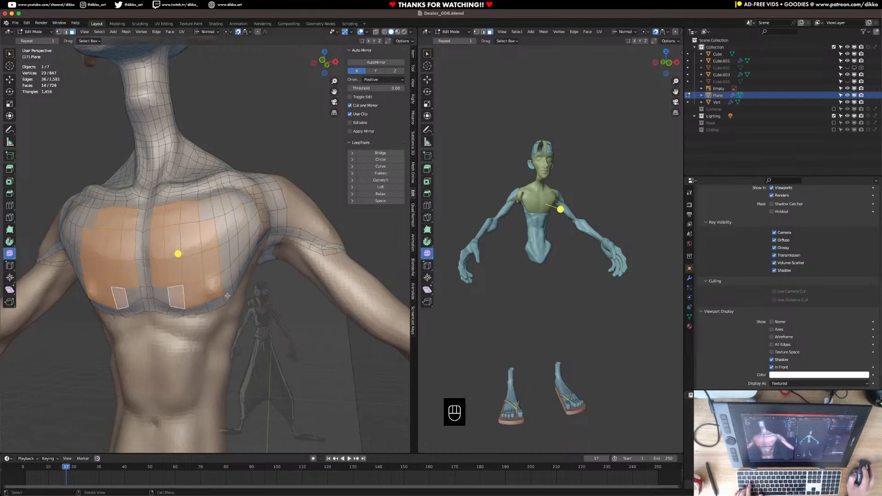
left_click(167, 292, "shift")
Inspect the chest and shoulder surface in Object Mode, then return to Edit Mode with nothing selected
key("Tab")
middle_click_drag(250, 229, 172, 326)
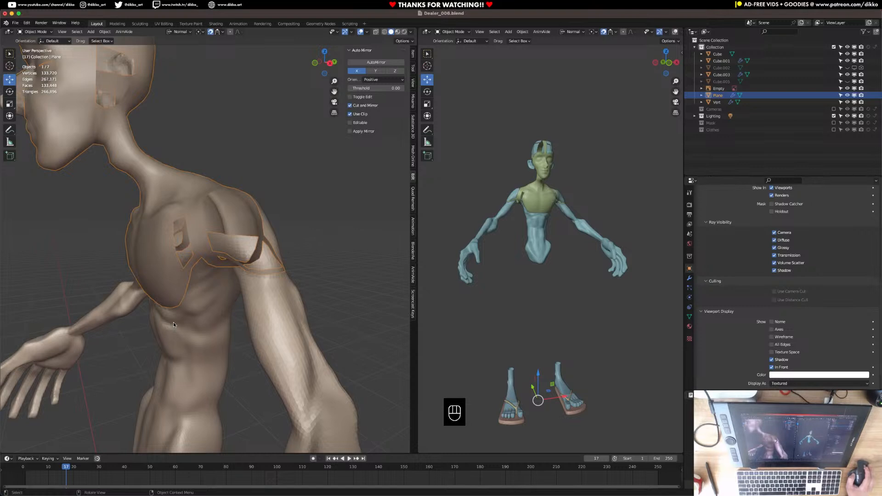
middle_click_drag(177, 319, 296, 260)
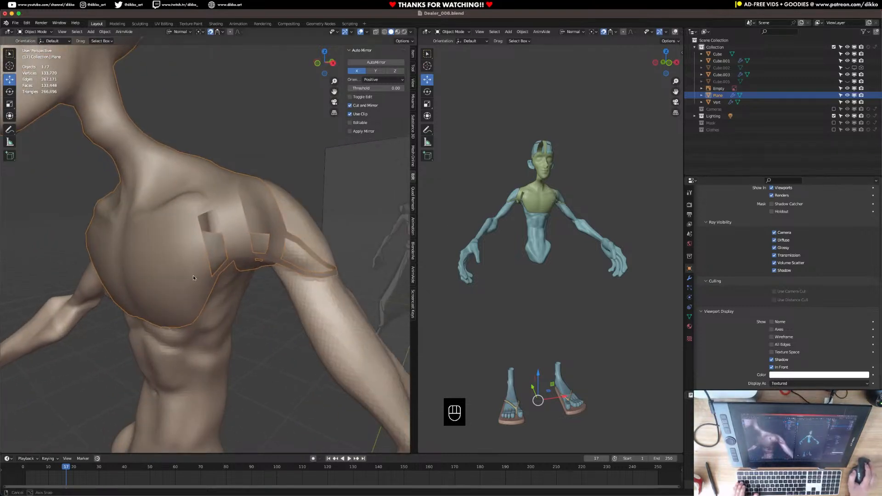
middle_click_drag(192, 277, 203, 268)
key("Tab")
key("alt+a")
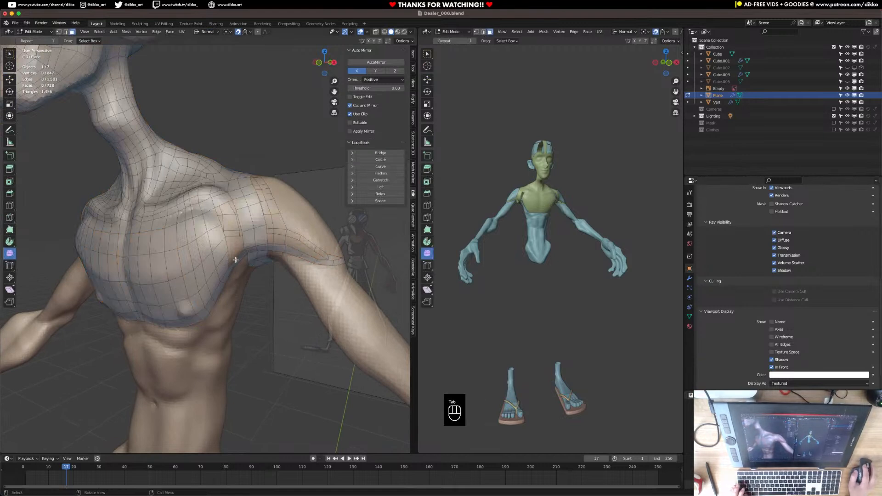
Try to fill the small hole in front of the armpit with Grid Fill and with a single face
left_click(235, 260)
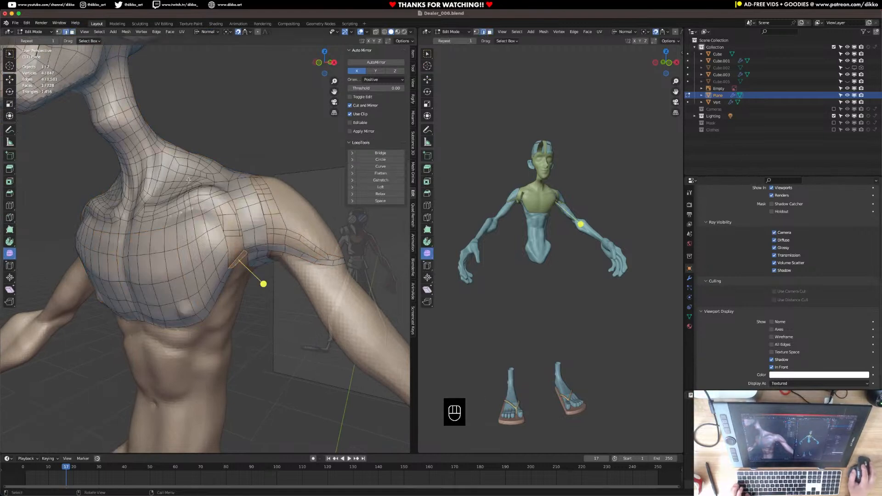
left_click(228, 246, "alt")
key("super+f")
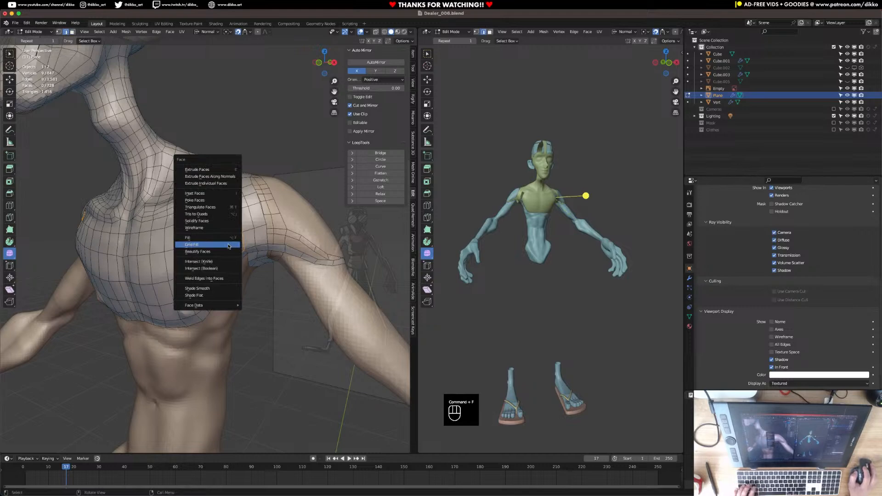
left_click(228, 246)
middle_click_drag(223, 249, 229, 274)
key("f")
key("super+z")
Add a loop cut to the side chest strip and fill the small hole in front of the armpit with quads
key("super+r")
left_click(233, 277)
key("f")
middle_click_drag(233, 277, 206, 260)
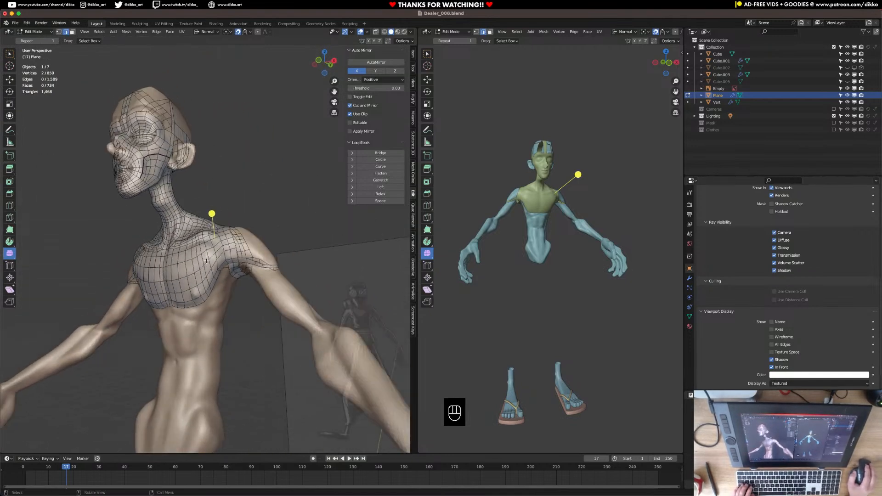
Undo the last face fill in front of the armpit
scroll(207, 260, "up", 5)
key("super+z")
key("super+z")
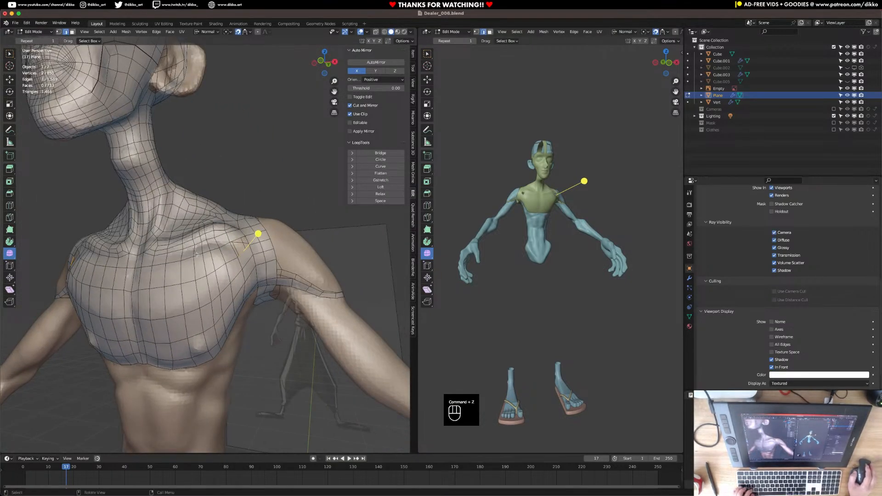
middle_click_drag(238, 258, 216, 305)
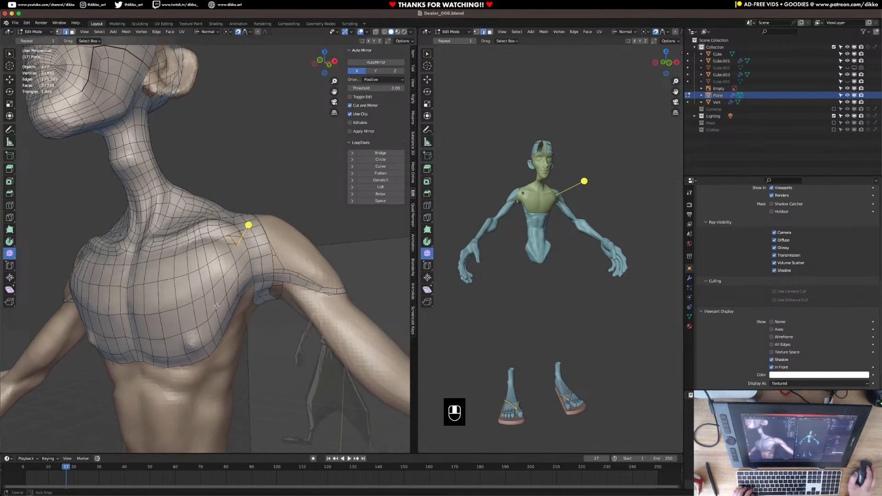
Fill the small remaining hole in front of the armpit with a single quad
left_click(237, 248, "shift")
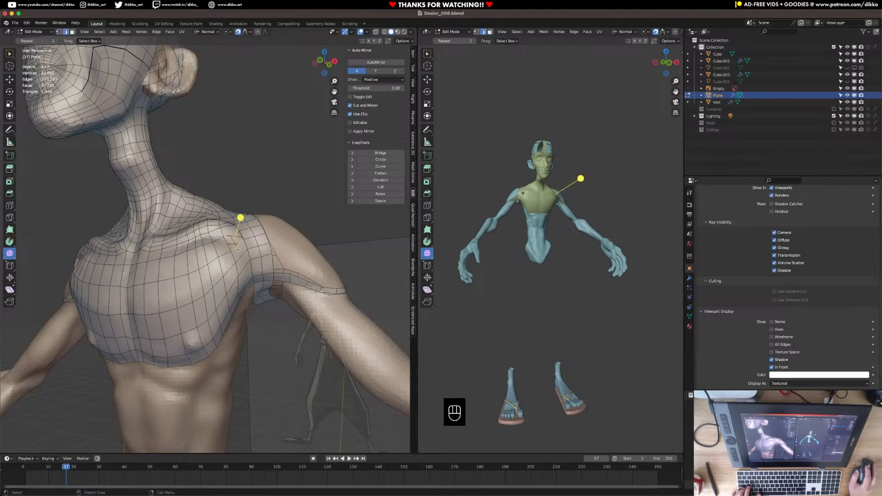
key("f")
middle_click_drag(211, 282, 155, 264)
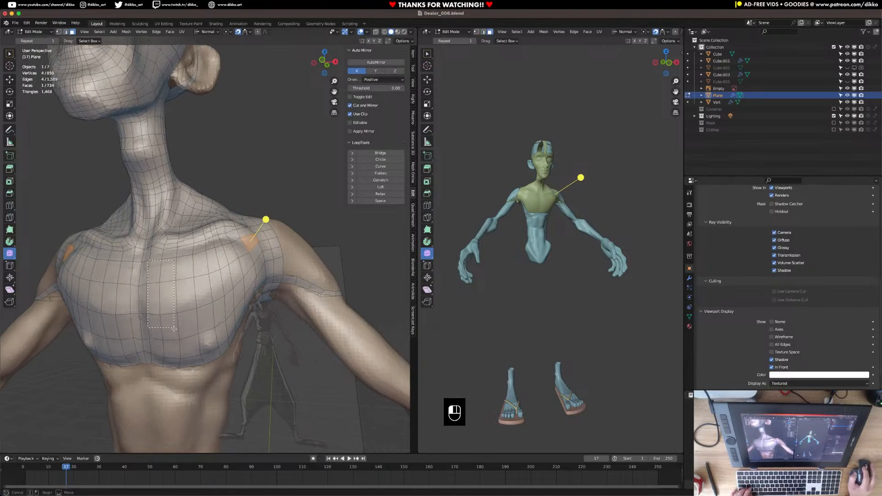
Select the chest faces, extending the selection to those near the armpit, and inset the whole region
left_click_drag(175, 343, 210, 346)
left_click_drag(179, 263, 226, 315, "shift")
middle_click_drag(225, 316, 185, 258)
left_click_drag(201, 301, 202, 301, "shift")
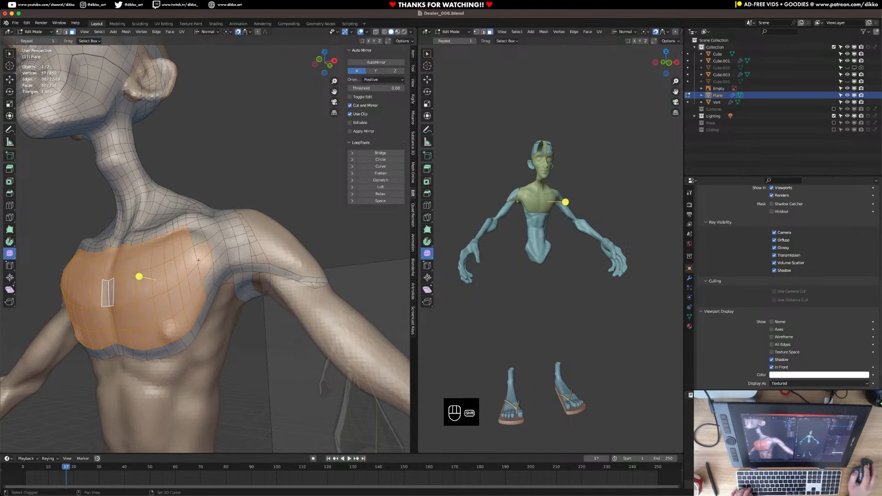
left_click(208, 281, "shift")
left_click(197, 235, "shift")
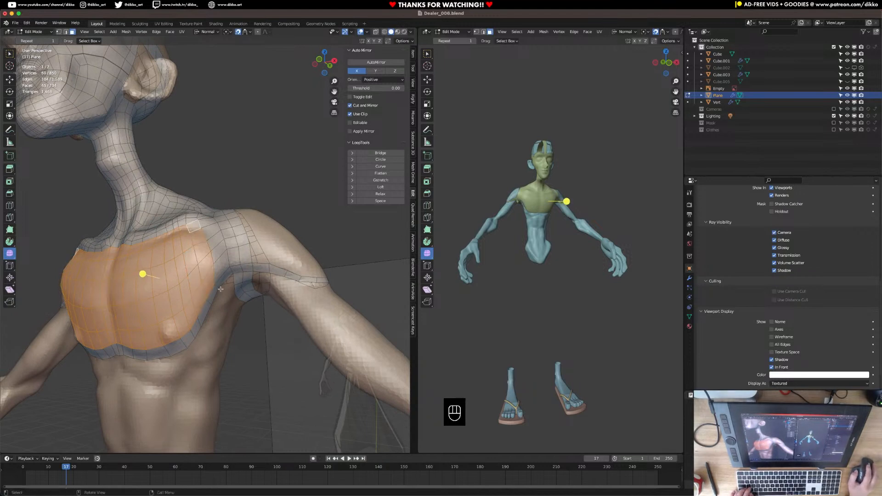
key("i")
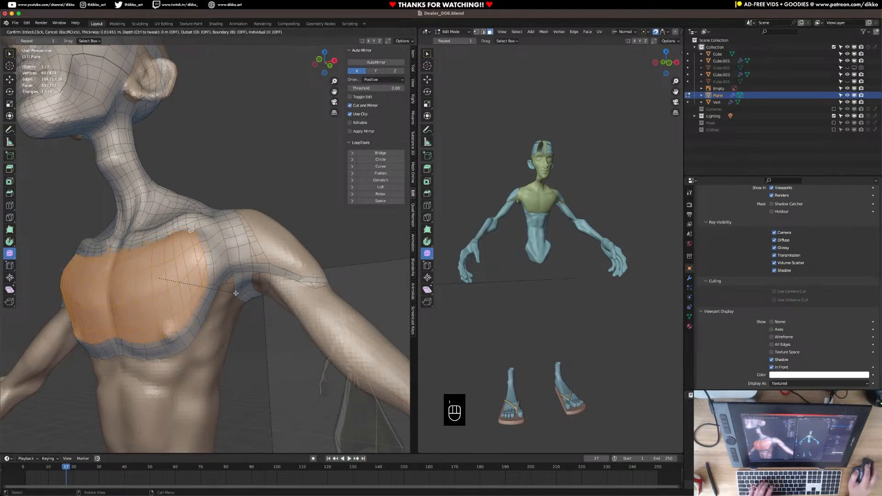
left_click(235, 293)
Smooth the vertices of the inset chest faces with a smoothing of about 0.78
middle_click_drag(142, 273, 158, 287)
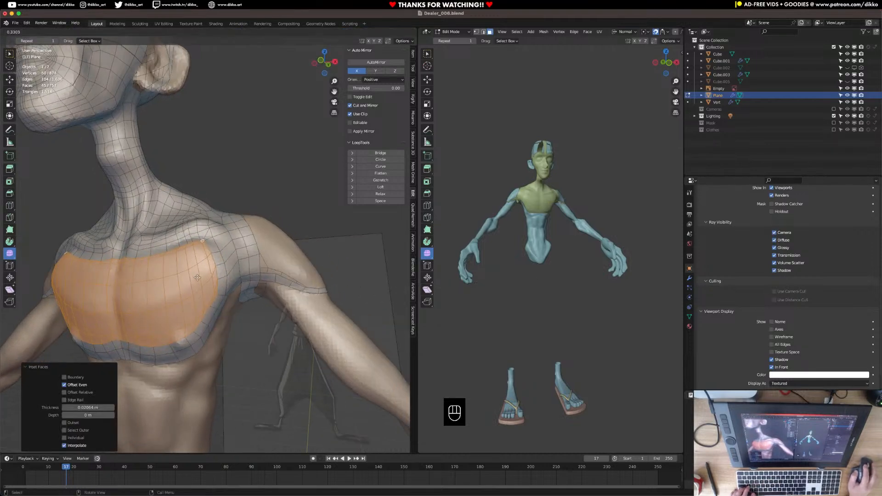
left_click_drag(240, 266, 242, 266)
middle_click_drag(239, 264, 239, 279)
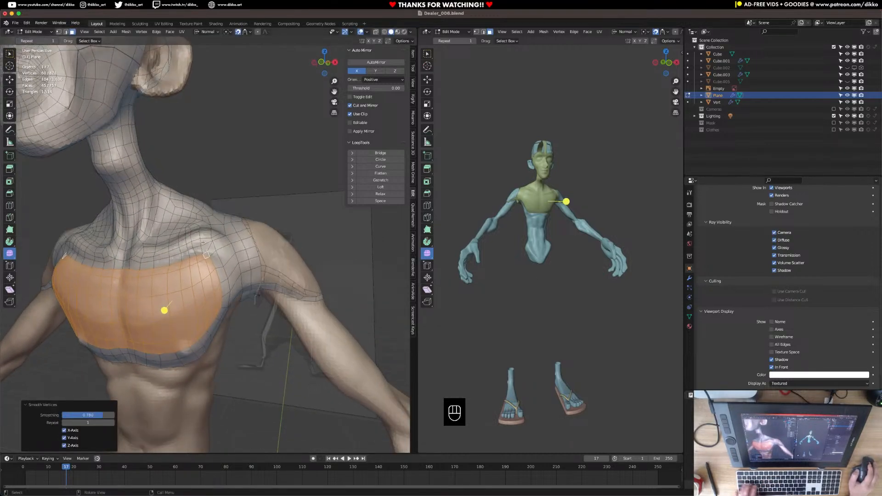
Reposition the vertex at the upper outer corner of the inset chest to relax the surrounding quads
left_click(62, 33)
scroll(202, 230, "up", 1)
left_click(218, 242)
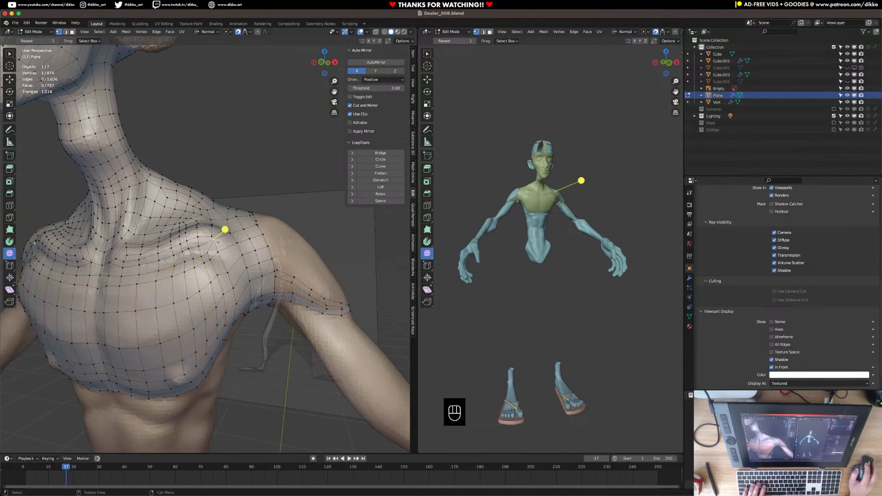
key("g")
left_click(213, 250)
key("g")
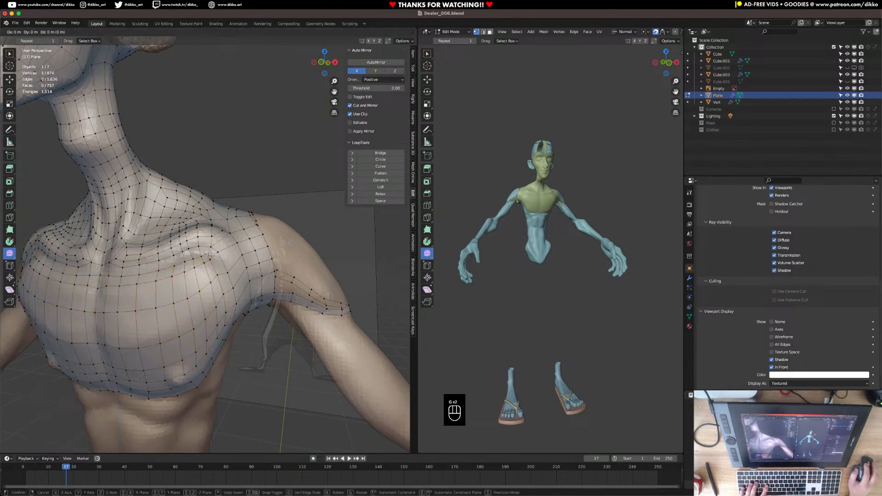
left_click(211, 248)
left_click(73, 32)
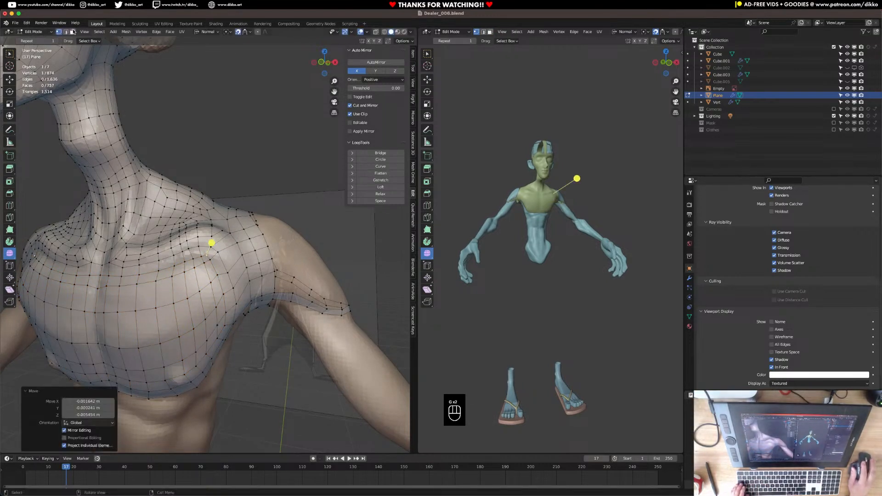
left_click(216, 260, "alt")
Add a Subdivision modifier to the retopology mesh in Object Mode and place it above Shrinkwrap in the stack
key("Tab")
middle_click_drag(215, 255, 235, 293)
left_click(689, 278)
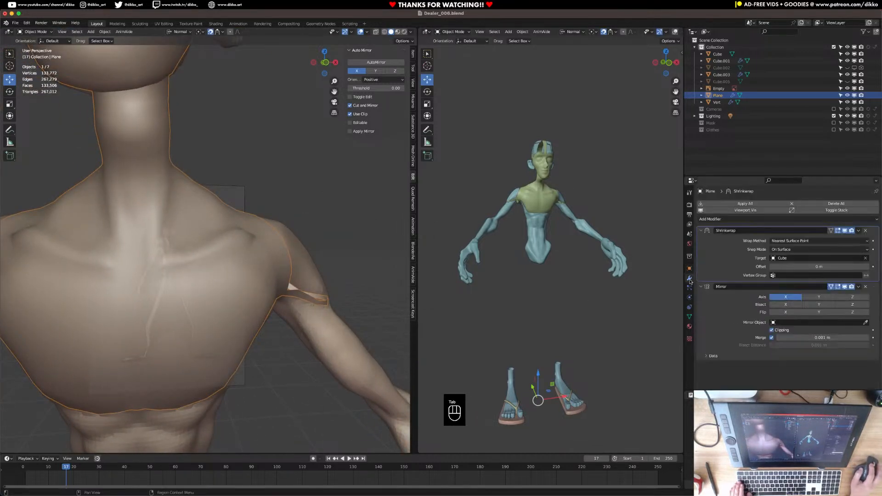
left_click(735, 219)
left_click(744, 346)
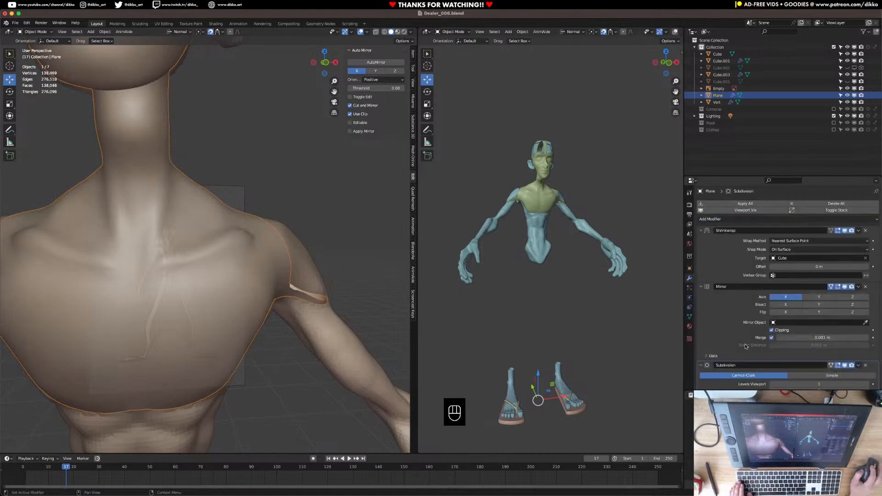
middle_click_drag(366, 321, 395, 330)
left_click_drag(874, 365, 872, 226)
Inspect the subdivided surface from several sides, turn off the Subdivision modifier's viewport display, and save the file
middle_click_drag(395, 317, 179, 269)
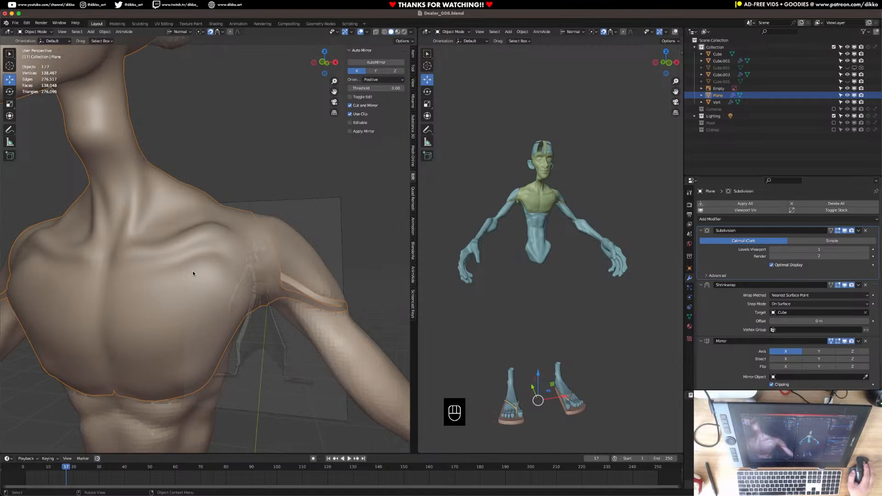
middle_click_drag(194, 275, 239, 303)
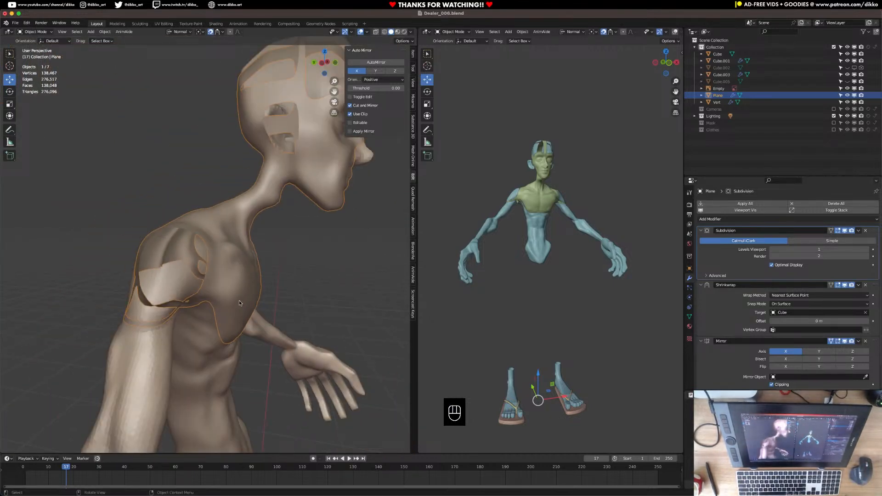
middle_click_drag(238, 303, 186, 251)
left_click(841, 231)
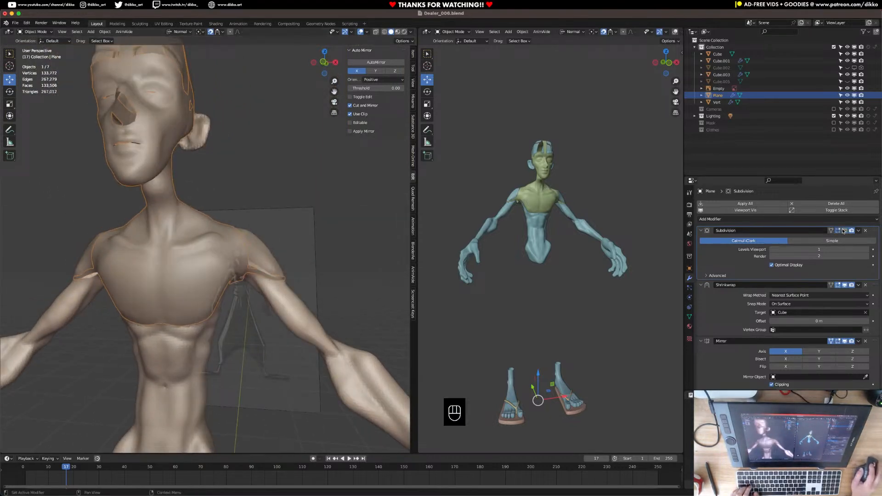
middle_click_drag(321, 302, 238, 312)
key("super+s")
In Edit Mode, extrude two edges of the upper-arm geometry three times to build a two-quad-wide strip over the outer shoulder
key("Tab")
left_click(66, 31)
left_click(204, 321)
left_click(222, 321, "shift")
key("e")
left_click(252, 294)
key("e")
left_click(233, 275)
key("e")
left_click(230, 252)
Fill the gap between the upper end of the arm strip and the shoulder border with quads
mouse_move(229, 256)
middle_mouse_down()
mouse_move(171, 256)
mouse_move(248, 270)
mouse_move(230, 270)
middle_mouse_up()
left_click(231, 270, "shift")
left_click(232, 274)
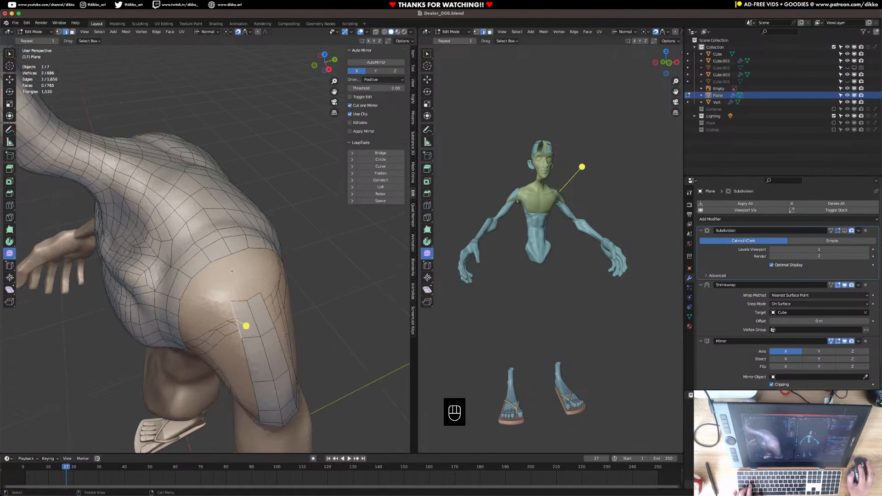
left_click(221, 259, "shift")
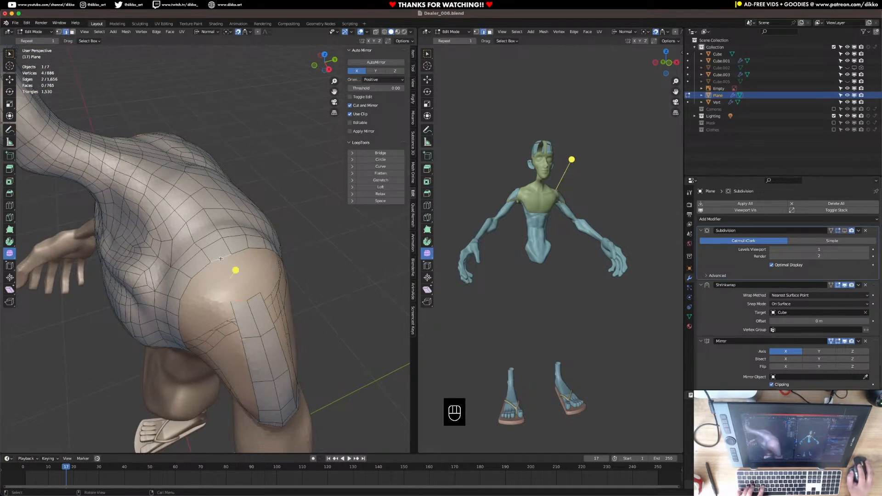
key("f")
left_click(244, 278)
Add a loop cut across the faces joining strip and shoulder, reposition it and scale it up by about 1.2
middle_click_drag(239, 335, 254, 277)
key("super+r")
left_click(255, 277)
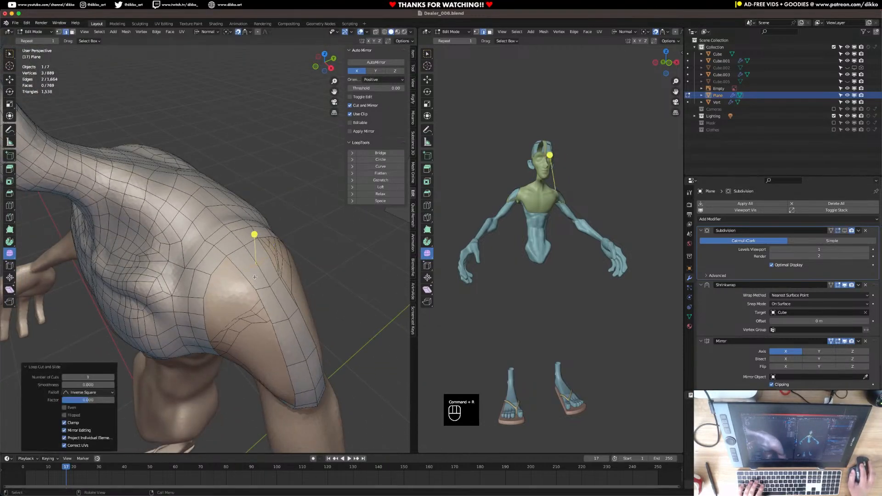
key("g")
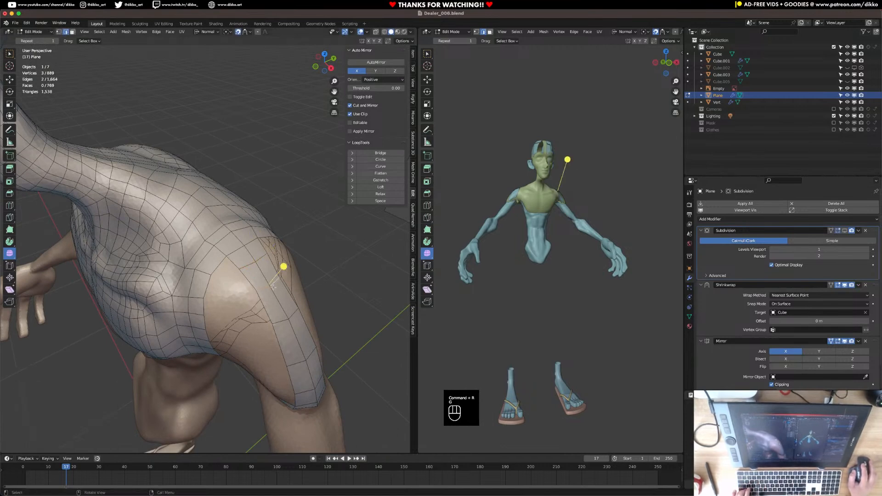
key("g")
left_click(279, 286)
middle_click_drag(279, 286, 262, 291)
key("s")
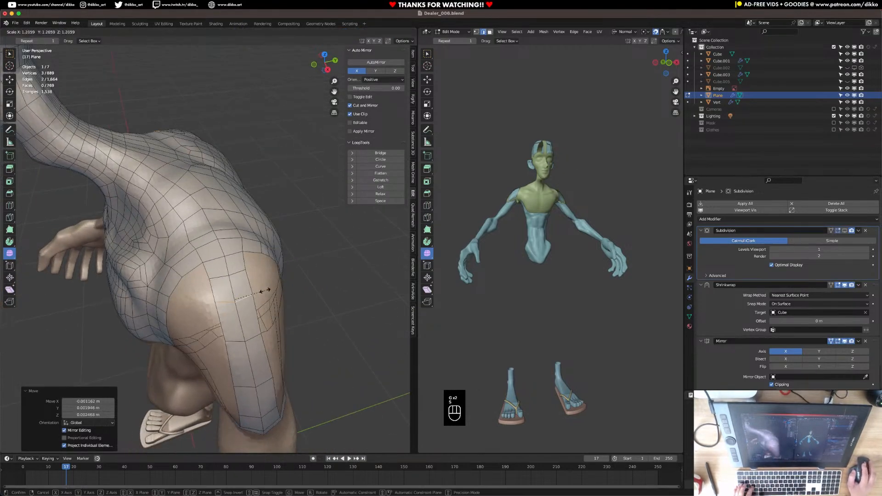
left_click(264, 291)
Rotate the new edge row across the shoulder strip to line up with its neighbouring rows
key("s")
key("x")
right_click(236, 316)
key("r")
left_click(237, 344)
key("r")
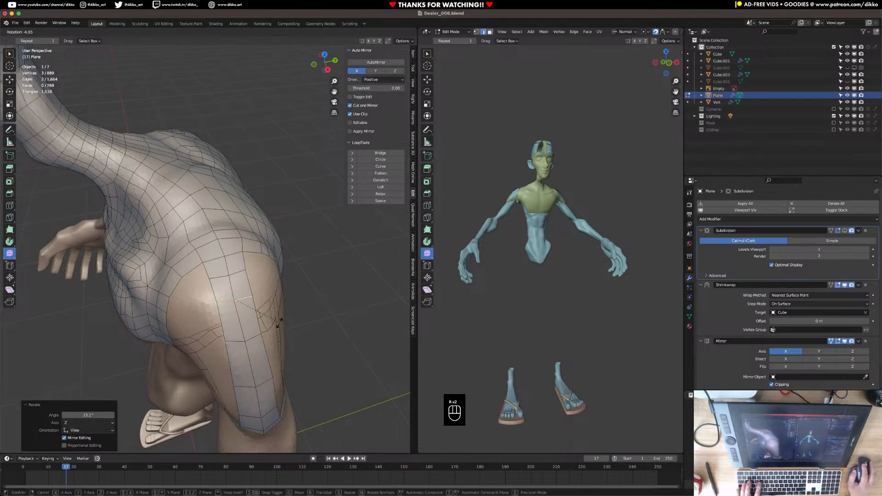
left_click(278, 316)
Scale the next edge row down the shoulder strip along Z and move it to even out the spacing
left_click(235, 341)
left_click(253, 338, "shift")
middle_click_drag(236, 358, 224, 326)
key("s")
key("z")
key("z")
left_click(250, 330)
key("g")
left_click(235, 331)
Add one centred loop cut across the shoulder strip and save the file
key("super+r")
left_click(235, 336)
left_click(234, 335)
key("super+s")
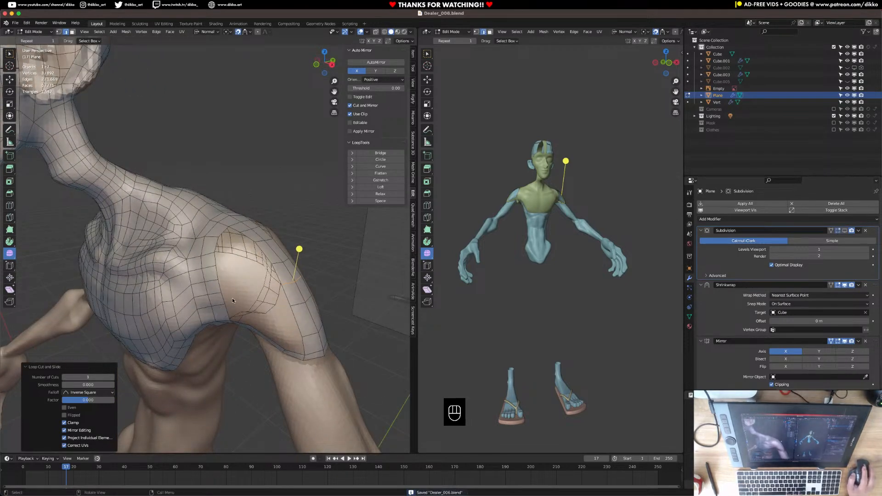
key("super+s")
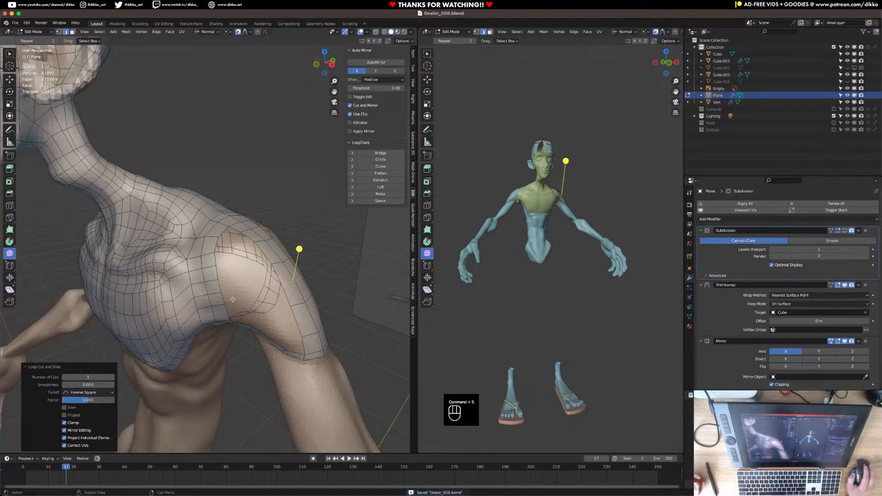
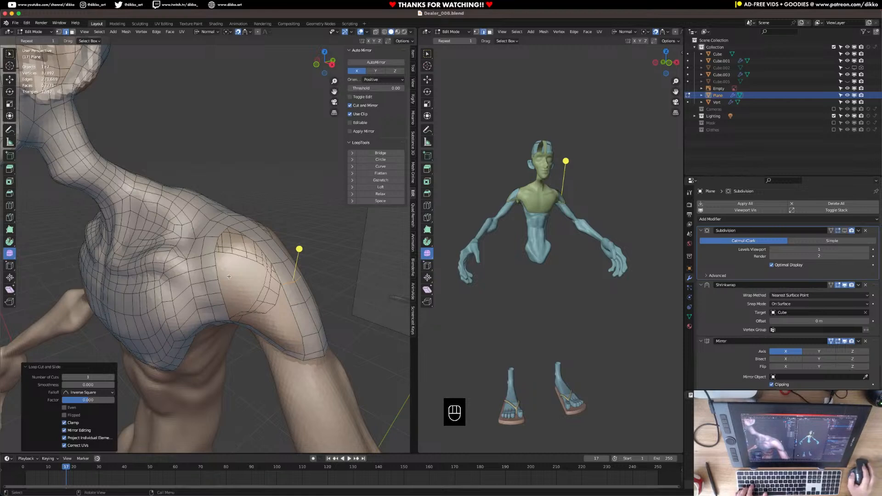
Even out the quads between the outer chest and front shoulder by repositioning individual vertices, then save the file
middle_click_drag(224, 286, 235, 281)
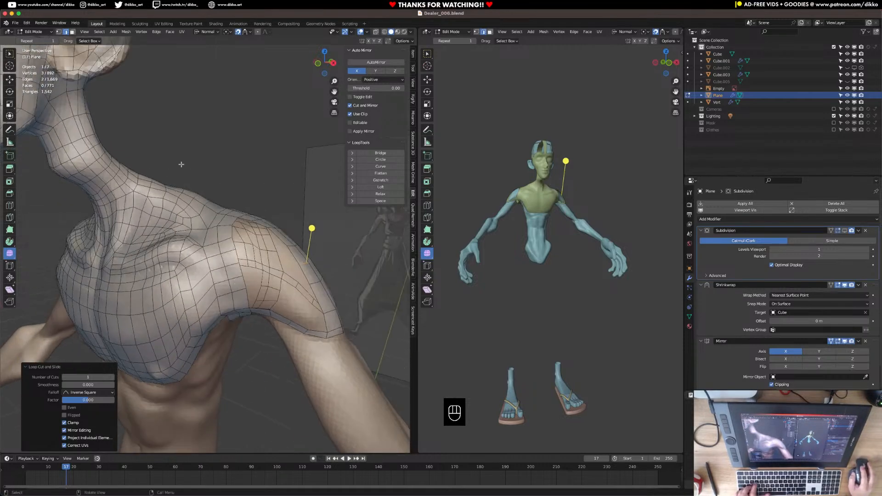
left_click(58, 32)
scroll(221, 276, "up", 3)
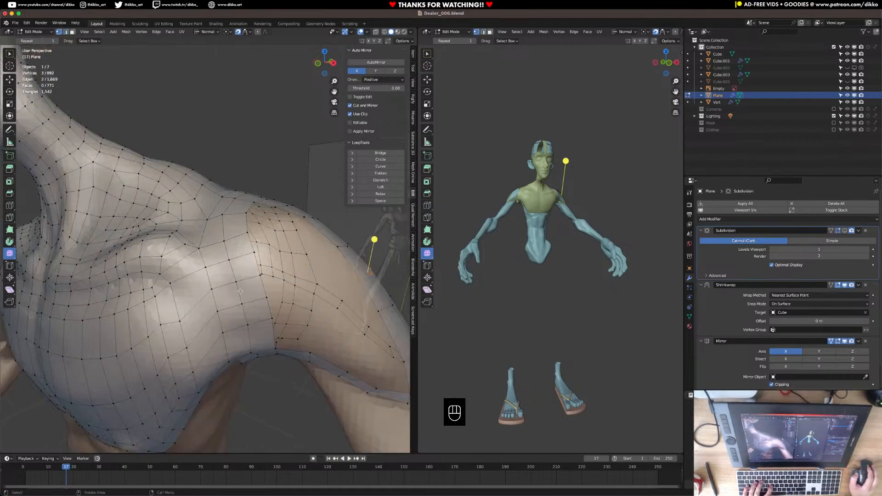
key("alt+a")
middle_click_drag(230, 338, 220, 290)
key("g")
left_click(218, 311)
key("g")
left_click(194, 306)
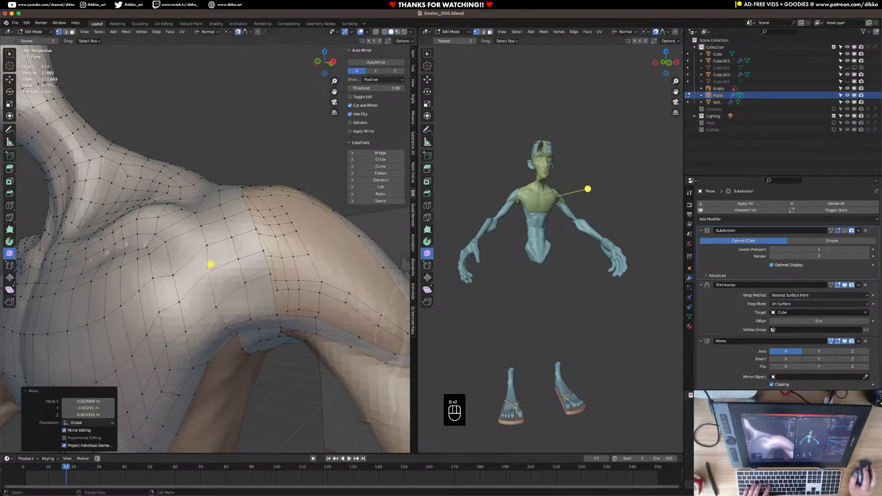
key("g")
left_click(197, 271)
key("g")
left_click(182, 294)
key("g")
left_click(190, 298)
key("g")
left_click(197, 338)
key("g")
left_click(210, 384)
key("g")
left_click(221, 304)
key("g")
left_click(204, 247)
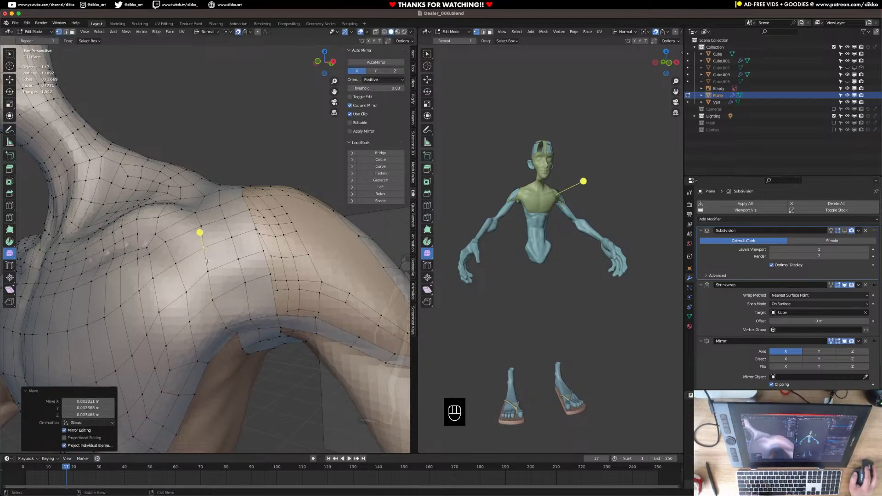
middle_click_drag(209, 262, 161, 197)
key("super+s")
scroll(142, 200, "down", 4)
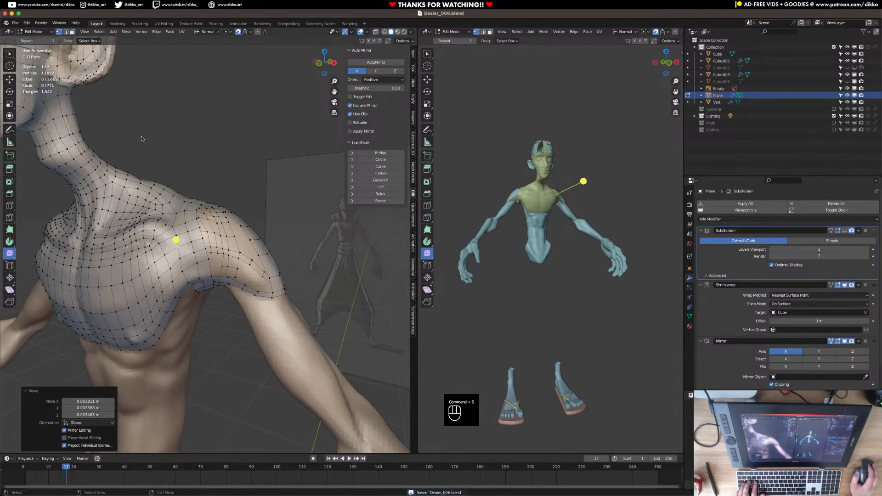
Bridge the front shoulder border to the arm strip with a face and divide it with three loop cuts
left_click(66, 32)
scroll(204, 260, "up", 2)
left_click(205, 259)
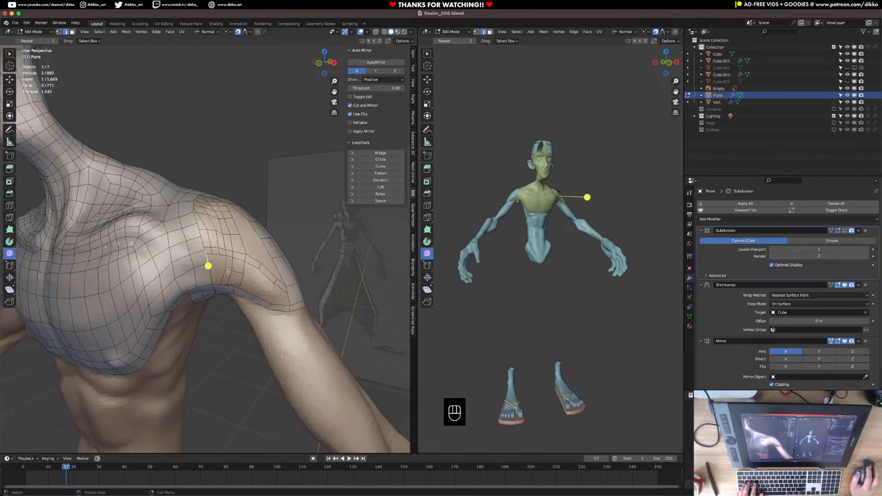
key("f")
key("super+r")
scroll(243, 258, "up", 2)
left_click(244, 258)
Bevel the horizontal edge row across the upper back with a width of 0.012 m and one segment
middle_click_drag(244, 258, 209, 245)
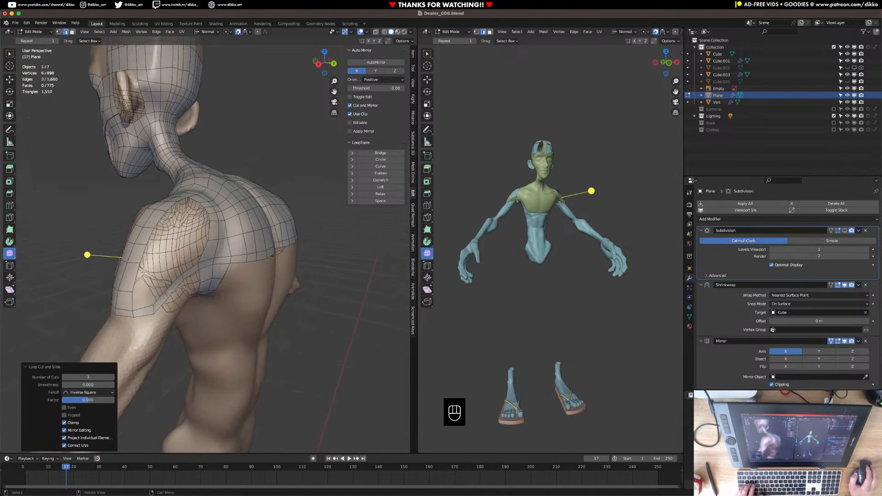
key("super+b")
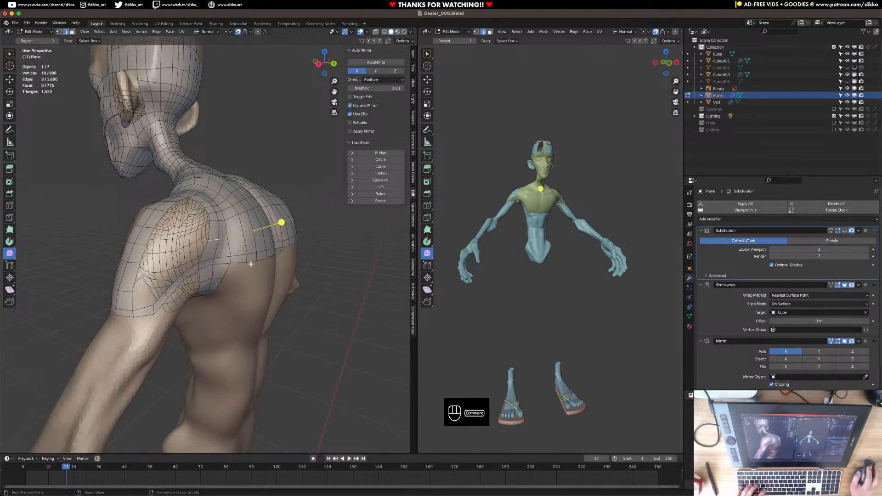
left_click(272, 277)
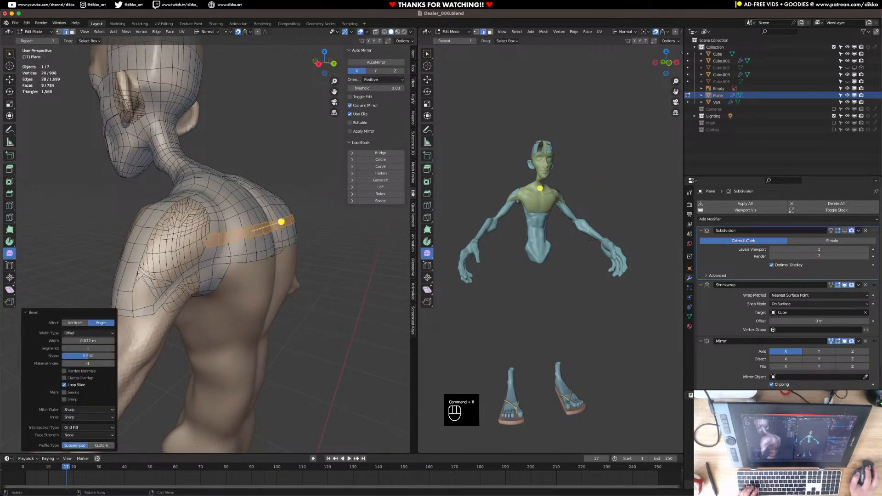
Bridge the rear shoulder border to the arm strip with a face, divide it with three loop cuts and nudge the new edges
left_click(182, 248)
left_click(205, 241, "shift")
key("f")
key("super+r")
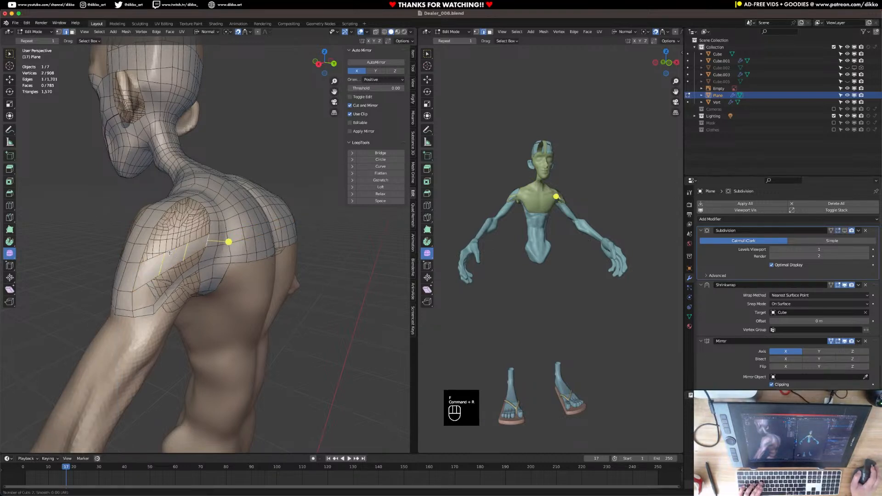
scroll(170, 252, "up", 1)
left_click(170, 252)
right_click(171, 253)
middle_click_drag(172, 254, 195, 274)
key("g")
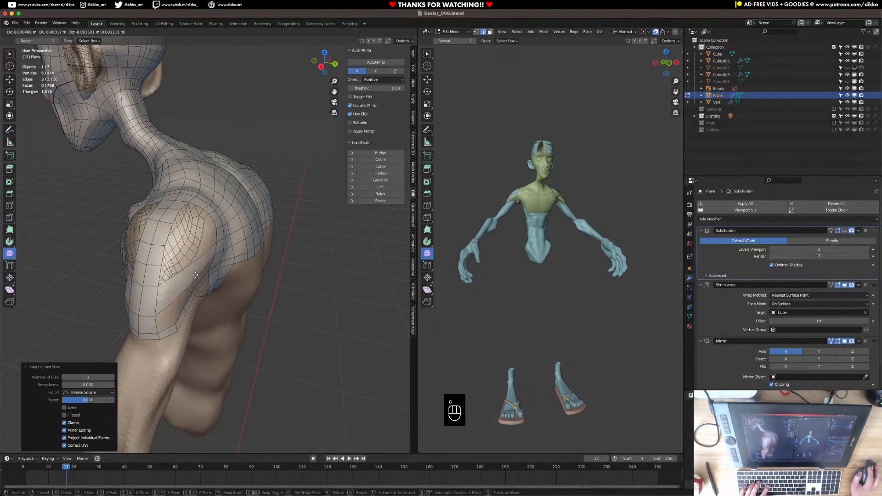
left_click(195, 275)
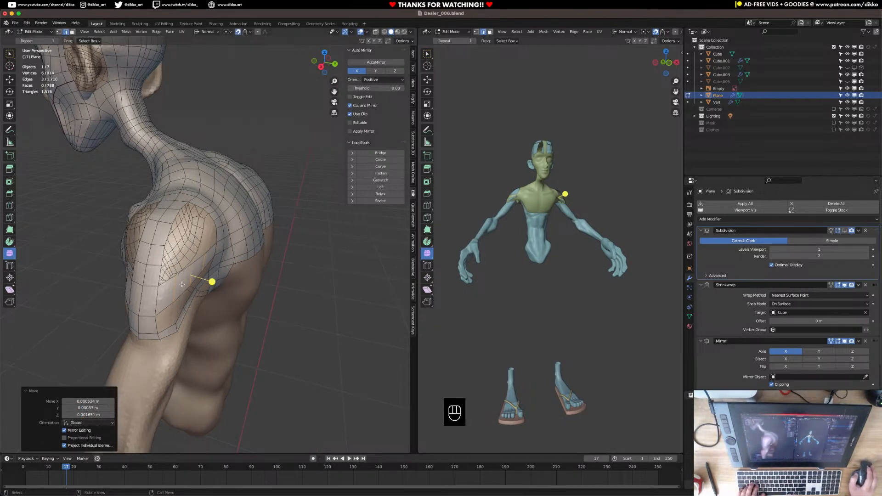
Bridge the gap in the front shoulder opening with a face and divide it with evenly spaced, centred loop cuts
middle_click_drag(179, 286, 243, 276)
left_click(241, 274)
left_click(216, 210, "shift")
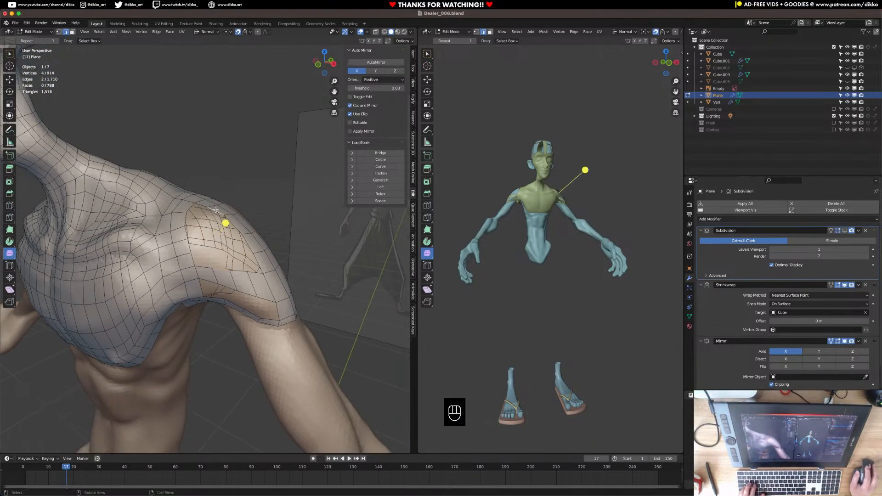
key("f")
key("super+r")
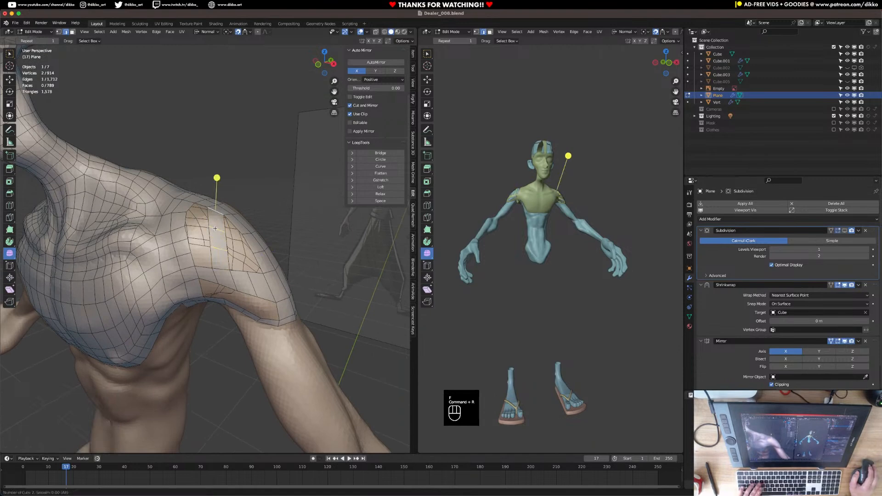
scroll(215, 228, "up", 1)
left_click(215, 229)
right_click(215, 228)
Reposition the individual cut edges of the new front shoulder bridge to even out its quads
middle_click_drag(215, 228, 212, 248)
key("g")
left_click(210, 251)
left_click(215, 259)
key("g")
left_click(214, 260)
left_click(212, 251)
key("g")
left_click(210, 251)
Bridge the upper part of the rear shoulder gap with a face, divide it with three loop cuts and shift the cuts
middle_click_drag(211, 250, 138, 258)
left_click(189, 264)
left_click(186, 237, "shift")
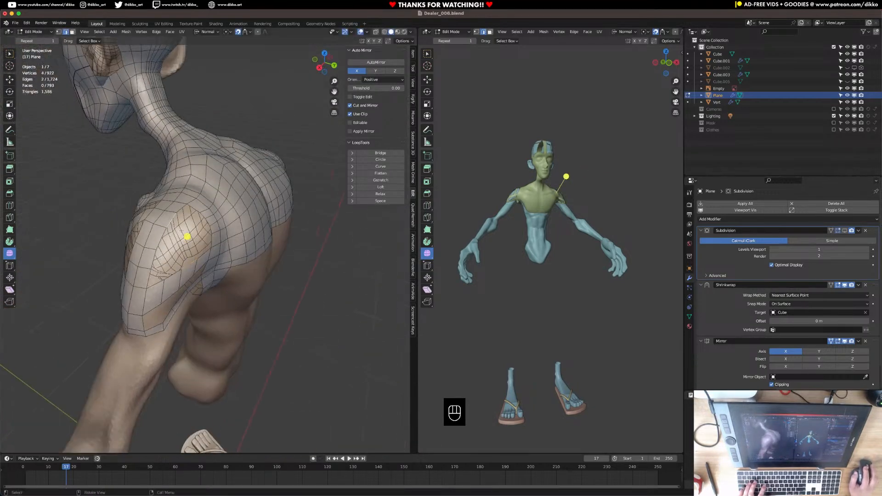
key("f")
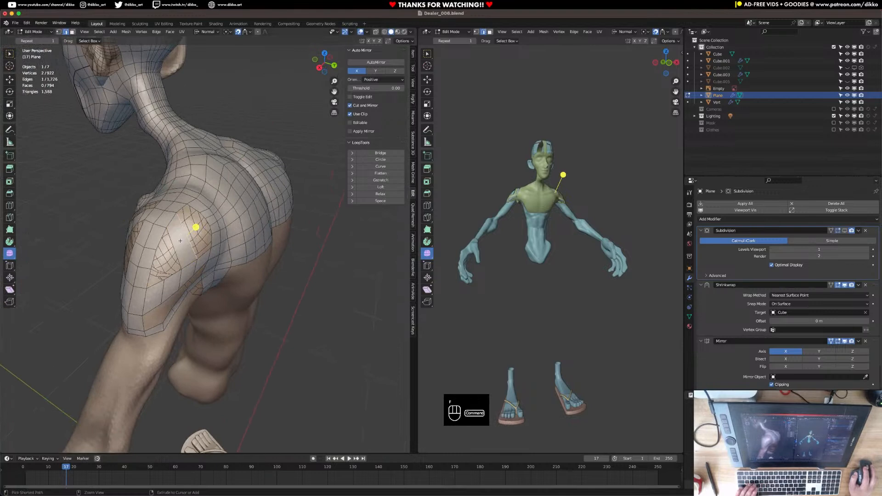
key("super+r")
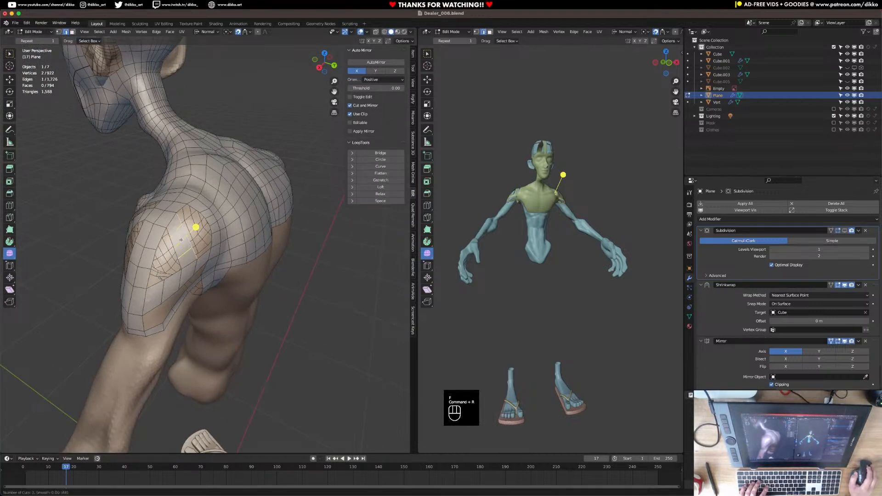
left_click(181, 240)
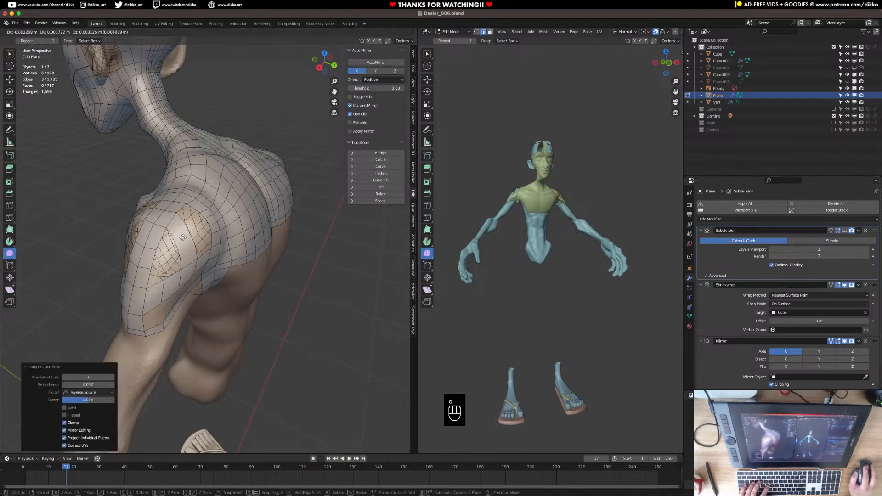
left_click(184, 236)
Fill the remaining gap beside the front shoulder bridge with a run of five quads
middle_click_drag(183, 236, 207, 221)
left_click(205, 219)
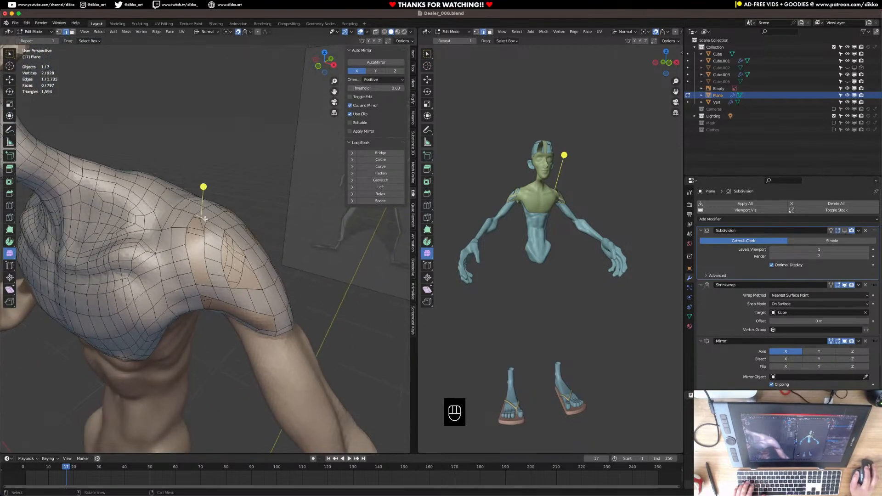
key("f")
key("f")
middle_click_drag(205, 219, 225, 242)
key("f")
Extrude the two corner edges of the opening above the front armpit inward, then shrink and reposition them
left_click(236, 254, "shift")
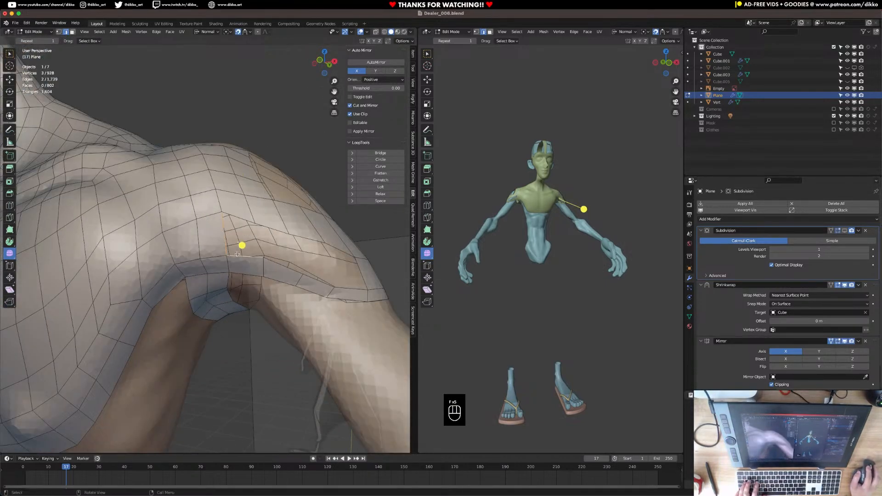
key("e")
left_click(250, 246)
key("s")
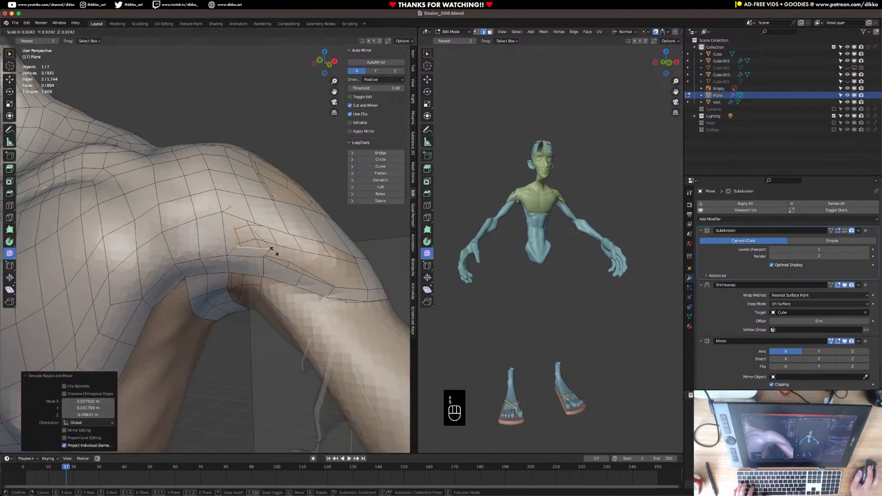
left_click(266, 248)
key("g")
left_click(270, 250)
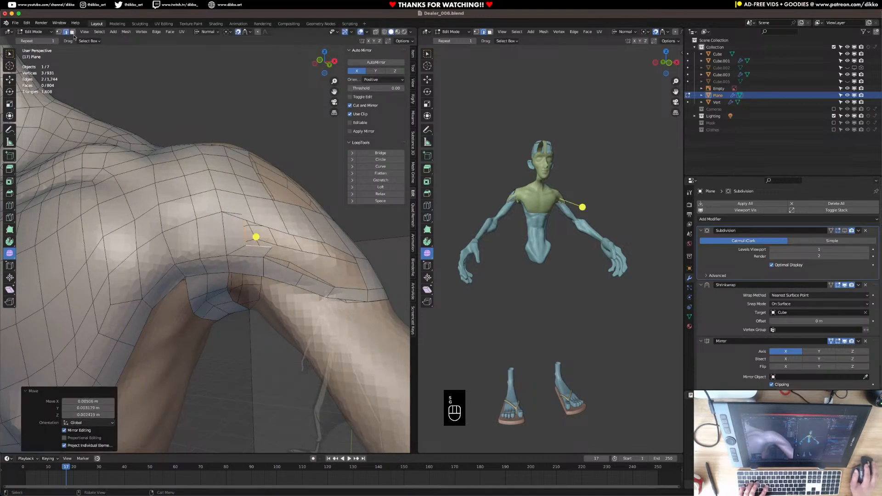
Merge the extruded end vertex with the neighbouring border vertex in the front shoulder opening
key("1")
left_click(256, 223)
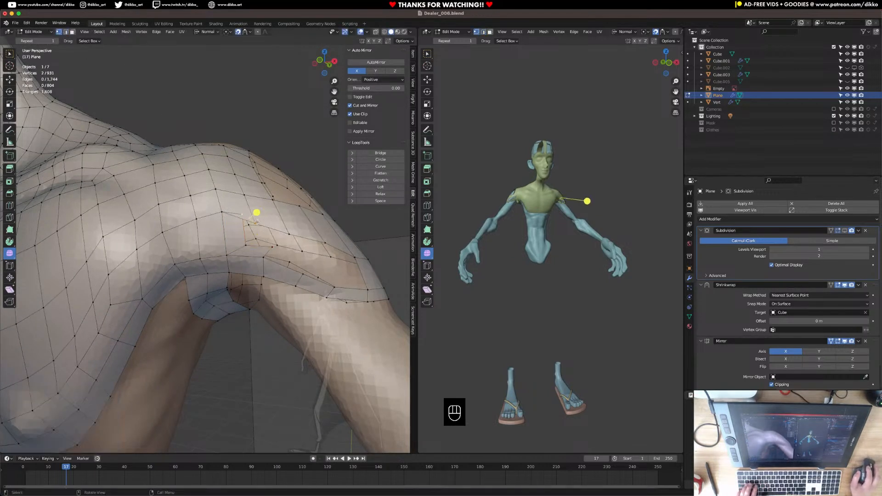
key("m")
left_click(250, 229)
key("h")
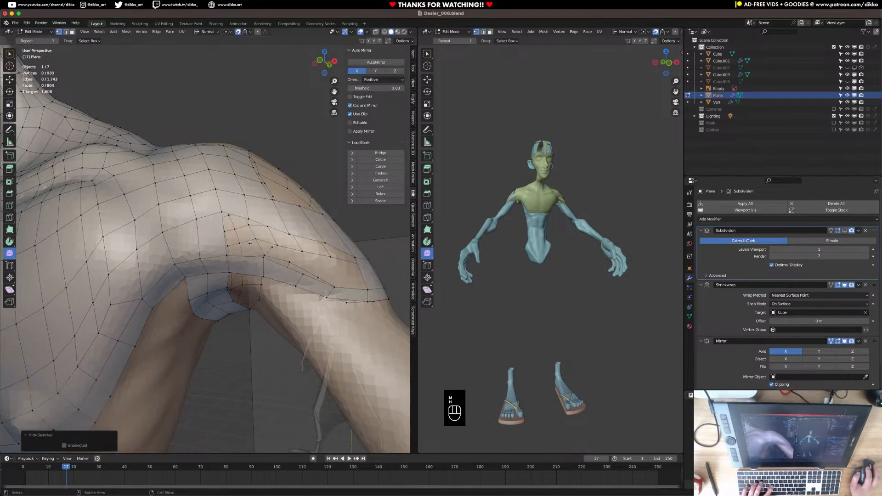
key("super+z")
Reposition the extruded corner vertices inside the opening above the front armpit
key("g")
left_click(271, 246)
key("g")
left_click(265, 244)
middle_click_drag(265, 246, 245, 263)
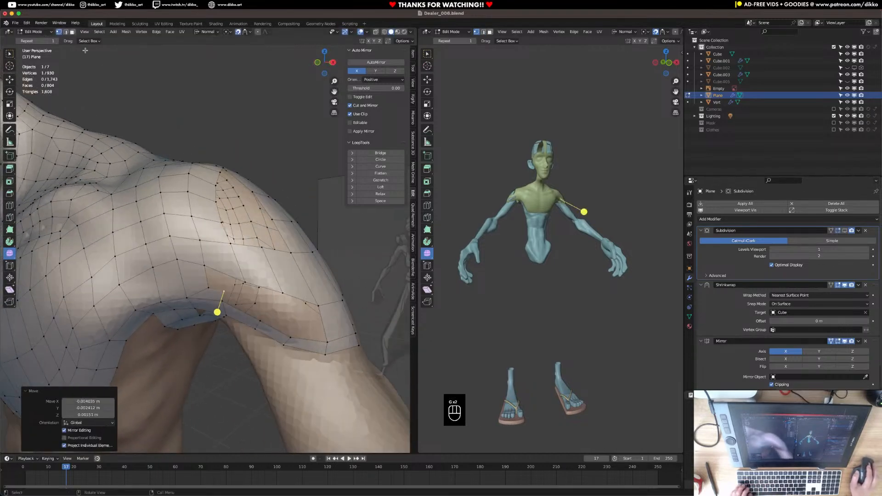
Move the border vertex above the rear shoulder opening upward to even out the surrounding quads
key("alt+a")
left_click(184, 258, "alt")
middle_click_drag(185, 258, 104, 279)
scroll(104, 280, "up", 2)
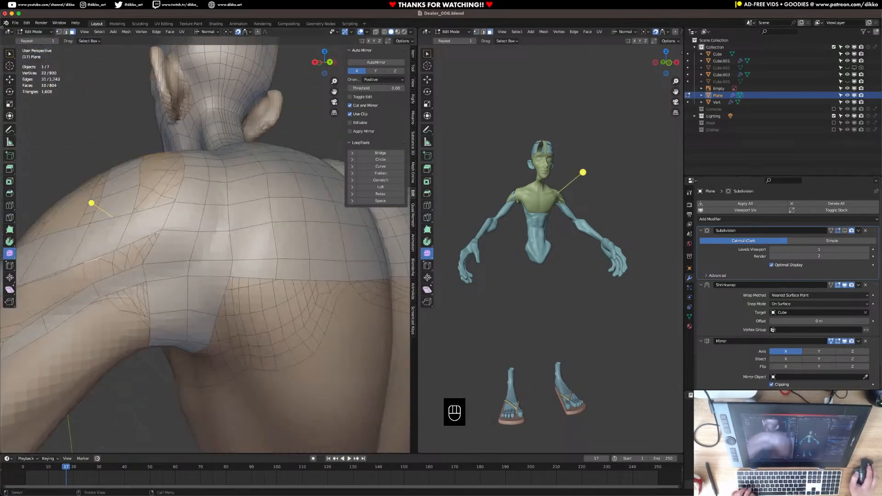
left_click(114, 229)
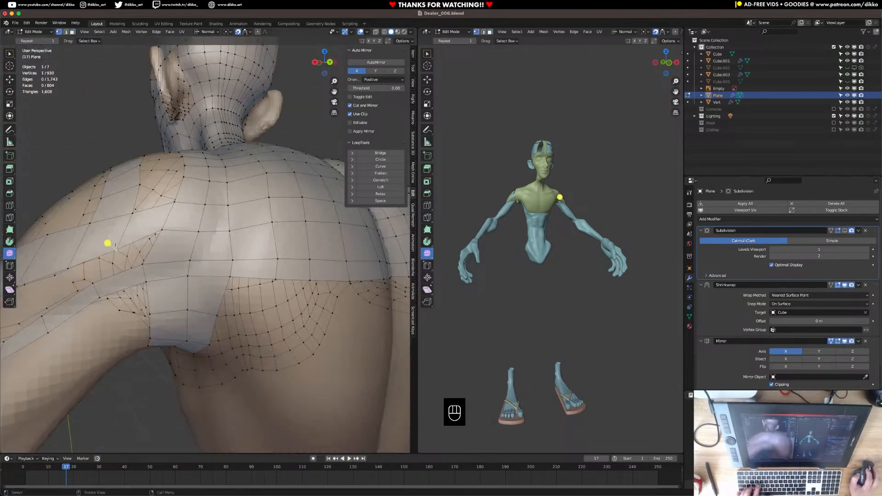
key("g")
left_click(108, 223)
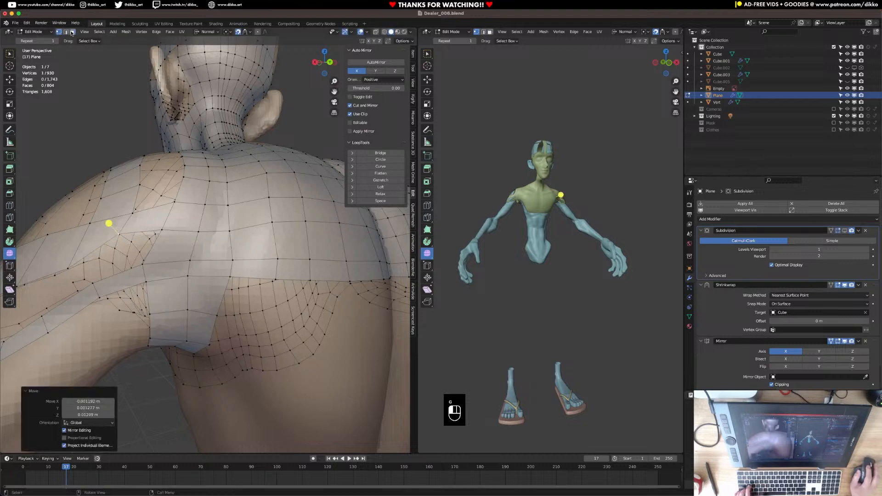
Extrude the two corner edges of the opening above the rear armpit inward and scale them down to about 0.63
left_click(73, 34)
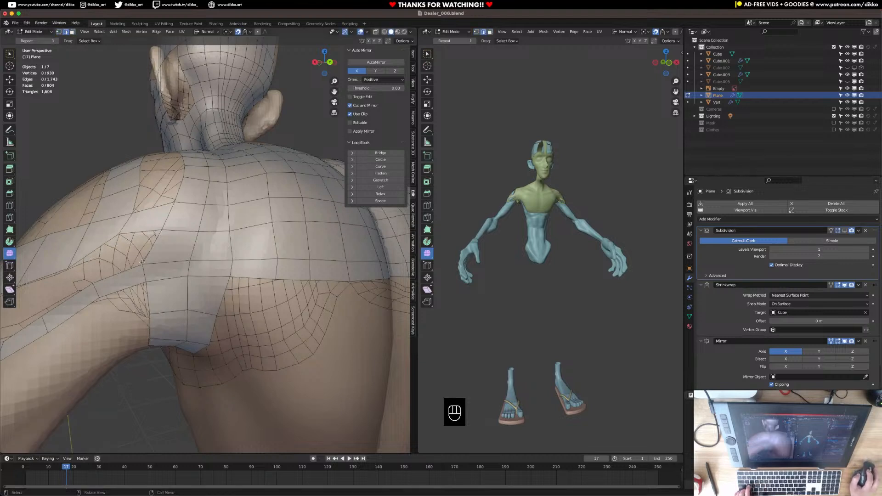
left_click(126, 273)
left_click(149, 256, "shift")
key("e")
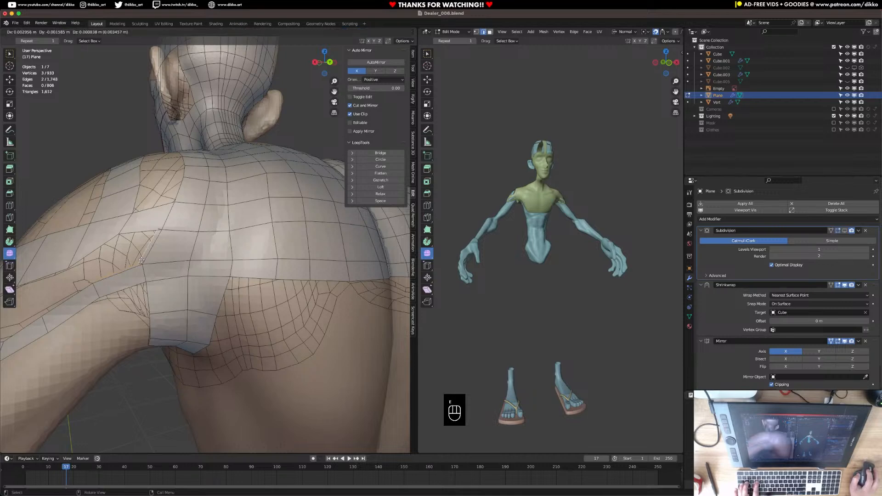
left_click(134, 257)
key("s")
left_click(143, 242)
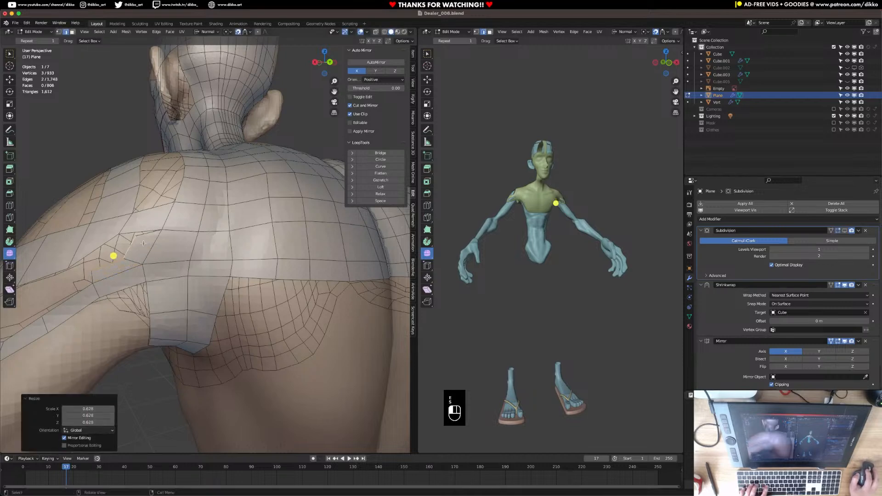
Merge the extruded end vertex with the adjacent rear shoulder border vertex at their centre
left_click(59, 32)
left_click(137, 231)
left_click(119, 233, "shift")
middle_click_drag(124, 238, 147, 253)
key("m")
left_click(148, 255)
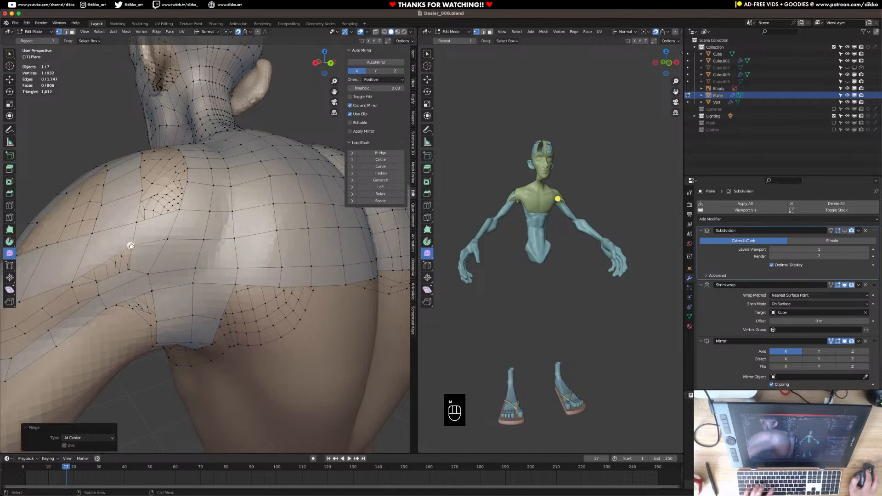
Reposition the rear shoulder vertices around the new corner to space the quads evenly
left_click(131, 273)
key("g")
left_click(129, 272)
key("g")
left_click(91, 295)
middle_click_drag(92, 295, 143, 270)
key("g")
left_click(126, 257)
middle_click_drag(169, 266, 157, 245)
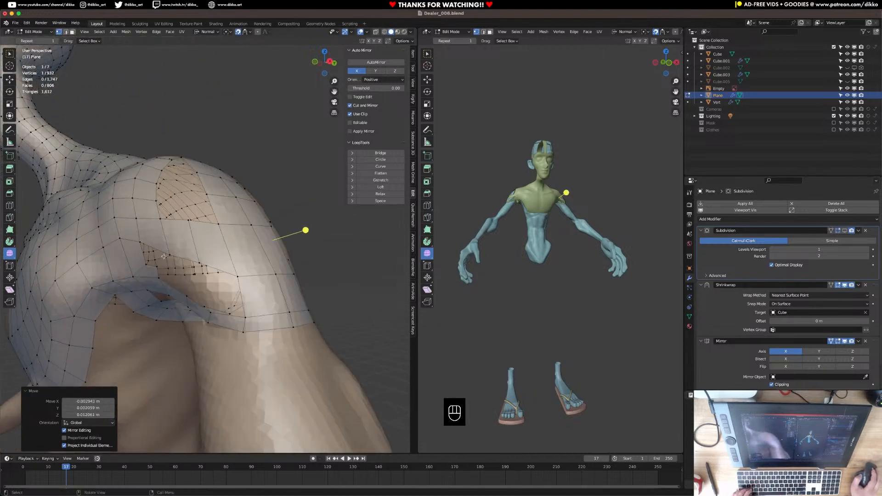
middle_click_drag(198, 267, 195, 207)
Rip the two-edge horizontal row across the outer upper arm and move the shoulder border edges upward to open a gap
key("2")
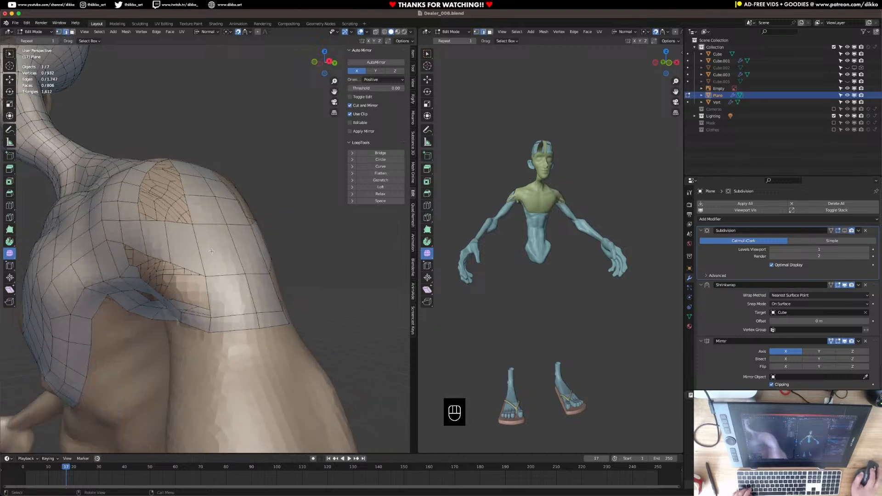
left_click(218, 278)
left_click(253, 279, "shift")
key("v")
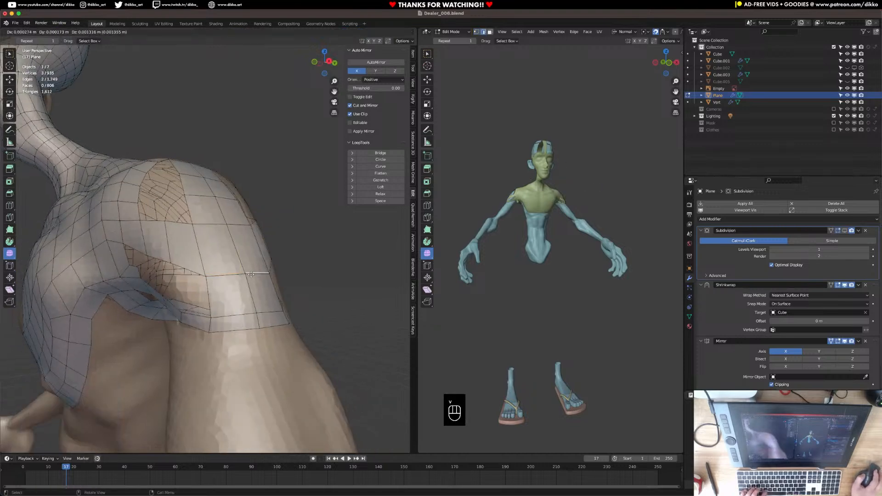
left_click(250, 281)
key("g")
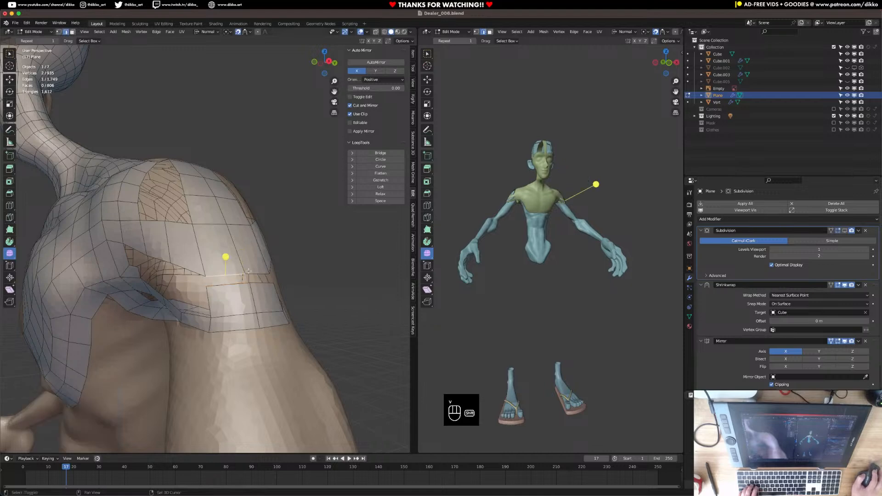
left_click(249, 253)
left_click(165, 261)
key("g")
left_click(164, 252)
Fill the opened gap across the outer upper arm with two quads
middle_click_drag(199, 299, 207, 261)
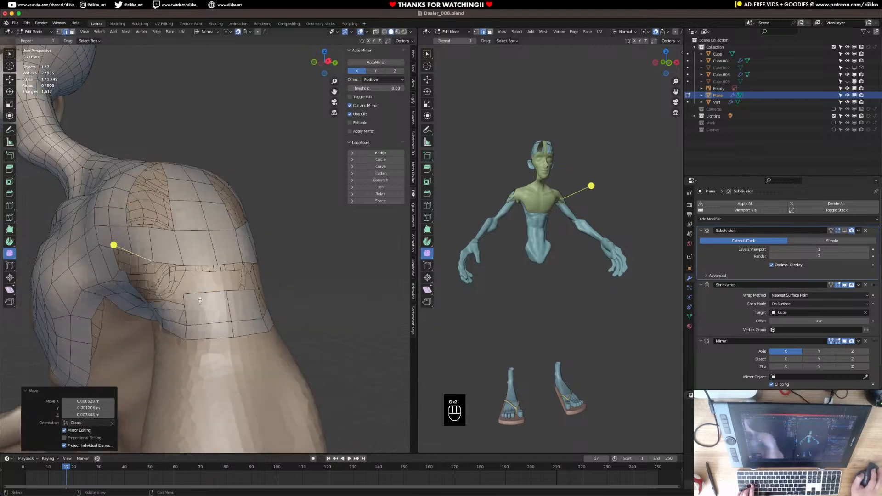
left_click(207, 262, "shift")
key("f")
key("f")
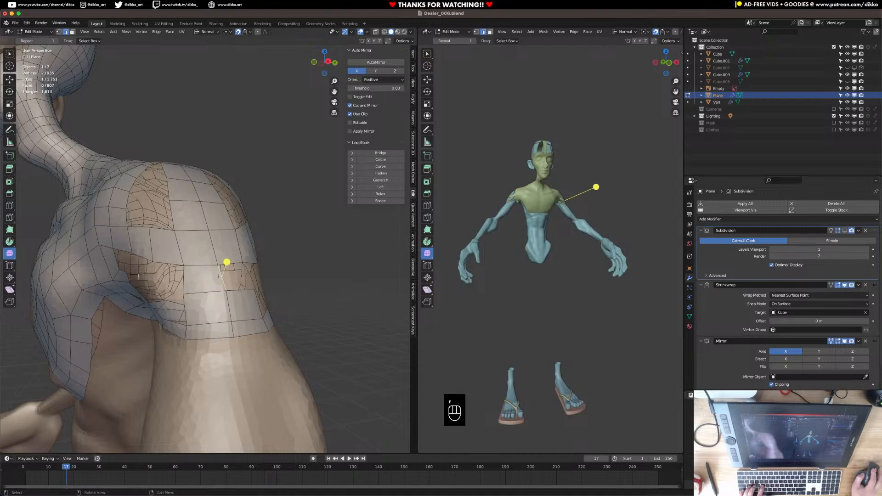
Even out the outer shoulder and upper arm rows by repositioning individual vertices
middle_click_drag(230, 262, 182, 303)
left_click(57, 33)
left_click(185, 327)
key("g")
key("g")
key("g")
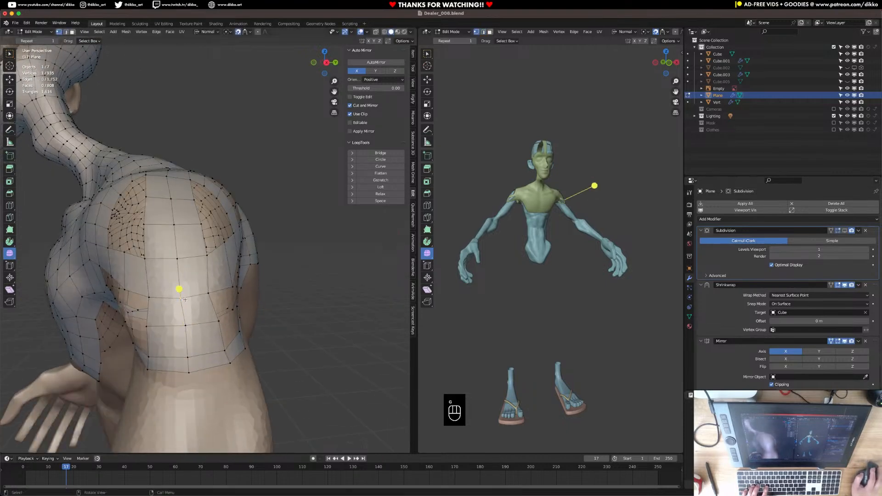
left_click(147, 292)
key("g")
left_click(189, 318)
left_click(206, 292)
key("g")
left_click(208, 288)
middle_click_drag(208, 287, 138, 323)
left_click(176, 270)
key("g")
left_click(177, 268)
Fill the gap at the rear of the upper arm with three quads and adjust the new vertex
key("f")
left_click(140, 322)
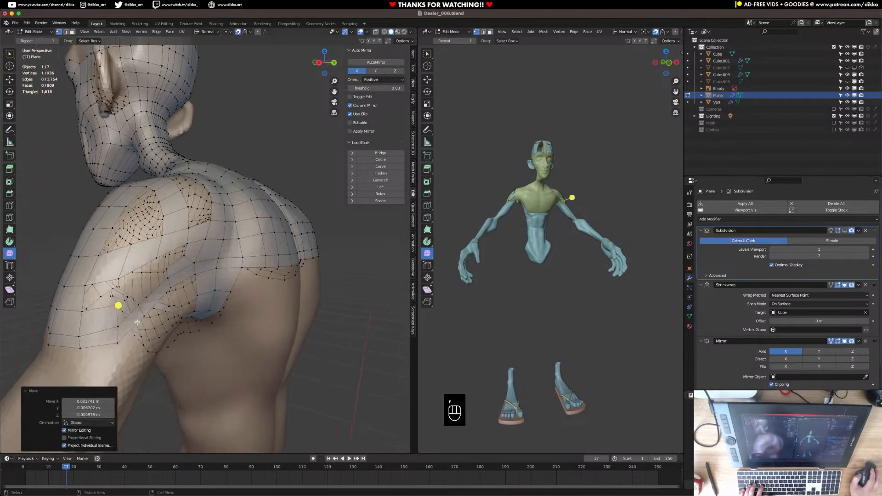
key("f")
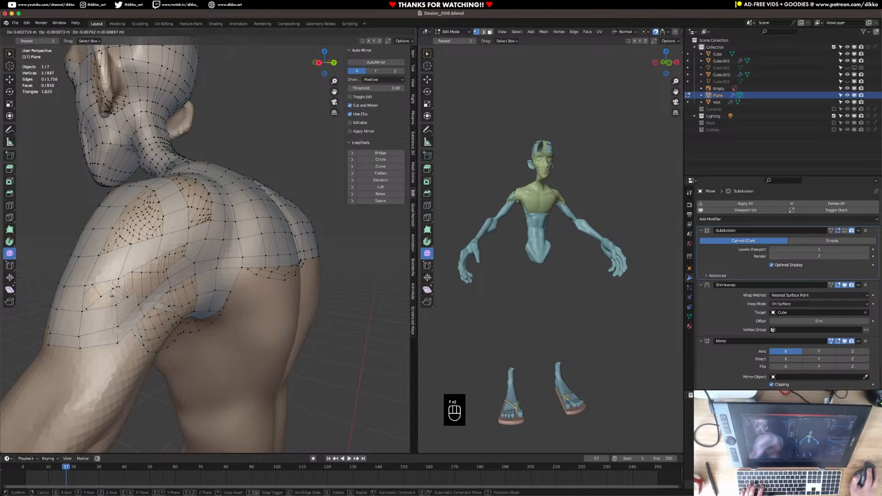
left_click(117, 330)
left_click(65, 32)
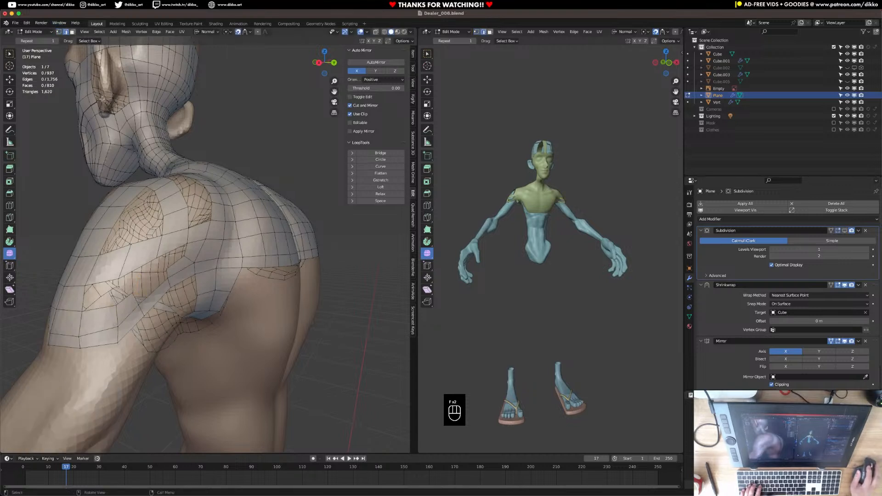
key("f")
Fill quads in the gap at the front of the upper arm and reposition the new vertex to conform to the sculpt
middle_click_drag(168, 275, 270, 306)
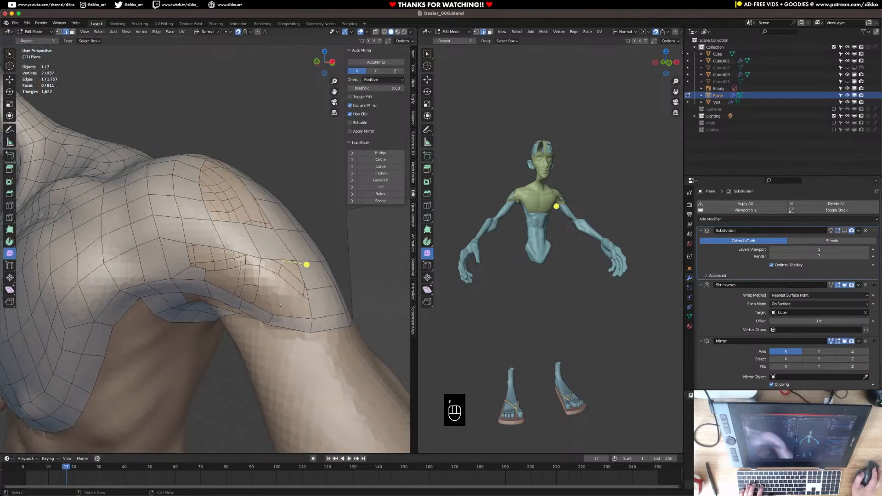
key("f")
left_click(209, 278)
key("f")
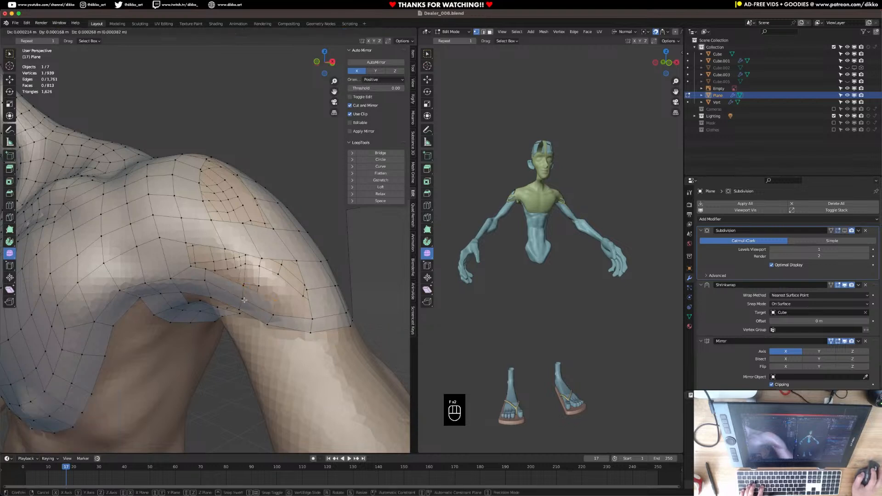
left_click(240, 290)
left_click(66, 32)
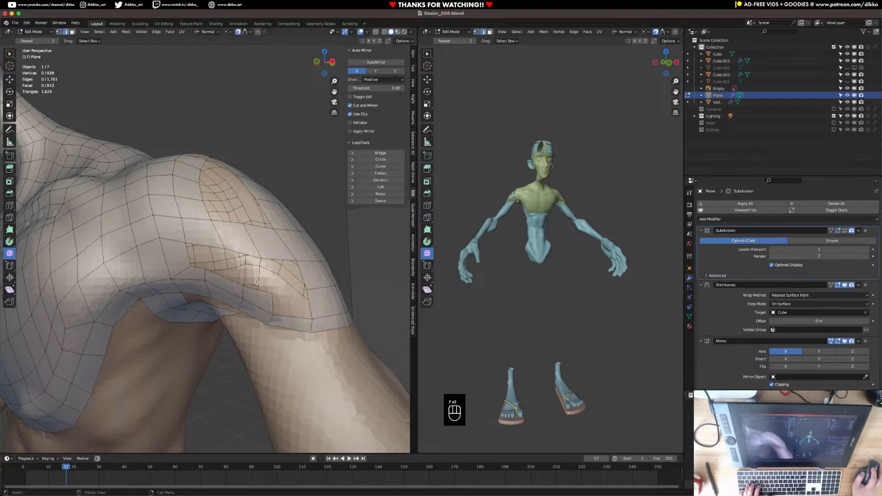
Fill three more quads along the front upper arm gap, working inward from the edge beside the armpit
left_click(256, 315)
left_click(296, 309)
key("f")
key("f")
key("f")
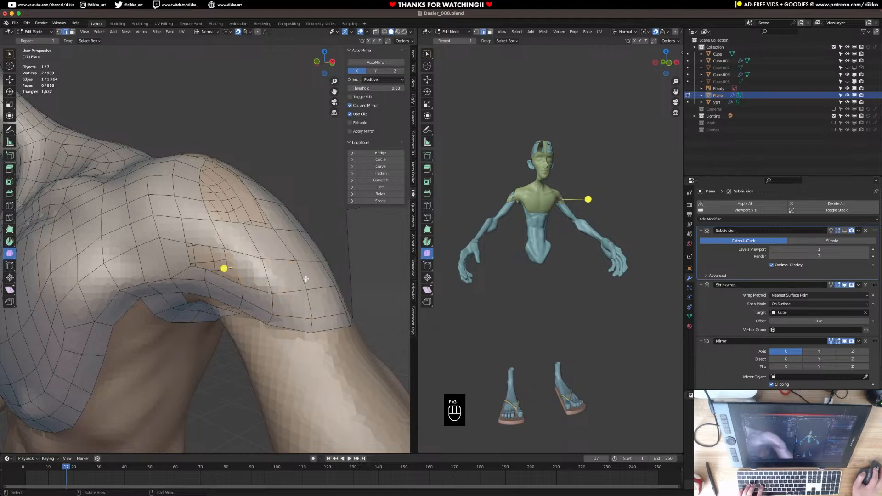
Add an edge loop beside the remaining front shoulder gap and close it with two quads
key("super+r")
double_click(213, 253)
left_click(234, 267)
key("f")
key("f")
middle_click_drag(233, 266, 74, 294)
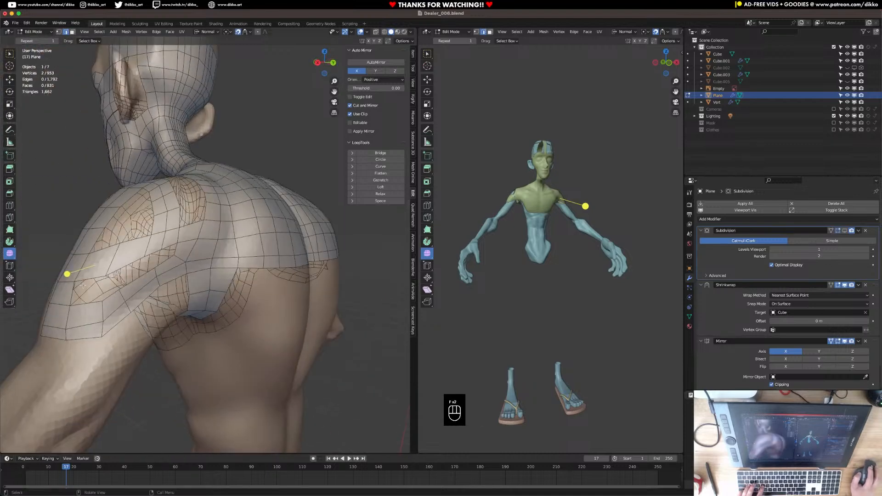
Add an edge loop beside the rear upper arm gap and fill the gap with quads from the outer side
key("f")
key("f")
key("super+z")
key("super+r")
double_click(133, 253)
left_click(106, 301)
left_click(104, 287)
key("f")
key("f")
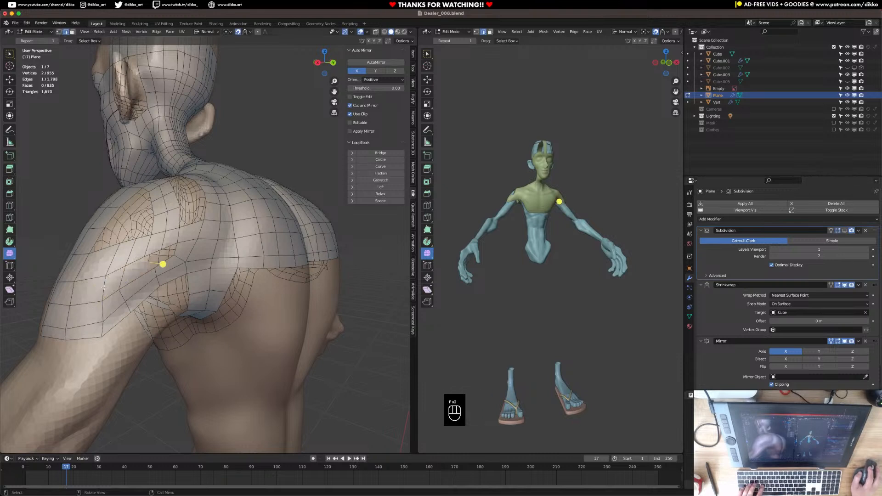
Insert another edge loop at the inner end of the rear shoulder gap and fill the remaining quads
key("super+r")
double_click(170, 269)
left_click(151, 262)
key("f")
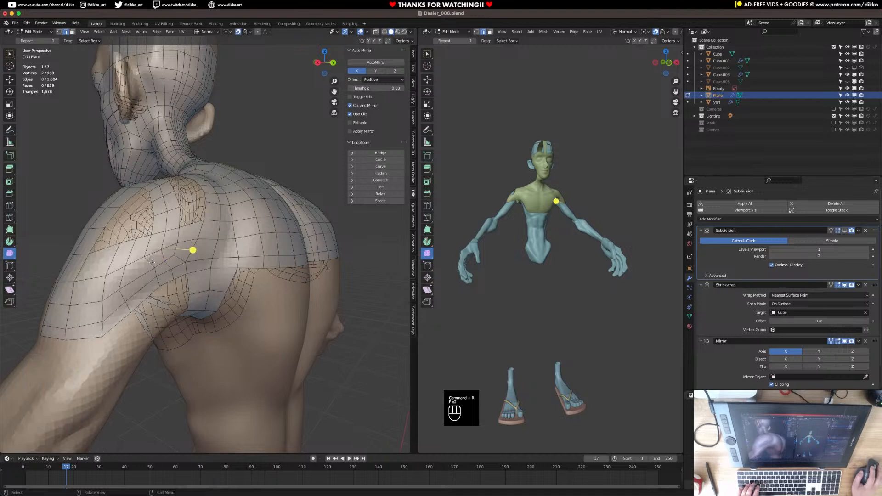
Smooth the newly filled faces across the outer and rear shoulder to even out their spacing
left_click(72, 33)
left_click_drag(102, 257, 131, 287)
left_click_drag(145, 252, 163, 262, "shift")
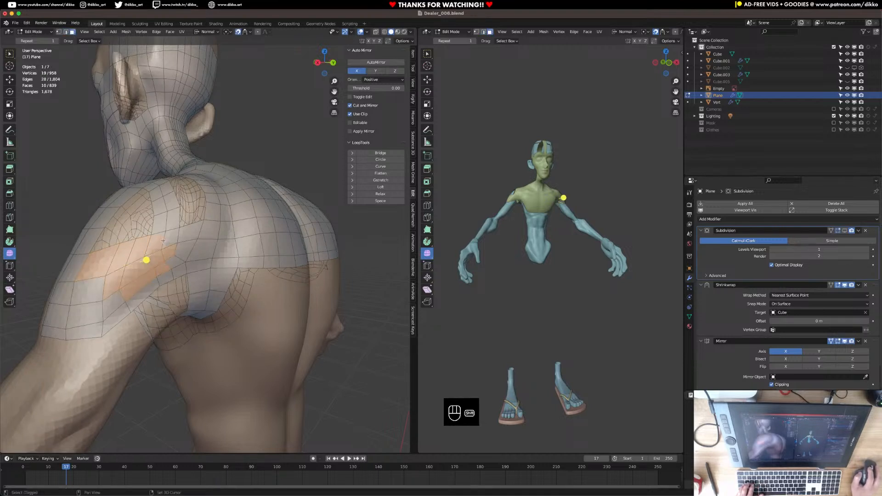
left_click_drag(90, 293, 109, 308, "shift")
left_click_drag(147, 265, 196, 249)
middle_click_drag(196, 248, 202, 289)
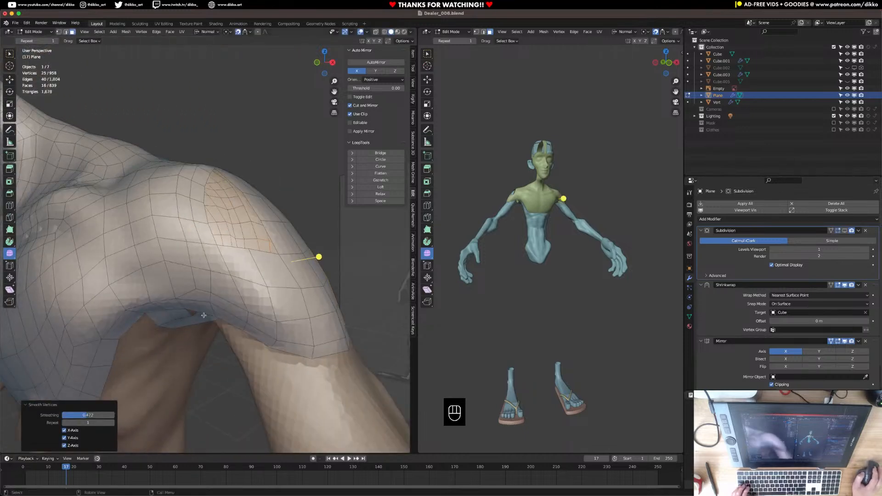
left_click(208, 295, "alt")
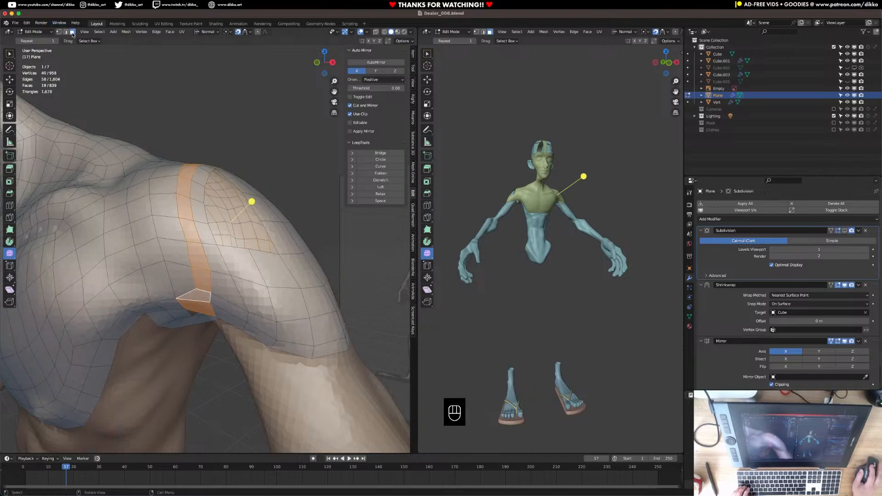
left_click(179, 255, "alt")
Fill the first quad of the narrow opening on the upper rear shoulder and undo the excess fill
scroll(202, 266, "down", 4)
middle_click_drag(228, 271, 102, 295)
scroll(104, 293, "up", 3)
left_click(167, 246)
left_click(66, 32)
key("f")
key("f")
middle_click_drag(176, 187, 182, 215)
key("super+z")
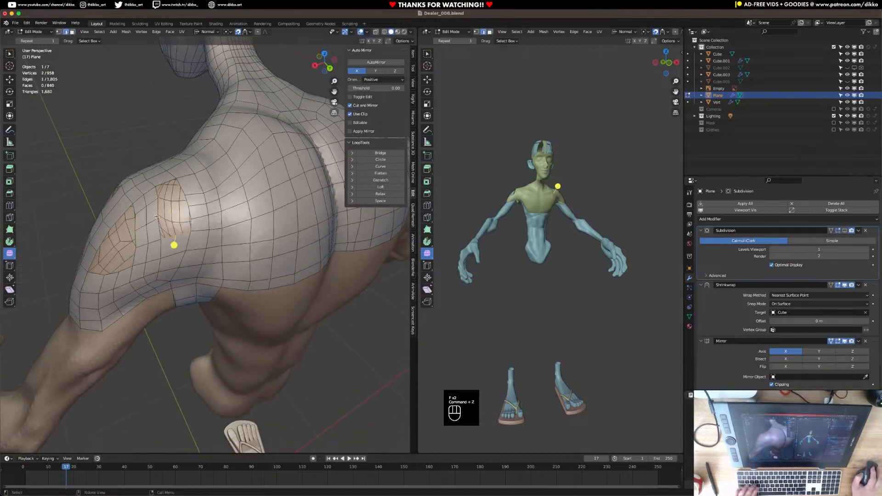
Add an edge loop next to the upper rear shoulder opening and continue filling it with quads
key("super+r")
left_click(175, 232)
key("f")
key("f")
key("f")
key("f")
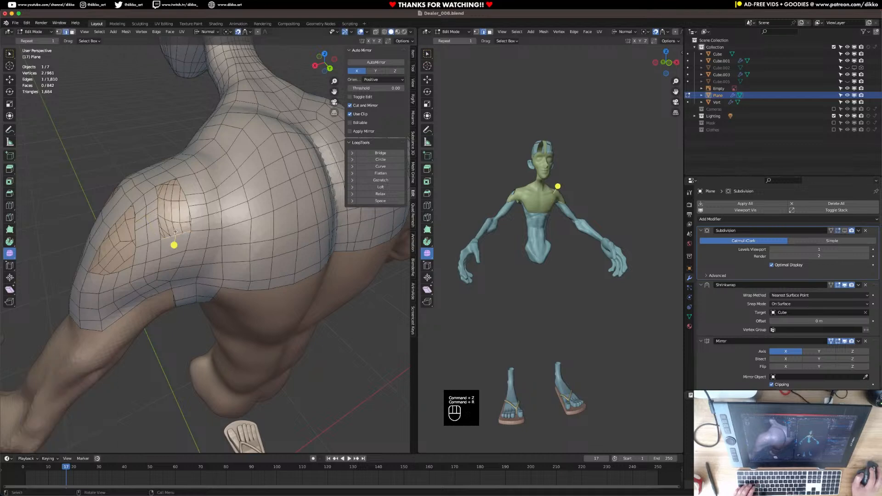
Insert an edge loop beside the front shoulder opening, reposition the adjoining edge and bridge the opening with a quad
middle_click_drag(166, 237, 222, 246)
middle_click_drag(211, 280, 215, 271)
key("super+r")
left_click(234, 239)
key("g")
left_click(234, 239)
left_click(182, 250, "shift")
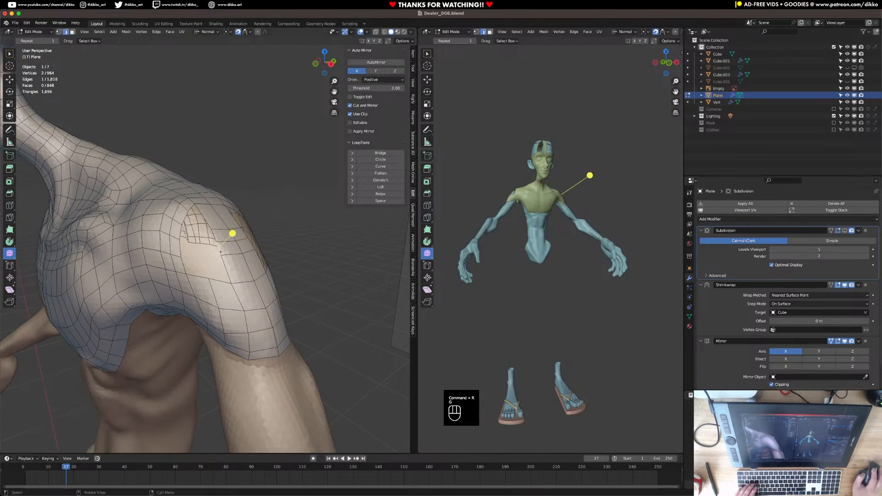
key("f")
Add edge loops on both sides of the shoulder cap opening to match the edge counts and fill adjoining quads
middle_click_drag(195, 241, 166, 250)
left_click(181, 254)
left_click(188, 239, "shift")
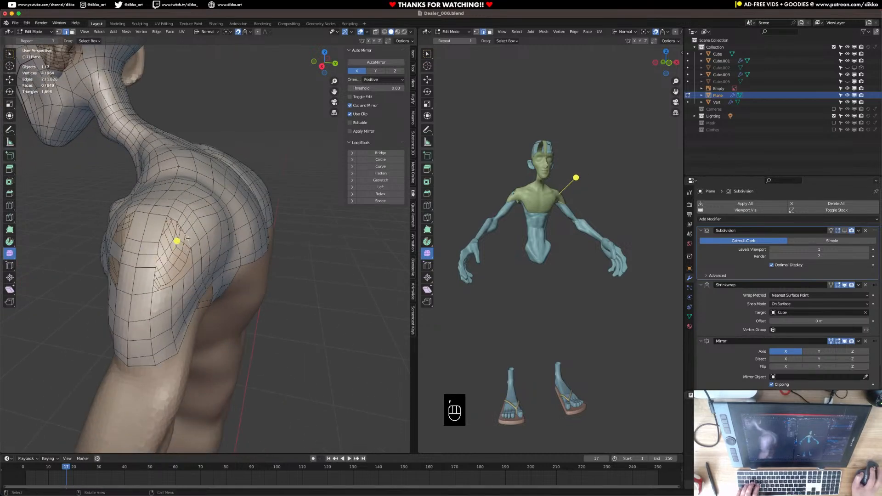
key("super+r")
left_click(154, 263)
middle_click_drag(153, 263, 182, 262)
key("super+r")
left_click(206, 254)
key("f")
key("f")
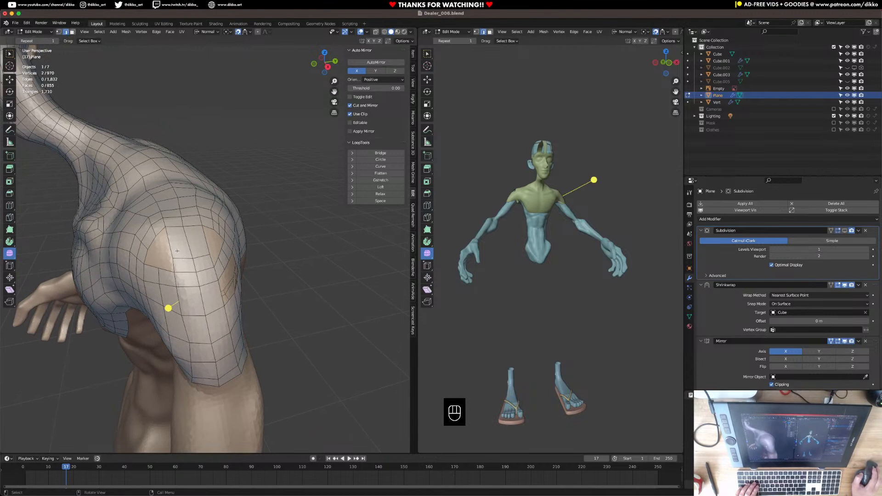
Select the border edges at the front of the shoulder cap opening and fill two quads between them
left_click(151, 243)
left_click(169, 244, "shift")
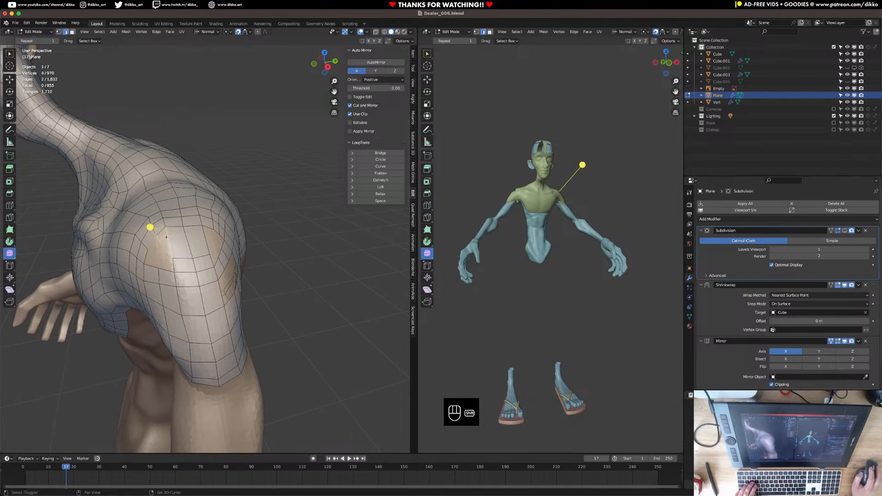
left_click(161, 233)
left_click(152, 244)
left_click(160, 233, "shift")
left_click(169, 244, "shift")
middle_click_drag(170, 245, 132, 252)
key("f")
key("f")
Smooth the block of newly filled faces on the shoulder cap
middle_click_drag(192, 246, 104, 102)
left_click_drag(161, 231, 245, 213)
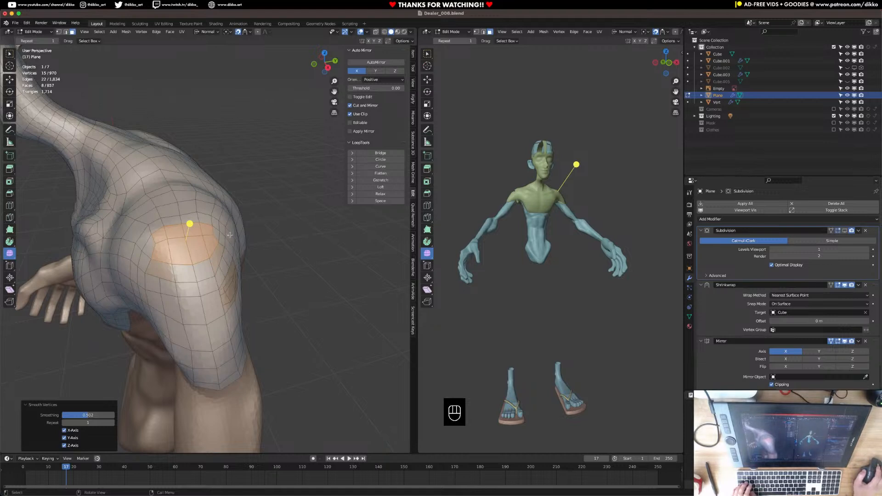
Reposition the corner vertex of the remaining front shoulder gap to even out the surrounding quads
left_click(146, 263)
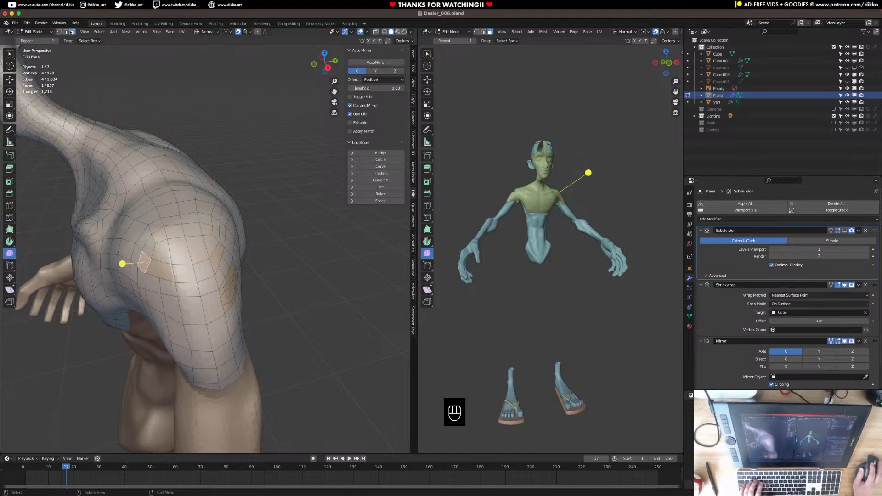
left_click(68, 33)
left_click(152, 256)
left_click(149, 265)
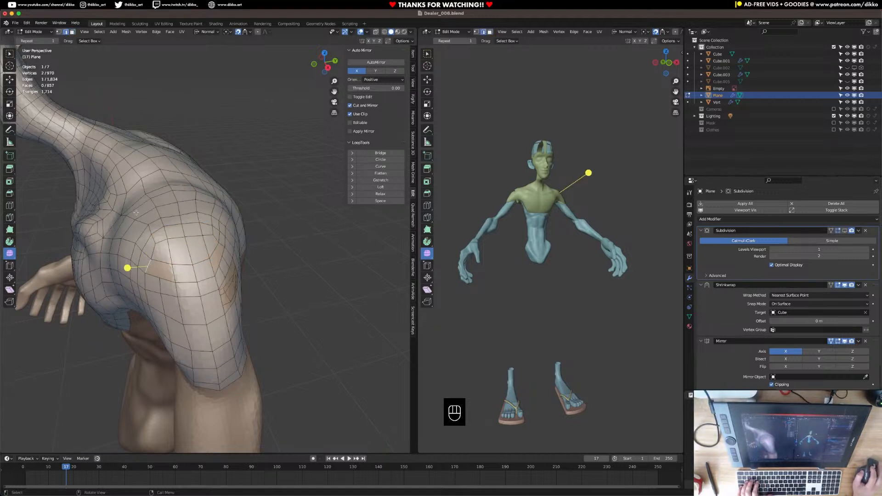
left_click(58, 32)
left_click(151, 262)
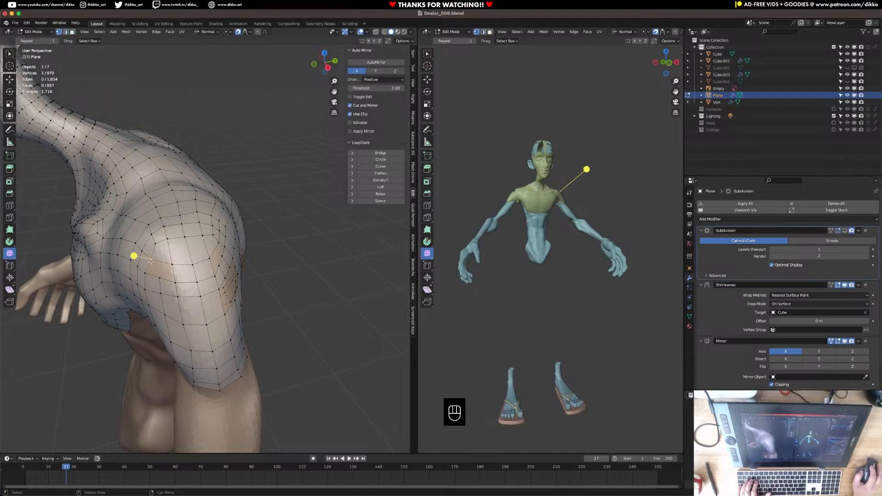
key("g")
left_click(147, 258)
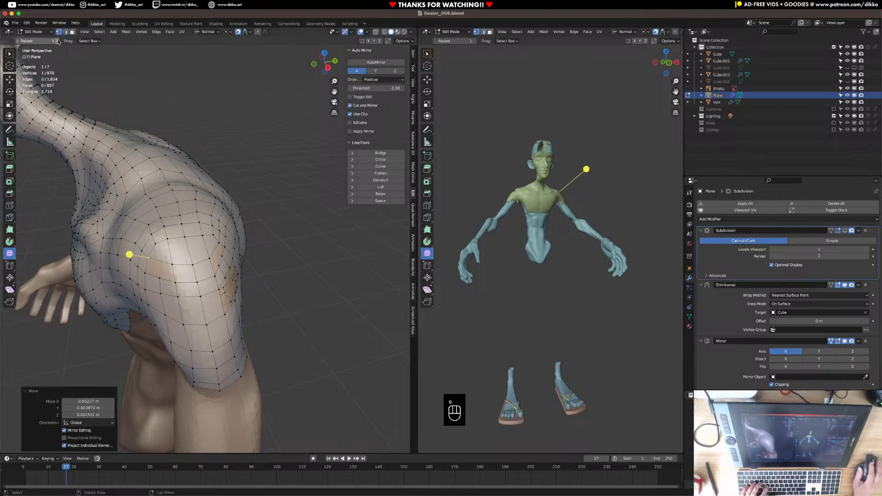
left_click(66, 32)
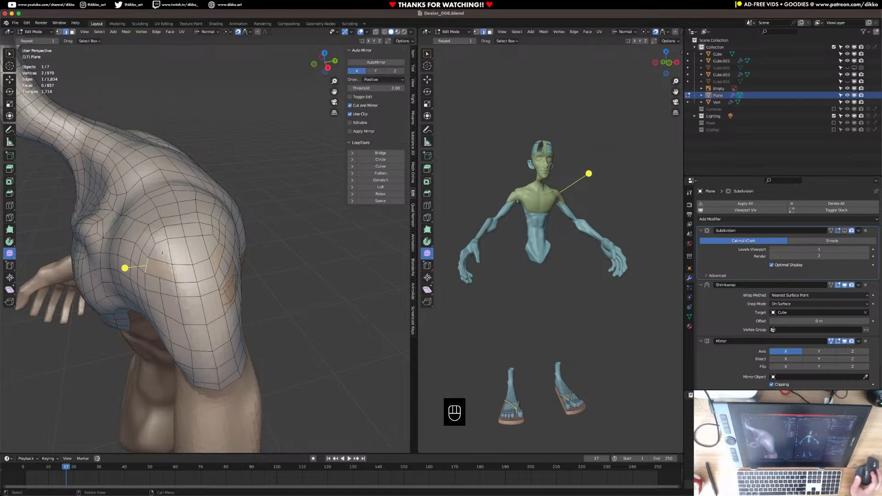
Dissolve the edge beside the rear shoulder gap and move the border edge to reshape the gap
middle_click_drag(162, 253, 212, 259)
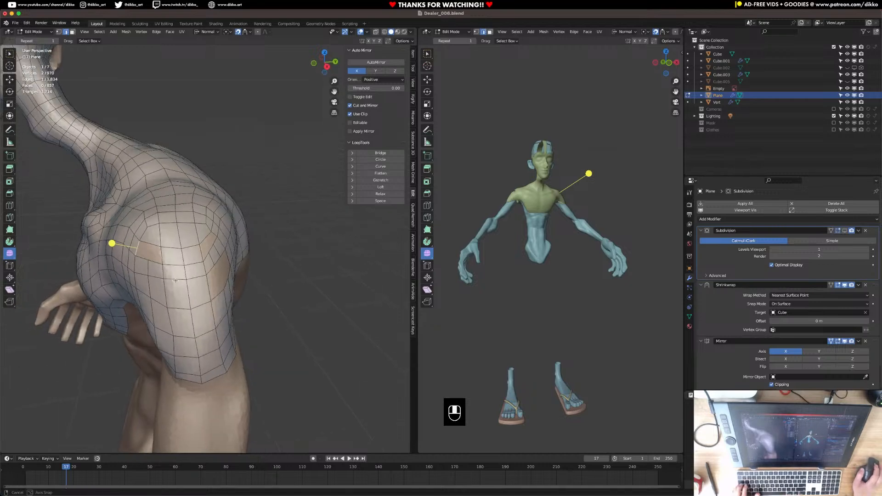
left_click(212, 259)
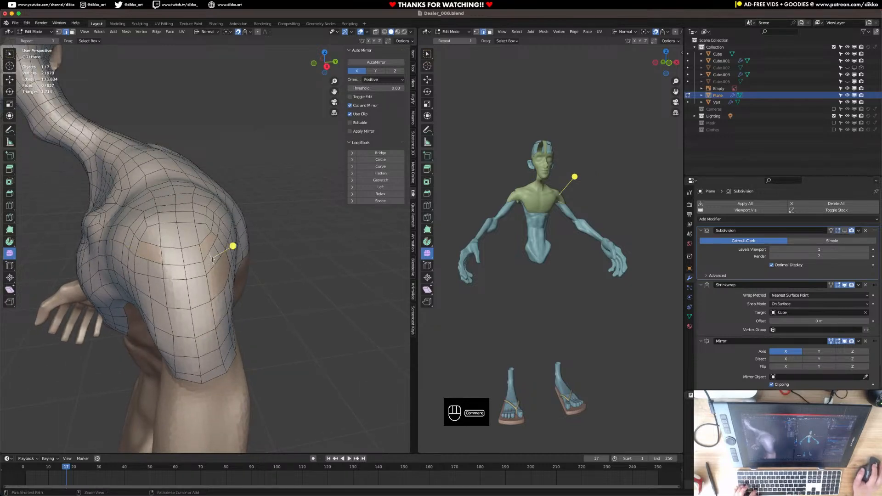
key("super+x")
middle_click_drag(216, 257, 193, 250)
key("g")
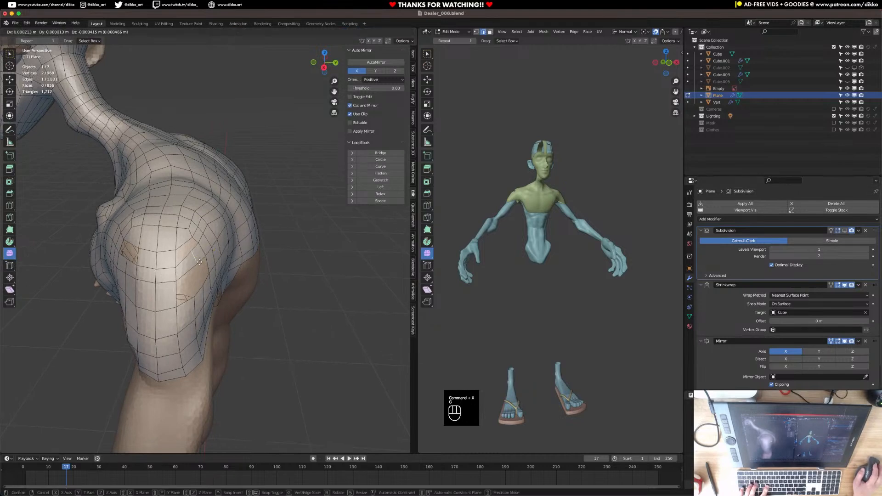
left_click(196, 265)
left_click(189, 284, "super")
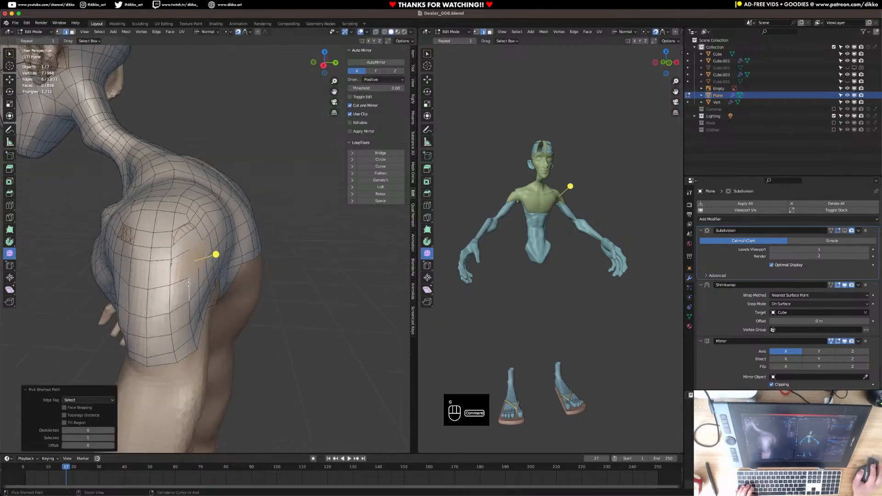
Add two edge loops through the shoulder faces bordering the remaining gap
mouse_move(187, 288)
middle_mouse_down()
mouse_move(204, 248)
mouse_move(173, 236)
mouse_move(212, 287)
mouse_move(206, 300)
mouse_move(255, 230)
mouse_move(226, 294)
mouse_move(237, 304)
mouse_move(209, 309)
mouse_move(223, 327)
mouse_move(138, 327)
middle_mouse_up()
scroll(213, 288, "down", 1)
left_click(214, 306)
key("super+r")
double_click(225, 297)
key("super+r")
double_click(239, 305)
Fill four quads in the shoulder gap and dissolve the surplus edge path beside it
key("f")
key("f")
key("f")
key("f")
left_click(222, 336, "ctrl")
key("super+x")
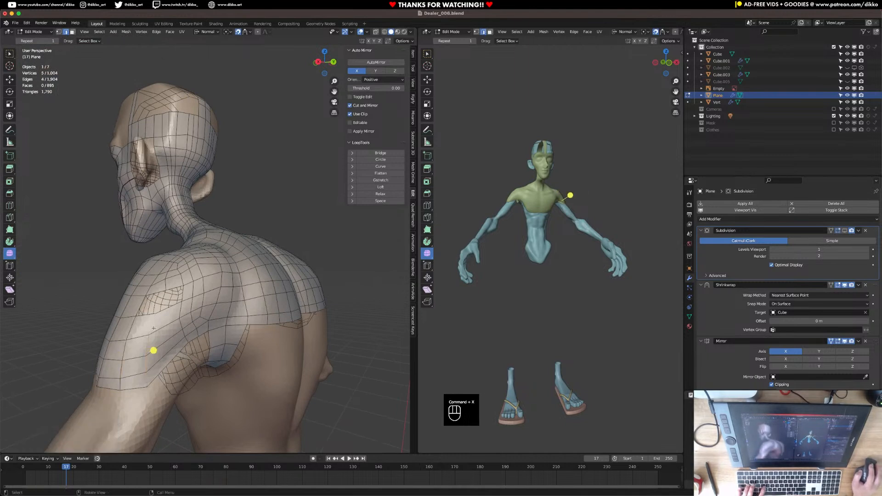
Slide the edge row on the rear upper arm to even its spacing and fill the last shoulder gap with two quads
key("g")
key("g")
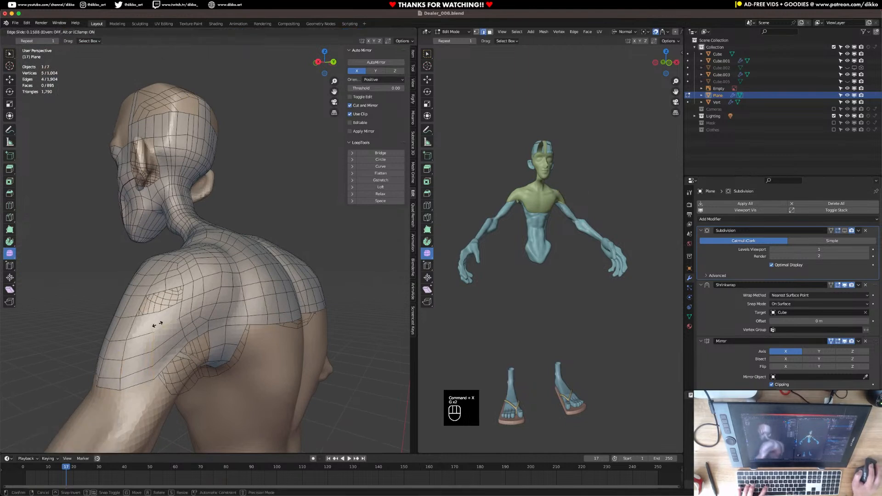
left_click(160, 323)
left_click(144, 306)
key("f")
key("f")
middle_click_drag(147, 310, 138, 294)
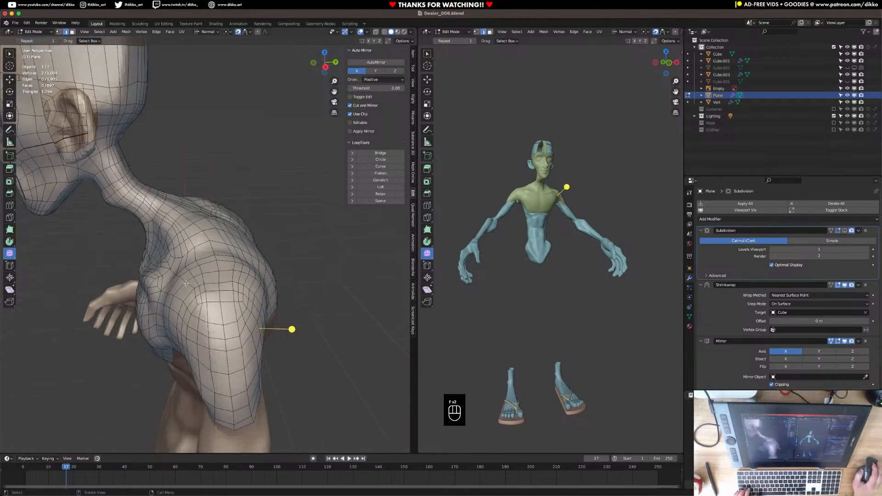
Select the block of faces covering the shoulder cap and surrounding rows, and smooth their vertices
left_click_drag(193, 280, 251, 324)
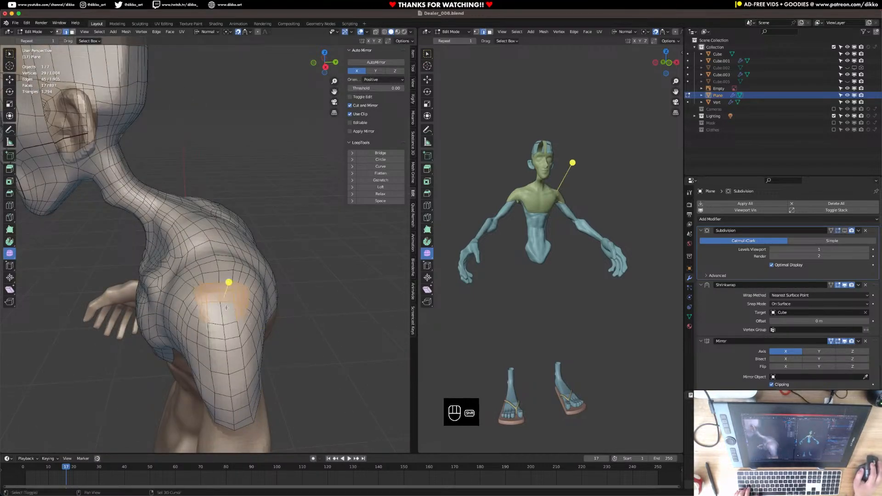
left_click(73, 32)
left_click_drag(189, 290, 207, 307)
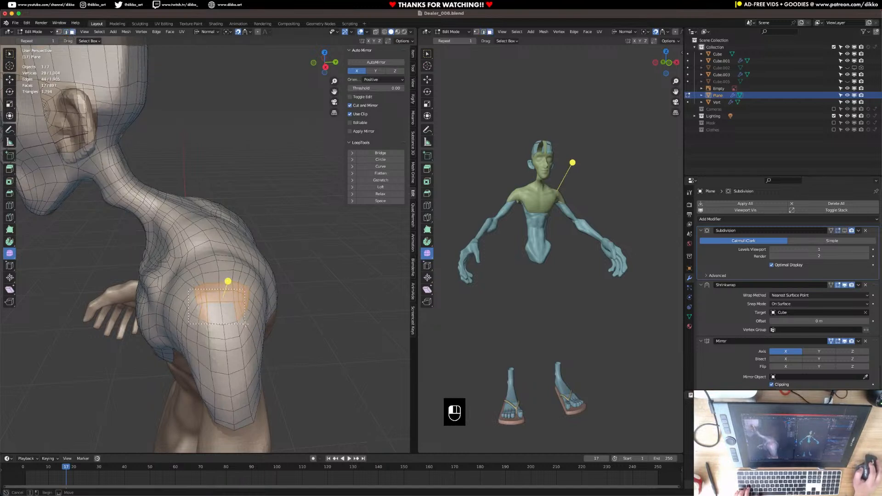
left_click_drag(252, 327, 253, 327)
left_click(187, 318, "shift")
left_click(203, 341, "shift")
left_click(218, 343, "shift")
left_click(233, 343, "shift")
key("ctrl+z")
left_click(177, 323, "shift")
left_click(174, 314, "shift")
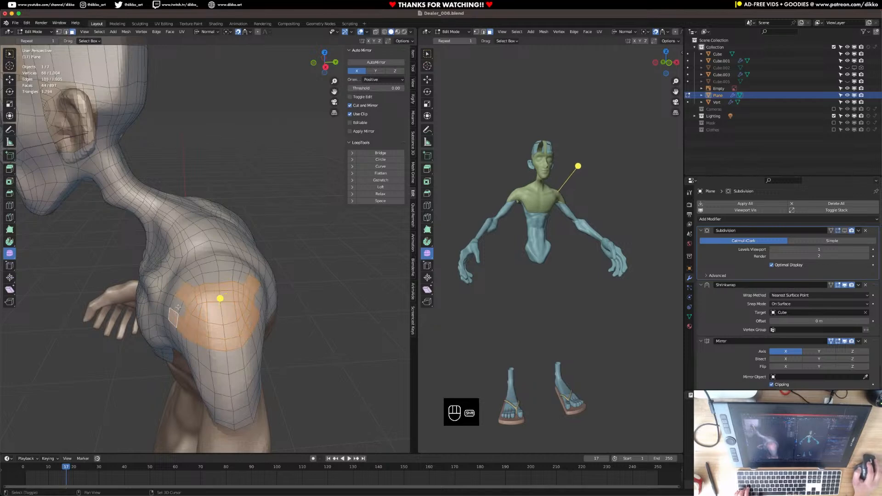
left_click(239, 285, "shift")
left_click(246, 296, "shift")
left_click_drag(231, 297, 241, 307, "shift")
left_click_drag(182, 281, 202, 280)
left_click_drag(284, 261, 317, 258)
Smooth the band of faces running across the rear shoulder and upper arm, and return to Object Mode
mouse_move(271, 303)
middle_mouse_down()
mouse_move(309, 276)
mouse_move(263, 305)
middle_mouse_up()
left_click_drag(235, 303, 302, 325)
middle_click_drag(304, 324, 226, 328)
left_click_drag(162, 339, 180, 317, "shift")
middle_click_drag(184, 317, 164, 327)
left_click_drag(170, 330, 223, 290, "shift")
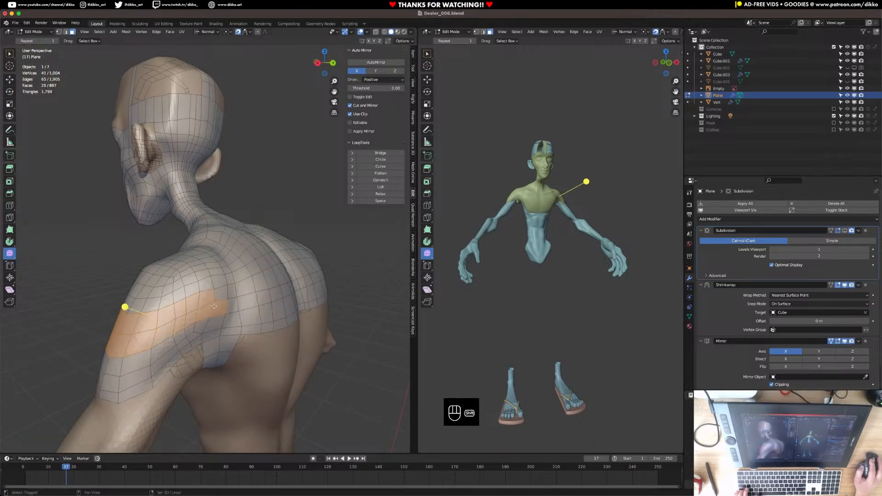
left_click_drag(129, 305, 225, 298)
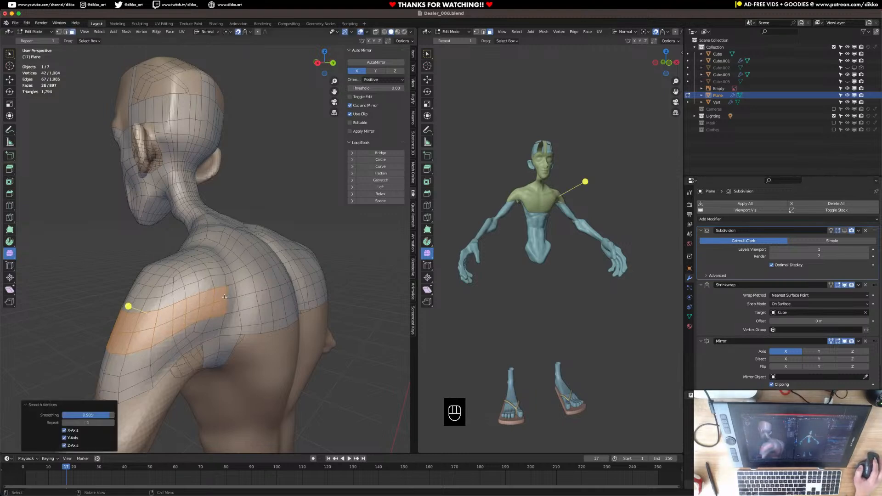
middle_click_drag(225, 298, 252, 357)
key("Tab")
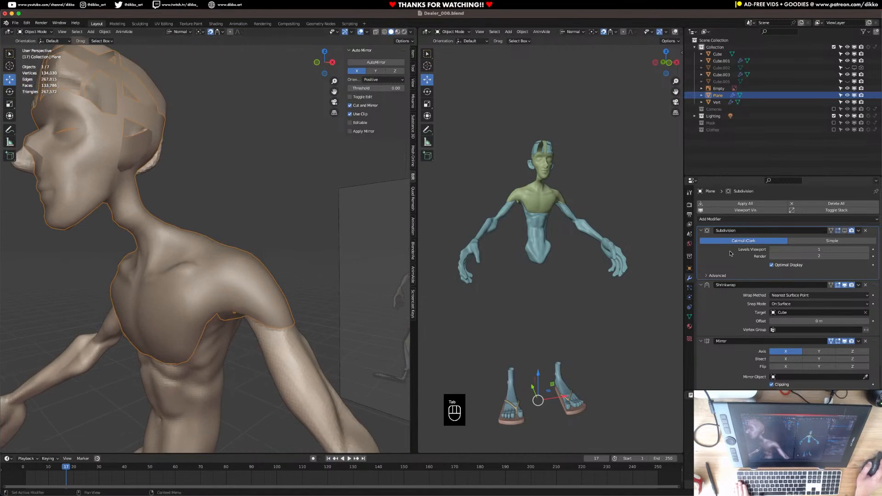
Enable the Subdivision modifier's viewport display and inspect the smoothed torso mesh from the front and the back
left_click(843, 232)
middle_click_drag(197, 358, 285, 364)
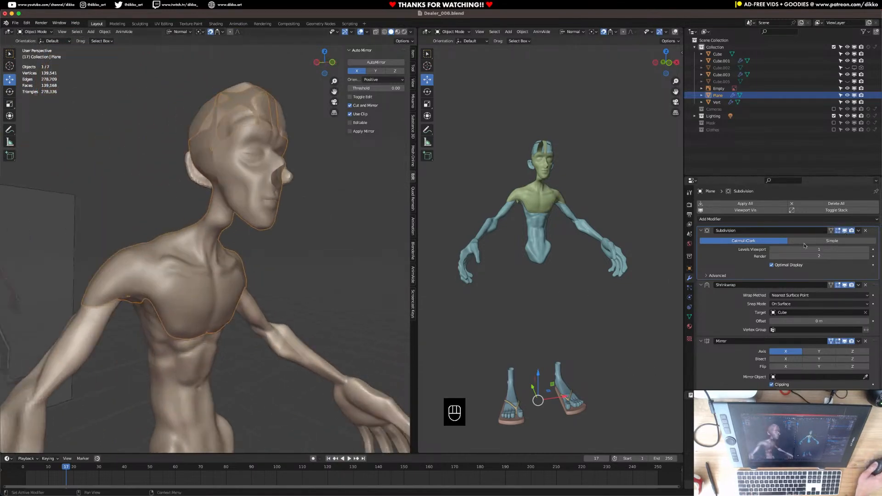
middle_click_drag(364, 324, 202, 337)
scroll(214, 325, "up", 4)
middle_click_drag(281, 264, 295, 252)
Enter Edit Mode with vertex selection, reposition vertices on the upper spine between the shoulder blades, and save the file
key("Tab")
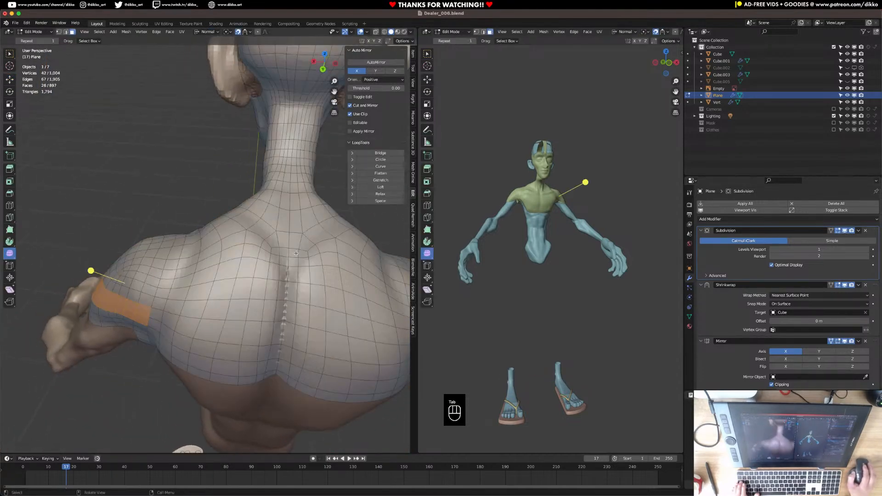
left_click(62, 32, "shift")
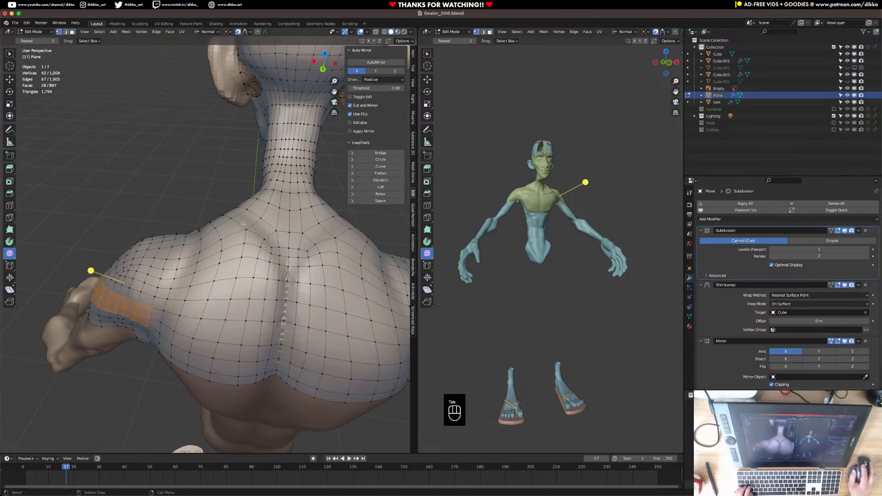
left_click(287, 275)
scroll(289, 277, "up", 3)
middle_click_drag(326, 292, 247, 291, "shift")
scroll(247, 291, "down", 1)
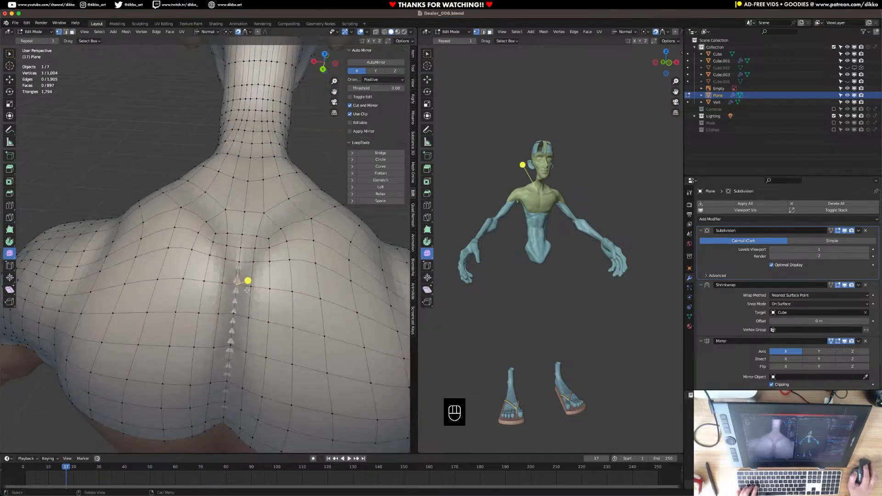
left_click(246, 290)
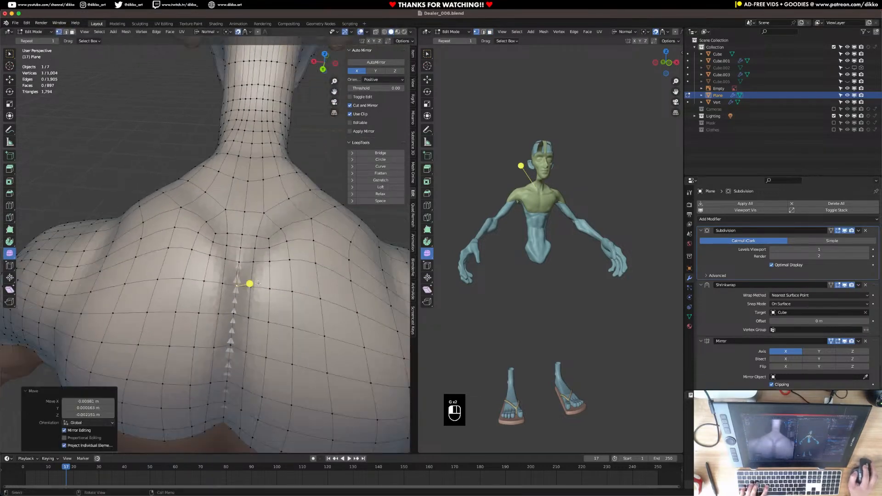
key("g")
key("g")
key("g")
left_click(243, 261)
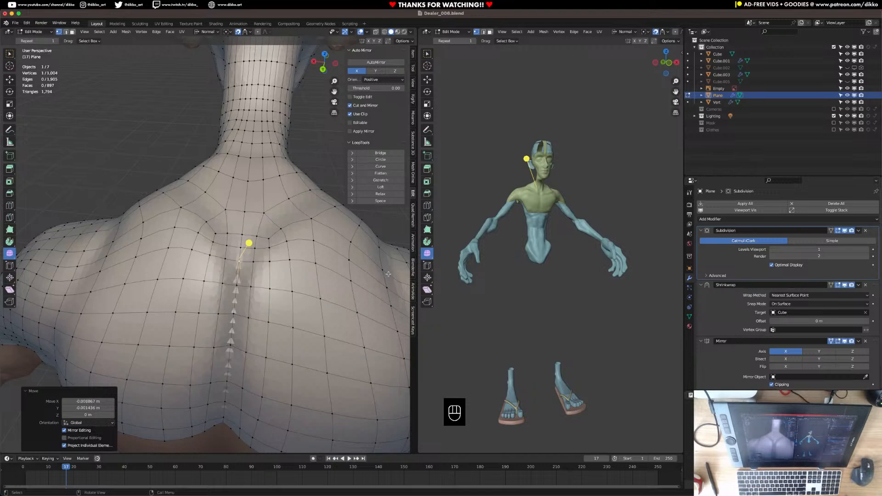
scroll(229, 293, "down", 1)
middle_click_drag(230, 292, 251, 271)
key("super+s")
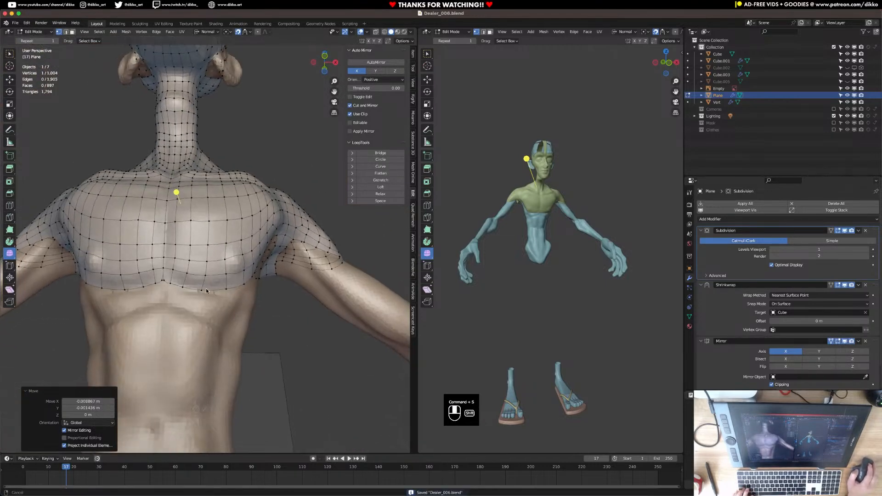
With the Subdivision modifier hidden in the viewport, nudge a vertex near the upper spine and save the file
scroll(157, 292, "up", 2)
left_click(157, 292)
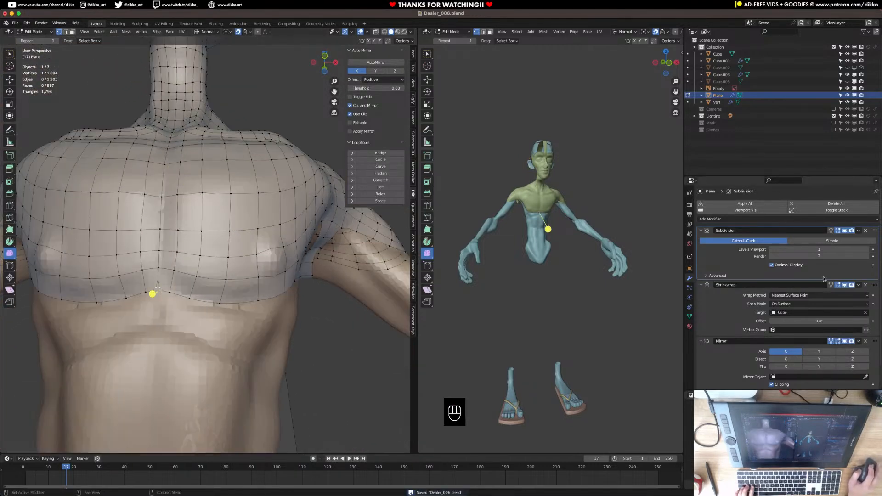
left_click(844, 230)
middle_click_drag(312, 296, 177, 323)
left_click(244, 175)
key("g")
left_click(244, 174)
middle_click_drag(245, 174, 221, 252)
scroll(245, 287, "up", 5)
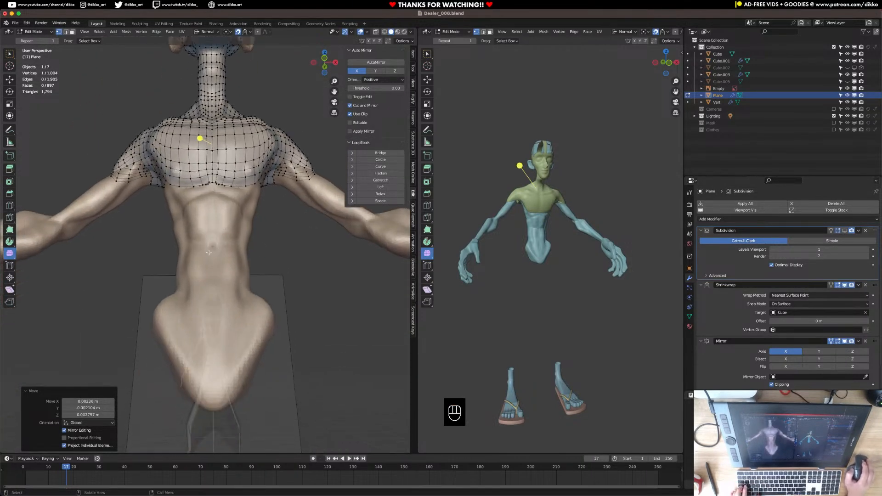
key("super+s")
Extrude the bottom centre edge of the chest about 0.033 m down the midline and scale the new edge along Z
middle_click_drag(211, 210, 179, 228)
scroll(205, 232, "down", 7)
scroll(180, 229, "up", 8)
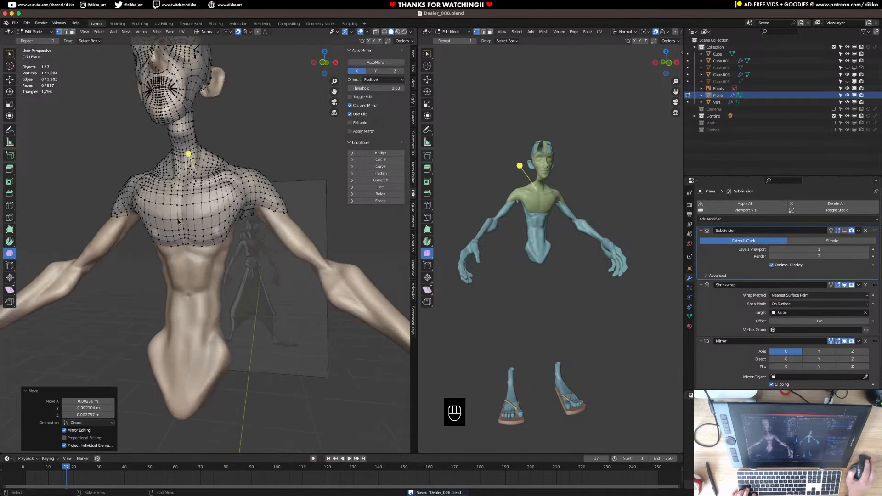
left_click(66, 31)
key("e")
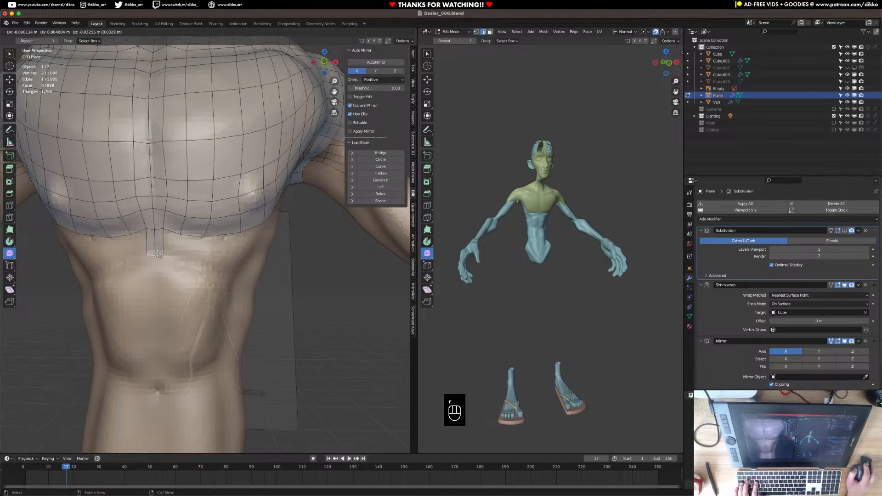
left_click(159, 255)
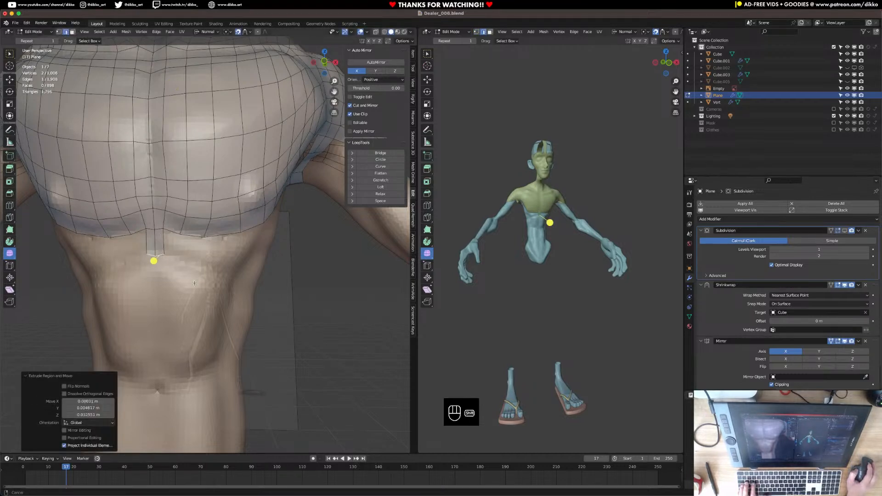
middle_click_drag(160, 256, 201, 270)
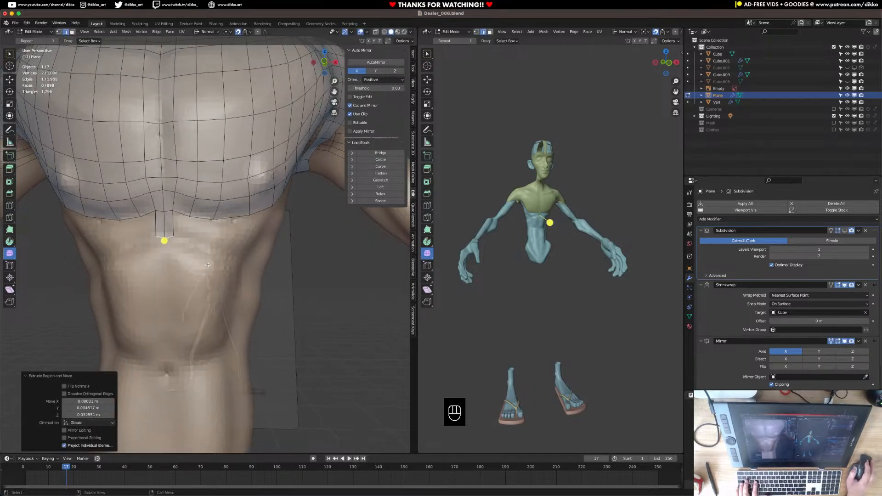
key("s")
key("z")
left_click(162, 240)
Extrude two more quads down the midline of the upper abdomen and level the lowest edge along global Z
key("e")
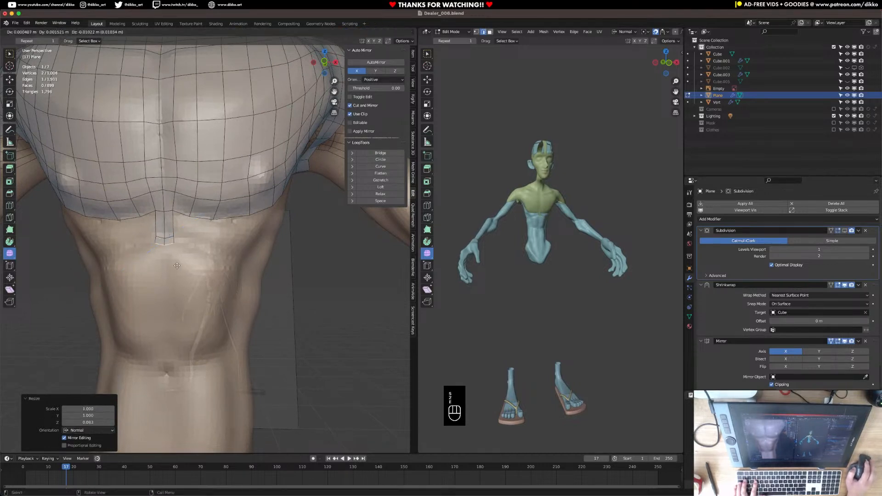
left_click(176, 277)
key("e")
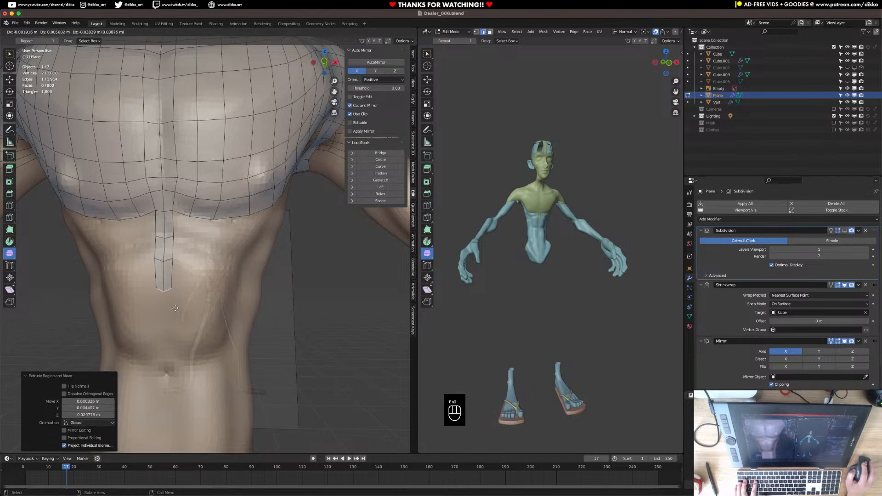
left_click(177, 311)
key("s")
key("z")
key("z")
left_click(169, 296)
Level the two upper cross edges of the midline strip by scaling each of them along Z
left_click(169, 261, "alt")
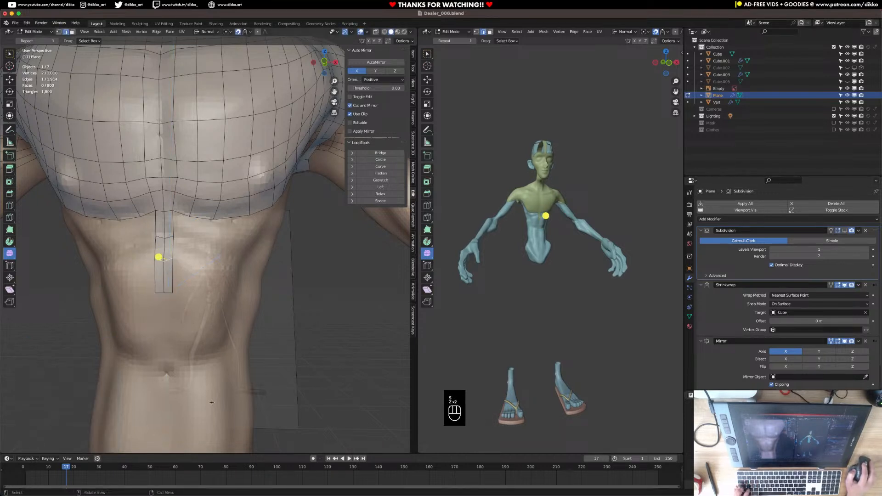
key("s")
key("z")
left_click(168, 271)
left_click(161, 235, "alt")
key("s")
key("z")
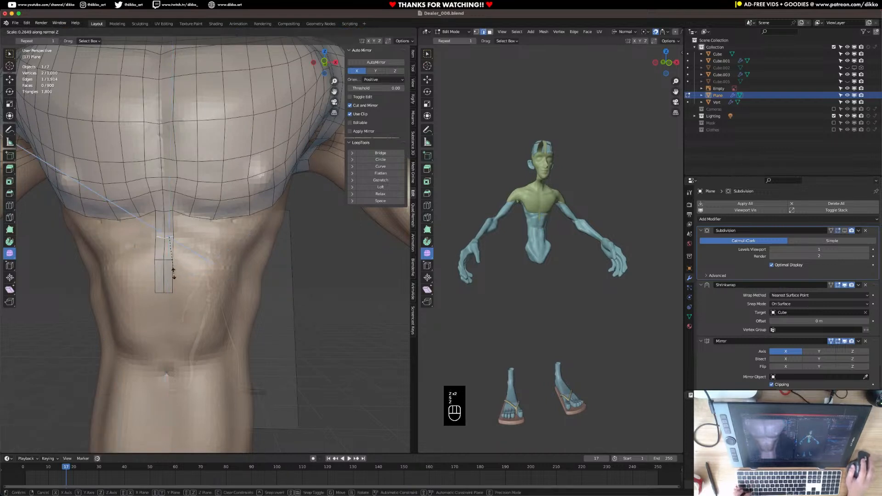
key("z")
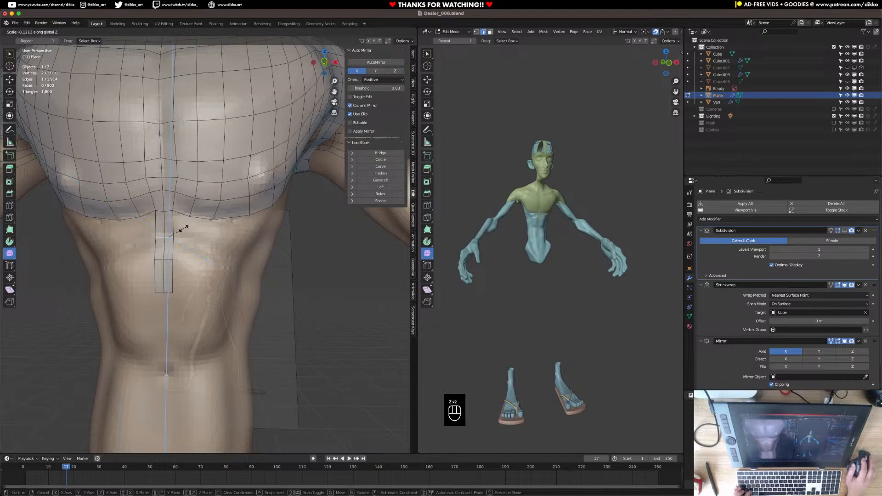
left_click(180, 234)
Extrude the strip's lowest edge four more times down the abdomen to just below the navel
left_click(168, 294)
middle_click_drag(170, 293, 193, 248, "shift")
key("e")
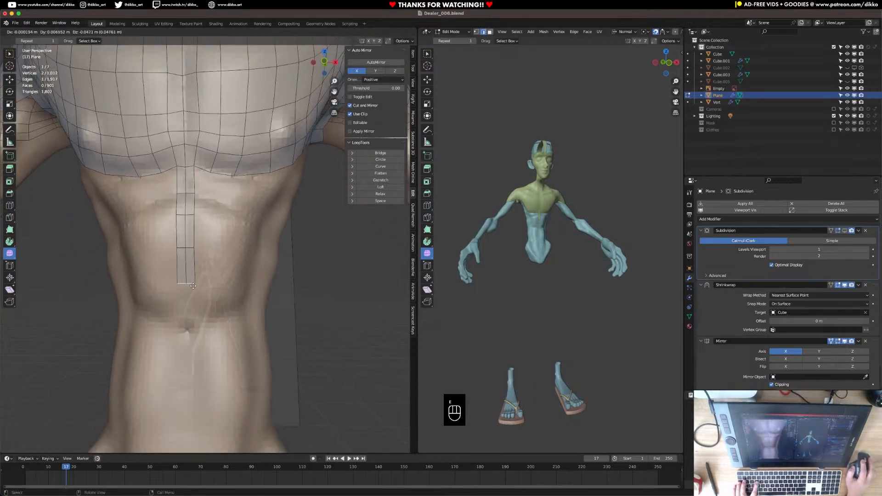
left_click(191, 283)
key("e")
left_click(192, 324)
key("e")
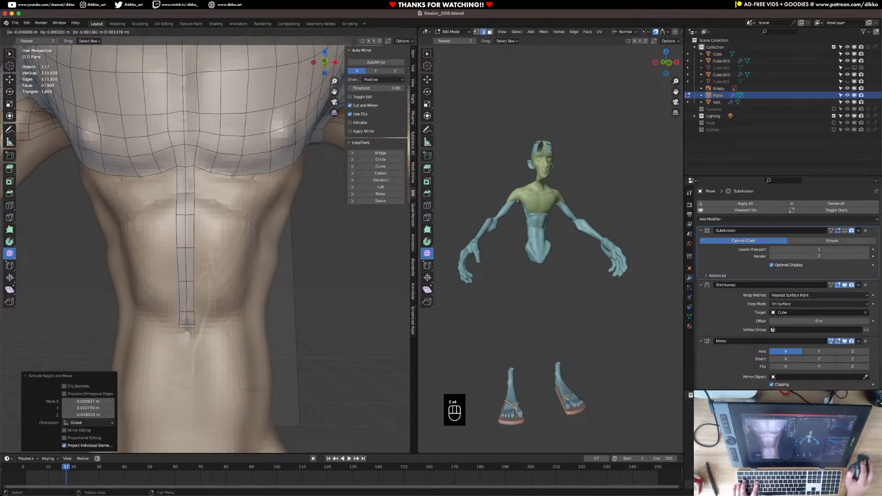
left_click(193, 344)
key("e")
middle_click_drag(193, 345, 224, 291)
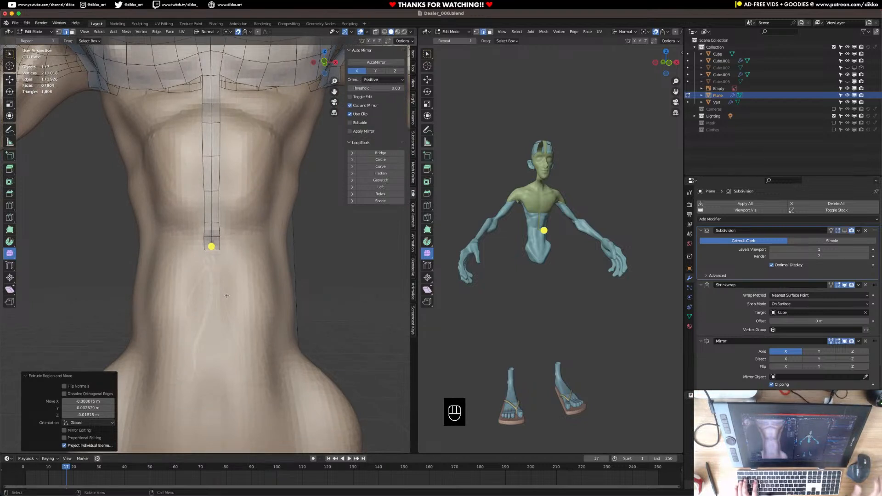
Move the cross edges at and just above the navel to adjust their spacing
left_click(216, 235)
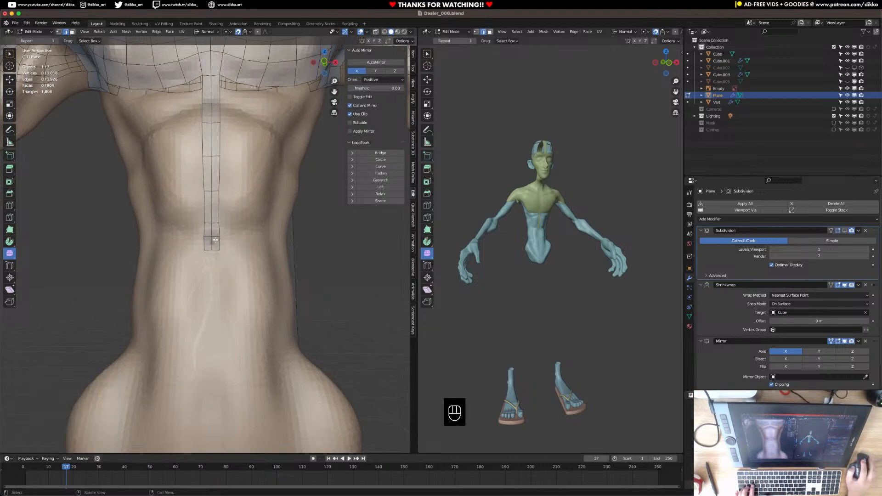
key("g")
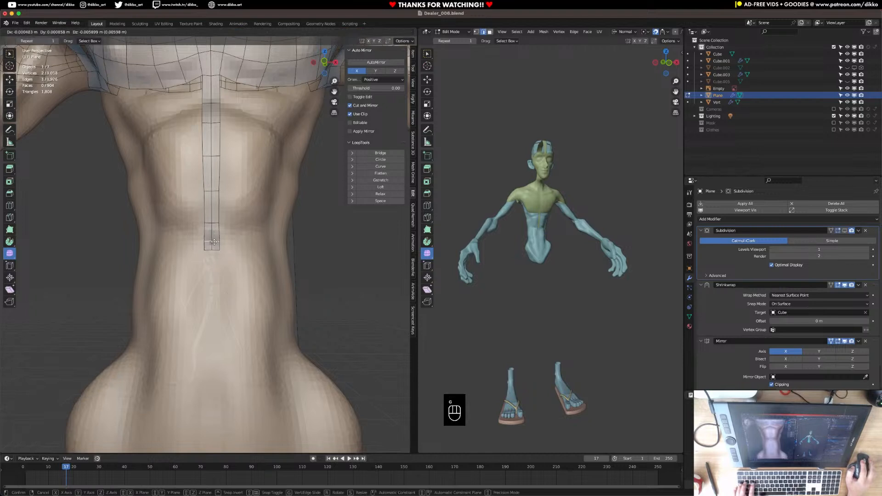
left_click(214, 242)
left_click(215, 251)
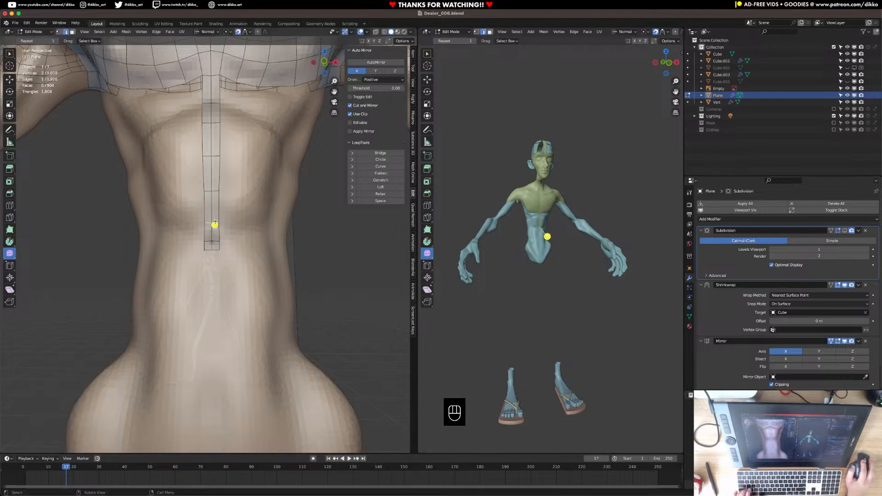
key("g")
left_click(215, 229)
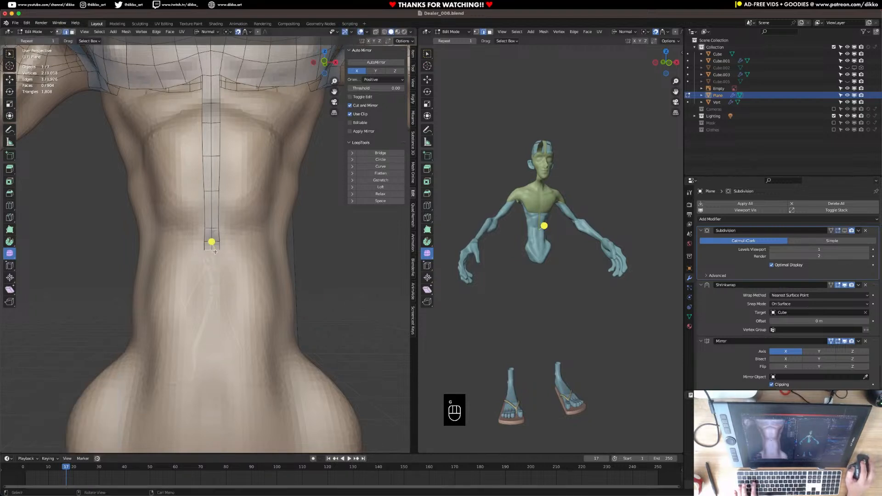
Extrude four more quads from the strip's end down the lower abdomen to hip level
key("e")
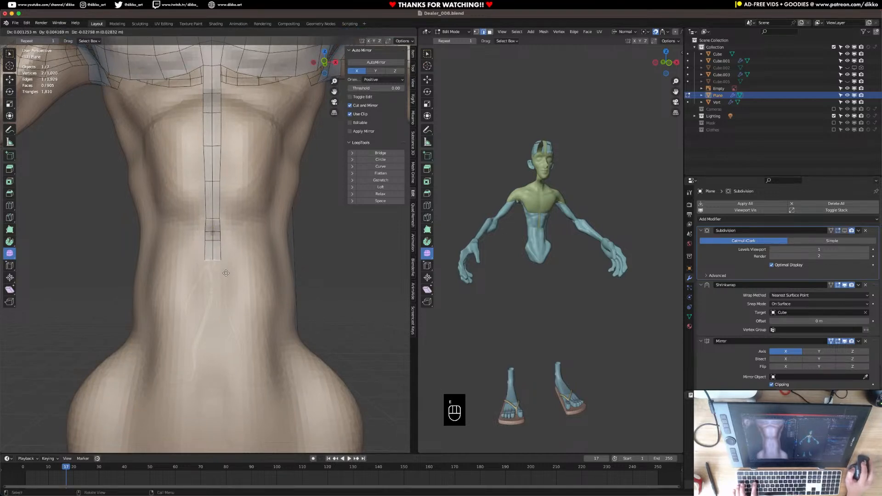
left_click(225, 274)
middle_click_drag(225, 279, 223, 213, "shift")
key("e")
left_click(222, 243)
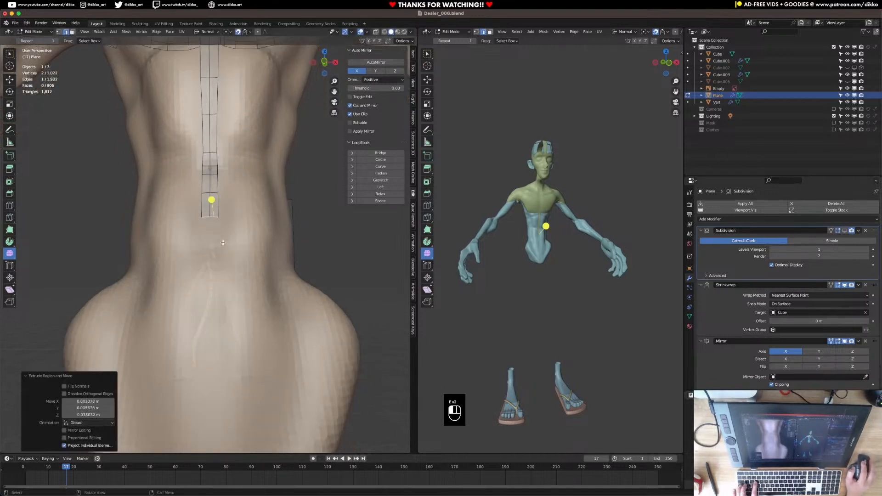
scroll(222, 243, "down", 4)
key("e")
left_click(217, 268)
key("e")
left_click(220, 290)
scroll(220, 289, "up", 3)
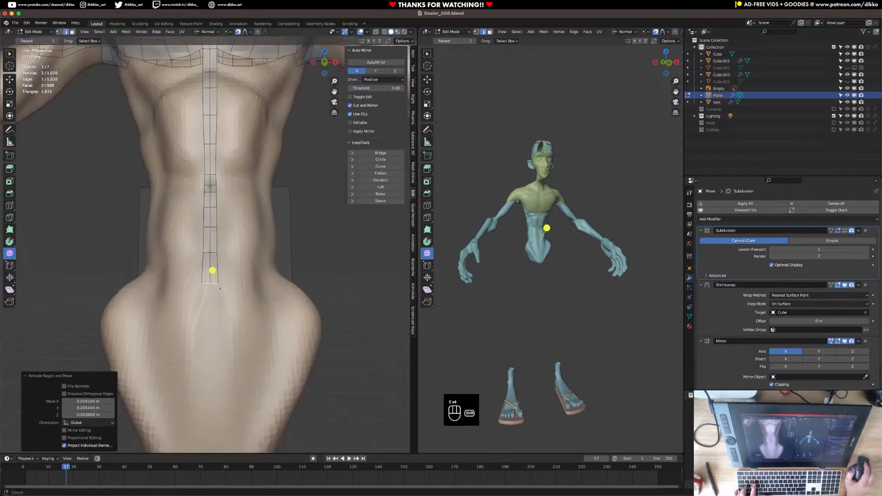
Extrude two further quads past the hips, shifting the edge between them to follow the midline
middle_click_drag(220, 290, 218, 246, "shift")
key("e")
left_click(219, 275)
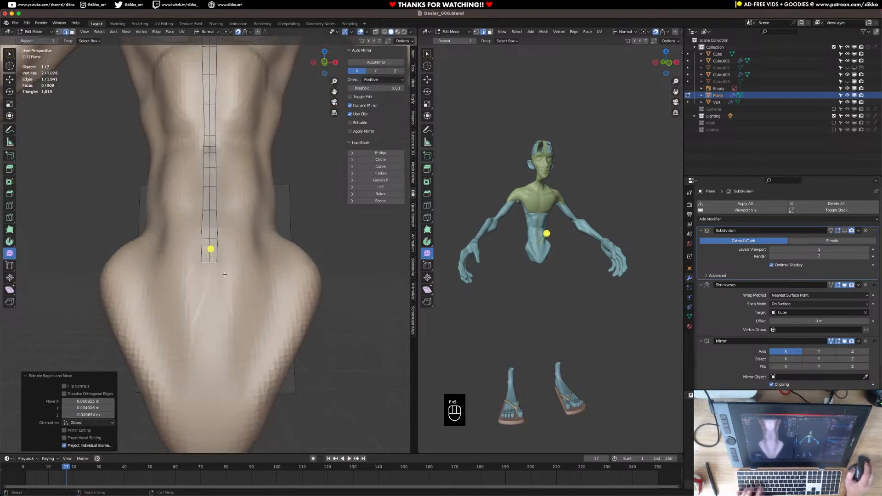
key("g")
left_click(222, 273)
key("e")
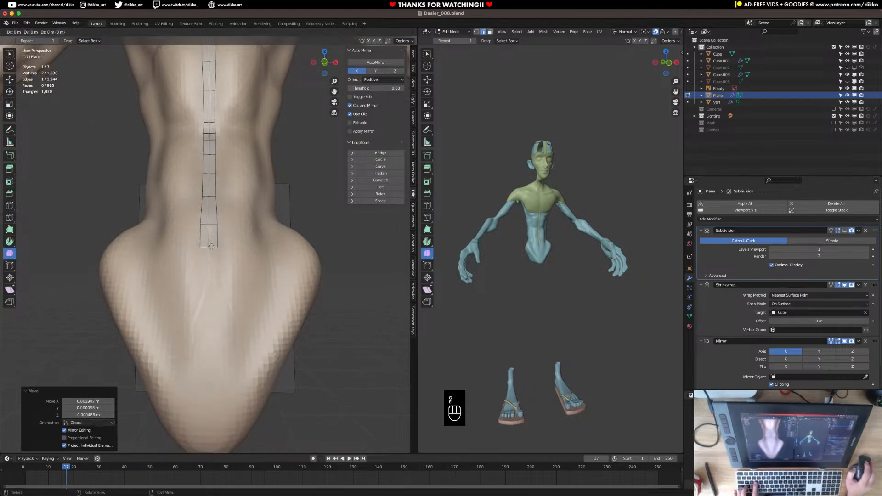
left_click(213, 278)
Extend the midline strip two quads down the pelvis and adjust the position of its end edge
middle_click_drag(213, 278, 211, 240, "shift")
key("e")
left_click(212, 263)
key("e")
left_click(215, 271)
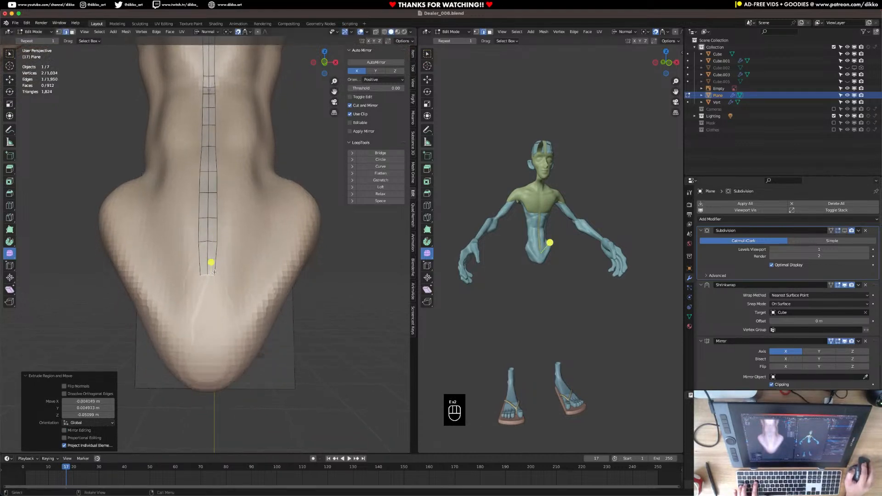
key("g")
left_click(217, 274)
Extrude three more quads from the midline strip's end down to the pelvis's lower tip
key("e")
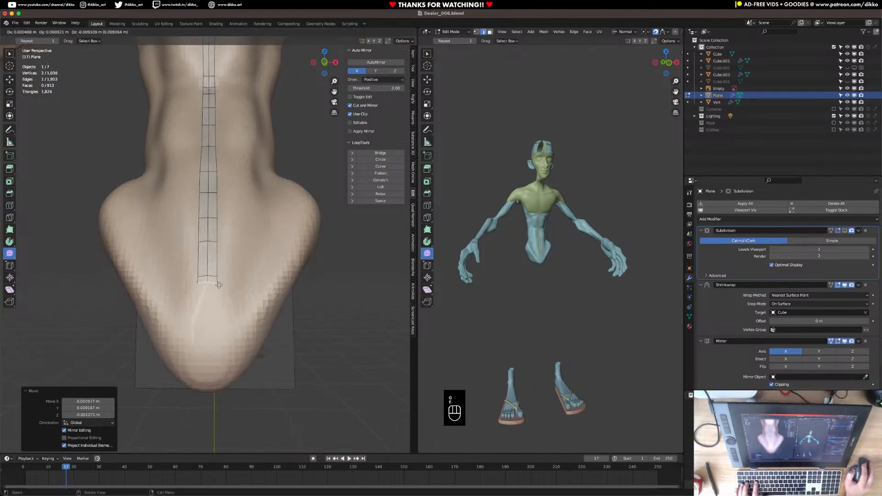
left_click(218, 315)
key("e")
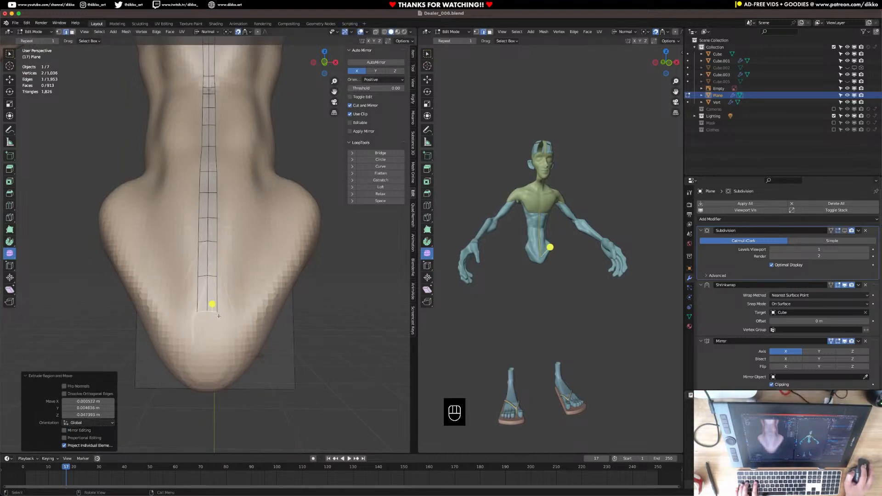
left_click(218, 351)
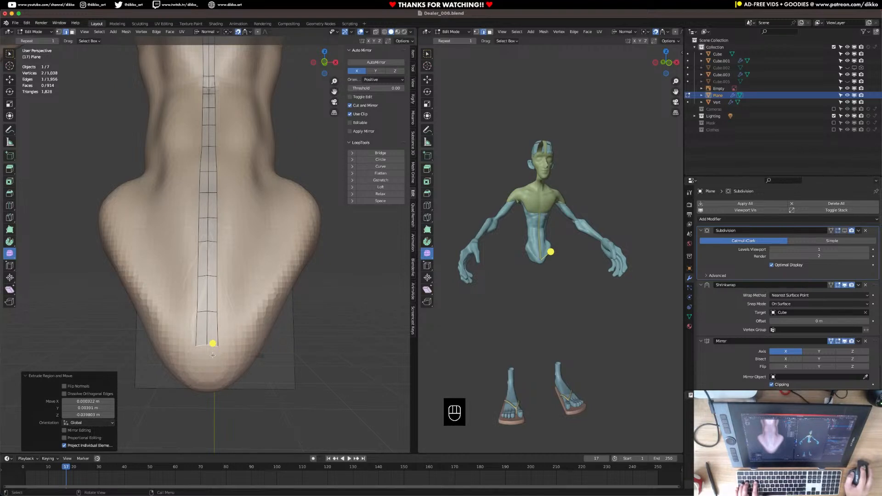
key("e")
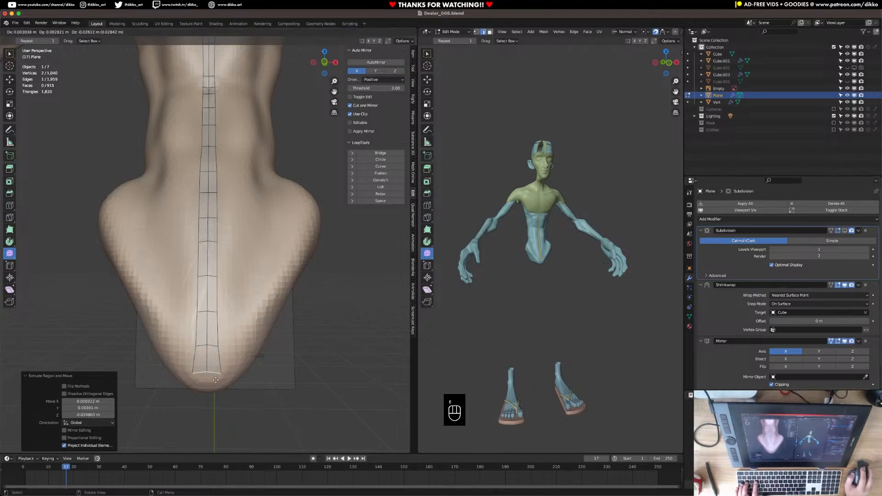
left_click(213, 388)
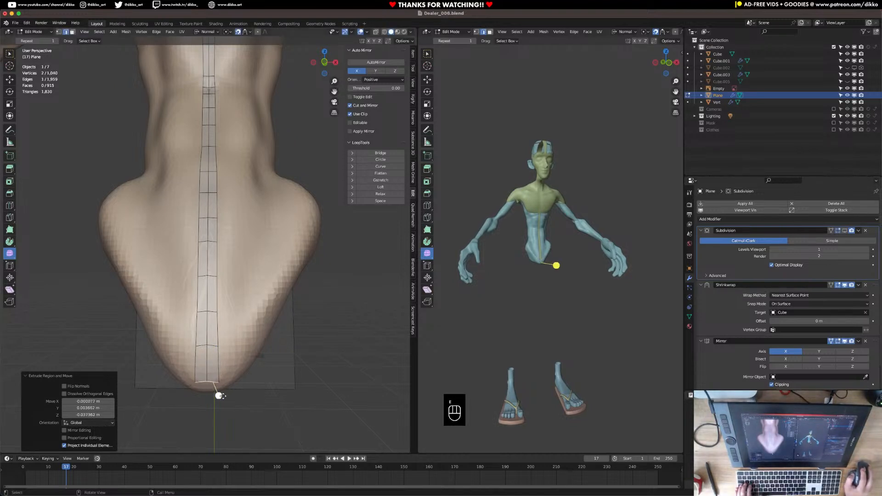
Flatten the midline strip's two lowest cross edges by scaling each along Z
key("s")
key("z")
key("z")
left_click(216, 381)
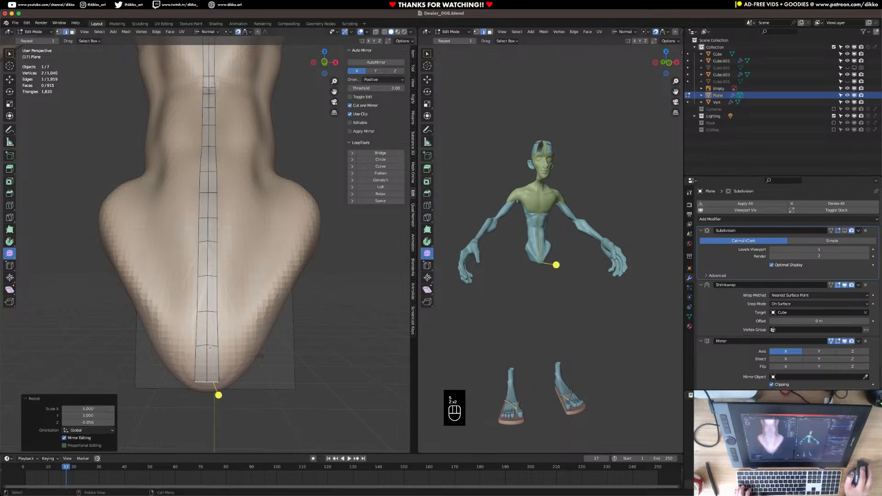
left_click(212, 347)
key("s")
key("z")
key("z")
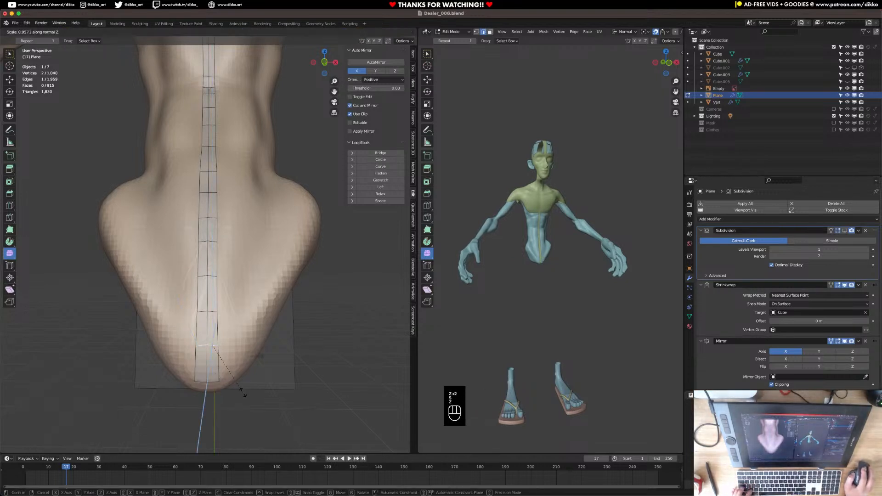
left_click(215, 350)
Flatten the next two cross edges further up the pelvis strip along Z and save the file
left_click(211, 312)
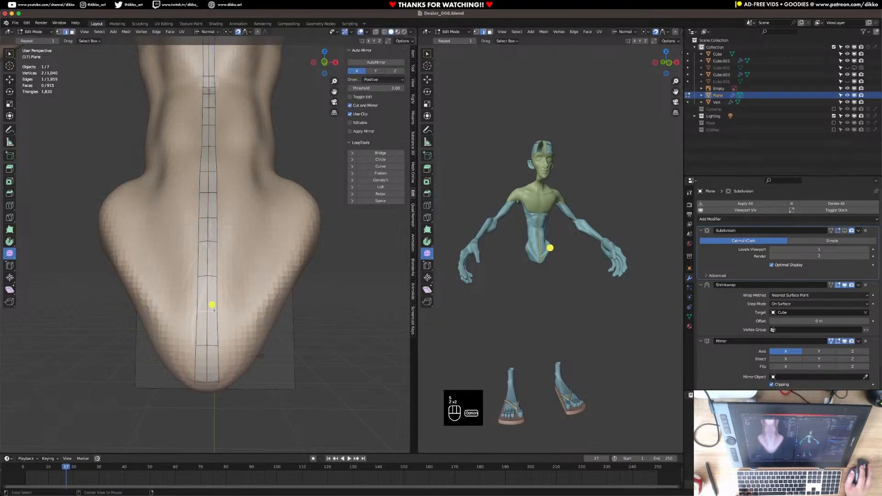
key("s")
key("z")
key("z")
left_click(238, 362)
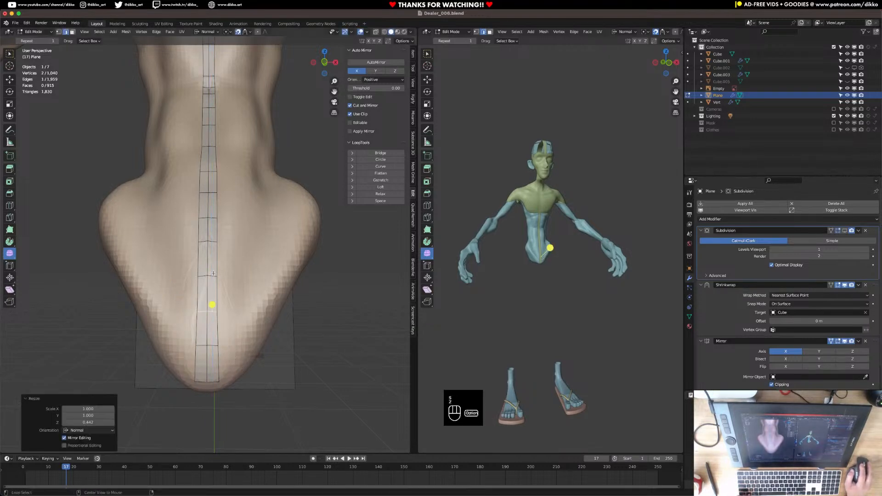
left_click(213, 274)
key("s")
key("z")
key("z")
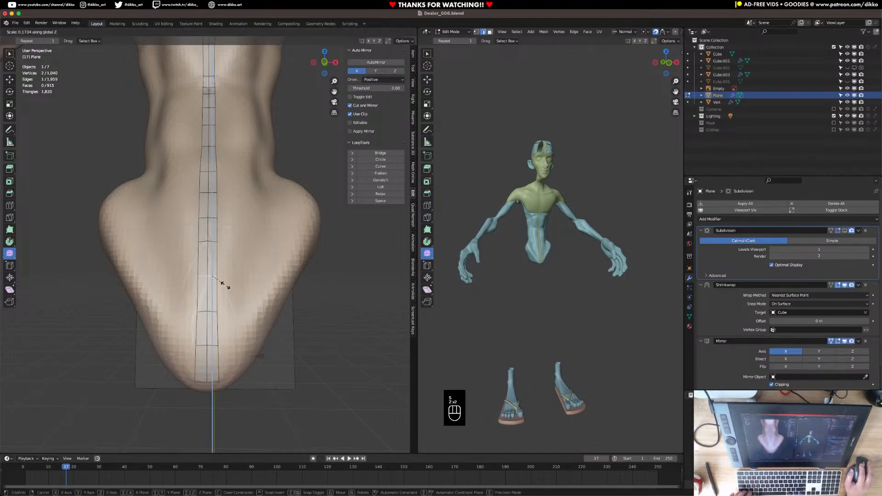
left_click(222, 286)
middle_click_drag(223, 285, 110, 285)
key("super+s")
Fill two quads at the open corner of the back mesh behind the armpit, placing each new vertex
scroll(190, 254, "up", 4)
middle_click_drag(190, 255, 175, 225)
left_click(120, 214)
middle_click_drag(121, 214, 159, 221)
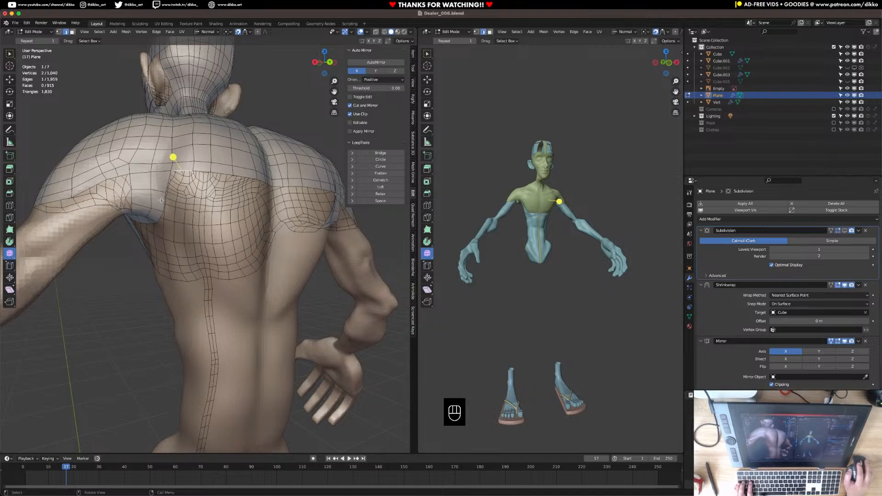
key("w")
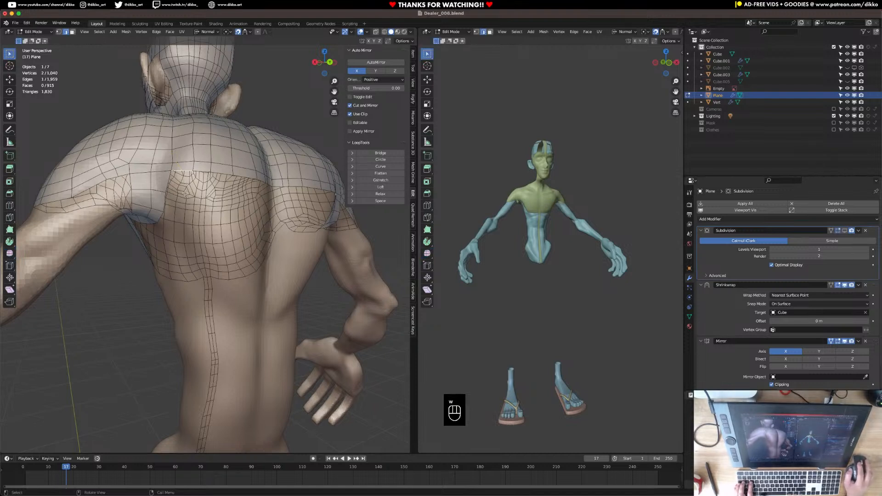
left_click(58, 32)
key("f")
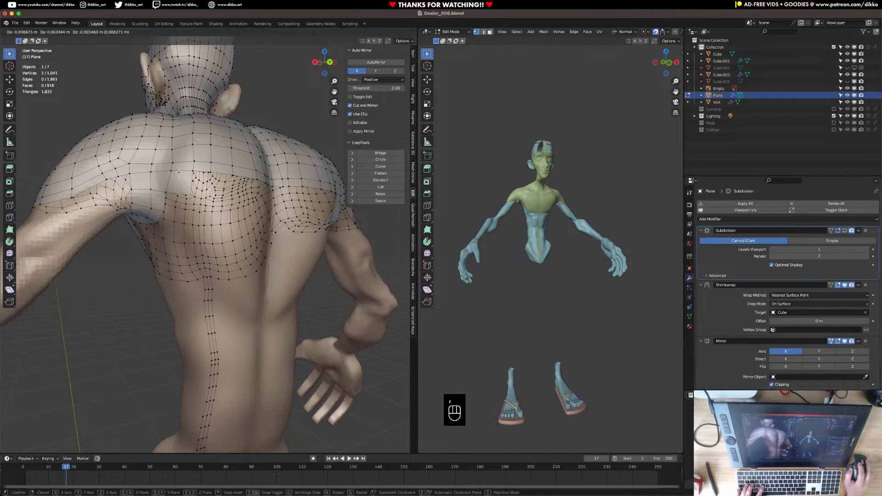
left_click(175, 173)
left_click(169, 190)
key("f")
left_click(175, 187)
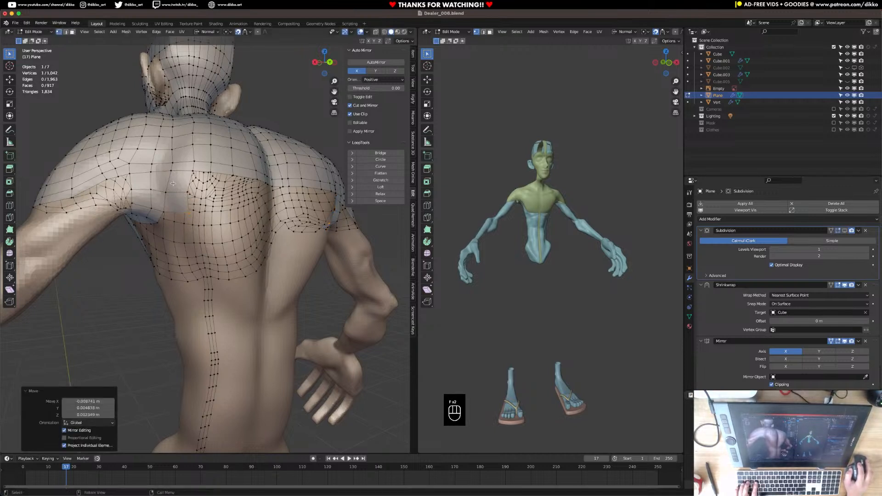
Extrude two quads from the new edge behind the armpit down the side of the back, rotating each end edge
left_click(66, 32)
mouse_move(154, 198)
middle_mouse_down()
mouse_move(168, 213)
mouse_move(163, 206)
middle_mouse_up()
left_click(167, 210)
key("e")
left_click(183, 239)
key("r")
left_click(212, 227)
key("e")
left_click(227, 260)
key("r")
left_click(239, 226)
Extrude two more quads diagonally below the shoulder blade, rotating and scaling the end edges to keep the strip narrow
middle_click_drag(238, 234, 215, 235)
key("e")
left_click(232, 269)
key("r")
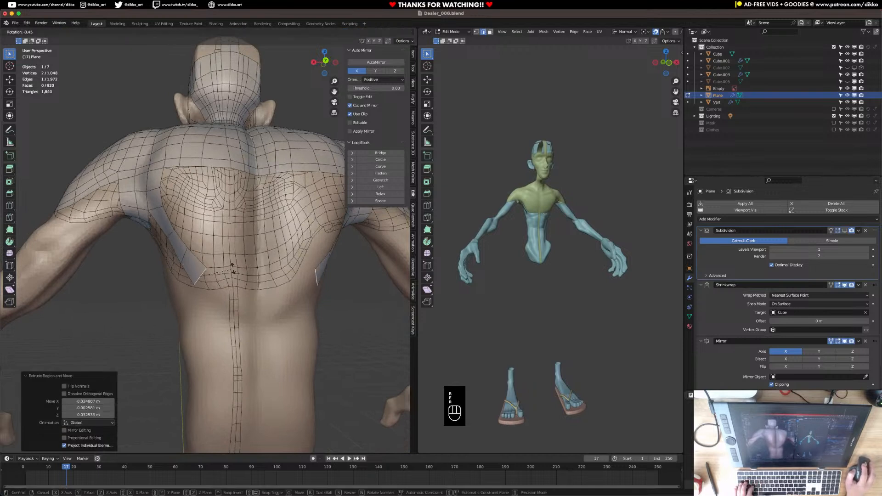
left_click(238, 269)
key("s")
left_click(237, 270)
key("e")
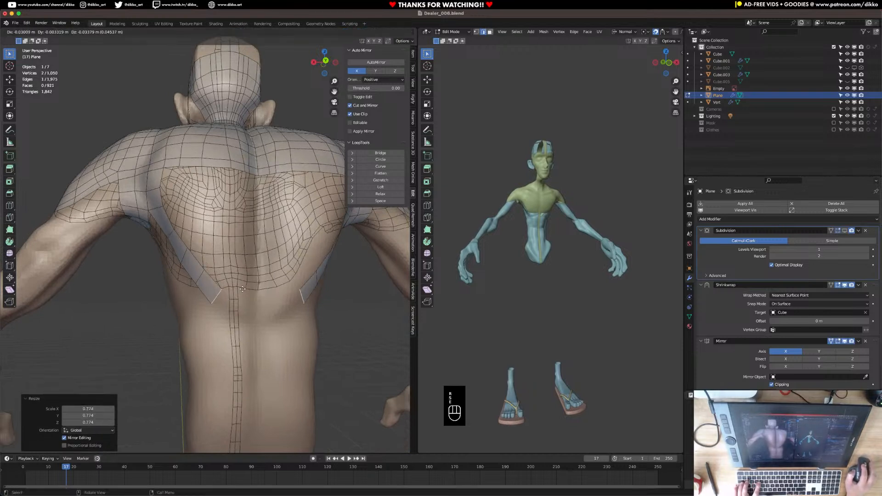
left_click(258, 293)
key("s")
left_click(259, 293)
Extrude two further quads toward the spine, turning the strip downward and repositioning its end edge
key("e")
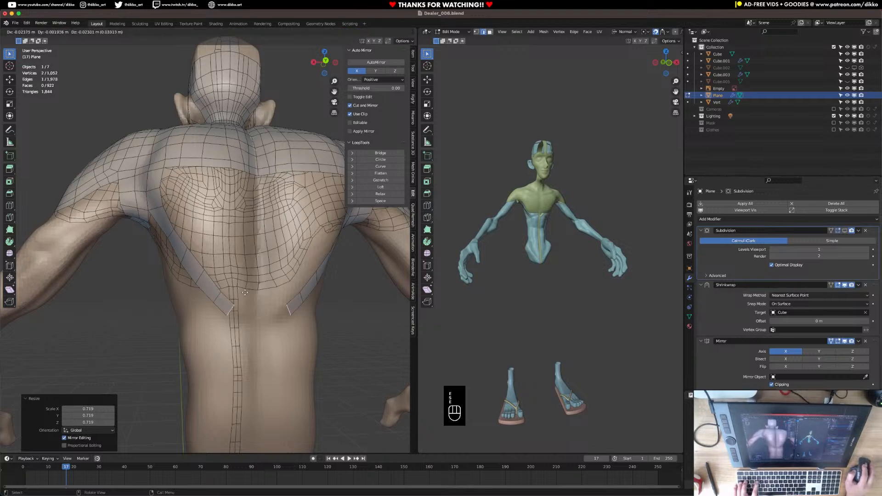
left_click(258, 304)
key("r")
middle_click_drag(273, 302, 248, 272, "shift")
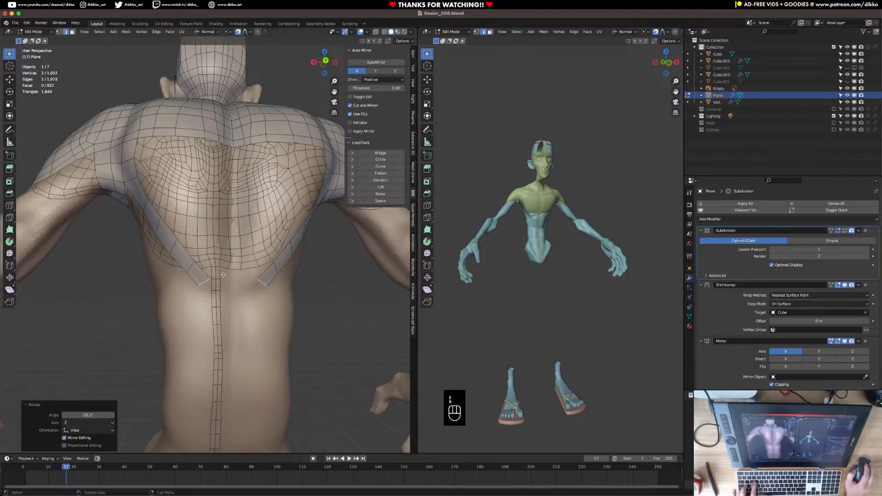
key("e")
left_click(234, 297)
key("r")
left_click(231, 303)
middle_click_drag(230, 303, 221, 249, "shift")
key("g")
left_click(221, 300)
Continue the strip straight down beside the spine with two more quads, rotating the edge between them
key("e")
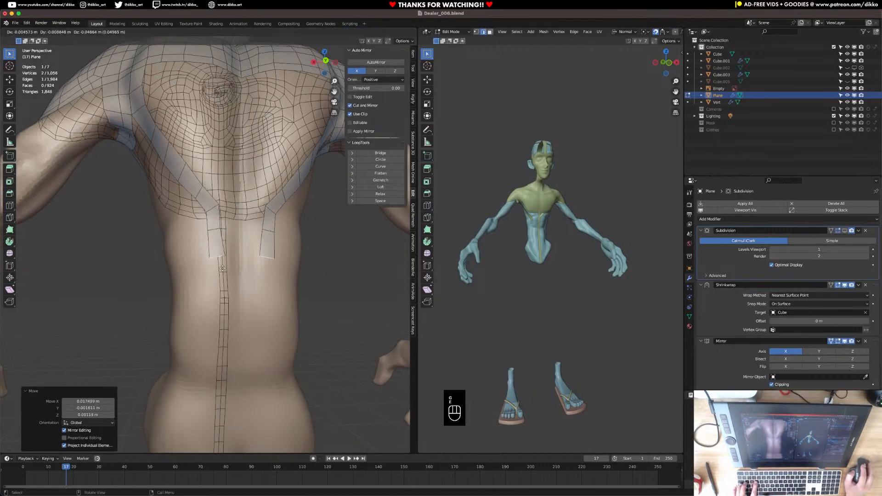
left_click(223, 261)
key("r")
left_click(281, 263)
key("e")
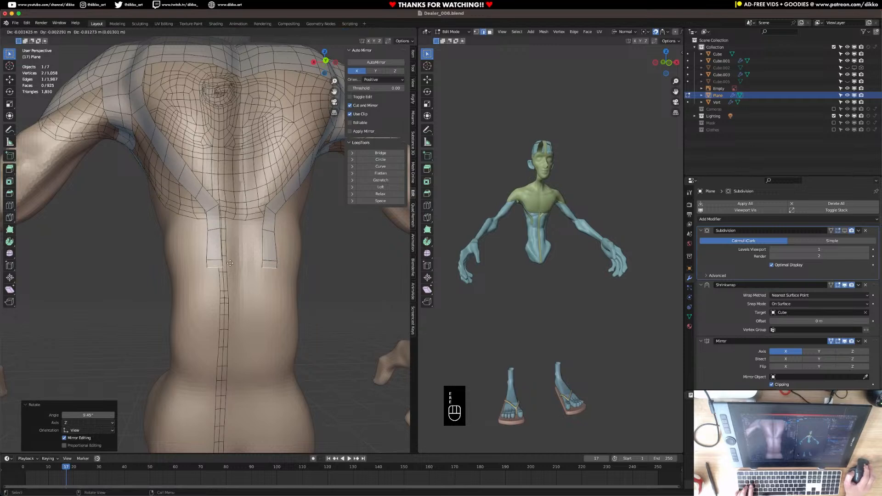
left_click(228, 284)
Extrude the strip's inner side edge to the midline and divide the new face with two loop cuts
middle_click_drag(229, 284, 200, 329, "shift")
key("e")
left_click(256, 237)
key("super+r")
scroll(199, 333, "up", 1)
left_click(199, 336)
Fill a face along the spine between the lower band and the upper back mesh, adding four loop cuts
left_click(204, 326)
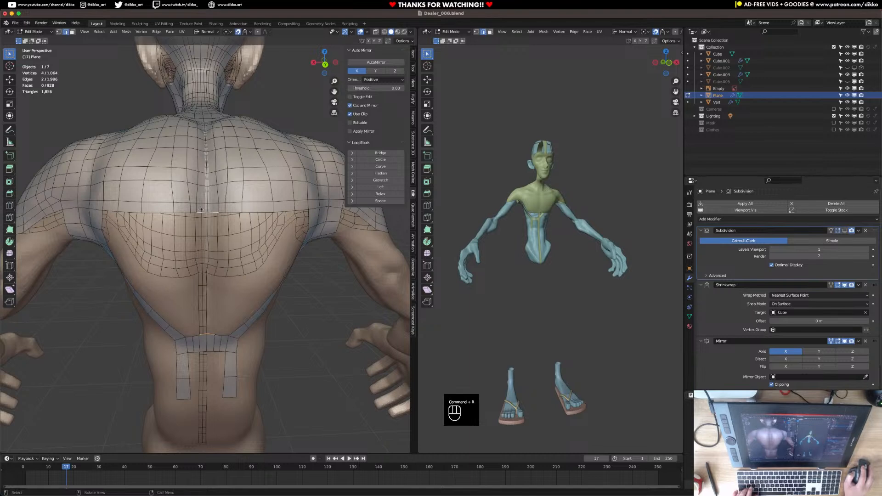
key("f")
key("super+r")
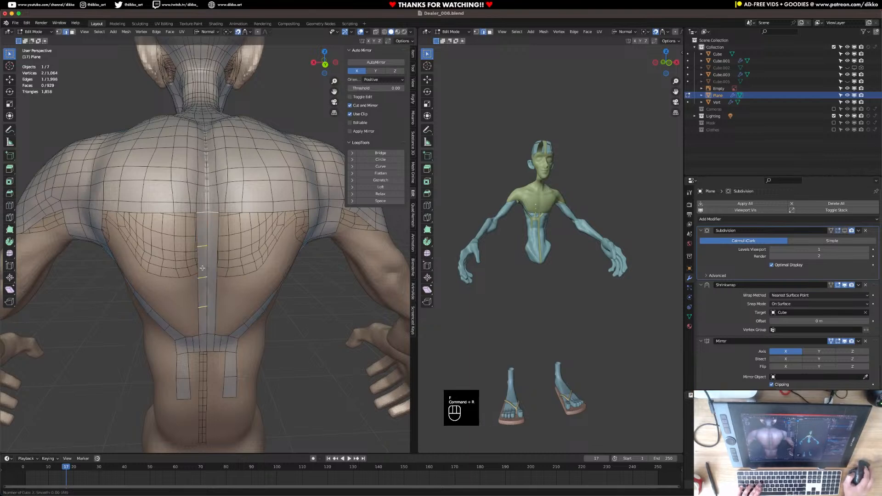
left_click(202, 268)
Fill a long face beside the spine strip between the band's outer edge and the upper back mesh
middle_click_drag(200, 270, 199, 232)
left_click(177, 307)
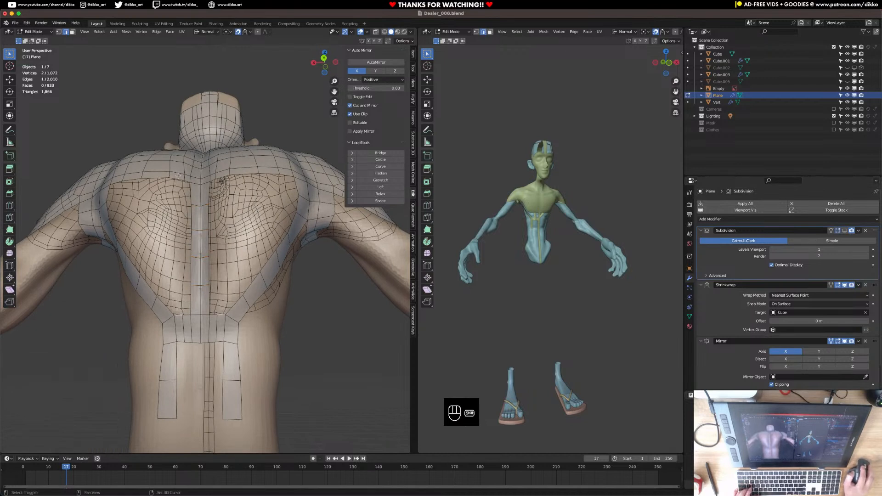
left_click(181, 315, "shift")
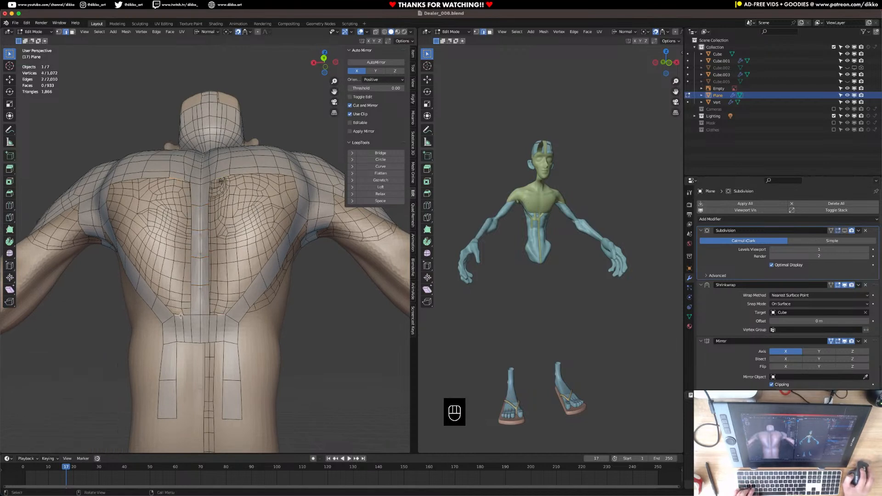
key("f")
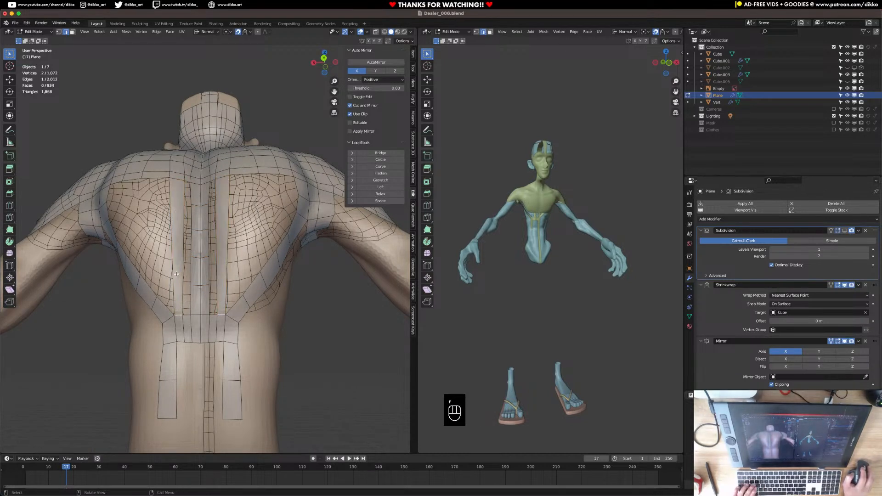
Add four loop cuts to the long face beside the spine and shift the new edges slightly
middle_click_drag(181, 316, 180, 261)
key("super+r")
scroll(181, 261, "up", 3)
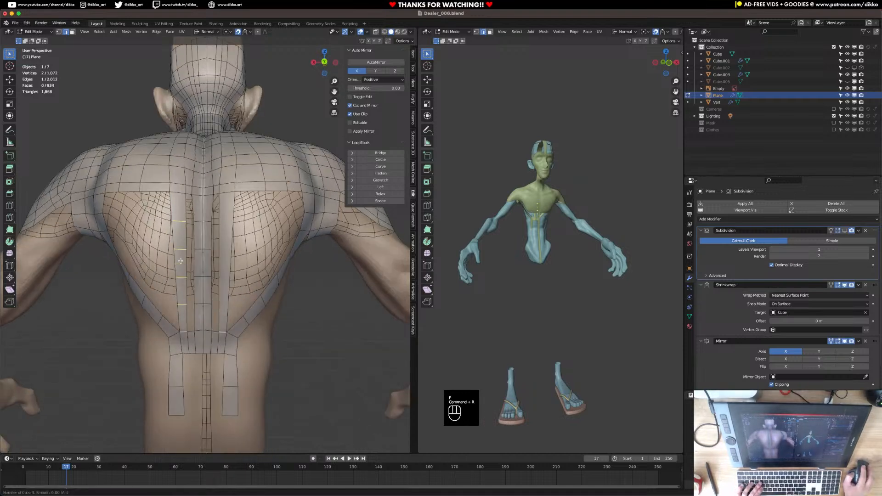
left_click(180, 261)
right_click(180, 261)
key("g")
left_click(179, 261)
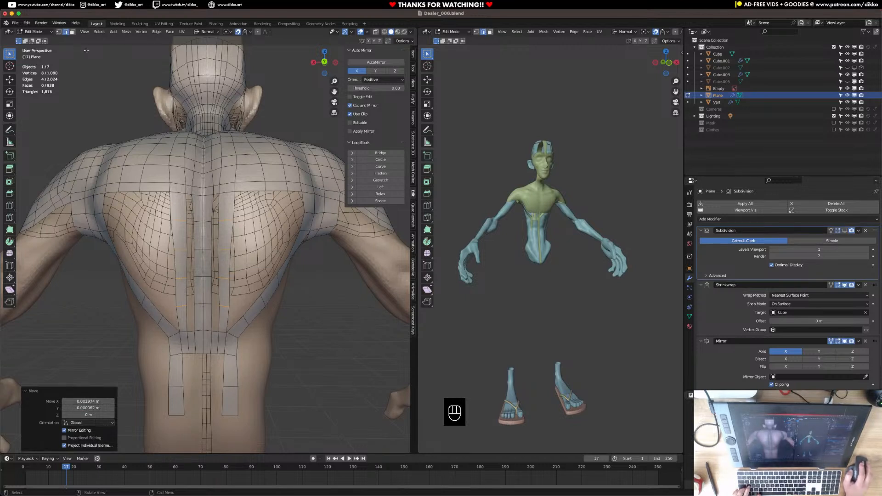
Close the gap between the spine strip and its neighbouring strip with quads
left_click(190, 331)
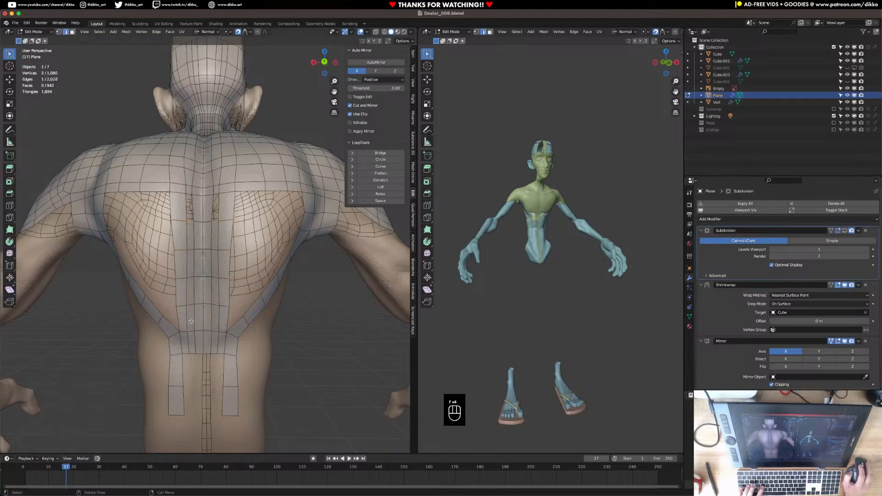
key("f")
middle_click_drag(191, 323, 191, 306)
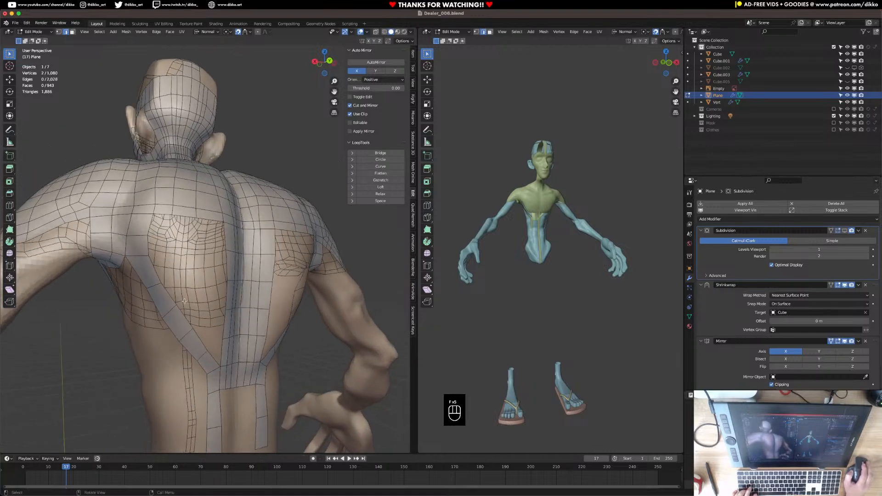
Bridge the diagonal side strip to the strip beside the spine with two wide quads across the back
key("f")
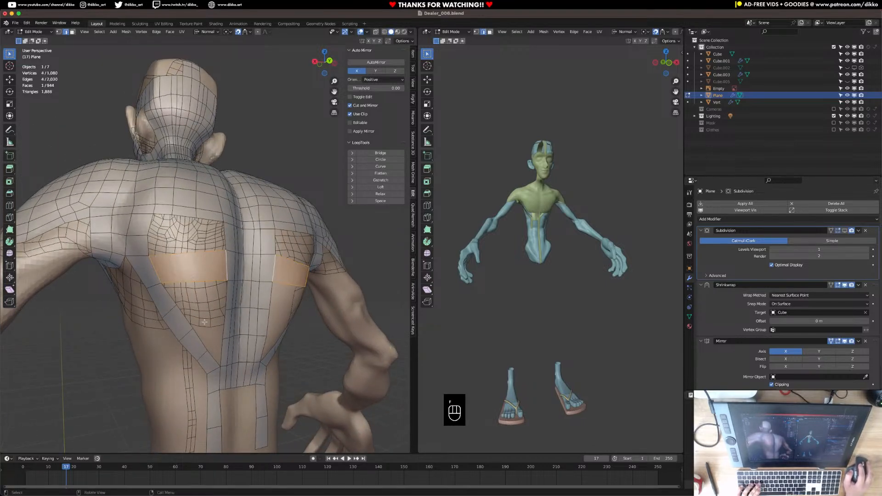
left_click(183, 314)
left_click(224, 321, "shift")
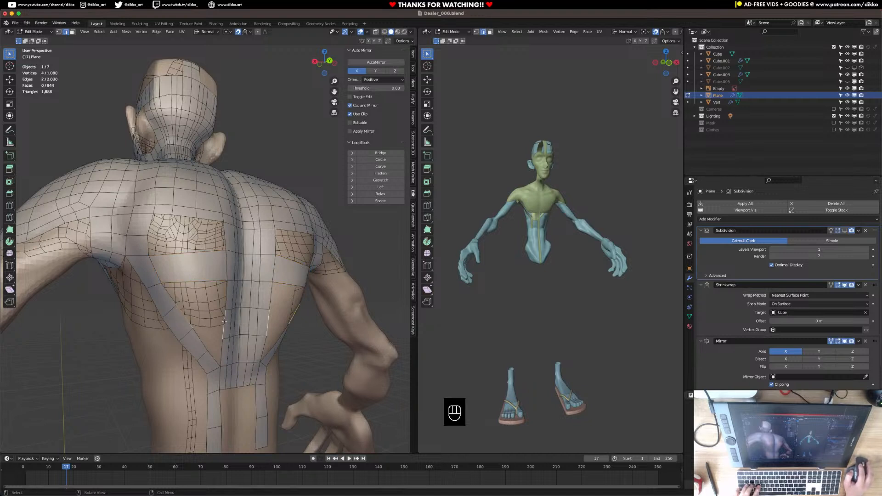
key("f")
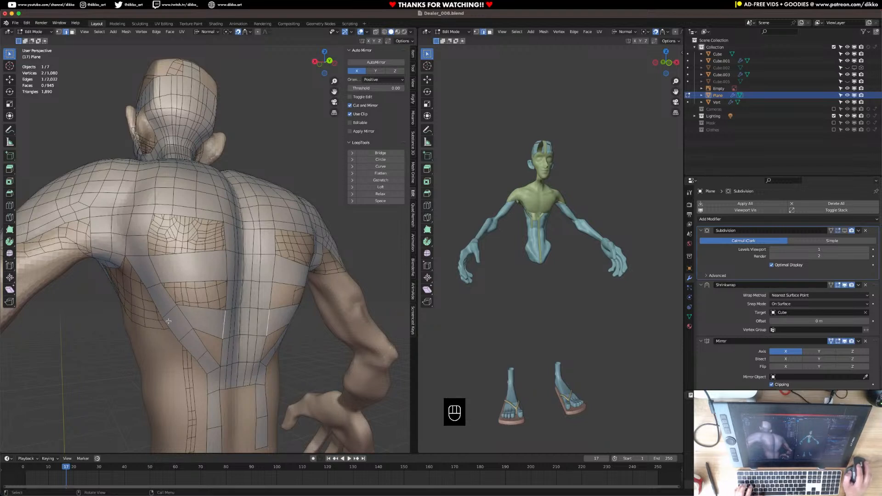
Scale down a cross edge low on the diagonal side strip and move it down along the strip
key("s")
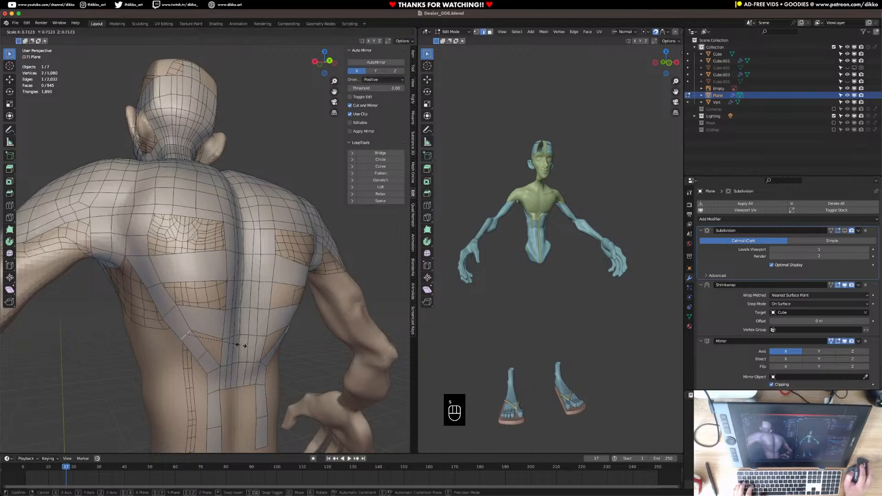
left_click(257, 344)
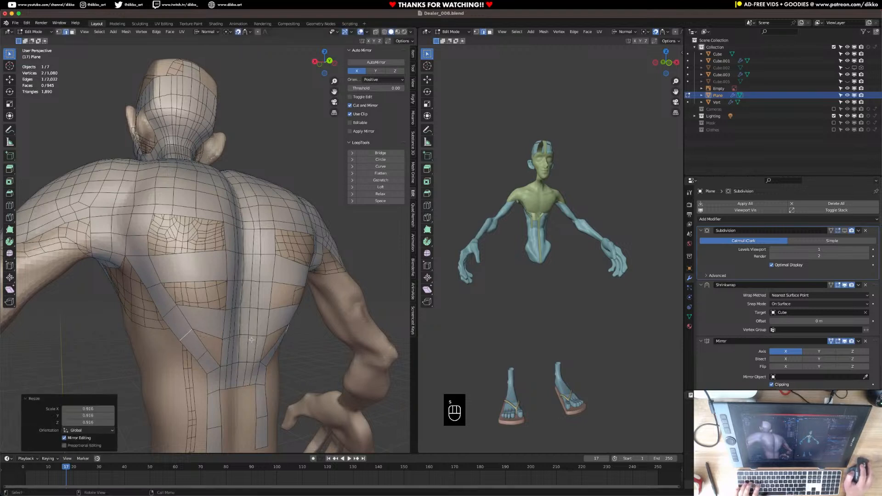
key("g")
left_click(219, 358)
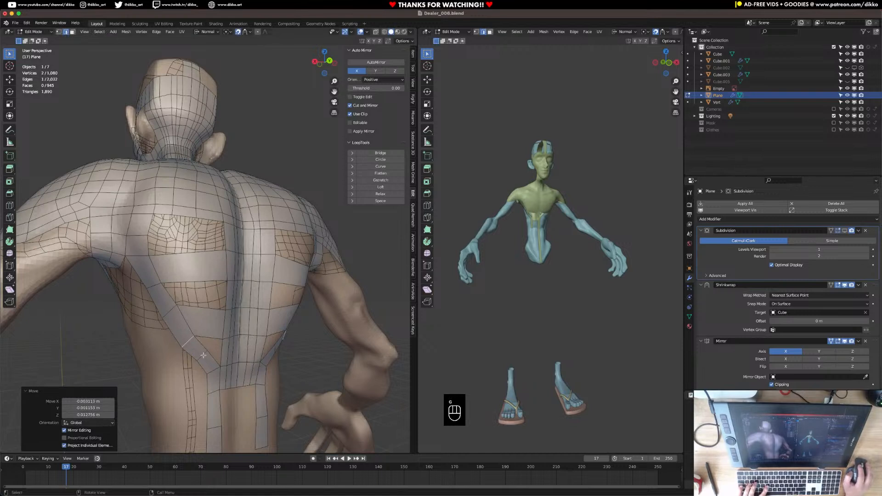
Move, scale and rotate the edges on the lower half of the diagonal side strip to even out its flow down the back
key("g")
left_click(201, 364)
key("r")
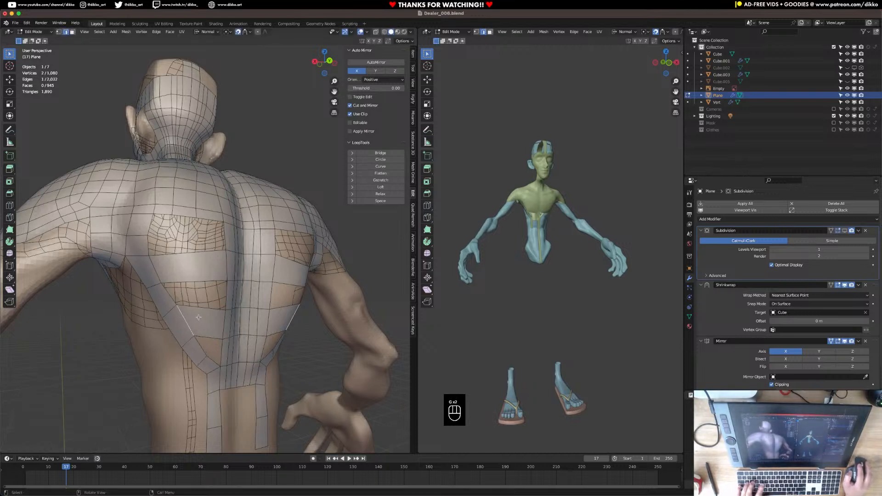
left_click(246, 334)
key("s")
left_click(226, 318)
key("g")
left_click(229, 308)
key("r")
left_click(232, 308)
middle_click_drag(230, 310, 173, 311)
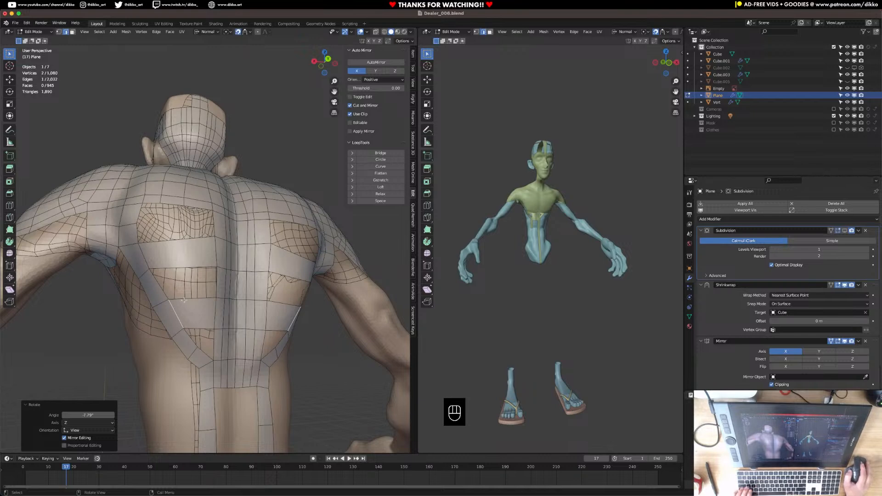
Add two loop cuts to the upper wide back quad and one loop cut across the spine strip beside the open gap
key("super+e")
key("super+r")
double_click(190, 249)
middle_click_drag(190, 249, 195, 268)
key("super+r")
double_click(219, 246)
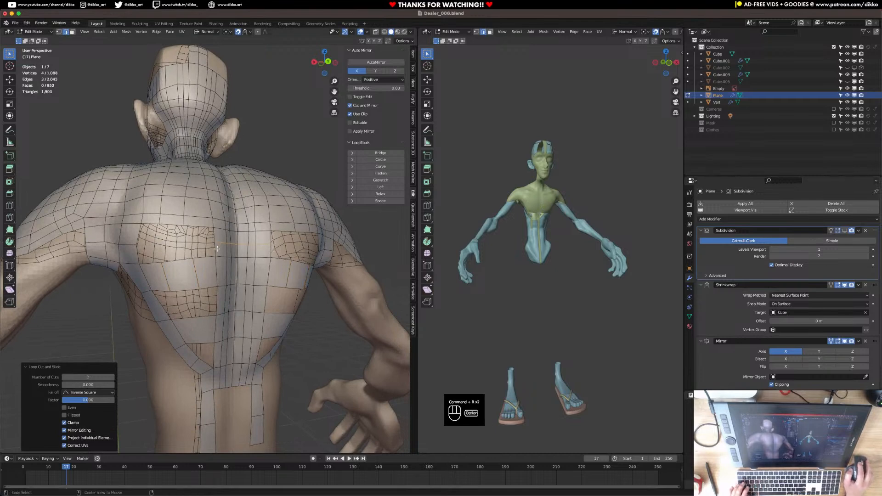
Select the border of the upper gap below the shoulder blade and close it with Grid Fill
left_click(217, 248, "alt")
key("super+f")
left_click(217, 248)
Add two loop cuts to the lower wide back quad and fill the gap above it with a row of three quads
mouse_move(193, 291)
middle_mouse_down()
mouse_move(190, 281)
mouse_move(192, 296)
middle_mouse_up()
key("super+r")
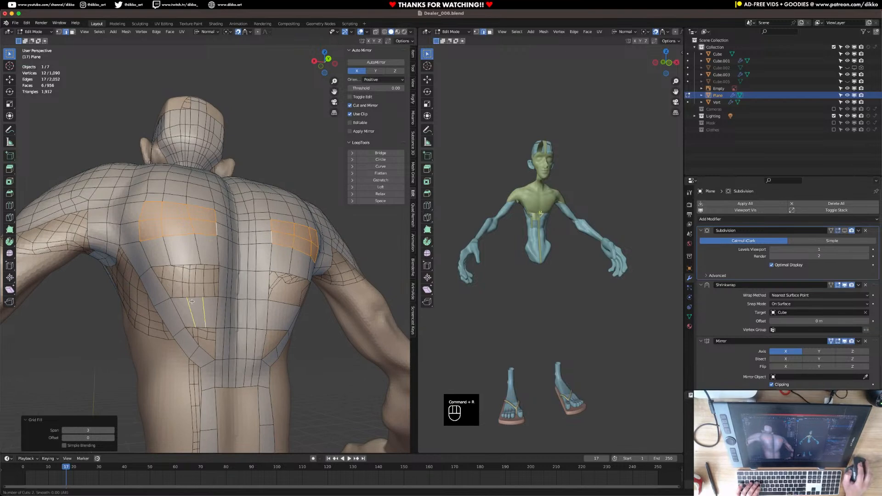
double_click(191, 301)
left_click(168, 289)
key("f")
key("f")
key("f")
middle_click_drag(167, 288, 200, 298)
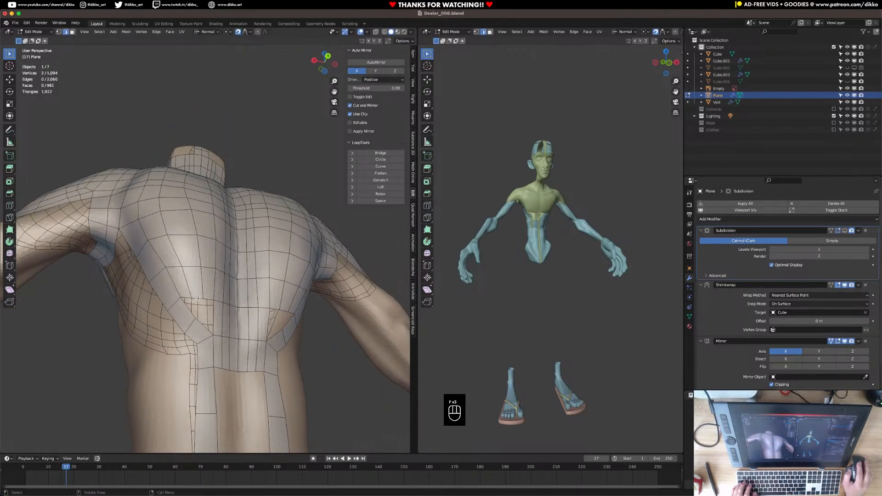
Fill a quad in the small remaining gap low on the back, between the diagonal side strip and the spine strip
left_click(188, 312, "shift")
left_click(189, 312, "shift")
left_click(189, 313, "shift")
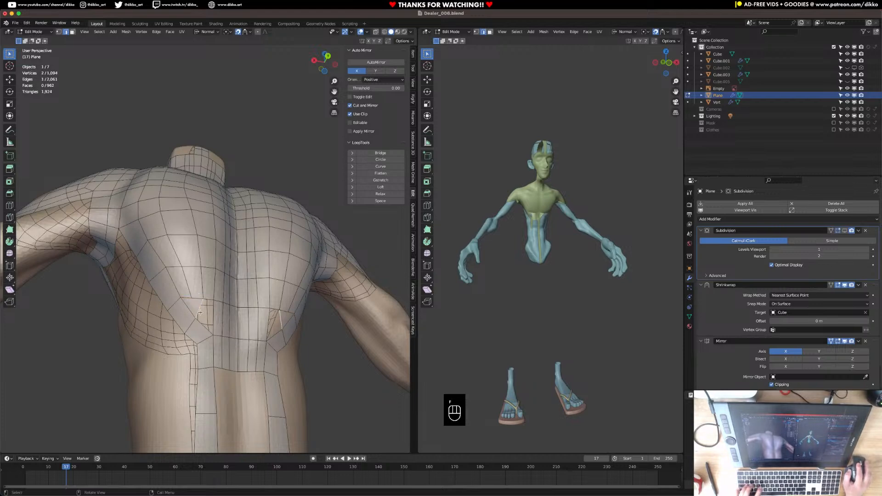
middle_click_drag(200, 314, 204, 337)
Nudge individual vertices around the diagonal side strip in vertex select mode to even their spacing, and return to Object Mode
left_click(58, 32)
left_click(169, 307)
key("g")
left_click(168, 311)
key("g")
left_click(161, 317)
key("g")
left_click(159, 321)
key("g")
left_click(146, 285)
key("g")
left_click(139, 286)
middle_click_drag(139, 286, 649, 268)
key("Tab")
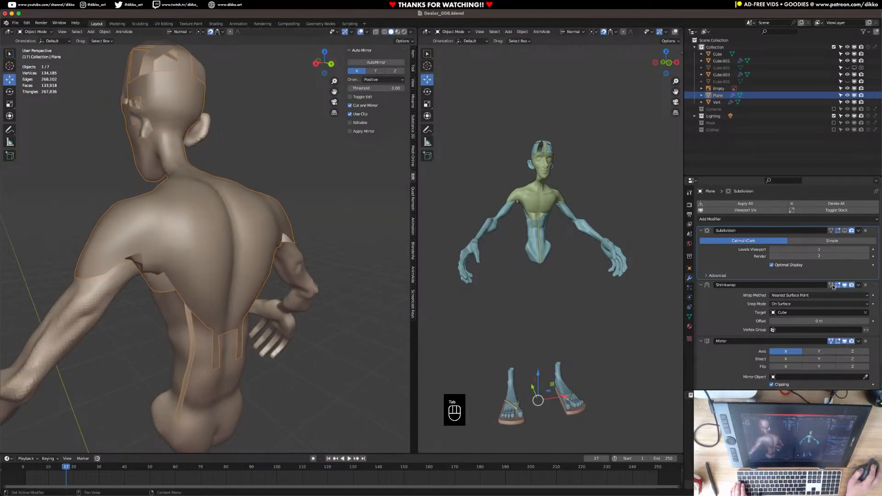
Inspect the retopology mesh around the back, flank and waist with Subdivision viewport display enabled, and disable that display again
left_click(844, 230)
middle_click_drag(285, 271, 260, 290)
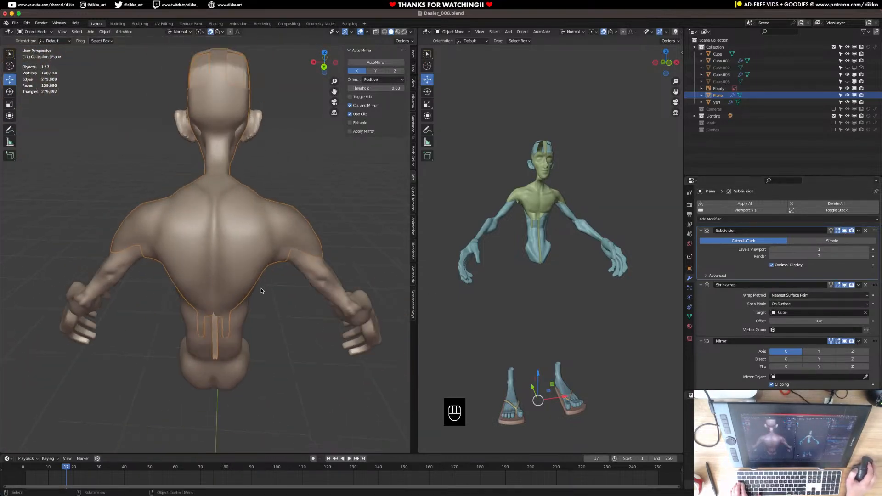
middle_click_drag(289, 316, 170, 335)
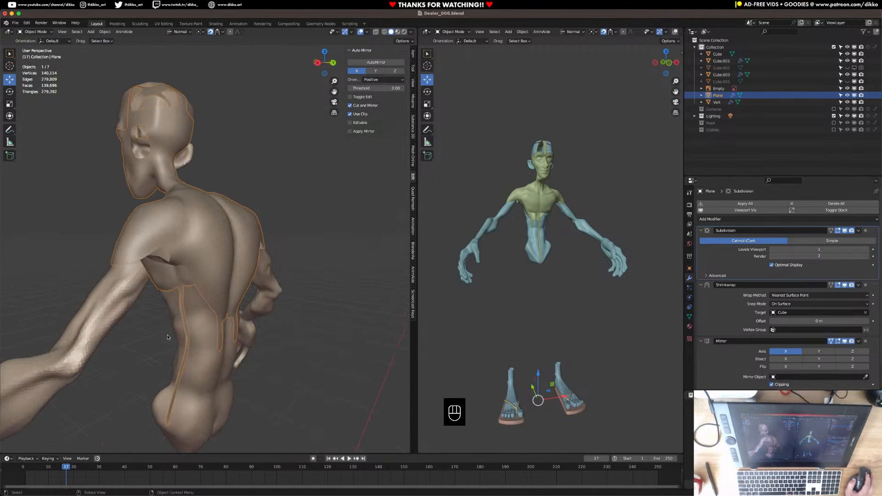
middle_click_drag(167, 329, 138, 329)
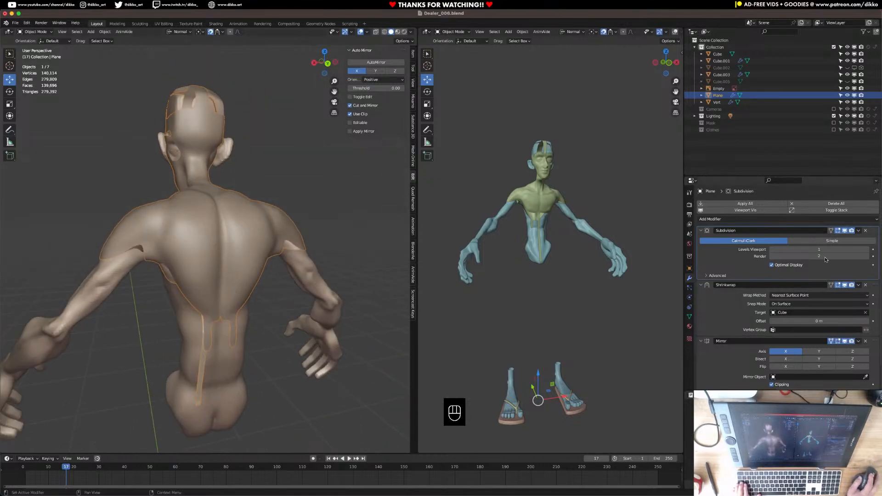
left_click(845, 232)
Extrude the inner edge of the lower-back strip's bottom face inward to meet the mirror centreline over the spine
middle_click_drag(236, 380, 225, 367)
key("Tab")
middle_click_drag(216, 330, 200, 312)
middle_click_drag(199, 307, 214, 254, "shift")
scroll(195, 205, "up", 2)
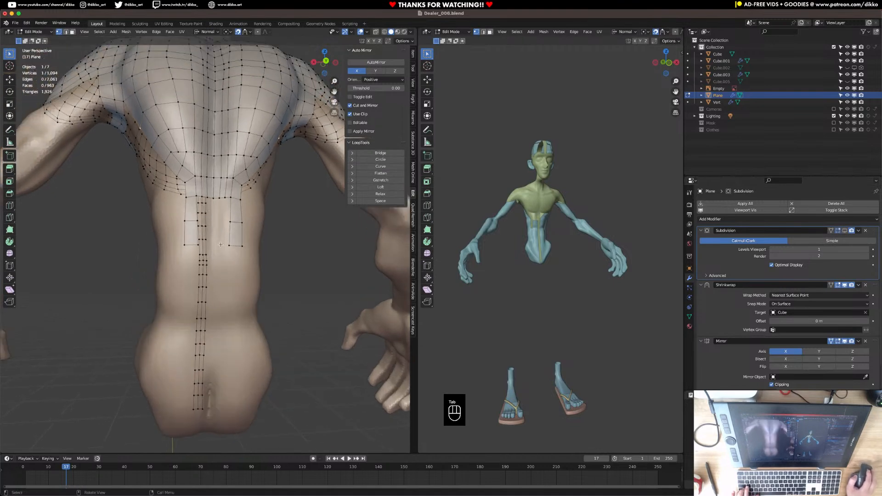
scroll(214, 253, "up", 2)
left_click(65, 32)
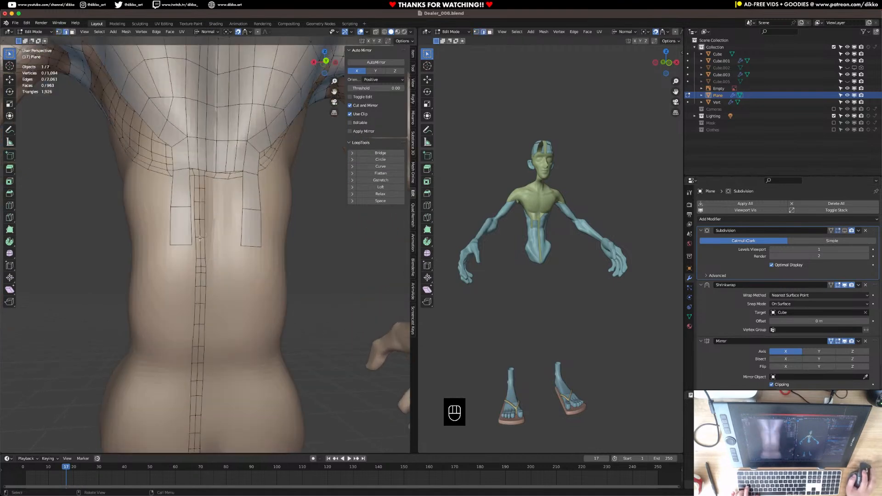
left_click(224, 233, "shift")
key("e")
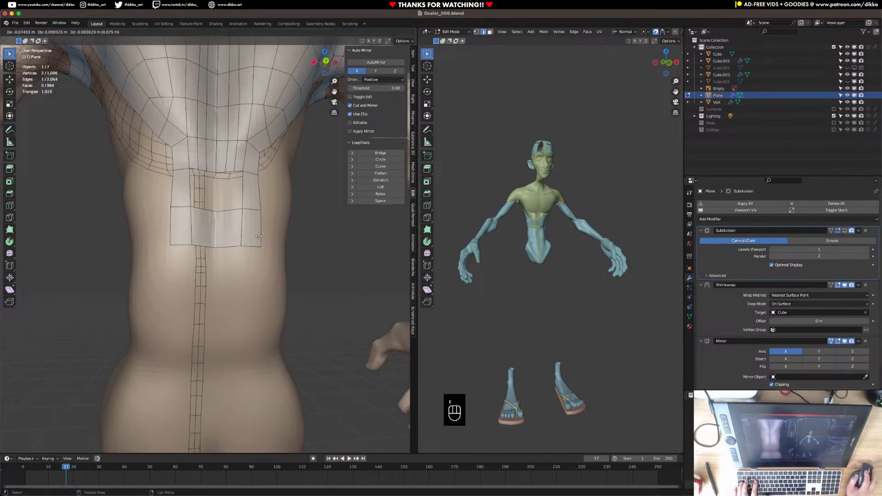
left_click(264, 234)
Divide the new spine face with two loop cuts and fill the gap above it, undoing the last fill
key("super+r")
scroll(211, 207, "up", 1)
left_click(211, 208)
left_click(210, 208)
left_click(188, 193)
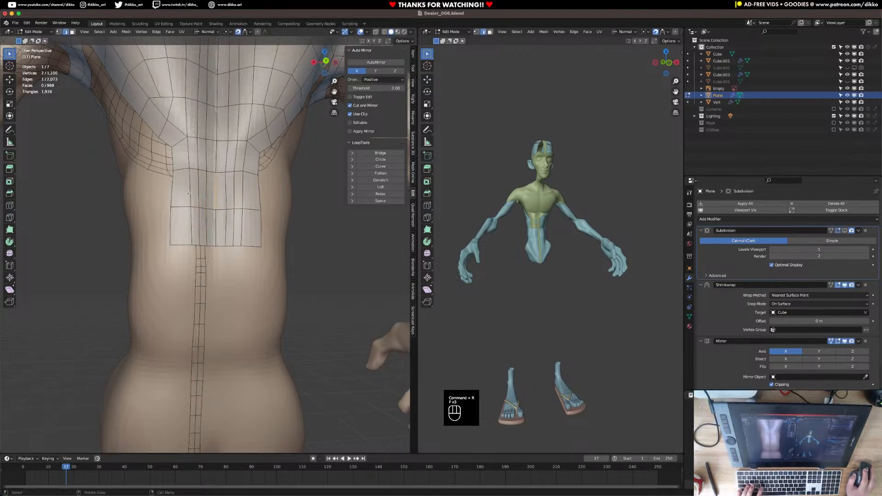
key("f")
key("f")
key("f")
key("super+z")
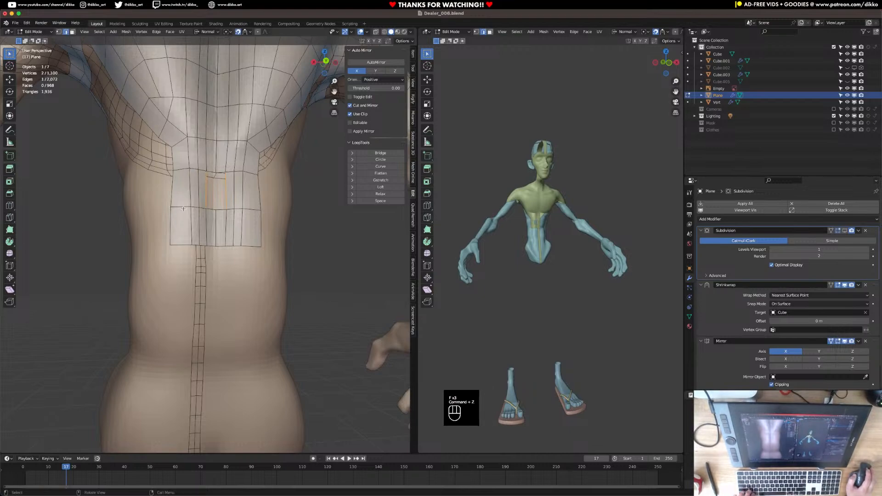
middle_click_drag(184, 209, 221, 198)
key("e")
left_click(243, 208)
key("super+z")
key("e")
left_click(223, 215)
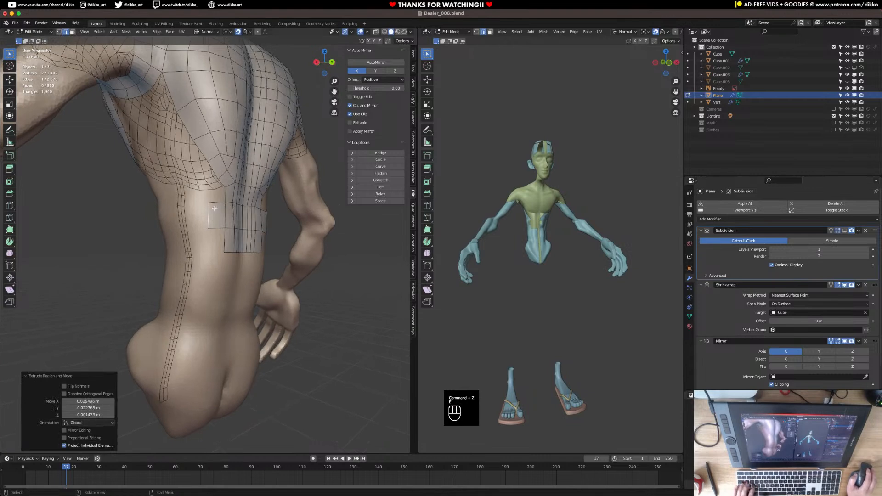
key("super+z")
Extrude the lower-back patch's two outer side edges repeatedly around the flank towards the front of the waist
left_click(224, 186, "shift")
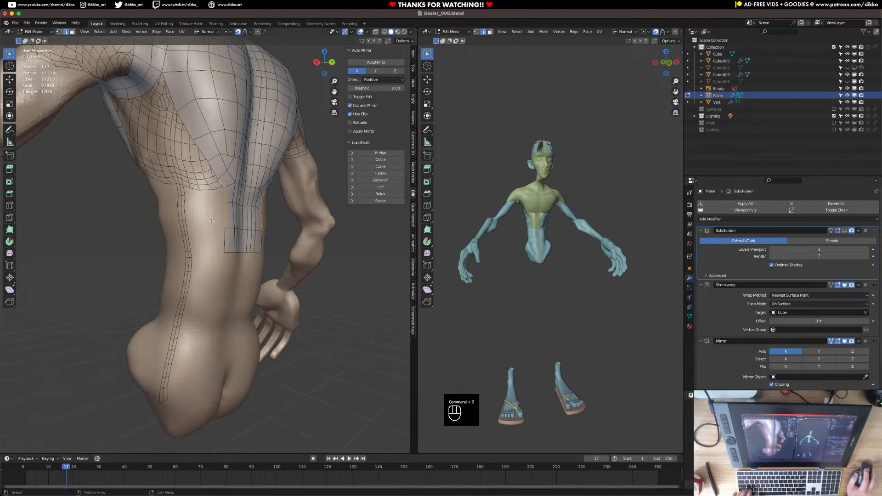
key("e")
left_click(193, 221)
middle_click_drag(193, 221, 258, 211)
key("e")
left_click(188, 220)
key("e")
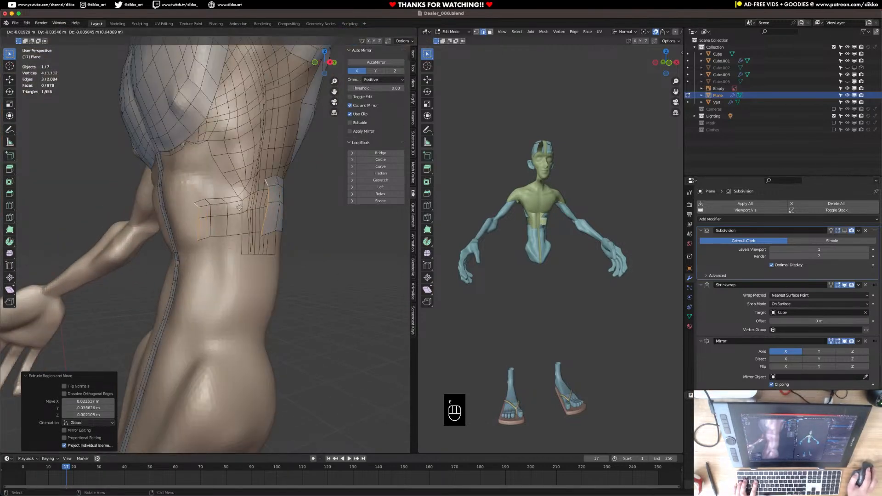
left_click(221, 204)
key("e")
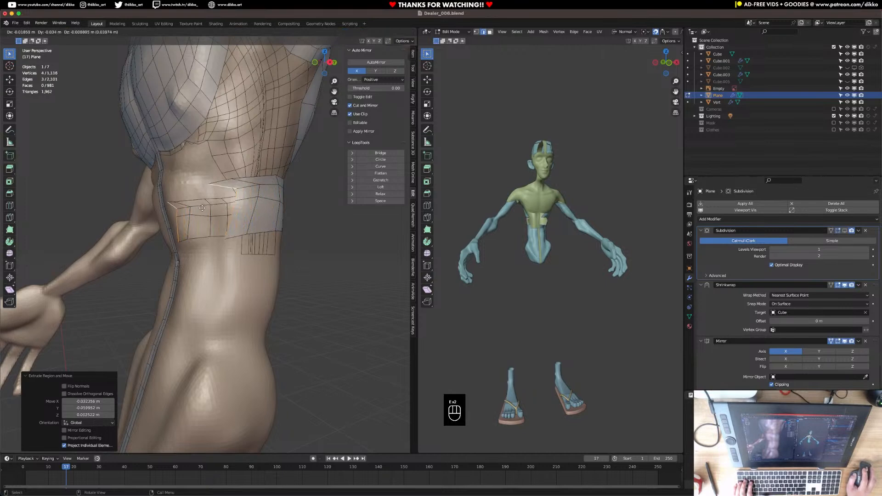
left_click(188, 207)
Switch to vertex selection and reposition the first vertices in the waist band's upper and middle rows on the flank
left_click(59, 31)
middle_click_drag(229, 172, 175, 222, "shift")
scroll(175, 223, "up", 1)
left_click(170, 225)
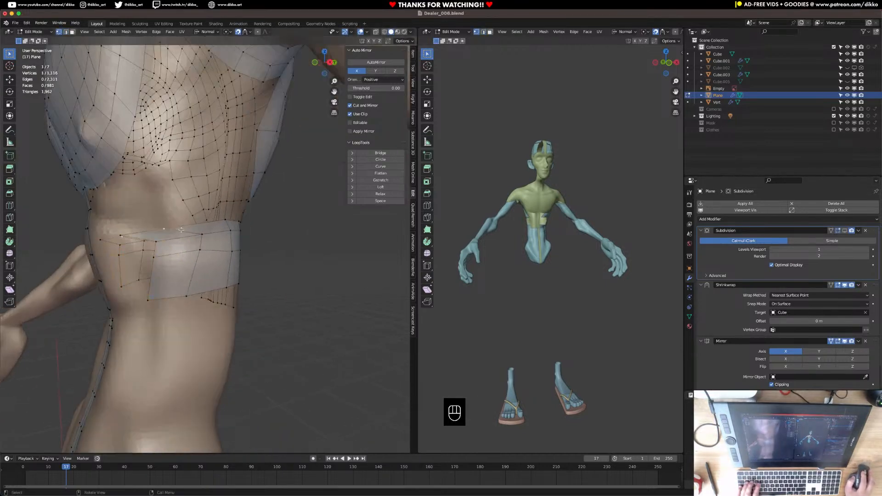
key("g")
left_click(212, 228)
key("g")
left_click(201, 245)
key("g")
left_click(198, 257)
middle_click_drag(197, 256, 218, 255)
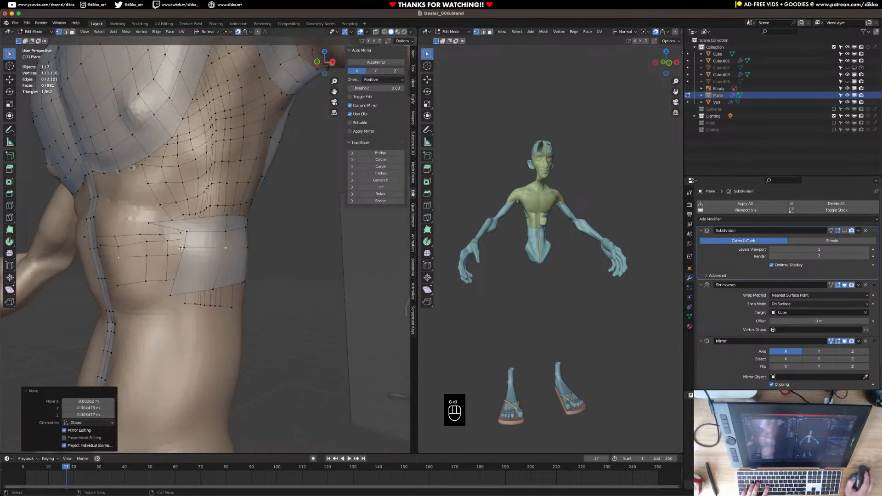
Even out the waist band's middle-row vertices and pull its front upper corner back along the flank
left_click(191, 249)
key("g")
left_click(214, 261)
left_click(224, 250)
key("g")
left_click(223, 258)
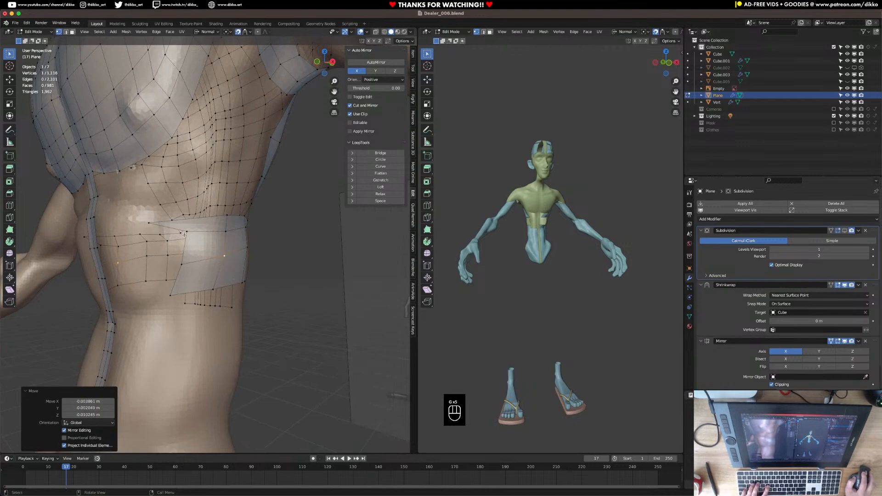
left_click(187, 233)
key("g")
left_click(186, 244)
left_click(152, 221)
key("g")
left_click(191, 220)
Move the waist band's lower front corner and neighbouring flank vertices to even out the quad spacing
middle_click_drag(184, 240, 185, 269)
left_click(175, 296)
key("g")
left_click(191, 297)
left_click(184, 265)
key("g")
left_click(184, 271)
left_click(185, 237)
key("g")
left_click(181, 250)
left_click(188, 218)
key("g")
left_click(184, 224)
Smooth the upper border and middle row of the waist band where it curves towards the back
left_click(180, 208)
key("g")
left_click(181, 207)
left_click(210, 213)
key("g")
left_click(211, 209)
left_click(215, 221)
key("g")
left_click(216, 224)
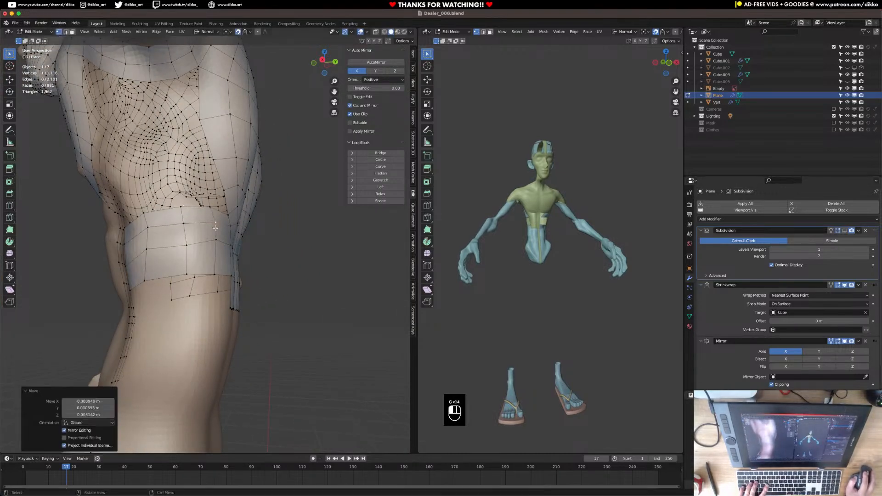
left_click(216, 240)
key("g")
left_click(217, 246)
middle_click_drag(218, 246, 104, 136)
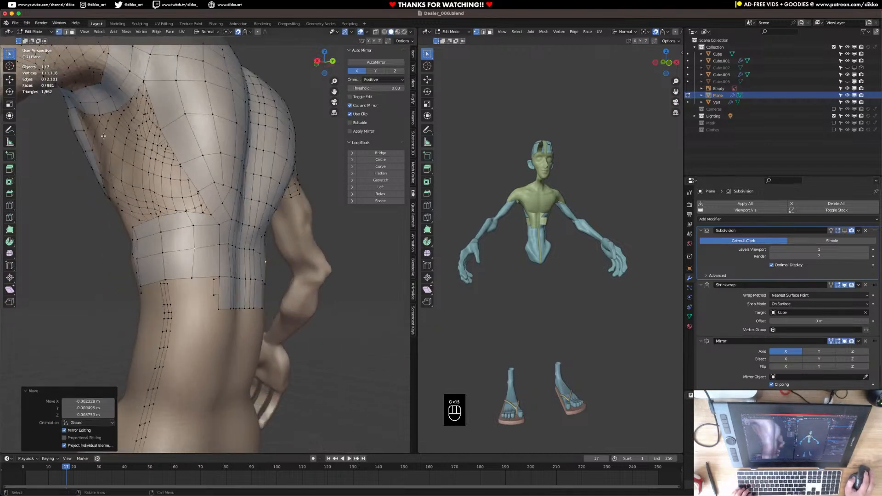
Select the face loop running through the back and waist band, and examine how it flows towards the front of the torso
left_click(72, 32)
left_click(229, 214, "alt")
scroll(229, 214, "down", 3)
middle_click_drag(228, 215, 253, 290)
scroll(254, 287, "down", 2)
mouse_move(216, 108)
middle_mouse_down()
mouse_move(171, 104)
mouse_move(162, 120)
mouse_move(219, 247)
mouse_move(216, 109)
middle_mouse_up()
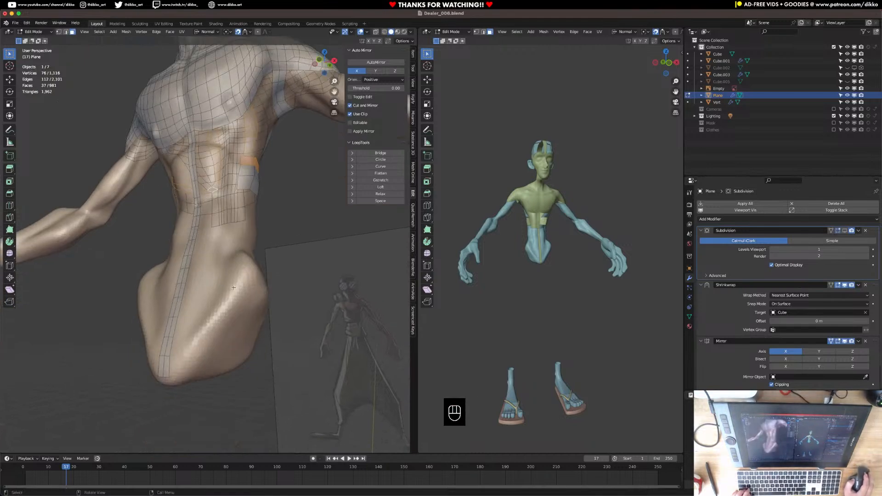
middle_click_drag(232, 276, 248, 234)
Bridge the waist band's upper front edge to the central belly strip with a face and divide it with three loop cuts
left_click(66, 32)
left_click(255, 238)
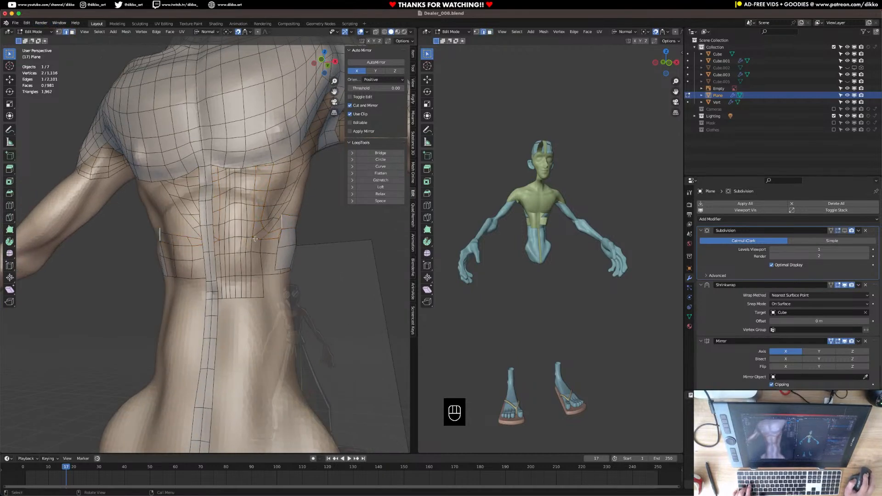
left_click(214, 233, "shift")
left_click(214, 232)
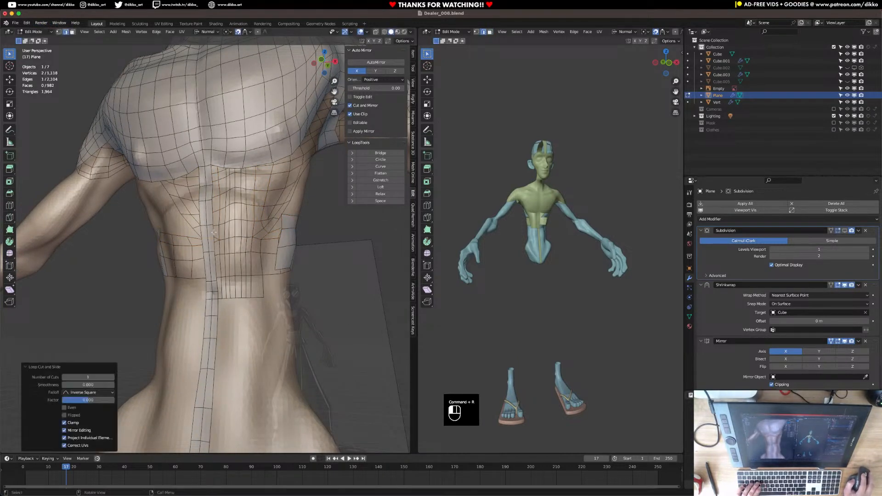
key("f")
key("super+r")
left_click(238, 224)
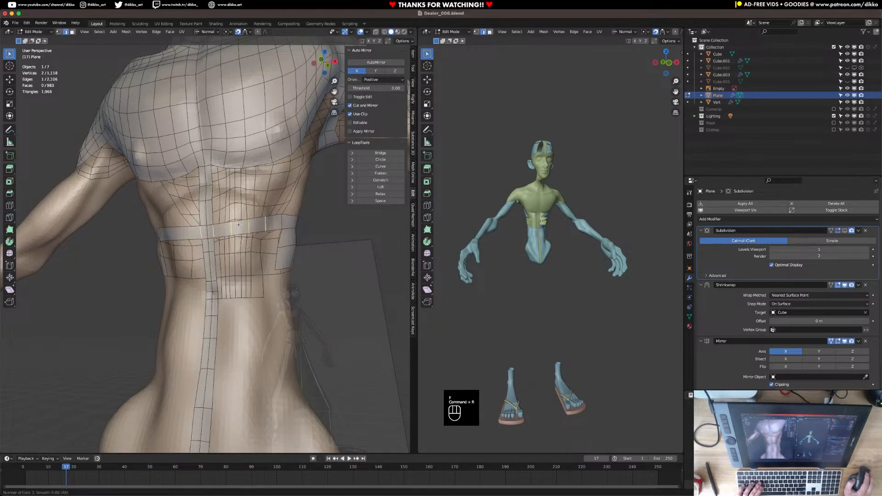
right_click(239, 224)
middle_click_drag(238, 225, 226, 226)
left_click_drag(227, 226, 237, 227)
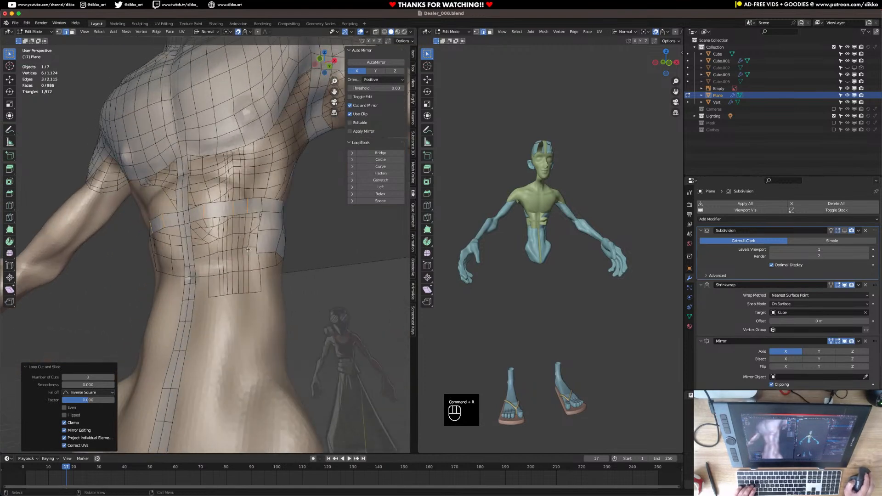
Bridge the waist band's lower front edge to the central belly strip and divide the new face with three loop cuts
left_click(253, 242)
left_click(254, 242)
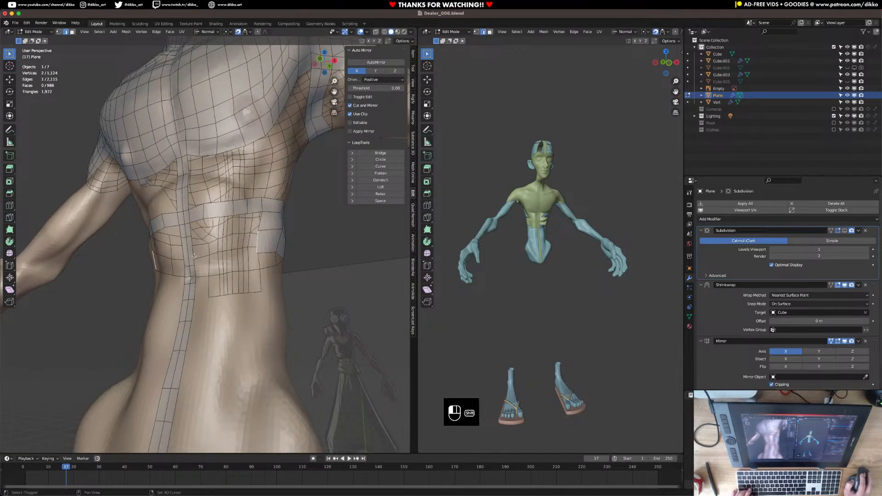
left_click(193, 256, "shift")
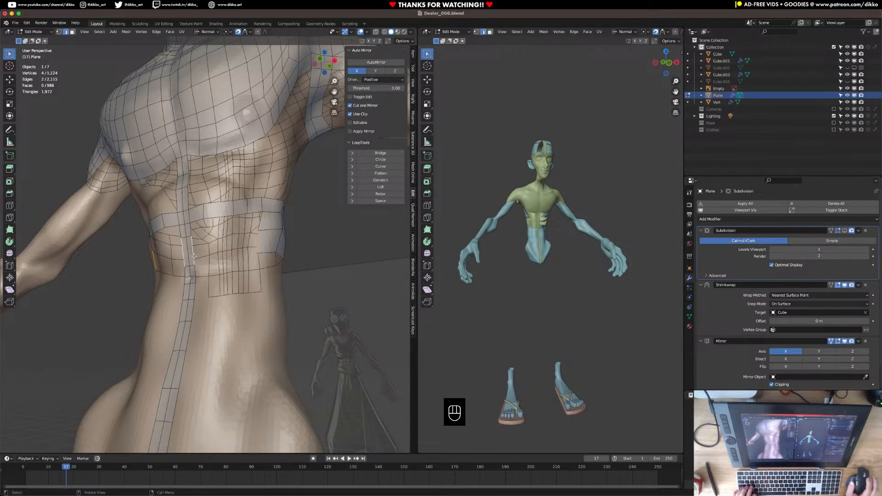
key("f")
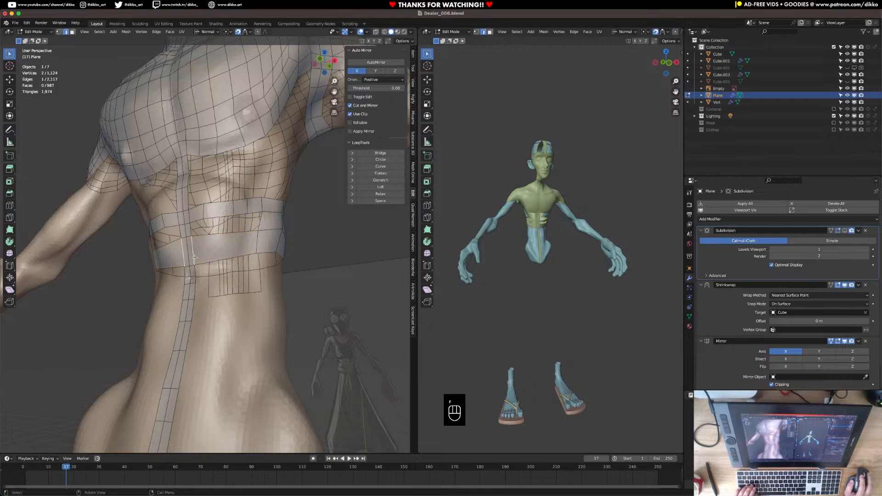
key("super+r")
double_click(212, 243)
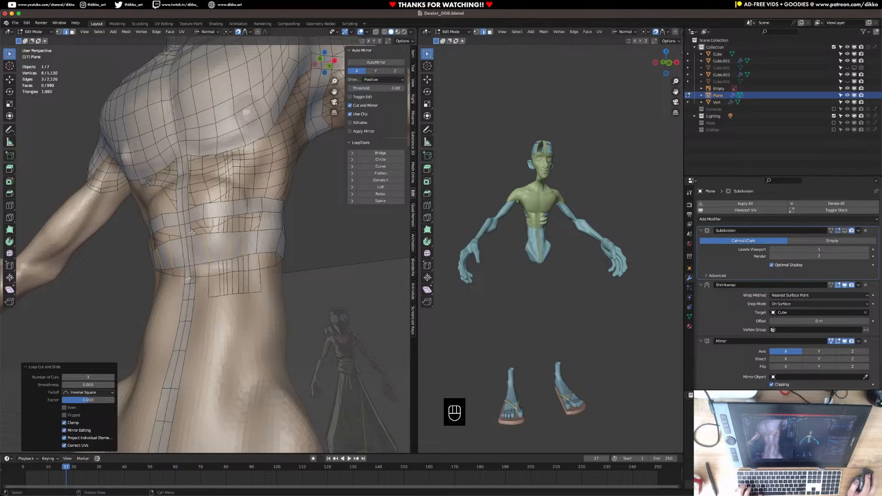
Fill the gap between the two new belly rows with four faces to close the front of the waist band
key("f")
key("f")
key("f")
key("f")
middle_click_drag(193, 231, 237, 271)
scroll(209, 266, "down", 4)
Isolate the retopology mesh in object mode, examine its subdivided surface from several angles, and turn off Subdivision viewport display
key("Tab")
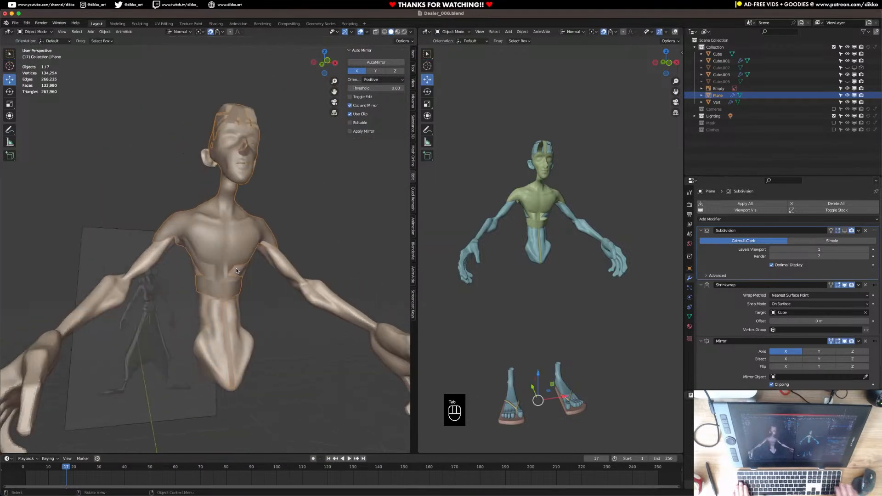
key("KP_Divide")
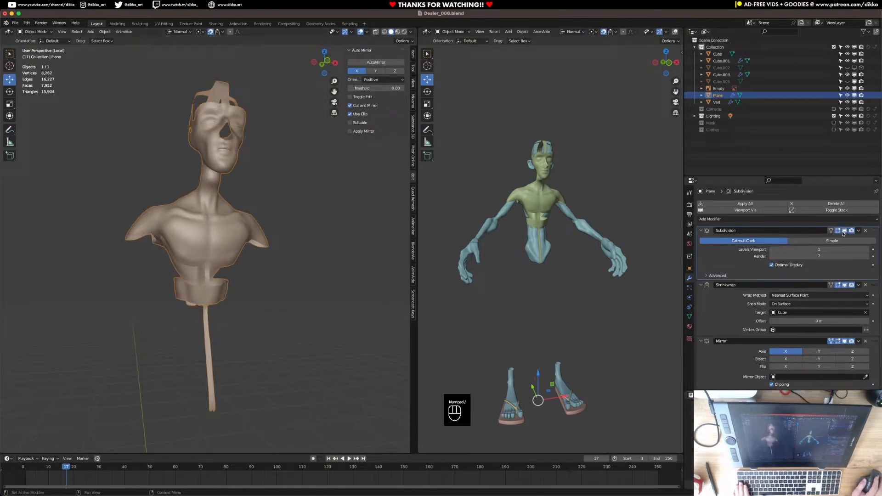
middle_click_drag(269, 332, 241, 350)
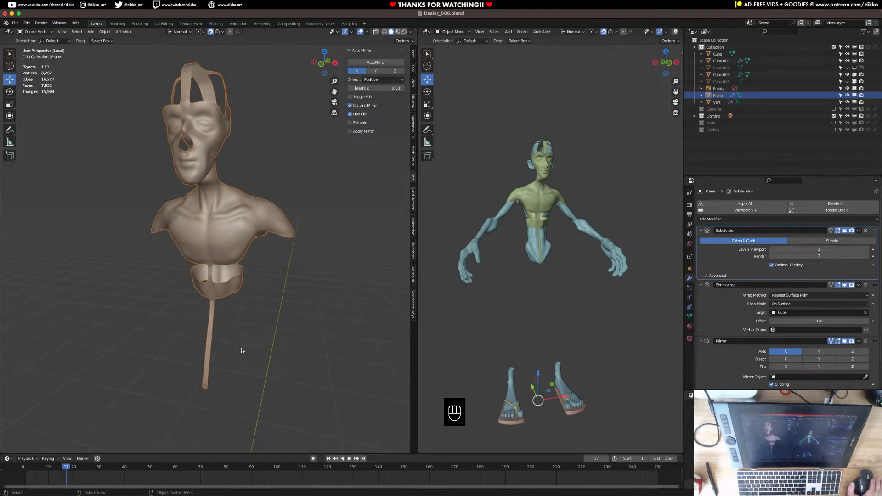
middle_click_drag(238, 343, 257, 343)
mouse_move(243, 309)
middle_mouse_down()
mouse_move(347, 338)
mouse_move(378, 334)
mouse_move(246, 321)
mouse_move(194, 299)
mouse_move(85, 305)
mouse_move(221, 312)
mouse_move(221, 295)
mouse_move(238, 293)
middle_mouse_up()
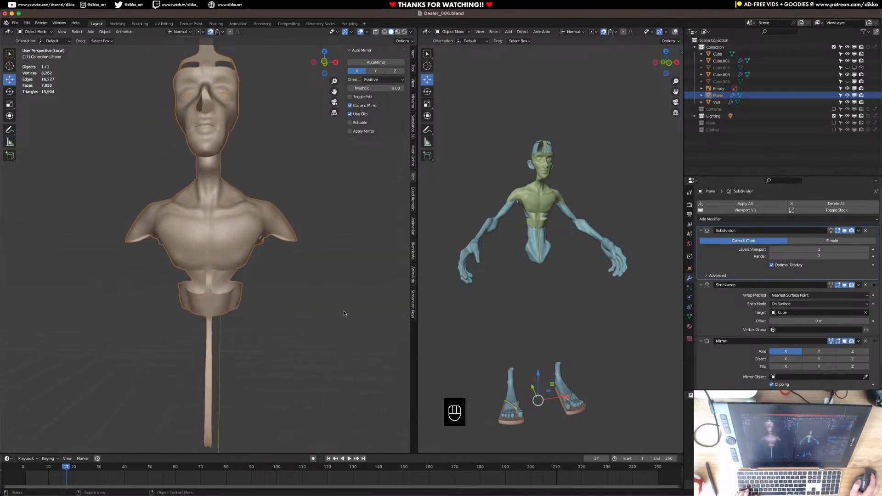
left_click(843, 231)
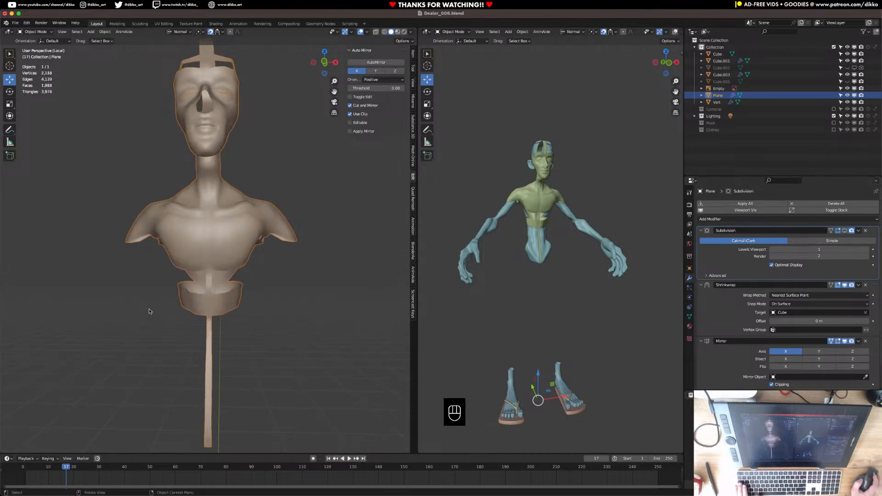
Exit the isolated view to compare the mesh with the full sculpt, and isolate the retopology mesh again
key("Tab")
scroll(215, 284, "up", 3)
key("Tab")
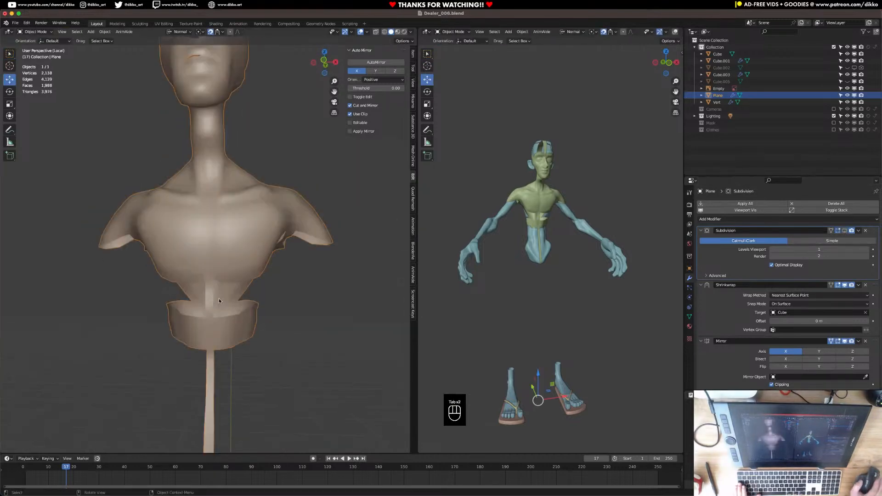
key("KP_Divide")
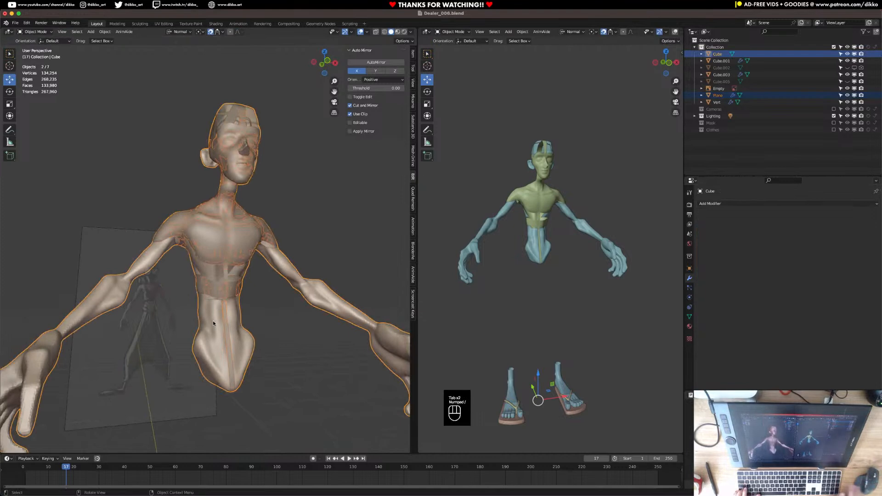
key("KP_Divide")
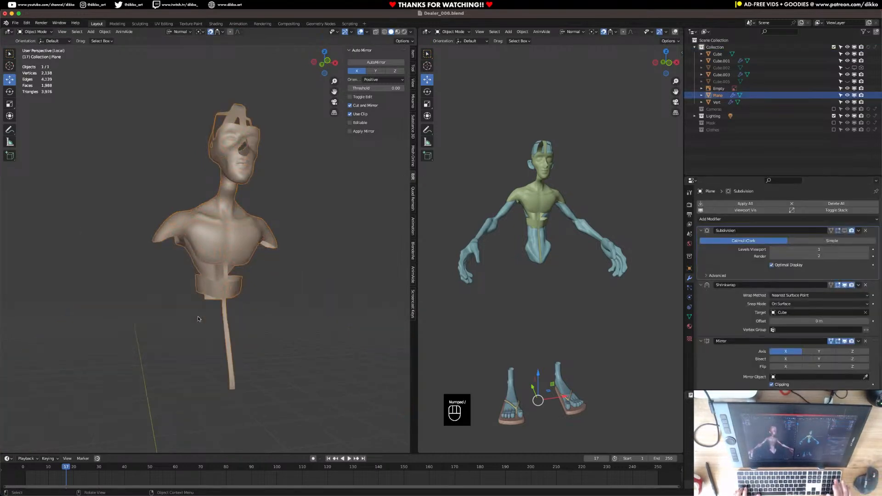
Fill a face between the chest's lower front edge and the waist band's upper edge
middle_click_drag(210, 332, 199, 284)
key("Tab")
left_click(216, 292)
left_click(211, 257, "shift")
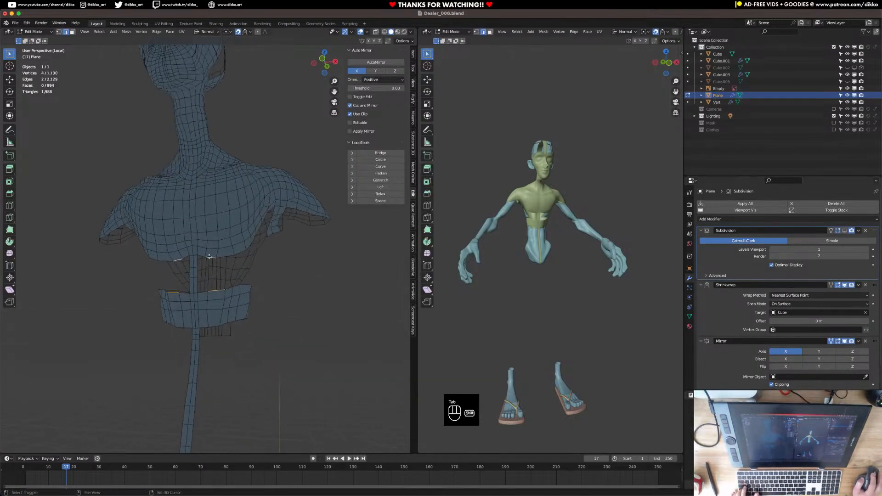
key("f")
scroll(221, 273, "up", 2)
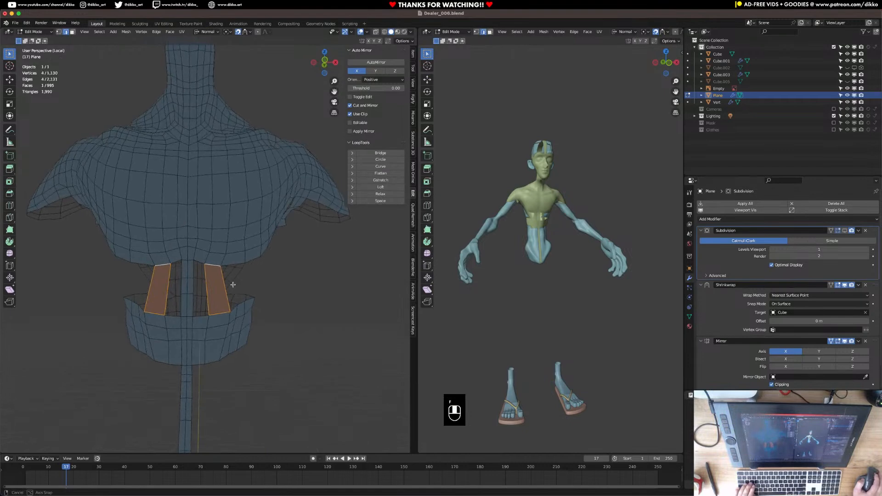
Exit the isolated view to show the full sculpt and reopen the retopology mesh in edit mode
key("KP_Divide")
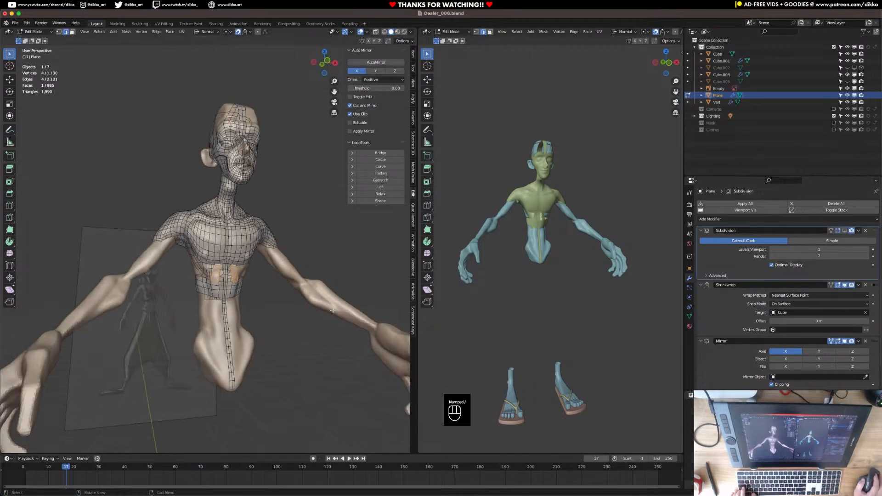
key("Tab")
left_click(233, 312, "shift")
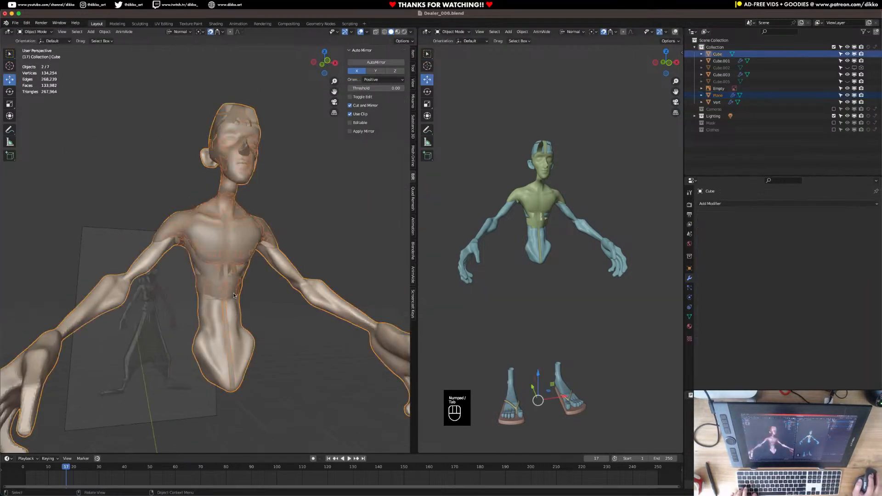
left_click(233, 296)
key("Tab")
Divide the new face below the chest with two loop cuts and fill the adjoining gap with three faces
scroll(250, 287, "up", 4)
middle_click_drag(251, 287, 236, 285)
key("super+r")
scroll(235, 286, "up", 1)
left_click(235, 286)
right_click(236, 285)
key("f")
key("f")
key("f")
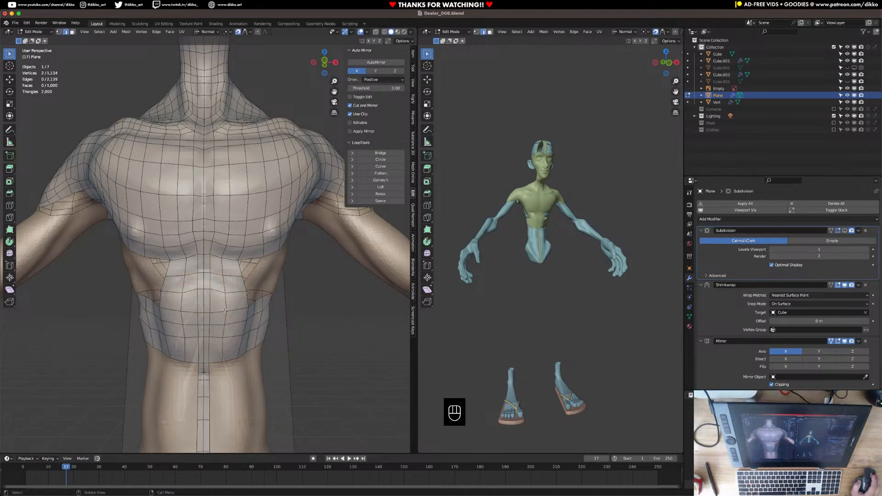
Add two centred vertical loop cuts through the side of the waist band
middle_click_drag(224, 309, 143, 147)
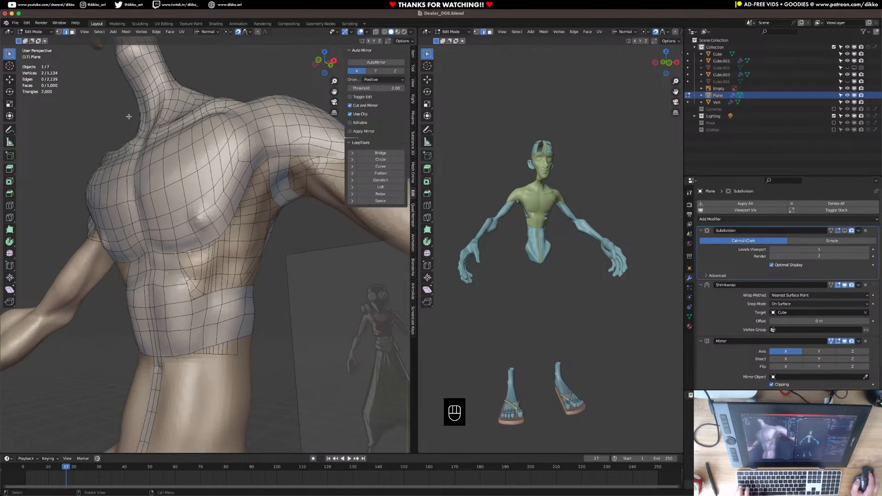
middle_click_drag(152, 276, 189, 250)
key("super+r")
left_click(209, 284)
right_click(210, 285)
key("super+r")
left_click(188, 250)
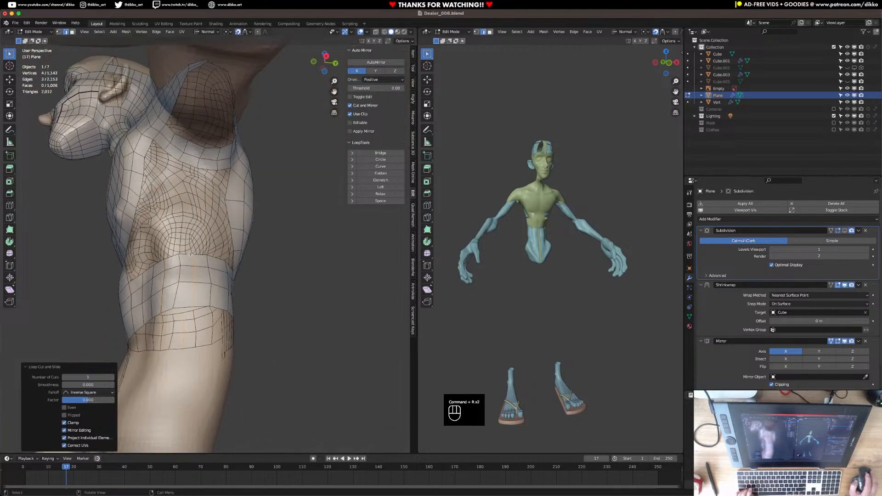
right_click(189, 251)
Bridge the torso edge below the armpit to the waist band with one face and divide it with three loop cuts
left_click(193, 169)
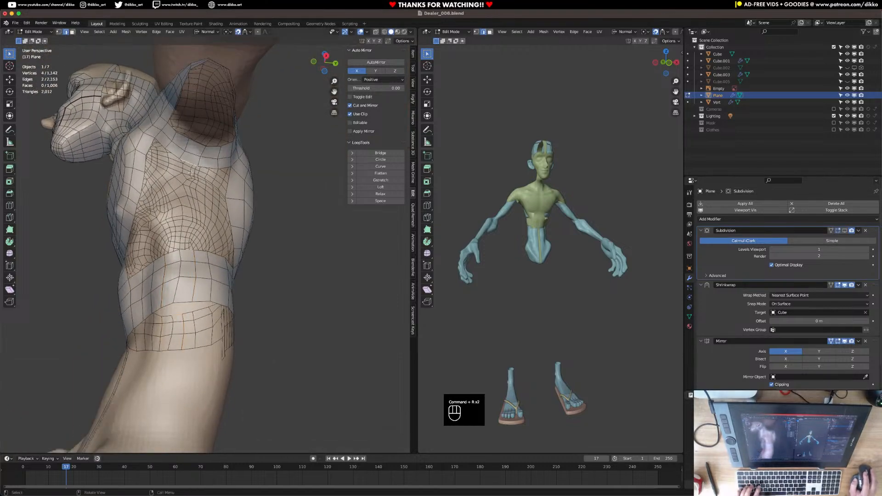
key("f")
left_click(196, 209)
middle_click_drag(196, 210, 210, 216)
scroll(209, 216, "up", 4)
key("super+r")
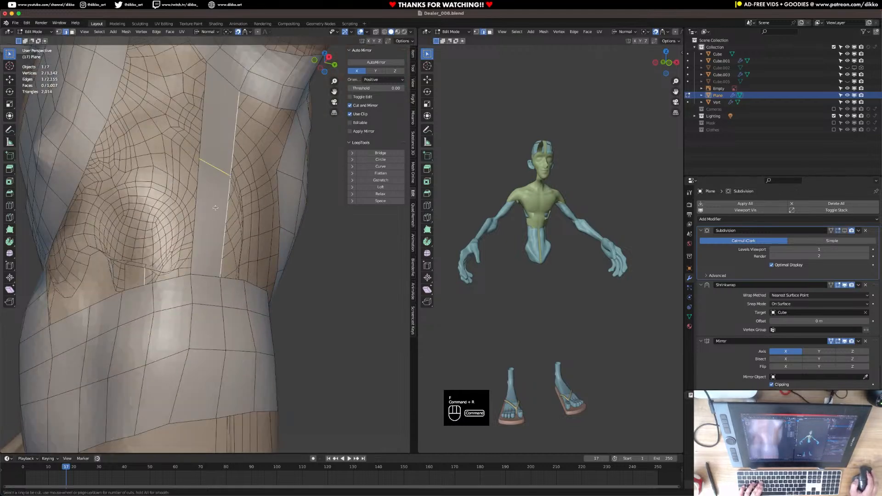
scroll(215, 207, "up", 1)
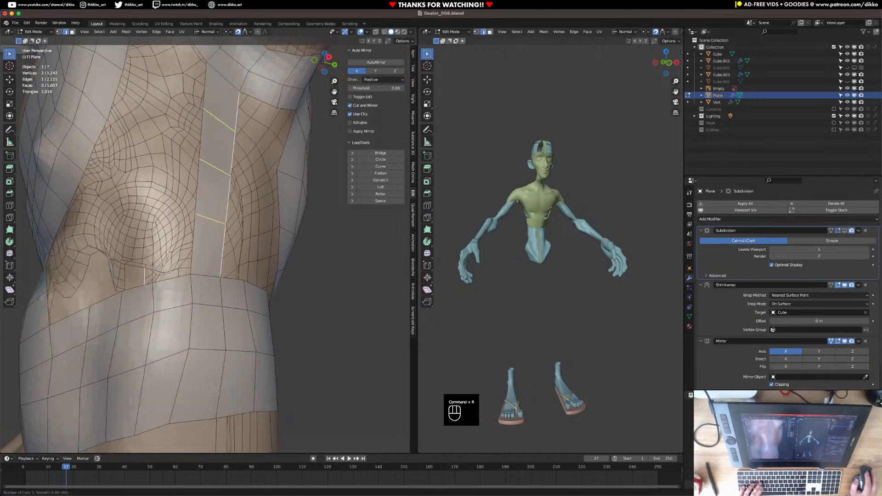
double_click(215, 207)
Reposition three vertices along the new side strip below the armpit to even out its quads
scroll(216, 209, "down", 5)
middle_click_drag(222, 217, 196, 226)
middle_click_drag(215, 273, 210, 268)
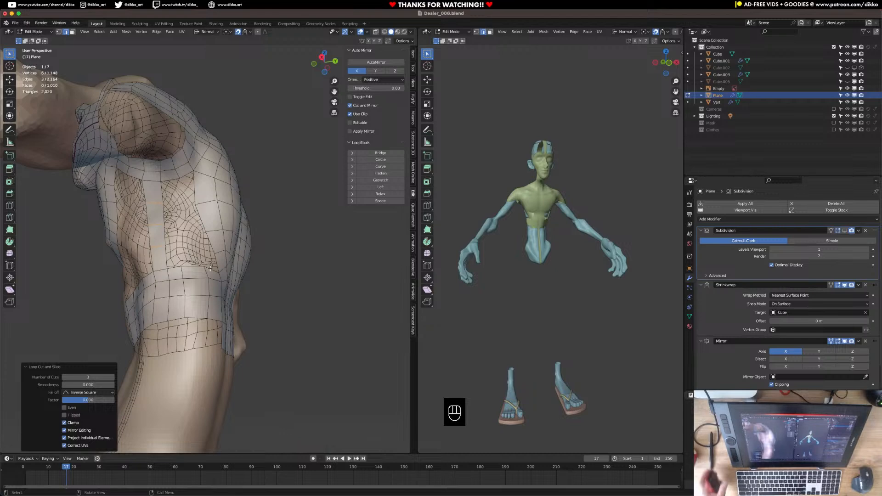
middle_click_drag(210, 269, 193, 256)
left_click(176, 205)
middle_click_drag(176, 204, 201, 219)
left_click(58, 31)
key("g")
left_click(202, 220)
key("g")
left_click(214, 234)
middle_click_drag(213, 234, 230, 221)
key("g")
left_click(184, 247)
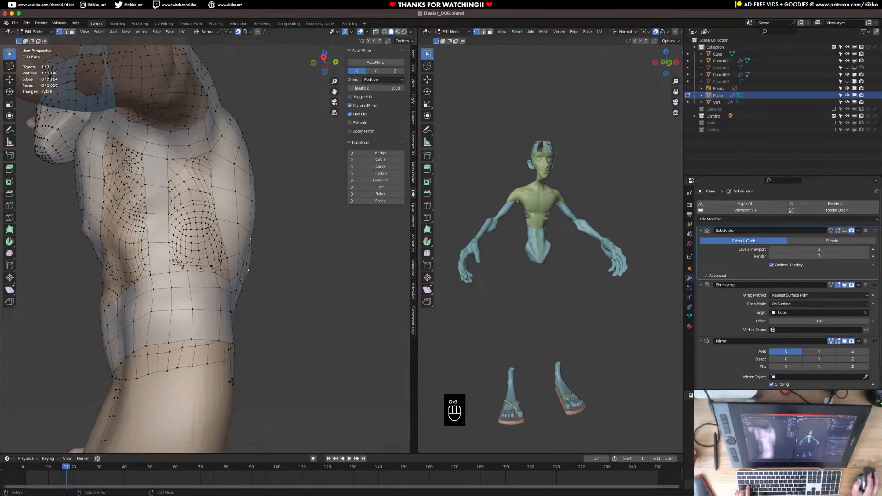
Connect the side strip to the chest and back with horizontal faces and divide them with a loop cut
key("2")
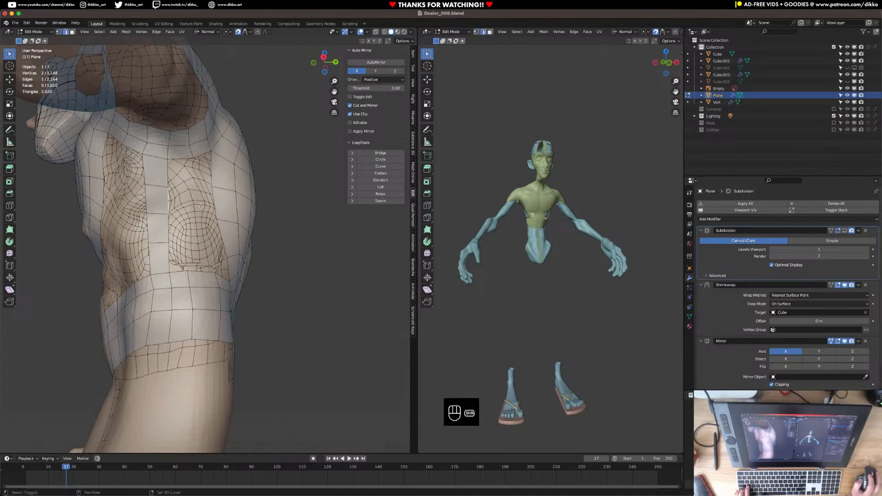
middle_click_drag(213, 199, 170, 189)
key("f")
key("super+r")
left_click(197, 177)
key("super+r")
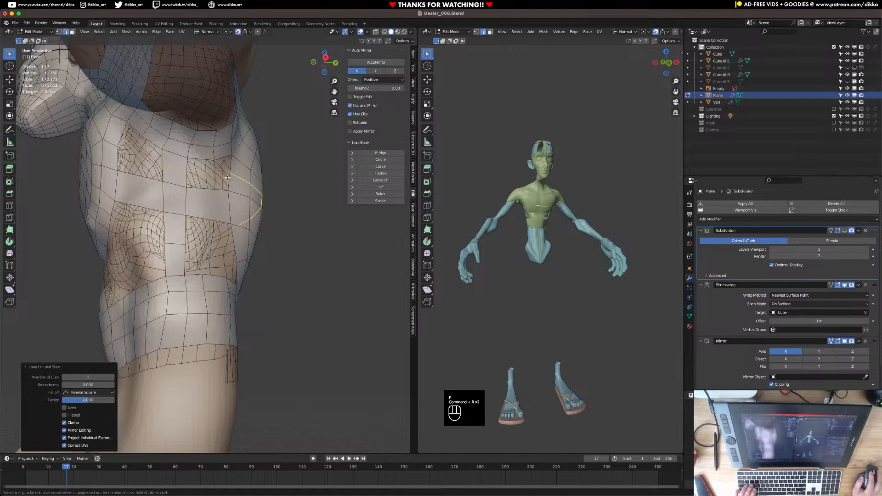
Try to grid-fill the upper front gap below the armpit
left_click(143, 179, "alt")
key("super+f")
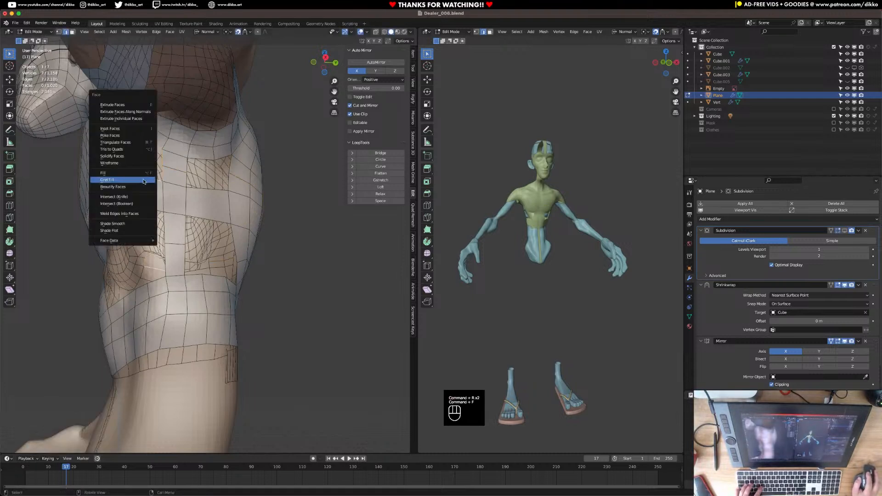
left_click(144, 178)
Add a loop cut through the front bridging faces and grid-fill the upper front gap below the armpit
key("super+r")
left_click(161, 184)
key("super+r")
left_click(155, 183, "alt")
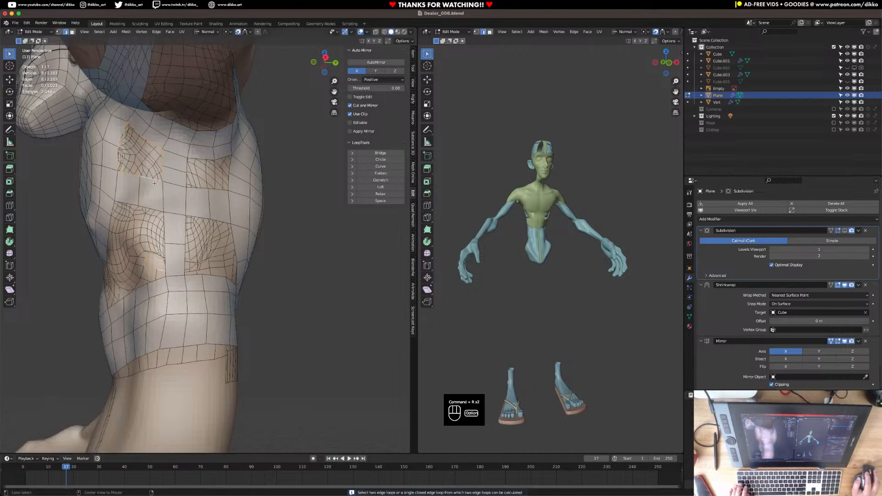
key("super+g")
key("super+f")
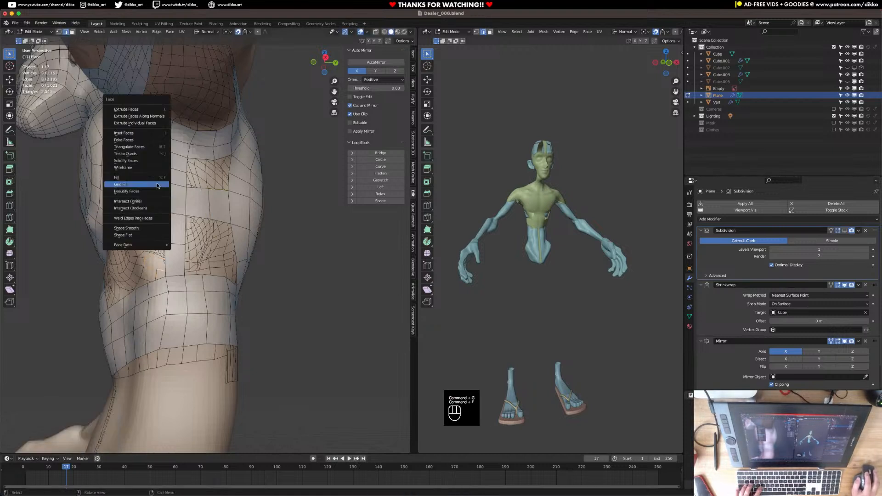
left_click(158, 184)
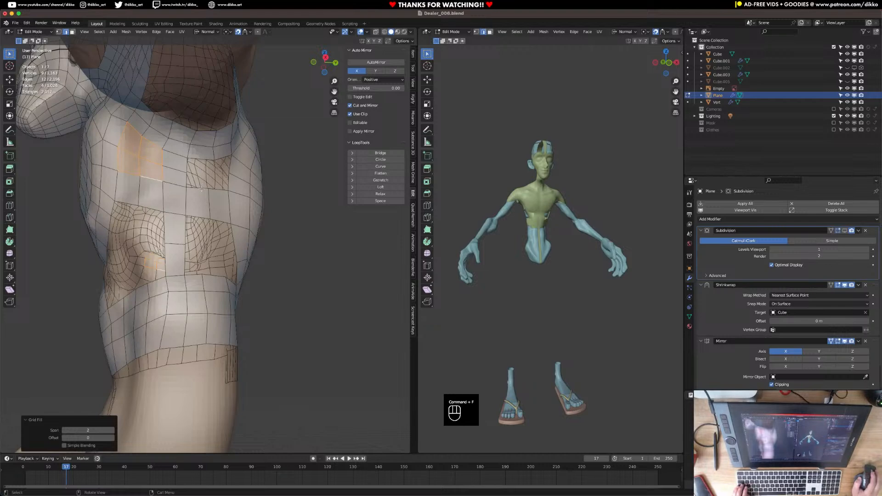
Select the boundary of the upper rear gap below the armpit and close it with Grid Fill
middle_click_drag(201, 189, 173, 194)
left_click(163, 201, "shift")
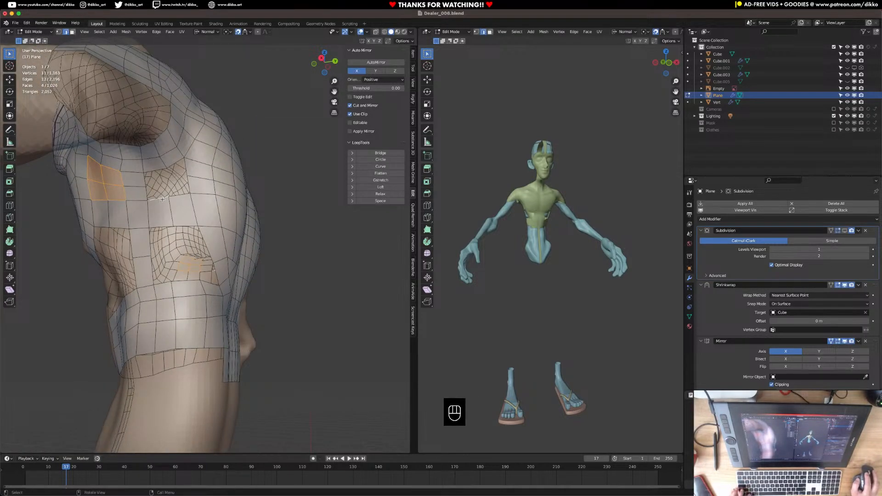
left_click(162, 200)
middle_click_drag(162, 199, 148, 208)
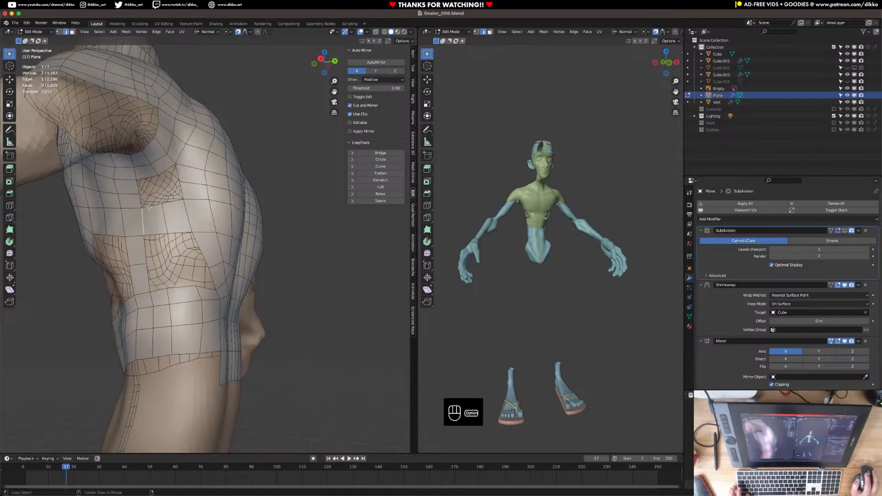
key("super+f")
left_click(154, 202)
mouse_move(154, 202)
middle_mouse_down()
mouse_move(176, 200)
mouse_move(134, 212)
mouse_move(153, 210)
middle_mouse_up()
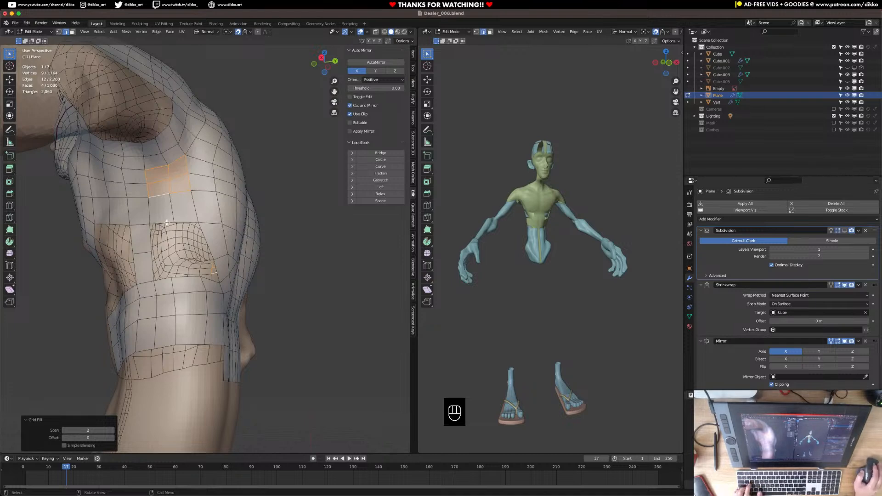
Slide the rear vertical edge loop at the side of the waist band to adjust its spacing below the open gap
middle_click_drag(150, 250, 102, 64)
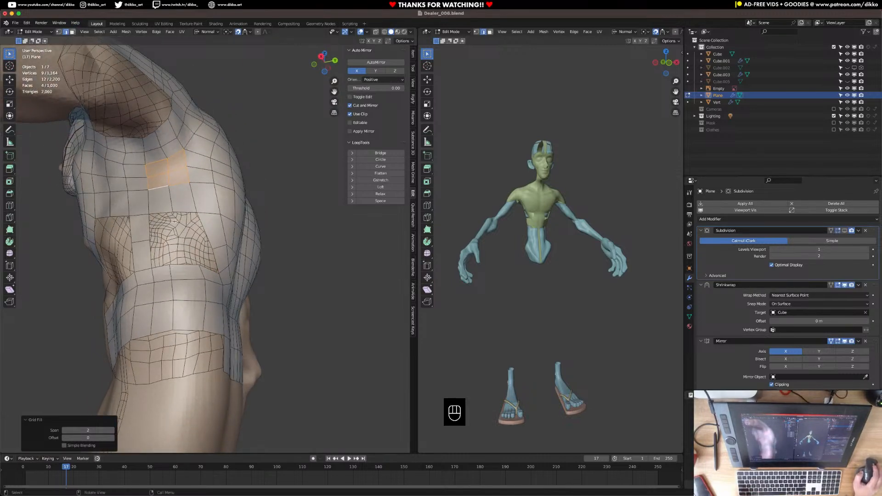
middle_click_drag(174, 223, 182, 282)
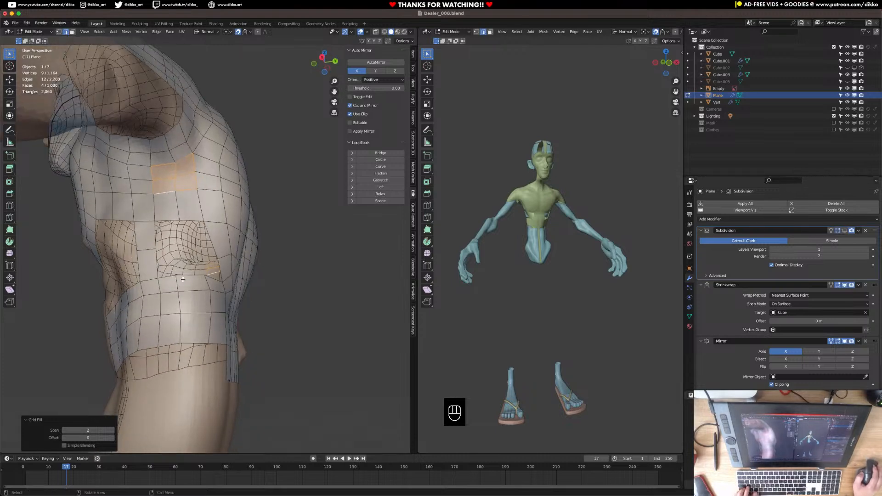
left_click(176, 285, "alt")
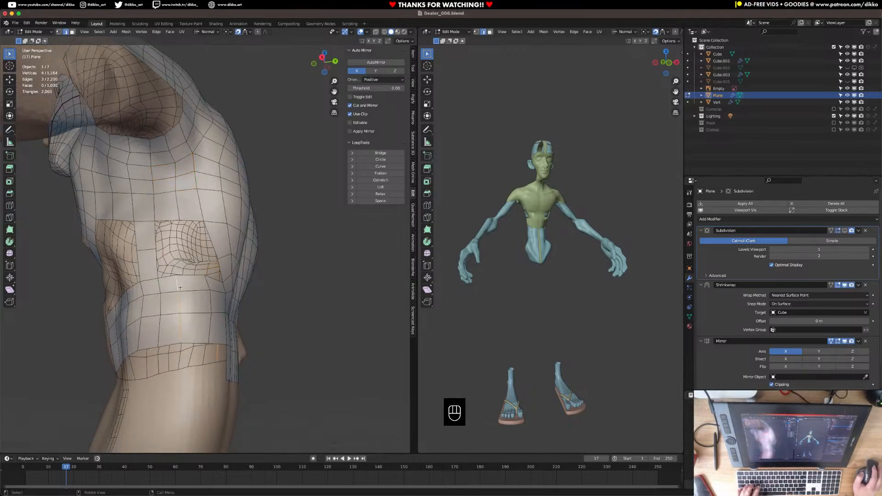
key("g")
key("g")
left_click(184, 288)
mouse_move(183, 288)
middle_mouse_down()
mouse_move(203, 287)
mouse_move(195, 294)
middle_mouse_up()
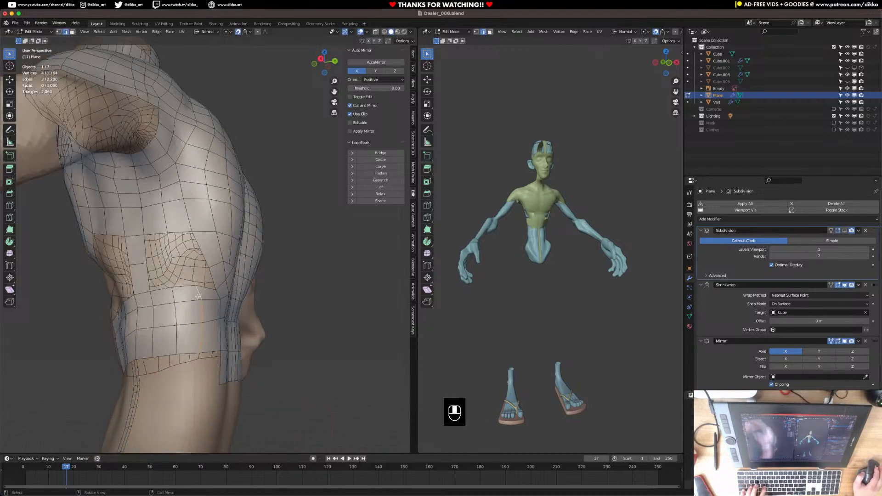
key("g")
key("g")
left_click(192, 296)
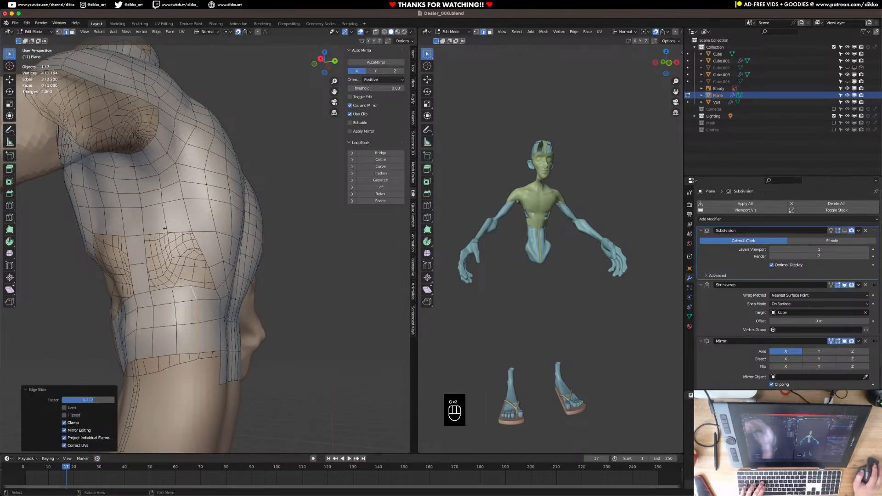
middle_click_drag(172, 227, 161, 232)
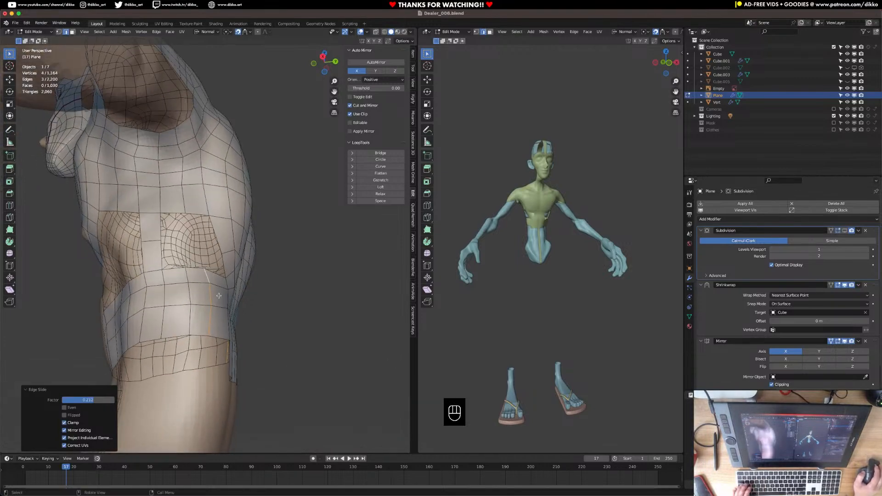
Undo the last edge slide and dissolve the selected vertical edge loop at the side of the waist band
key("super+z")
mouse_move(201, 305)
middle_mouse_down()
mouse_move(240, 305)
mouse_move(205, 314)
mouse_move(197, 265)
mouse_move(231, 357)
mouse_move(209, 332)
mouse_move(221, 326)
mouse_move(204, 306)
middle_mouse_up()
key("super+x")
Edge-slide the remaining vertical loops at the side of the waist band to even out their spacing
left_click(193, 338, "alt")
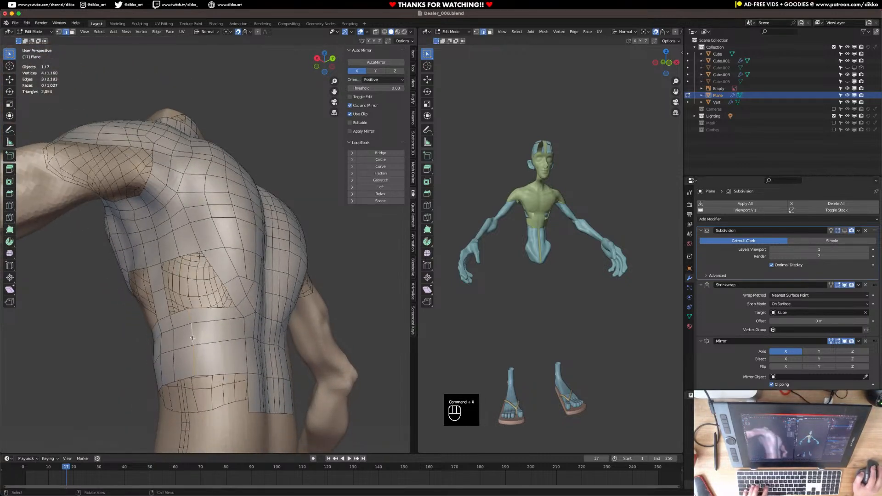
key("g")
key("g")
left_click(196, 338)
left_click(203, 306)
middle_click_drag(204, 337, 206, 339)
key("g")
key("g")
left_click(214, 331)
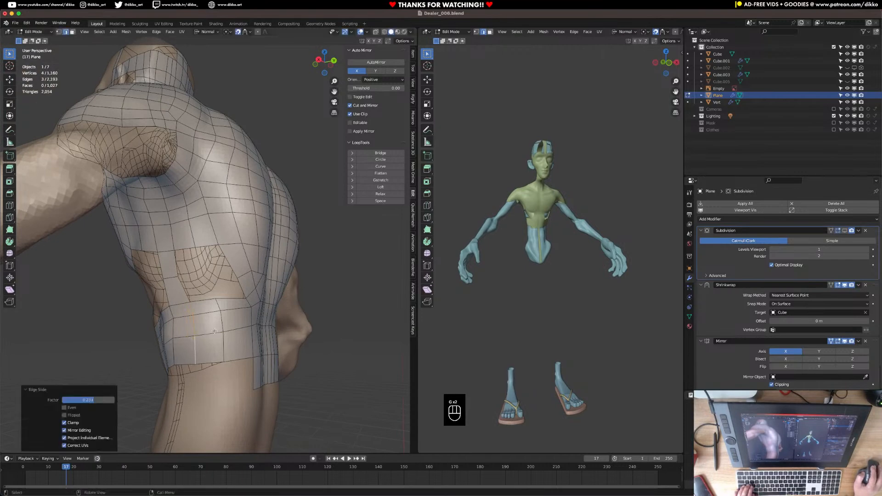
Grid-fill the lower rear gap between the ribs and the waist band
left_click(201, 303, "alt")
middle_click_drag(201, 303, 94, 115)
key("super+f")
left_click(204, 299)
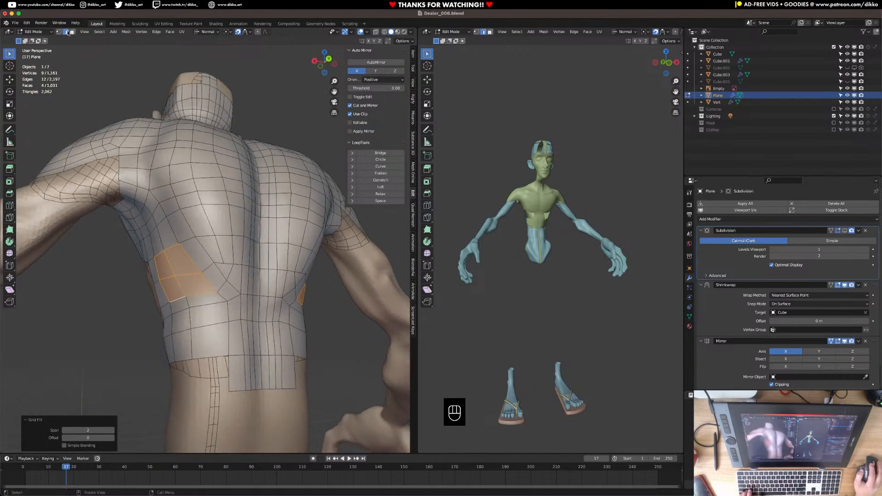
Slide the outer edge loop of the lower back strip outward and move its bottom corner vertex to widen the strip
left_click(227, 310)
left_click(230, 381, "shift")
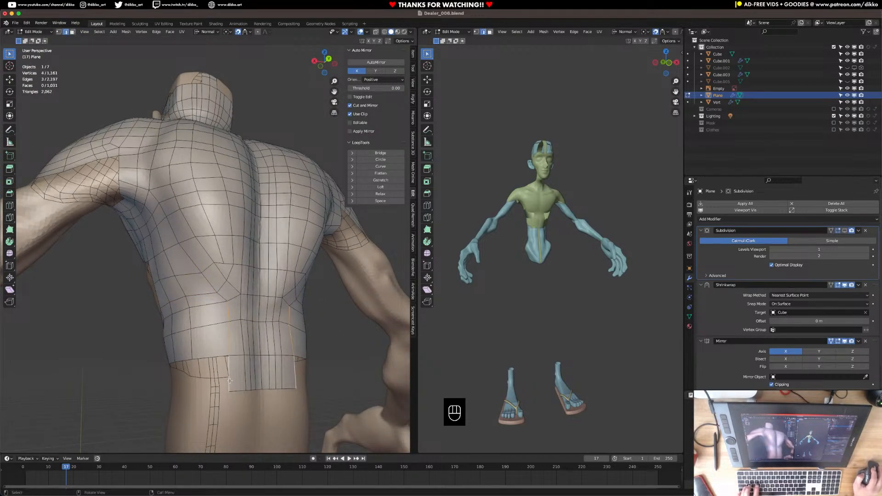
key("g")
key("g")
left_click(228, 384)
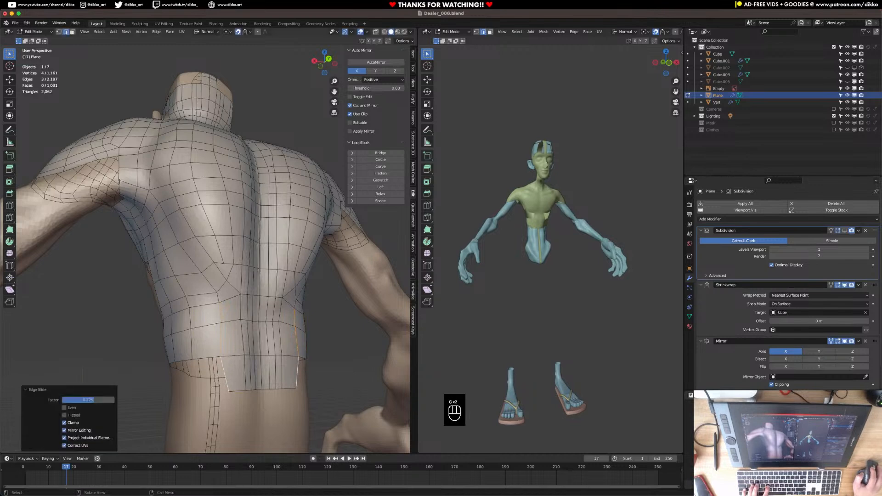
left_click(59, 32)
left_click(229, 391)
key("g")
left_click(221, 394)
middle_click_drag(221, 394, 229, 329)
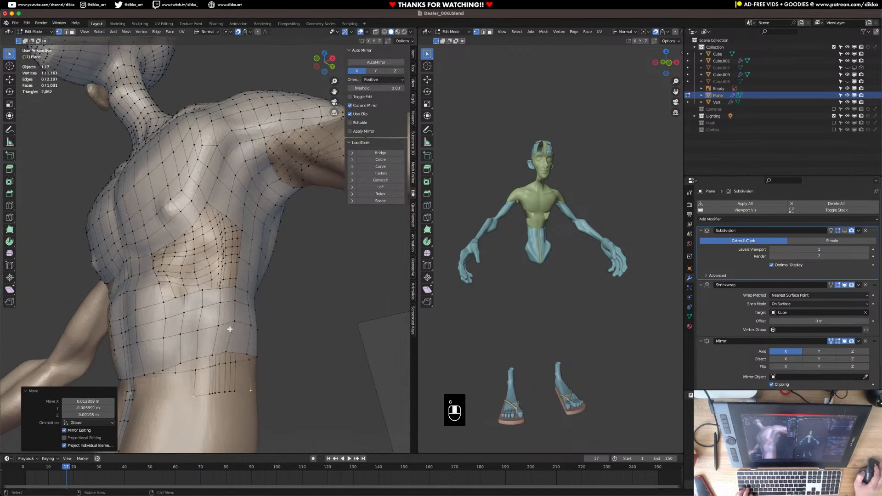
Bridge the remaining front side gap with a vertical face down to the waist band and divide it with two loop cuts
left_click(66, 32)
middle_click_drag(195, 230, 203, 235)
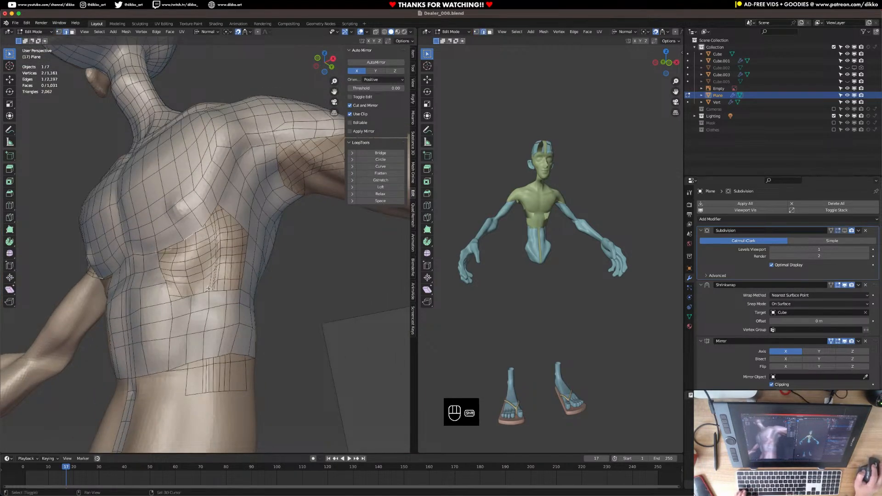
key("super+r")
scroll(198, 267, "up", 1)
left_click(198, 267)
right_click(198, 268)
left_click(179, 296)
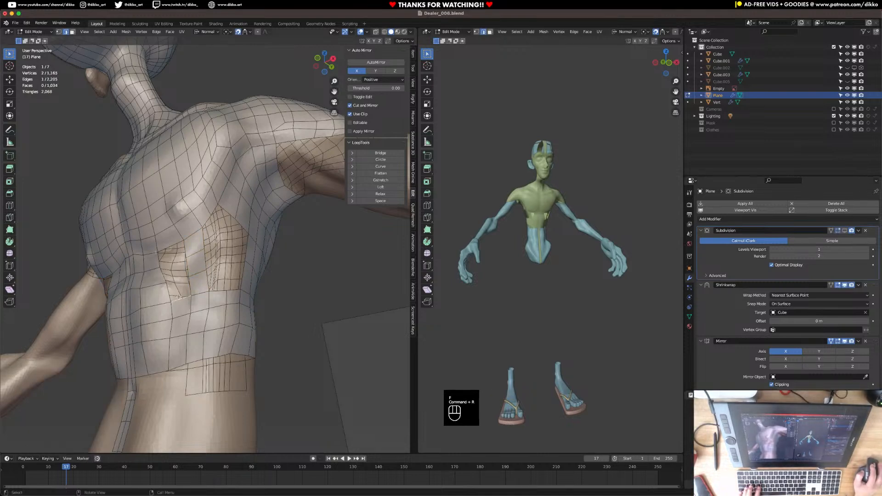
Try adding a loop cut through the faces between the side gap and the back, and undo the attempts
middle_click_drag(199, 286, 193, 226)
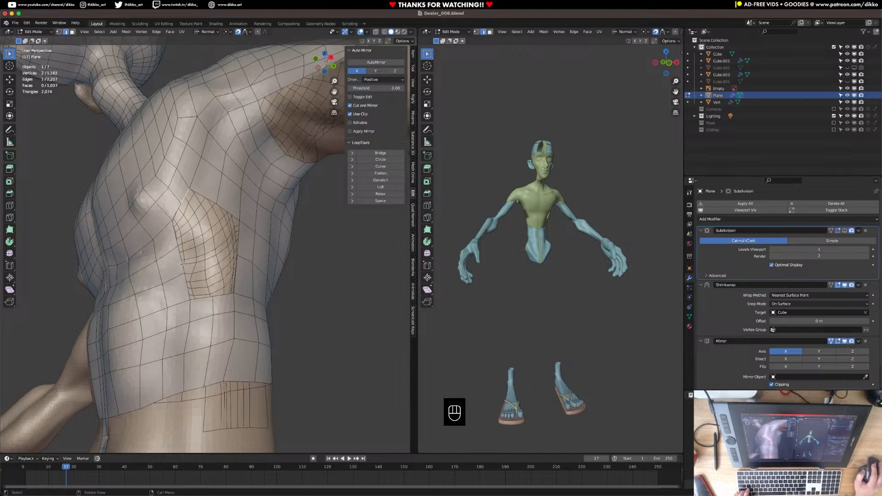
middle_click_drag(202, 276, 252, 271)
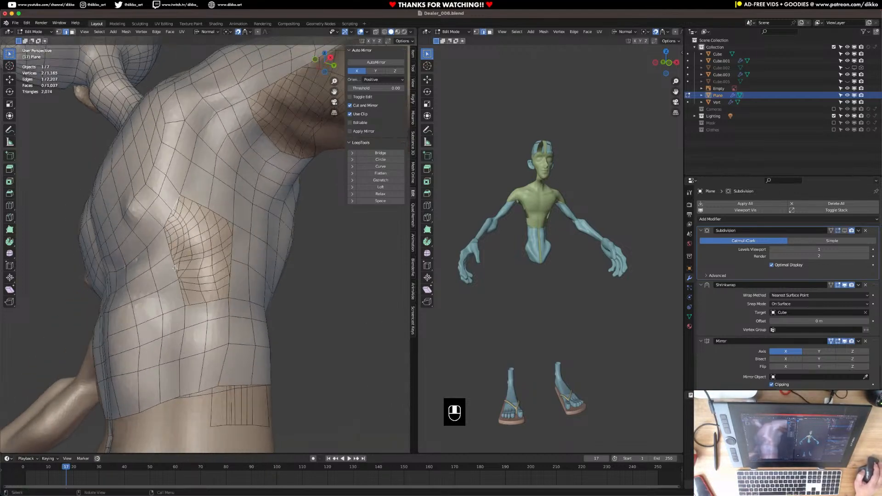
key("super+r")
left_click(243, 271)
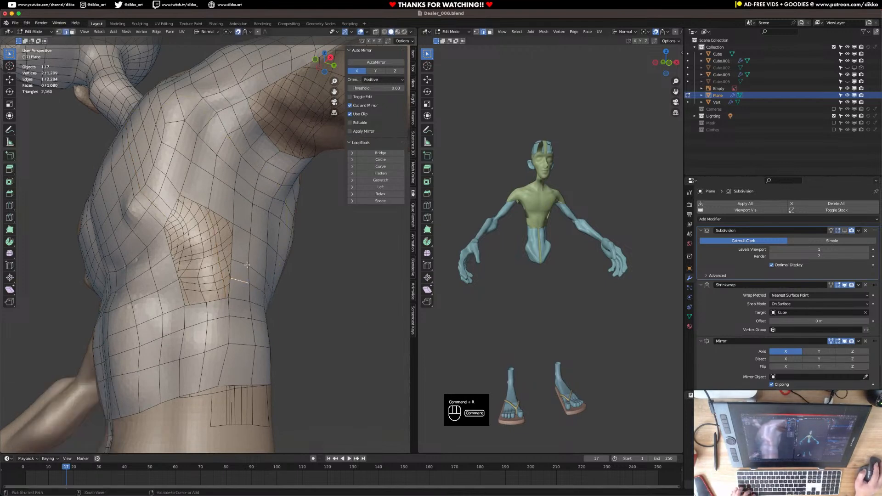
middle_click_drag(244, 251, 175, 240)
key("super+z")
key("super+r")
left_click(236, 210)
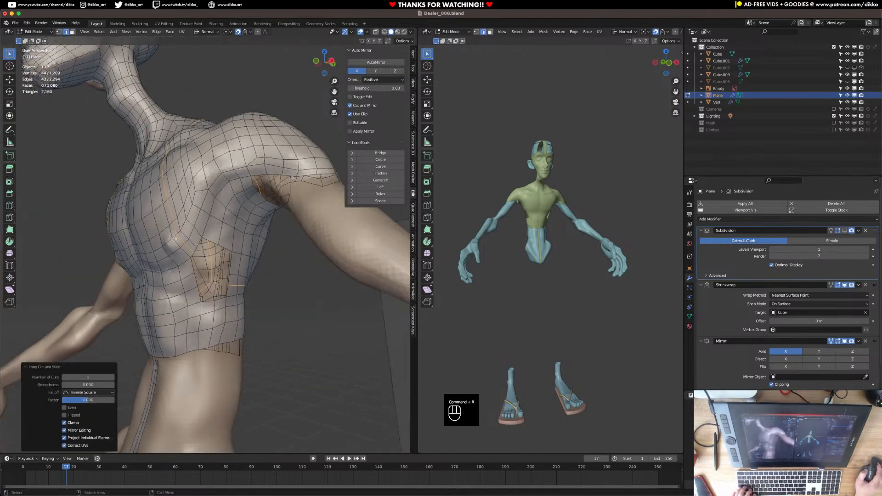
middle_click_drag(235, 304, 208, 268)
key("super+z")
Add a horizontal loop cut across the back beside the side gap and edge-slide the neighbouring row of edges to even the spacing
key("super+r")
left_click(204, 261)
left_click(200, 263)
left_click(218, 268, "ctrl+shift")
key("g")
key("g")
left_click(221, 274)
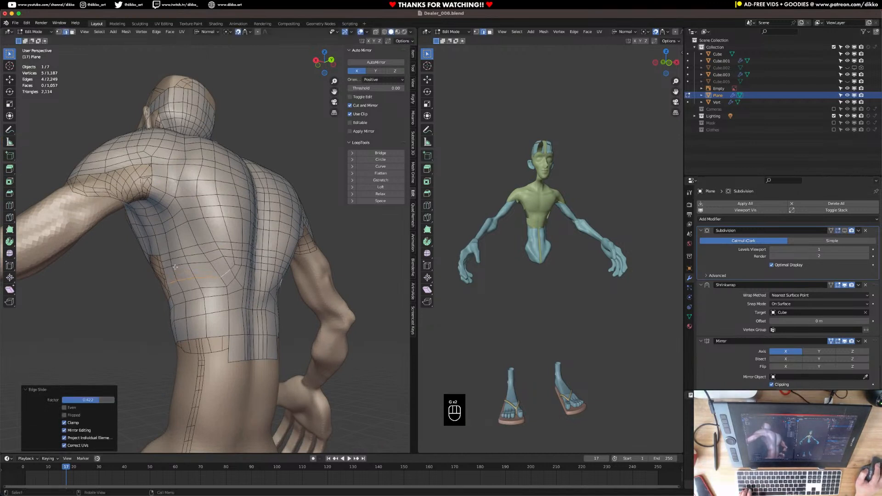
Edge-slide the horizontal loop across the mid back in two passes to even out the rows, and save the file
left_click(177, 265, "ctrl")
left_click(184, 262, "alt")
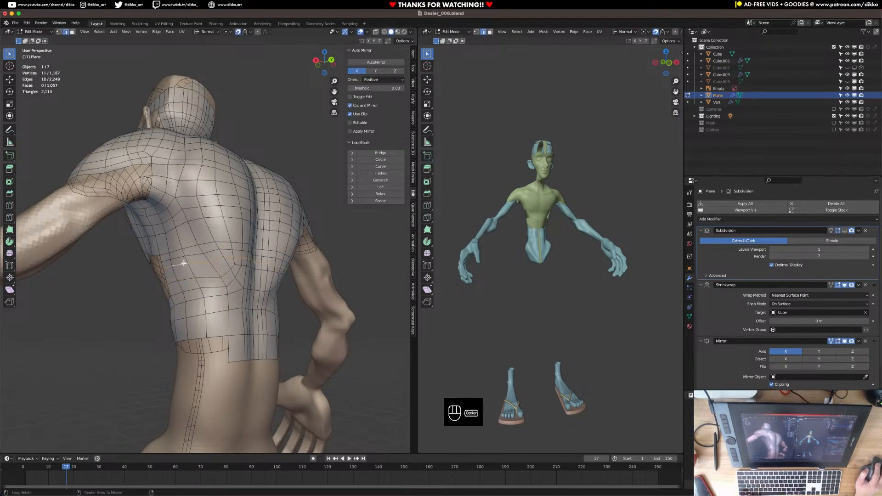
key("g")
key("g")
left_click(184, 265)
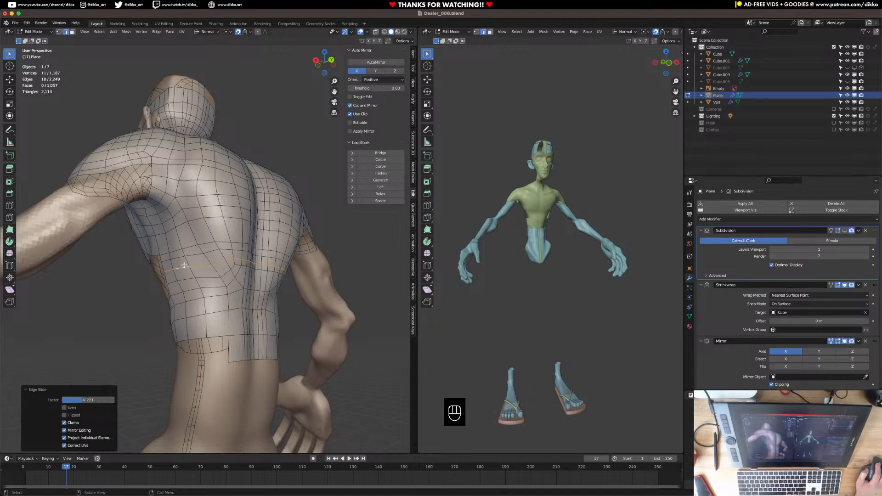
middle_click_drag(184, 265, 204, 265)
key("g")
key("g")
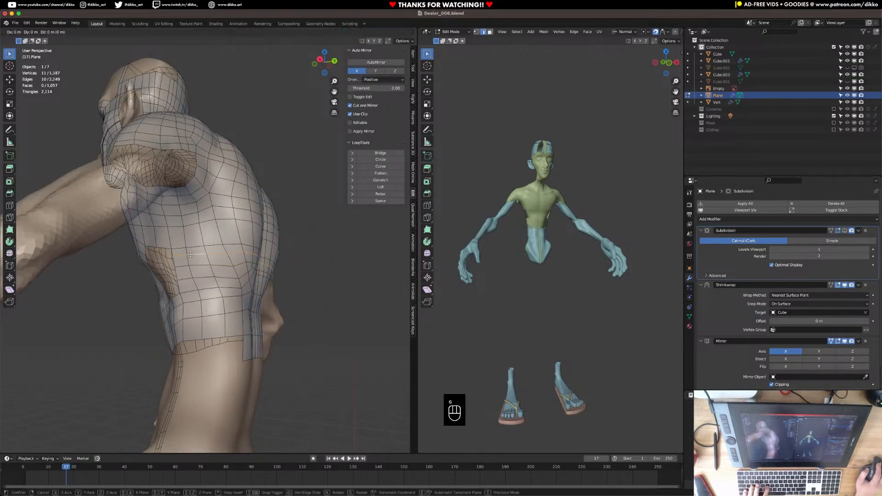
left_click(198, 261)
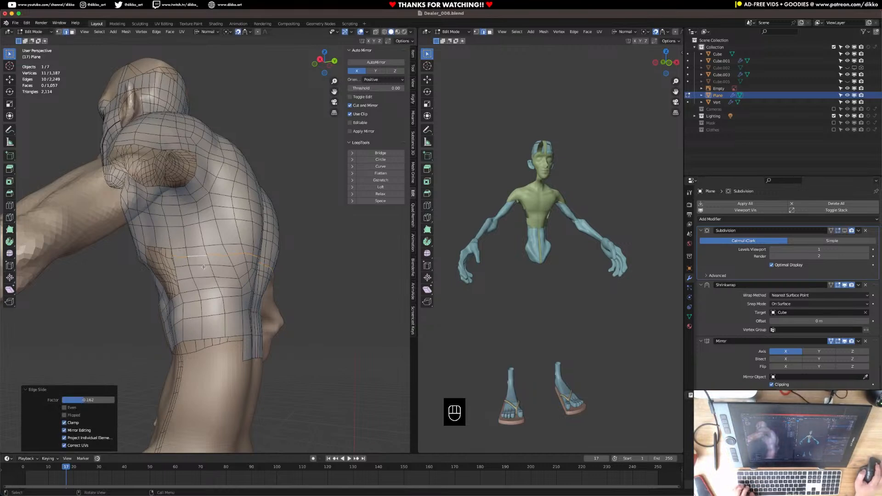
key("super+s")
Bridge the middle of the side gap with a face from ribs to back and divide it with a vertical loop cut
middle_click_drag(207, 271, 179, 265)
left_click(175, 265)
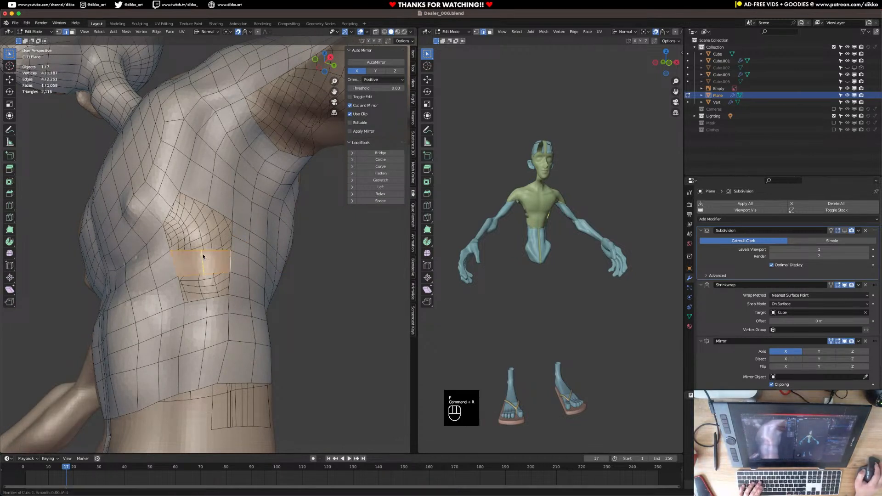
key("super+r")
left_click(203, 254)
key("g")
left_click(205, 256)
Fill the openings below the new bridge with faces to close the lower part of the side gap
mouse_move(205, 256)
middle_mouse_down()
mouse_move(210, 265)
mouse_move(193, 287)
mouse_move(211, 258)
middle_mouse_up()
left_click(192, 287)
key("f")
key("f")
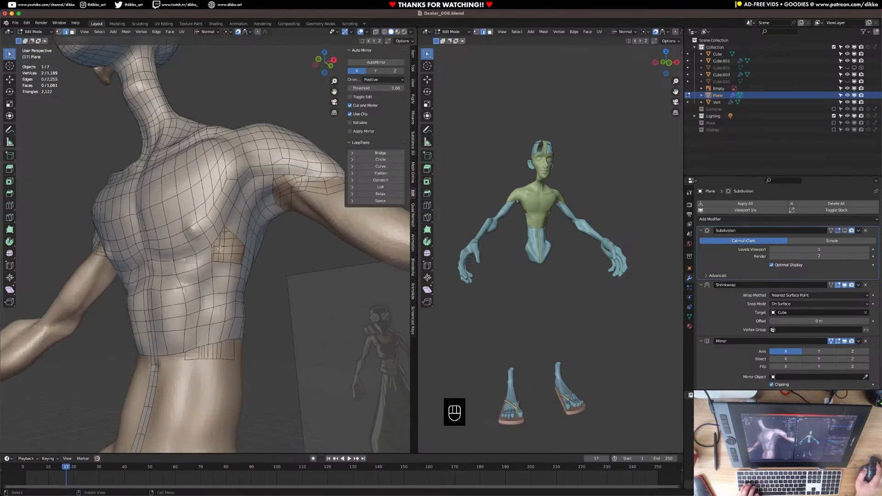
Add a centred horizontal loop cut across the back, level with the remaining side hole
middle_click_drag(267, 233, 175, 220)
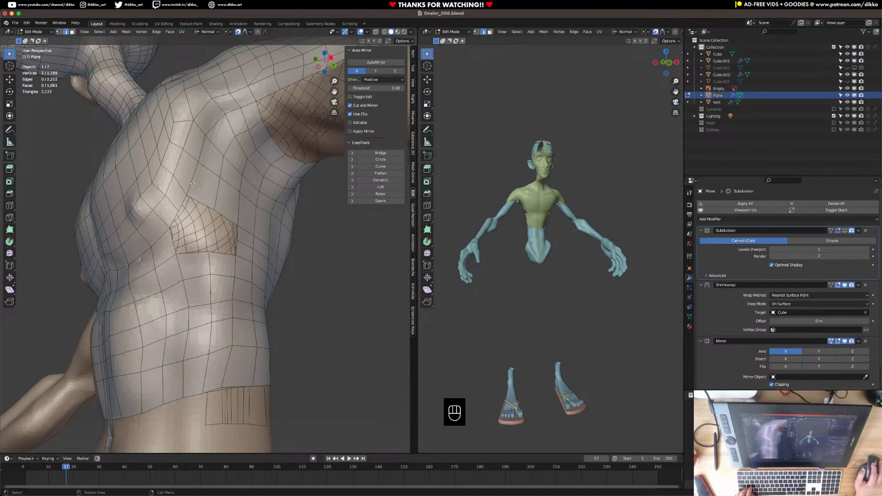
middle_click_drag(216, 227, 201, 250)
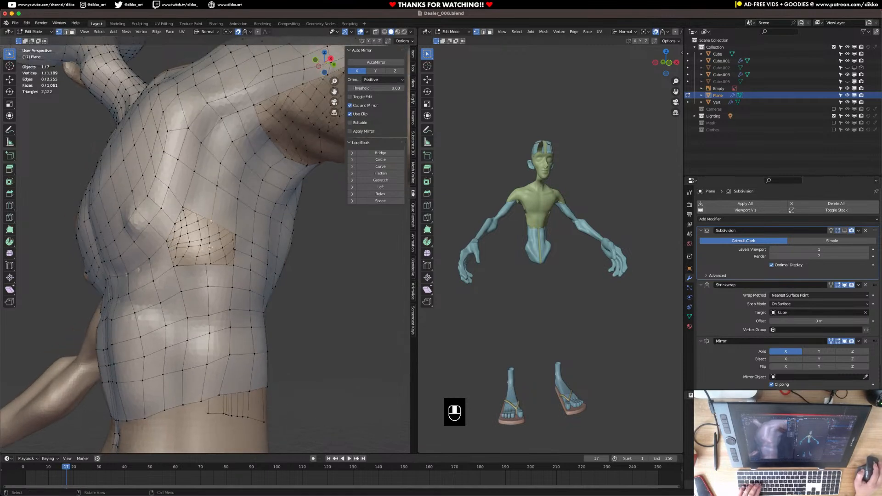
key("super+r")
left_click(236, 245)
right_click(236, 244)
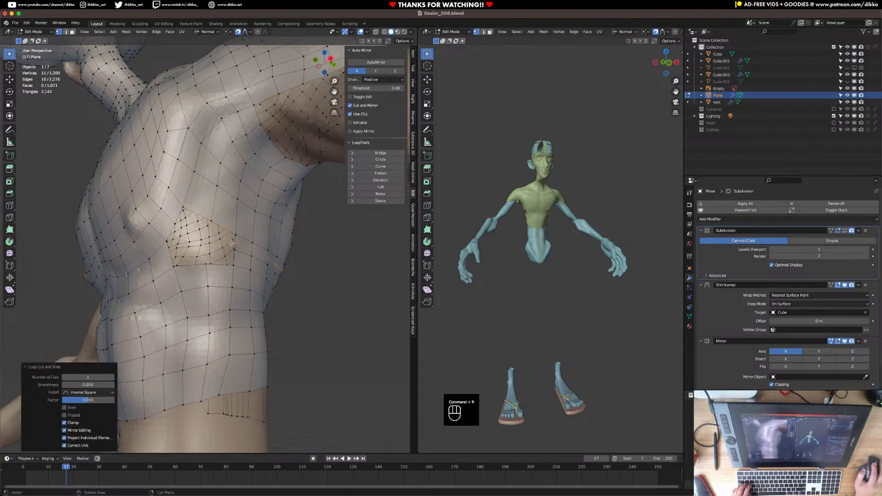
Extrude a vertex chain down from the side hole's upper edge and merge its end at center with the vertex on the lower edge
left_click(210, 223)
key("e")
left_click(208, 236)
key("e")
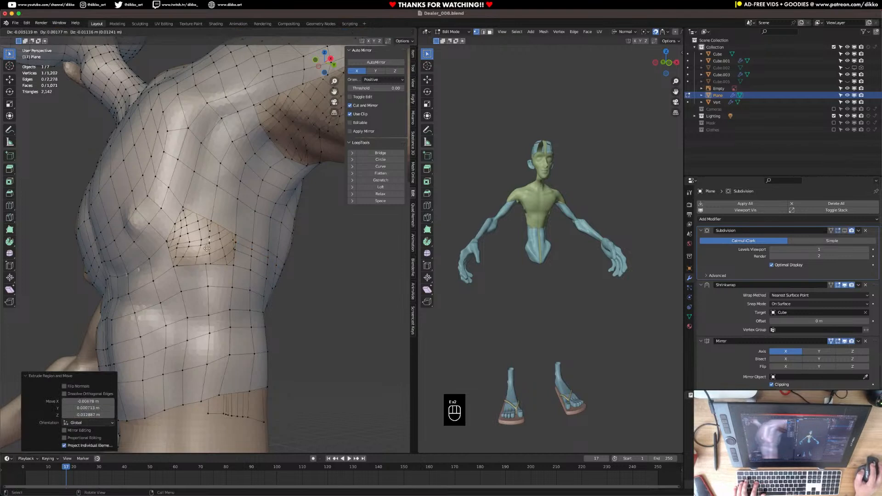
left_click(204, 263)
left_click(205, 265, "shift")
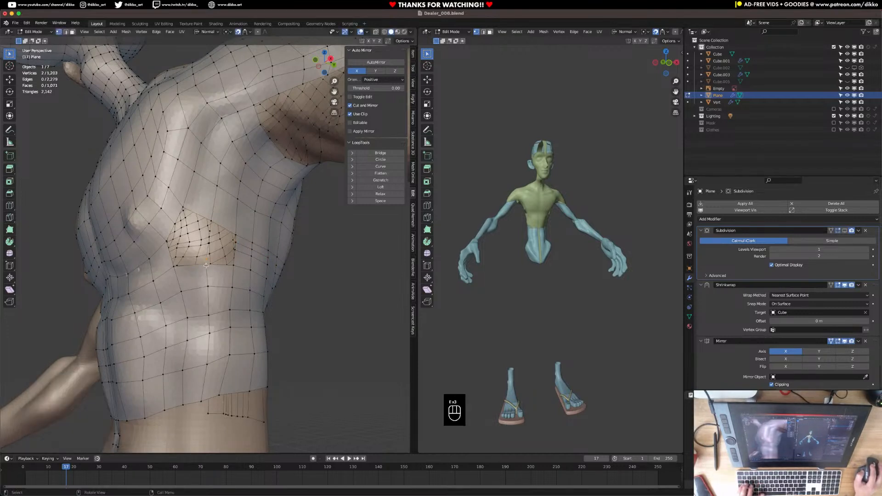
key("m")
left_click(206, 267)
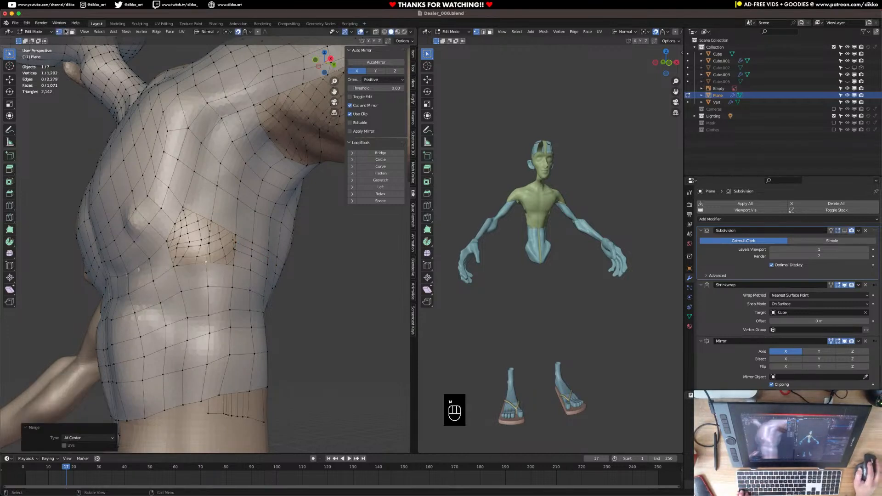
Switch to edge selection and fill the rest of the side hole with quads around the extruded edge chain
left_click(67, 32)
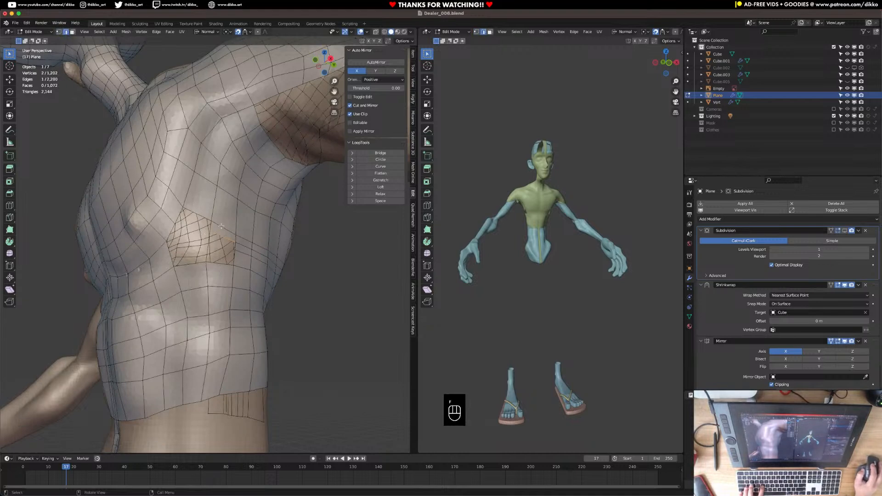
middle_click_drag(222, 226, 208, 209)
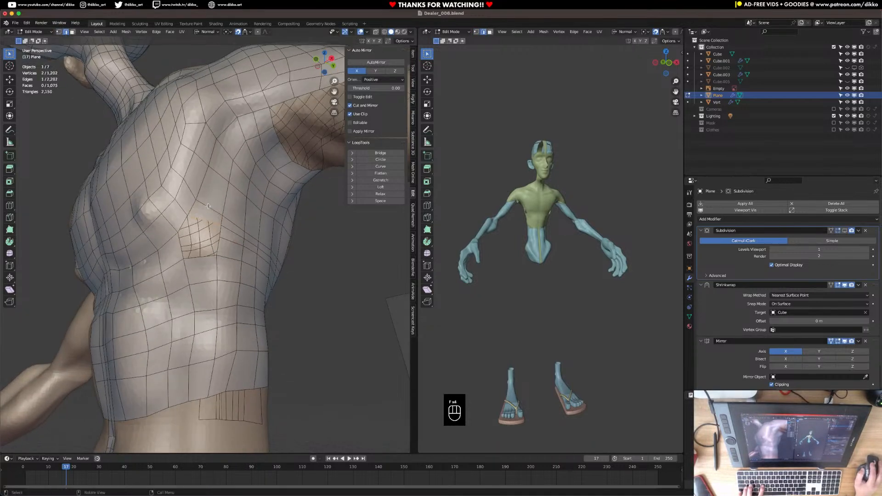
middle_click_drag(164, 229, 88, 78)
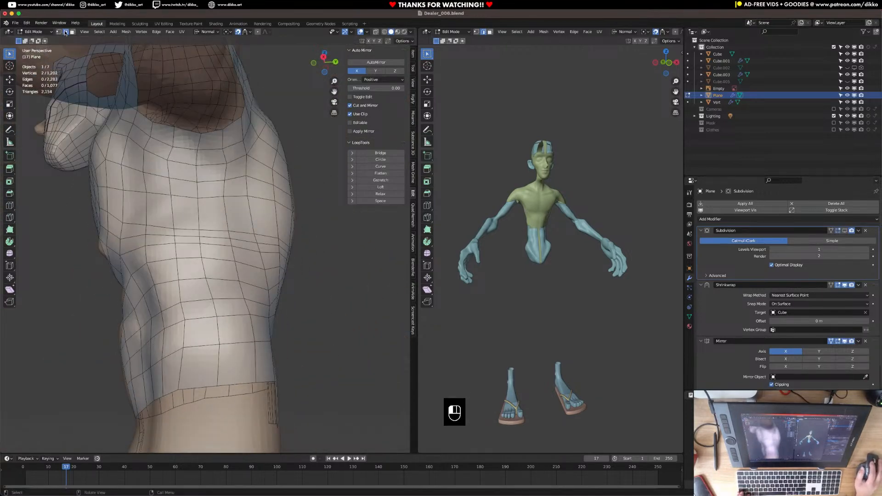
Edge-slide two horizontal loops running from the side to the spine to space the mid-back rows evenly
middle_click_drag(152, 214, 279, 244)
left_click(254, 245, "ctrl+shift")
key("g")
key("g")
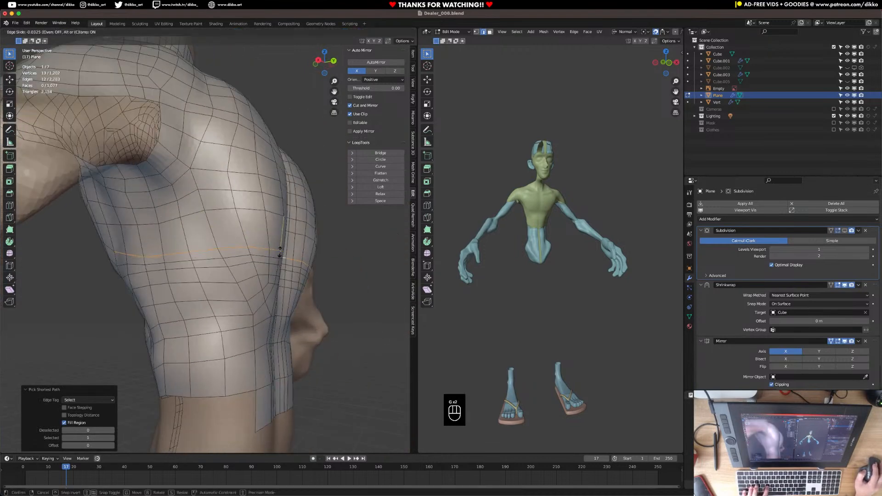
left_click(279, 244)
middle_click_drag(134, 263, 268, 258)
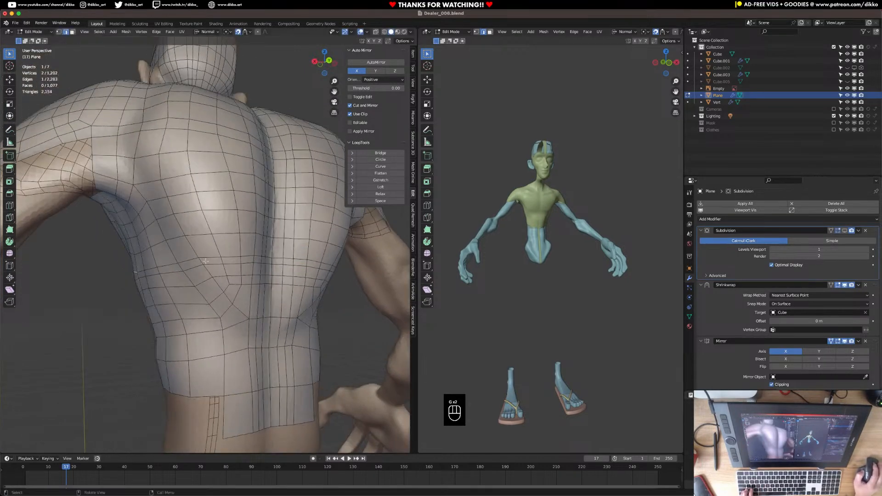
left_click(268, 258, "ctrl")
key("g")
key("g")
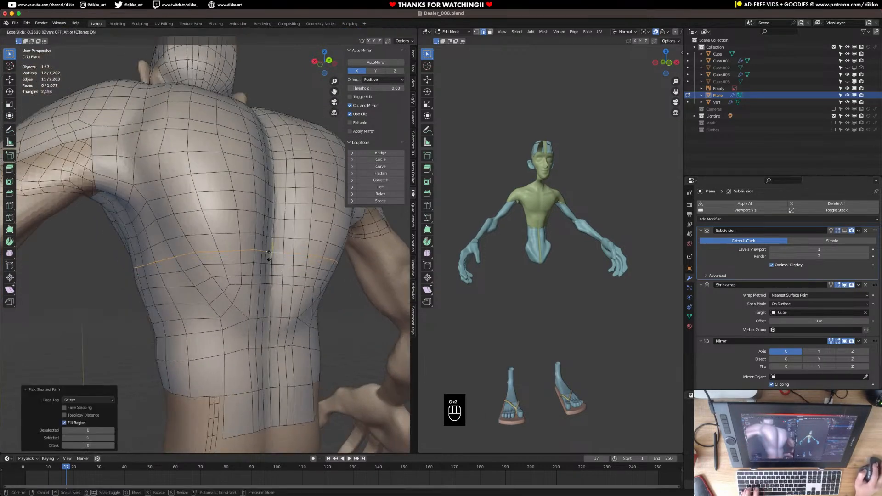
left_click(276, 260)
Move a vertex at the side of the ribs to smooth the filled area, leave Edit Mode and save the file
middle_click_drag(275, 260, 214, 273)
key("Tab")
key("Tab")
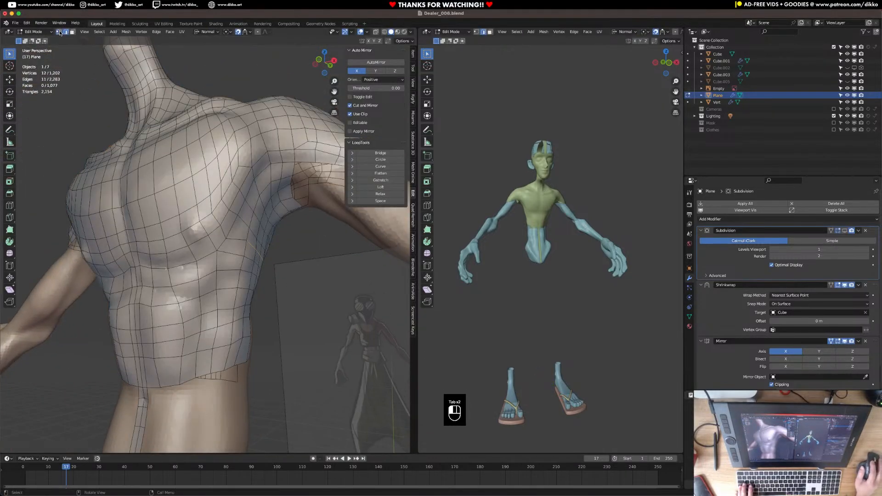
key("g")
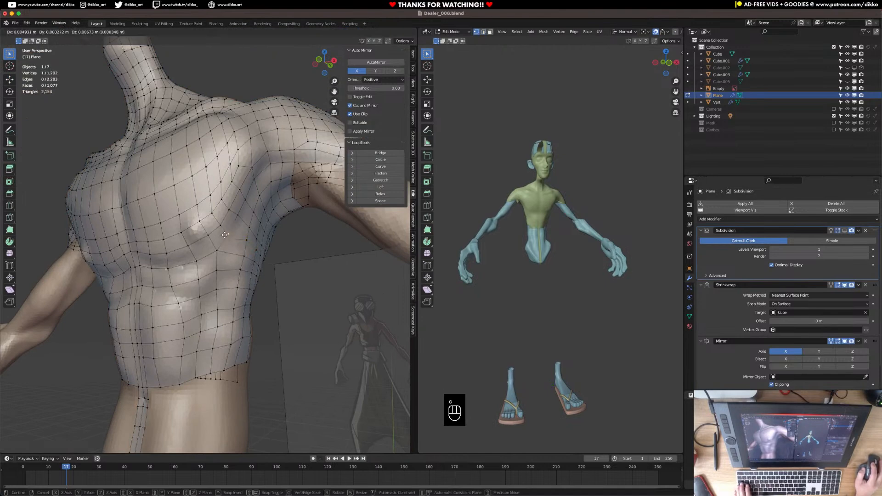
left_click(225, 235)
key("Tab")
key("super+s")
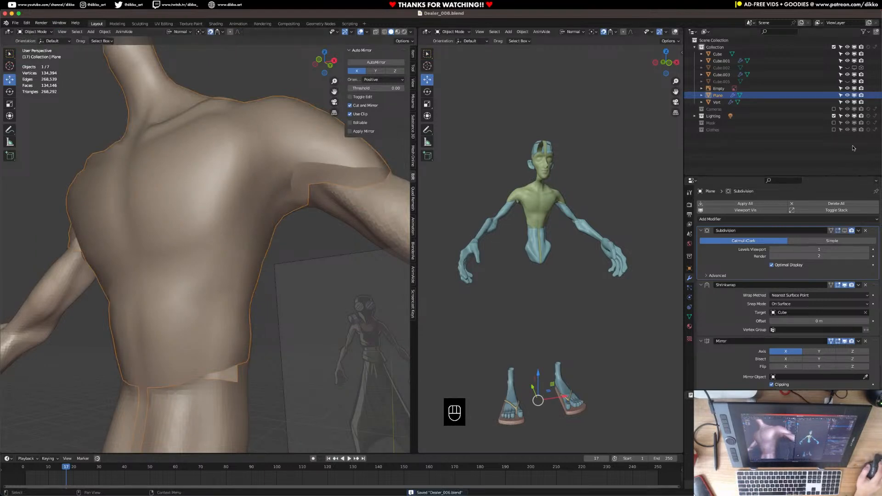
Try a second Subdivision Surface modifier placed above the Shrinkwrap modifier, and remove it after checking the torso
left_click(746, 219)
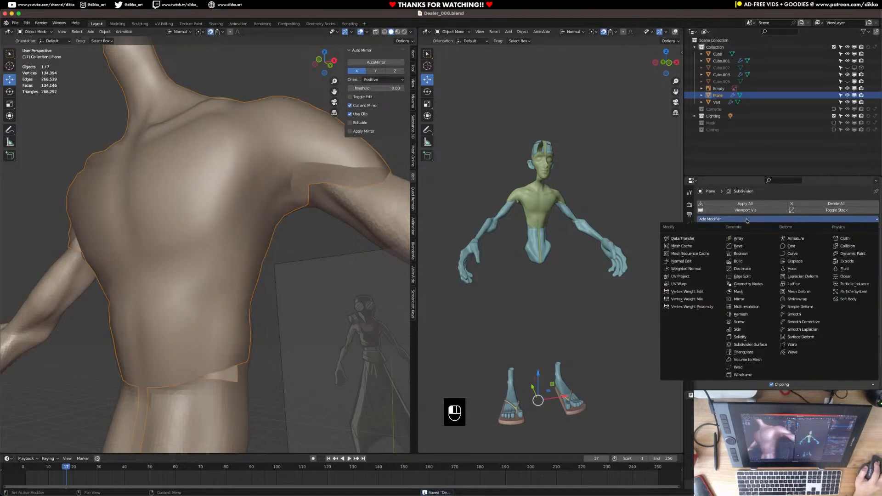
left_click(738, 345)
scroll(809, 324, "down", 3)
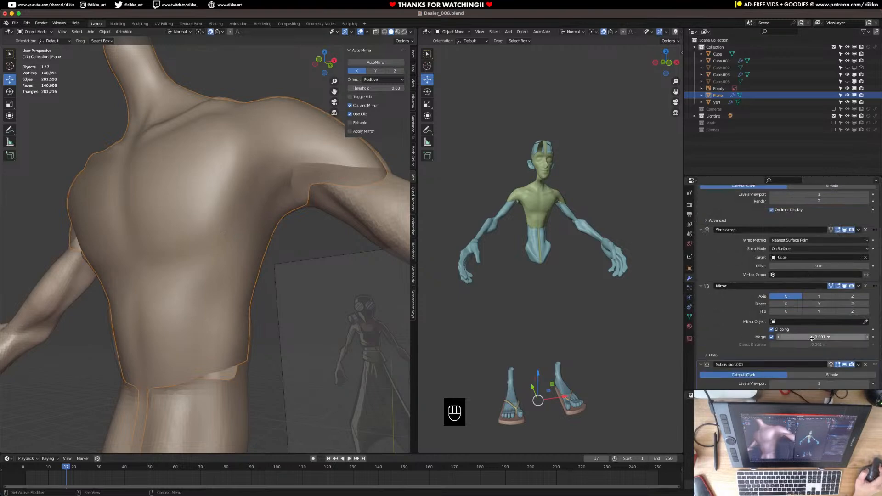
left_click_drag(870, 366, 869, 230)
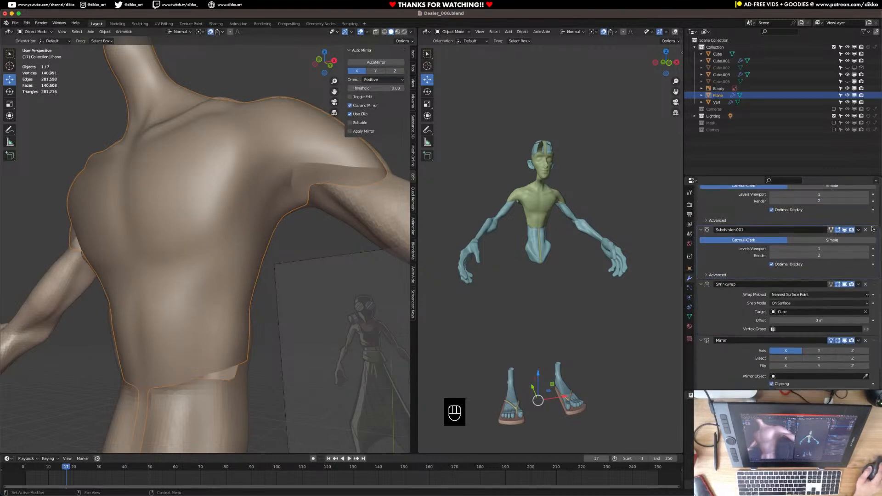
middle_click_drag(244, 288, 257, 281)
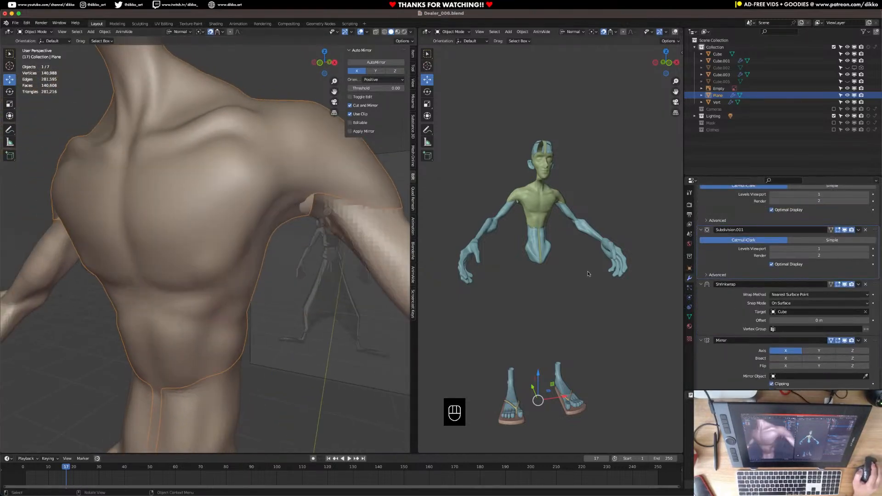
scroll(809, 279, "up", 3)
left_click(866, 285)
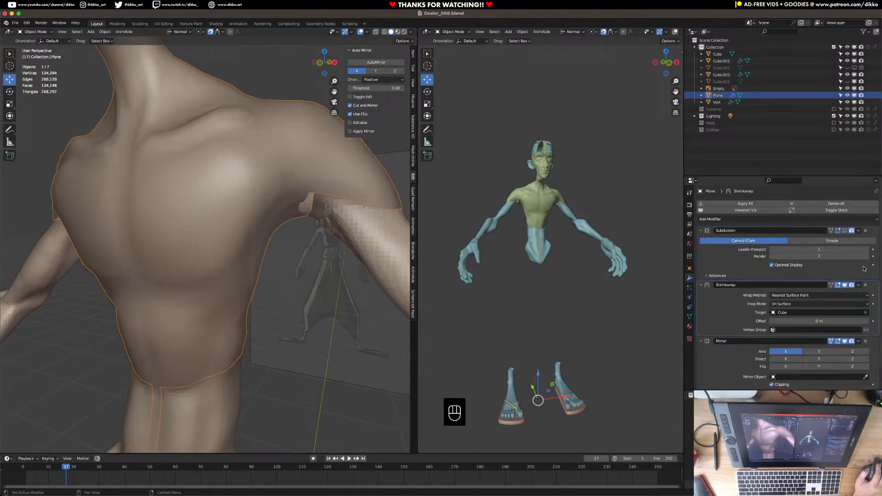
Enable the Subdivision modifier's viewport display, raise its viewport level to 3 and inspect the torso from several sides
left_click(846, 231)
middle_click_drag(230, 364, 255, 374)
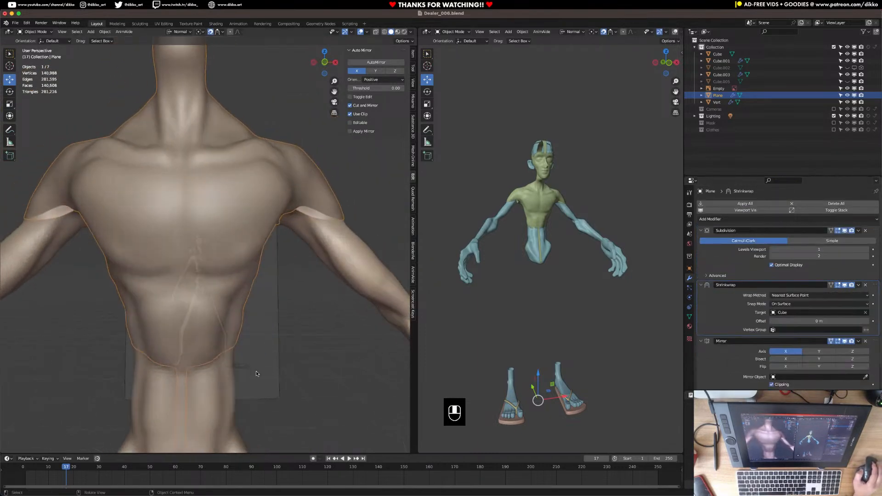
middle_click_drag(220, 331, 324, 330)
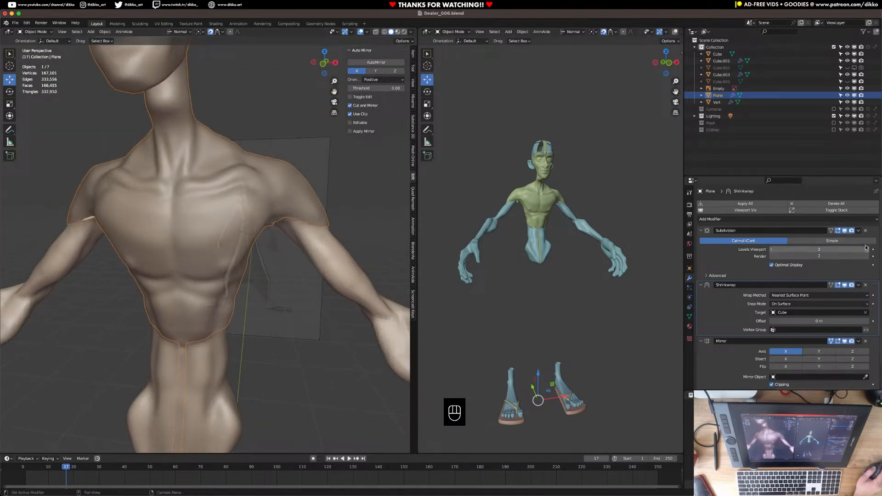
middle_click_drag(189, 346, 137, 334)
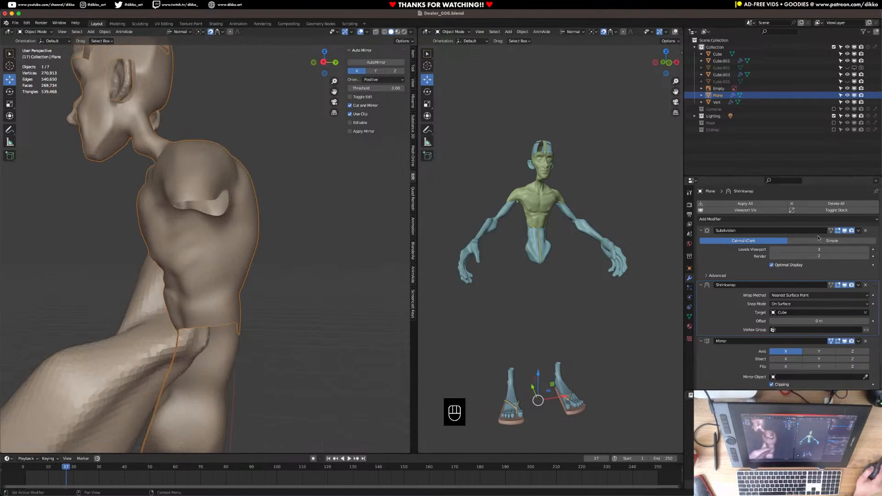
Turn off the Subdivision modifier's viewport display and save the file
left_click(844, 231)
middle_click_drag(340, 308, 230, 314)
key("super+s")
Enter Edit Mode on the torso retopology mesh and fill quads along the open row at the side of the waist
key("Tab")
middle_click_drag(212, 354, 199, 213, "shift")
key("f")
key("f")
key("super+z")
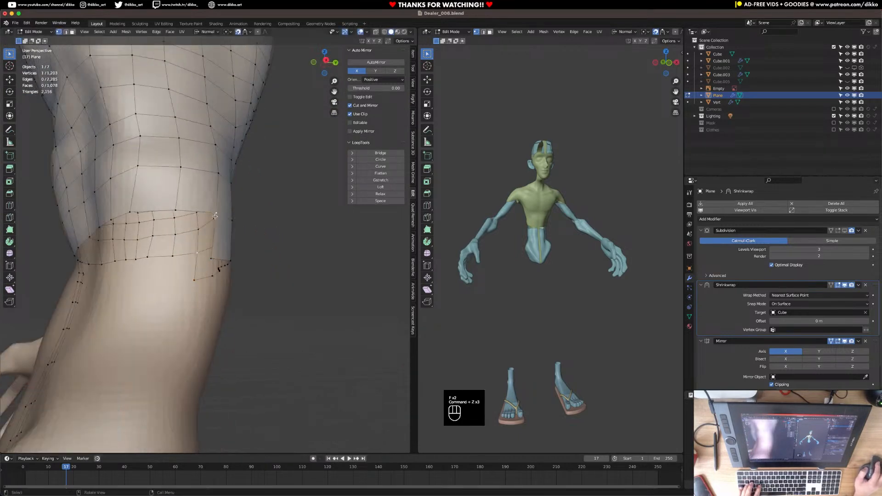
key("f")
left_click(216, 215)
middle_click_drag(204, 216, 229, 225)
key("f")
left_click(220, 222)
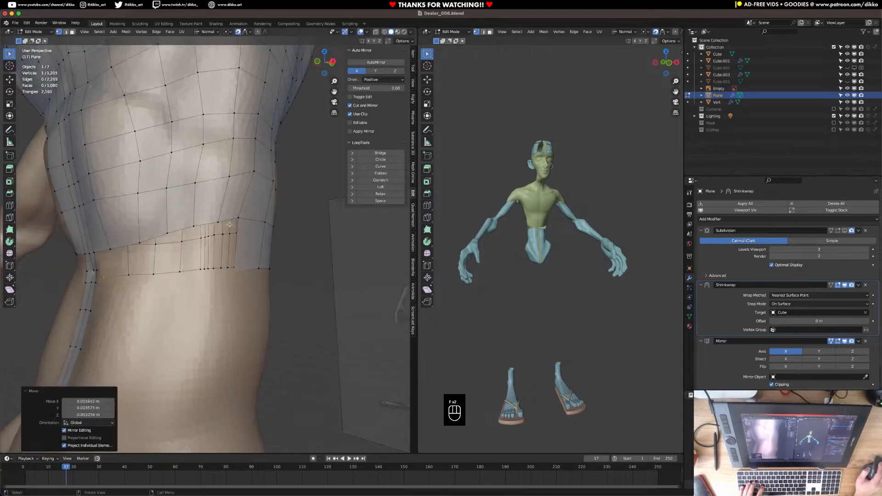
key("f")
left_click(233, 219)
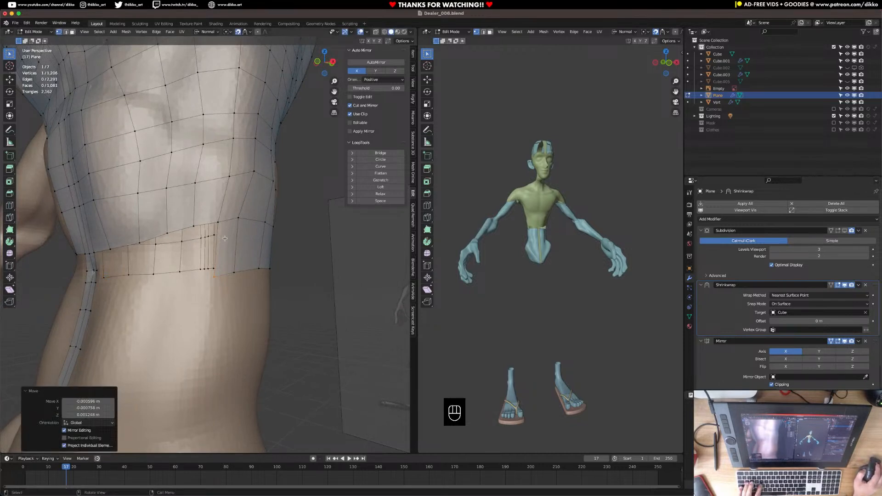
Fill three more quads in the waist row, working from the side toward the front of the abdomen
key("f")
left_click(224, 221)
middle_click_drag(225, 221, 220, 230)
key("f")
left_click(212, 234)
key("f")
left_click(205, 232)
middle_click_drag(206, 232, 229, 225)
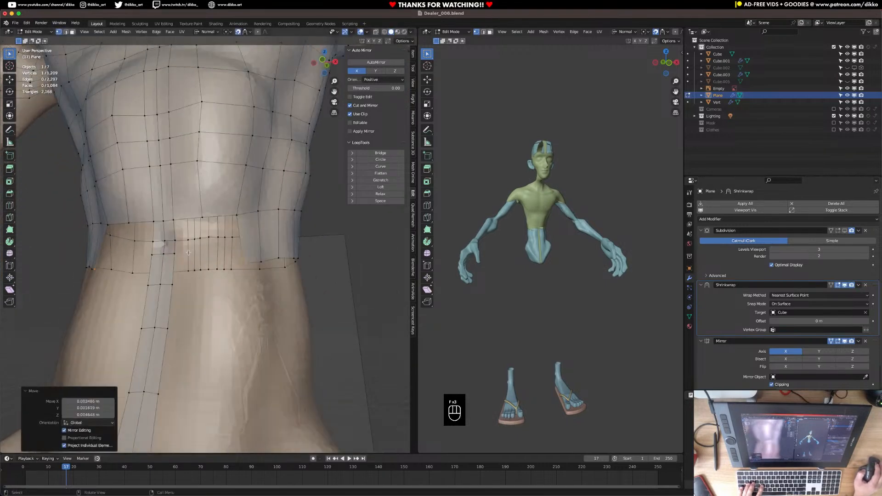
Close the rest of the waist row up to the central belly strip and add a loop cut through the new quads
key("f")
left_click(233, 223)
key("super+z")
key("super+z")
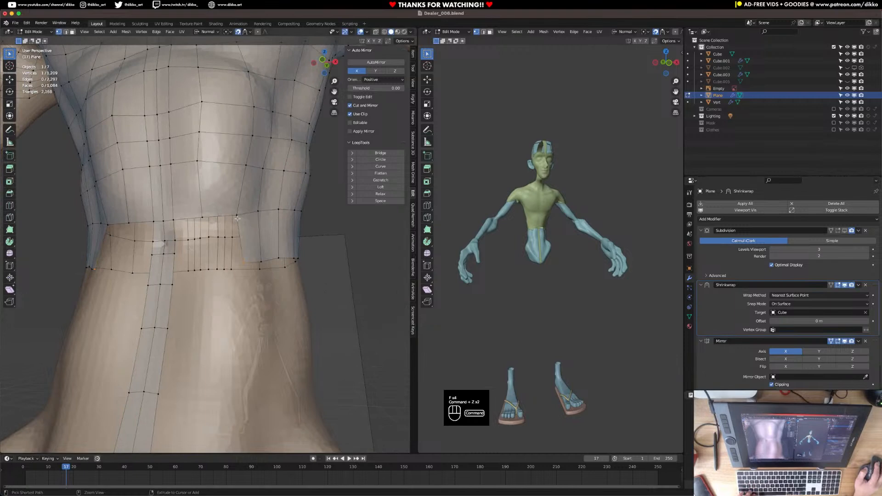
key("f")
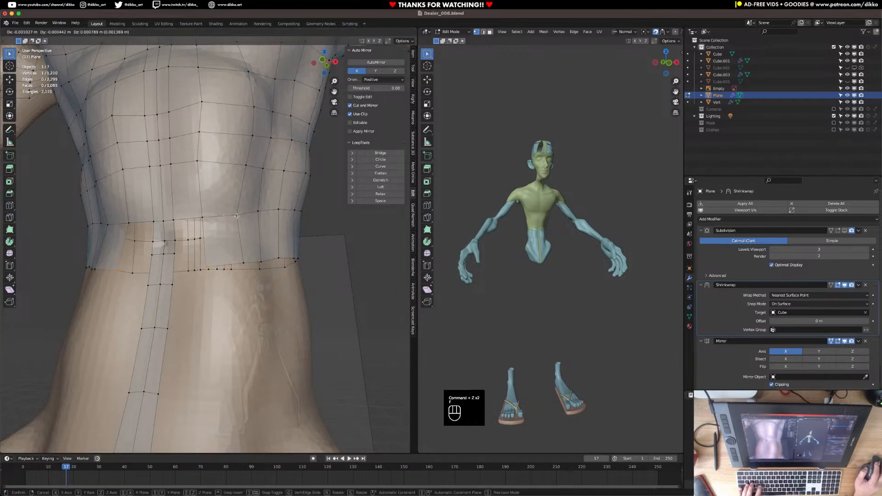
left_click(232, 215)
key("super+r")
left_click(216, 234)
mouse_move(216, 235)
middle_mouse_down()
mouse_move(194, 241)
mouse_move(226, 242)
middle_mouse_up()
In edge select mode, reposition the central strip's upper edges at the navel to line up with the neighbouring rows
left_click(65, 32)
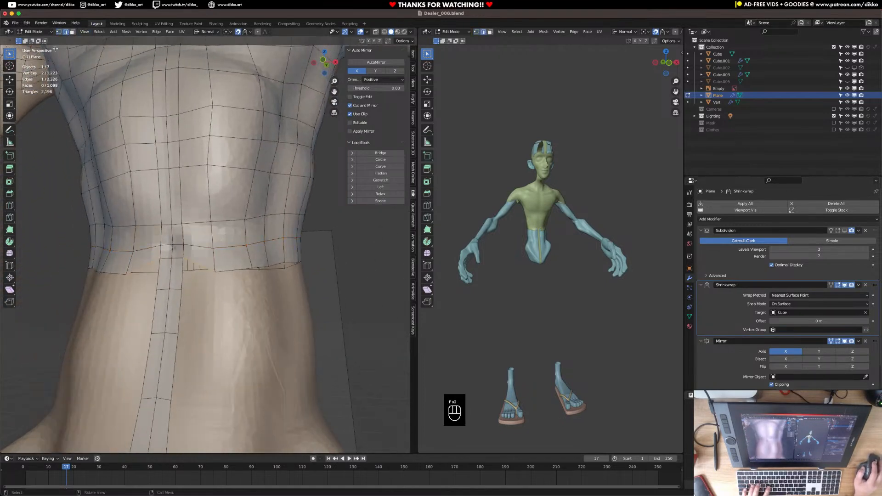
key("g")
key("g")
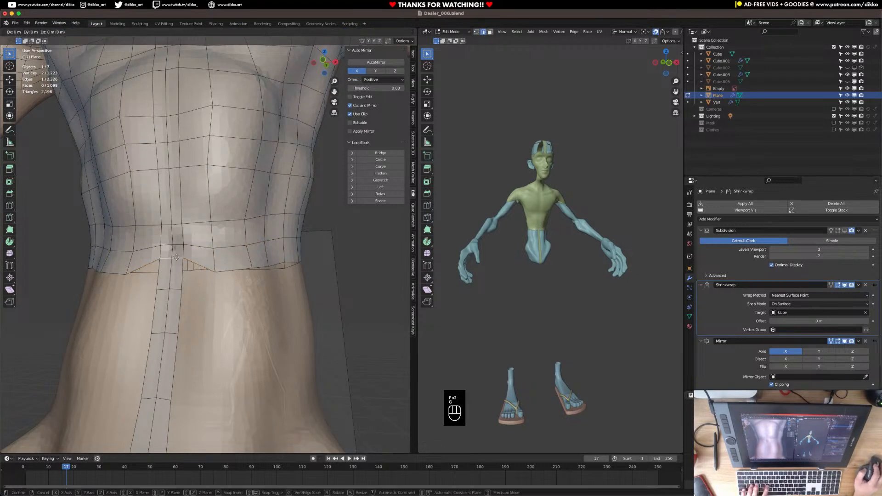
left_click(178, 266)
left_click(167, 245)
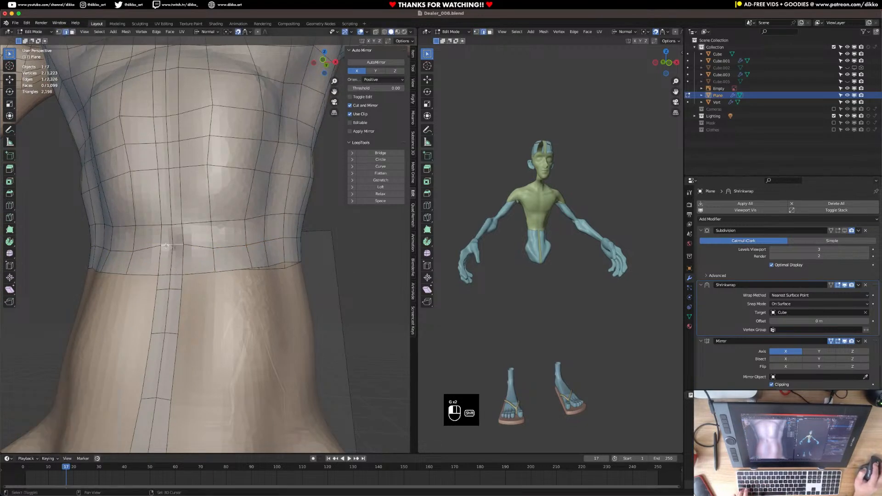
key("g")
key("g")
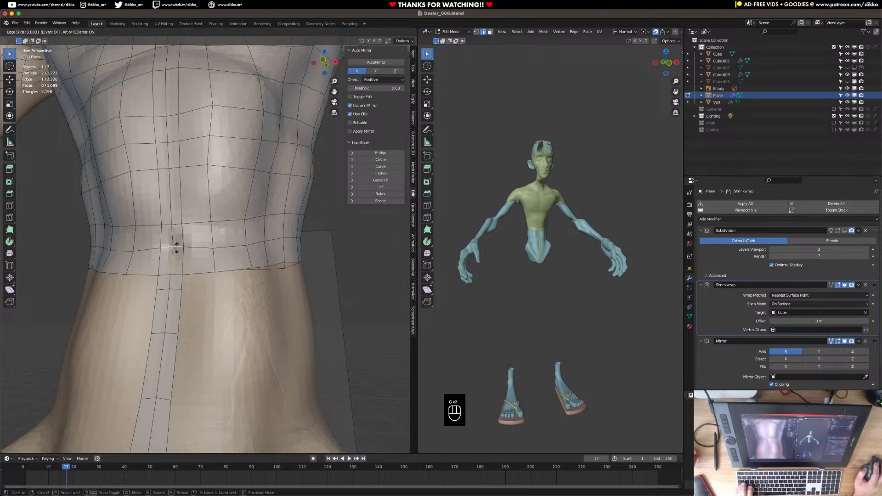
left_click(178, 249)
Leave Edit Mode and save the file
key("Tab")
middle_click_drag(179, 250, 194, 260)
scroll(194, 259, "down", 4)
key("super+s")
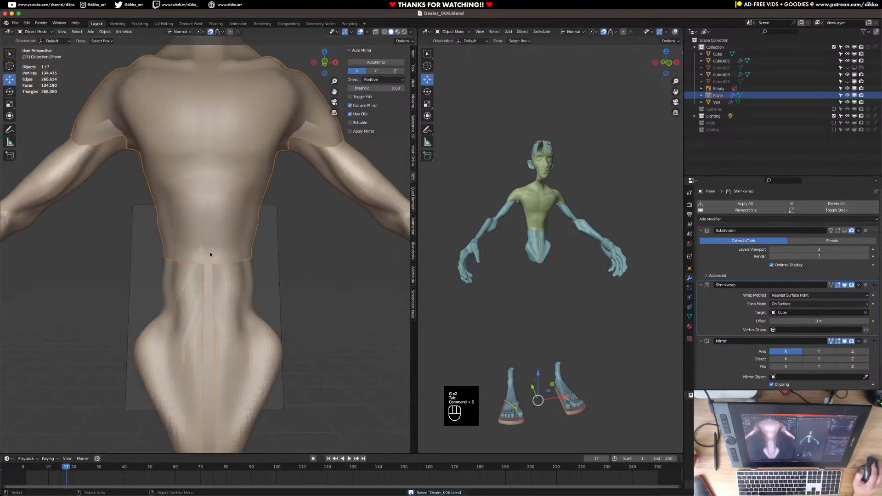
Show the Subdivision modifier in the viewport and inspect the isolated torso mesh from several sides
left_click(843, 231)
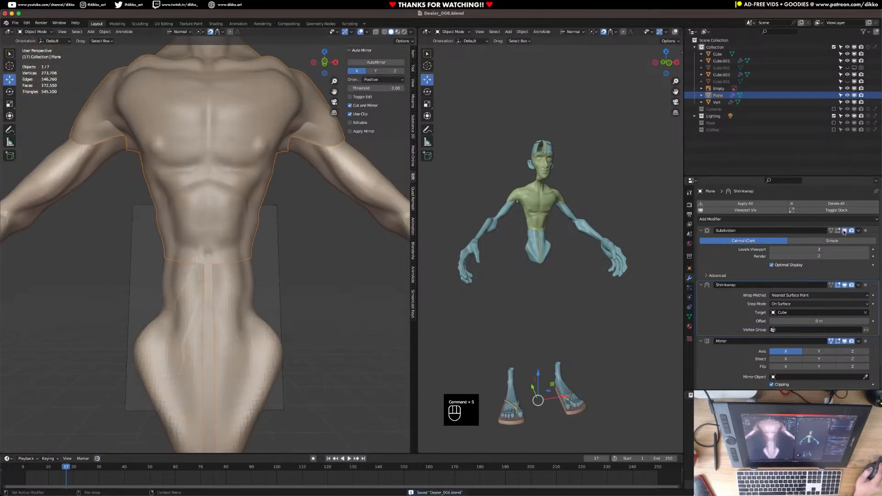
middle_click_drag(174, 257, 217, 214)
key("Tab")
key("Tab")
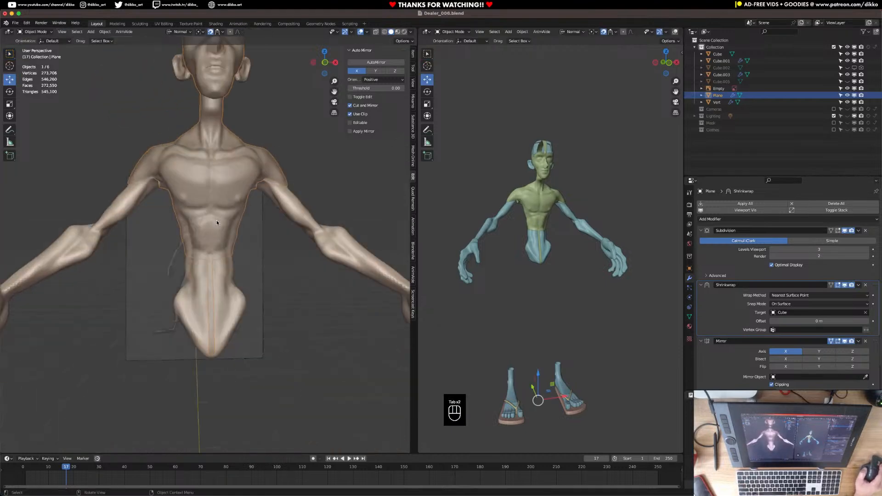
middle_click_drag(216, 219, 174, 254)
key("KP_Divide")
scroll(192, 241, "up", 6)
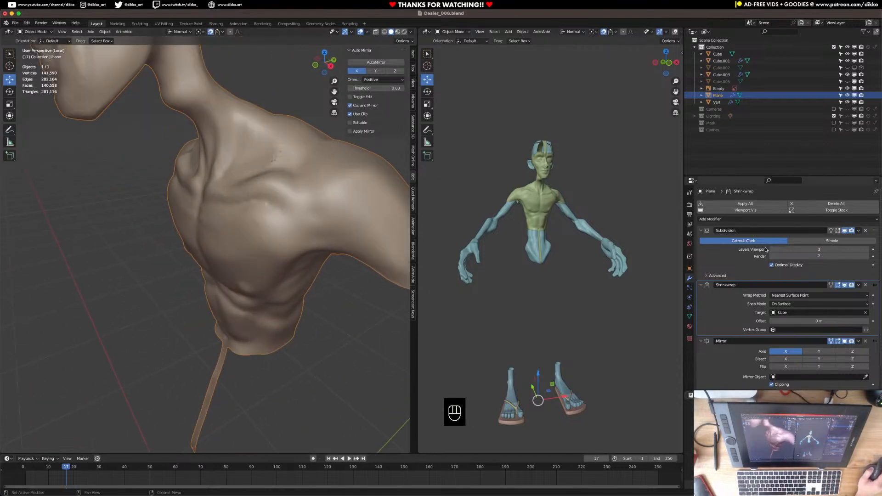
middle_click_drag(303, 234, 271, 222)
scroll(257, 230, "up", 2)
scroll(197, 140, "up", 1)
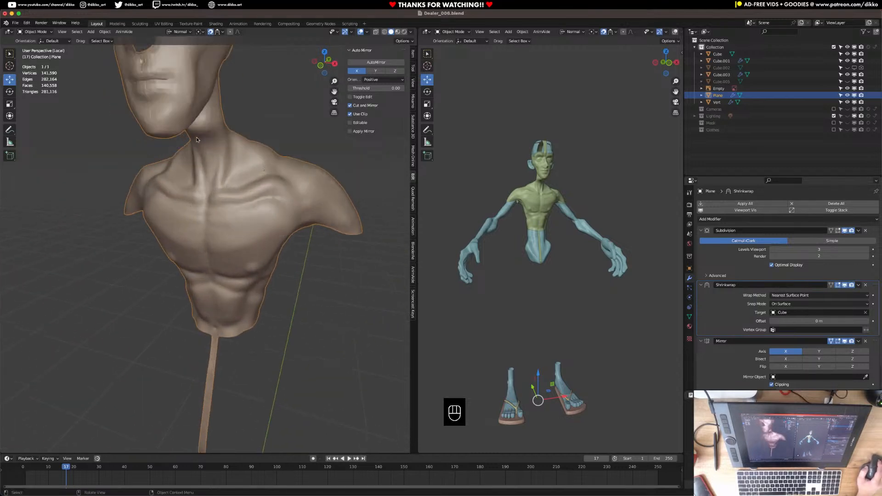
scroll(197, 137, "up", 1)
Set the Subdivision modifier's viewport level to 2 and apply Shade Smooth to the torso mesh
left_click(774, 251)
scroll(282, 252, "down", 3)
middle_click_drag(282, 252, 254, 182)
scroll(253, 182, "up", 2)
middle_click_drag(218, 150, 163, 123)
right_click(164, 124)
left_click(211, 87)
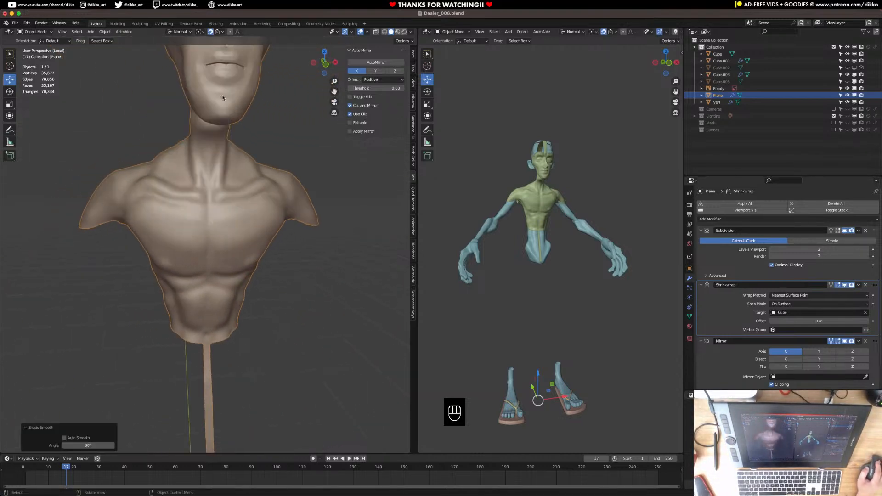
Turn off the Subdivision modifier's viewport display, save the file and bring the other objects back from local view
middle_click_drag(244, 186, 198, 191)
left_click(845, 230)
middle_click_drag(73, 210, 244, 225)
key("super+s")
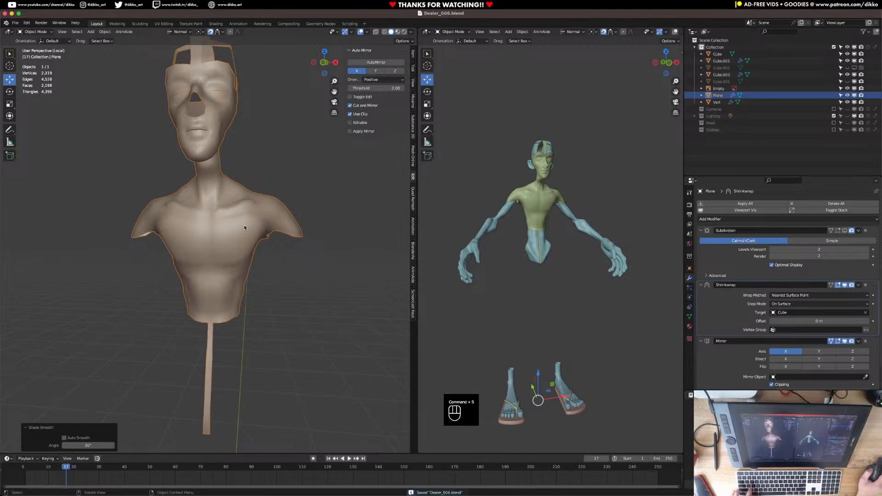
key("KP_Divide")
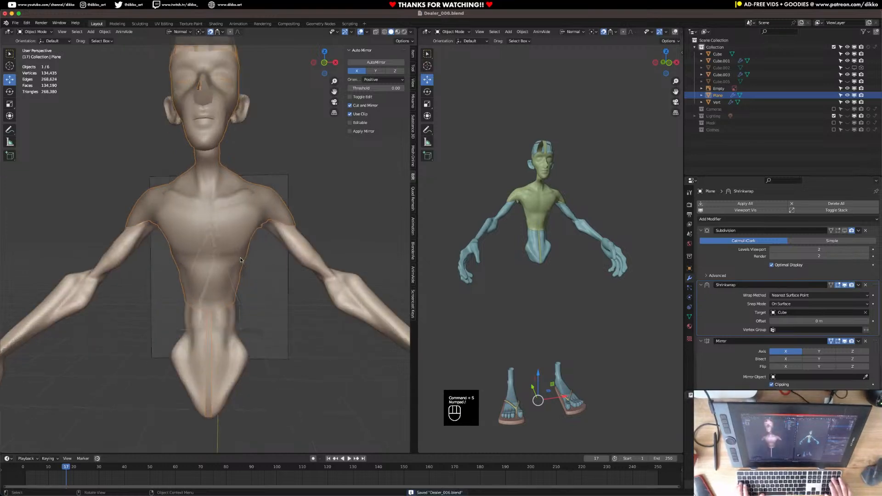
In Edit Mode, extrude the side edge at the central strip's lower end outward and rotate it toward the groin crease
scroll(241, 257, "up", 3)
middle_click_drag(241, 256, 211, 306)
key("Tab")
left_click(81, 329)
key("e")
left_click(138, 345)
key("r")
left_click(151, 331)
key("r")
left_click(200, 293)
Extrude two more quads up the groin crease, rotating the end edge between them to follow the form
key("e")
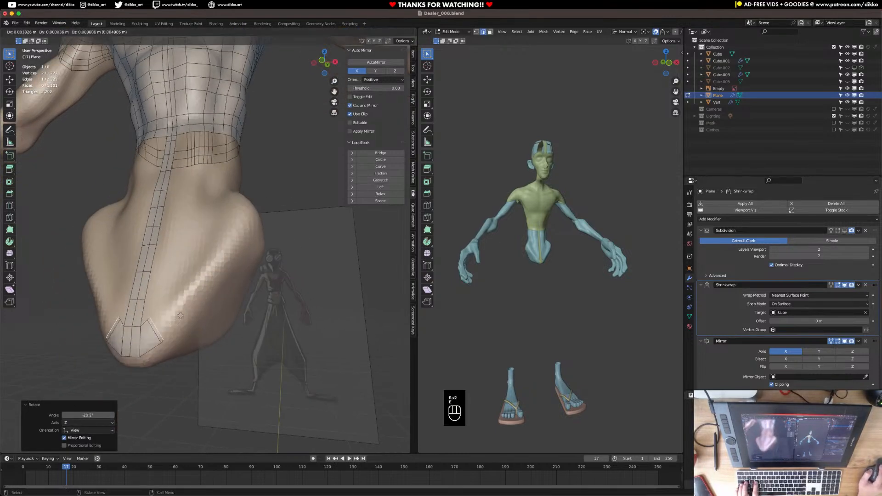
left_click(191, 296)
key("r")
left_click(207, 281)
key("e")
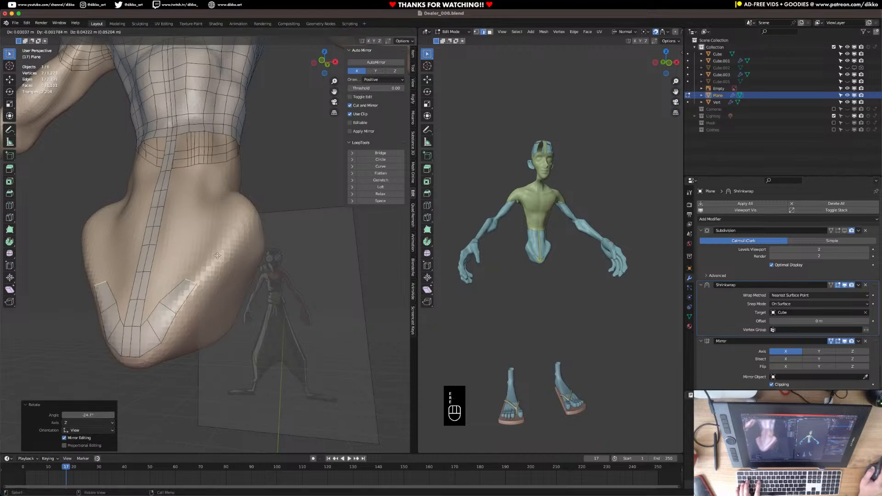
left_click(214, 254)
Extend the groin strip by two quads toward the hip, rotating the end edges and scaling the last one
middle_click_drag(214, 254, 184, 317)
key("e")
left_click(198, 294)
key("r")
left_click(218, 268)
key("e")
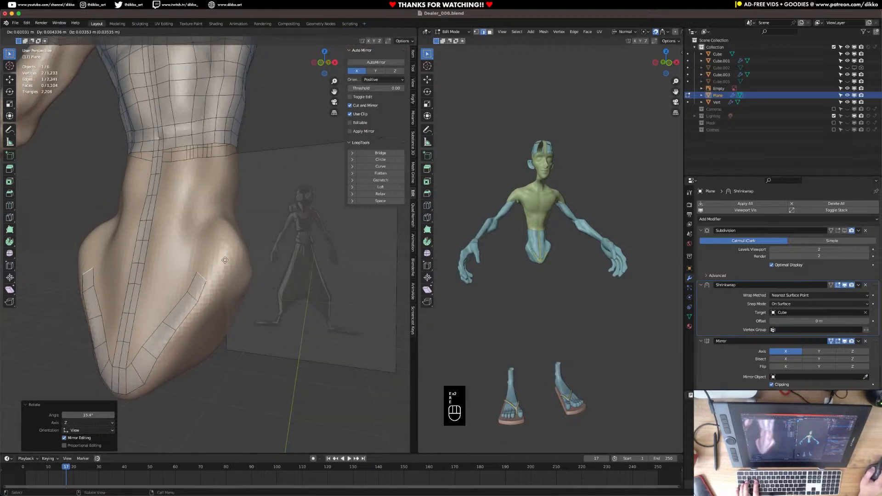
left_click(225, 260)
key("r")
left_click(235, 215)
key("s")
left_click(289, 236)
Extrude one more quad at the strip's upper end on the hip, then rotate and scale its end edge
middle_click_drag(289, 237, 192, 297)
key("e")
left_click(200, 280)
key("r")
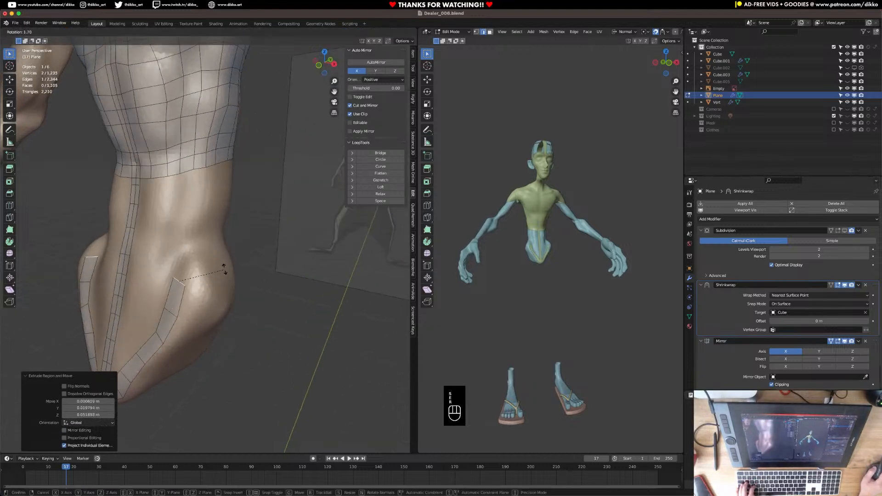
left_click(229, 271)
key("s")
left_click(166, 260)
middle_click_drag(165, 261, 242, 276)
Show the Clothes collection to compare the trousers' waistline with the new strip, and hide it again
key("KP_Divide")
key("KP_Divide")
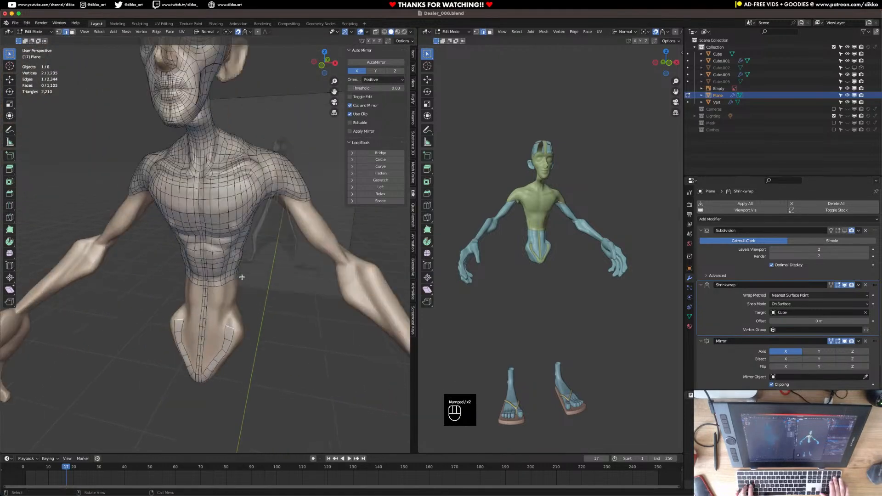
left_click(848, 130)
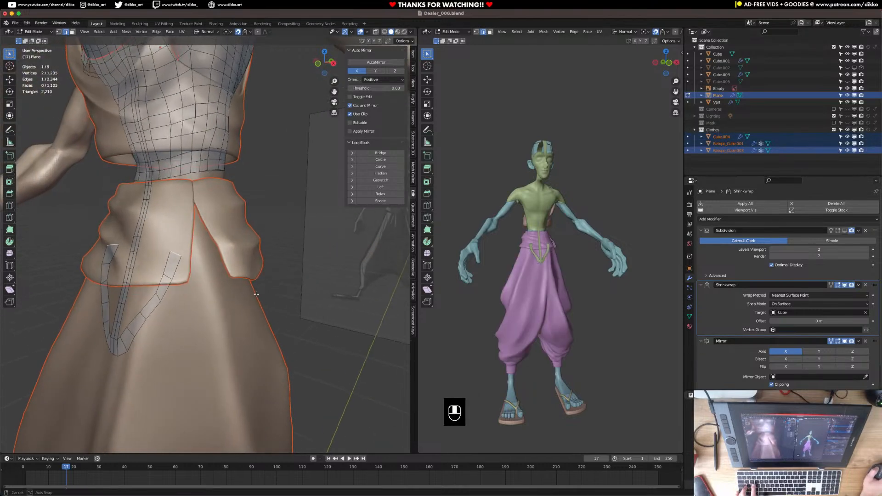
left_click(833, 130)
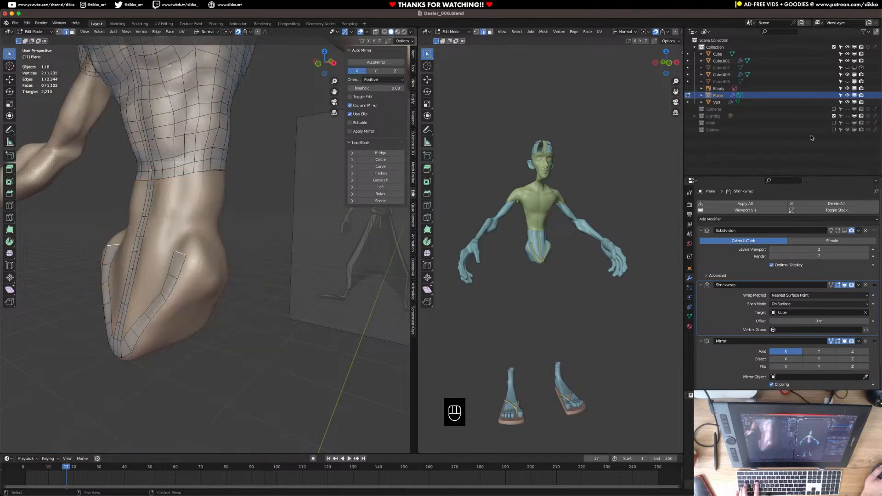
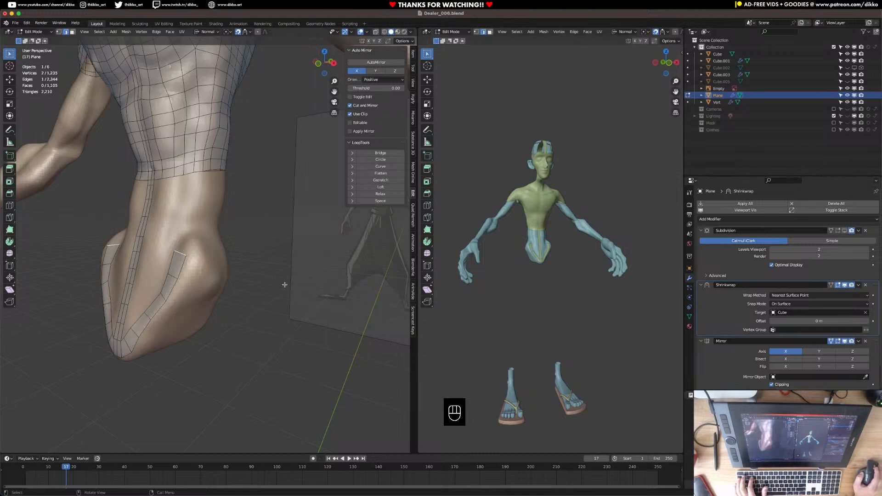
Extrude two quads from the strip's end over the hip bone and rotate the end edge toward the side
middle_click_drag(201, 265, 200, 283)
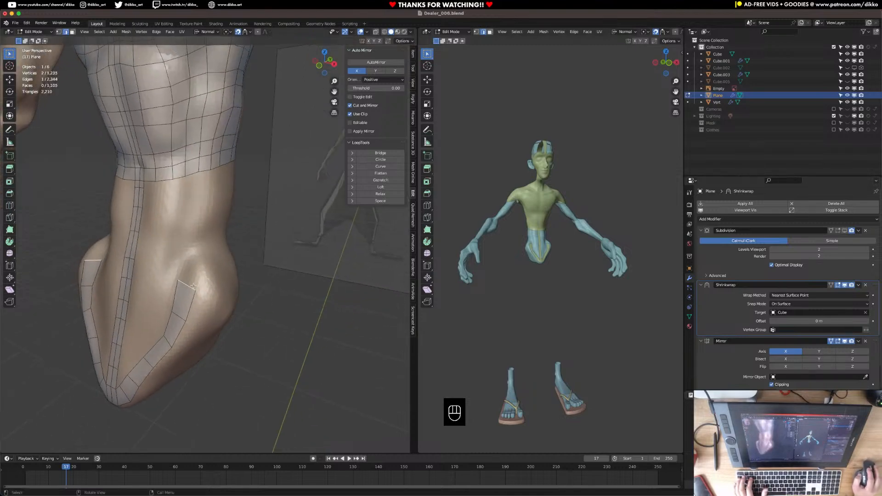
key("e")
left_click(209, 266)
key("e")
middle_click_drag(209, 265, 177, 265)
left_click(177, 266)
key("r")
left_click(262, 253)
middle_click_drag(262, 252, 214, 299)
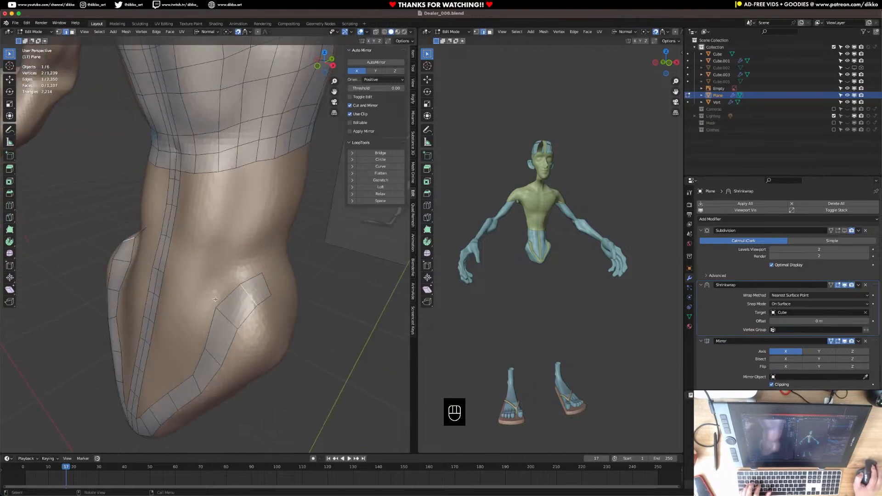
Move the bend edge and the end edge of the hip strip, and rotate the end edge to smooth the curve
key("g")
left_click(233, 288)
left_click(268, 284)
key("g")
left_click(268, 279)
middle_click_drag(275, 278, 186, 246)
key("r")
left_click(271, 261)
Extrude five quads around the side of the hip onto the lower back, rotating the end edges to keep the strip level
key("e")
left_click(231, 265)
key("e")
left_click(207, 273)
key("e")
left_click(189, 262)
key("r")
left_click(198, 251)
key("e")
left_click(197, 246)
key("r")
left_click(186, 255)
key("e")
left_click(200, 260)
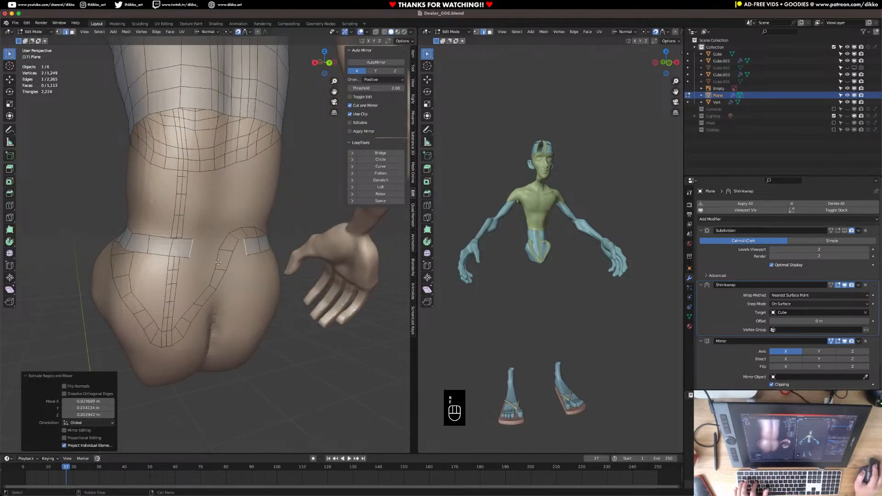
Extrude two quads across the lower back and down toward the cleft of the buttocks, rotating each end edge
key("e")
left_click(238, 270)
key("r")
left_click(225, 270)
middle_click_drag(225, 270, 208, 267)
key("e")
left_click(223, 299)
key("r")
left_click(207, 325)
middle_click_drag(206, 325, 225, 248)
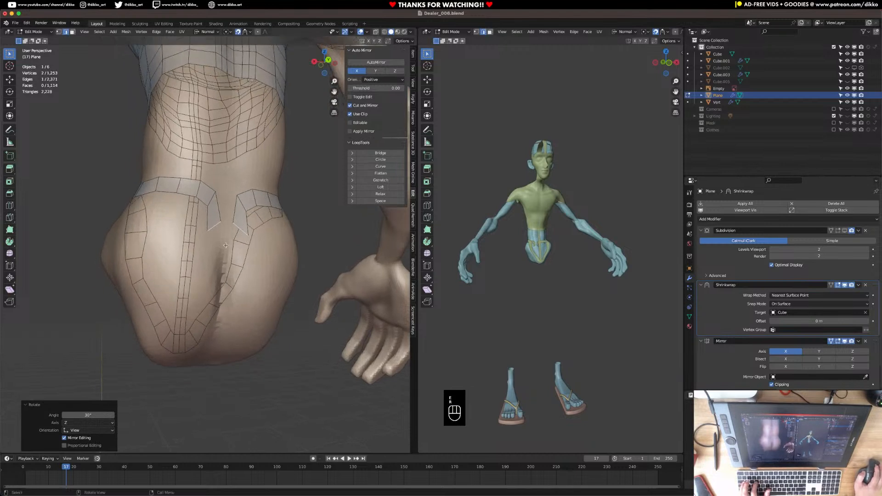
Rotate and move the edges at the bend of the lower-back strip to even out the turn
key("r")
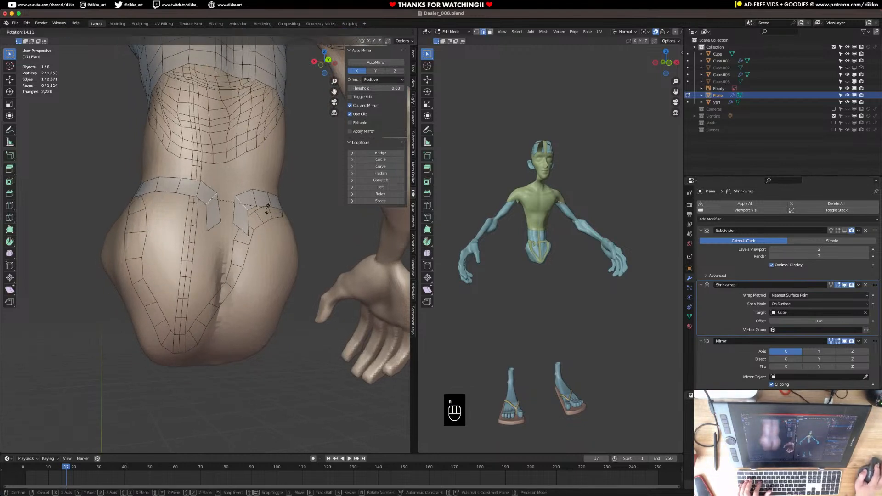
left_click(263, 220)
left_click(203, 192)
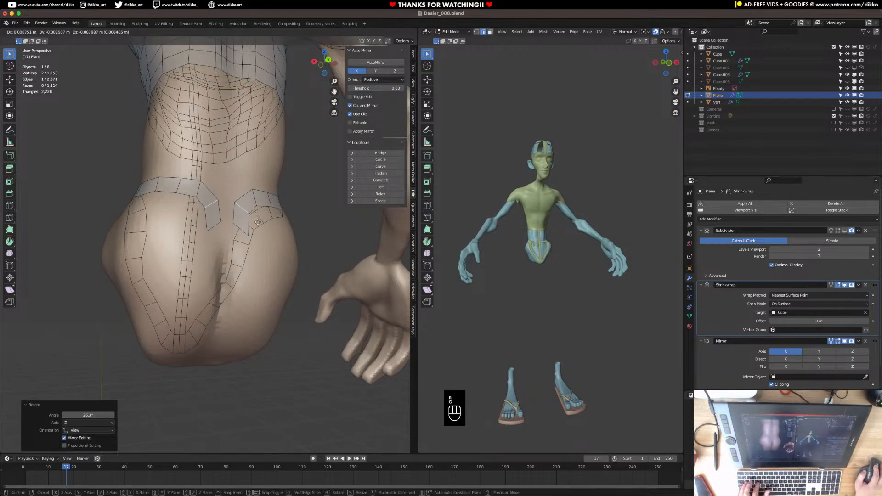
key("g")
left_click(199, 192)
key("r")
left_click(227, 200)
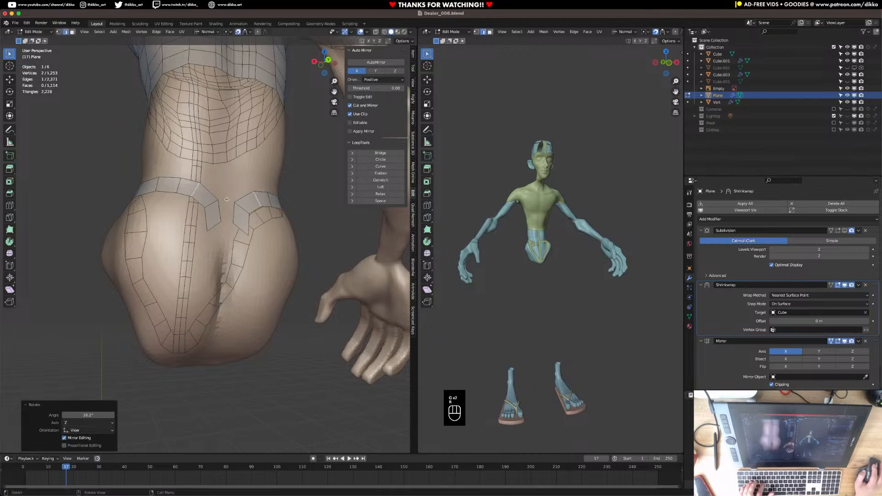
Shift the strip edge before the lower-back bend for even spacing and rotate the strip's end edge about 13 degrees
left_click(182, 186)
key("g")
left_click(176, 186)
left_click(214, 220)
key("r")
left_click(248, 231)
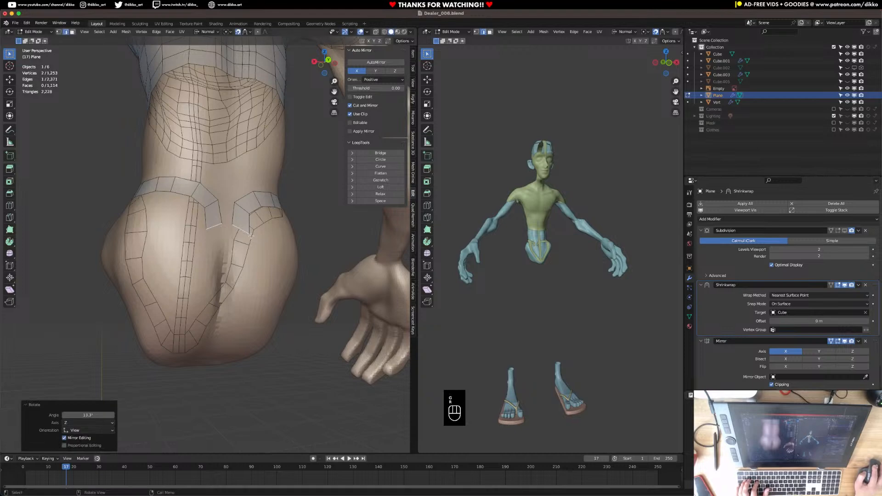
Extrude two quads from the lower-back strip down along the cleft of the buttocks, rotating and narrowing their end edges
middle_click_drag(248, 231, 206, 255)
key("e")
left_click(204, 258)
key("r")
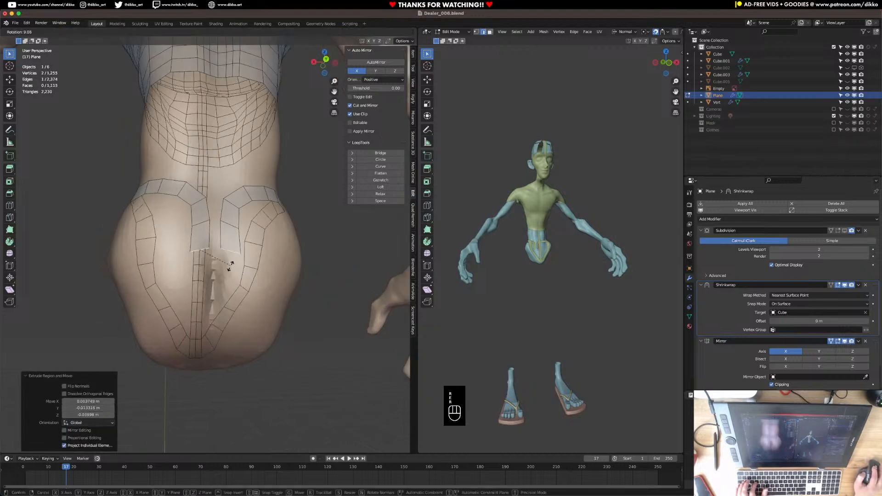
left_click(229, 267)
key("e")
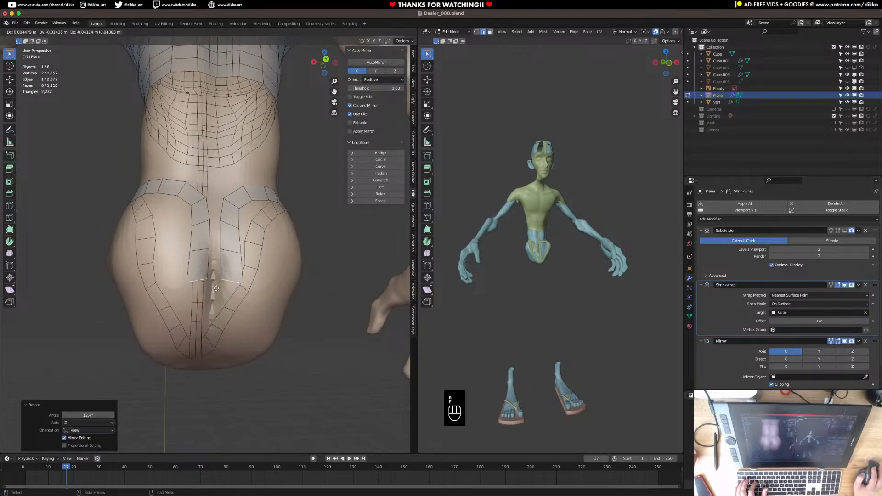
left_click(219, 288)
key("s")
key("s")
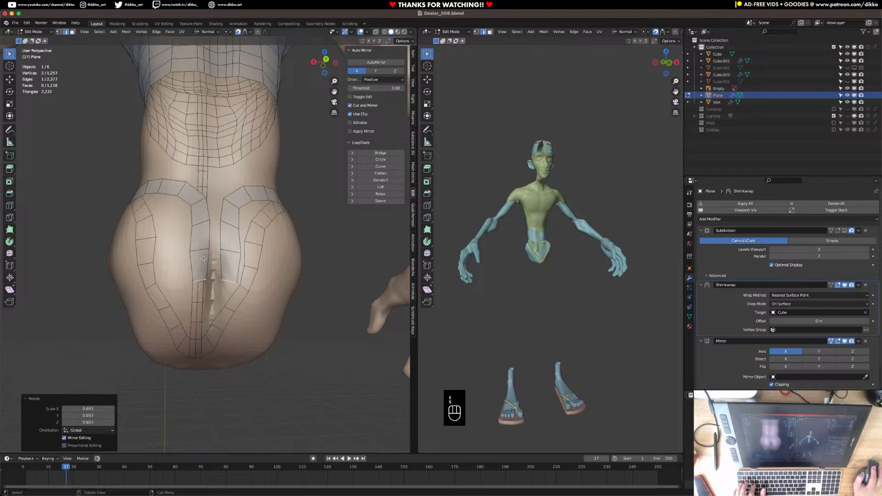
left_click(278, 262)
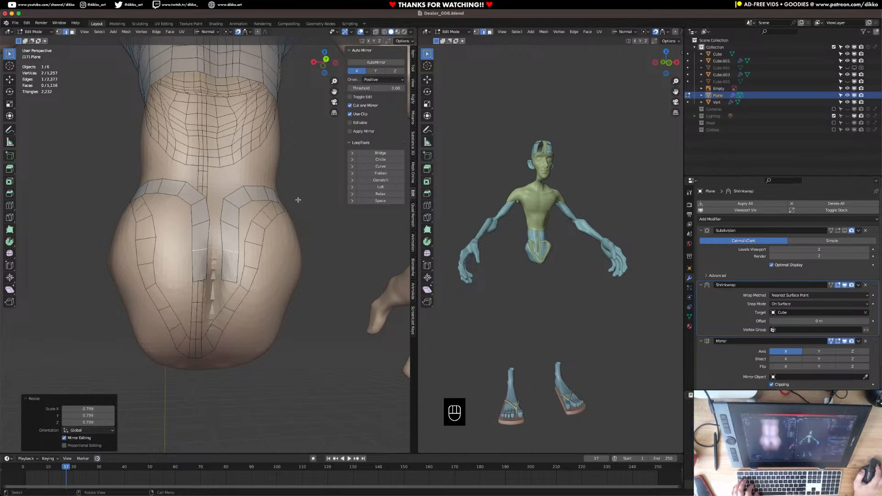
Straighten the crossing edge near the top of the cleft strip, scale it to about 0.8 and move it into line
middle_click_drag(215, 207, 210, 222)
left_click(228, 233)
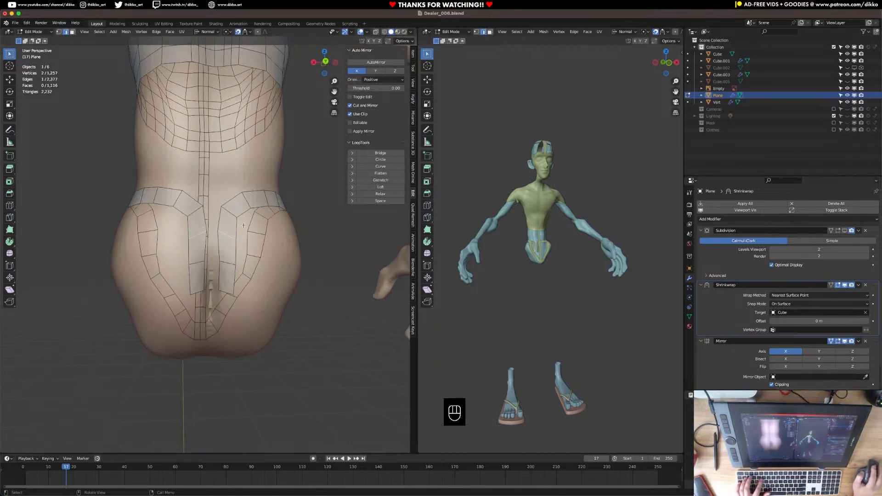
key("s")
left_click(244, 241)
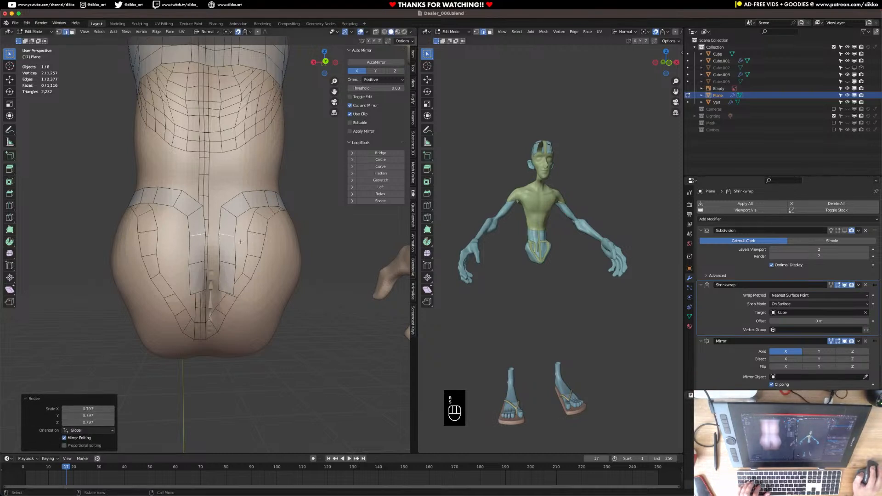
key("g")
left_click(238, 244)
Extrude the inner edge at the top of the cleft strip to the midline and fill the adjoining gaps with faces
key("e")
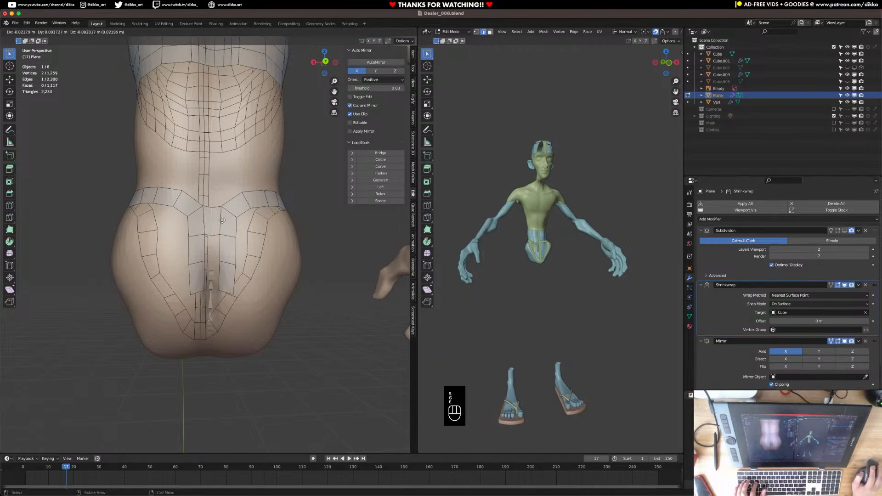
left_click(225, 219)
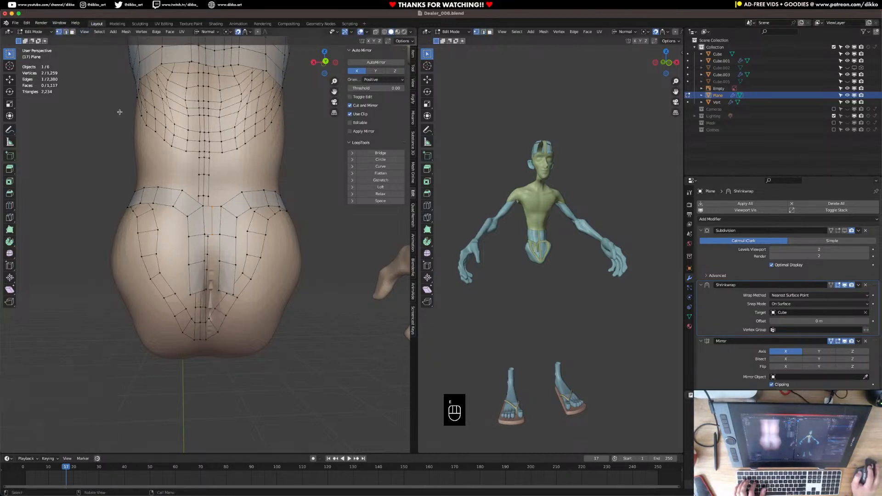
key("f")
key("f")
Extrude quads backward from the end of the centre strip under the crotch and adjust the position of the last edge
middle_click_drag(208, 265, 161, 268)
left_click(65, 32)
left_click(147, 288)
key("e")
left_click(188, 278)
key("e")
left_click(184, 271)
key("e")
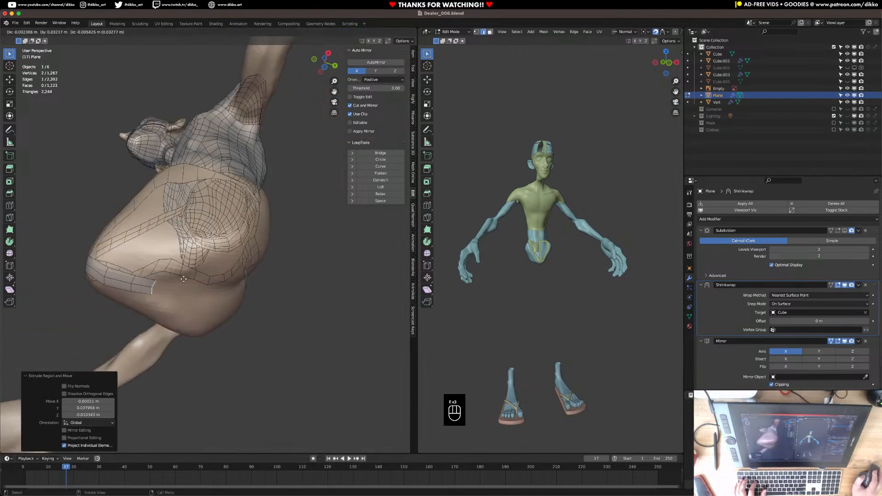
left_click(186, 278)
key("g")
left_click(192, 278)
Extrude four more quads up between the buttocks and fill a face joining the strip to the lower-back strip
mouse_move(192, 278)
middle_mouse_down()
mouse_move(173, 283)
mouse_move(198, 269)
middle_mouse_up()
key("e")
left_click(192, 271)
key("e")
left_click(194, 262)
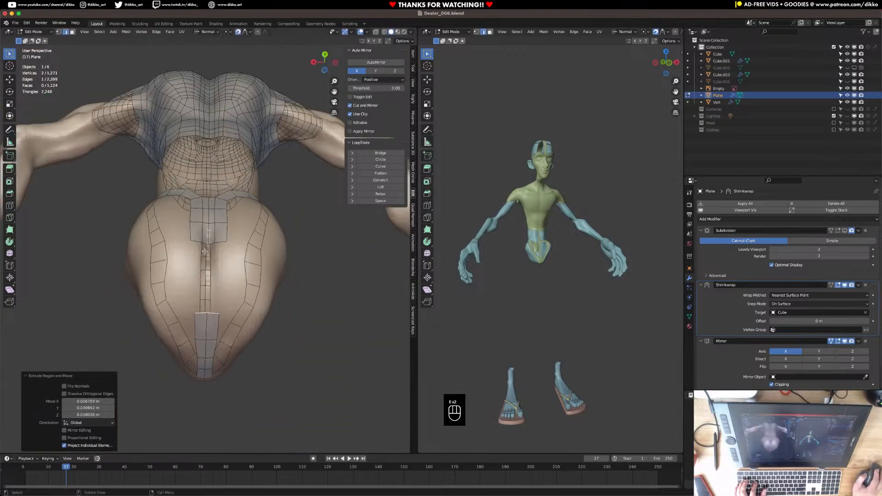
key("e")
left_click(201, 246)
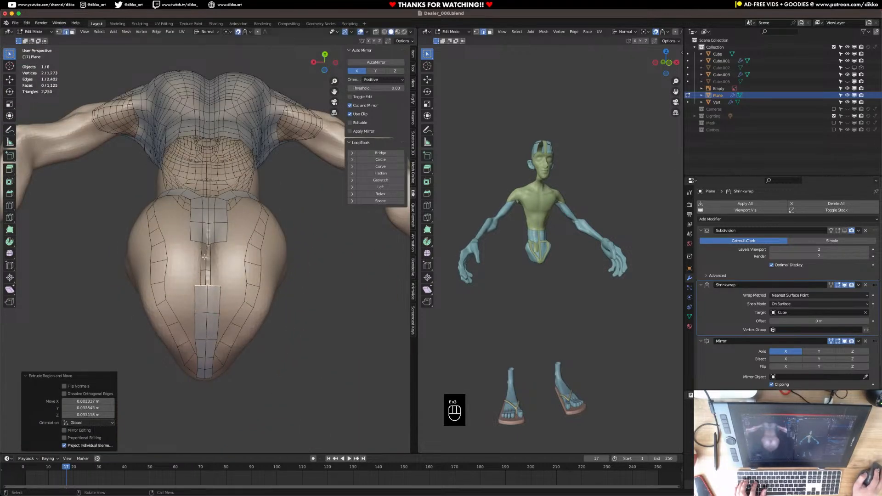
key("e")
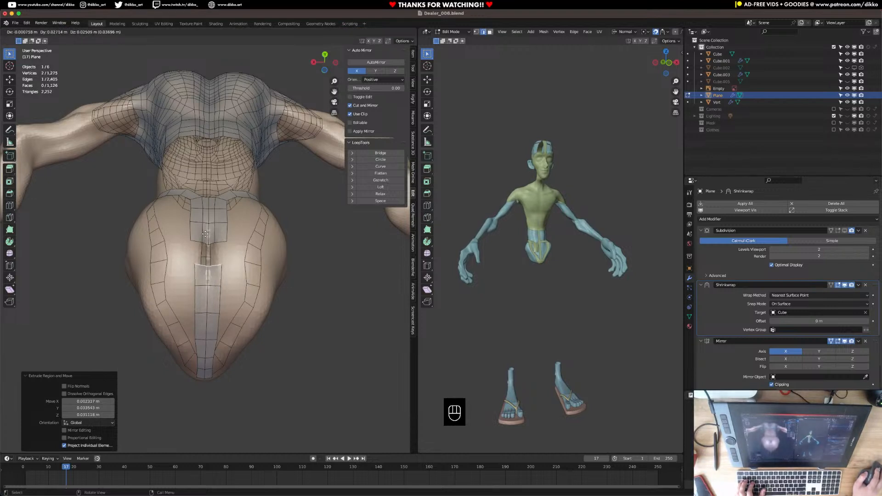
left_click(205, 234)
left_click(206, 245, "shift")
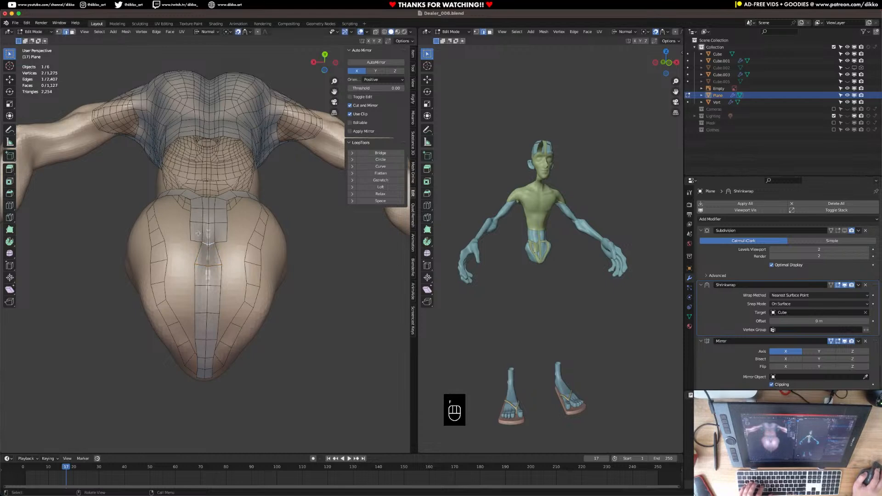
Move the side vertices of the strip between the buttocks inward to narrow it evenly, and save the file
left_click(59, 32)
scroll(196, 274, "up", 1)
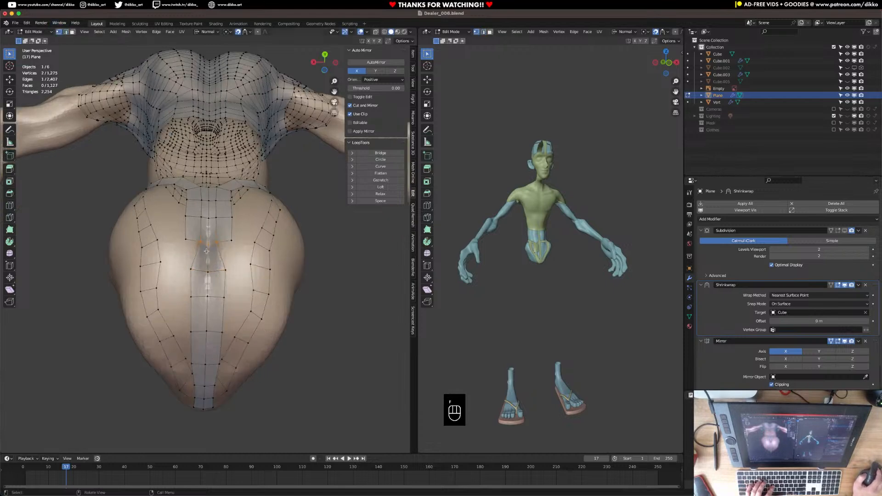
key("g")
left_click(205, 277)
left_click(192, 297)
key("g")
left_click(199, 297)
left_click(193, 330)
key("g")
left_click(199, 326)
left_click(197, 360)
key("g")
left_click(198, 361)
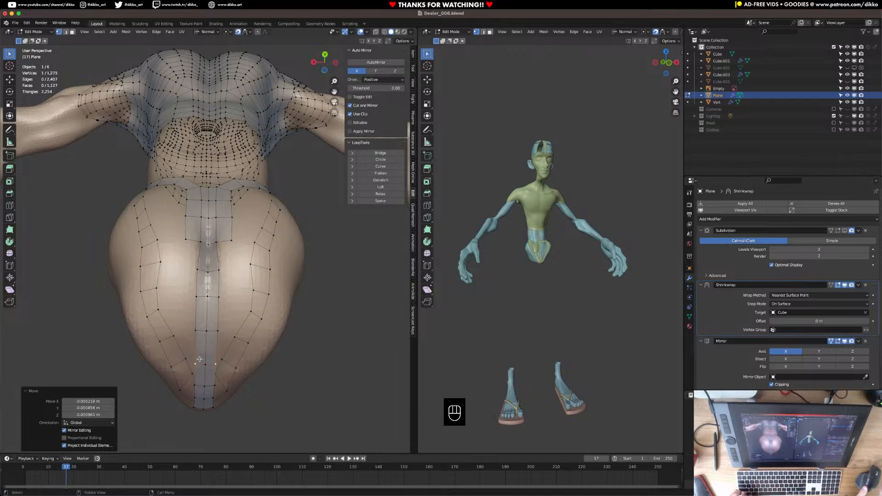
key("super+s")
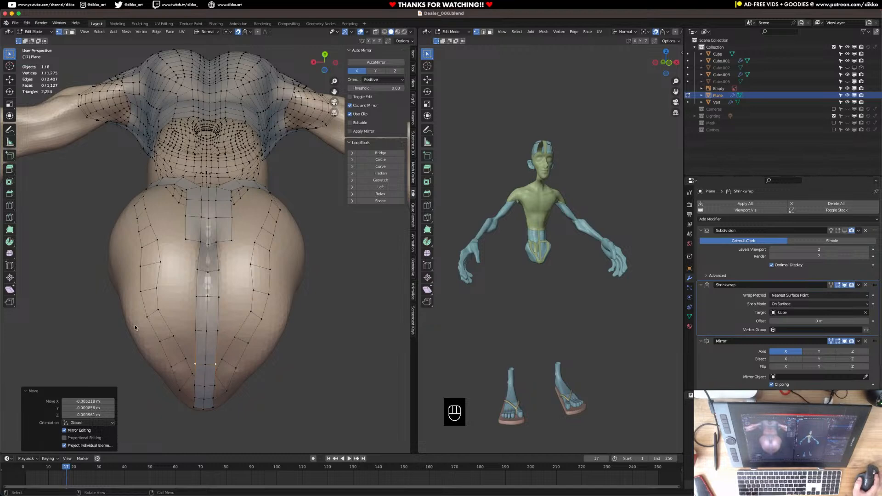
Dissolve the slanted edge at the hip corner and extrude the hip strip's top edge up the side of the waist
middle_click_drag(125, 291, 204, 158)
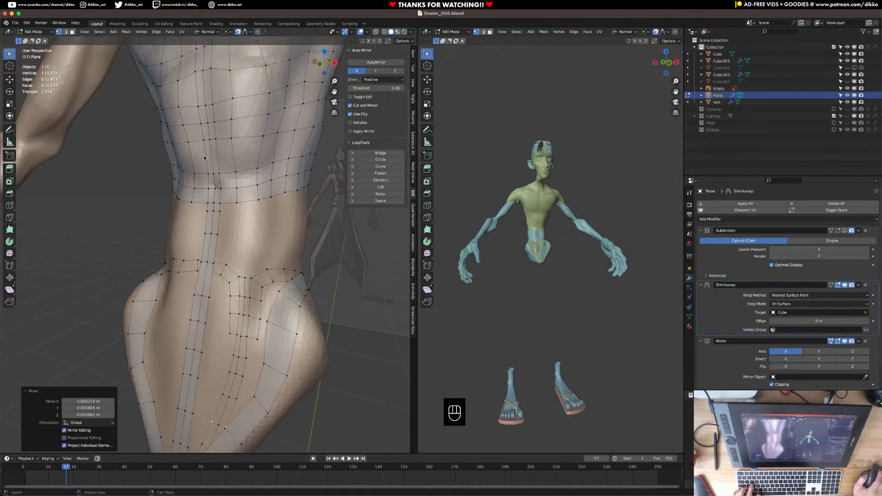
left_click(66, 32)
middle_click_drag(301, 292, 290, 274)
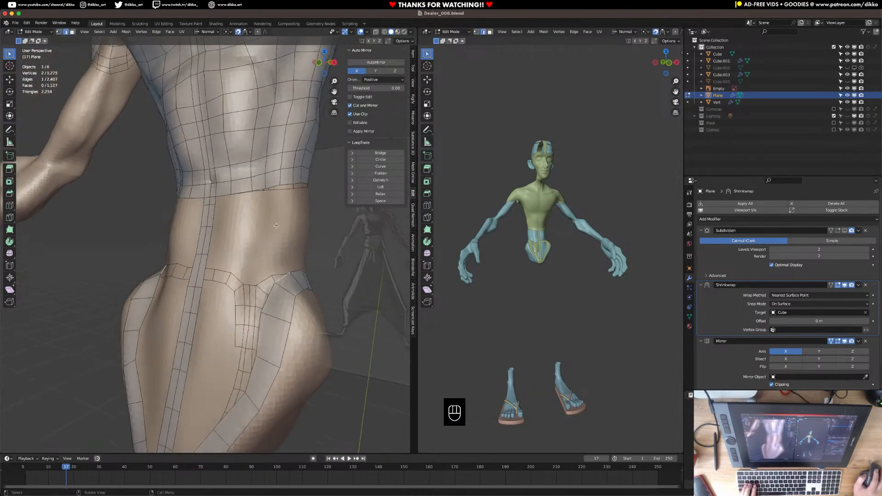
middle_click_drag(274, 184, 286, 291)
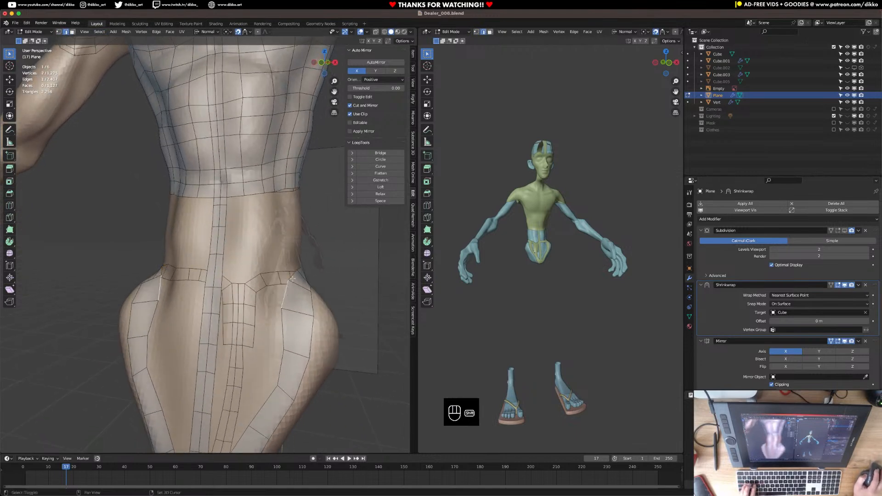
key("super+x")
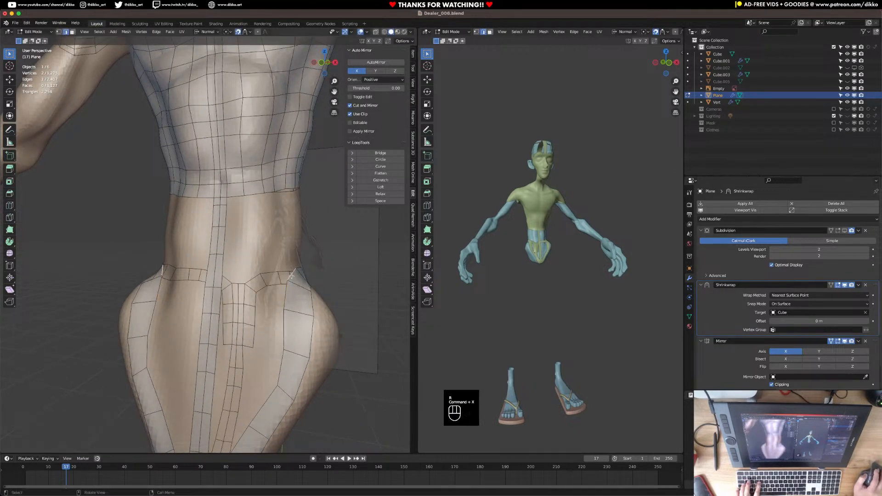
key("e")
left_click(296, 230)
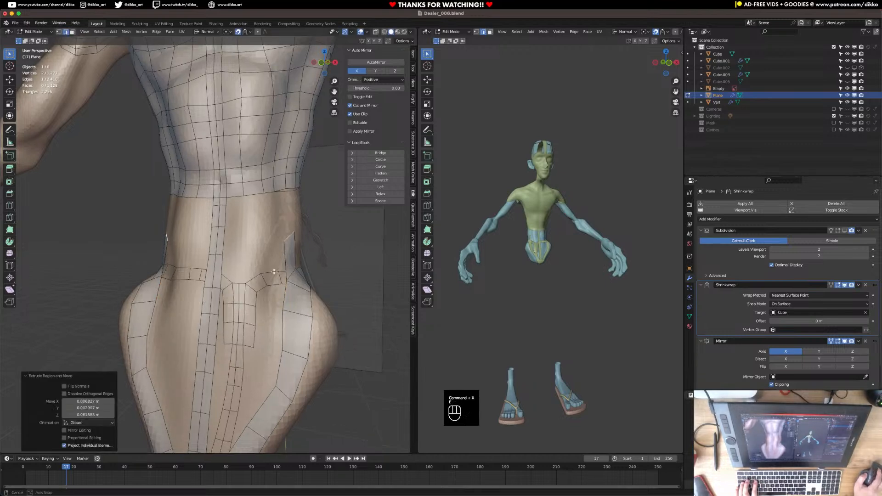
Fill a face across the front of the pelvis and divide it with evenly spaced loop cuts
middle_click_drag(296, 230, 219, 310)
key("f")
key("super+r")
left_click(237, 297)
right_click(238, 298)
mouse_move(238, 298)
middle_mouse_down()
mouse_move(216, 270)
mouse_move(216, 317)
mouse_move(223, 303)
middle_mouse_up()
Rotate and scale the top edge of the waist-side strip, and bridge it to the finished torso mesh with a face
left_click(265, 266)
key("r")
left_click(316, 267)
key("s")
left_click(307, 268)
middle_click_drag(307, 268, 246, 259)
left_click(247, 219, "shift")
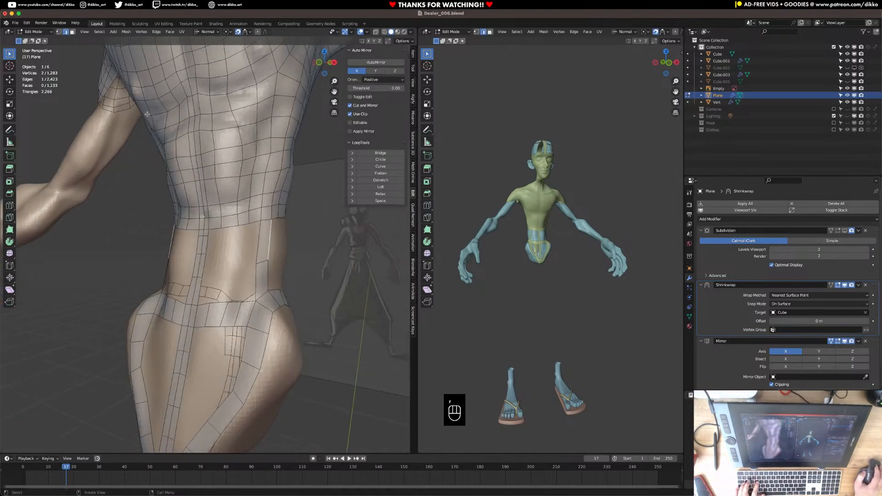
Add two loop cuts to the upper face of the waist-side strip and slide the cross edges for even spacing
key("super+r")
left_click(263, 247)
left_click(262, 263)
key("g")
key("g")
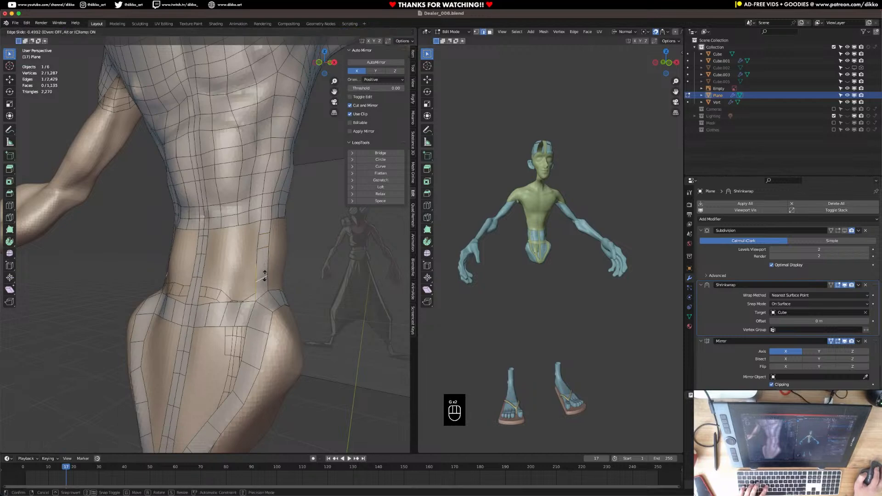
key("g")
key("g")
key("g")
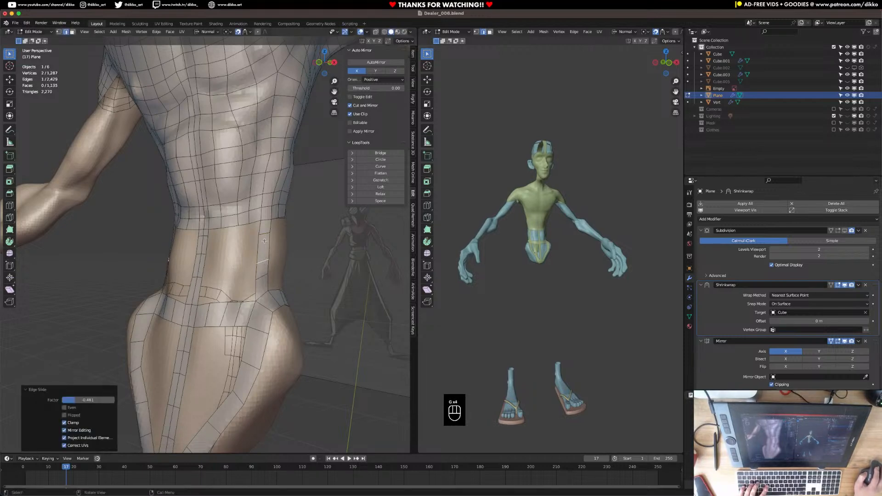
key("g")
left_click(265, 238)
Slide the cross edges of the centre strip on the lower abdomen to space them evenly between waist and pelvis
middle_click_drag(250, 250, 269, 252)
left_click(211, 279)
key("g")
key("g")
left_click(211, 284)
key("g")
key("g")
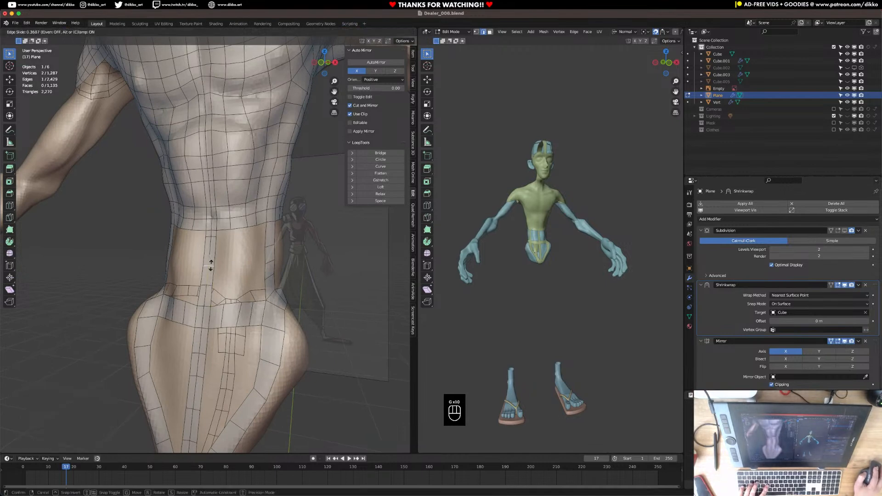
left_click(211, 264)
key("g")
key("g")
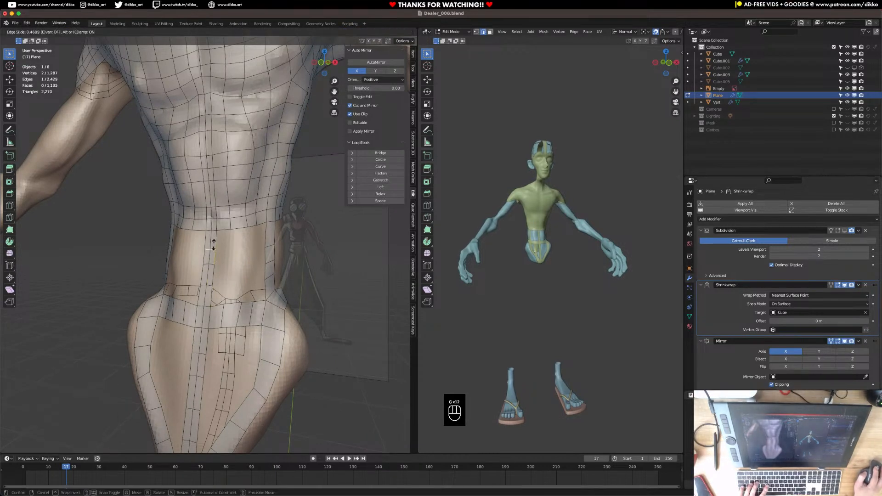
left_click(214, 247)
middle_click_drag(214, 247, 229, 242)
Fill a vertical face on the belly from the torso mesh to the pelvis band and divide it with three centred loop cuts
left_click(228, 243)
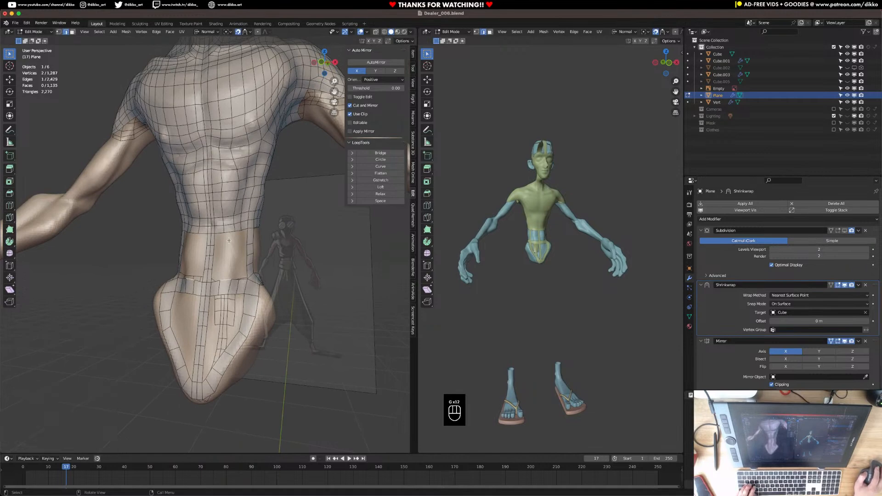
key("ctrl+r")
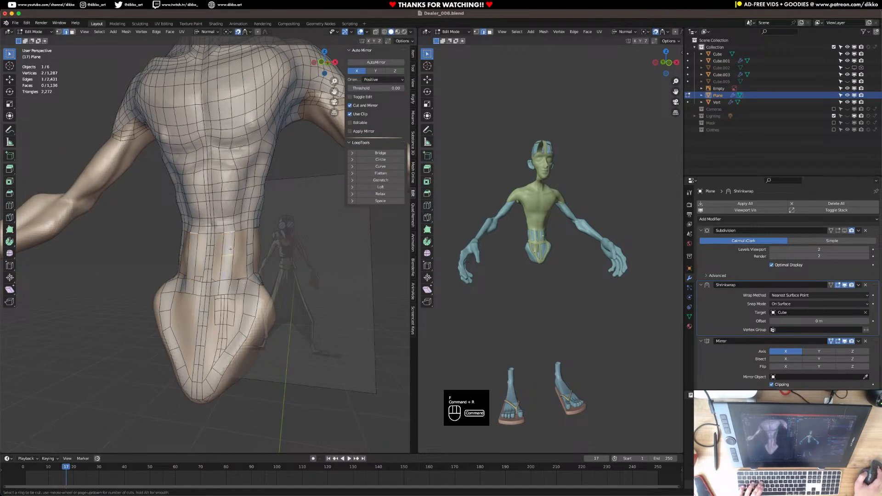
left_click(231, 249)
right_click(231, 249)
middle_click_drag(230, 248, 243, 252)
Slide a cross edge of the waist-side strip to align it with the new belly column
left_click(242, 241)
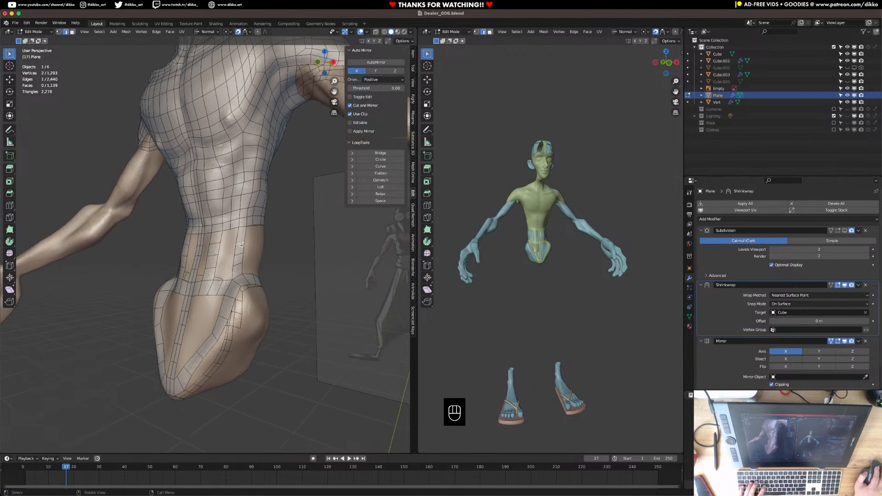
key("g")
key("g")
key("g")
key("g")
key("g")
key("g")
left_click(238, 263)
middle_click_drag(238, 263, 268, 263)
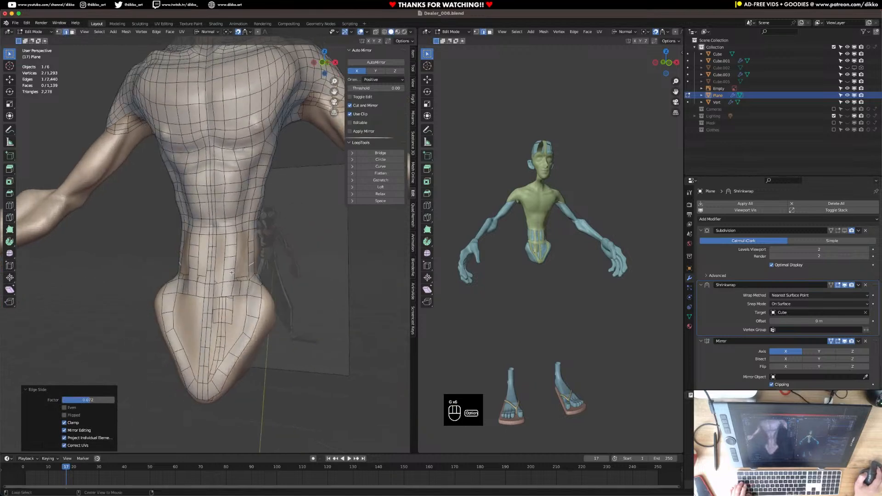
Grid fill the two open gaps on either side of the belly column
left_click(225, 274, "alt")
key("super+f")
left_click(225, 278)
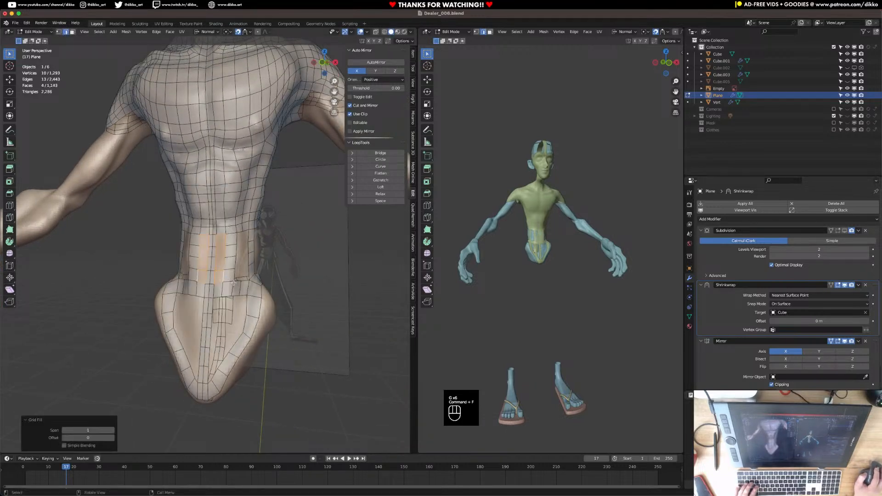
key("super+f")
left_click(237, 284)
middle_click_drag(236, 283, 261, 300)
Return to Object Mode, enable the Subdivision modifier in the viewport and save the file
key("Tab")
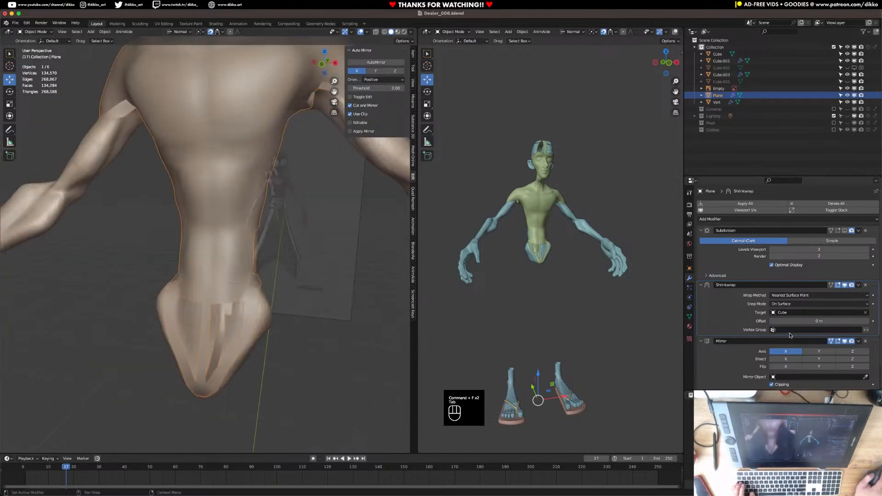
left_click(845, 231)
mouse_move(210, 360)
middle_mouse_down()
mouse_move(224, 351)
mouse_move(214, 352)
middle_mouse_up()
key("super+s")
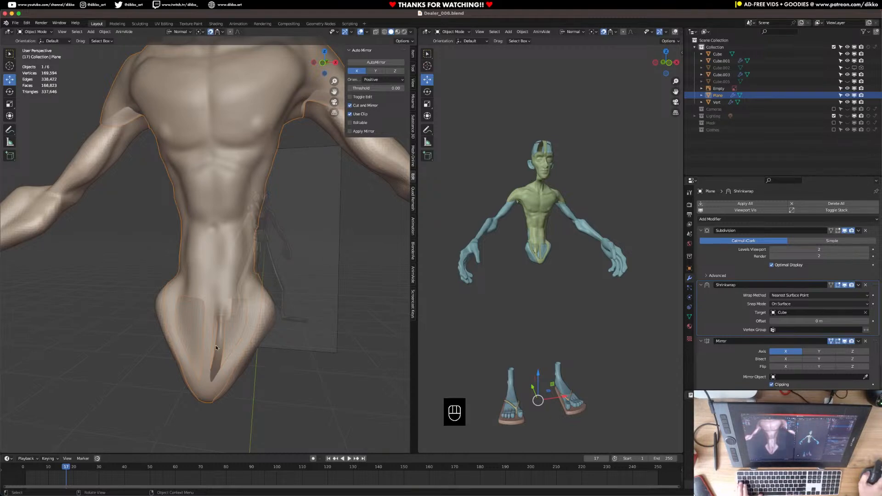
Isolate the retopology mesh in local view, examine its smoothed chest, shoulders and neck, and save the file
middle_click_drag(214, 352, 159, 348)
key("KP_Divide")
scroll(275, 170, "up", 4)
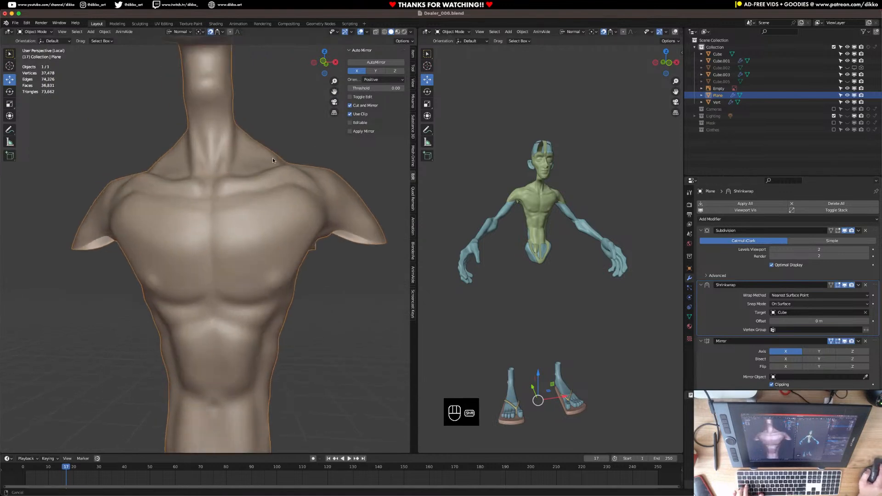
middle_click_drag(275, 170, 285, 251, "shift")
key("super+s")
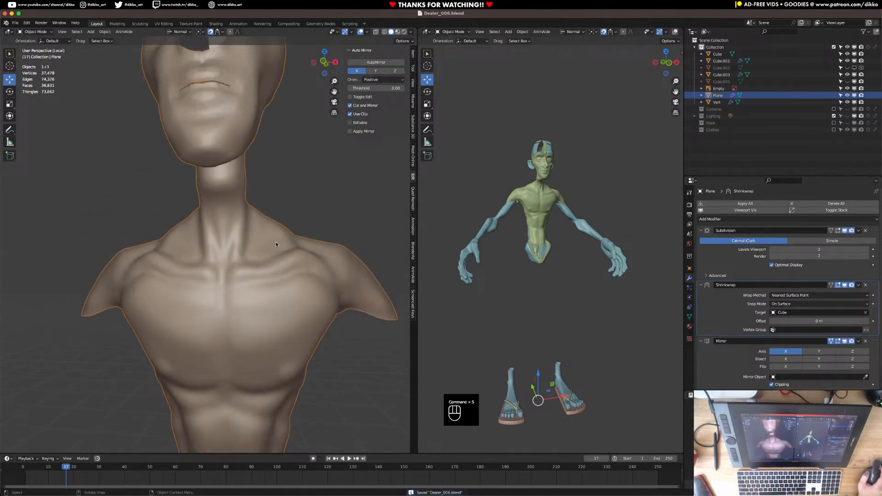
Examine the smoothed face, mouth, neck and shoulders of the isolated retopology mesh from several angles
scroll(250, 247, "down", 3)
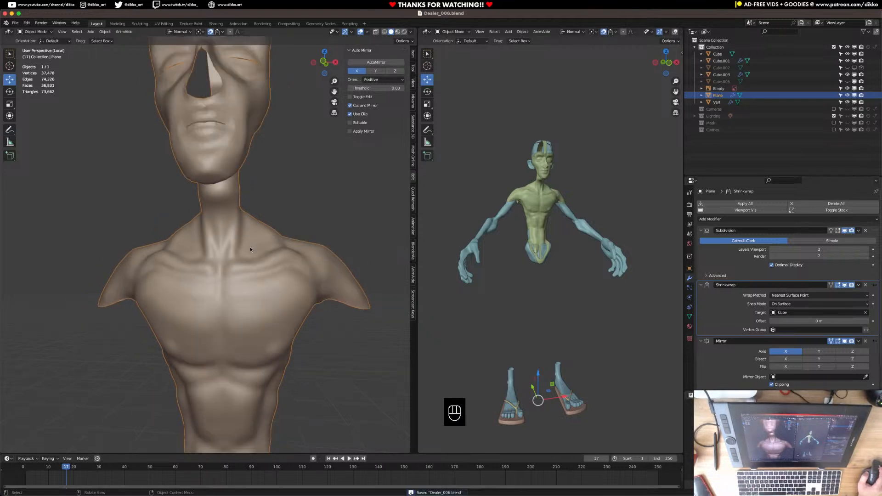
mouse_move(252, 254)
middle_mouse_down()
mouse_move(250, 266)
mouse_move(277, 268)
mouse_move(250, 241)
middle_mouse_up()
scroll(251, 241, "up", 3)
middle_click_drag(269, 191, 232, 261)
scroll(224, 216, "up", 3)
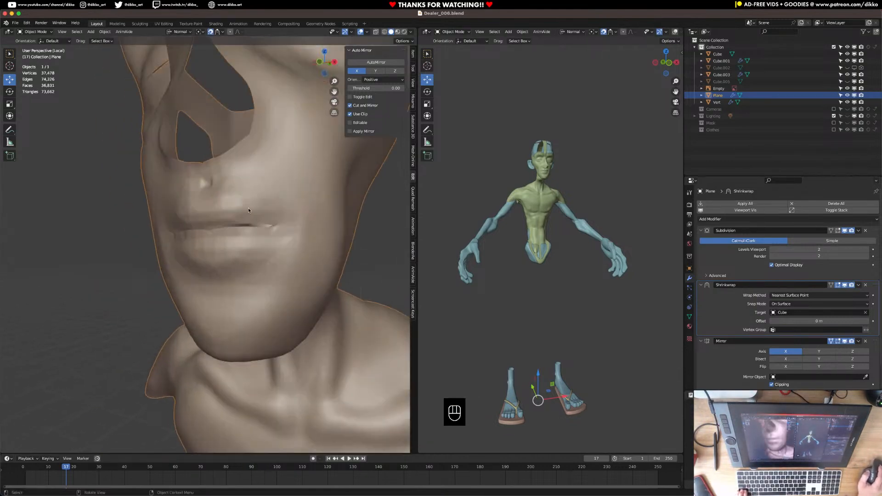
middle_click_drag(236, 264, 253, 256)
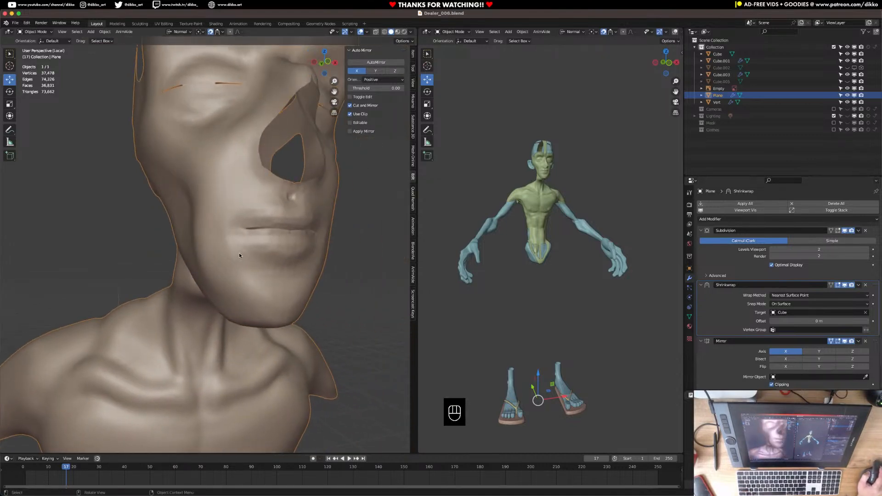
middle_click_drag(239, 252, 262, 239)
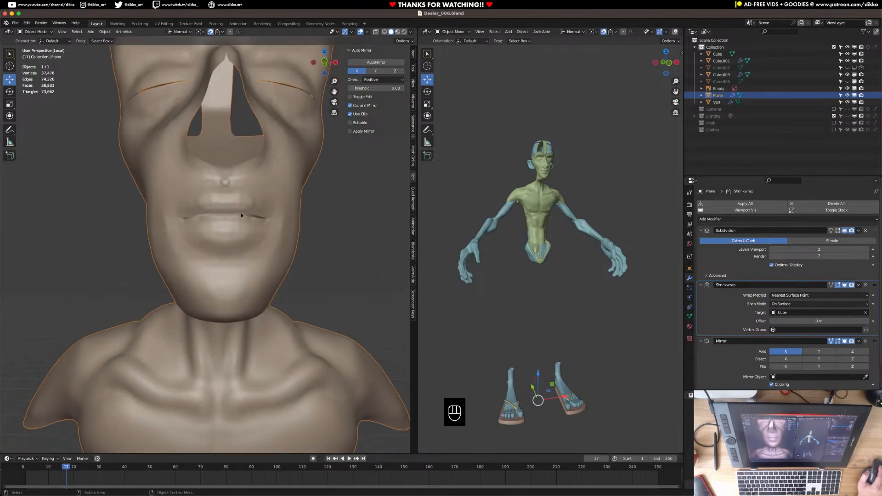
scroll(229, 198, "down", 5)
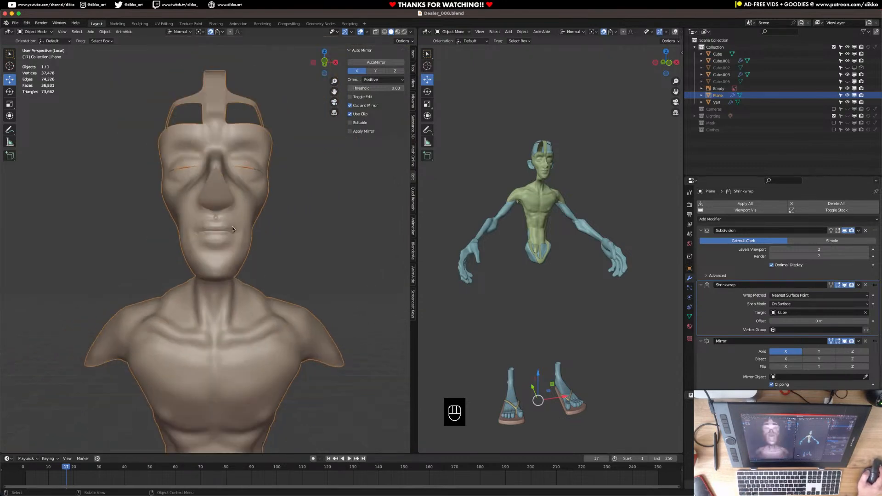
scroll(224, 222, "up", 3)
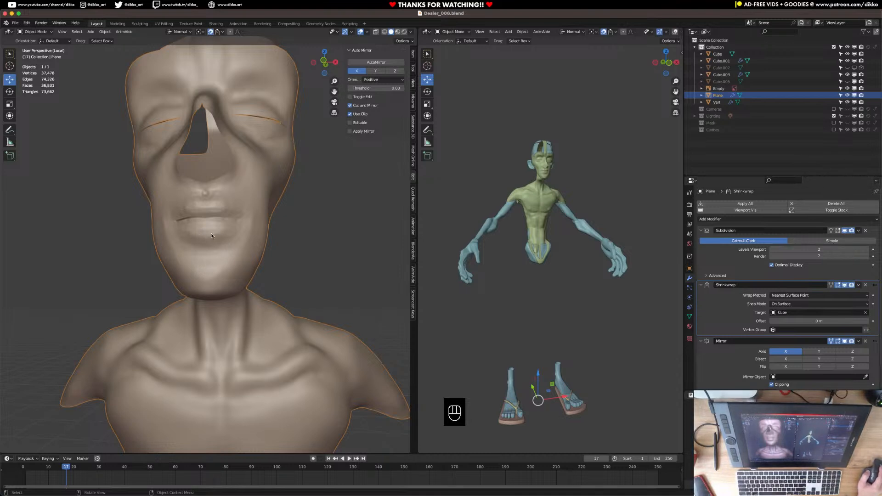
scroll(211, 236, "down", 5)
middle_click_drag(219, 282, 268, 290)
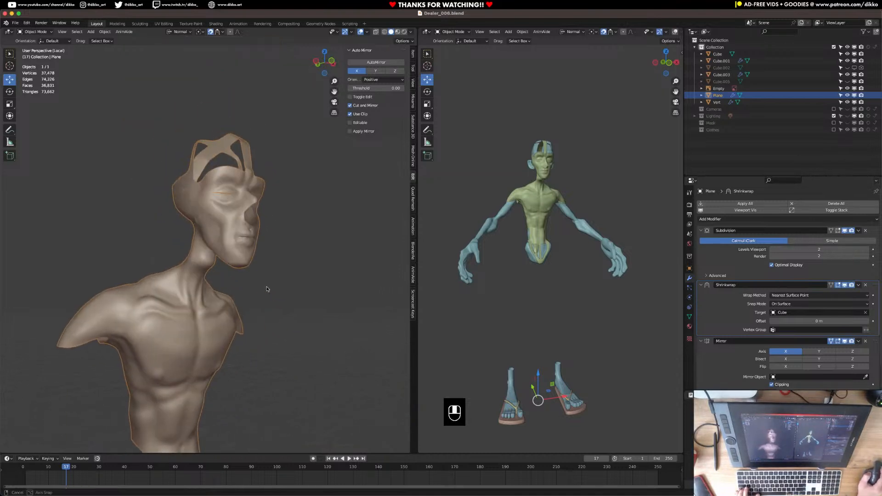
Restore the removed Subdivision modifier and collapse its settings in the modifier stack
left_click(865, 230)
key("super+z")
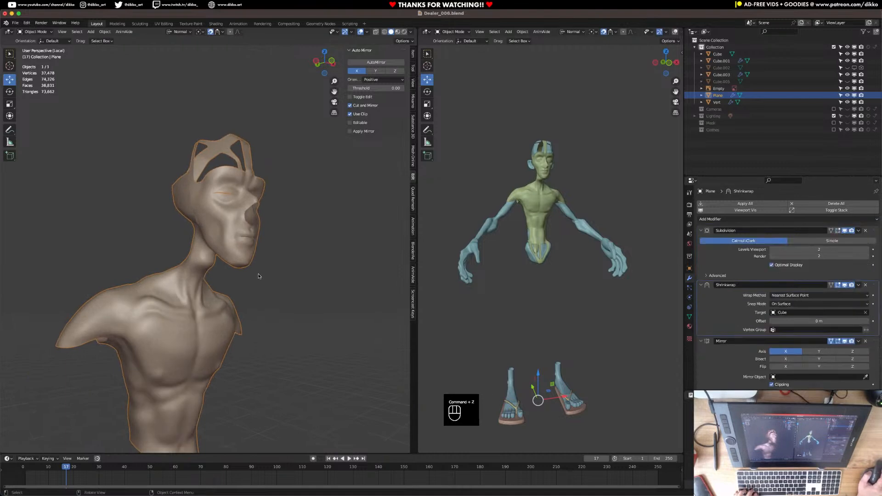
middle_click_drag(303, 348, 210, 265)
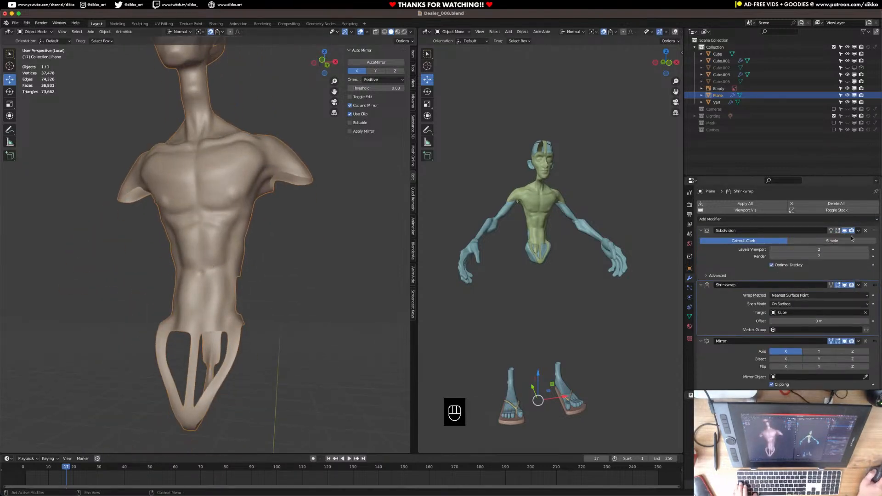
left_click(700, 231)
middle_click_drag(317, 340, 306, 337)
left_click(702, 231)
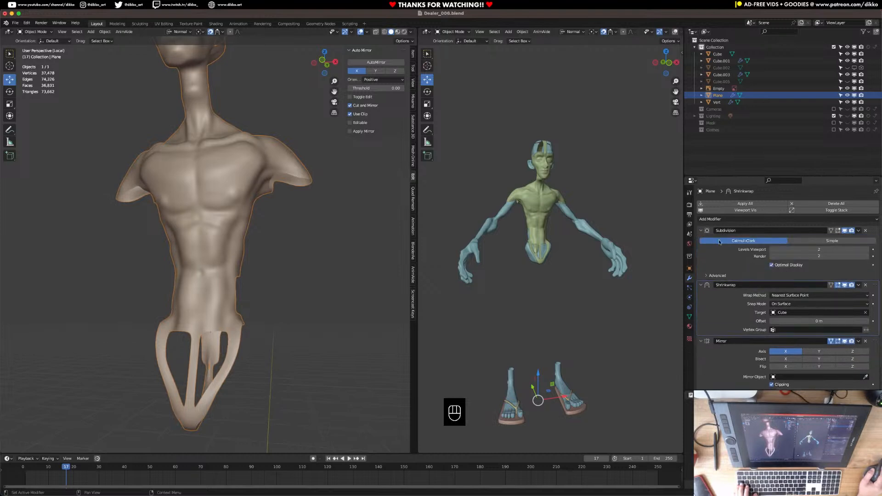
middle_click_drag(235, 171, 254, 287, "shift")
scroll(240, 221, "up", 1)
left_click(701, 230)
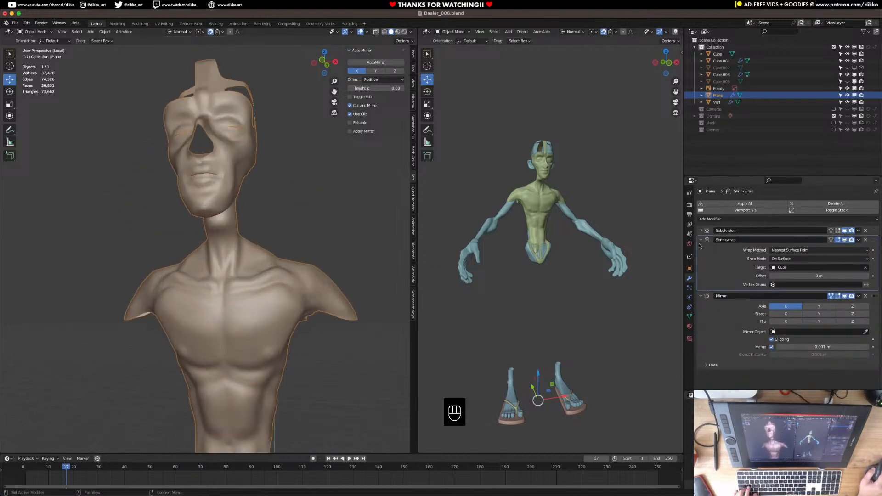
Try to move a newly added Multiresolution modifier further down the modifier stack, and remove it again
left_click(713, 220)
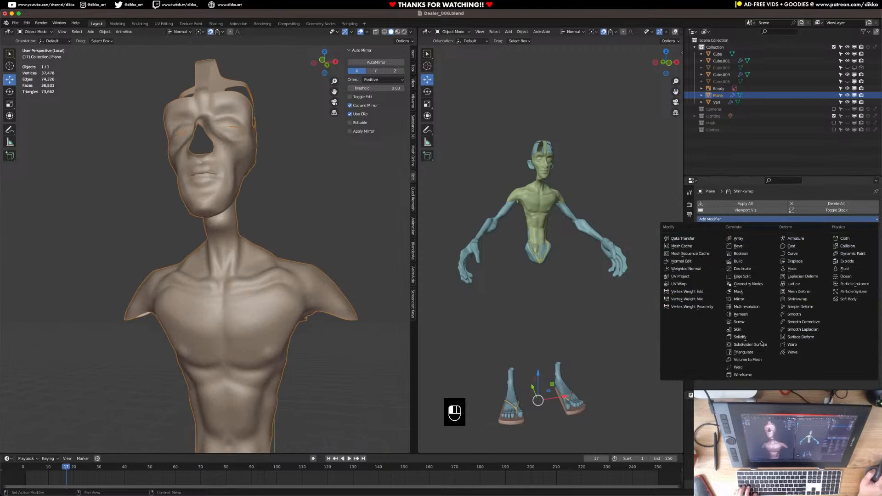
left_click(751, 307)
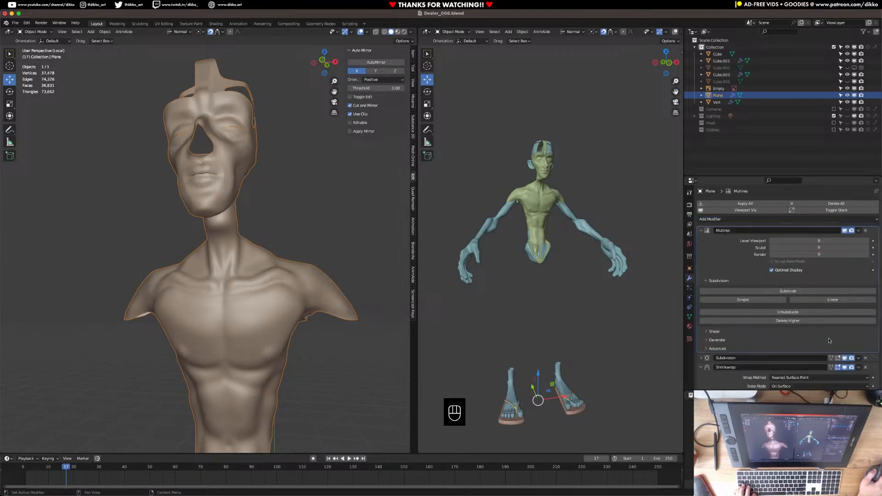
left_click(701, 231)
left_click_drag(872, 231, 859, 290)
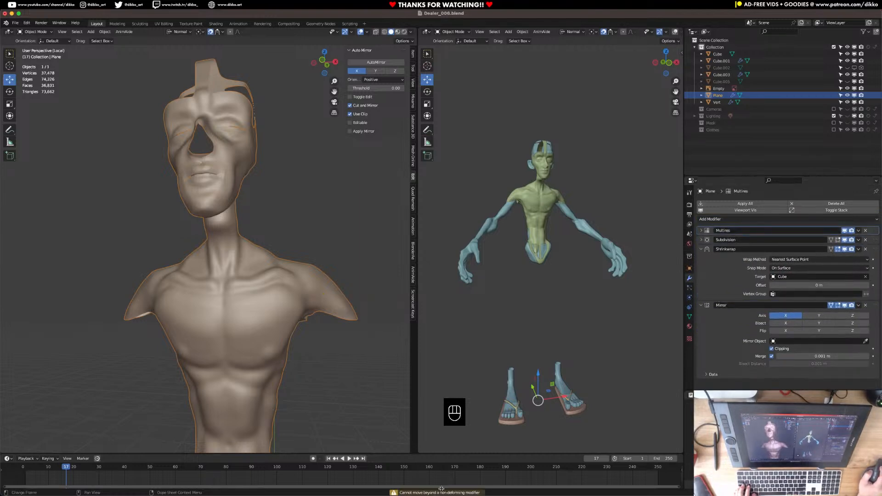
left_click(867, 231)
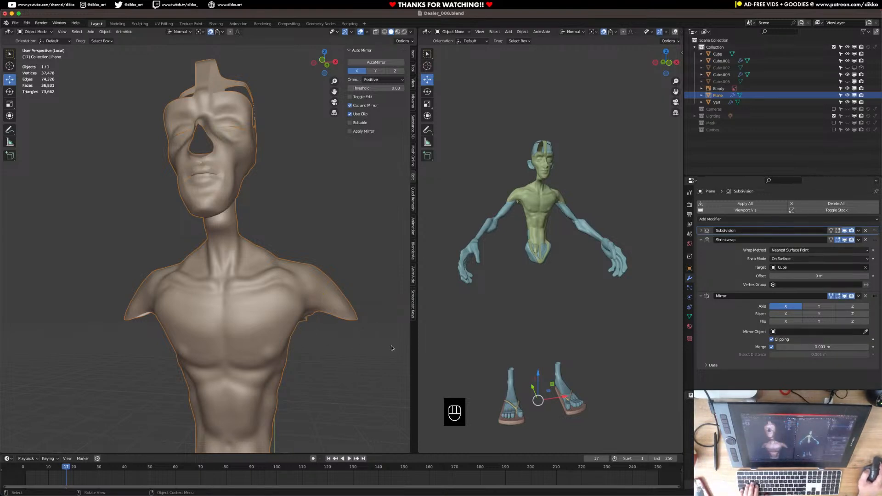
Show the Clothes collection and hide its trousers mesh to compare the clothing with the body
scroll(246, 361, "down", 1)
middle_click_drag(256, 357, 265, 337, "shift")
scroll(376, 366, "down", 1)
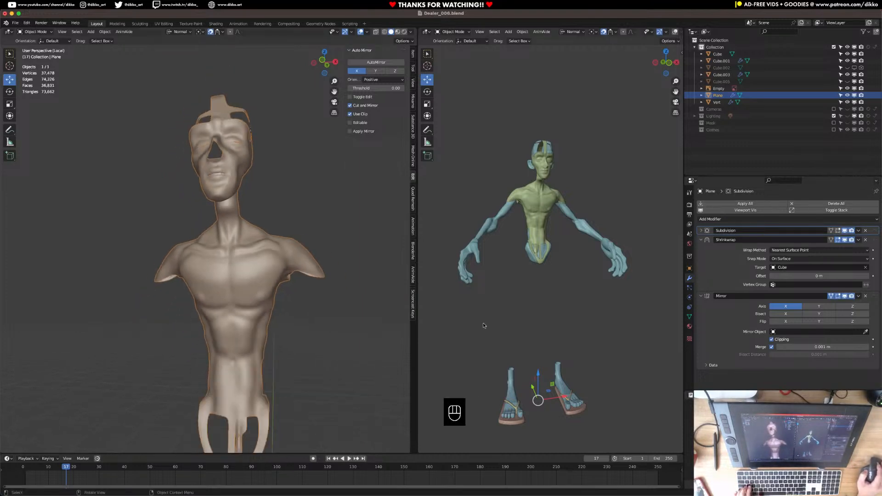
left_click(833, 130)
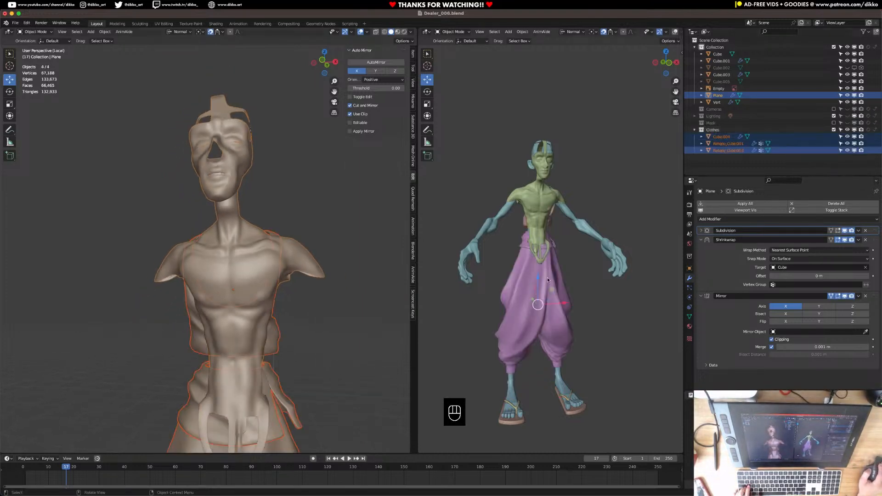
mouse_move(559, 277)
middle_mouse_down()
mouse_move(472, 279)
mouse_move(574, 278)
middle_mouse_up()
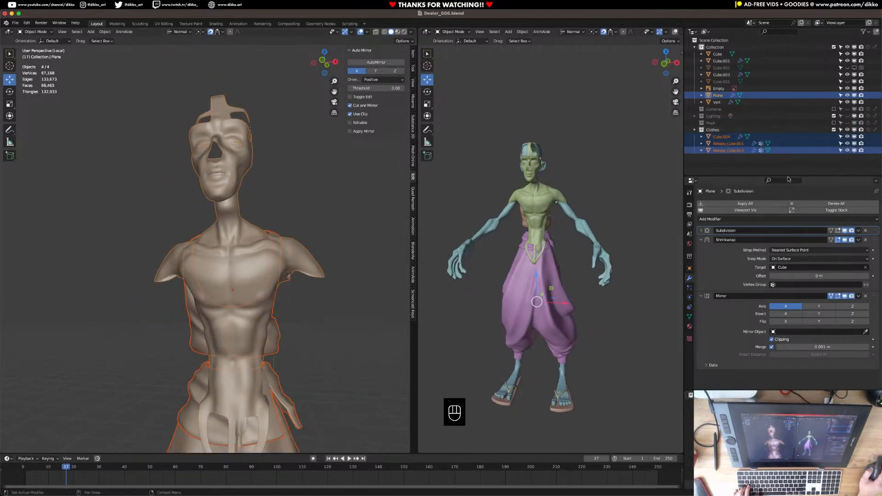
left_click(853, 151)
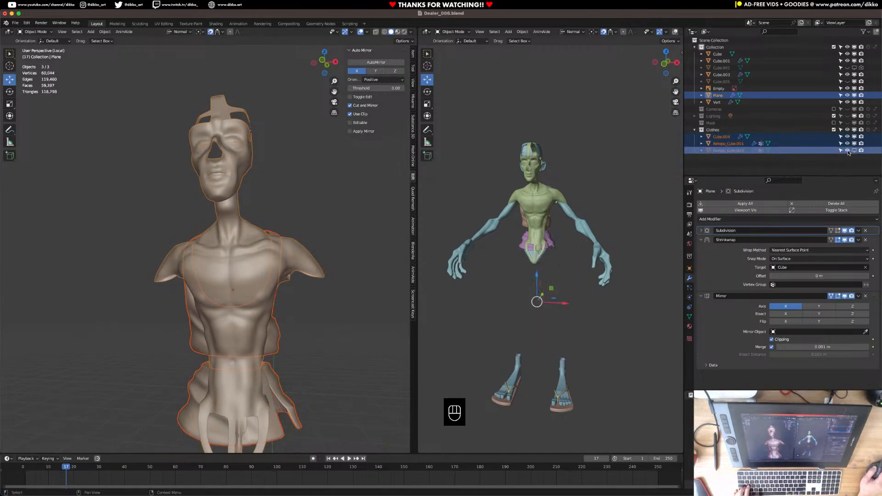
left_click(847, 151)
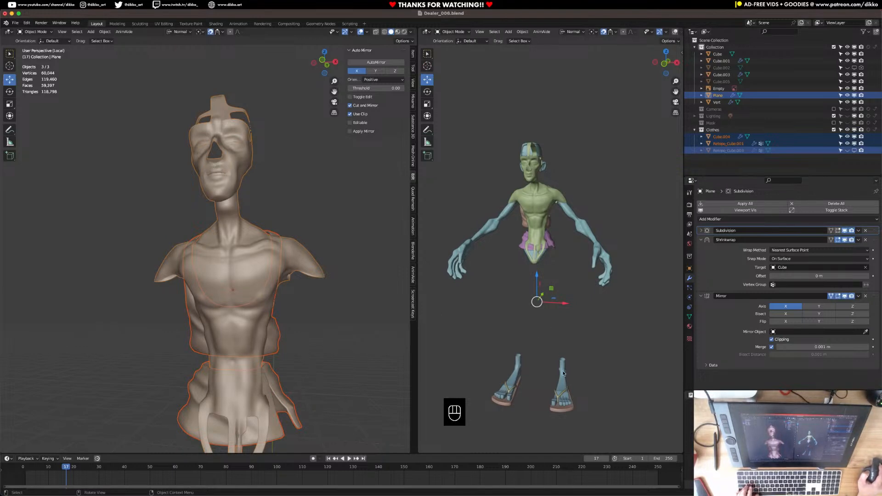
Try moving the waist cloth away from the hips and undo the move
scroll(199, 405, "up", 3)
middle_click_drag(197, 395, 168, 382)
left_click(201, 340)
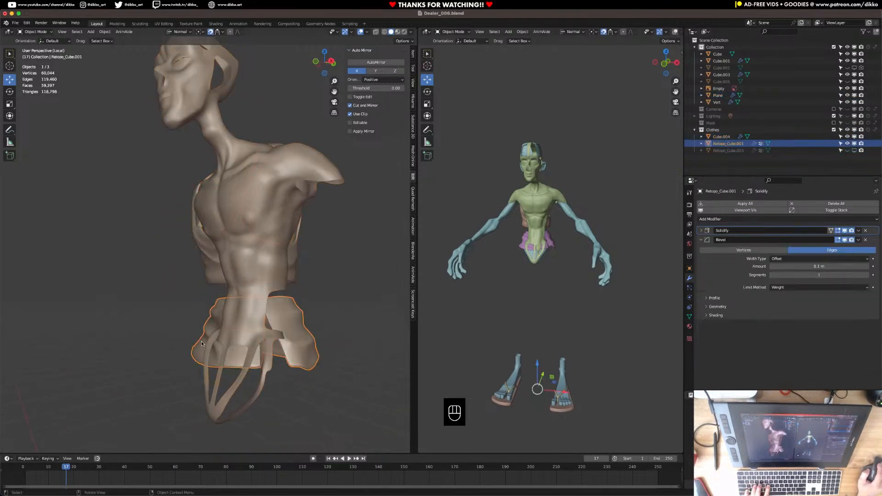
key("g")
key("super+z")
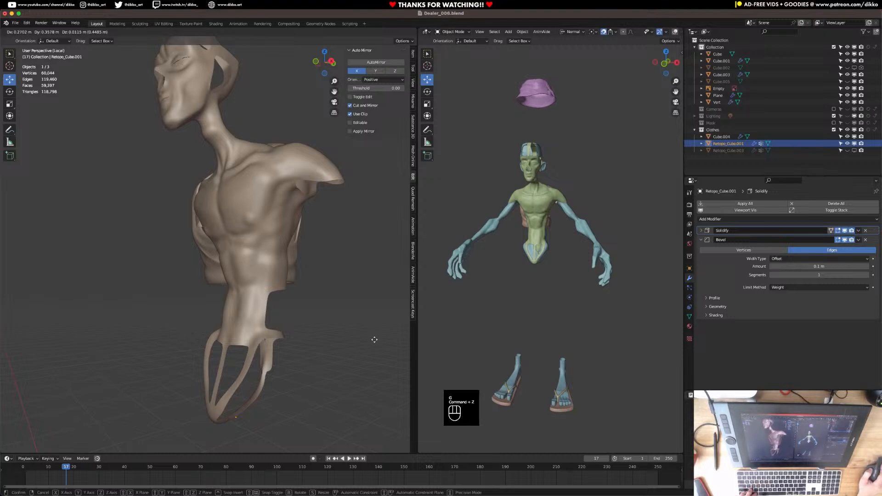
left_click(371, 341)
key("super+z")
middle_click_drag(322, 381, 312, 373)
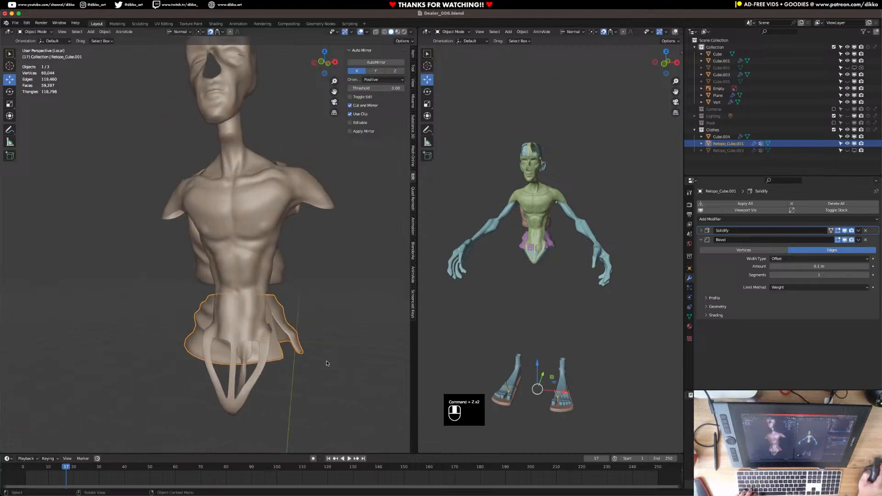
middle_click_drag(203, 379, 299, 327)
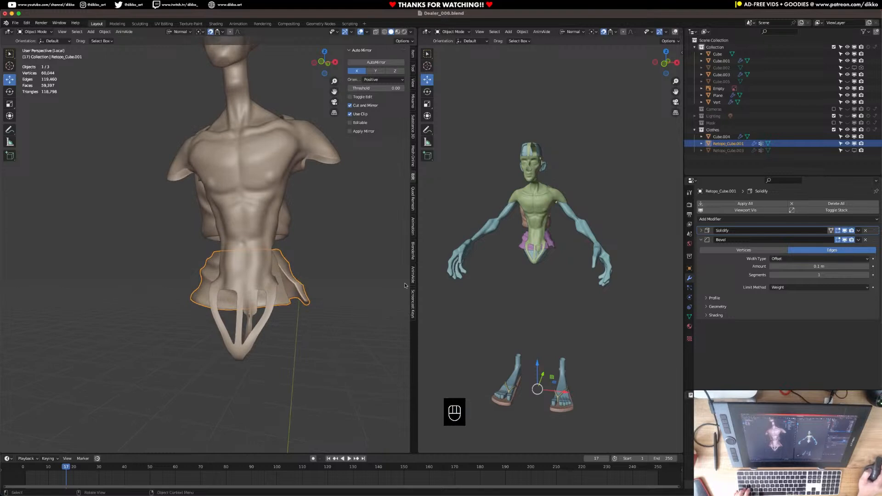
scroll(199, 423, "down", 2)
middle_click_drag(250, 416, 257, 363, "shift")
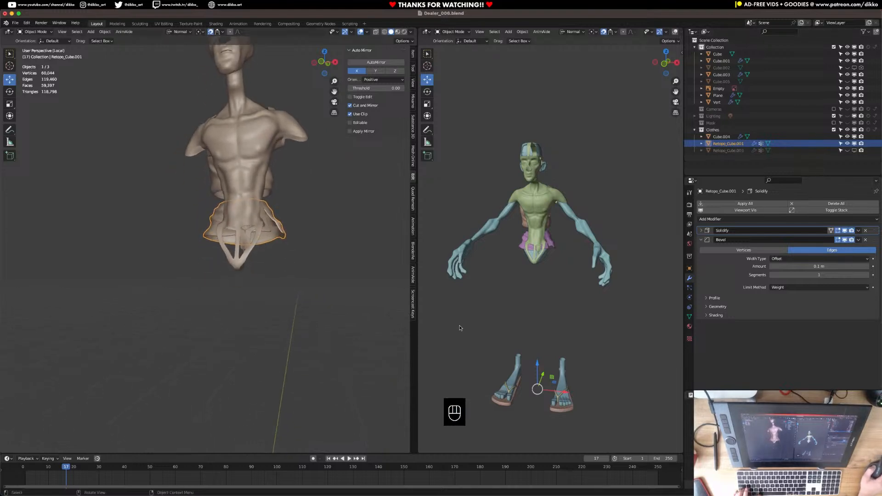
Exclude the Clothes collection, select the retopology mesh and leave local view
left_click(834, 130)
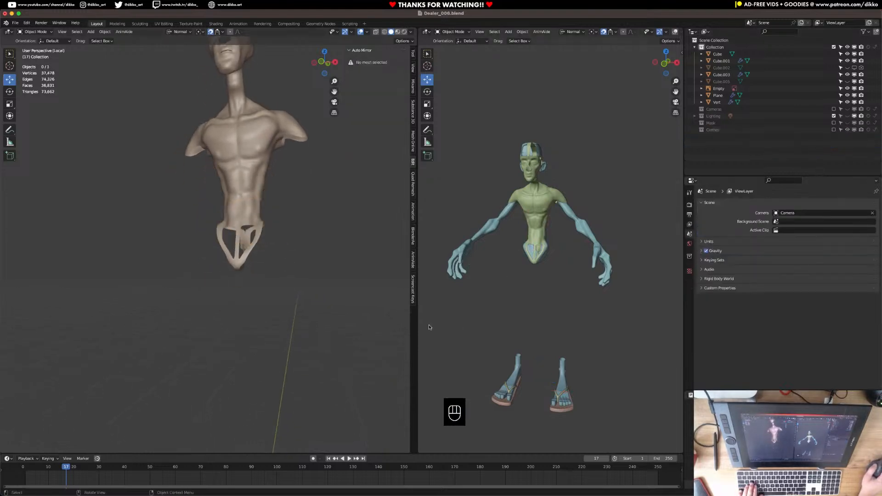
left_click(249, 252)
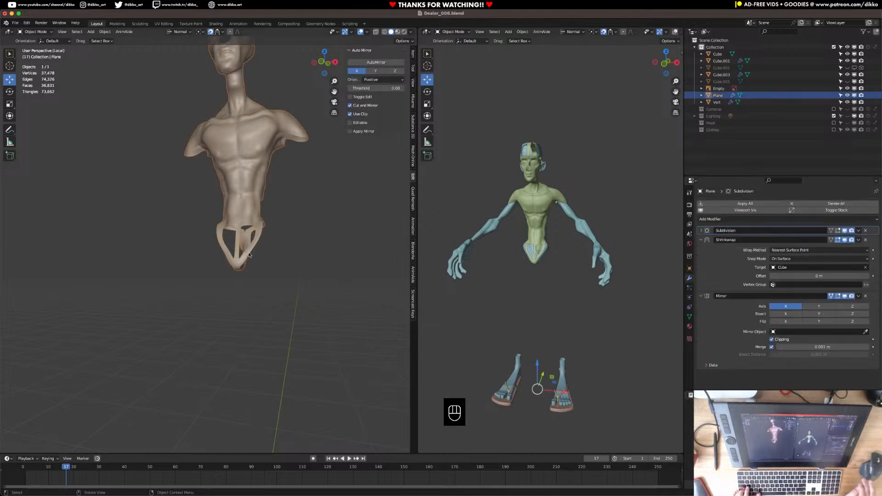
key("KP_Divide")
key("KP_Divide")
key("KP_Divide")
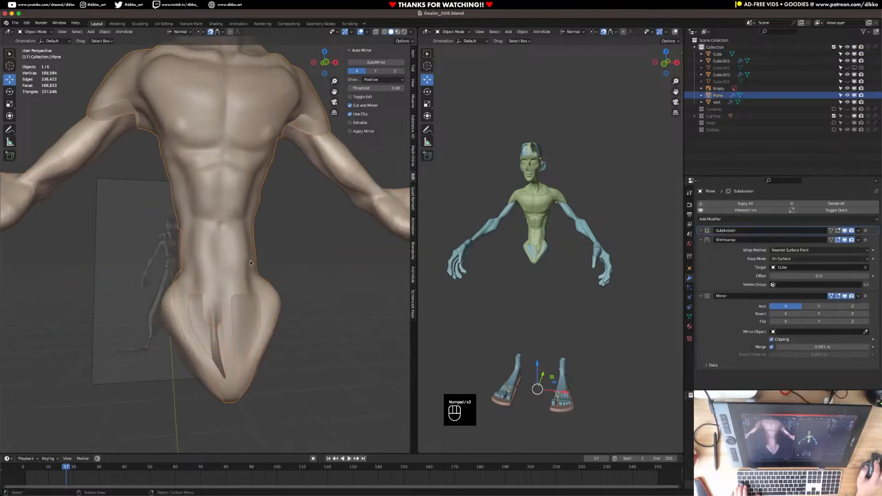
In Edit Mode, bridge the lower-back gap along the spine with a face joining the back to the buttock strip
key("Tab")
middle_click_drag(249, 260, 168, 176)
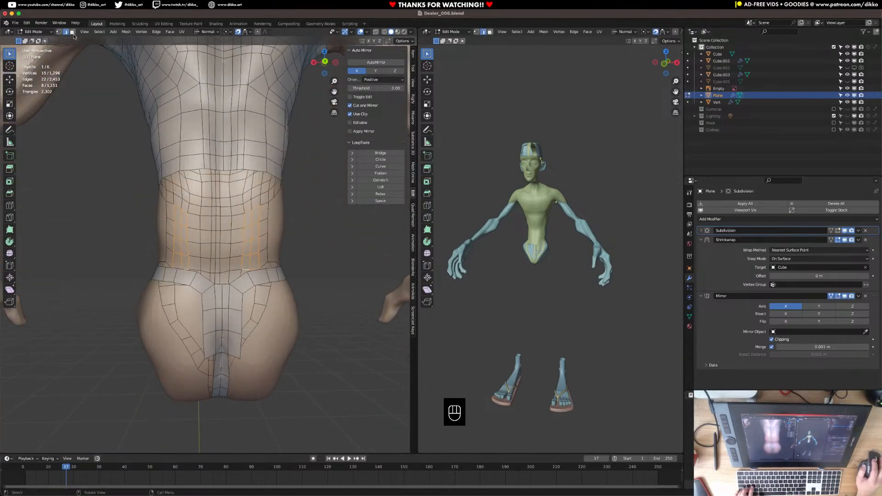
left_click(207, 276)
middle_click_drag(207, 276, 216, 274)
left_click(215, 170, "shift")
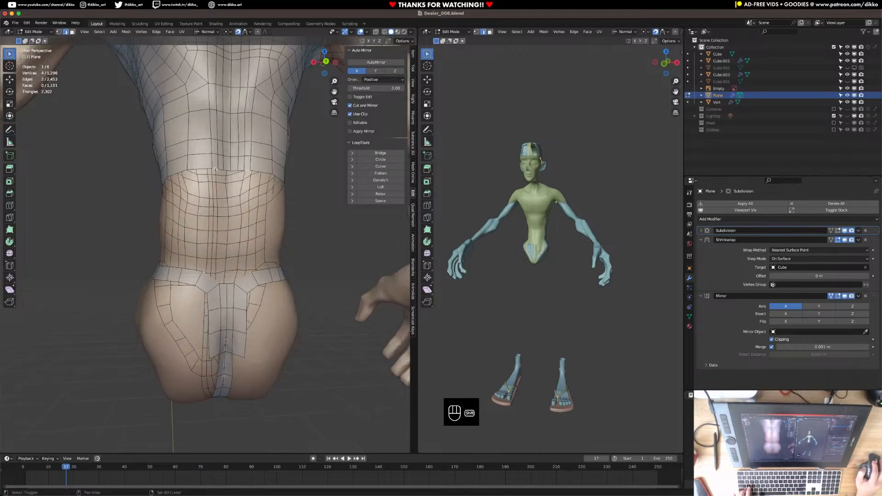
key("super+r")
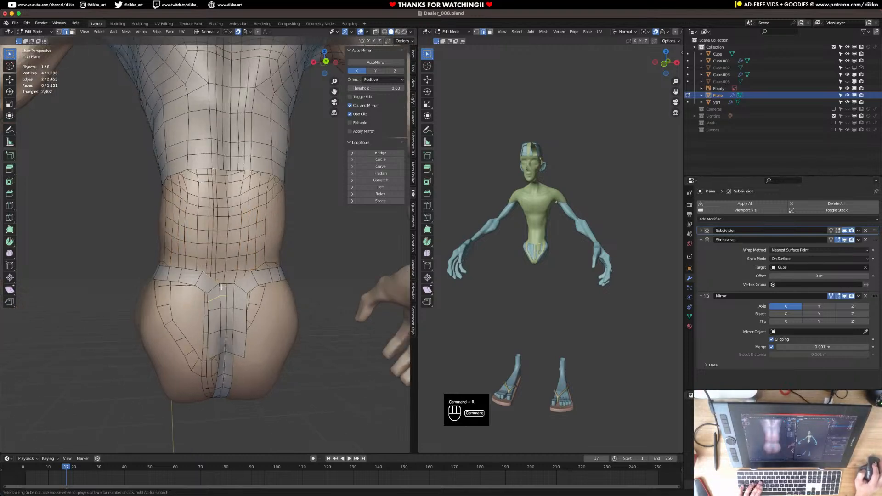
left_click_drag(223, 284, 206, 290)
middle_click_drag(205, 290, 202, 286)
left_click(227, 276)
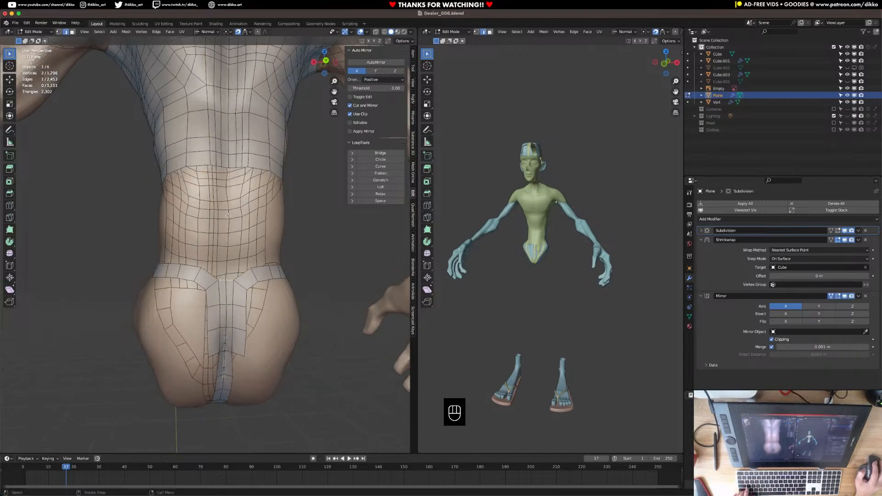
left_click(226, 165, "shift")
key("f")
Divide the new face along the spine into rows with a loop cut
middle_click_drag(226, 165, 176, 231)
key("super+r")
left_click(225, 224)
key("super+z")
key("super+r")
left_click(222, 225)
middle_click_drag(223, 225, 208, 265)
Fill the side of the lower back with quads between the upper back and the hip strip, adding a loop cut
left_click(221, 179)
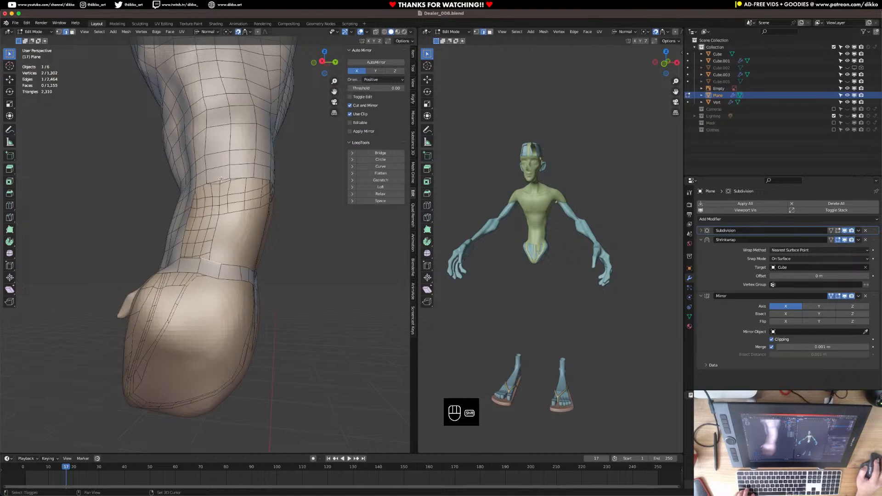
middle_click_drag(222, 211, 215, 241)
key("f")
key("f")
key("super+r")
left_click(215, 208)
right_click(216, 207)
left_click(216, 256)
key("f")
Add a loop cut to the central lower-back column between the two remaining narrow gaps
scroll(208, 268, "down", 3)
left_click(209, 226, "alt")
scroll(215, 240, "up", 3)
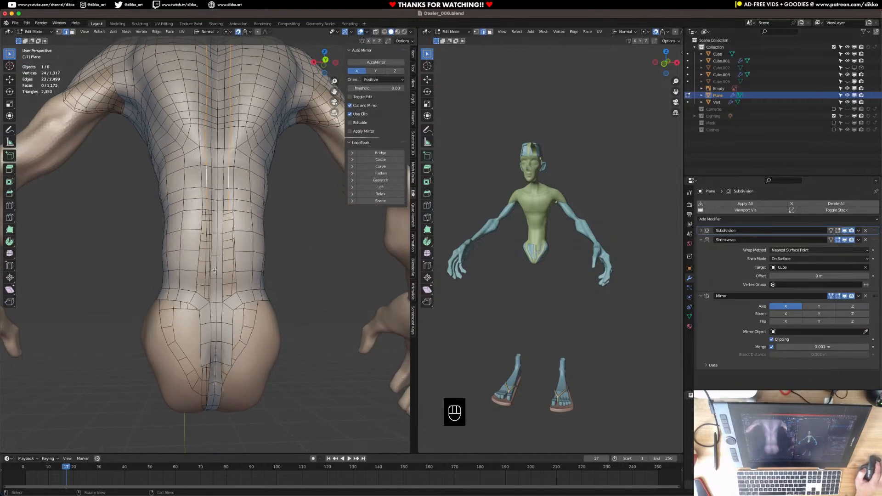
mouse_move(207, 273)
middle_mouse_down()
mouse_move(215, 121)
mouse_move(228, 119)
mouse_move(210, 267)
middle_mouse_up()
key("super+r")
left_click(205, 272)
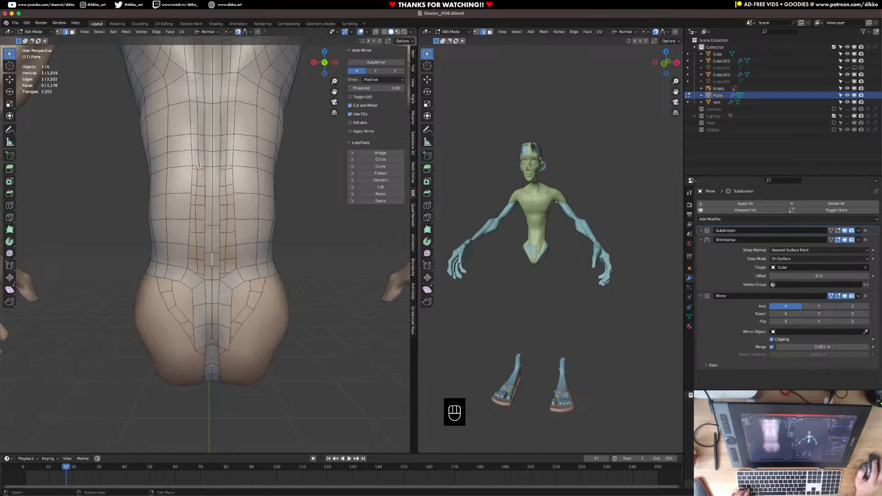
Fill the upper part of the narrow lower-back gap beside the central column with quads
left_click(188, 202)
left_click(211, 210, "shift")
left_click(206, 210)
left_click(187, 205, "shift")
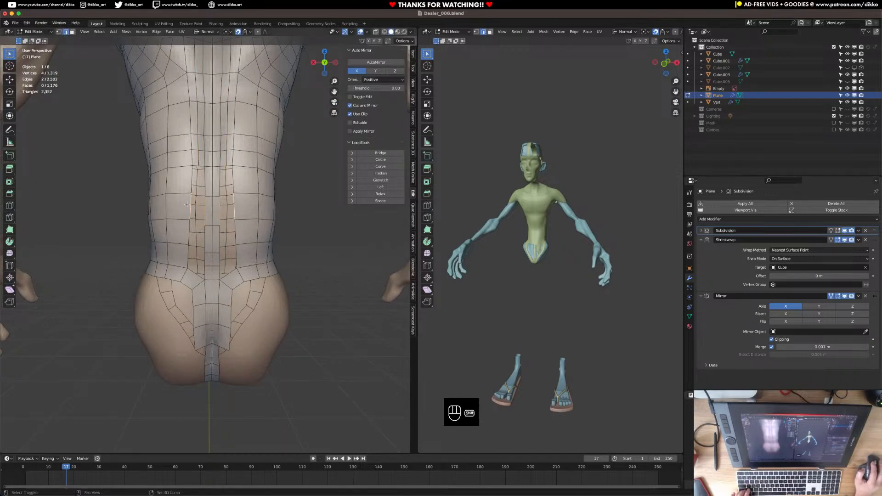
key("f")
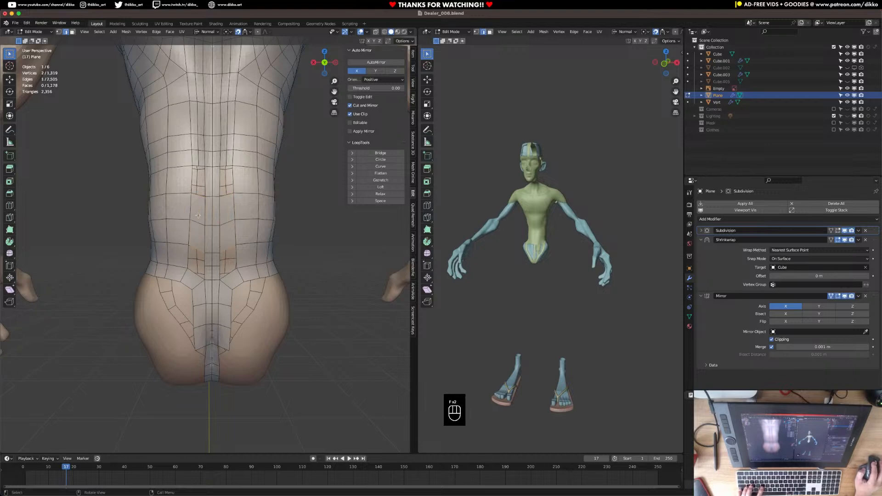
scroll(201, 265, "up", 2)
middle_click_drag(201, 265, 204, 272)
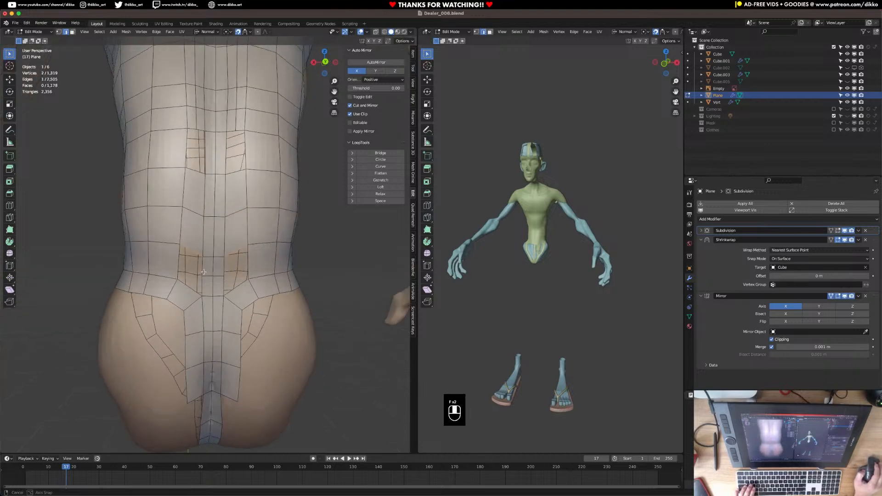
left_click(58, 31)
key("g")
left_click(207, 281)
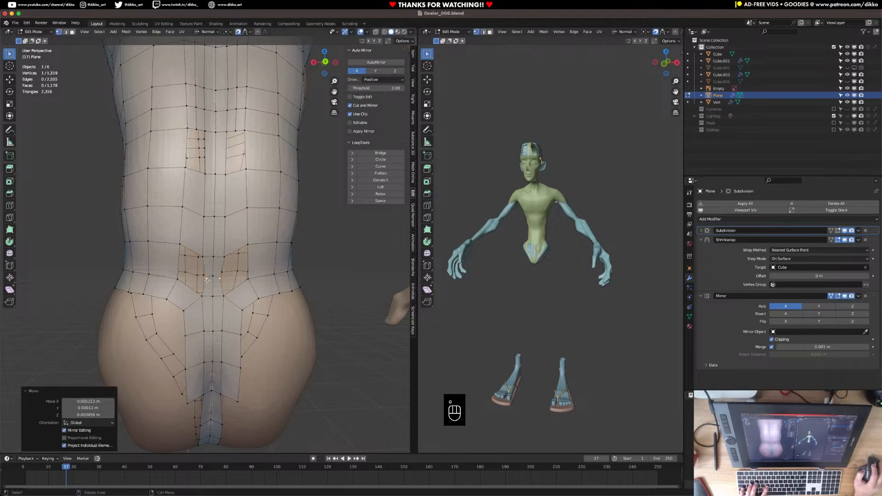
key("f")
key("super+z")
key("super+z")
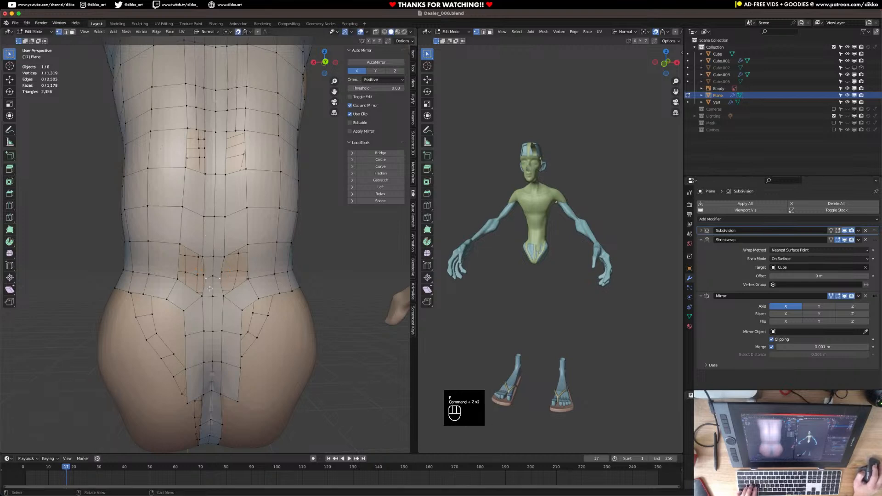
key("super+z")
Fill the bottom of the remaining lower-back gap with a face and subdivide its open upper edge once
left_click(65, 32)
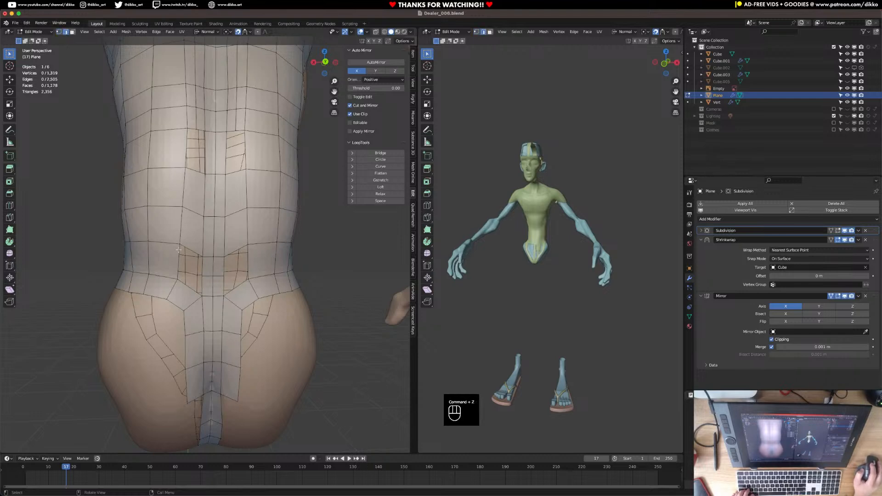
left_click(197, 284, "shift")
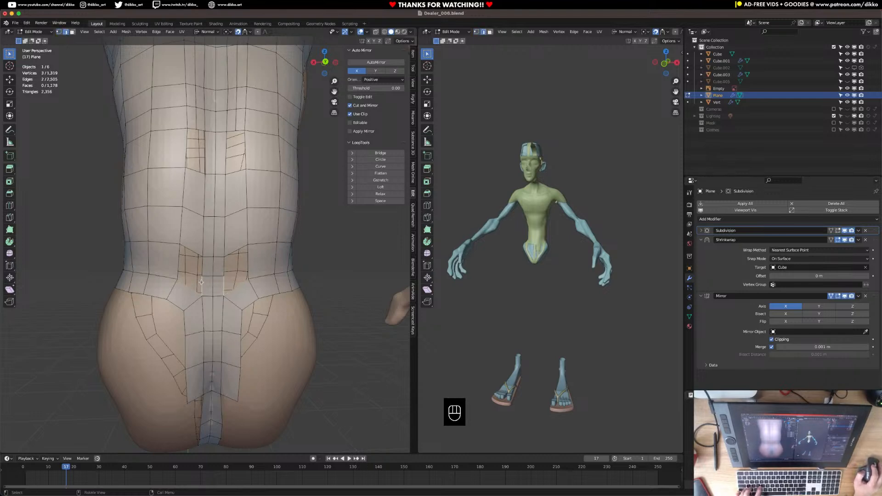
left_click(194, 286, "shift")
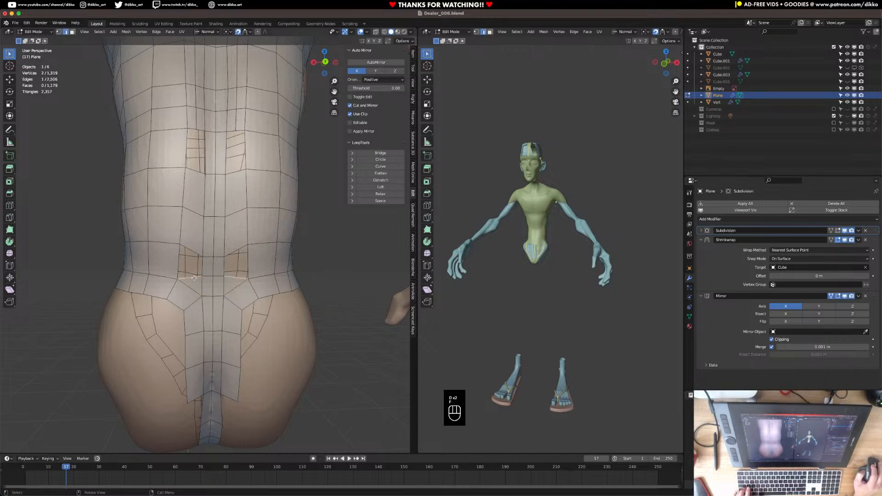
right_click(193, 278)
left_click(184, 294)
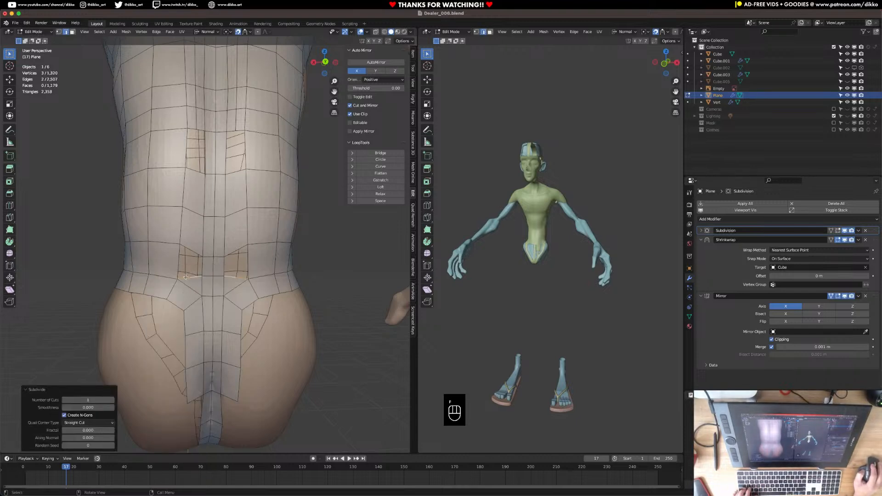
Add a loop cut down the lower-back column beside the spine and fill the remaining small gaps above and below it with quads
key("super+r")
left_click(188, 252)
right_click(188, 252)
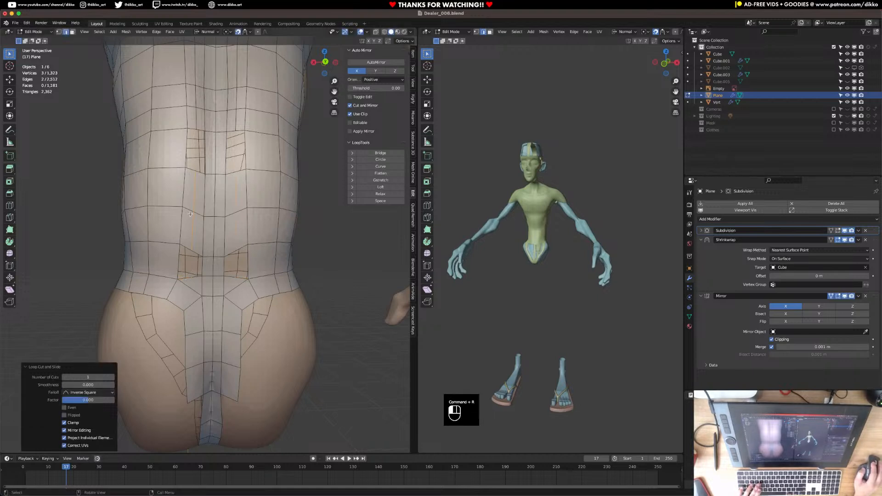
key("f")
key("f")
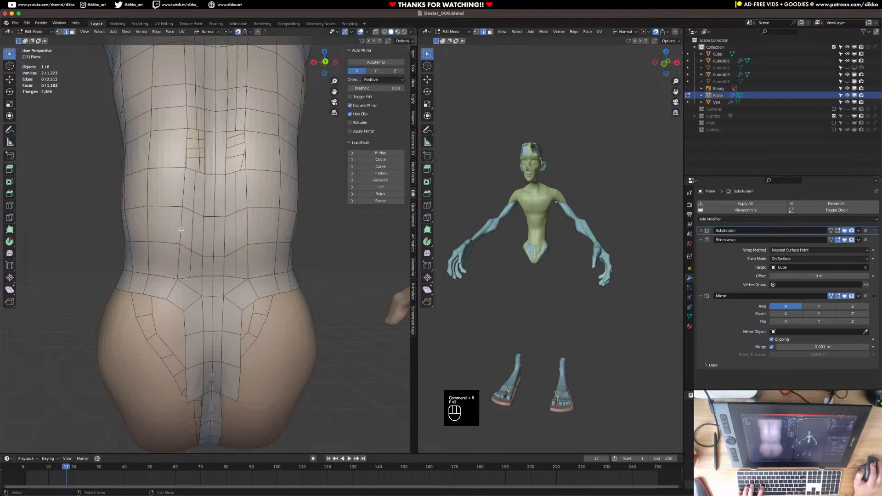
key("f")
key("f")
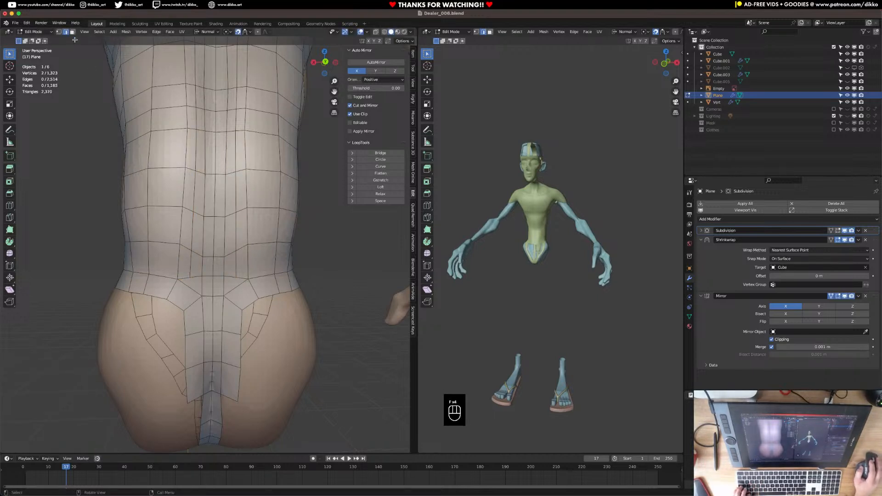
Select the face loop running down the back beside the spine and even it out with the Smooth tool
left_click(198, 266, "alt")
scroll(197, 266, "down", 3)
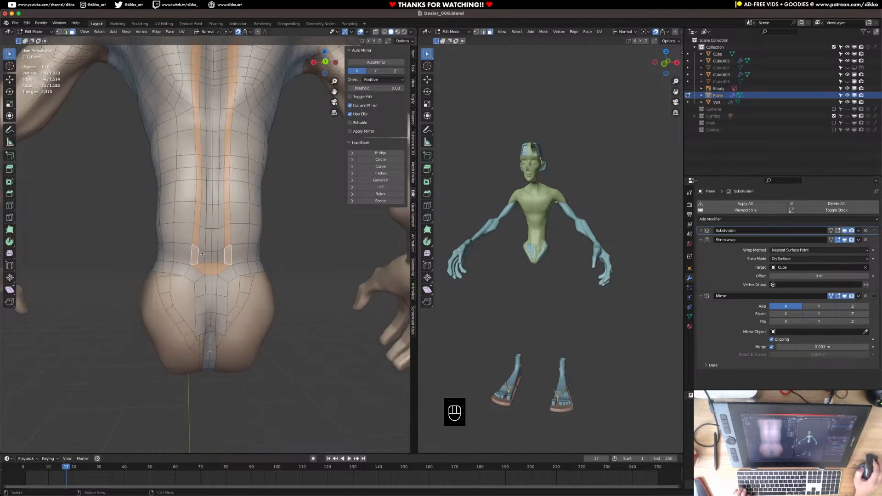
scroll(198, 265, "down", 4)
middle_click_drag(204, 266, 122, 196)
left_click(9, 253)
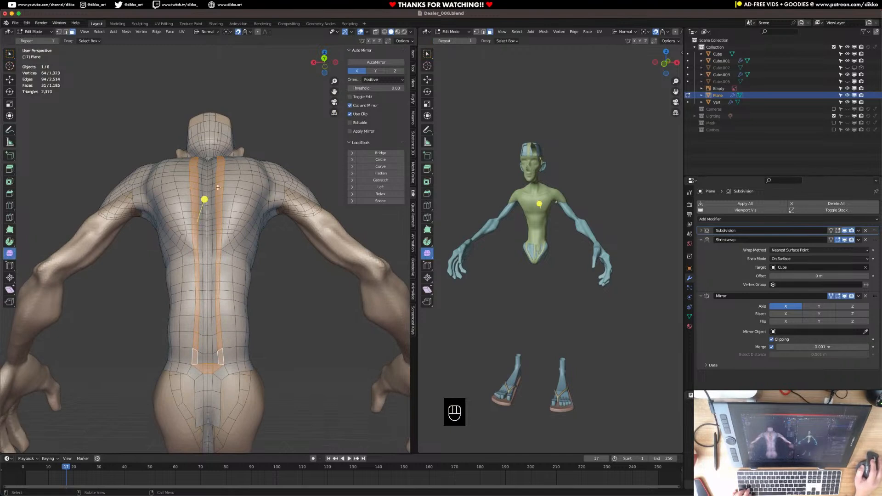
left_click_drag(206, 198, 214, 196)
left_click_drag(260, 178, 257, 191)
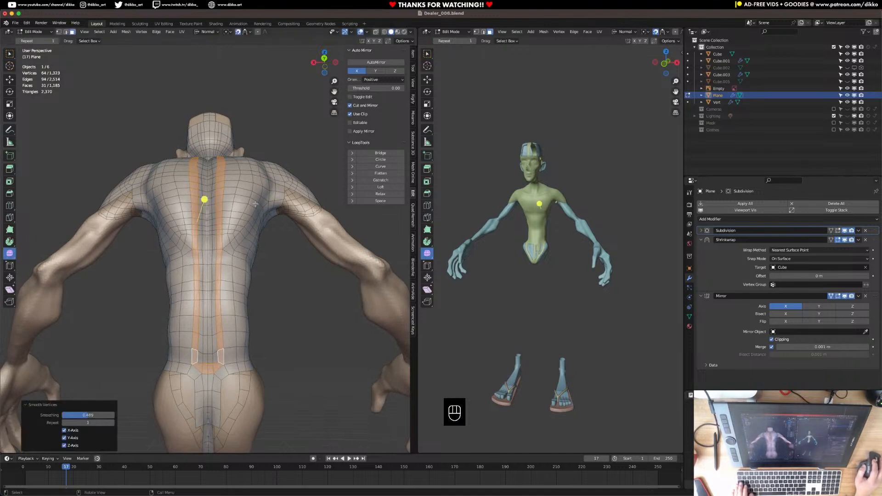
Switch to Object Mode and turn off the Subdivision modifier's viewport display
key("Tab")
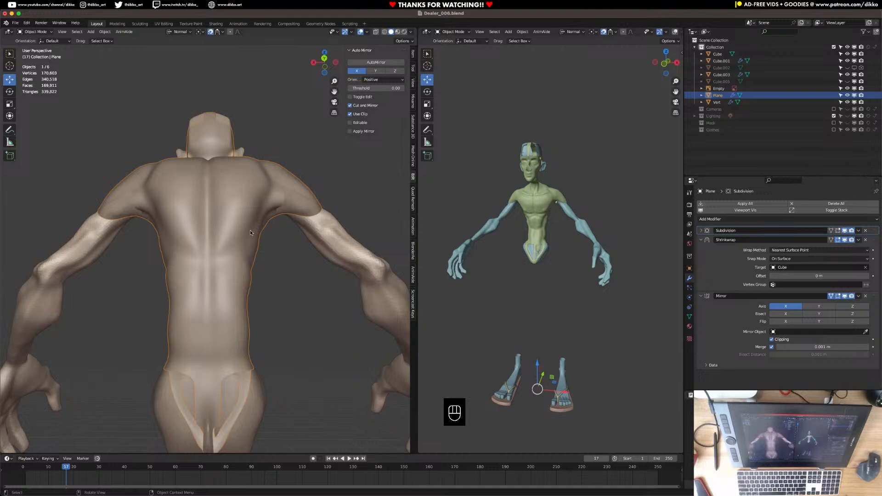
middle_click_drag(250, 232, 257, 339)
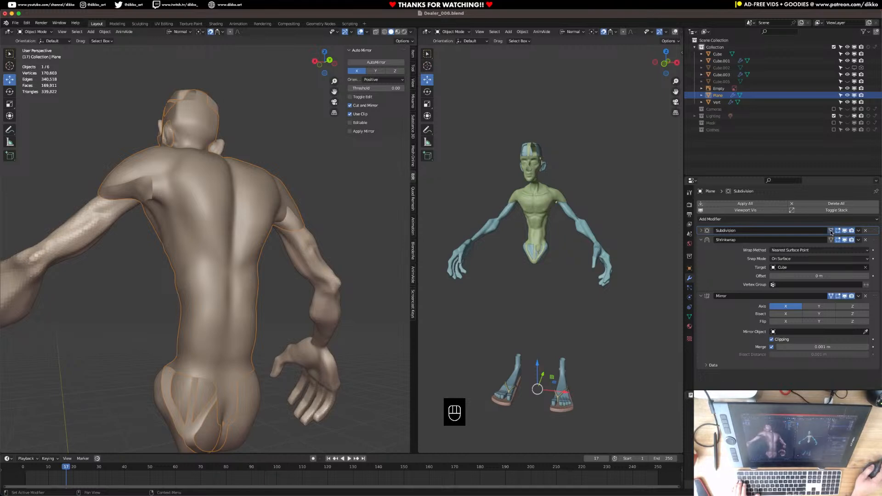
middle_click_drag(363, 372, 276, 354)
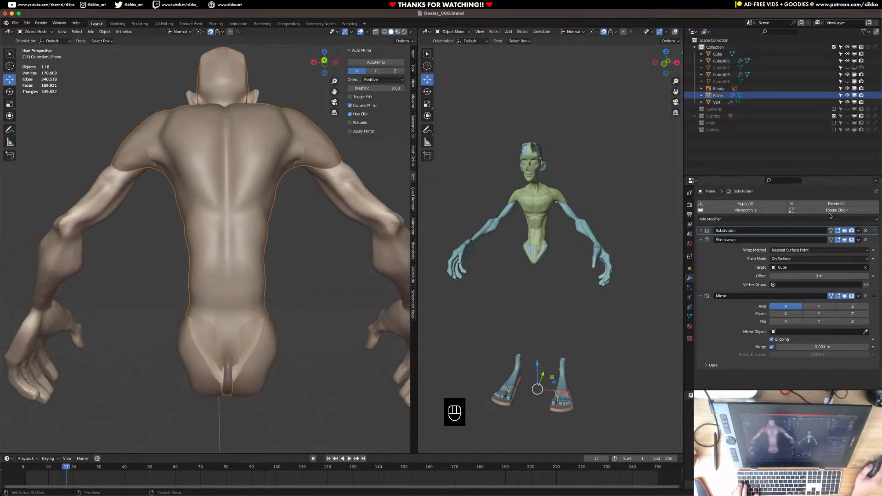
left_click(844, 231)
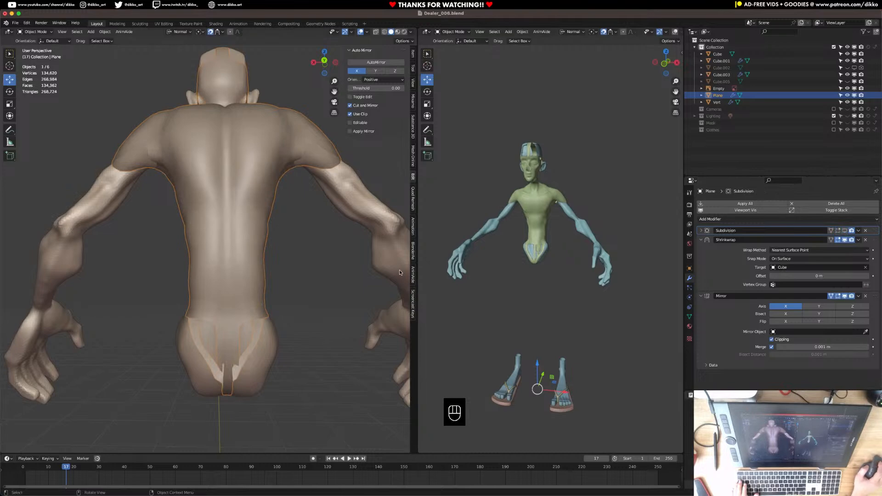
In Edit Mode, bridge the front pelvis between the side strip and the central column with a face and divide it using three loop cuts
middle_click_drag(219, 268, 314, 296)
key("Tab")
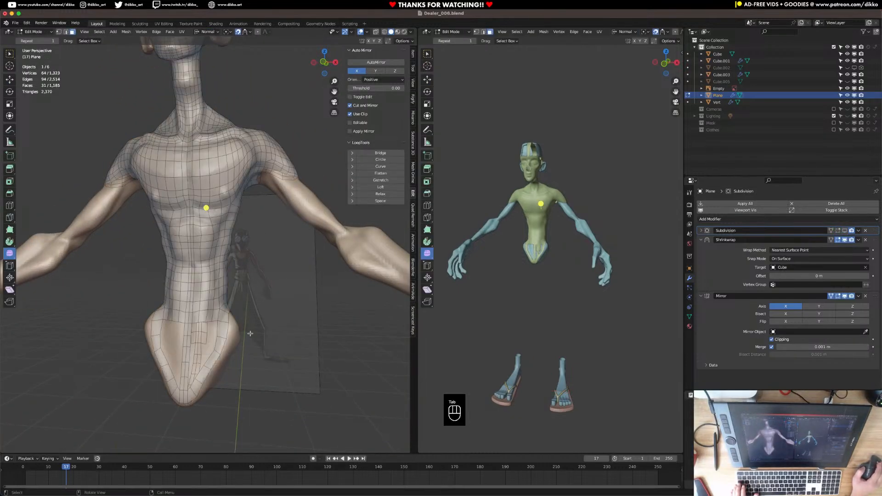
scroll(258, 326, "up", 4)
left_click(247, 316)
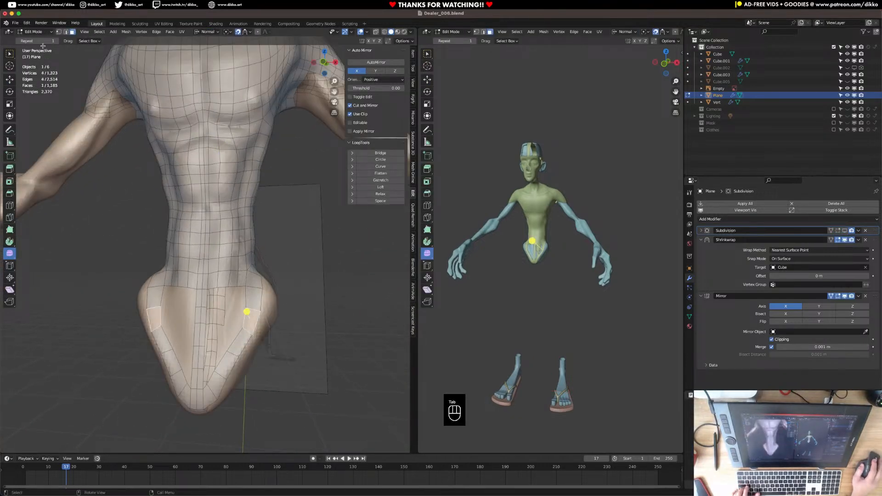
left_click(64, 32)
left_click(248, 315)
key("super+r")
scroll(226, 313, "up", 2)
left_click(226, 313)
left_click(226, 314)
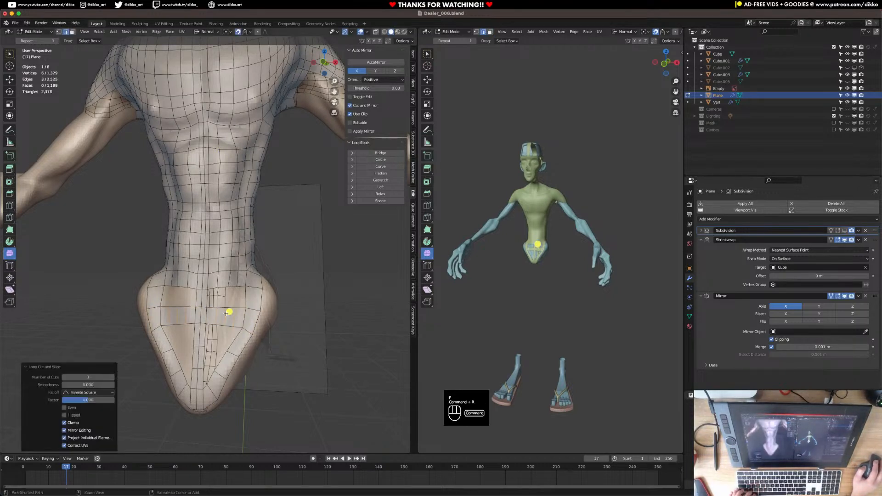
Fill the gap between the waist and the new front pelvis row with quads
scroll(221, 331, "up", 2)
left_click(208, 327)
key("f")
key("f")
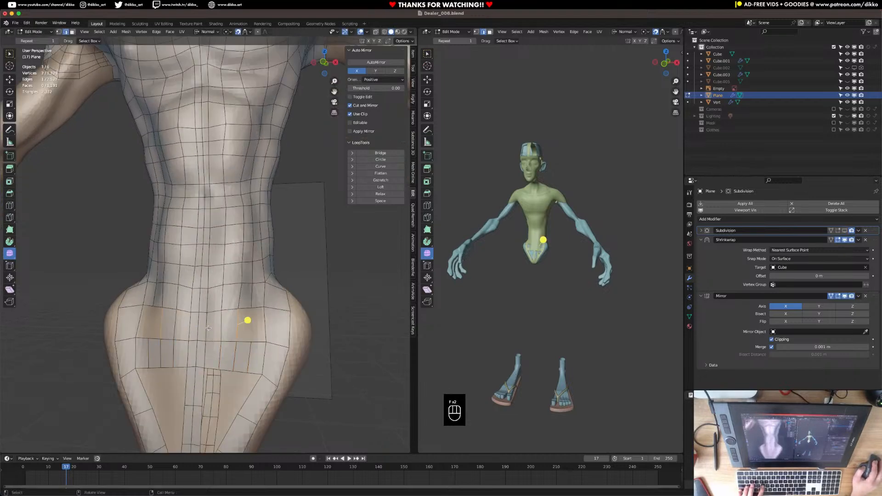
Bridge the lower front pelvis from the side strip to the central column, divide the face with loop cuts and fill the gap above it
middle_click_drag(227, 372, 235, 298)
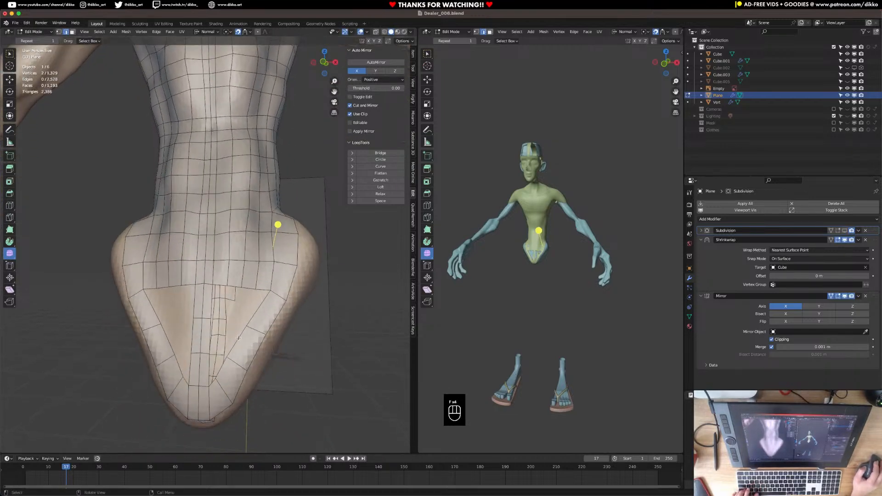
left_click(218, 377, "shift")
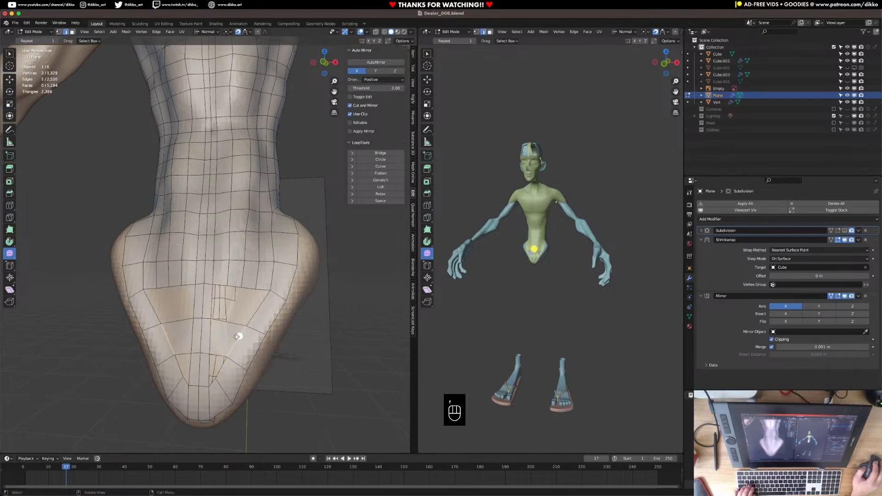
key("super+r")
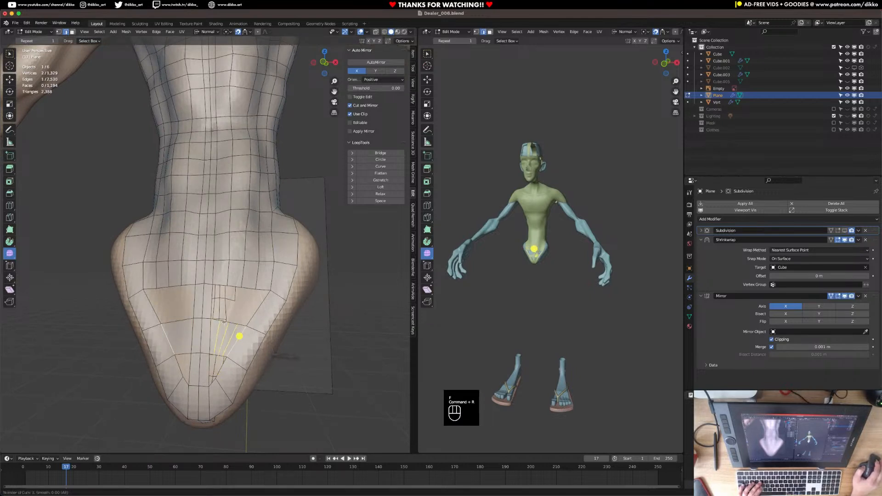
left_click(223, 322)
key("f")
key("f")
key("f")
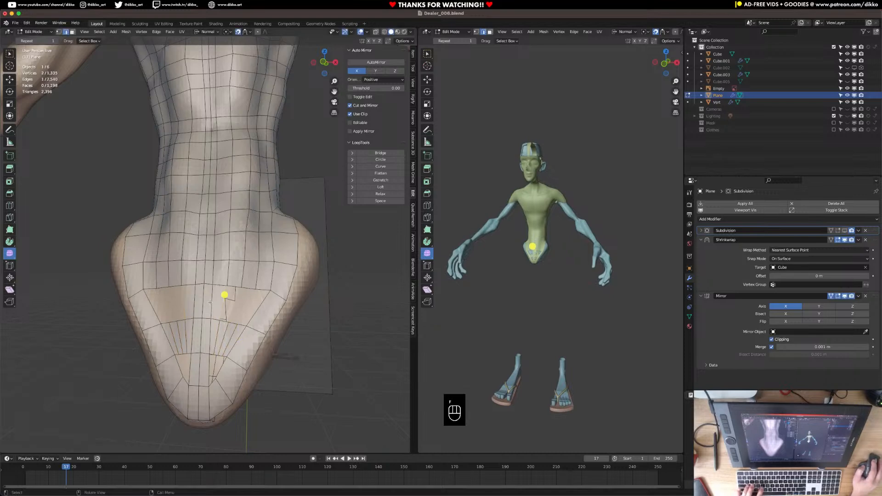
Move two inner edges of the lower pelvis side strip outward to widen the crotch area
middle_click_drag(212, 304, 233, 343)
key("g")
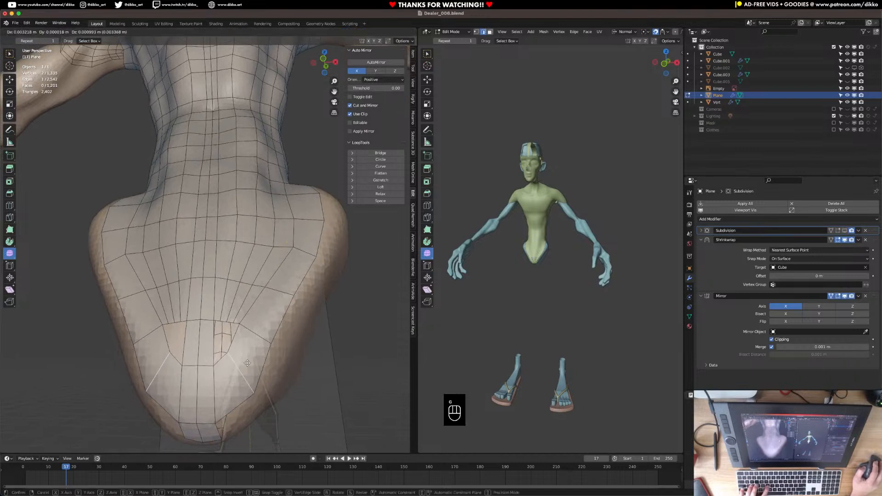
left_click(251, 359)
left_click(257, 335)
key("g")
left_click(286, 328)
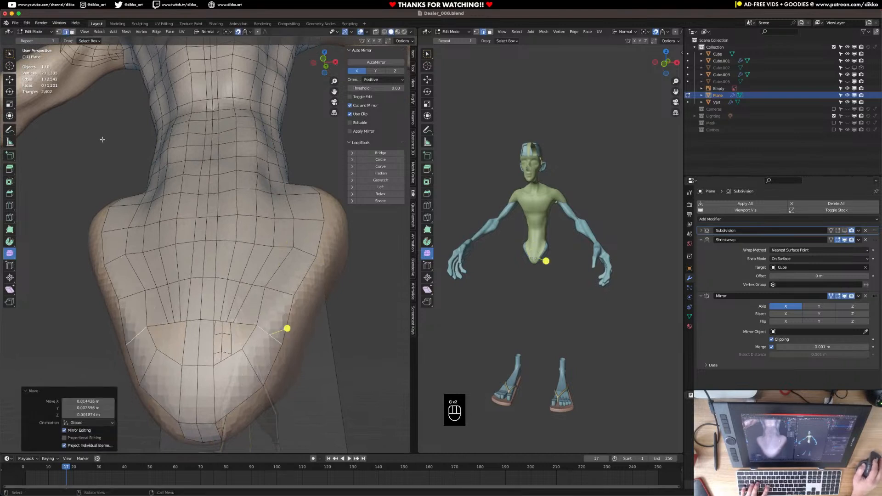
Reposition individual vertices along the lower edge of the front pelvis quads to even out their spacing
left_click(59, 32)
key("g")
left_click(246, 320)
left_click(231, 321)
key("g")
left_click(239, 305)
key("g")
left_click(224, 305)
Divide the side face below the crotch gap with a two-cut loop cut
key("super+r")
left_click(229, 358)
right_click(229, 358)
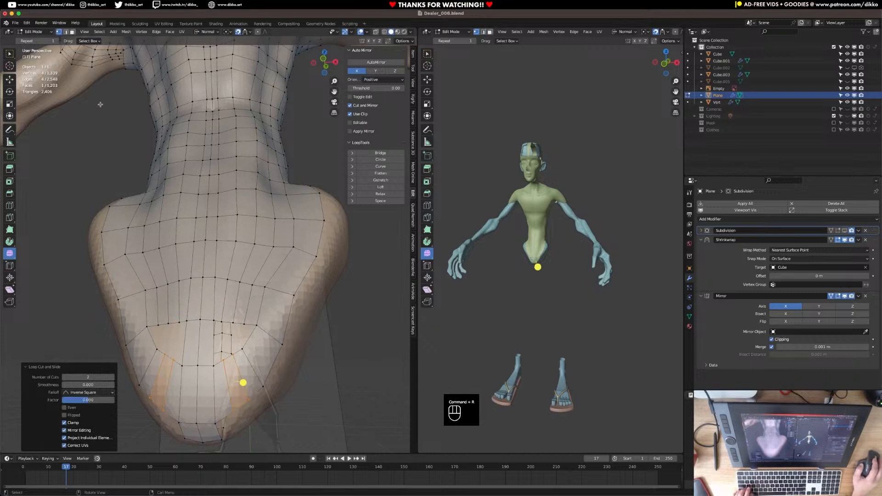
Dissolve the surplus edge in the gap above the lower front pelvis and begin filling the gap with faces
key("2")
left_click(211, 329)
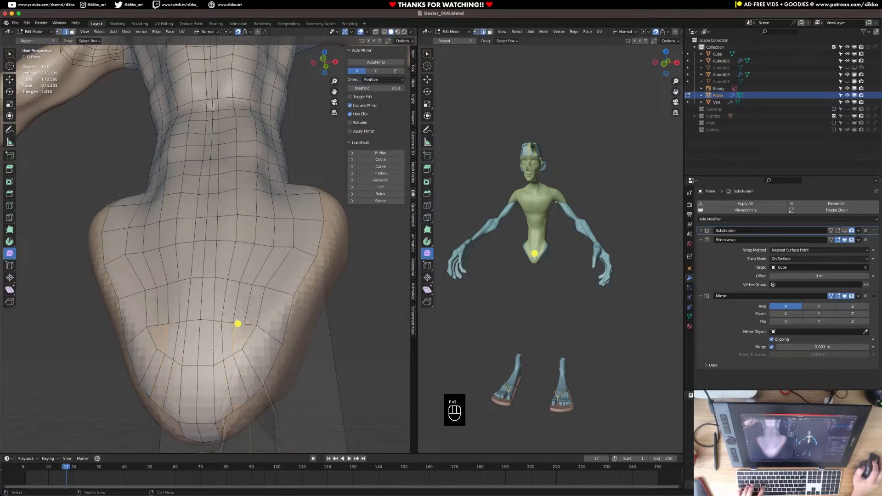
key("super")
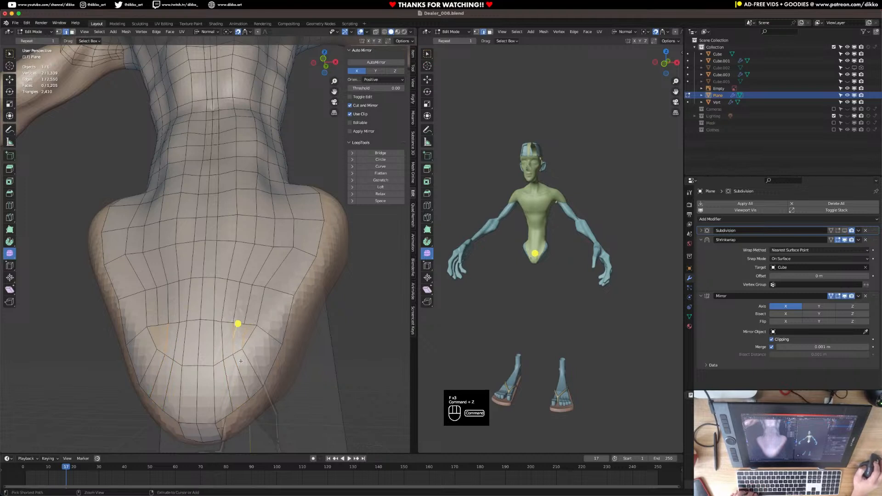
key("super+x")
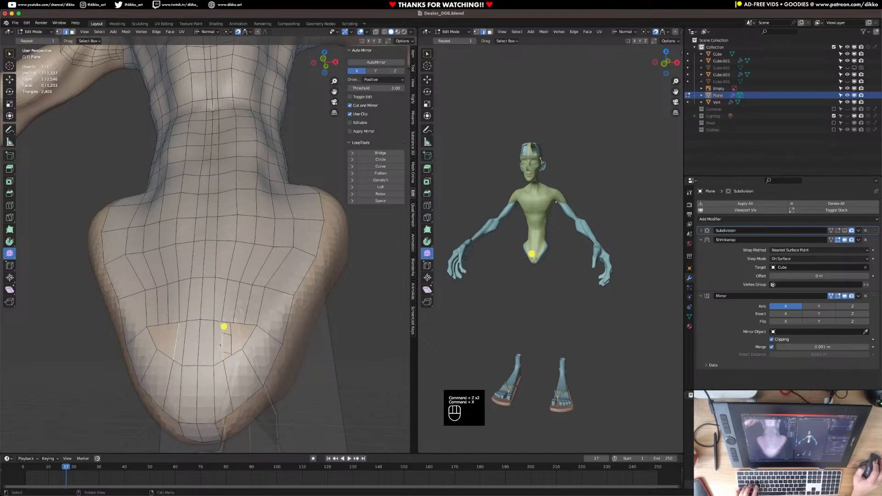
key("f")
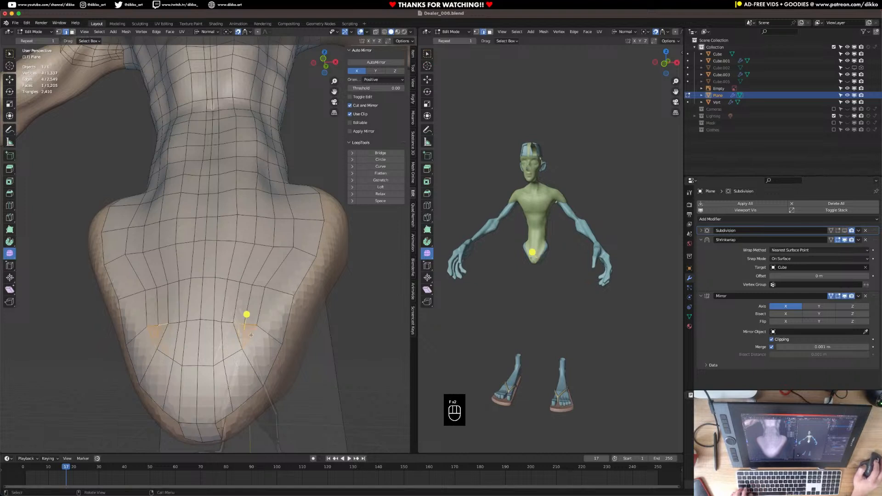
key("super+z")
Move the upper corner vertex of the remaining pelvis gap upward and fill the opening with a face
left_click(59, 32)
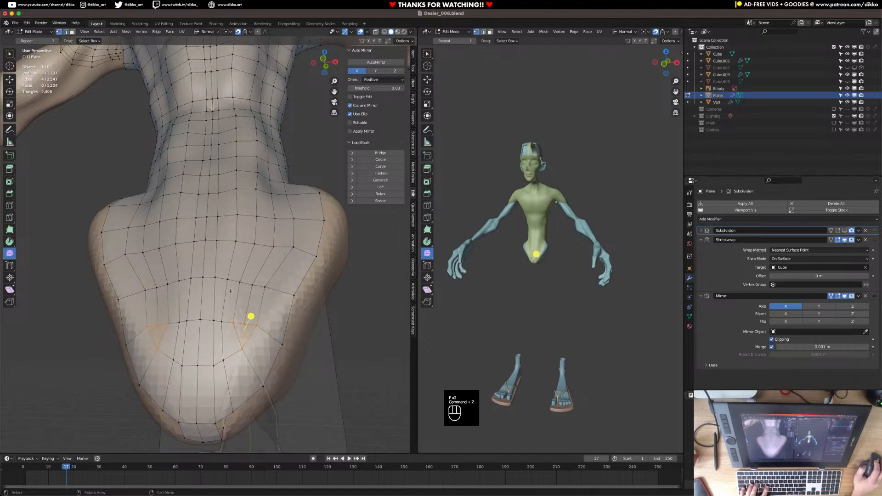
key("g")
left_click(246, 304)
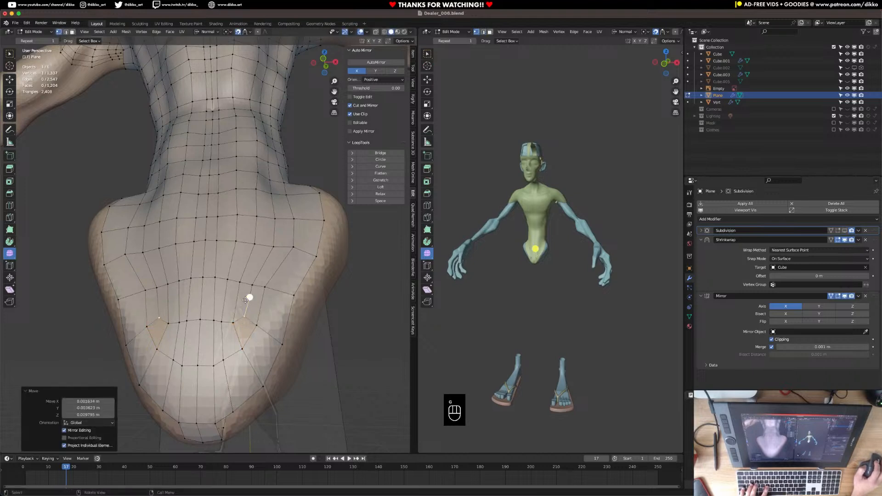
left_click(66, 32)
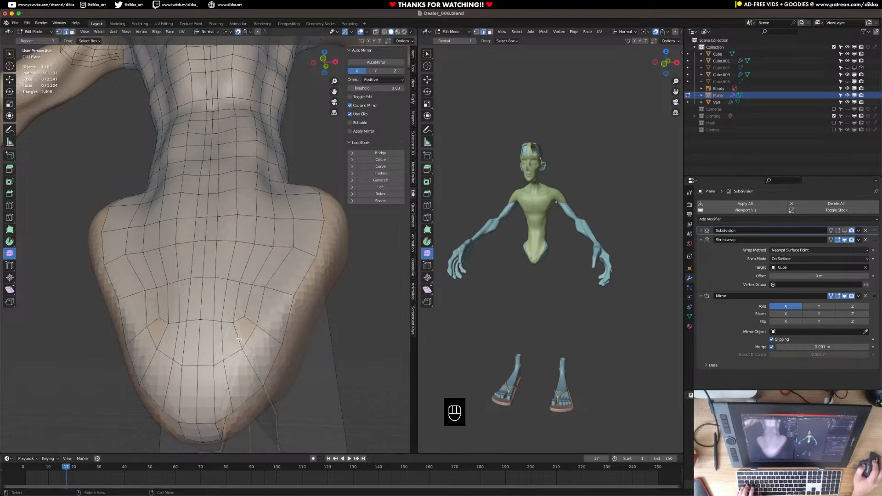
left_click(248, 323, "shift")
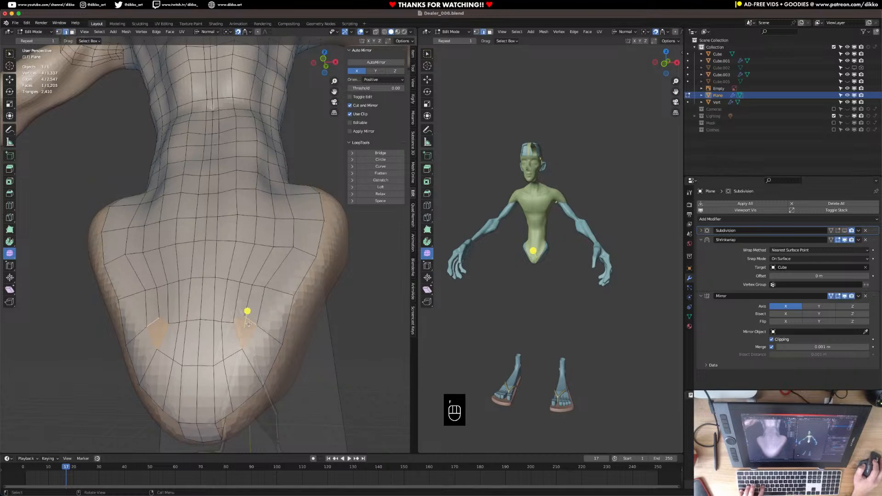
Select the face loop running through the new pelvis face to check its flow around the torso, and save the file
left_click(251, 322, "alt")
scroll(251, 317, "down", 4)
middle_click_drag(250, 294, 192, 292)
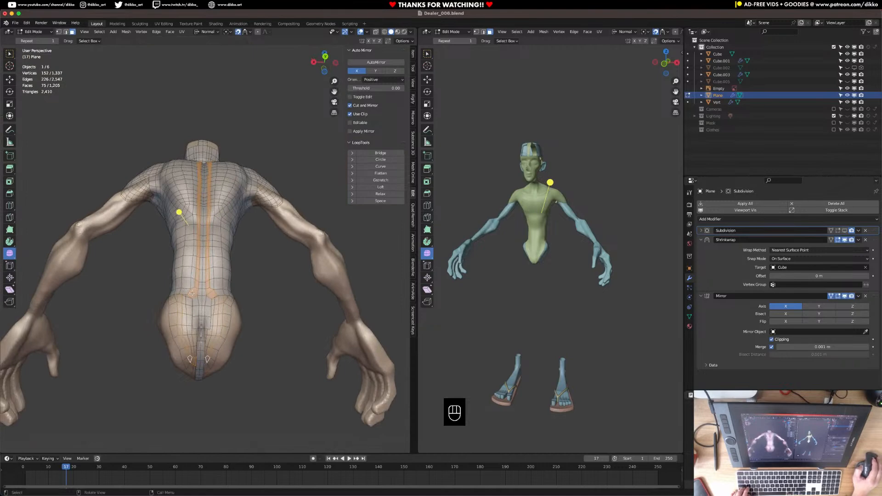
middle_click_drag(190, 358, 206, 339)
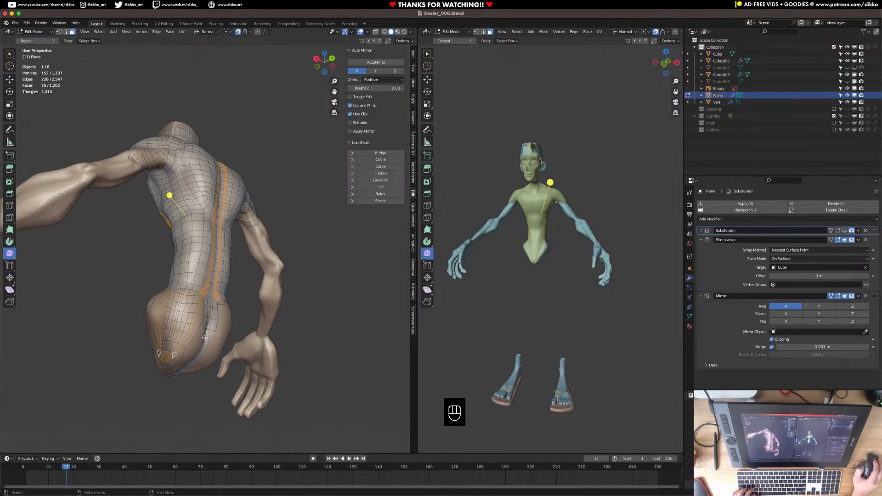
key("super+s")
middle_click_drag(205, 338, 105, 344)
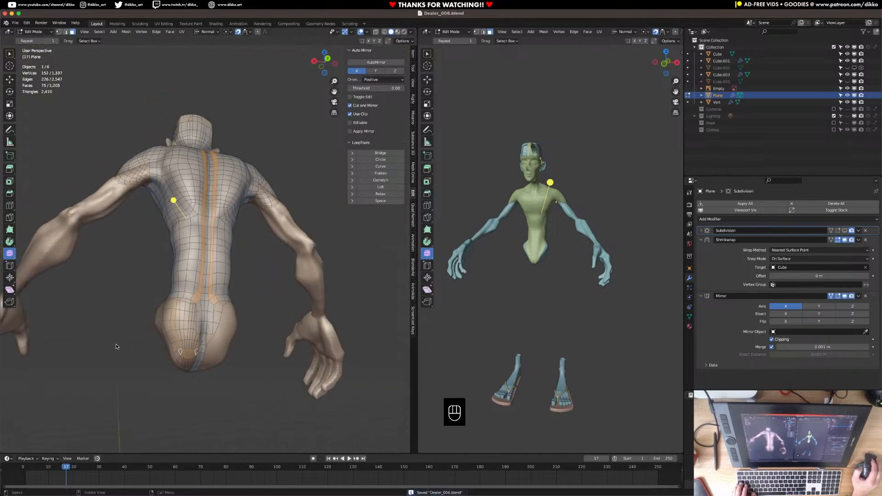
middle_click_drag(149, 306, 349, 318)
key("super+s")
Preview the torso mesh in Object Mode with the Subdivision modifier shown in the viewport, and hide it again
key("Tab")
left_click(845, 230)
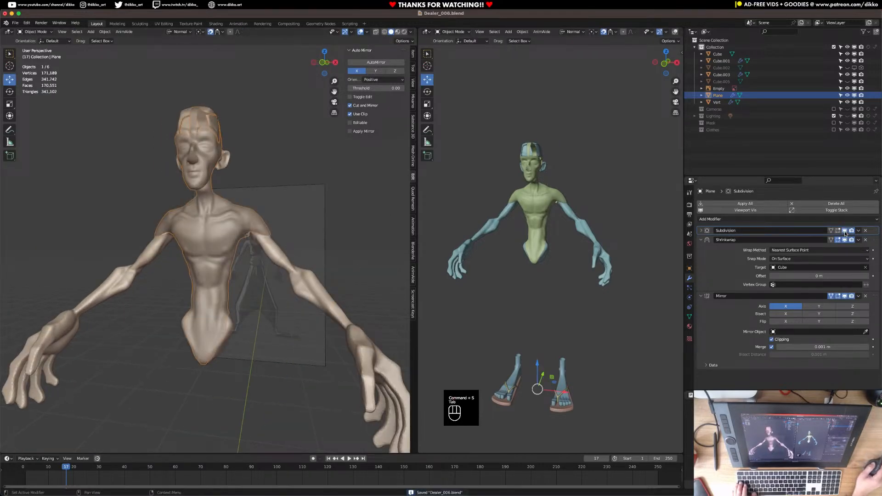
middle_click_drag(203, 385, 349, 363)
left_click(844, 231)
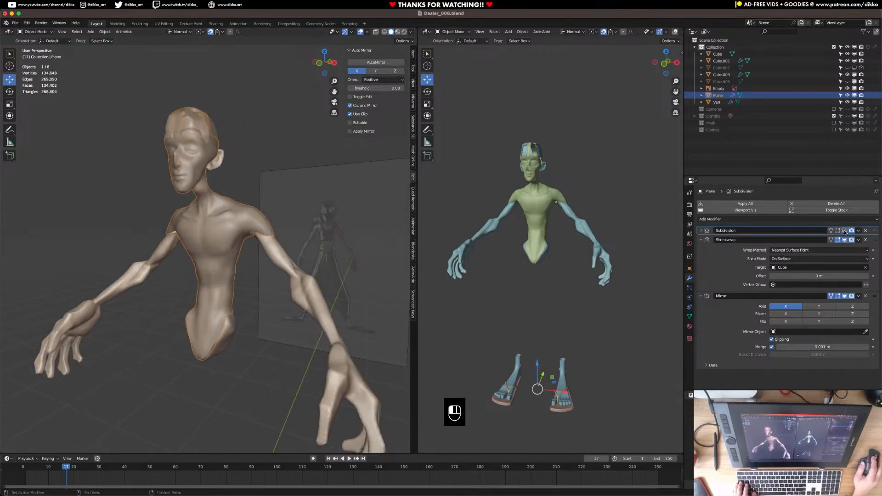
Extrude an edge of the open shoulder rim four times to run a quad strip around the underarm, rotating the final edge into line
scroll(250, 304, "up", 8)
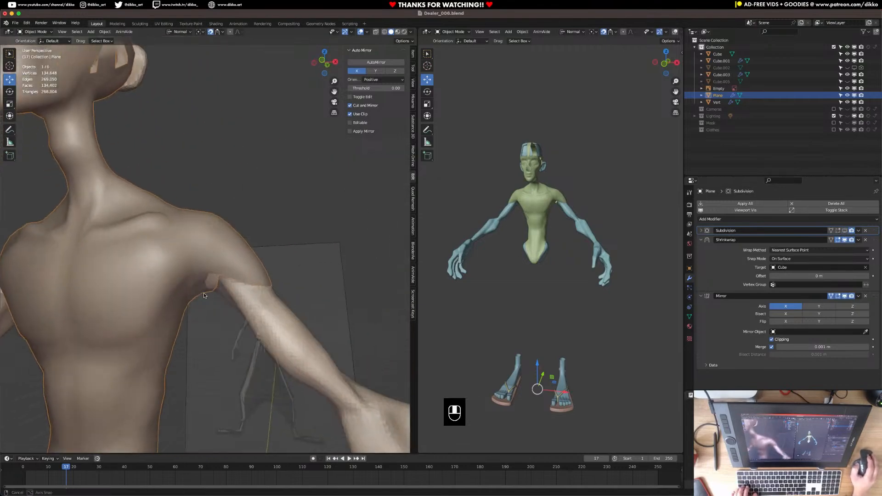
key("Tab")
middle_click_drag(244, 297, 269, 237)
middle_click_drag(210, 221, 210, 189)
left_click(227, 187)
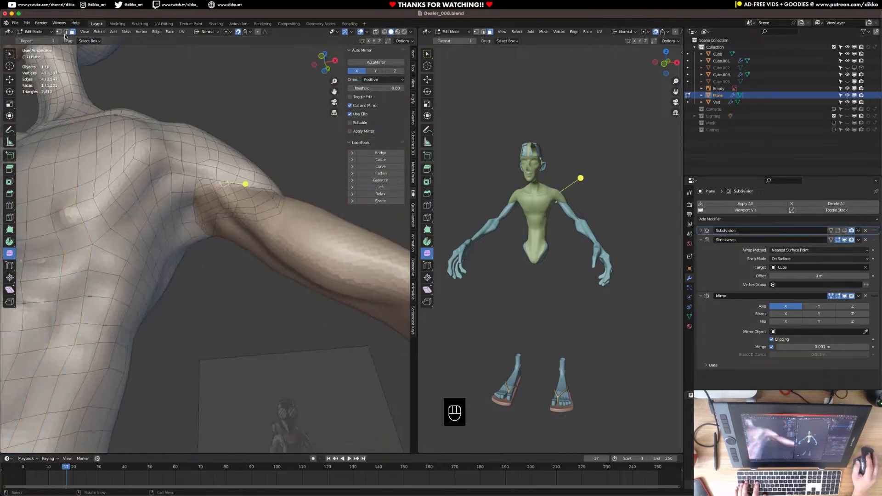
left_click(228, 183)
middle_click_drag(228, 183, 325, 236)
key("e")
left_click(228, 211)
key("e")
left_click(227, 221)
key("e")
left_click(227, 220)
key("e")
left_click(220, 236)
key("r")
left_click(250, 239)
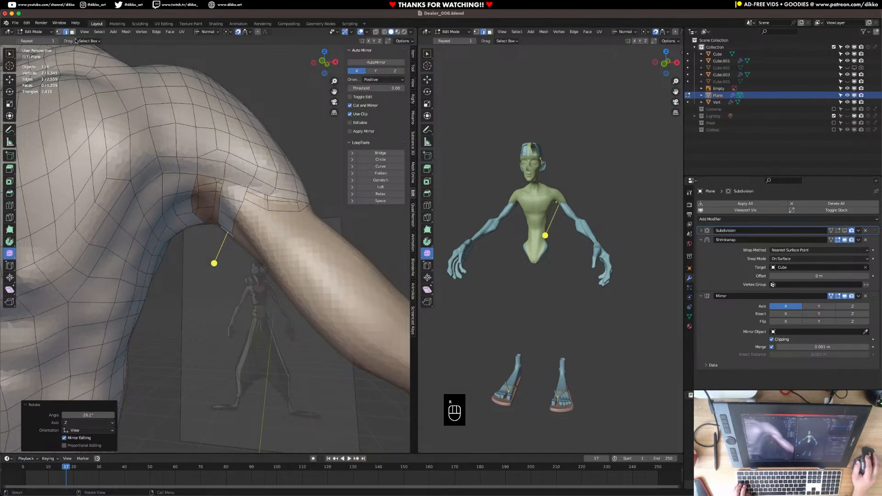
Bridge the facing edges on the back of the upper arm with a face and divide it with a two-cut loop cut
left_click(233, 171, "alt")
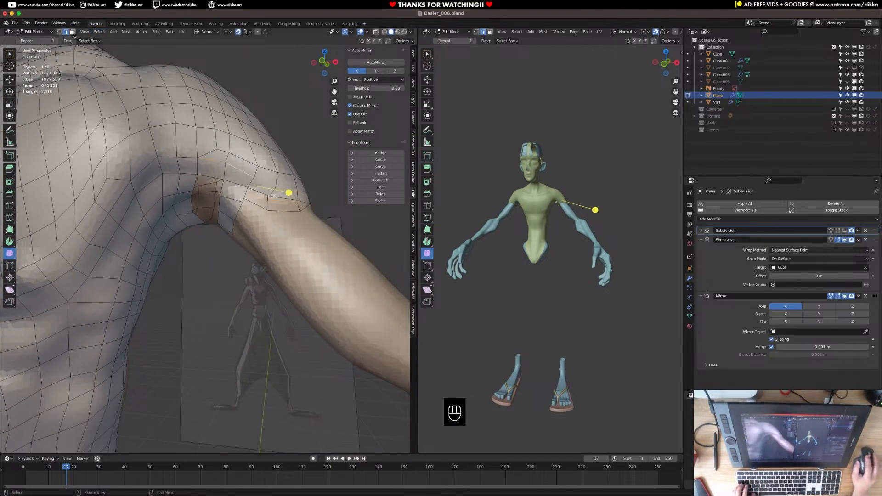
left_click(201, 157, "alt")
middle_click_drag(205, 159, 105, 148)
left_click(227, 191, "alt")
left_click(67, 33)
left_click(195, 223)
left_click(198, 181, "shift")
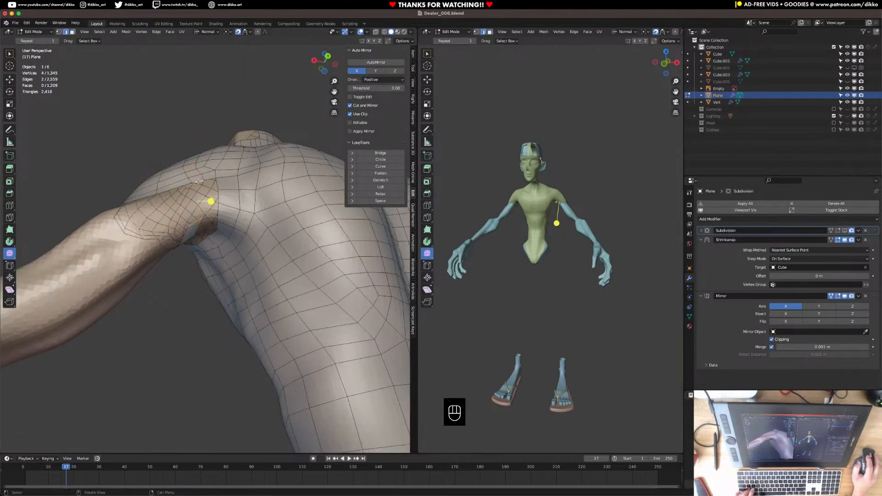
key("super+r")
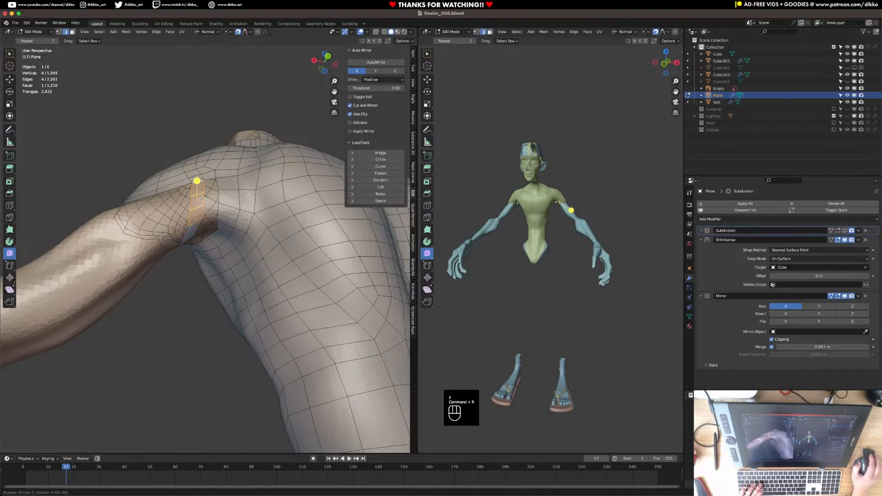
left_click(201, 199)
left_click(201, 199)
mouse_move(201, 199)
middle_mouse_down()
mouse_move(203, 225)
mouse_move(215, 170)
mouse_move(217, 214)
mouse_move(239, 232)
mouse_move(192, 216)
mouse_move(194, 202)
middle_mouse_up()
Fill the remaining gap between the underarm strip and the back of the shoulder rim with faces
left_click(211, 187)
key("f")
key("f")
key("f")
key("f")
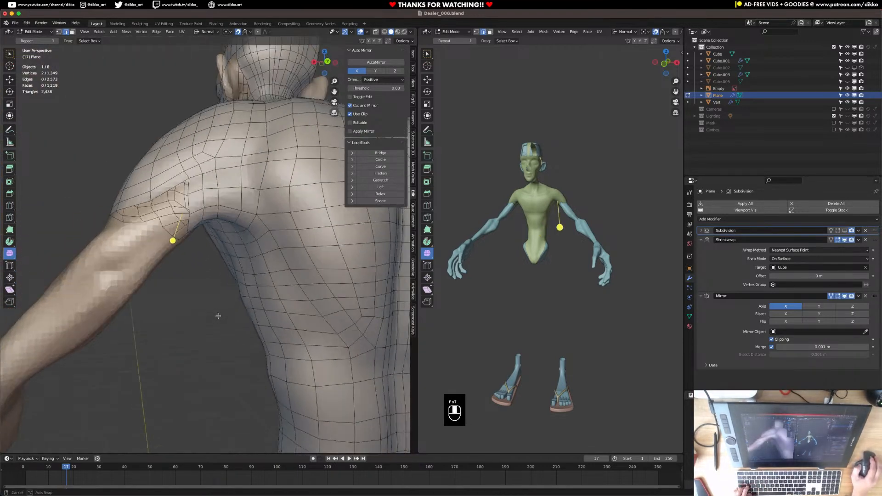
Smooth the vertices of the face loops encircling the shoulder and save the file
left_click(72, 33)
left_click(203, 159, "alt")
left_click(193, 163, "alt+shift")
middle_click_drag(193, 165, 242, 178)
key("s")
left_click_drag(380, 151, 311, 180)
middle_click_drag(270, 228, 212, 225)
key("super+s")
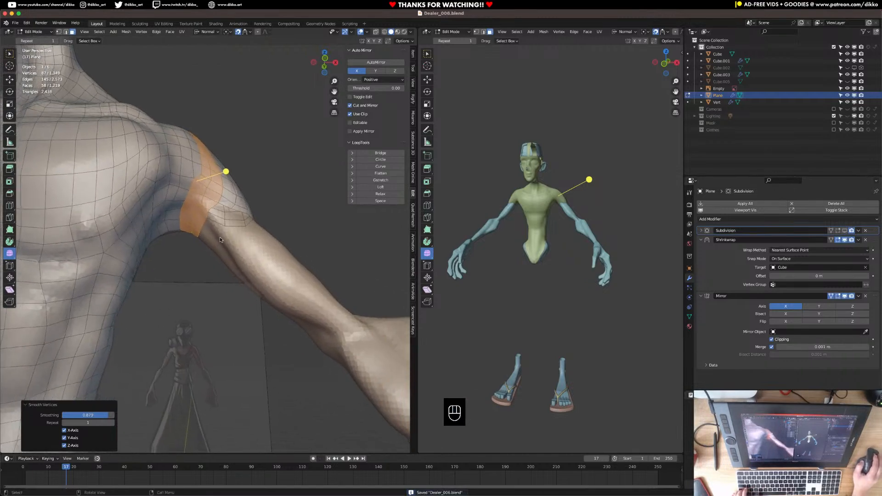
Extrude an edge of the shoulder's lower rim down the upper arm, then narrow, move and rotate the new edge to follow the arm
middle_click_drag(313, 322, 187, 196)
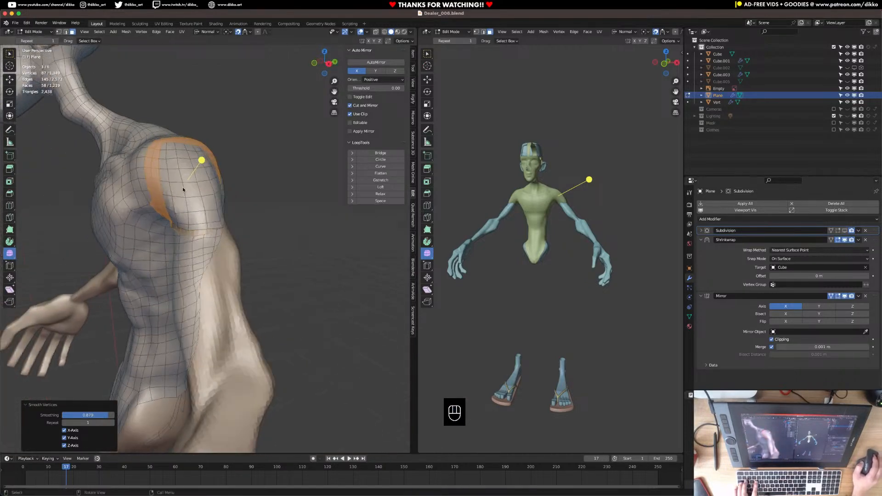
left_click(65, 32)
left_click(214, 234)
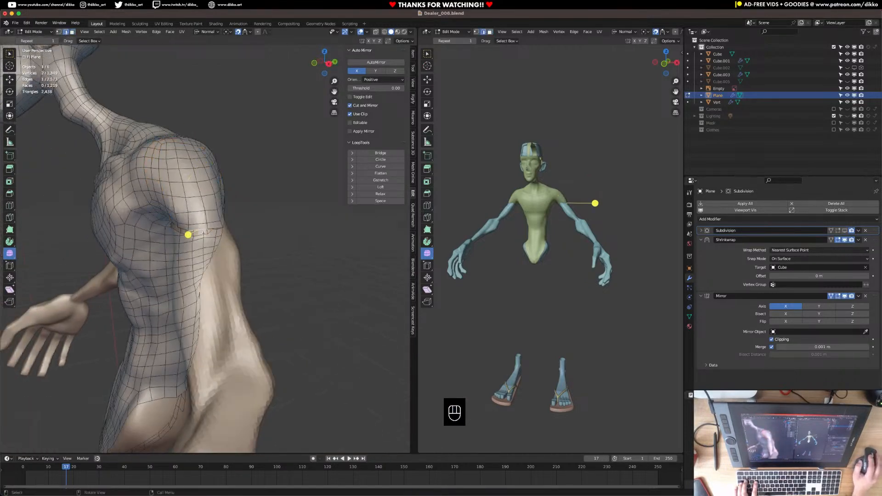
key("e")
left_click(187, 238)
key("s")
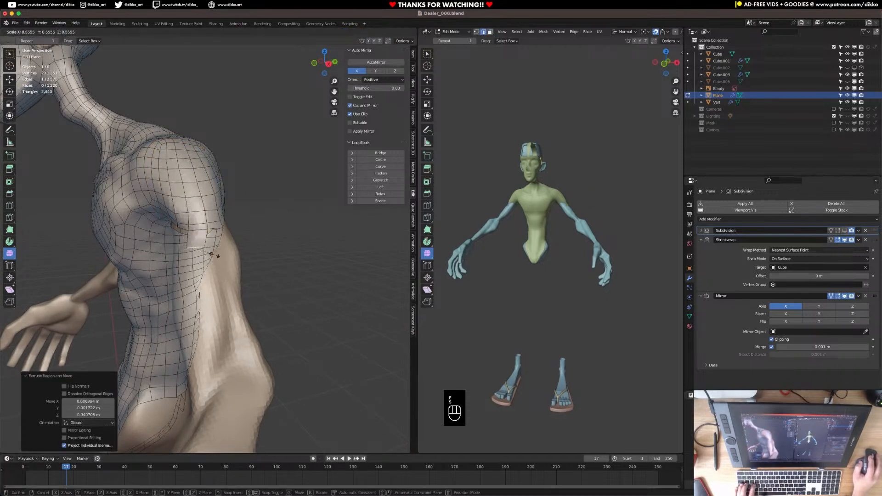
left_click(187, 238)
key("g")
key("r")
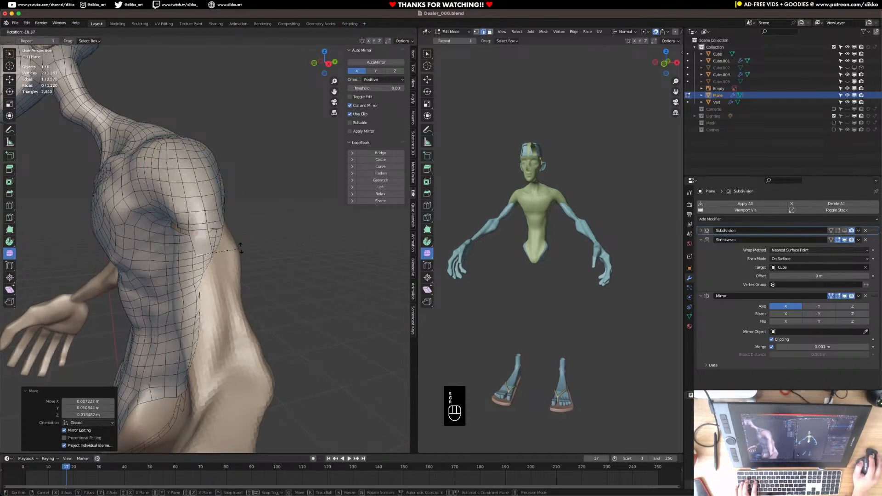
left_click(217, 269)
Extrude the arm strip's end edge three more times down the upper arm, scaling each new edge to an even width
key("e")
left_click(219, 285)
key("s")
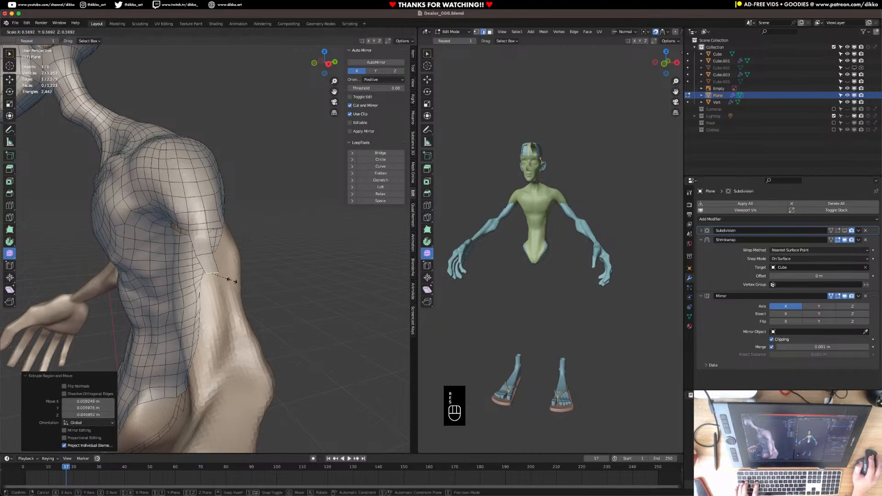
left_click(229, 280)
key("e")
left_click(228, 303)
key("s")
left_click(234, 288)
key("e")
left_click(266, 332)
key("s")
left_click(267, 334)
Continue the arm strip to the elbow with two more extrusions, scaling and rotating the end edge to follow the bend
key("e")
middle_click_drag(265, 335, 287, 310, "shift")
left_click(252, 328)
key("s")
left_click(270, 325)
key("r")
left_click(290, 349)
key("e")
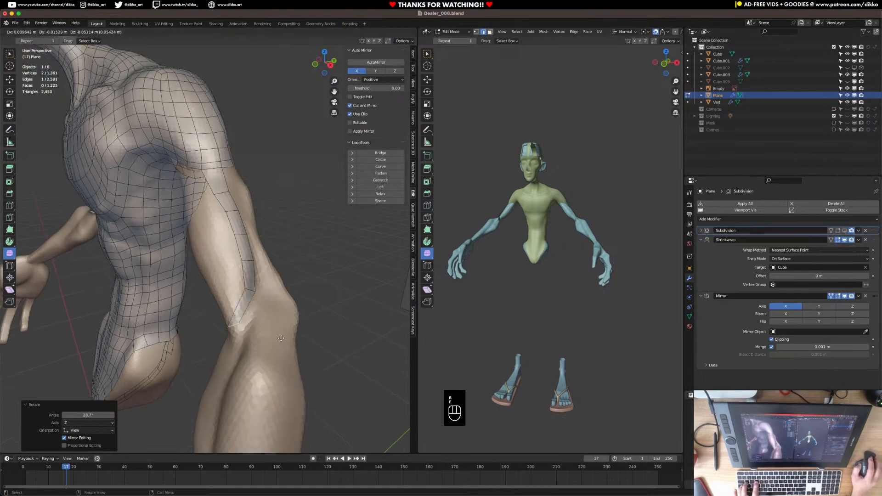
left_click(282, 326)
Reposition the two end vertices of the arm strip near the elbow
left_click(60, 32)
scroll(250, 328, "up", 1)
middle_click_drag(252, 333, 256, 312, "shift")
left_click(238, 301)
key("g")
left_click(238, 304)
left_click(252, 296)
key("g")
left_click(244, 316)
Extrude the strip's end edge twice past the elbow onto the forearm
left_click(67, 32)
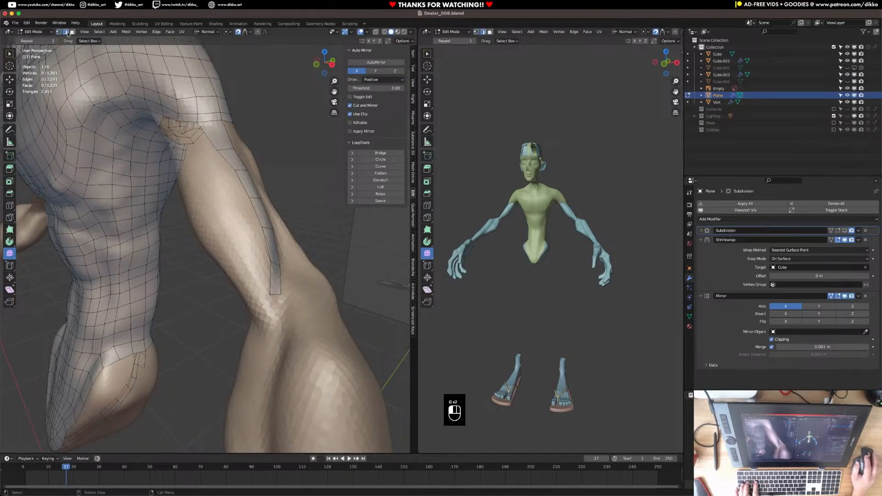
key("e")
left_click(275, 301)
middle_click_drag(276, 300, 298, 276)
key("e")
left_click(294, 296)
Start a second strip by extruding another shoulder rim edge twice down the upper arm and rotating its end edge
middle_click_drag(177, 161, 184, 134)
key("w")
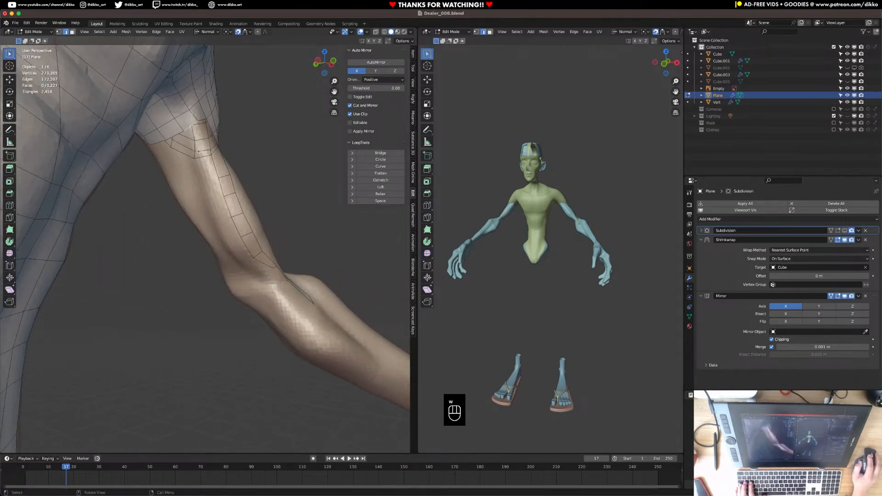
key("e")
key("super+z")
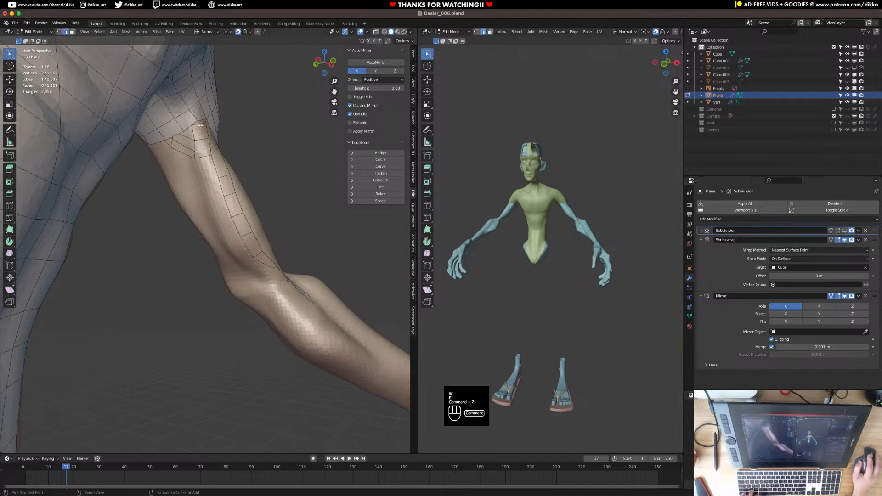
key("e")
left_click(241, 145)
key("e")
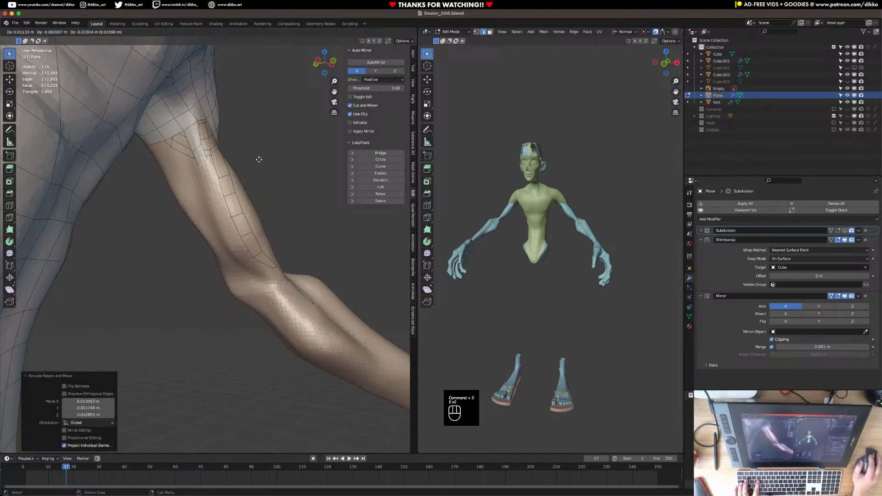
left_click(253, 168)
key("r")
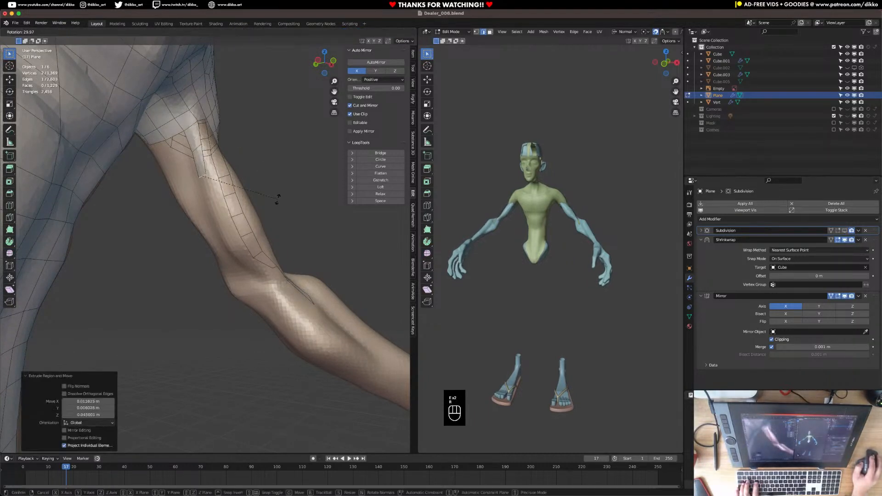
left_click(214, 185)
Widen the second strip's end edge, extrude it once down the upper arm, and scale the new edge slightly smaller
middle_click_drag(216, 193, 203, 179)
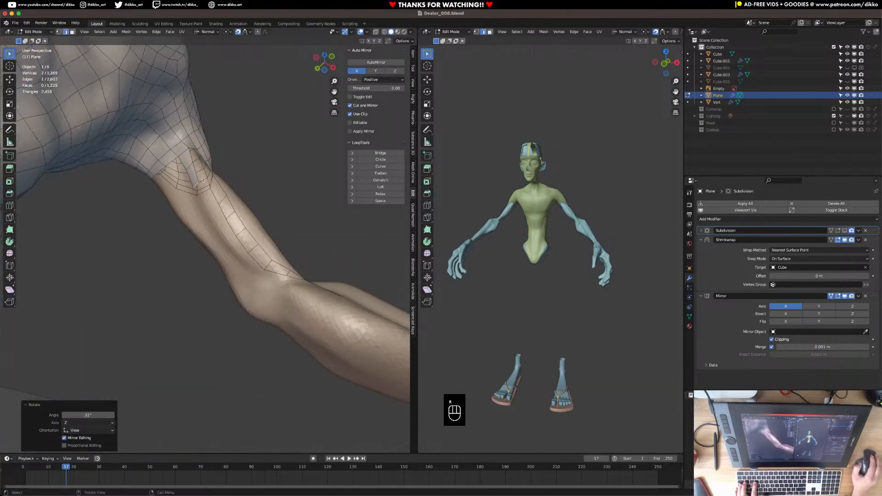
key("s")
left_click(252, 191)
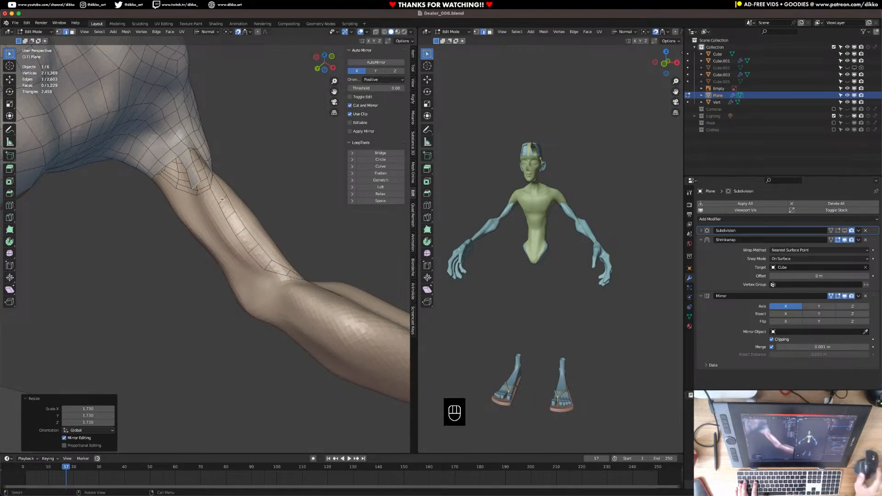
scroll(222, 199, "up", 3)
key("e")
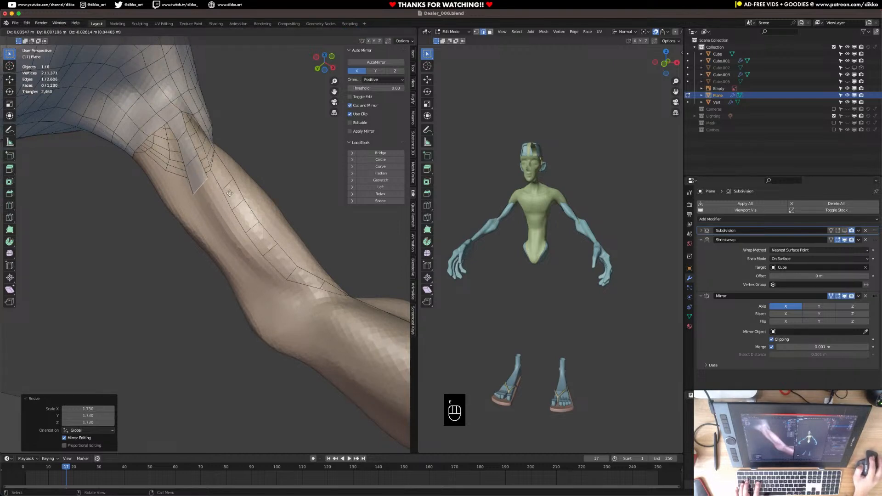
left_click(228, 192)
key("s")
left_click(226, 195)
Extrude the second strip another segment down the upper arm, rotating and scaling its end edge to follow the surface
key("e")
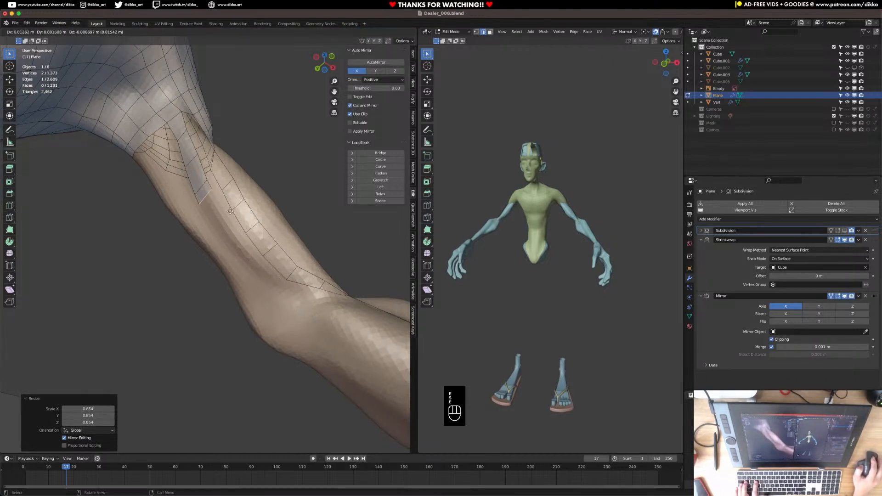
left_click(241, 228)
key("r")
left_click(305, 228)
key("s")
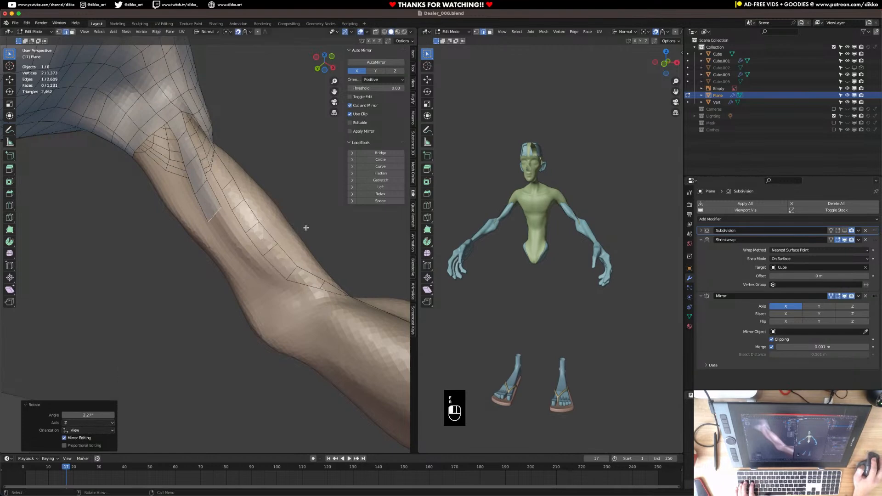
left_click(298, 227)
Extrude the second strip further along the inner upper arm and scale its end edge to match the strip's width
middle_click_drag(211, 171, 235, 227)
key("e")
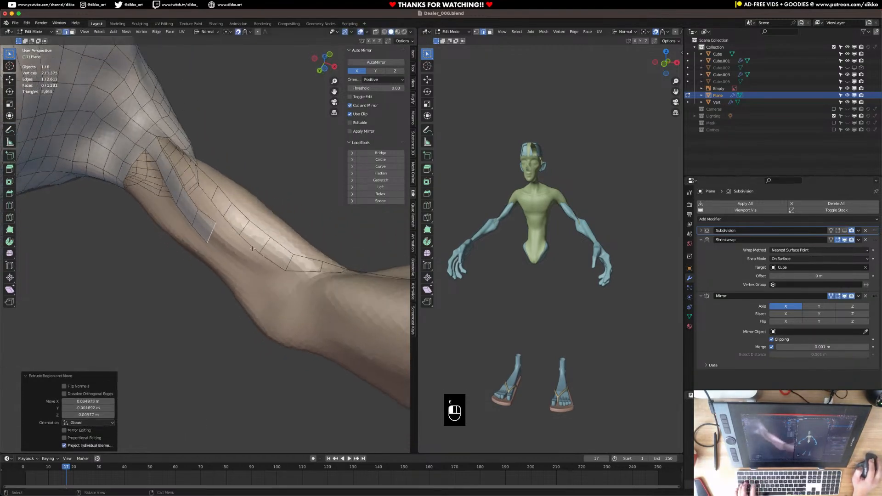
left_click(253, 248)
key("s")
left_click(278, 244)
mouse_move(263, 247)
middle_mouse_down()
mouse_move(216, 289)
mouse_move(250, 258)
middle_mouse_up()
key("s")
left_click(254, 255)
Continue the second strip toward the elbow with two more extrusions, rotating, moving and scaling the end edge
key("e")
left_click(285, 264)
key("r")
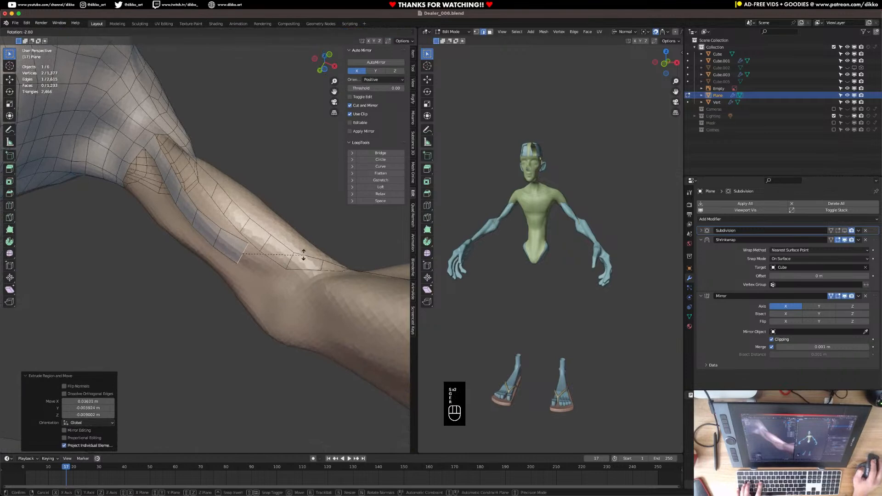
left_click(295, 261)
middle_click_drag(296, 262, 263, 271)
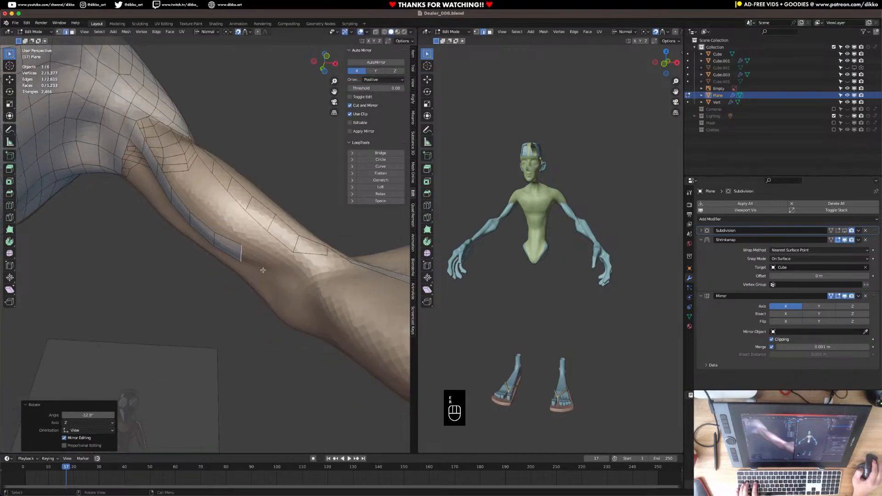
key("r")
left_click(300, 263)
key("g")
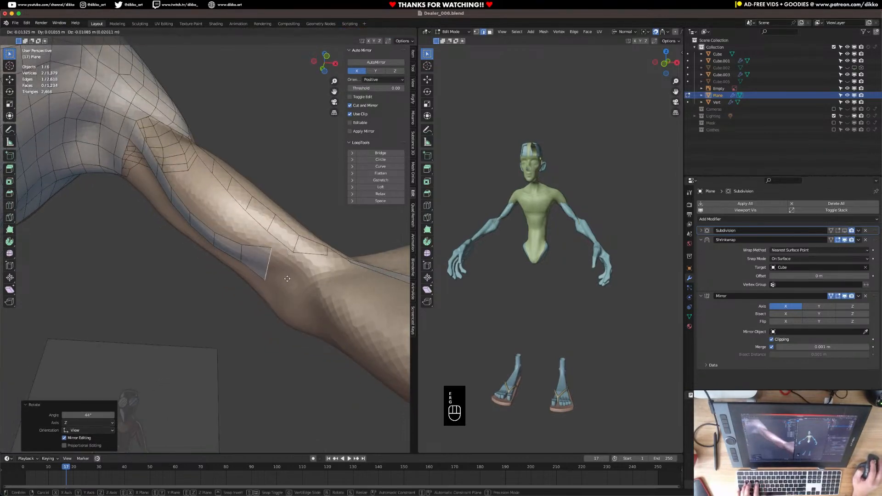
left_click(287, 277)
key("s")
left_click(292, 280)
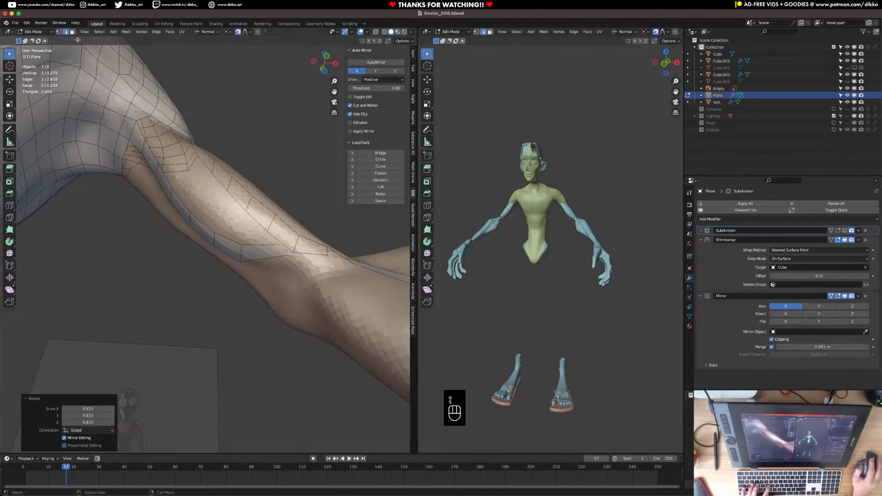
Reposition the second strip's end vertices just above the elbow so the last face is evenly shaped
key("1")
left_click(277, 251)
key("g")
left_click(274, 268)
middle_click_drag(276, 268, 248, 216)
key("g")
left_click(294, 275)
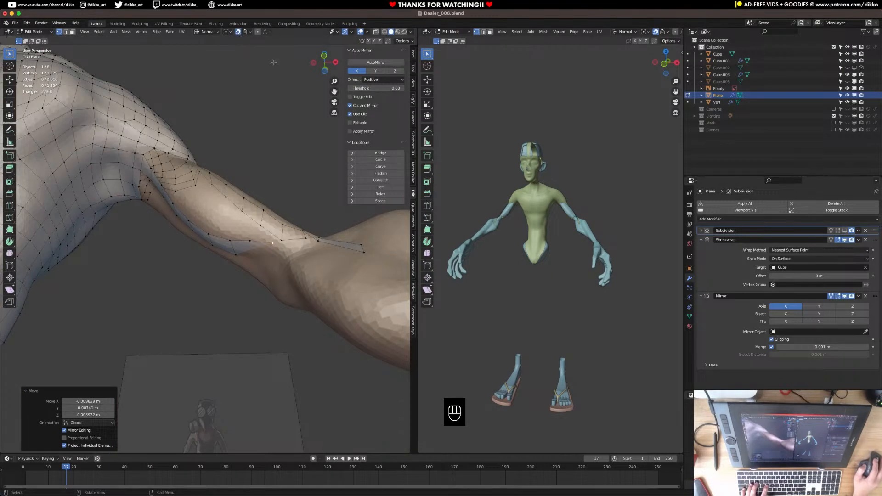
middle_click_drag(416, 247, 280, 258)
key("g")
left_click(249, 271)
key("g")
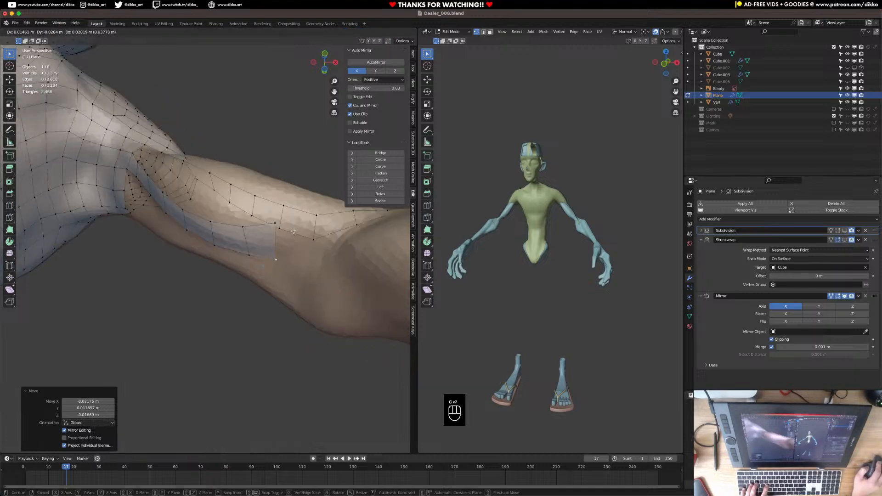
left_click(297, 237)
key("g")
left_click(296, 249)
middle_click_drag(295, 248, 273, 210)
left_click(275, 230)
key("g")
left_click(274, 239)
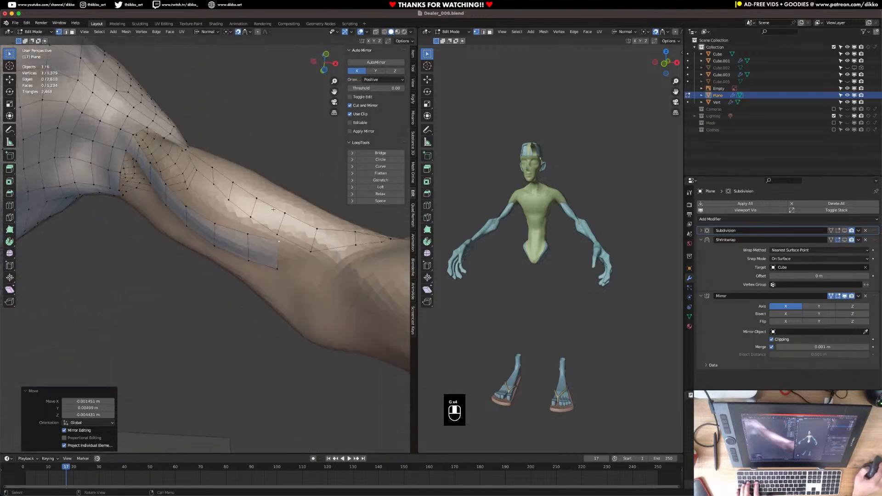
Extrude the second strip's end edge toward the inner elbow, rotating and scaling the new edge
left_click(65, 33)
left_click(275, 252)
middle_click_drag(276, 252, 244, 263)
key("e")
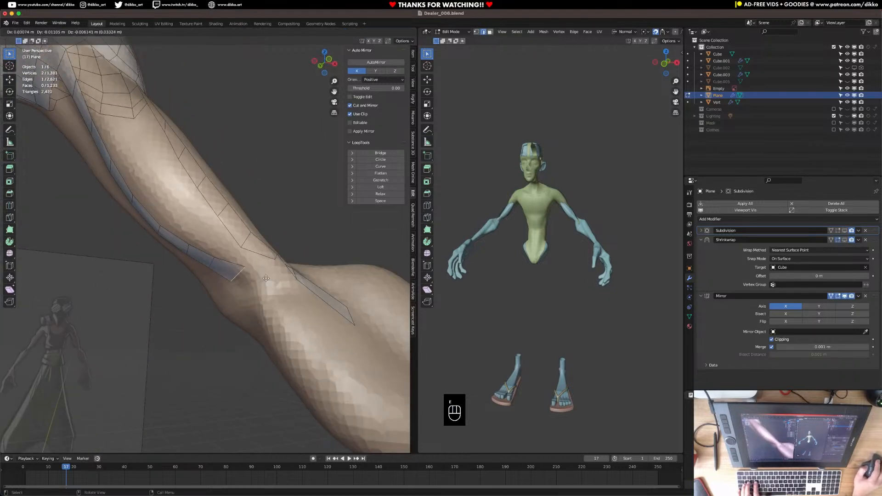
left_click(271, 272)
key("r")
left_click(275, 267)
key("s")
left_click(269, 273)
Extrude one more segment into the elbow crease, then rotate and narrow its end edge
key("e")
left_click(281, 284)
middle_click_drag(282, 284, 291, 277)
key("r")
left_click(298, 276)
key("s")
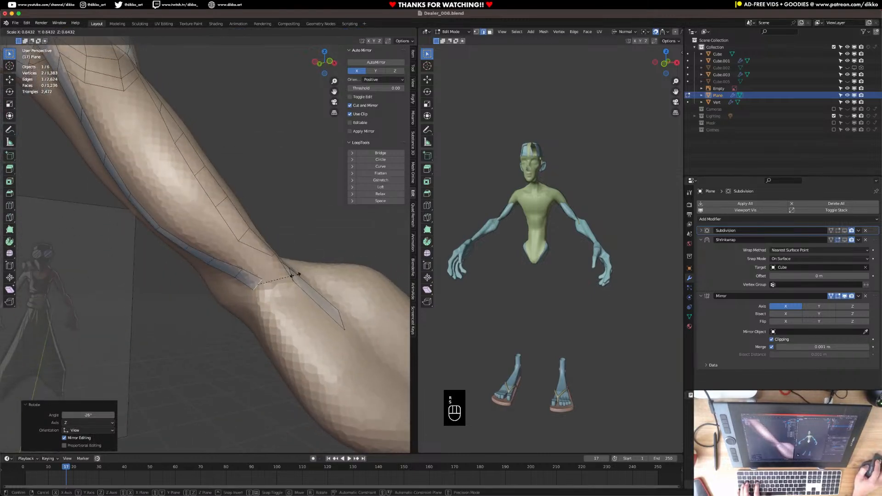
left_click(290, 276)
Extrude the second strip twice more, across the elbow and onto the forearm beside the first strip
key("e")
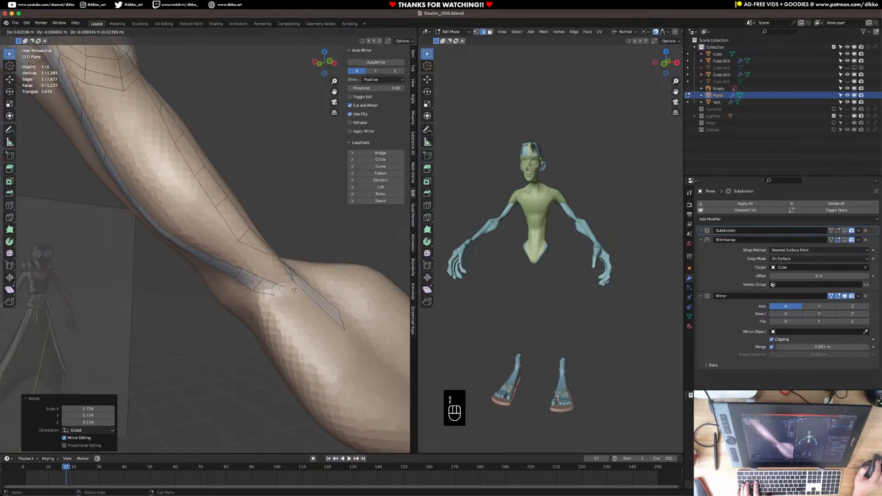
left_click(295, 290)
key("e")
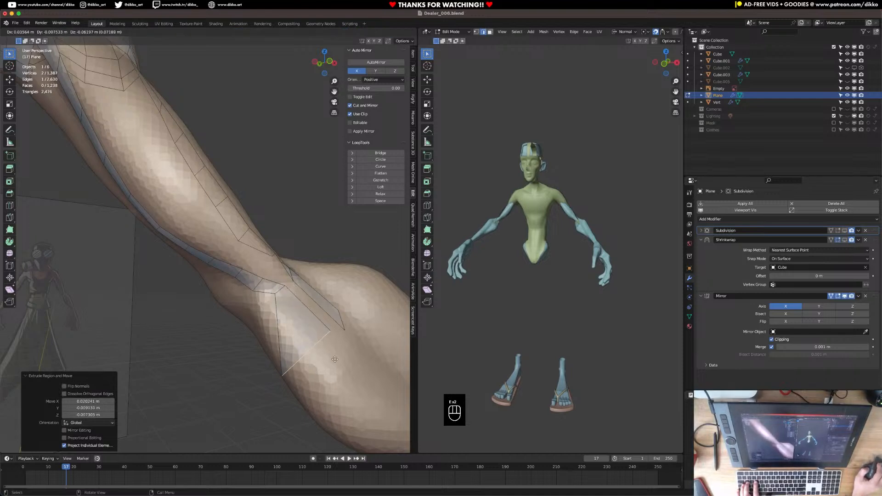
left_click(341, 357)
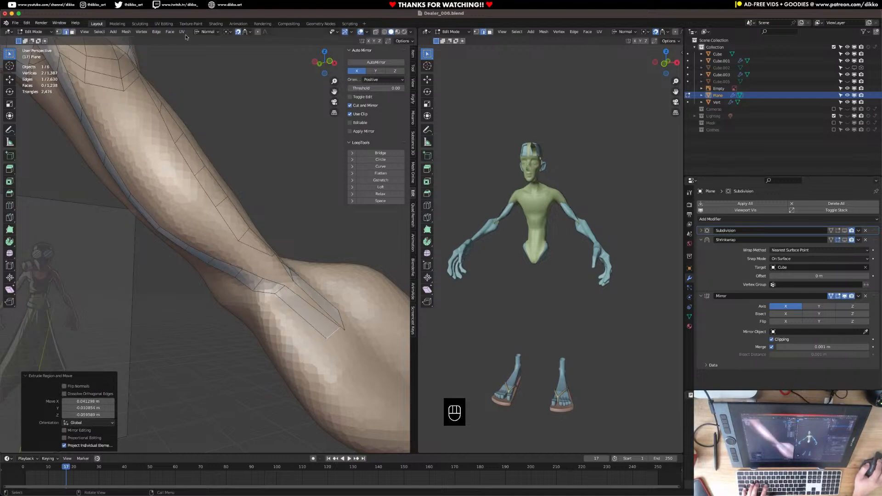
Move the second strip's end vertices on the forearm to line up with the first strip's end
left_click(59, 32)
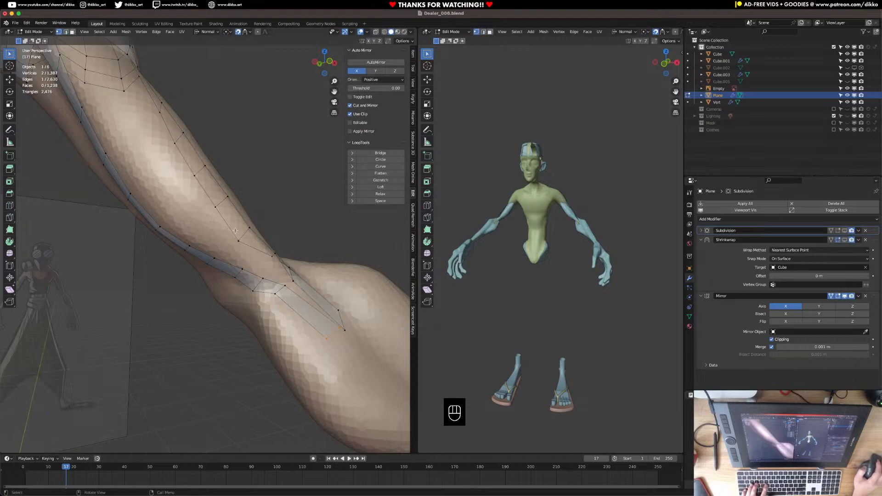
middle_click_drag(257, 285, 251, 293)
middle_click_drag(305, 311, 279, 303, "shift")
key("g")
left_click(278, 343)
left_click(289, 332)
key("g")
left_click(294, 333)
left_click(274, 345)
key("g")
left_click(275, 340)
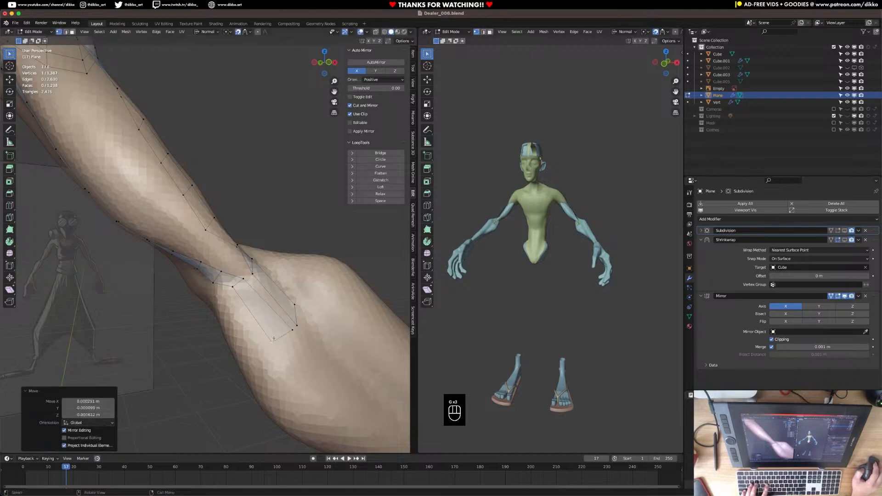
Merge the neighbouring vertices of the two strips at the elbow and at the forearm end
left_click(249, 274, "shift")
key("m")
left_click(263, 285)
left_click(300, 324, "shift")
key("m")
left_click(285, 325)
Adjust two vertices of the joined strips near the elbow to even out the faces
middle_click_drag(285, 326, 199, 211)
left_click(210, 285)
key("g")
left_click(214, 283)
left_click(222, 270)
key("g")
left_click(225, 267)
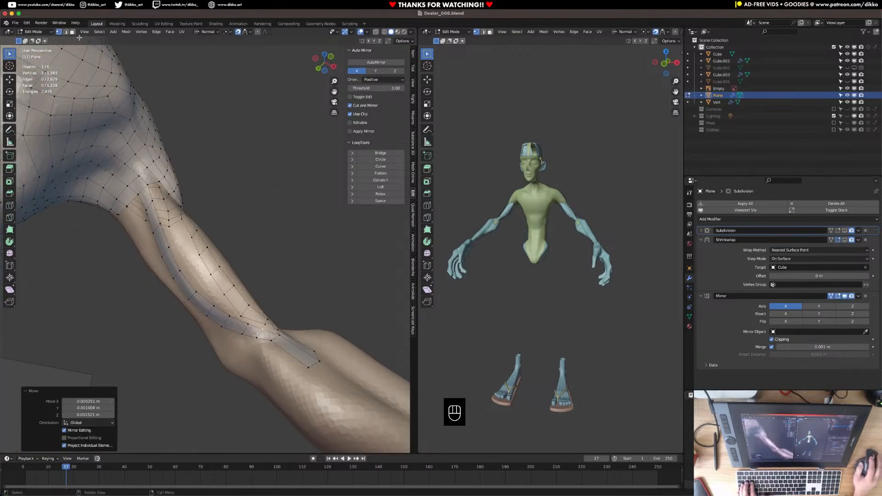
Fill a face between opposing edges of the two arm strips below the shoulder and add a lengthwise loop cut
left_click(66, 32)
middle_click_drag(195, 278, 180, 209)
left_click(159, 218)
left_click(195, 206, "shift")
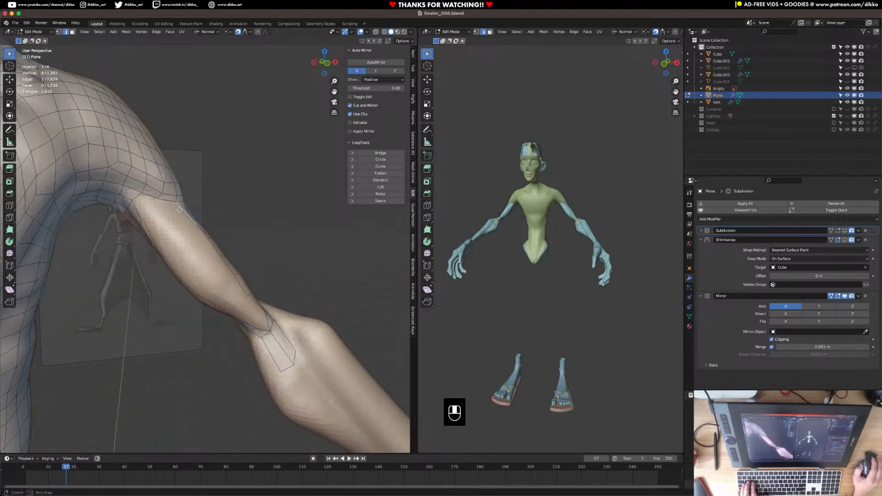
key("super+r")
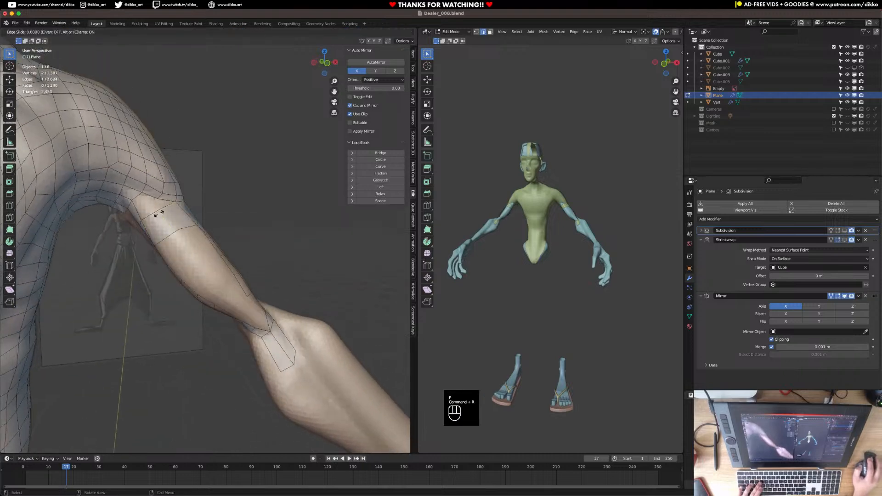
left_click(161, 215)
Move and rotate the new loop-cut edge on the upper arm to even out the two faces
key("g")
left_click(159, 223)
key("r")
left_click(210, 224)
middle_click_drag(208, 222, 161, 236)
key("r")
left_click(189, 209)
Add a second loop cut to the filled face below the shoulder and reposition the cut edges for even spacing
key("super+r")
left_click(172, 239)
key("g")
left_click(160, 235)
key("g")
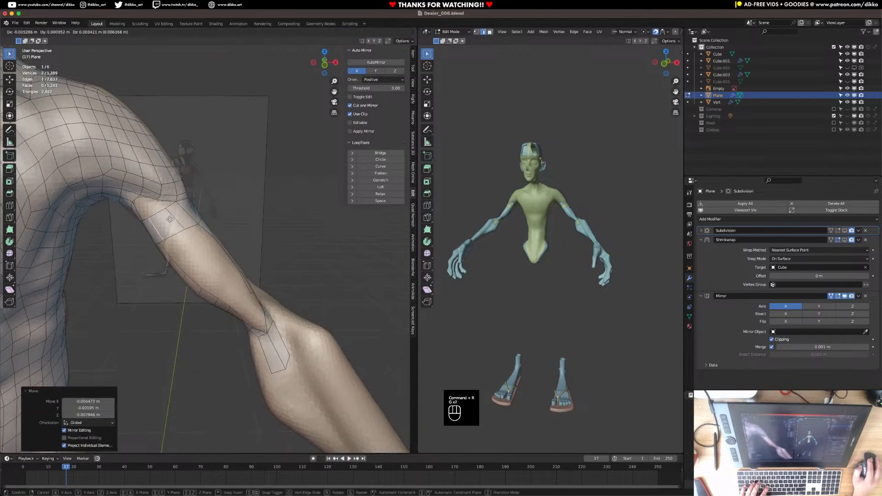
left_click(159, 234)
left_click(175, 219)
key("g")
left_click(170, 219)
Fill a face bridging opposing edges of the two strips partway down the upper arm
middle_click_drag(170, 219, 81, 83)
left_click(73, 32)
middle_click_drag(159, 218, 139, 201)
middle_click_drag(161, 232, 170, 198)
left_click(162, 276)
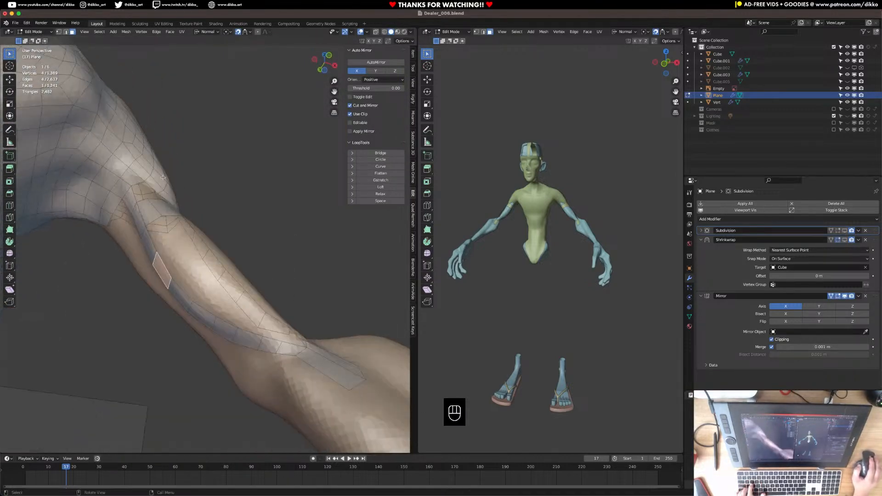
left_click(161, 277)
middle_click_drag(161, 277, 229, 260)
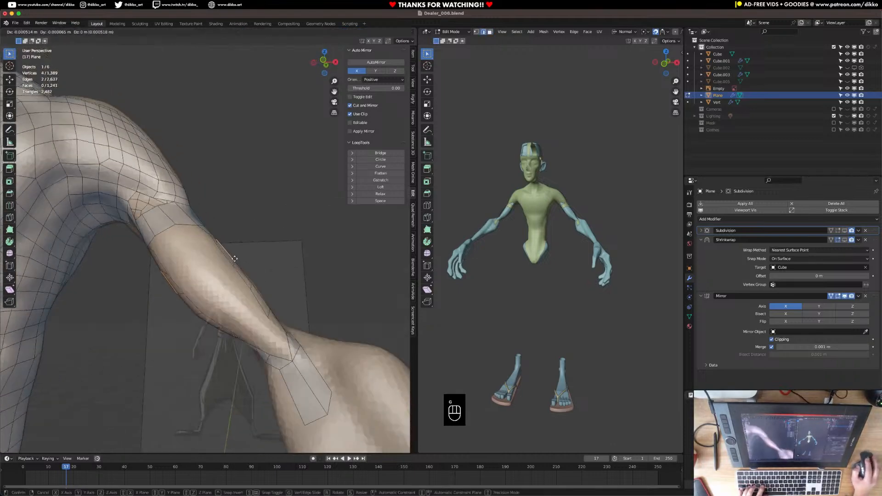
key("g")
left_click(229, 260)
key("f")
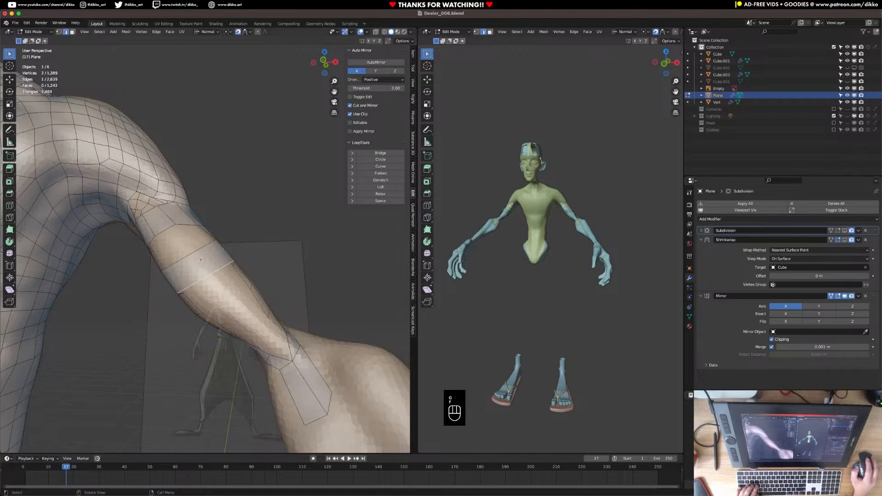
Add two centred loop cuts to the mid-arm bridging face, then move and scale the new edges over the arm's surface
key("super+r")
scroll(196, 258, "up", 1)
left_click(195, 256)
right_click(194, 255)
middle_click_drag(194, 256, 236, 239)
key("g")
left_click(257, 261)
key("s")
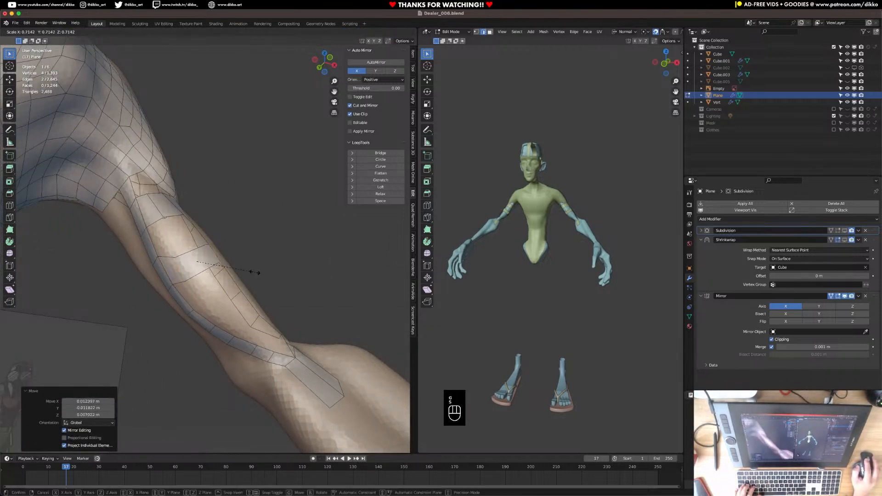
left_click(248, 270)
middle_click_drag(242, 270, 210, 267)
key("g")
left_click(208, 269)
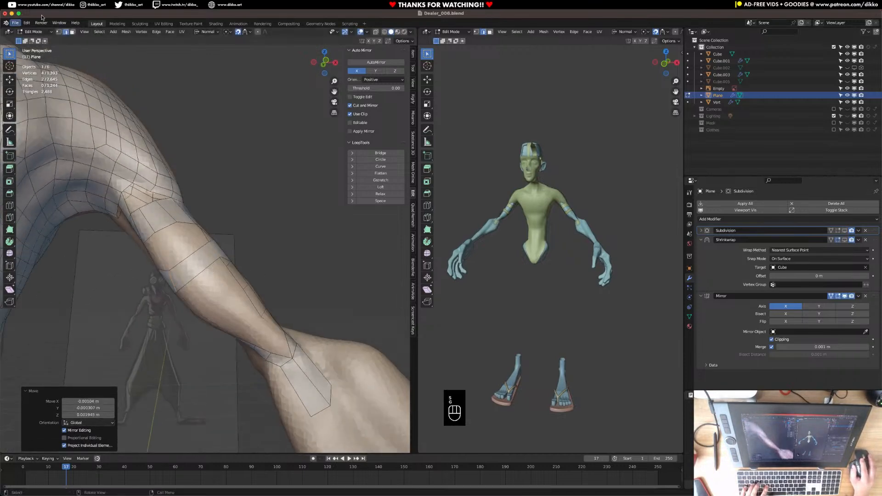
Reposition the mid-arm band's inner vertices individually so its faces are evenly spaced
left_click(59, 32)
middle_click_drag(154, 248, 207, 248)
left_click(183, 278)
key("g")
left_click(186, 266)
key("g")
left_click(183, 255)
key("g")
left_click(188, 284)
key("g")
left_click(207, 246)
key("g")
left_click(206, 250)
key("g")
left_click(208, 252)
Fill the three missing faces between the band below the shoulder and the mid-arm band
middle_click_drag(207, 252, 207, 209)
left_click(65, 31)
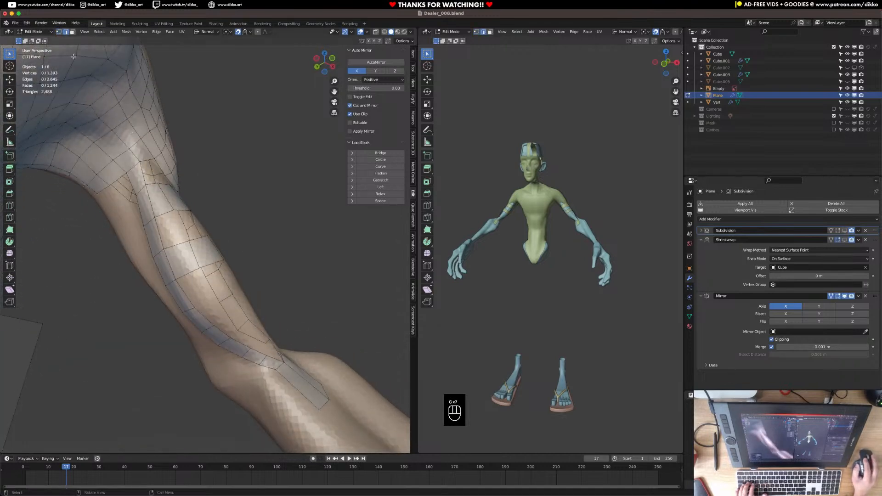
left_click(159, 232)
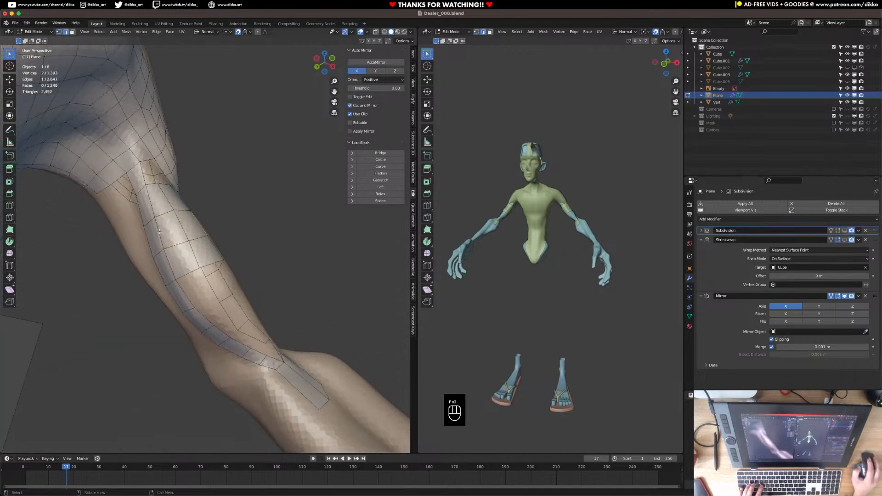
middle_click_drag(159, 232, 137, 245)
left_click(179, 235)
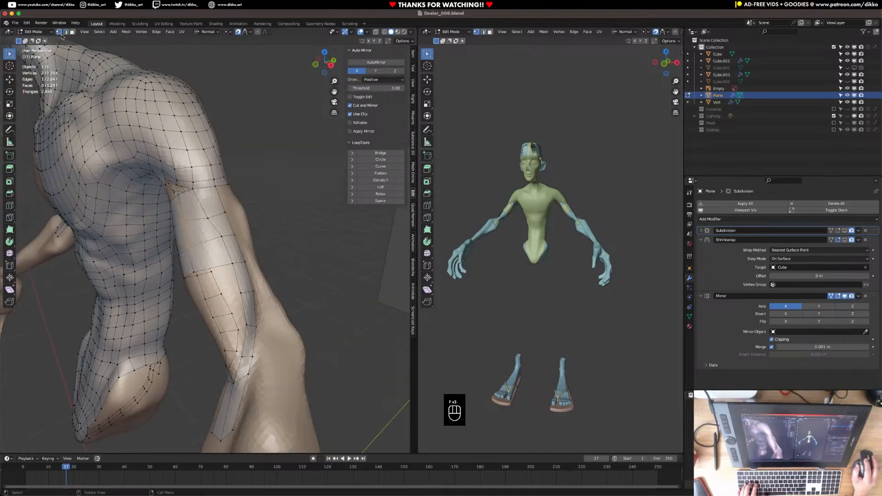
Reposition individual vertices in the newly filled faces below the shoulder, down to the mid-arm band's edge
key("g")
left_click(214, 226)
key("g")
left_click(218, 238)
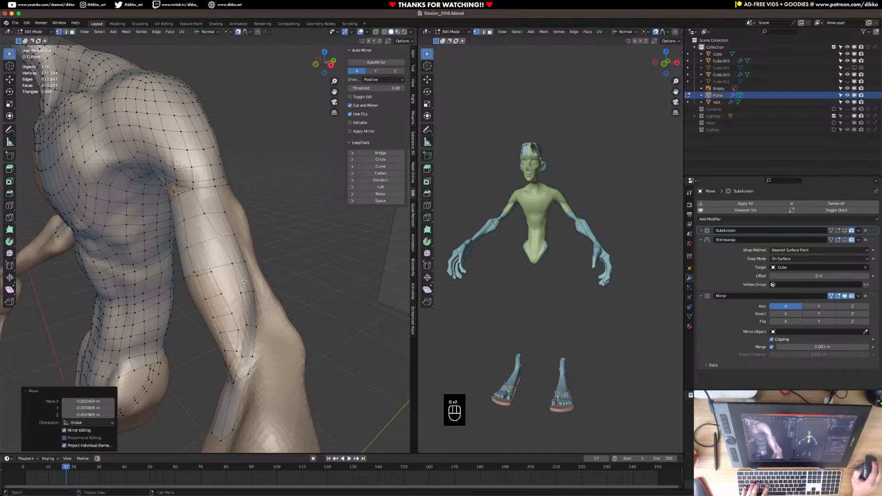
key("g")
left_click(232, 266)
Add centred loop cuts across the long faces of the narrow strip running down the back of the upper arm
middle_click_drag(232, 266, 186, 278)
key("super+r")
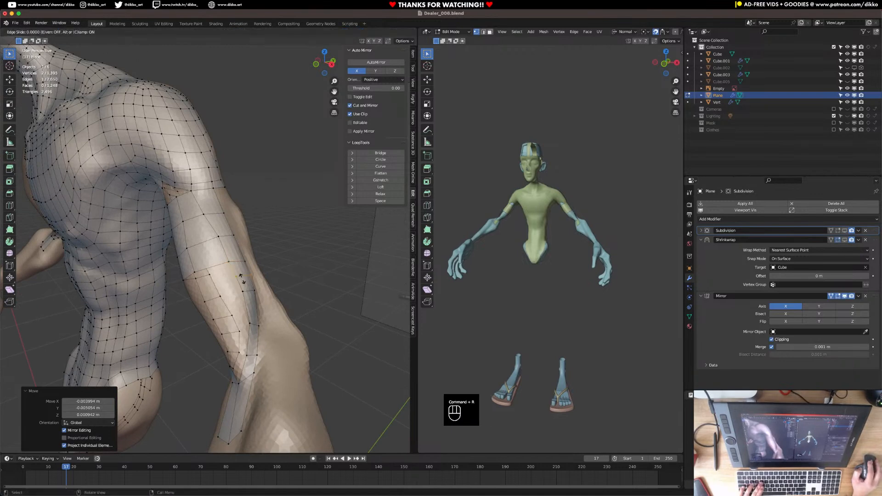
double_click(245, 277)
key("super+r")
key("super+r")
double_click(252, 304)
middle_click_drag(253, 304, 289, 300)
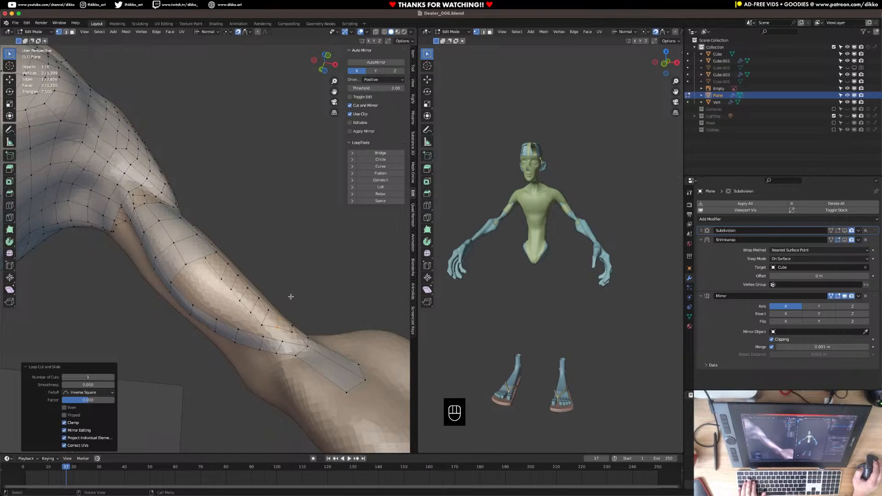
Continue adding centred loop cuts along the strip on the arm's underside, and undo the last one
left_click(67, 32)
mouse_move(241, 320)
middle_mouse_down()
mouse_move(215, 324)
mouse_move(193, 344)
mouse_move(229, 310)
middle_mouse_up()
key("super+r")
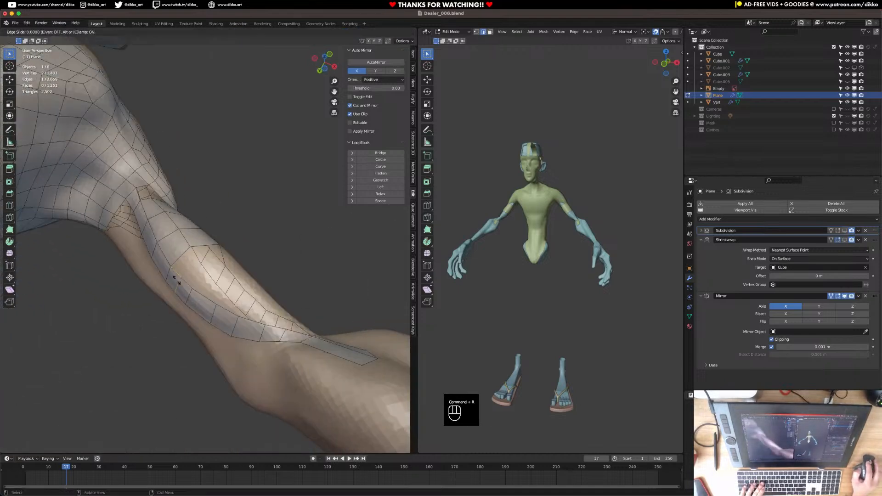
left_click(231, 315)
key("super+r")
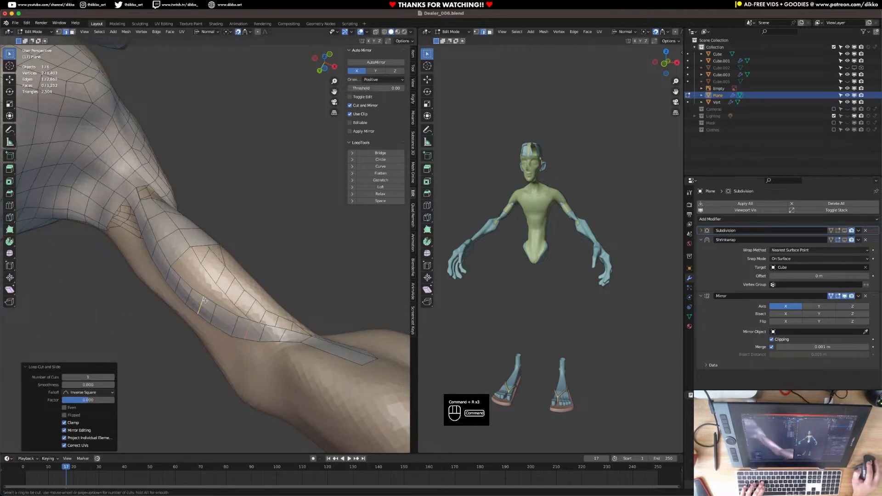
left_click(223, 313)
left_click(229, 312)
key("super+r")
left_click(229, 311)
left_click(229, 311)
middle_click_drag(229, 311, 261, 334)
key("super+z")
Fill faces bridging the two arm strips above the elbow, and divide them with two centred loop cuts
left_click(252, 325)
left_click(275, 328, "shift")
left_click(275, 327)
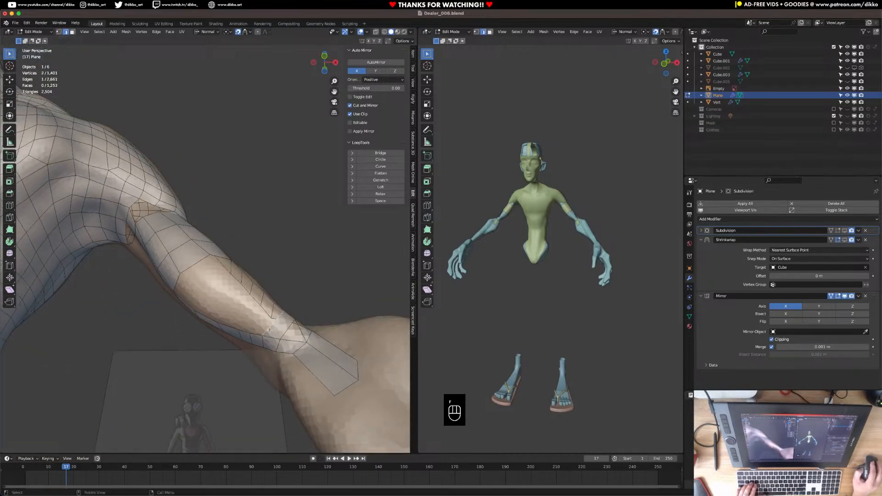
mouse_move(269, 329)
middle_mouse_down()
mouse_move(189, 339)
mouse_move(267, 327)
middle_mouse_up()
key("super+r")
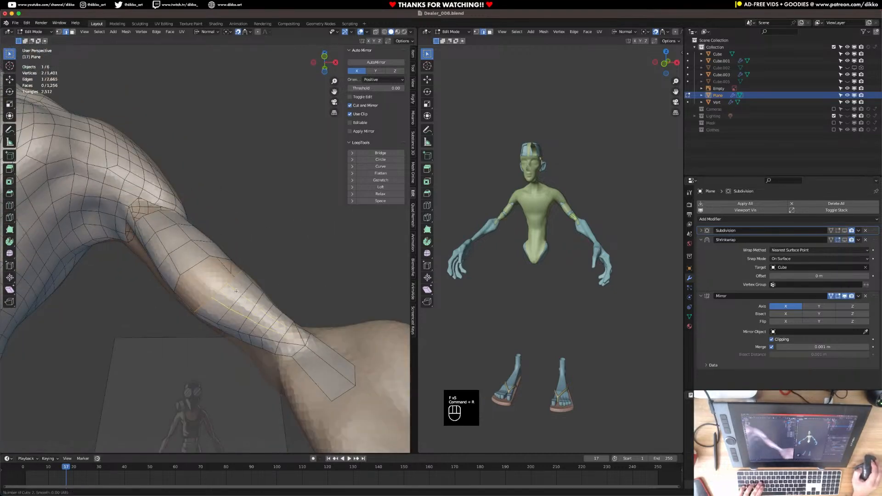
left_click(236, 292)
middle_click_drag(236, 291, 233, 300)
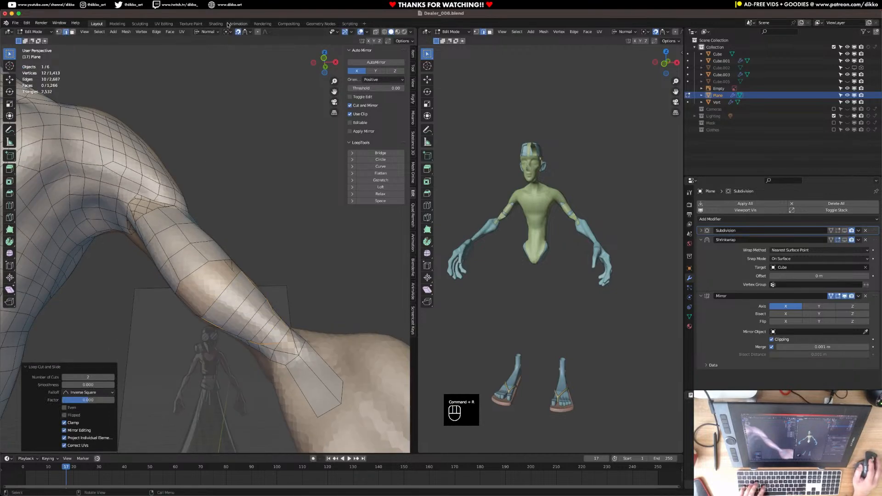
key("s")
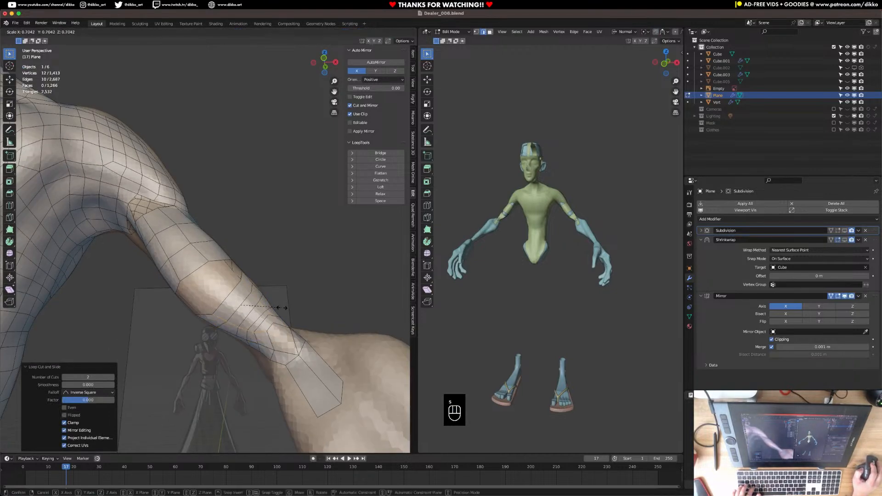
left_click(282, 308)
key("super+z")
middle_click_drag(281, 307, 224, 327)
Select the upper edge loop of the new band above the elbow, enable snapping, and edge-slide the loop
left_click(242, 285, "alt")
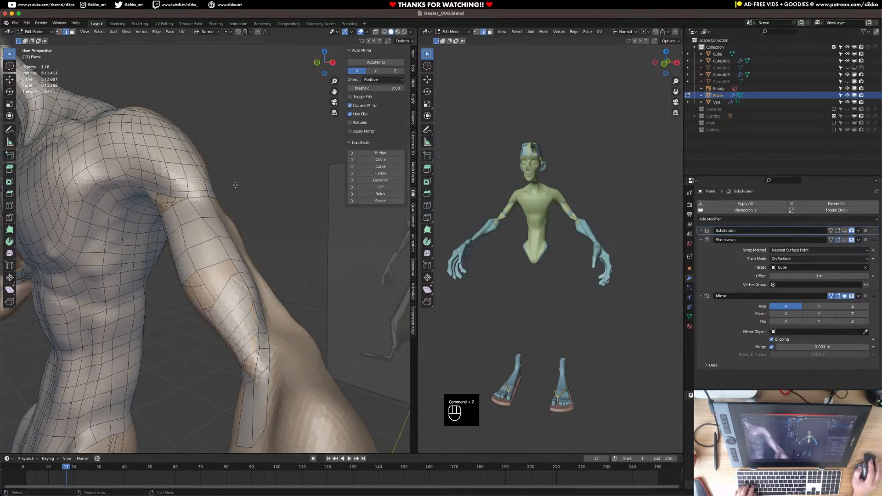
left_click(237, 32)
key("g")
key("g")
left_click(240, 314)
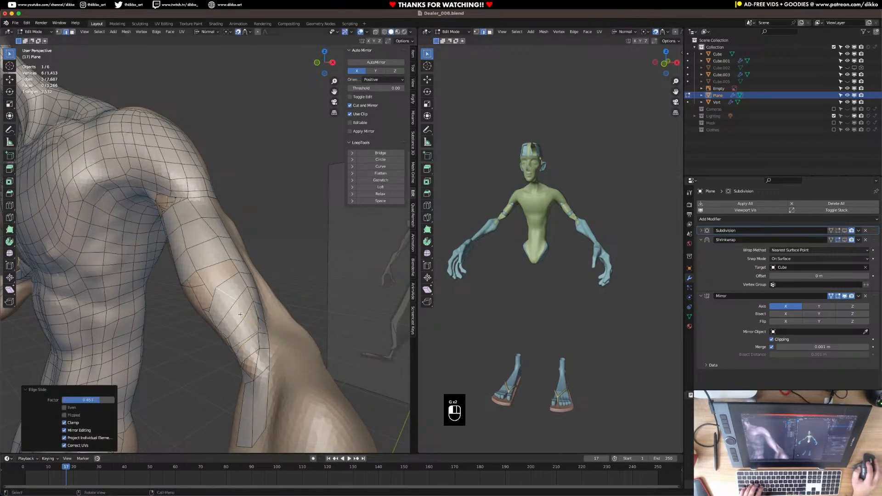
Smooth the selected loop with the Smooth tool, then scale it up and move it over the arm's surface
left_click(9, 253)
left_click_drag(221, 317, 317, 308)
middle_click_drag(294, 317, 317, 316)
key("s")
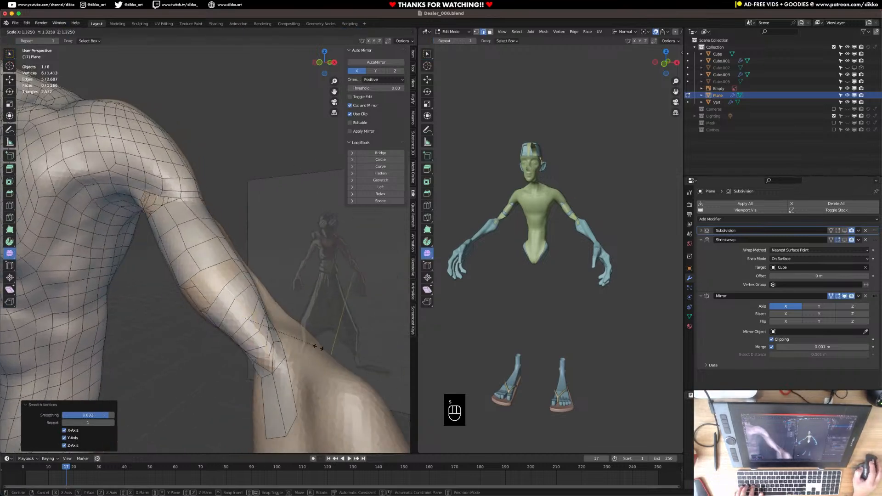
left_click(304, 339)
key("g")
left_click(294, 338)
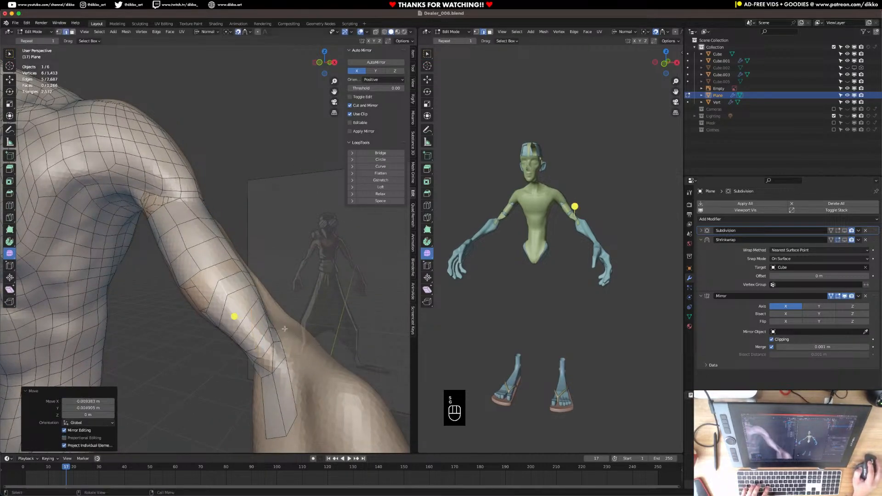
Move the vertices at the band's upper end individually so its faces follow the arm evenly
left_click(60, 32)
middle_click_drag(216, 294, 239, 305)
left_click(239, 305)
key("g")
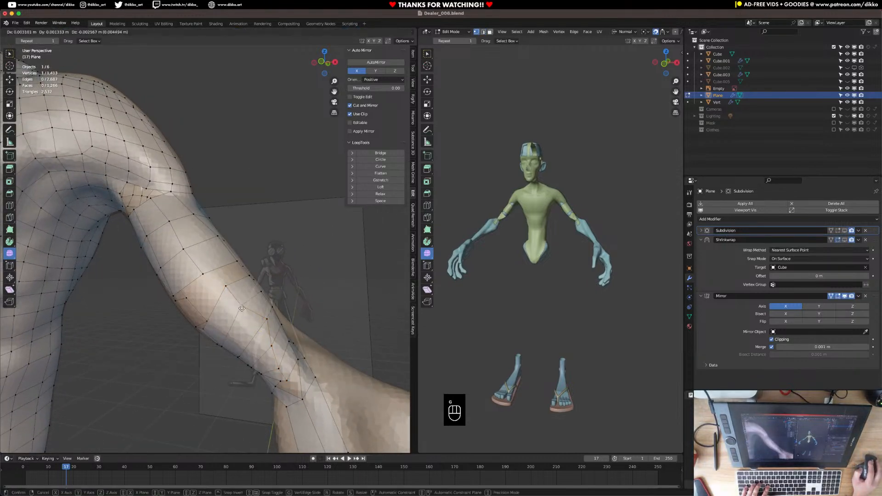
left_click(252, 311)
key("g")
left_click(230, 299)
key("g")
left_click(257, 331)
Move the vertices along the band's inner row one by one down toward the elbow
key("g")
left_click(262, 330)
key("g")
left_click(271, 341)
key("g")
left_click(282, 358)
key("g")
left_click(289, 364)
Reposition the band's vertices from the elbow back up the arm's underside, redoing one misplaced move
middle_click_drag(282, 357, 297, 356)
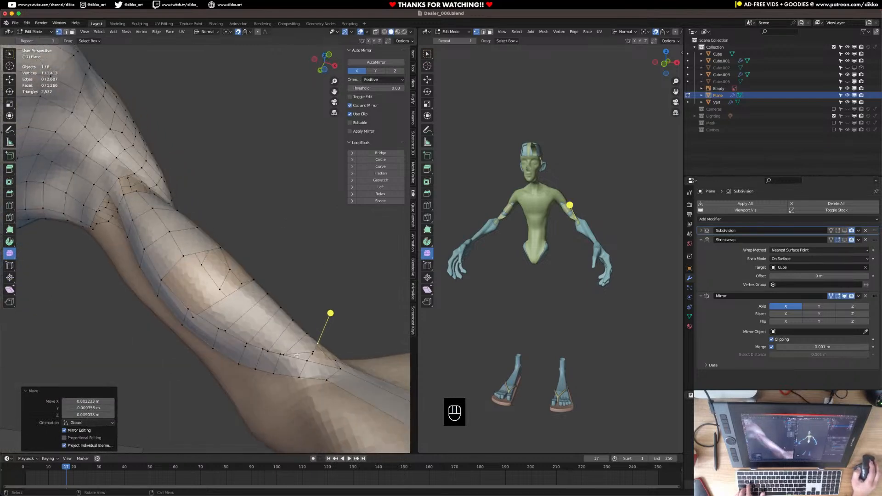
left_click(289, 349)
key("g")
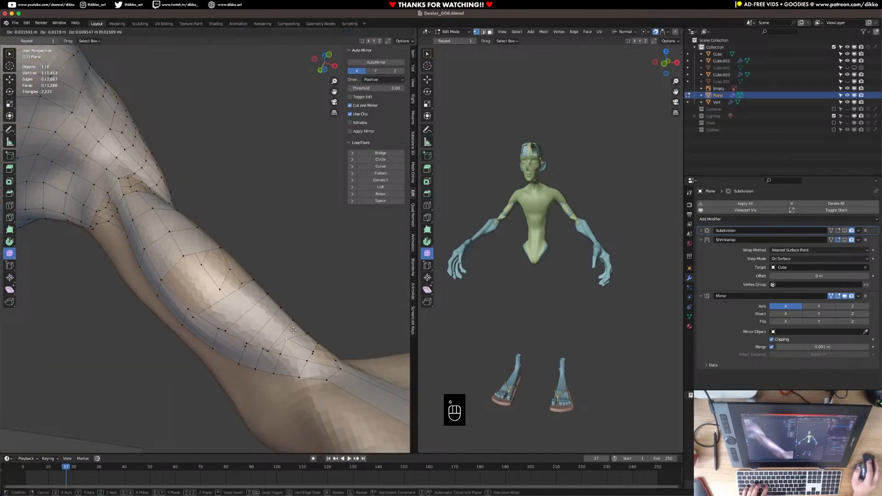
left_click(298, 329)
middle_click_drag(296, 342, 293, 355)
key("g")
left_click(260, 351)
key("g")
left_click(245, 354)
key("super+z")
key("g")
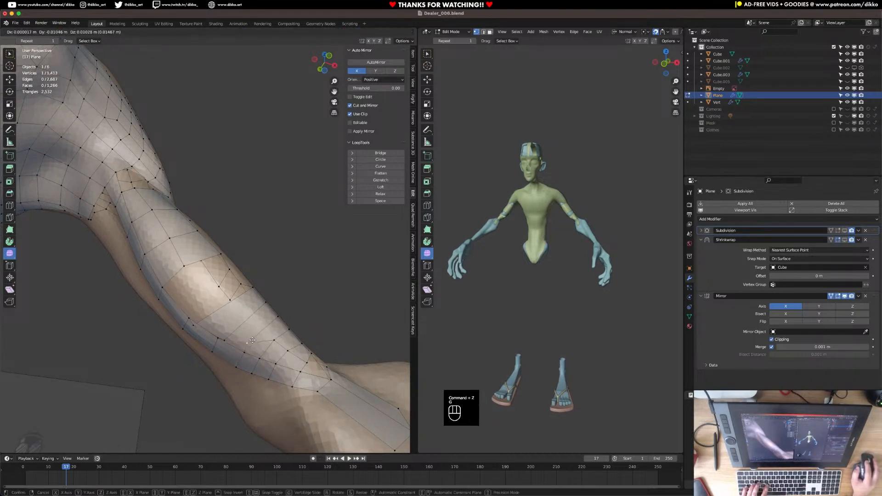
left_click(261, 330)
key("g")
left_click(211, 323)
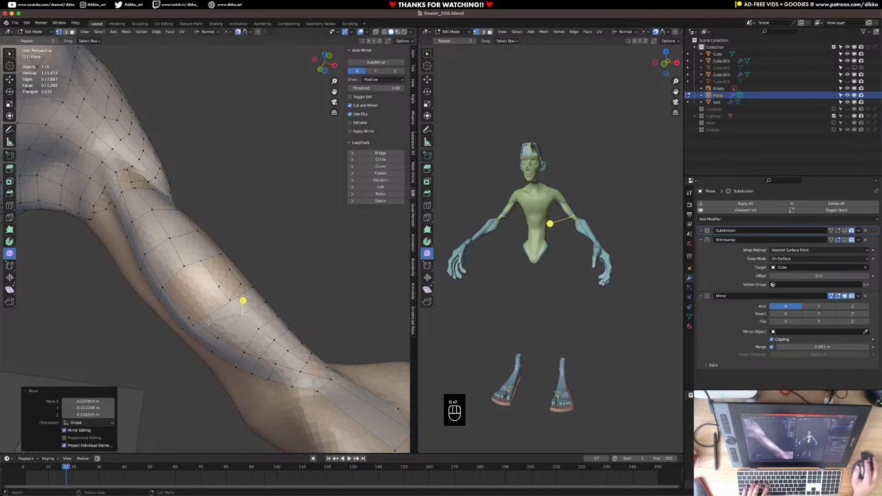
Even out the spacing of the underside row by nudging each vertex between the mid-arm gap and the elbow
key("g")
left_click(223, 295)
middle_click_drag(220, 295, 193, 325)
key("g")
left_click(228, 336)
left_click(248, 338)
key("g")
left_click(248, 341)
left_click(279, 357)
key("g")
left_click(282, 361)
left_click(266, 348)
key("g")
left_click(266, 352)
left_click(272, 368)
Fine-tune the remaining vertices above the elbow and move one at the outer edge of the mid-arm gap
middle_click_drag(273, 367, 288, 351)
key("g")
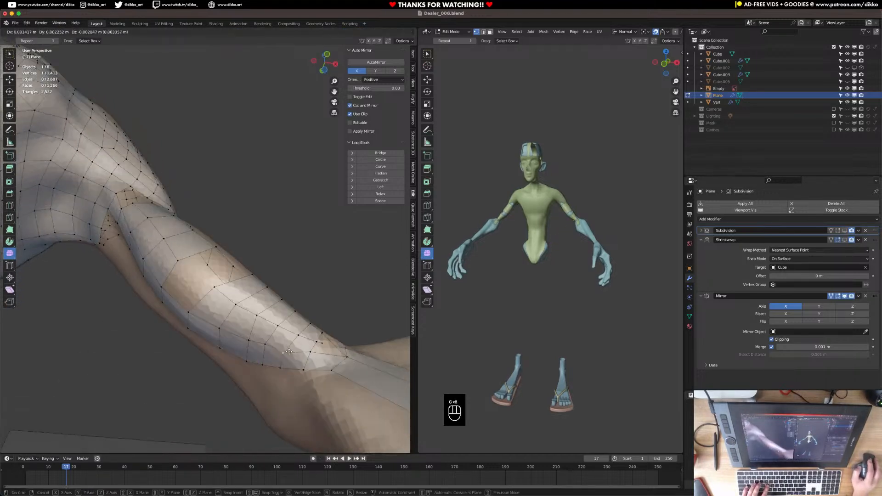
left_click(290, 349)
left_click(267, 344)
key("g")
left_click(267, 346)
left_click(251, 340)
key("g")
left_click(251, 340)
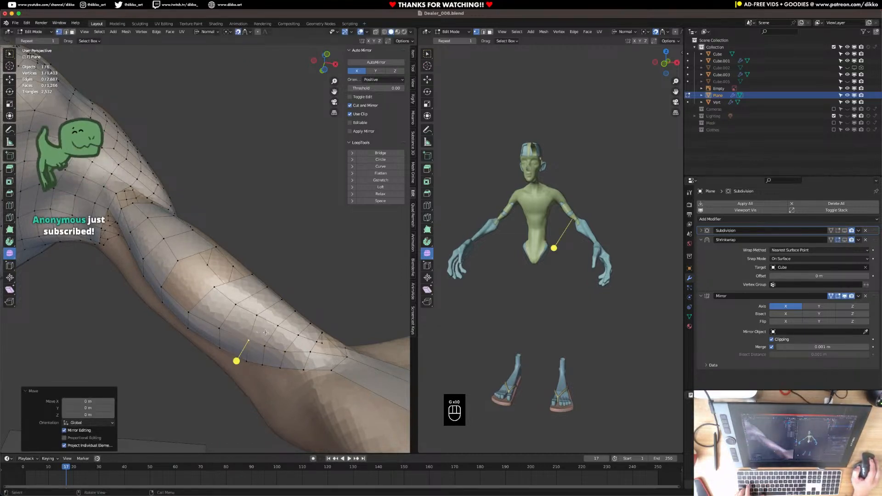
middle_click_drag(269, 327, 279, 276)
key("g")
left_click(247, 287)
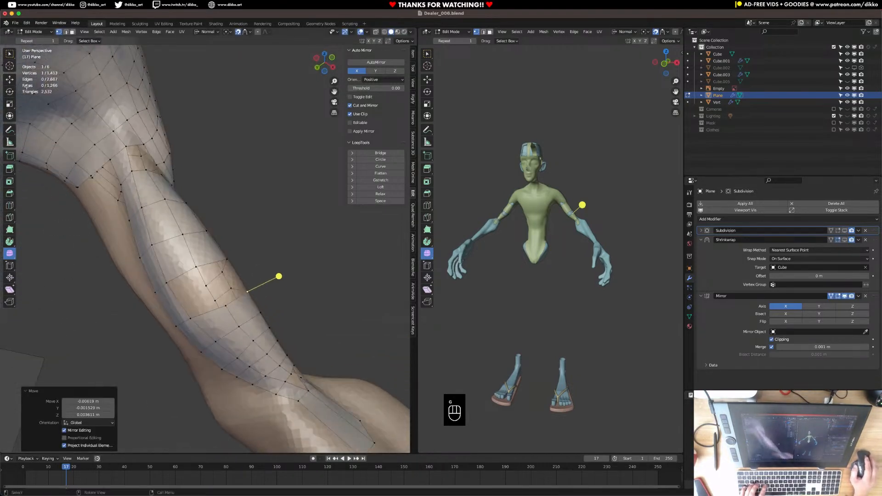
Fill the missing faces between the mid-arm band and the band above the elbow
left_click(66, 31)
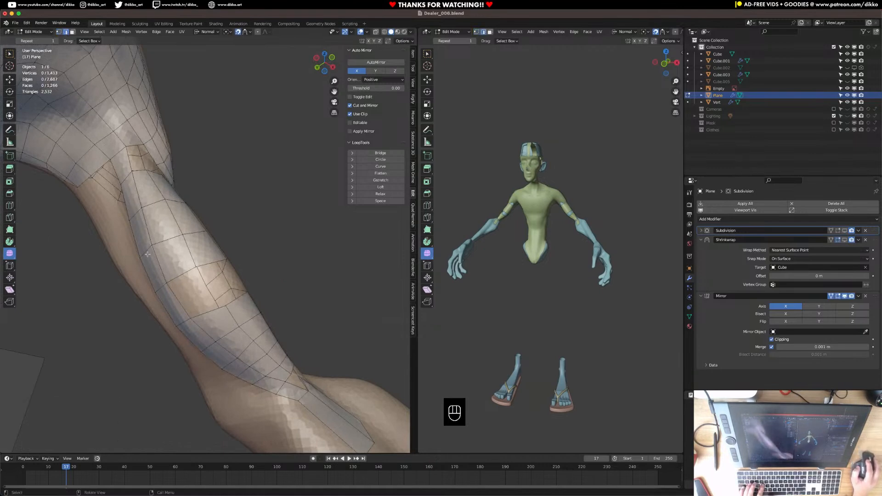
key("f")
key("f")
middle_click_drag(173, 288, 193, 307)
middle_click_drag(151, 205, 211, 289)
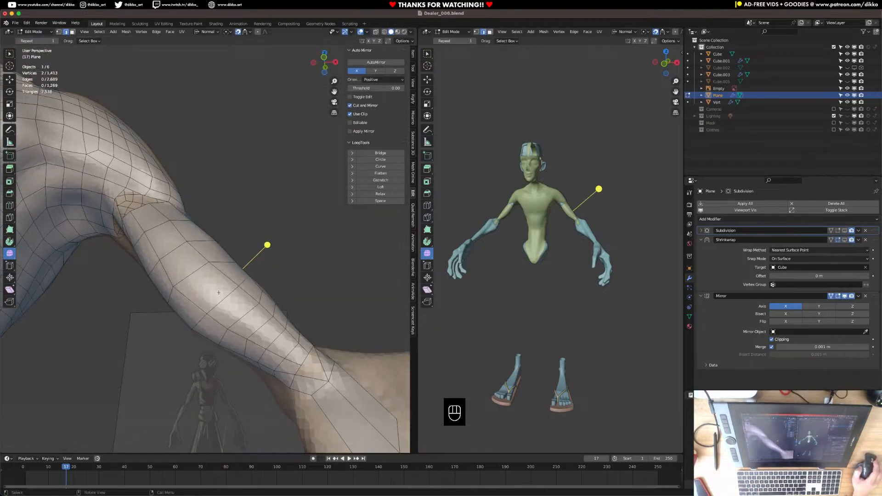
Extrude two edges bordering the hole at the front of the armpit toward the arm, and scale them to 0.73
middle_click_drag(215, 283, 271, 282)
scroll(253, 283, "up", 4)
mouse_move(205, 232)
middle_mouse_down("shift")
mouse_move(198, 240)
mouse_move(207, 246)
middle_mouse_up("shift")
mouse_move(207, 246)
middle_mouse_down()
mouse_move(211, 233)
mouse_move(209, 244)
middle_mouse_up()
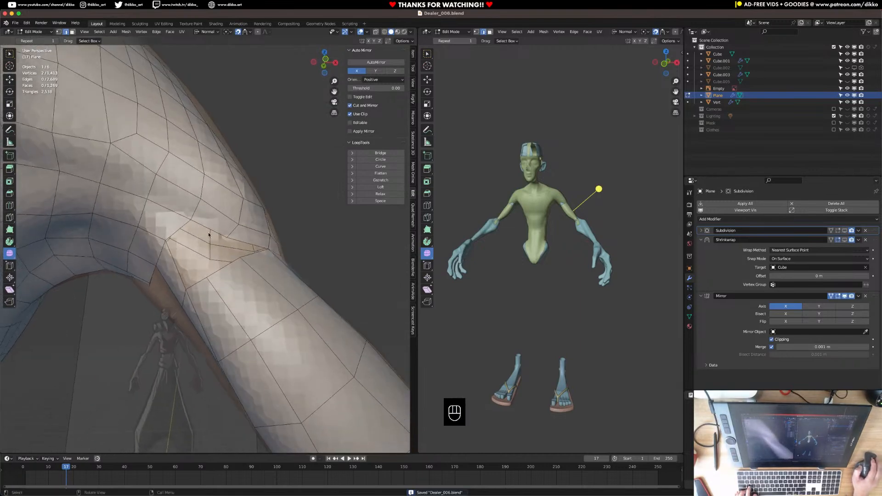
left_click(178, 227)
mouse_move(207, 241)
middle_mouse_down()
mouse_move(291, 225)
mouse_move(204, 245)
middle_mouse_up()
key("e")
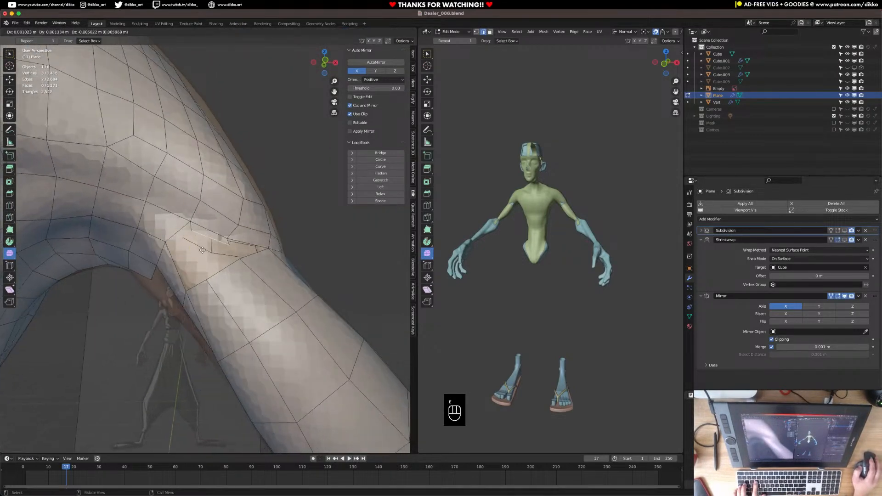
left_click(209, 261)
key("s")
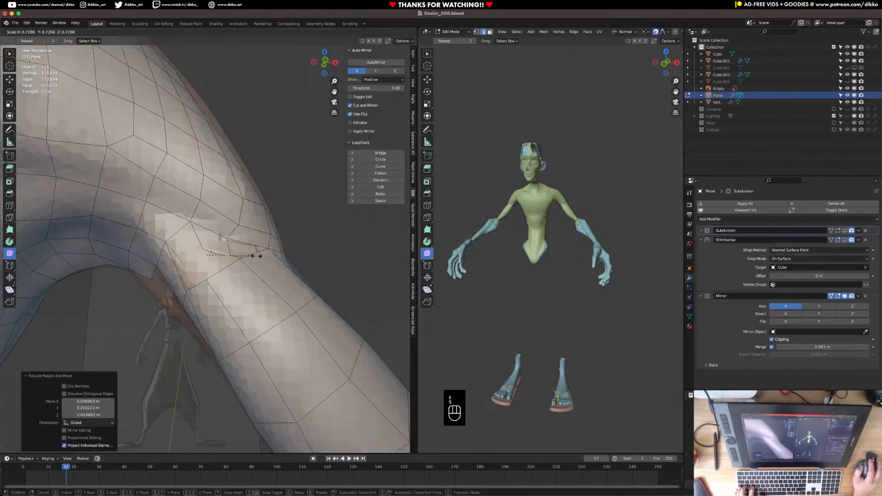
left_click(256, 255)
middle_click_drag(102, 137, 137, 136)
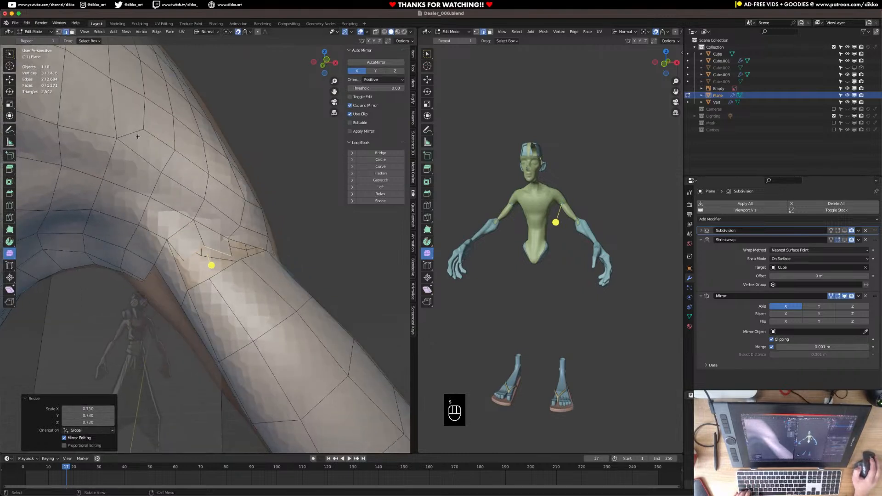
Merge the extruded strip's vertices at last with the neighbouring vertices of the arm's top loop
left_click(59, 32)
left_click(166, 271, "shift")
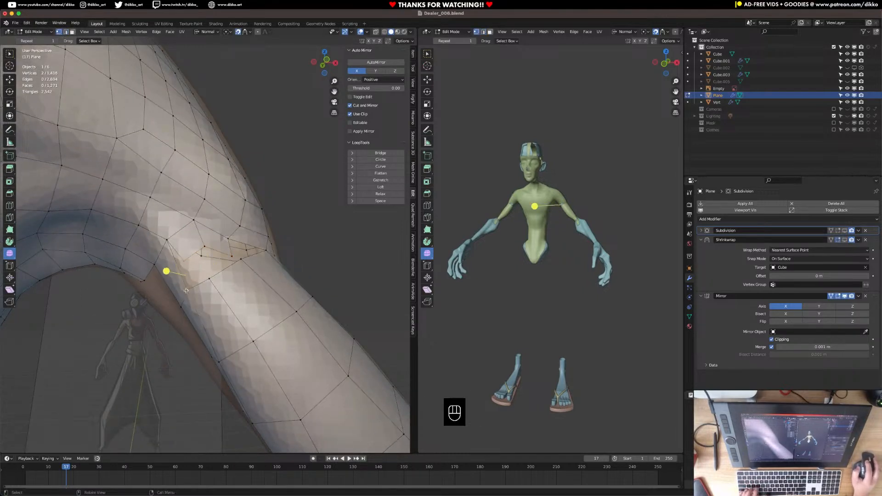
key("m")
left_click(170, 323)
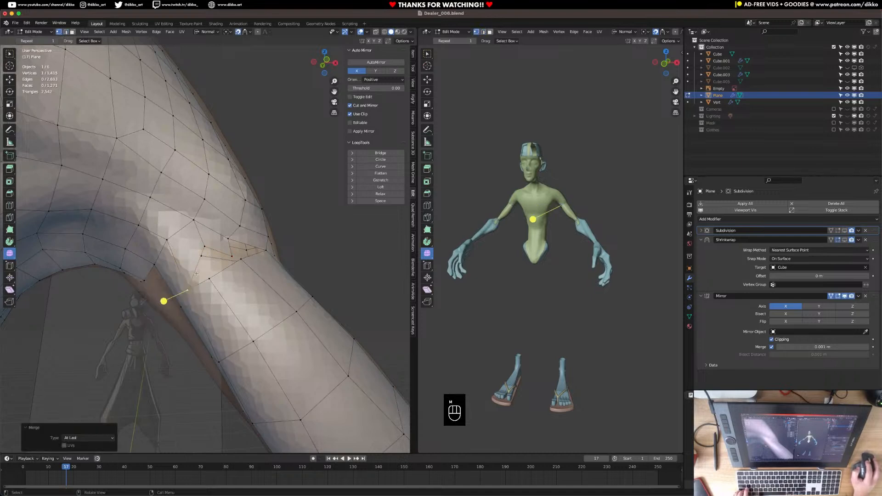
left_click(202, 255, "shift")
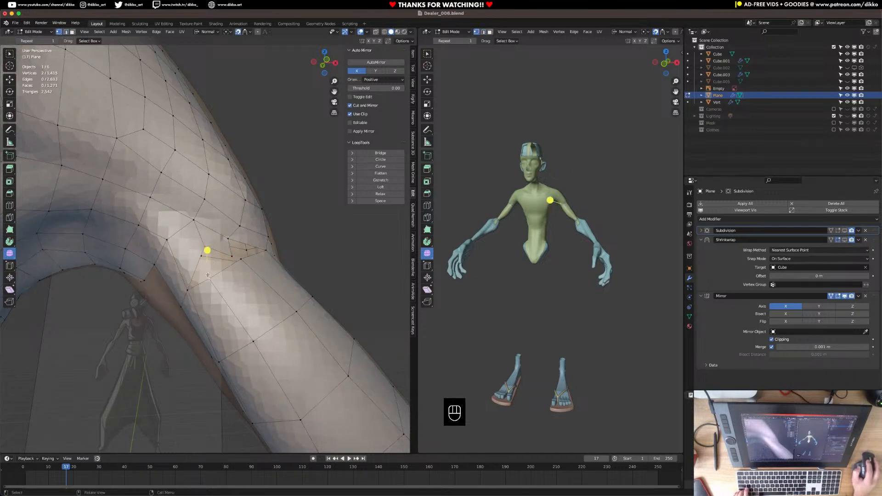
key("m")
left_click(207, 275)
left_click(252, 245, "shift")
key("m")
left_click(243, 261)
Add a centred loop cut across the faces at the front of the armpit and reposition one of its vertices
mouse_move(244, 261)
middle_mouse_down()
mouse_move(251, 264)
mouse_move(230, 249)
mouse_move(233, 260)
middle_mouse_up()
key("super+e")
key("super+r")
left_click(194, 256)
left_click(194, 256)
middle_click_drag(198, 256, 228, 253)
left_click(234, 254)
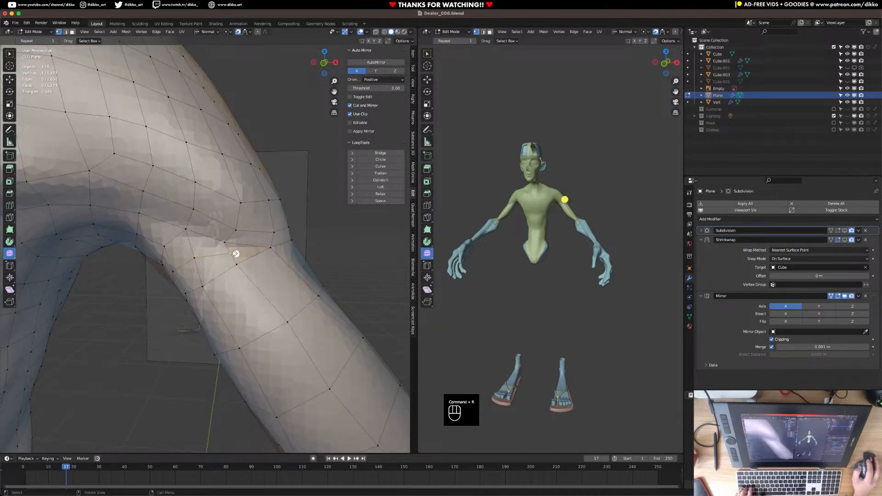
key("g")
left_click(222, 255)
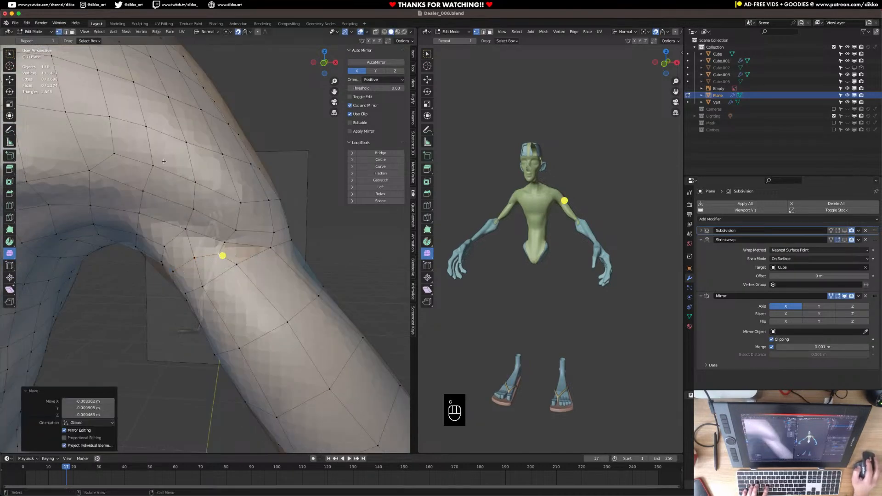
Select the edges beside the small remaining gap at the front of the armpit and save the file
left_click(66, 31)
left_click(242, 244)
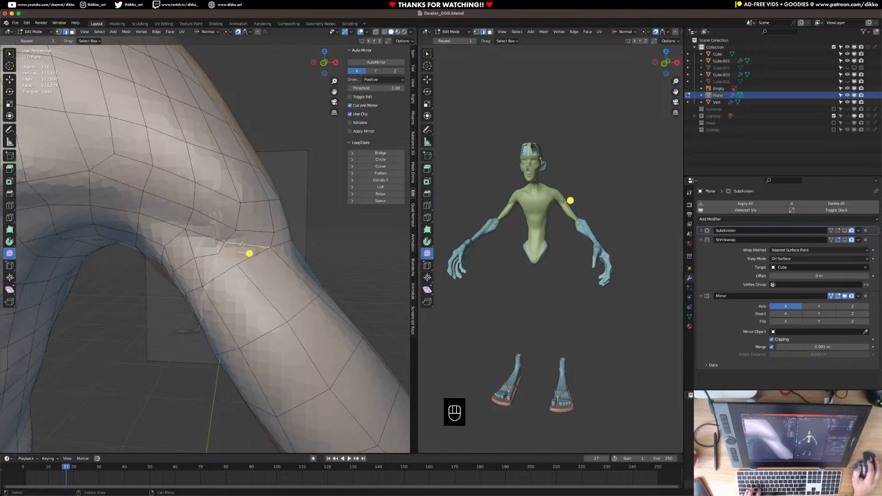
middle_click_drag(257, 278, 290, 290)
key("super+s")
Switch to Object Mode, show the Shrinkwrap and Subdivision modifiers in the viewport, and save the file
key("Tab")
left_click(845, 240)
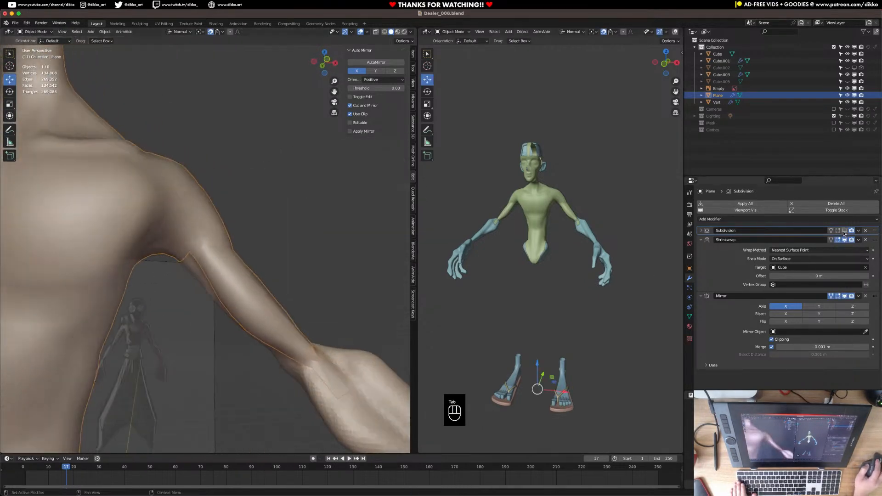
left_click(845, 230)
middle_click_drag(305, 341, 252, 349)
key("super+s")
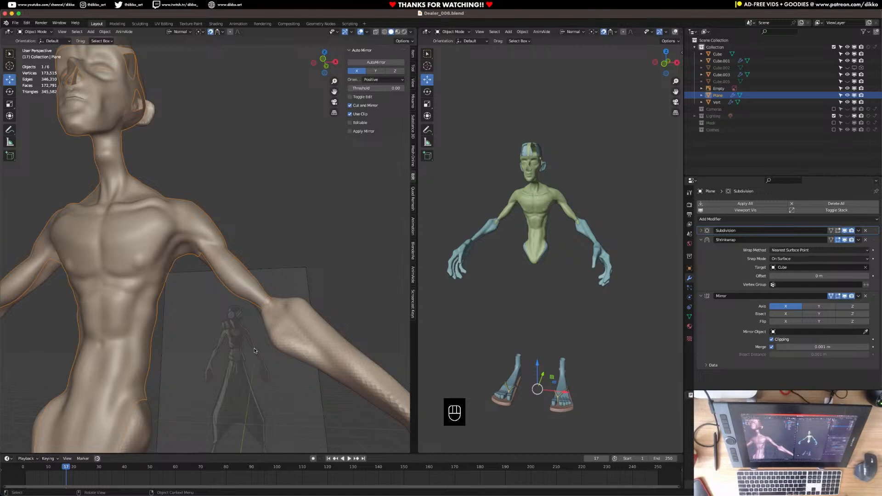
key("super")
key("super+s")
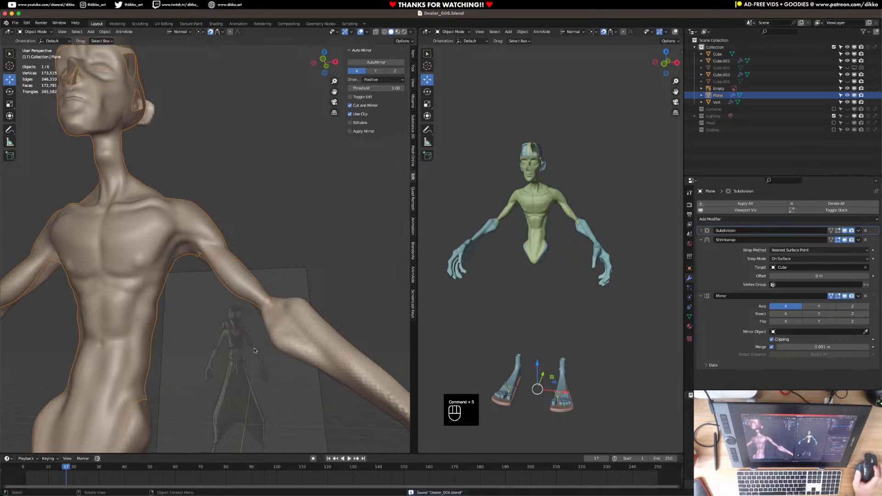